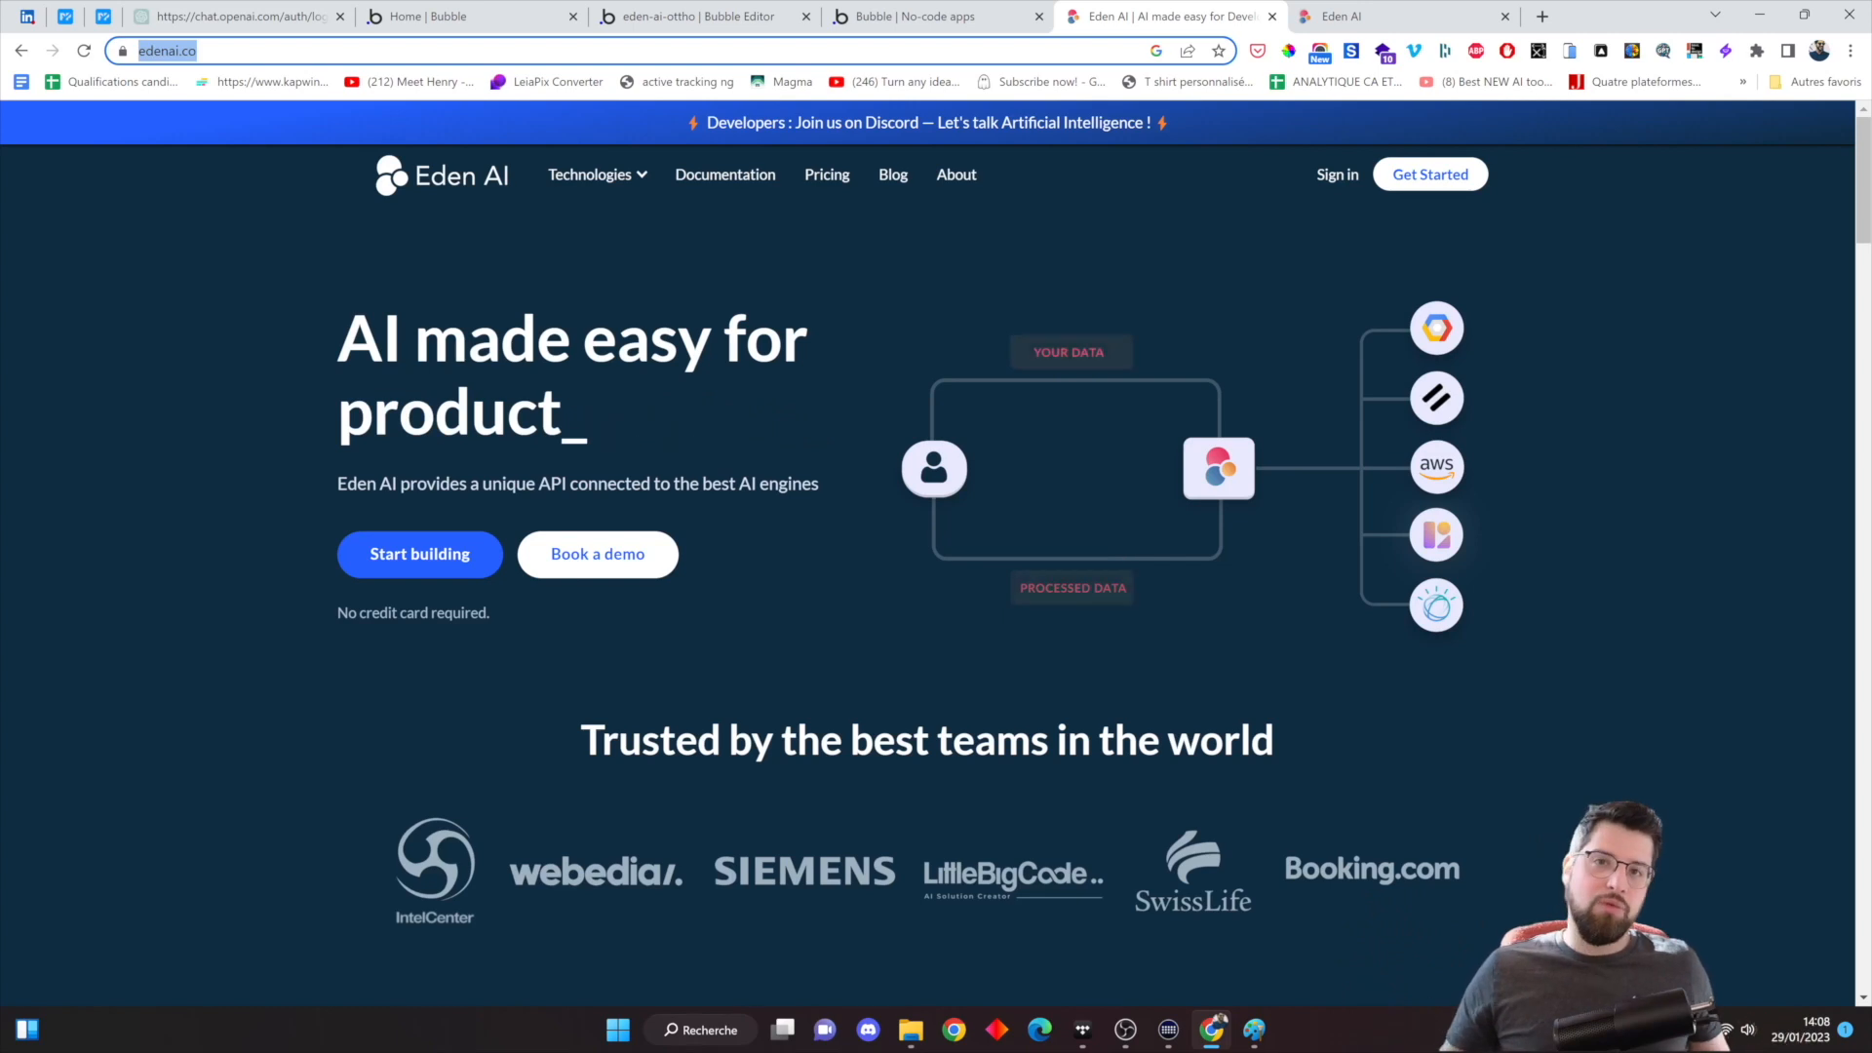
Switch to the Bubble test page with the three AI tools and reload it to clear the OCR request sent without a file
left_click(936, 18)
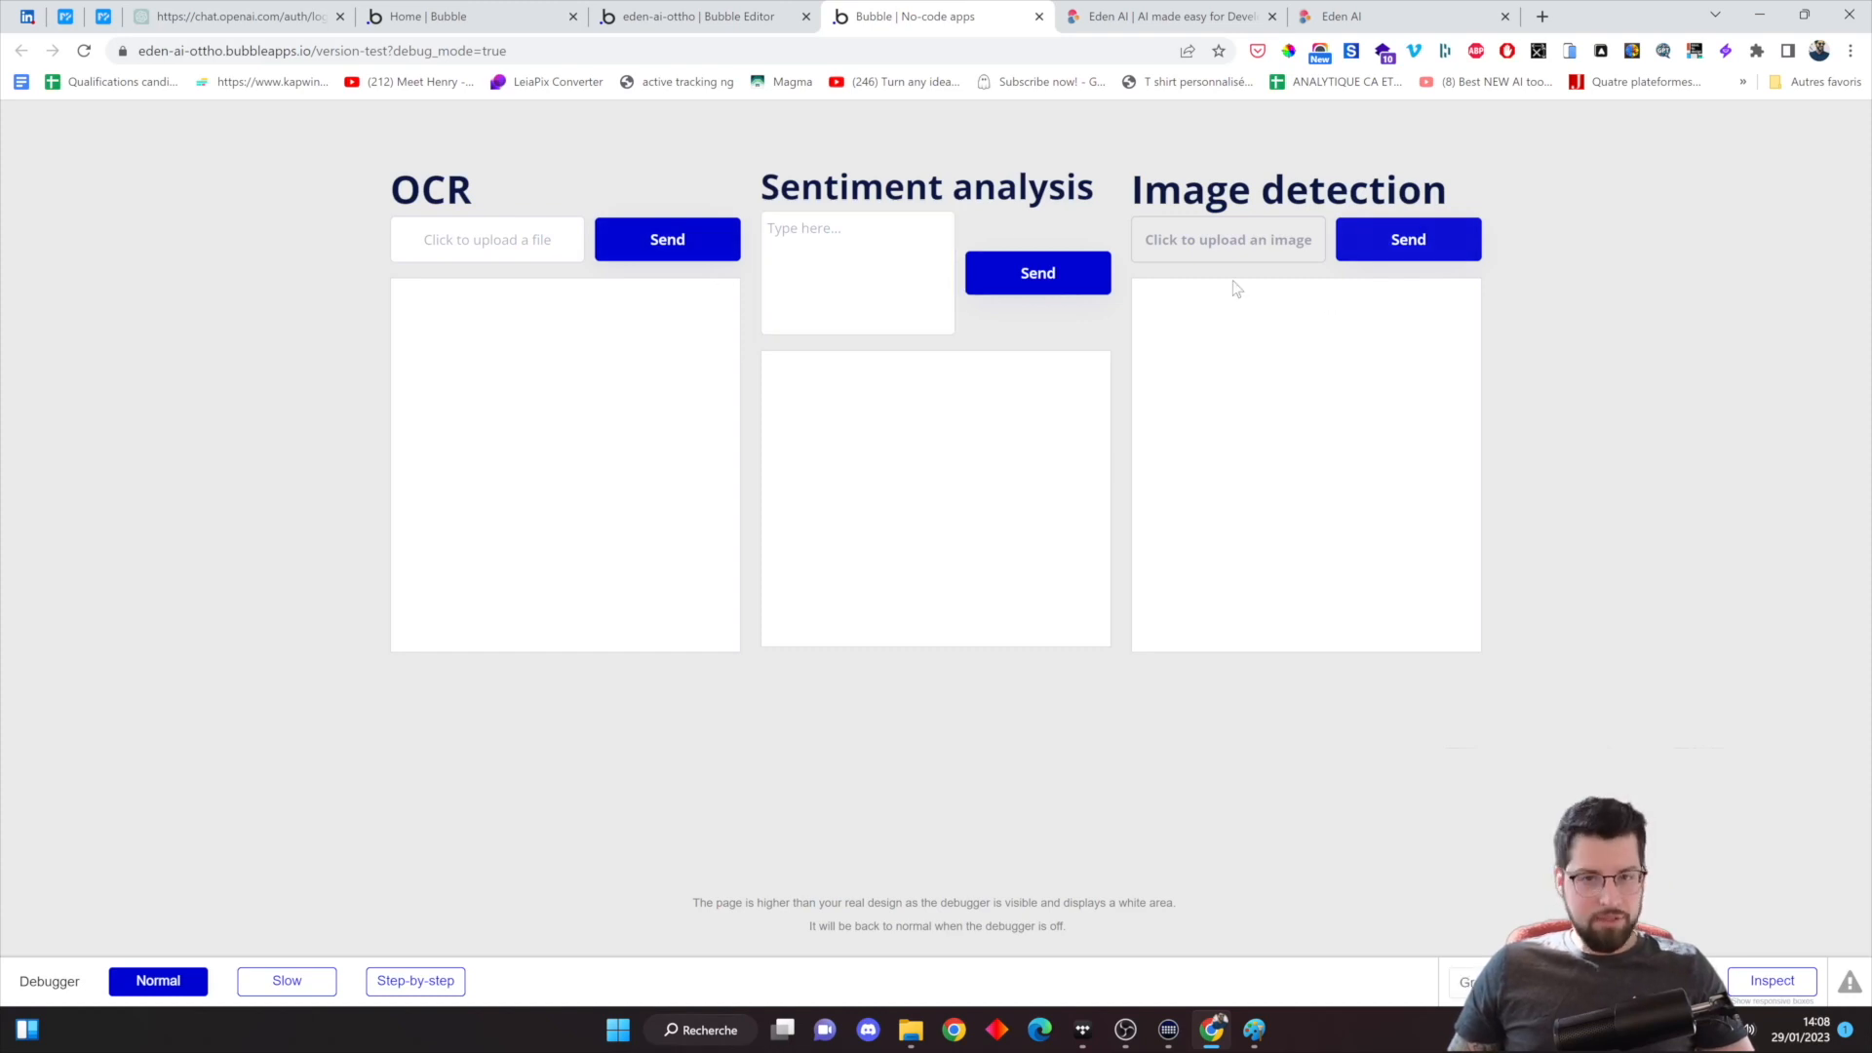
left_click(636, 254)
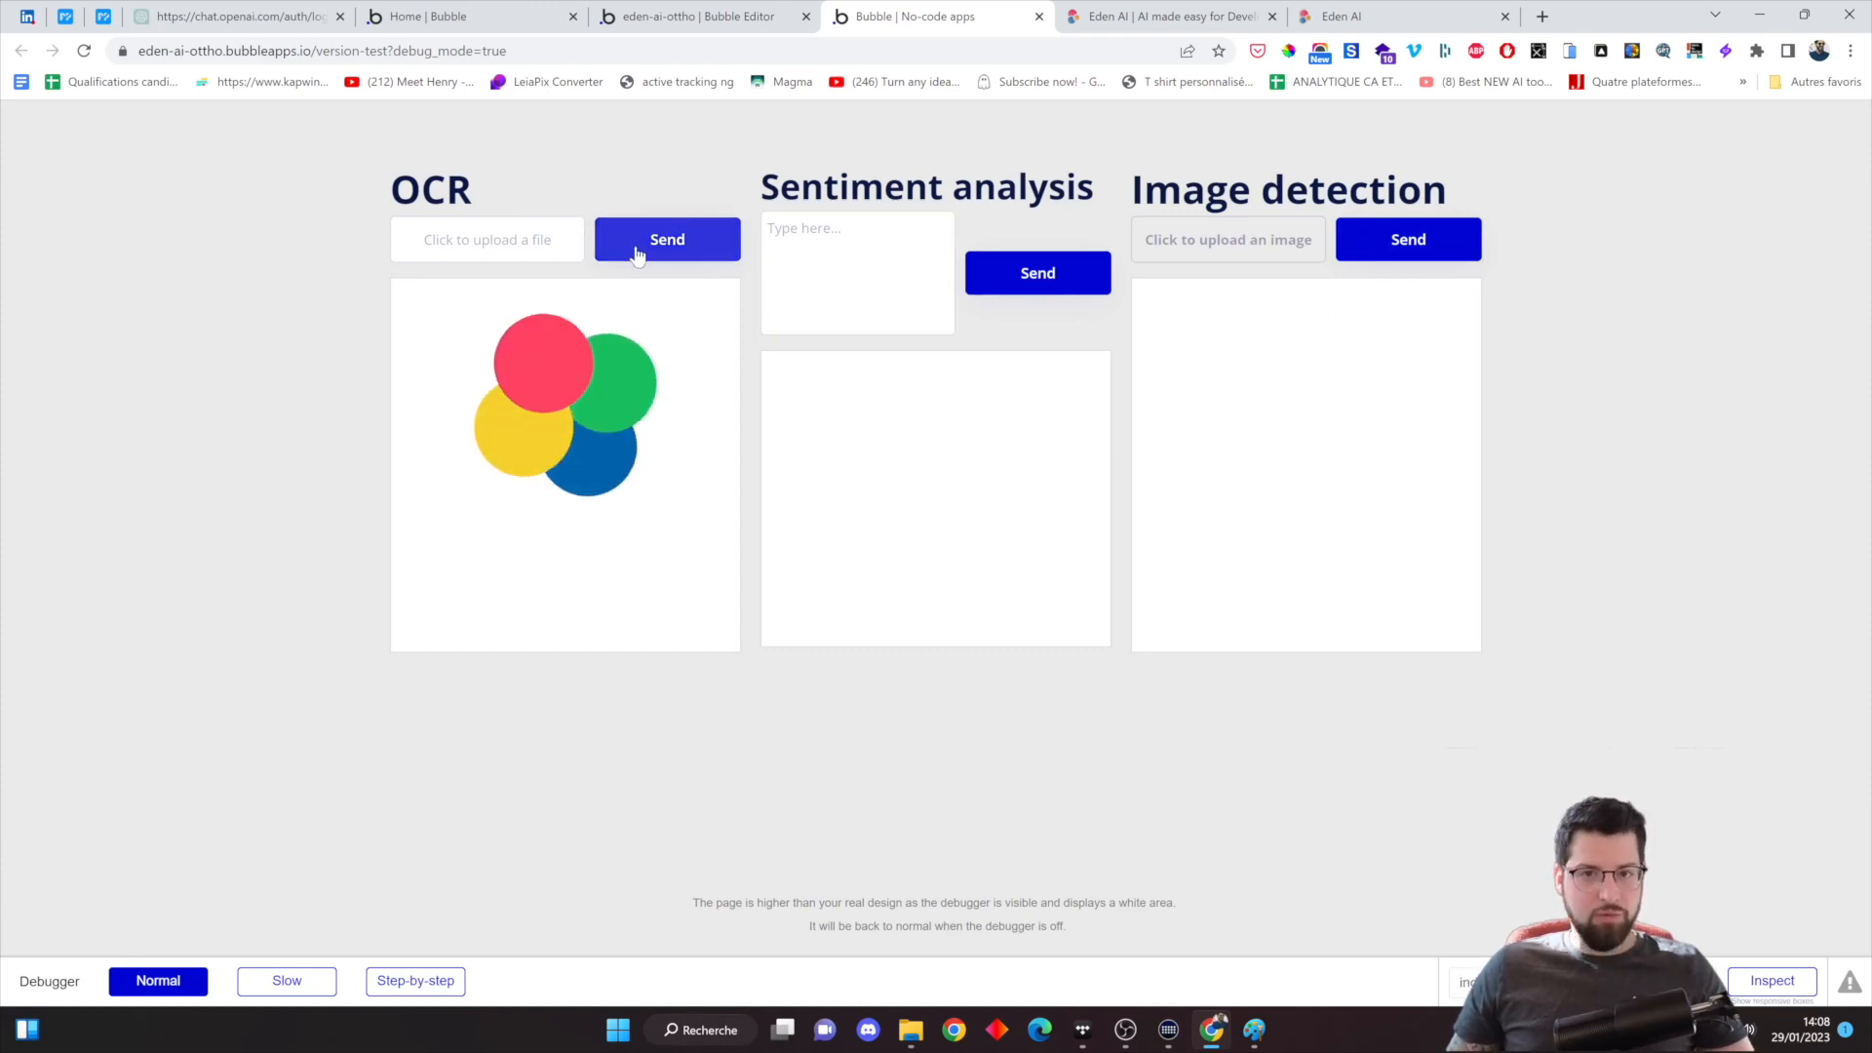
left_click(504, 254)
left_click(863, 498)
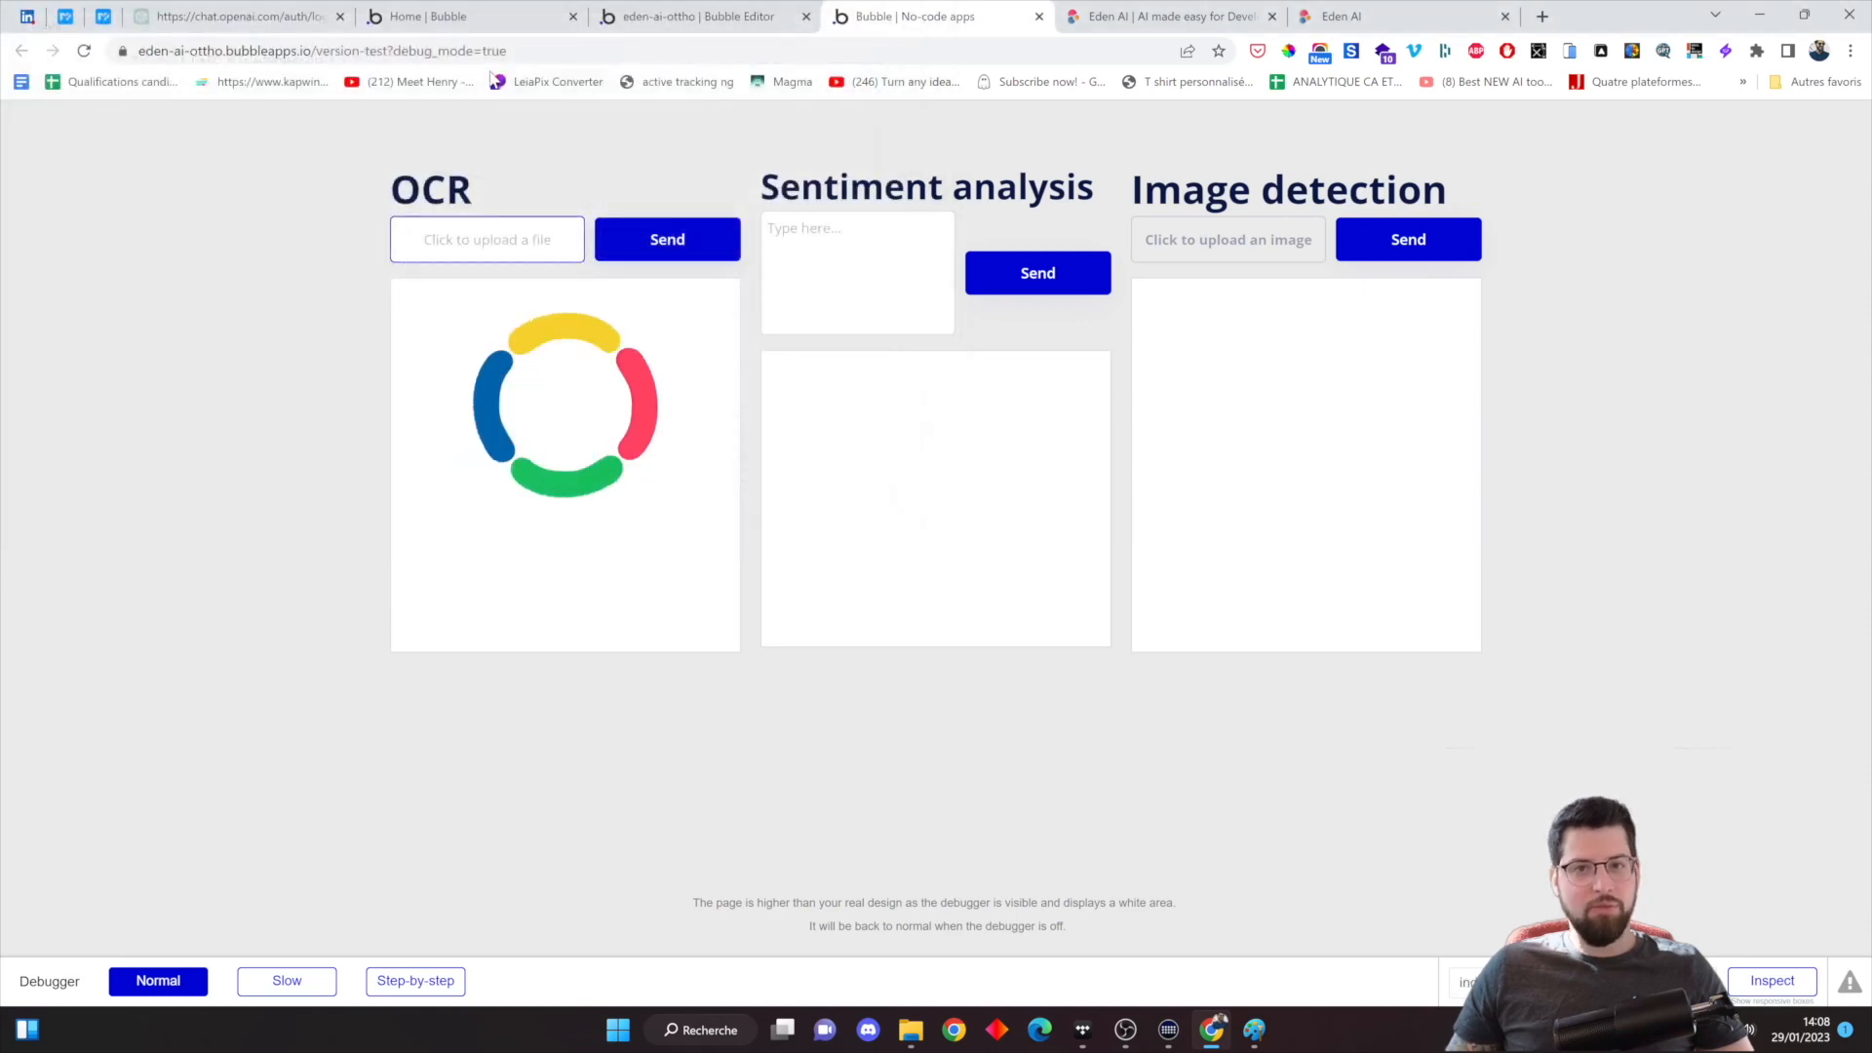
left_click(491, 54)
type("*")
key("Return")
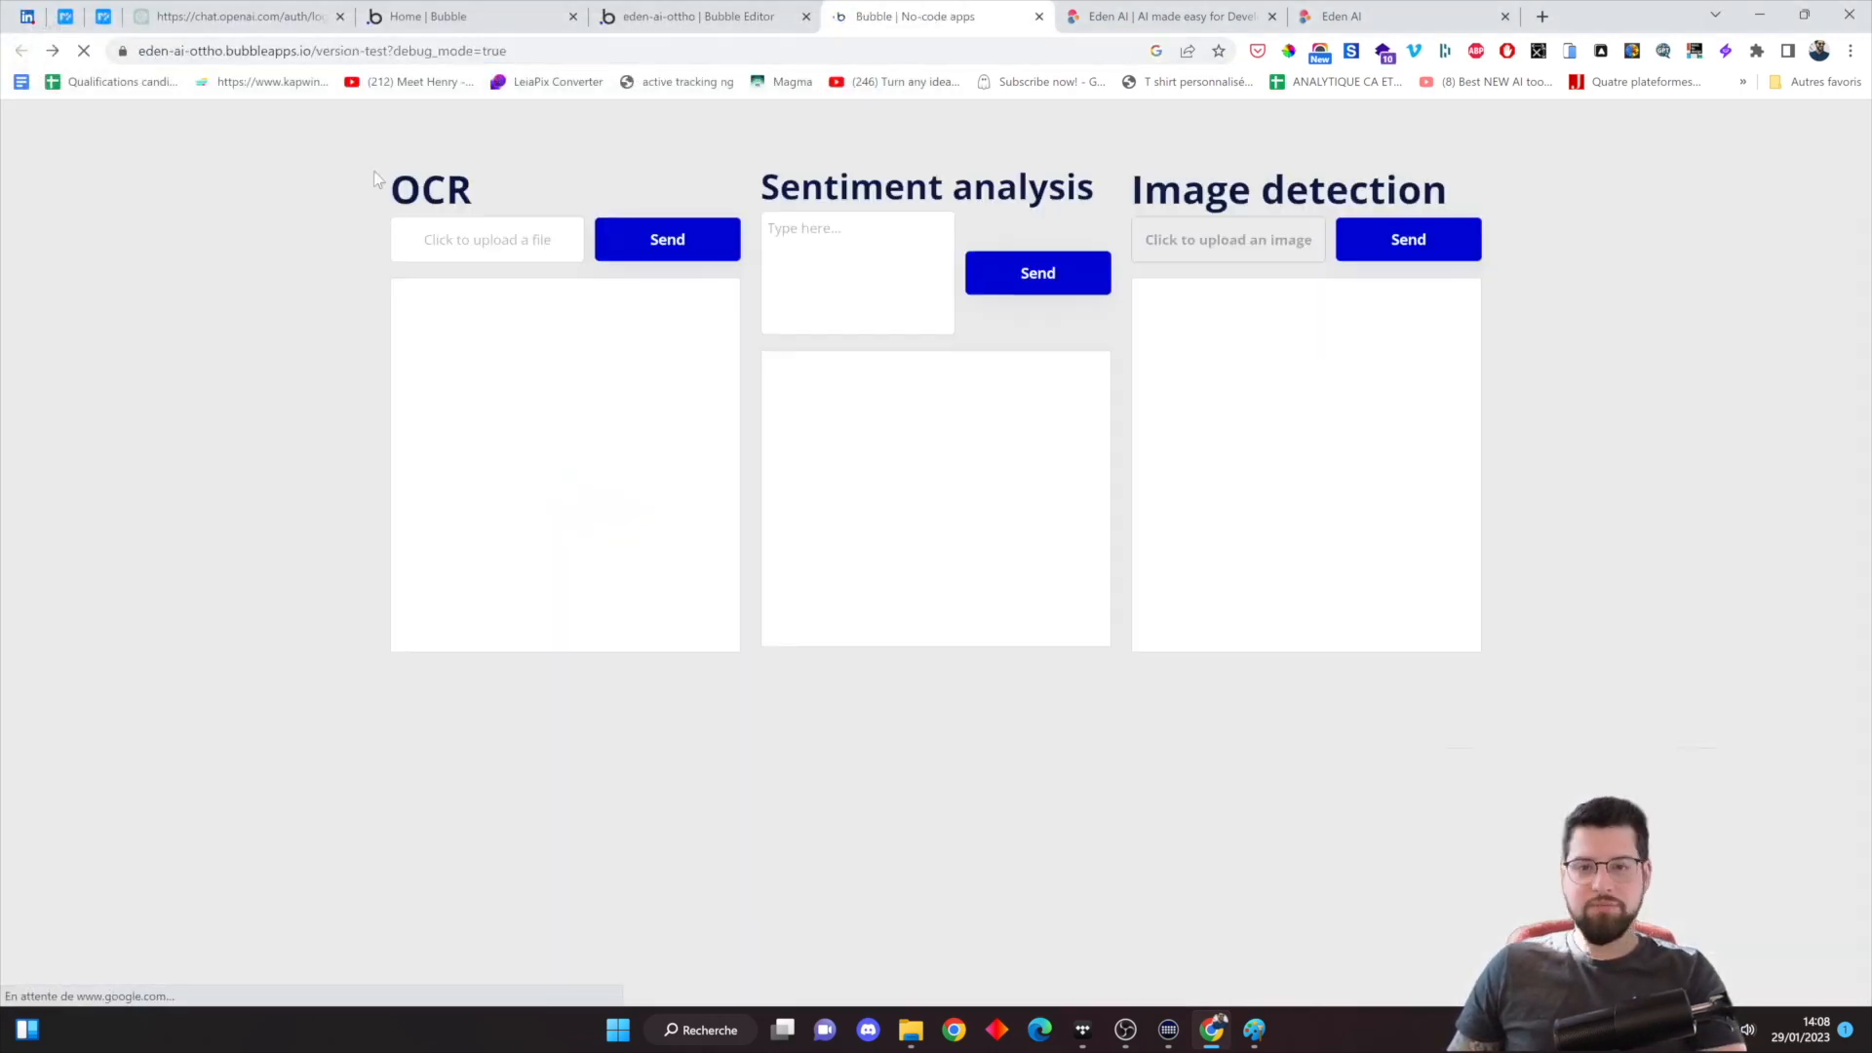
Upload modele-facture-gratuit-sevdesk.png as the OCR file and submit it for analysis
left_click(535, 242)
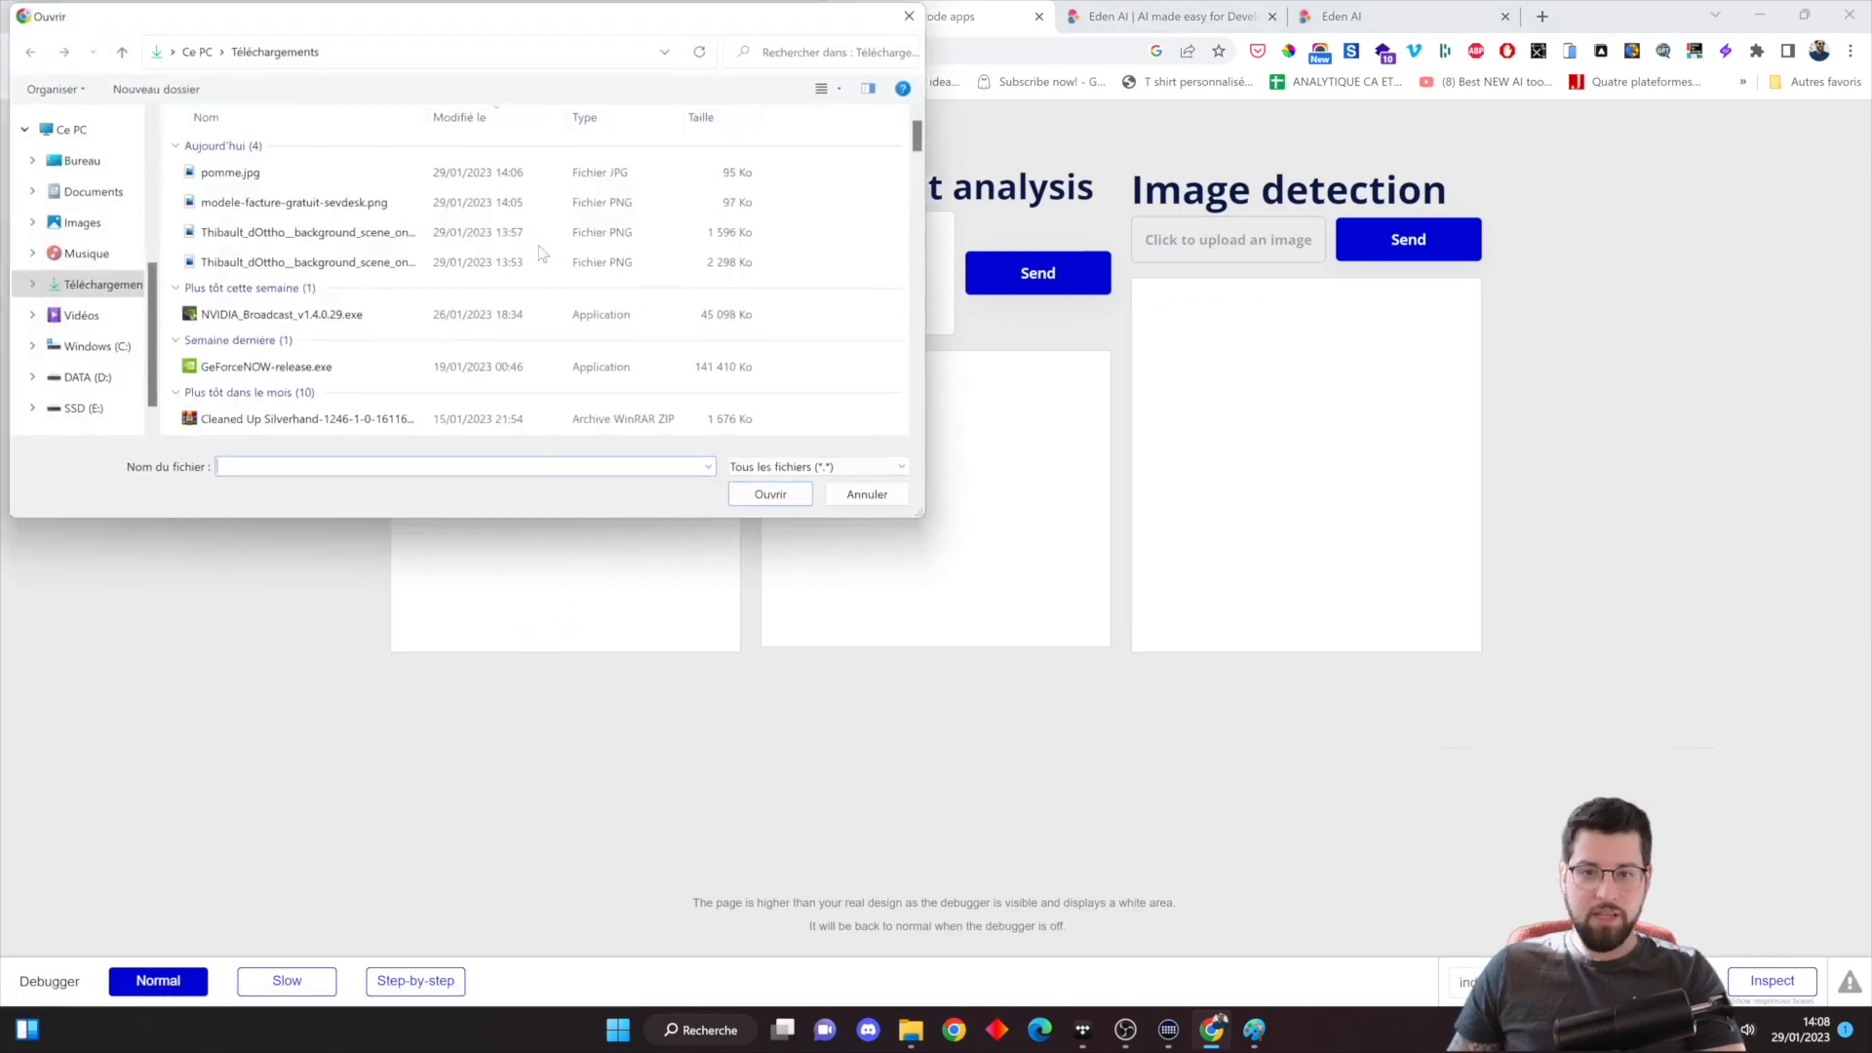
left_click(260, 206)
double_click(260, 203)
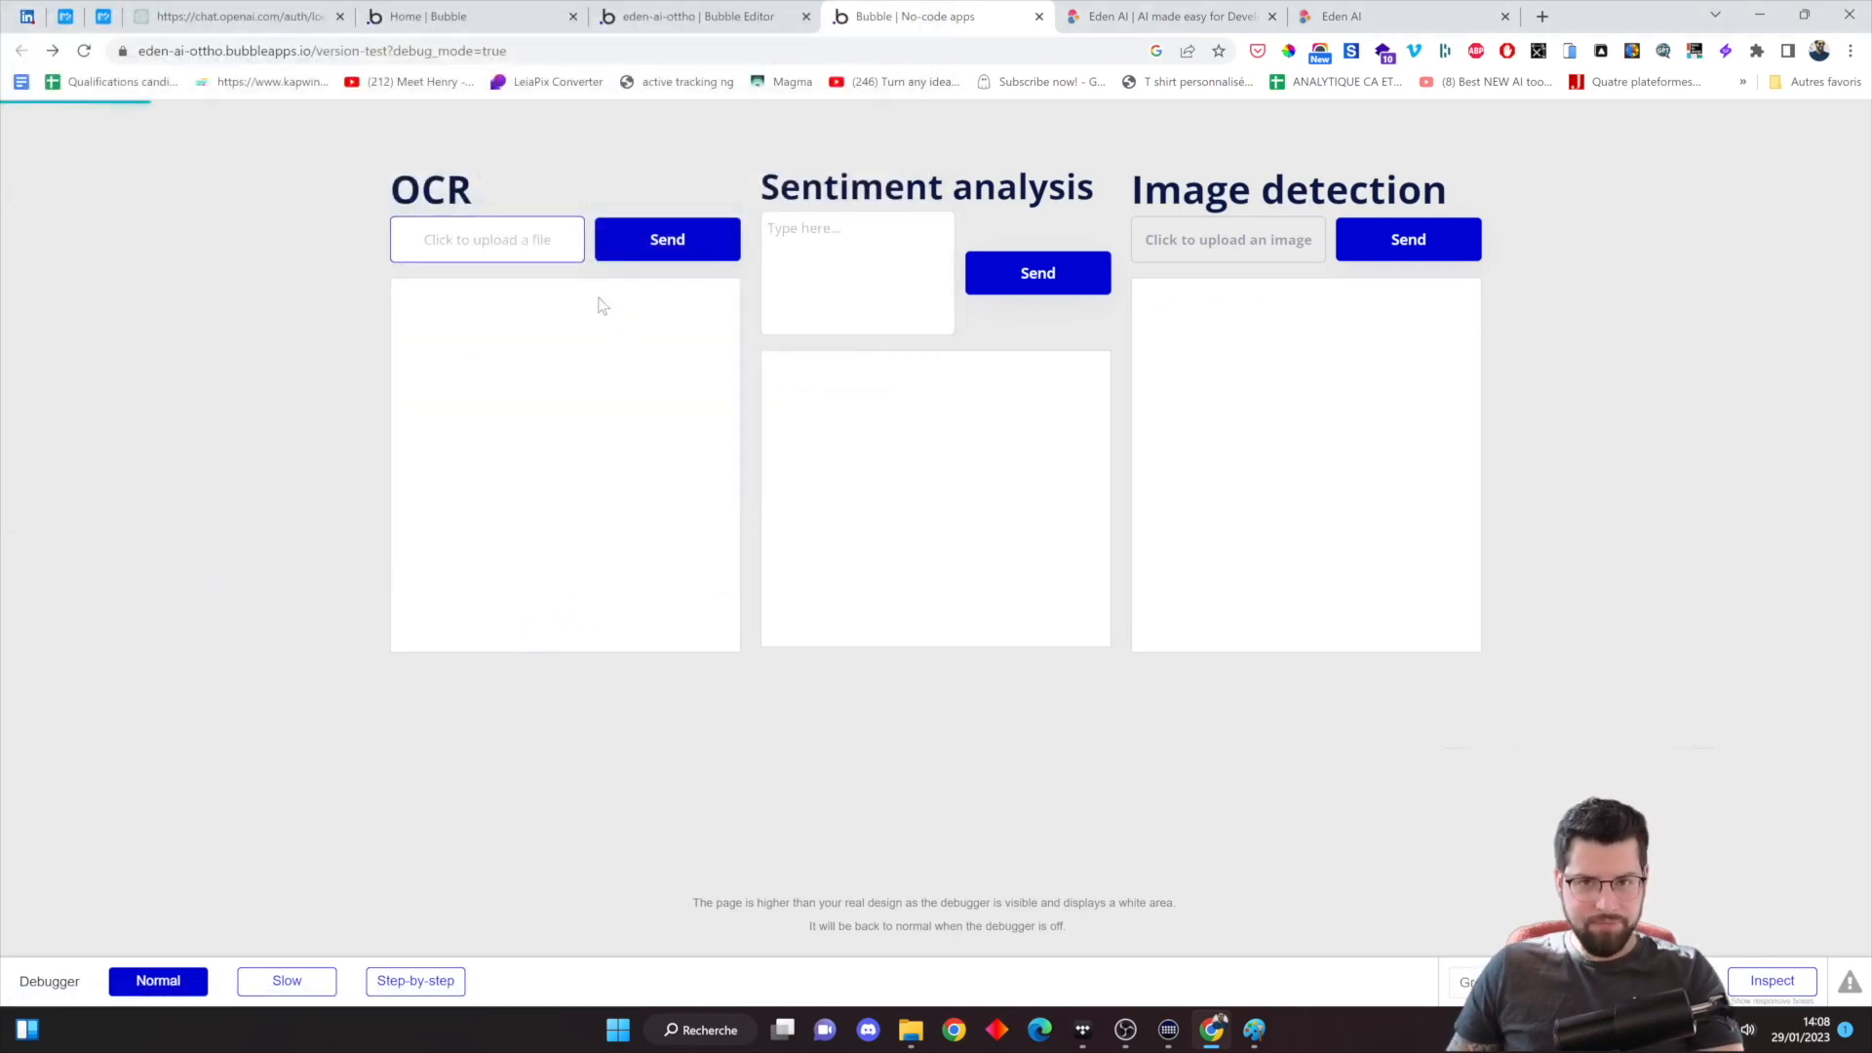
left_click(656, 256)
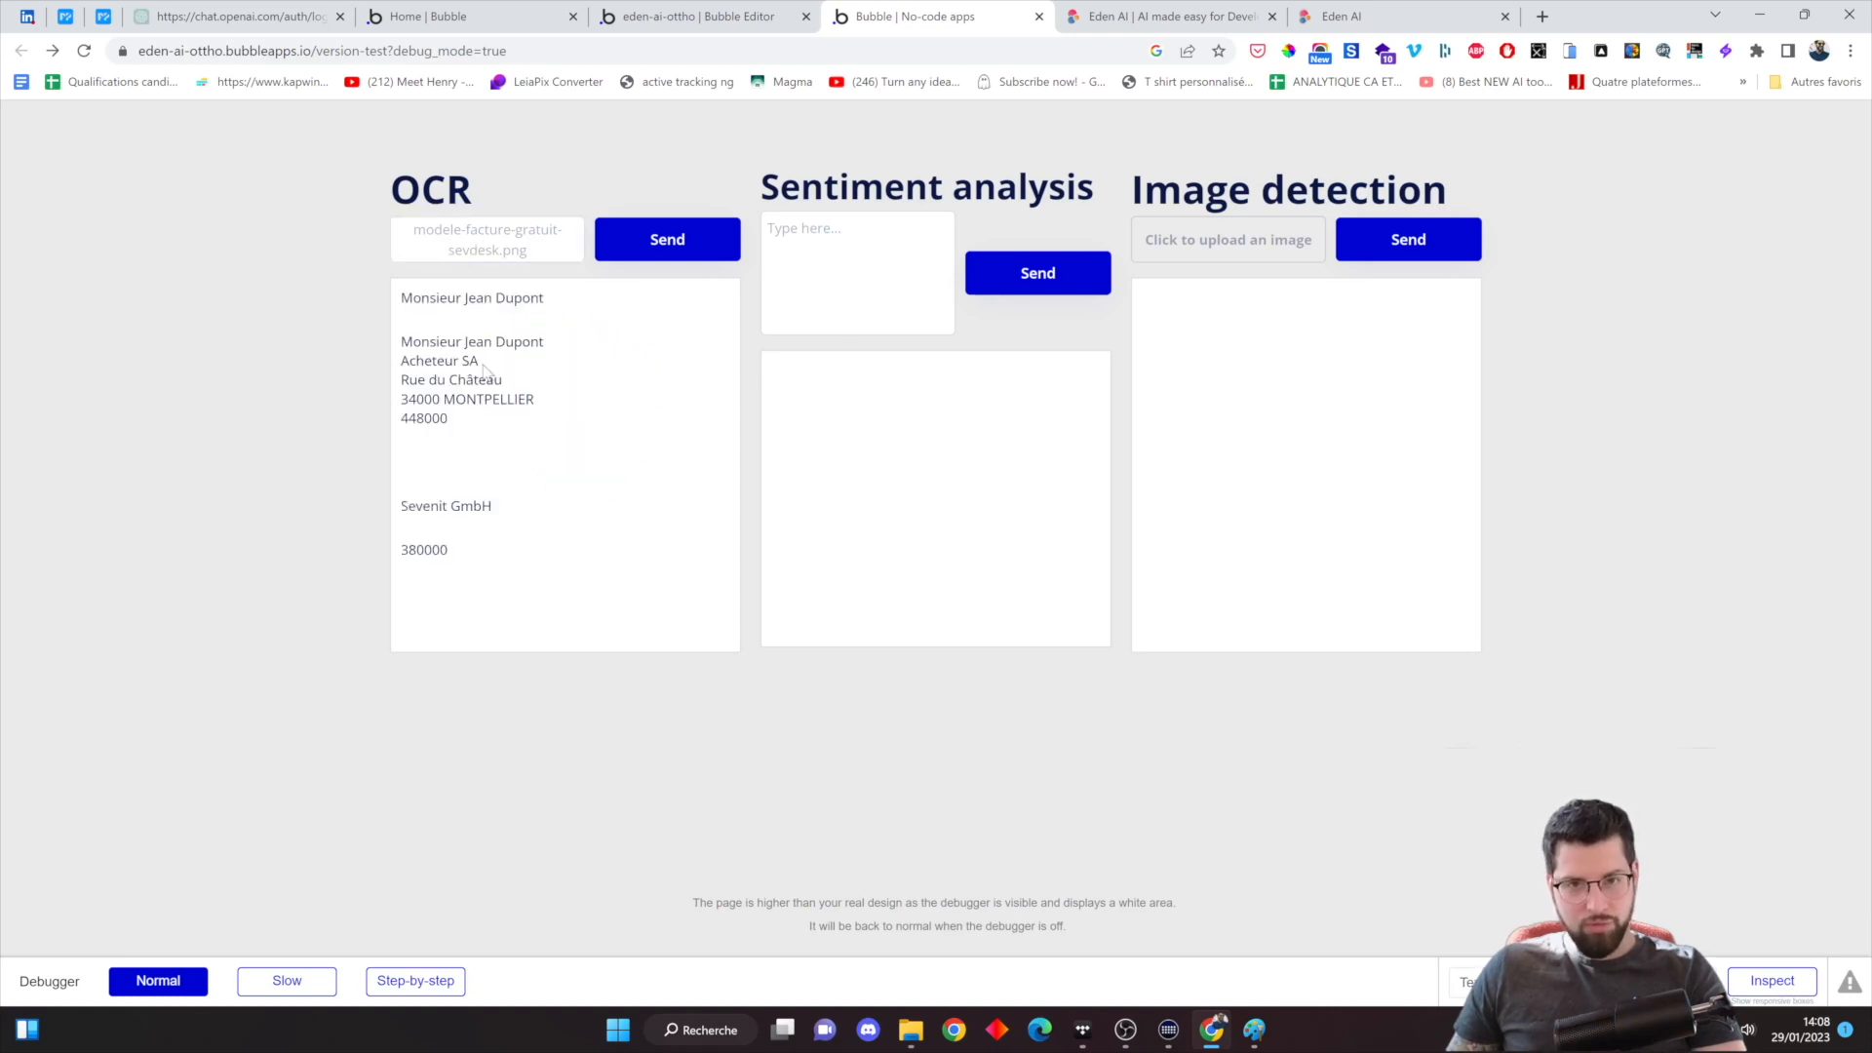
Switch to File Explorer and open modele-facture-gratuit-sevdesk.png from the Téléchargements folder
left_click(913, 1032)
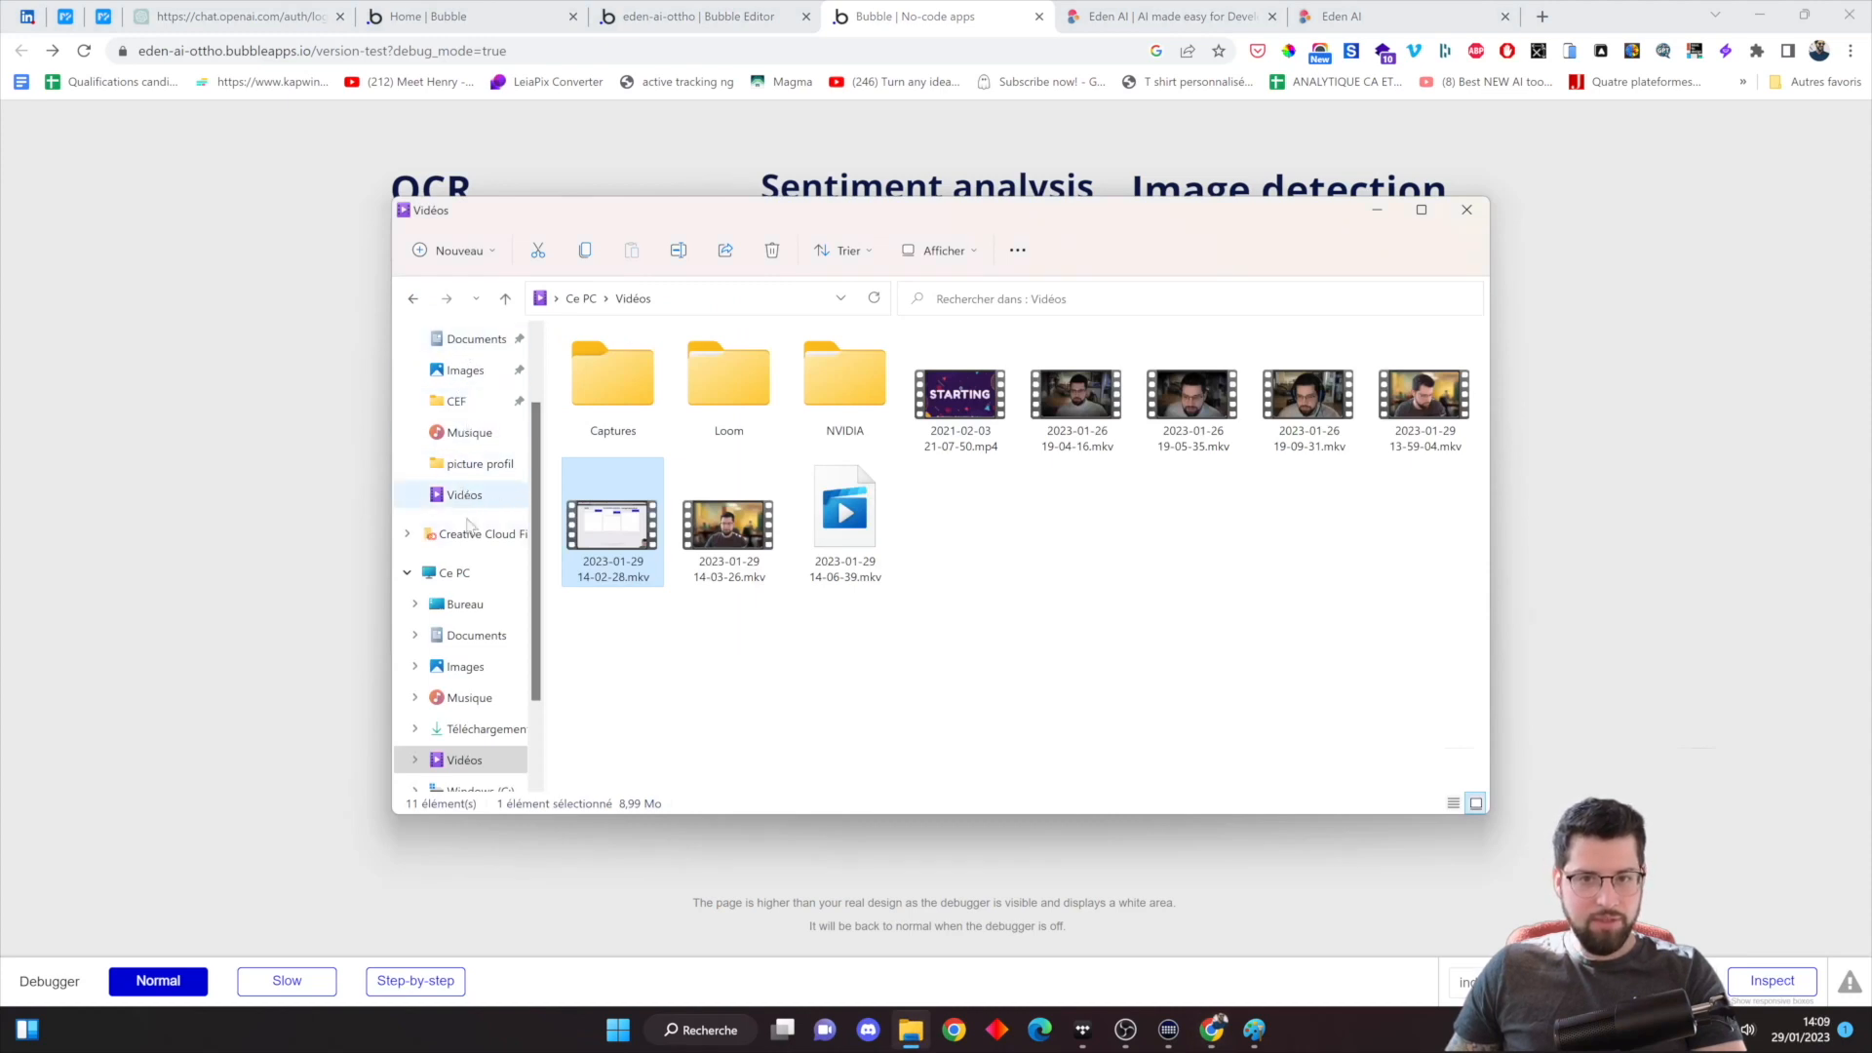
scroll(473, 673, "down", 1)
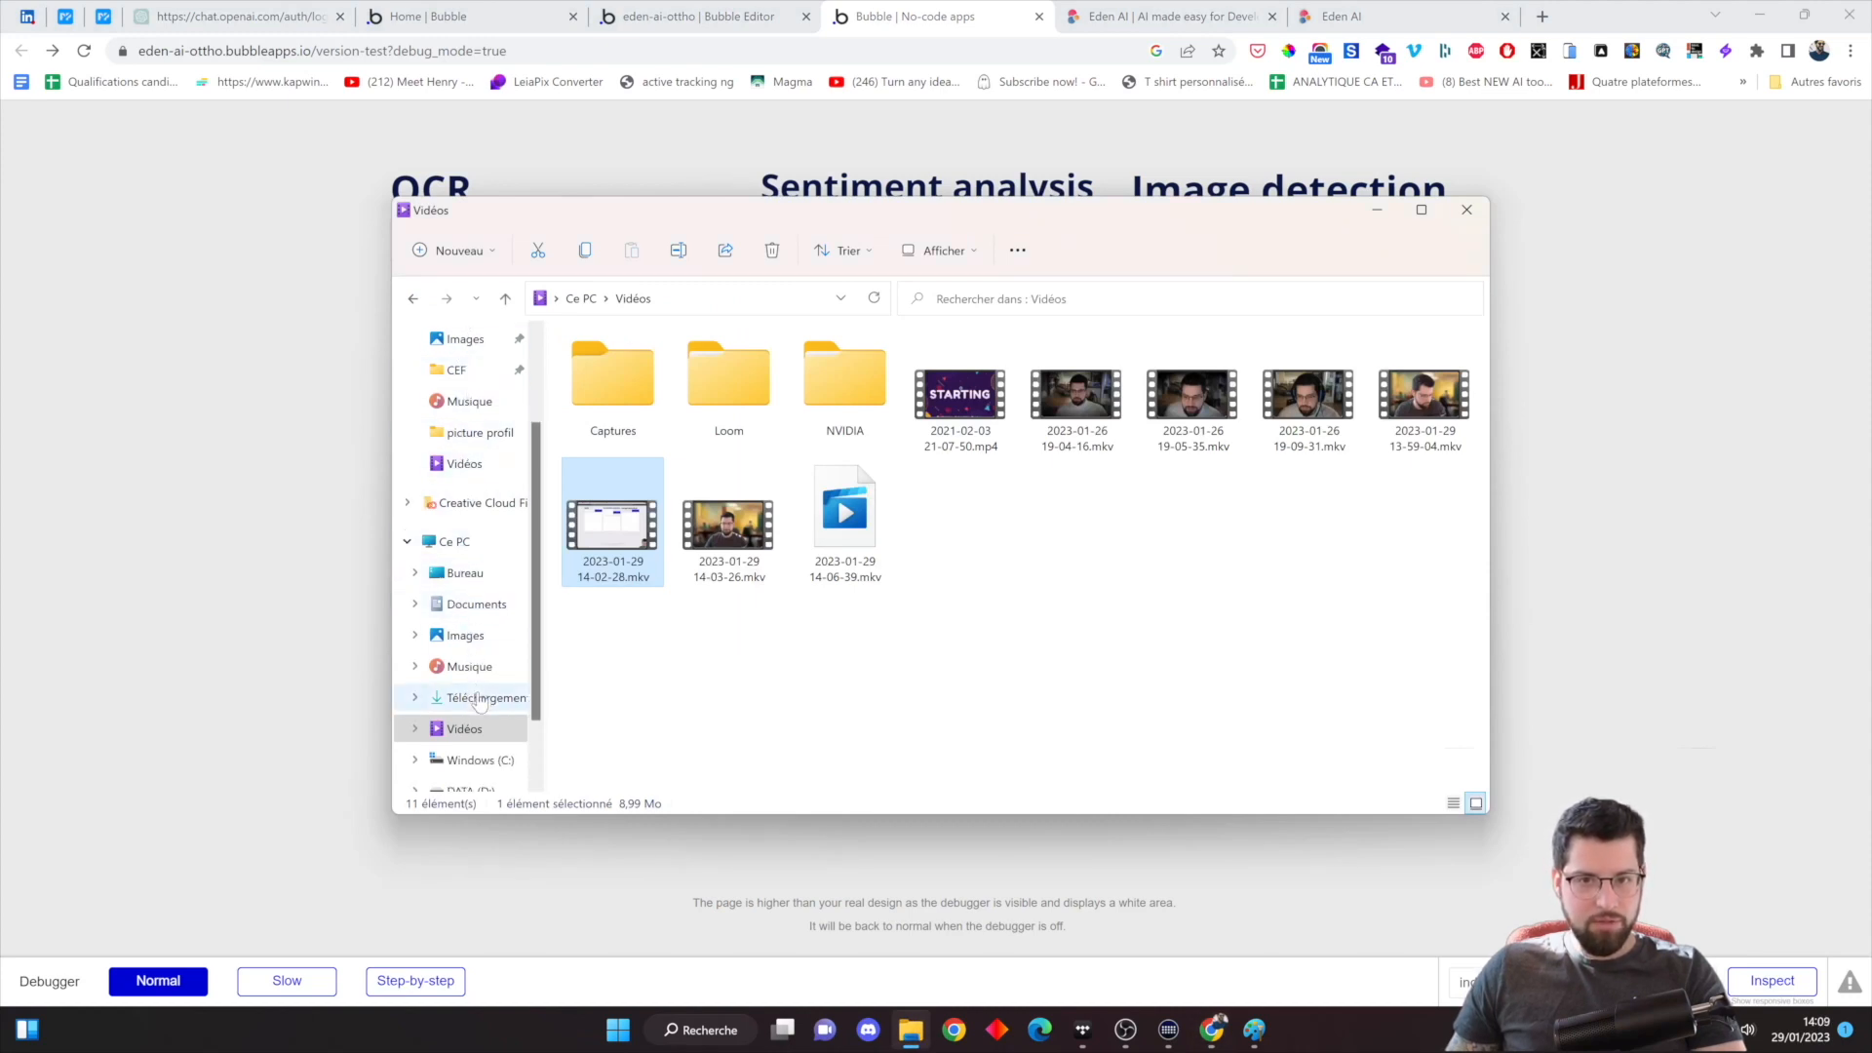
left_click(477, 699)
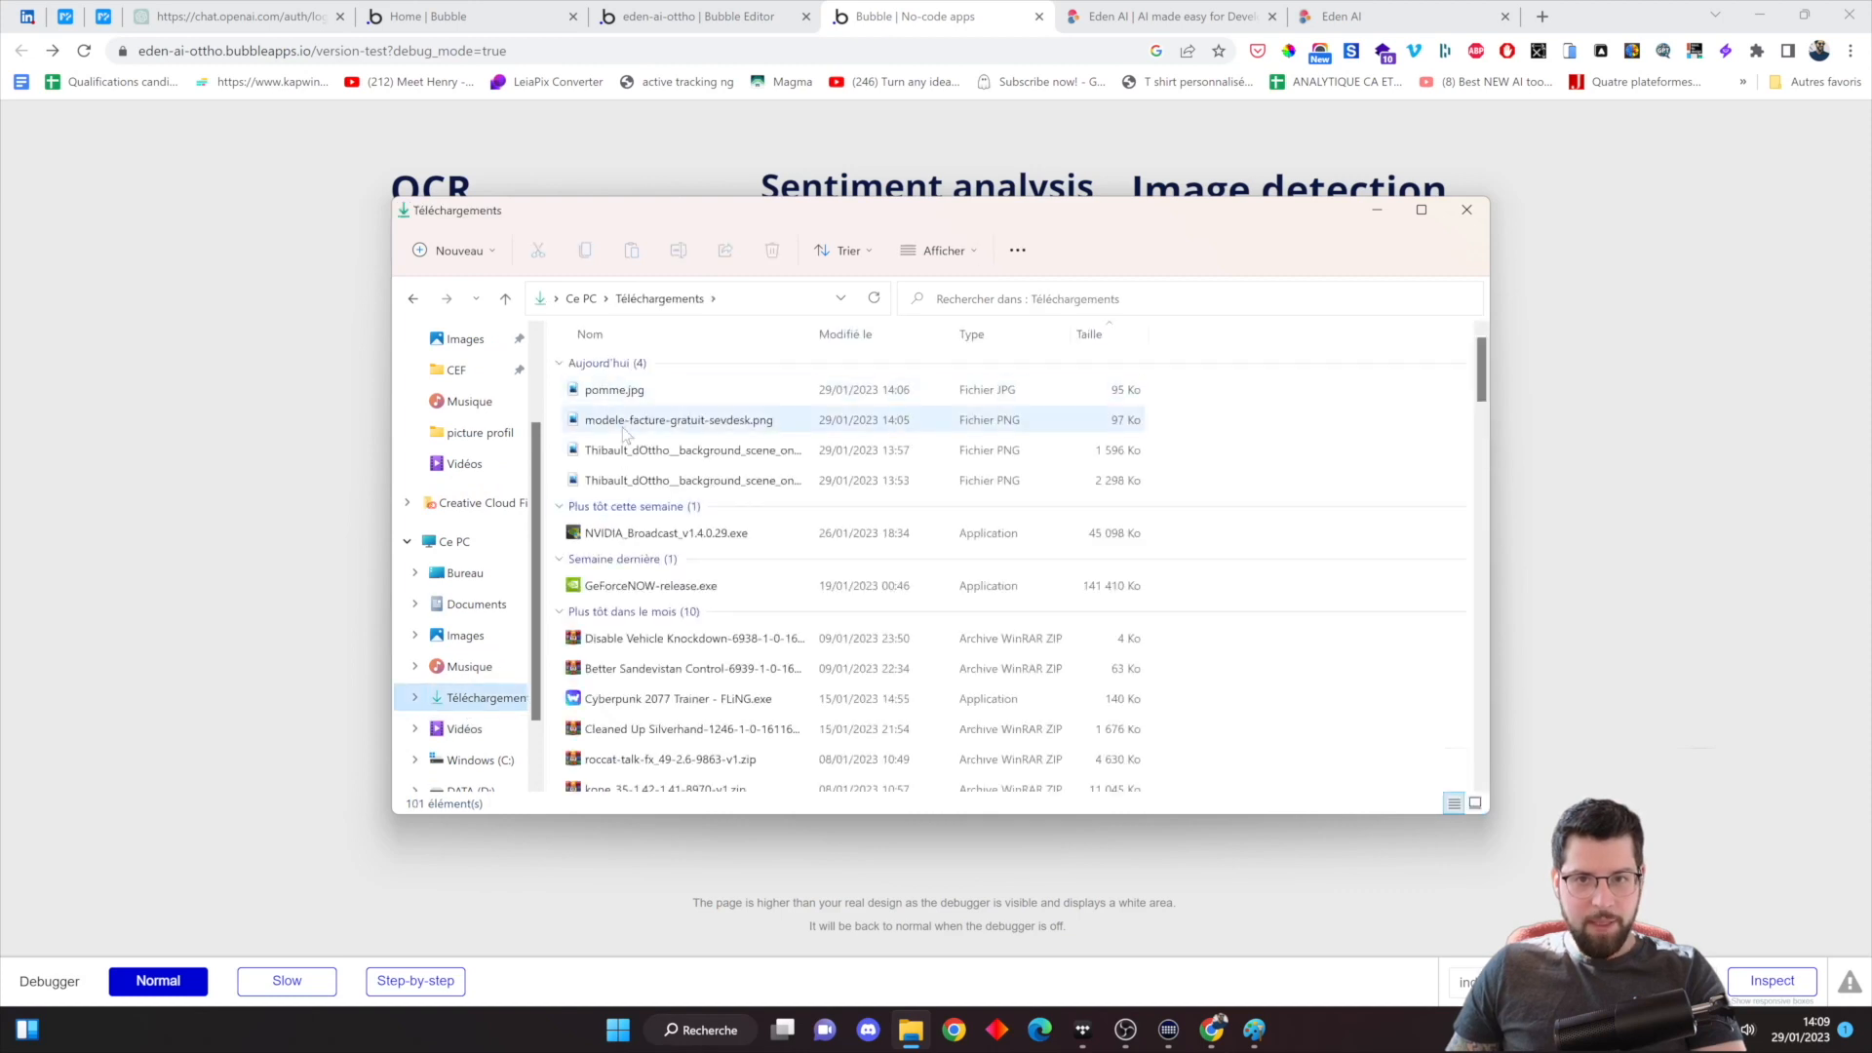
double_click(624, 421)
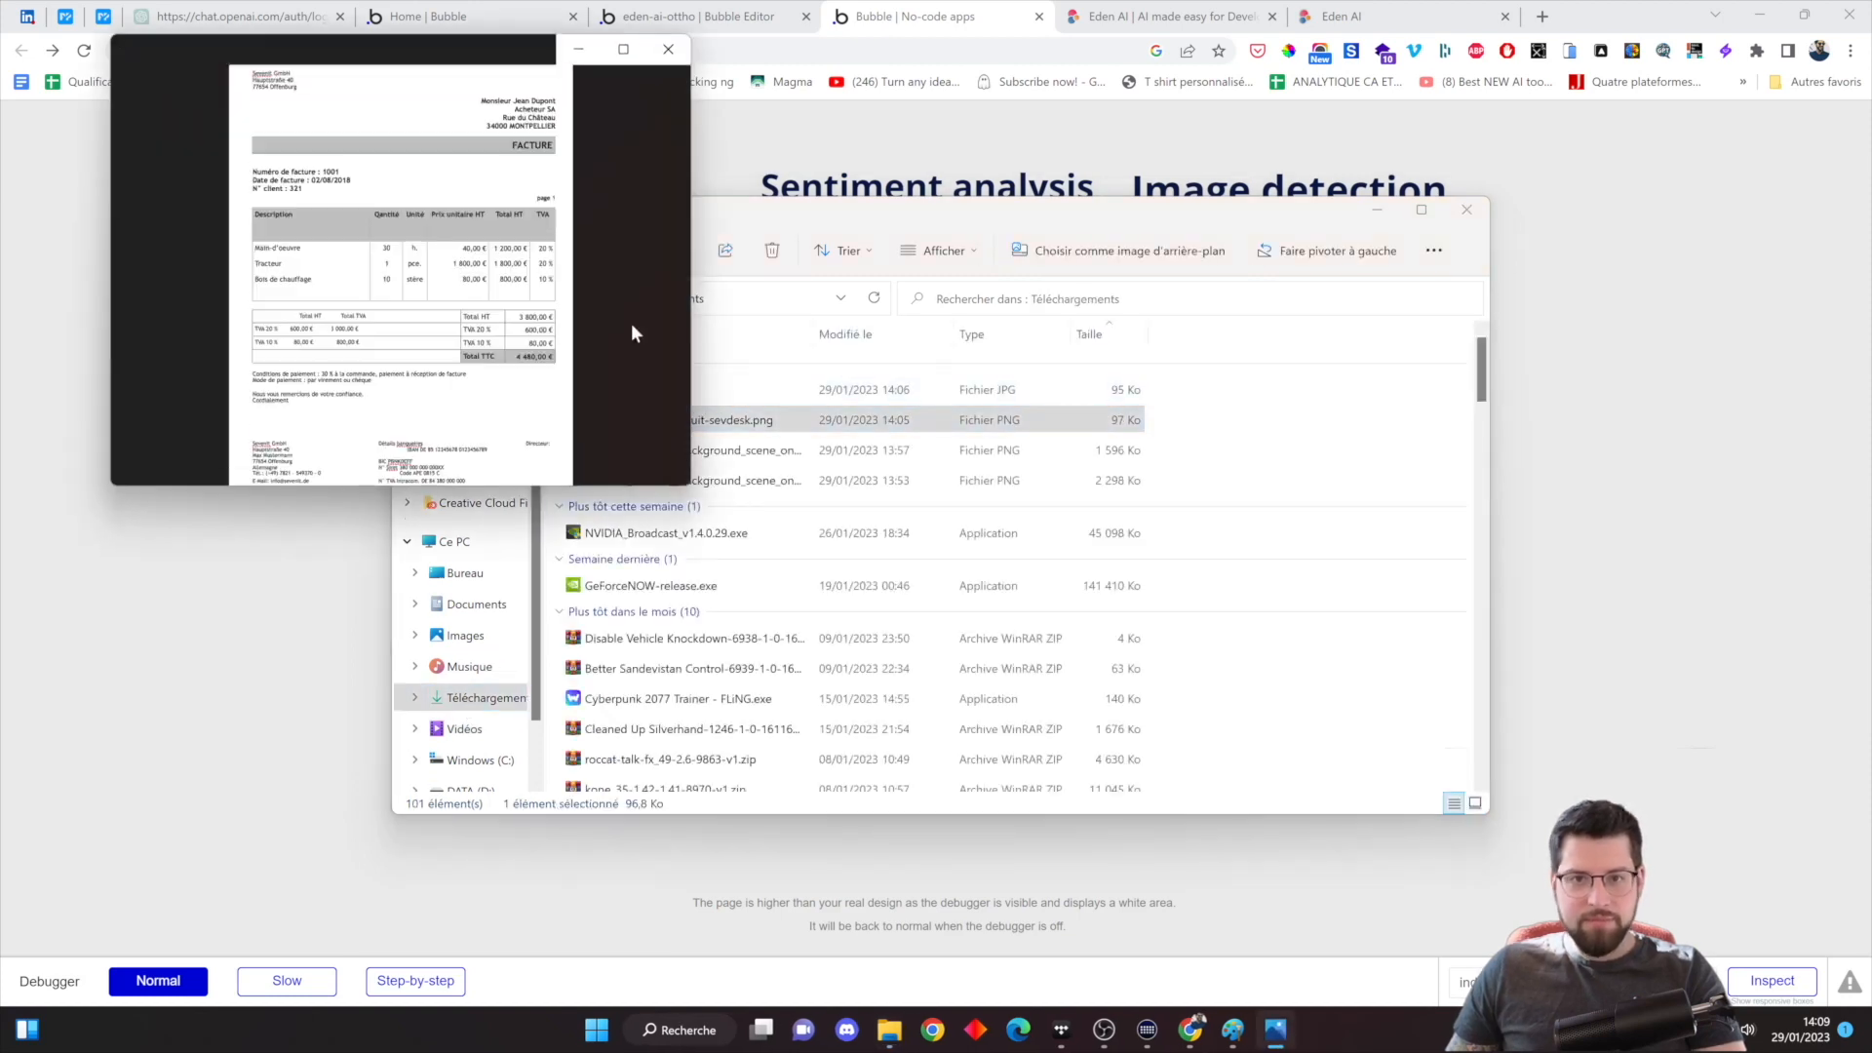
Examine the invoice image enlarged, checking its addresses and totals against the OCR output, and return to the test page
left_click(664, 276)
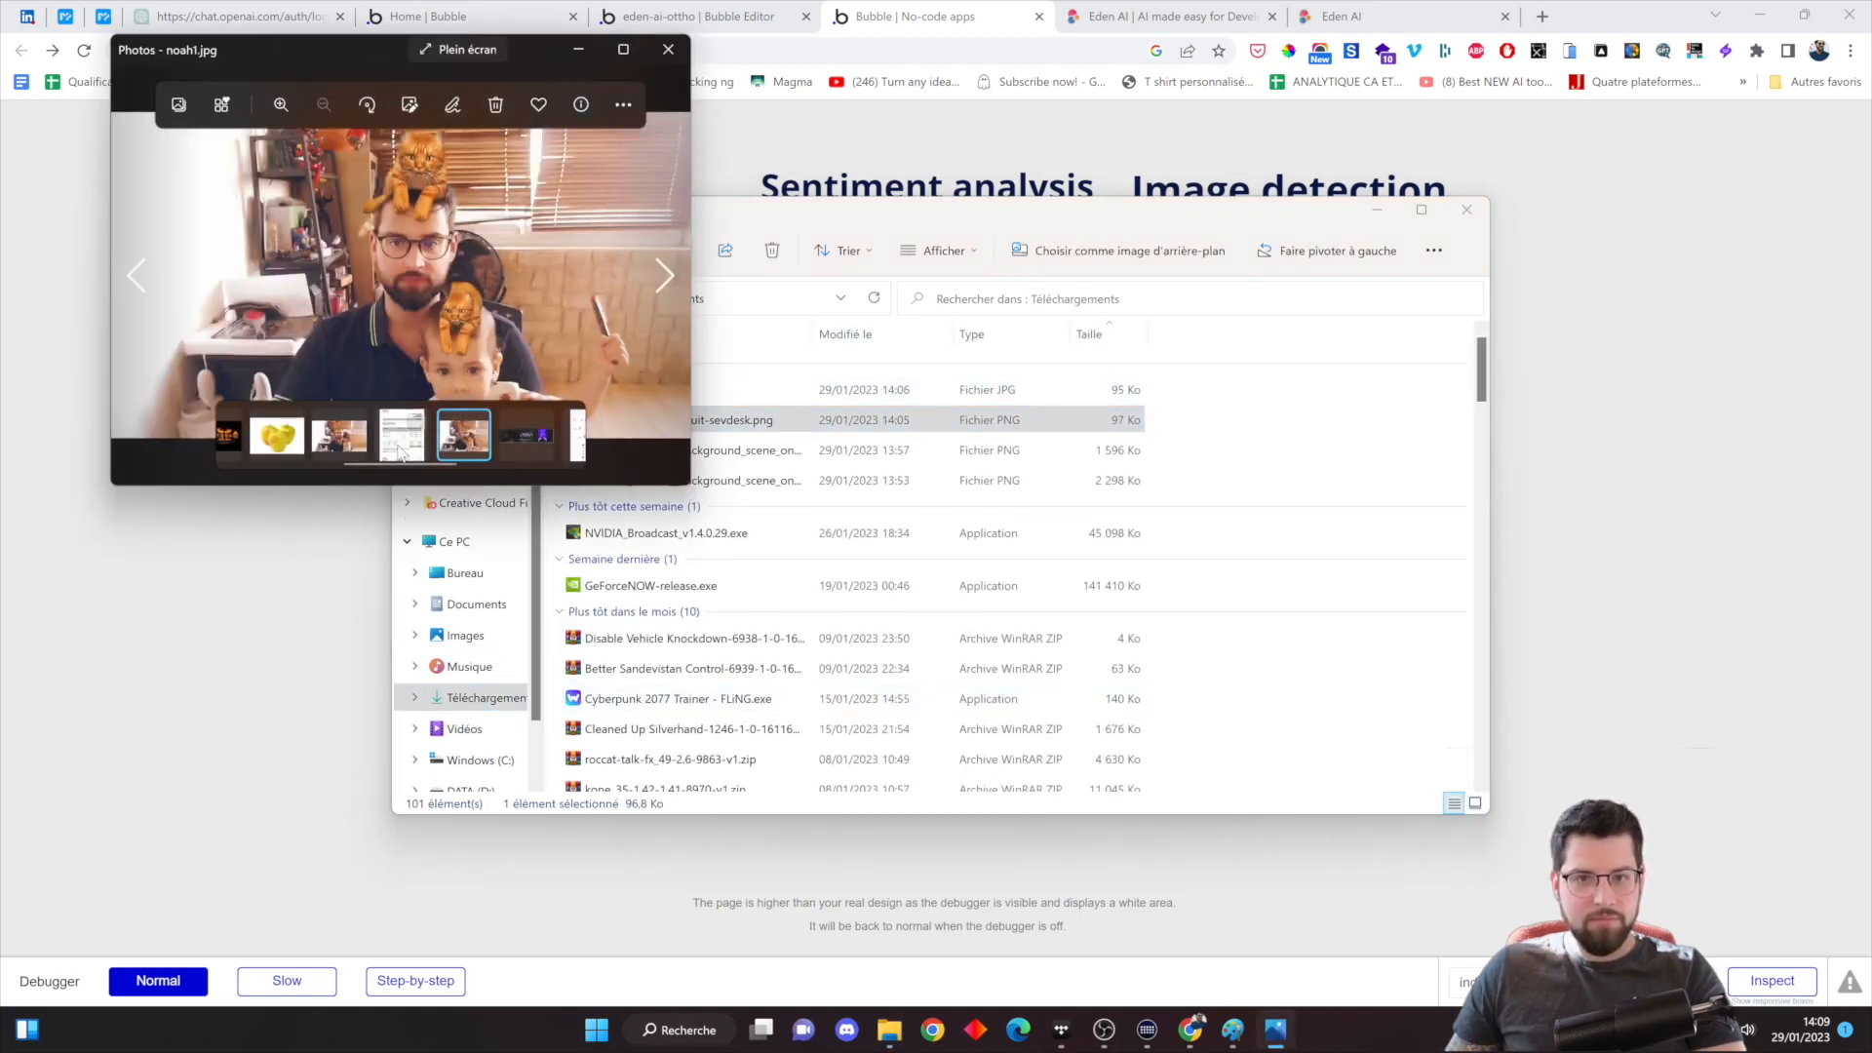
left_click(401, 446)
left_click(398, 438)
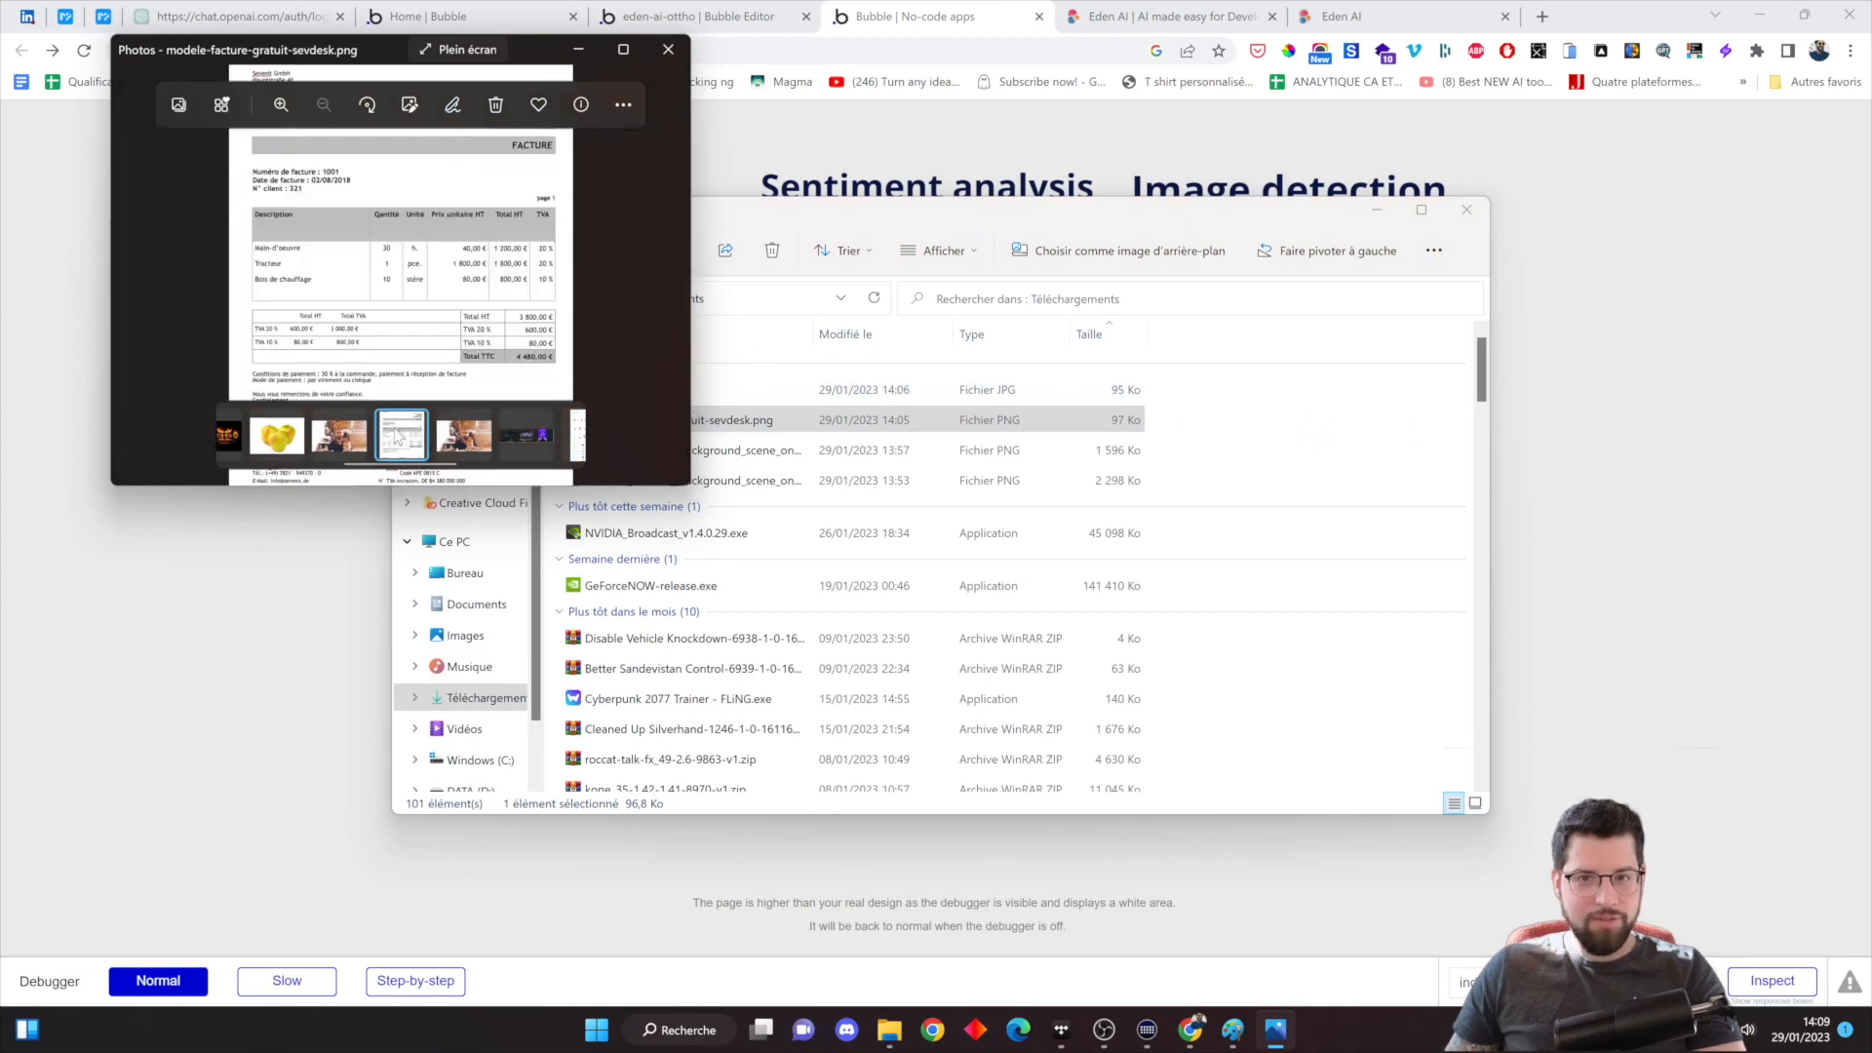
left_click(665, 276)
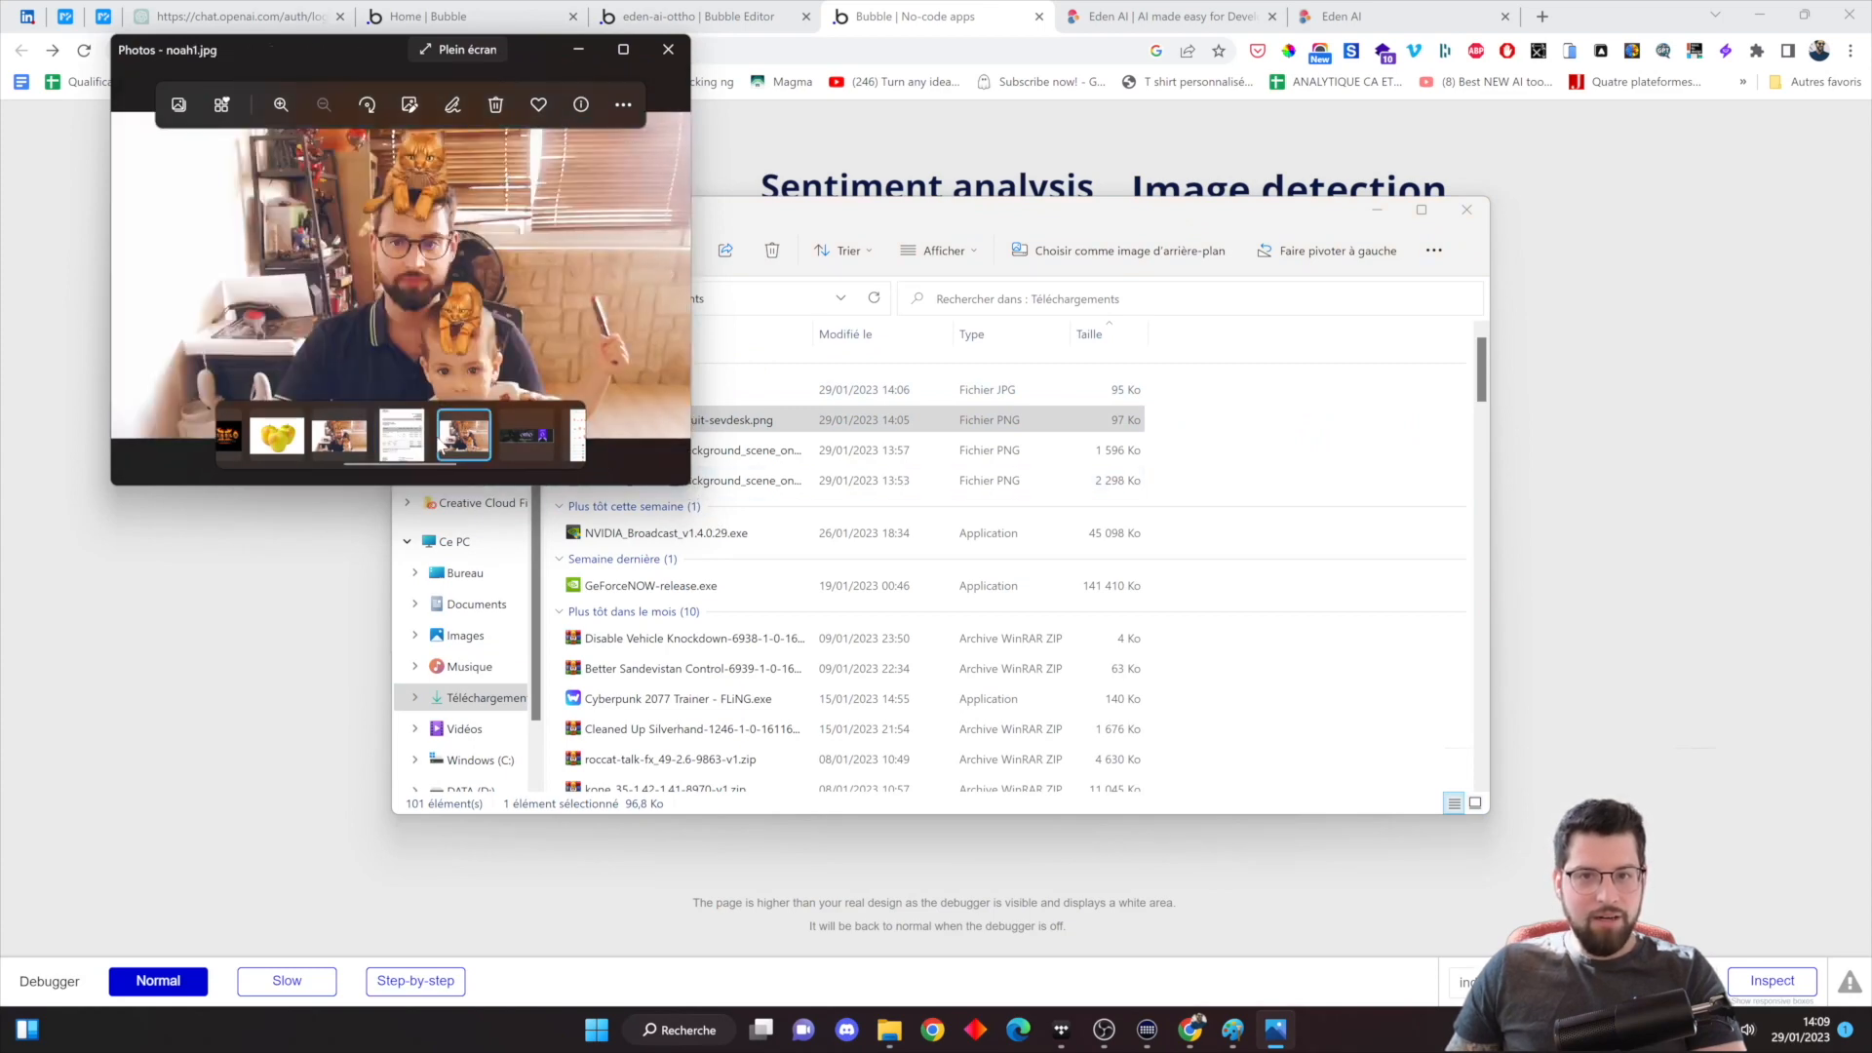
left_click(397, 444)
left_click(623, 50)
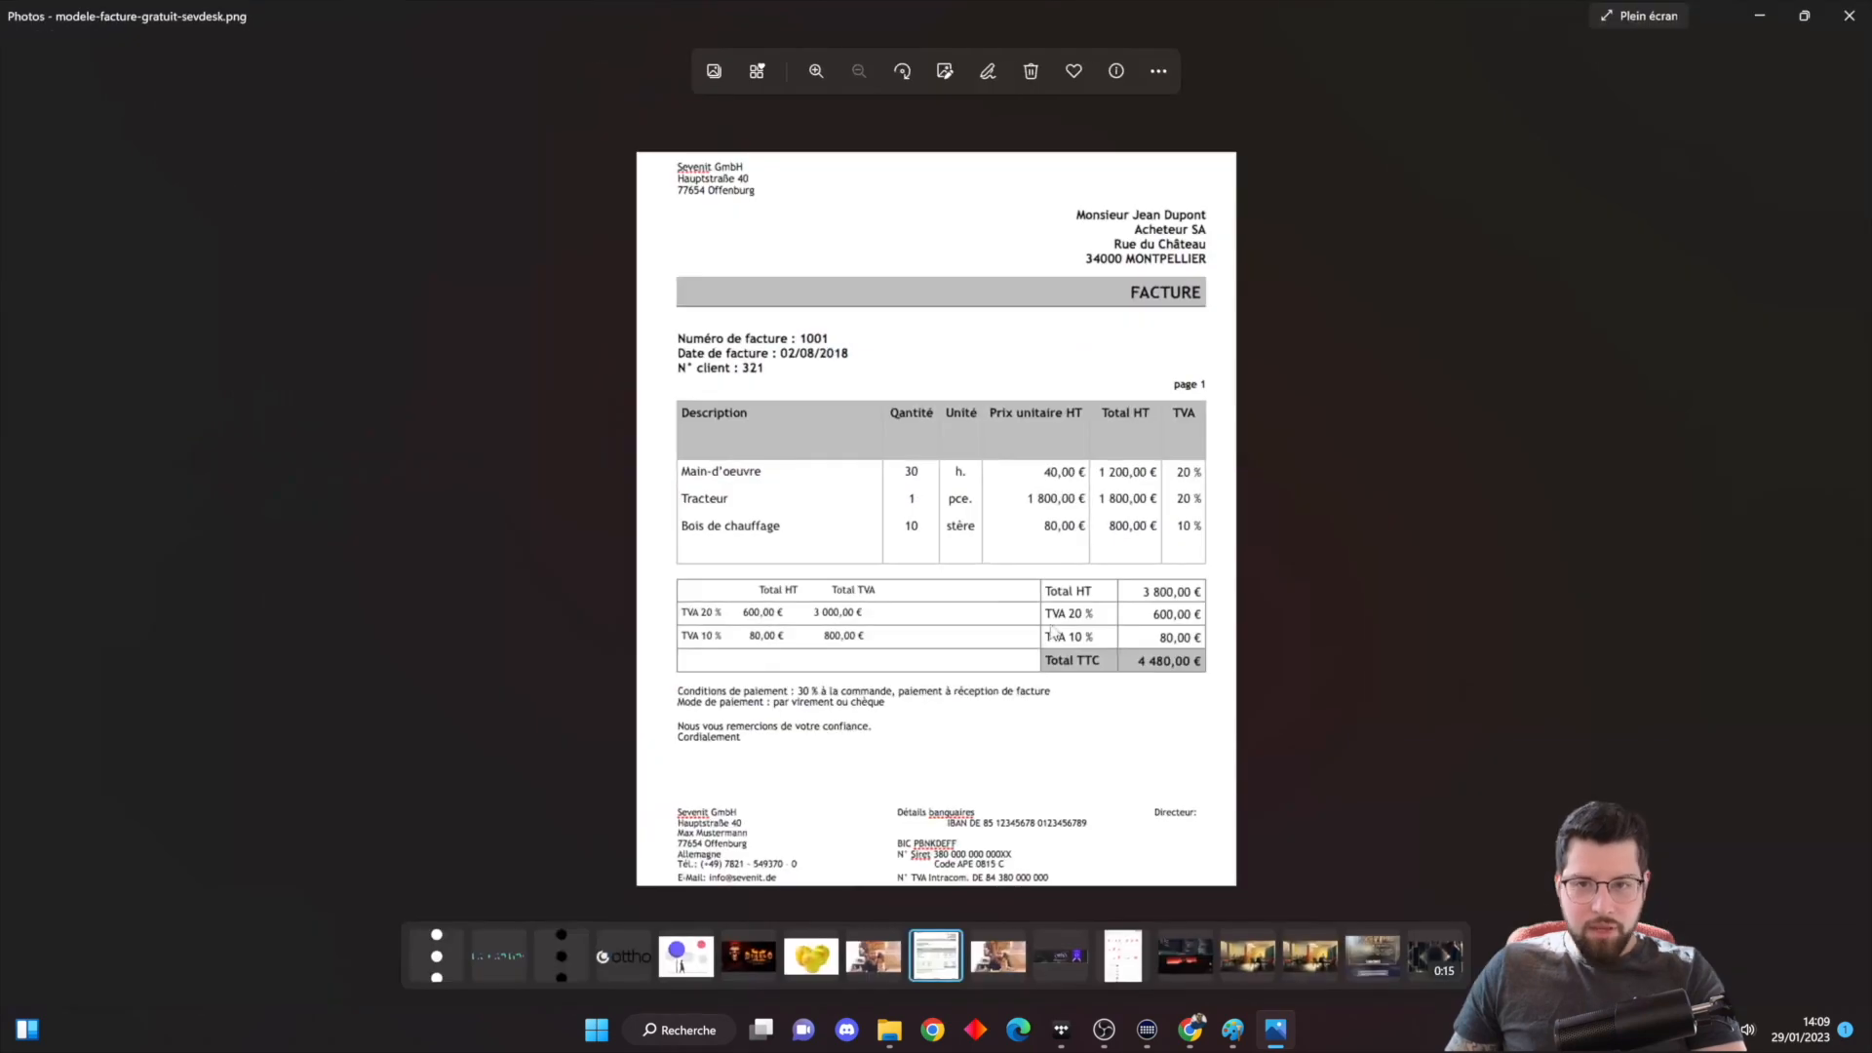
scroll(1175, 156, "up", 3)
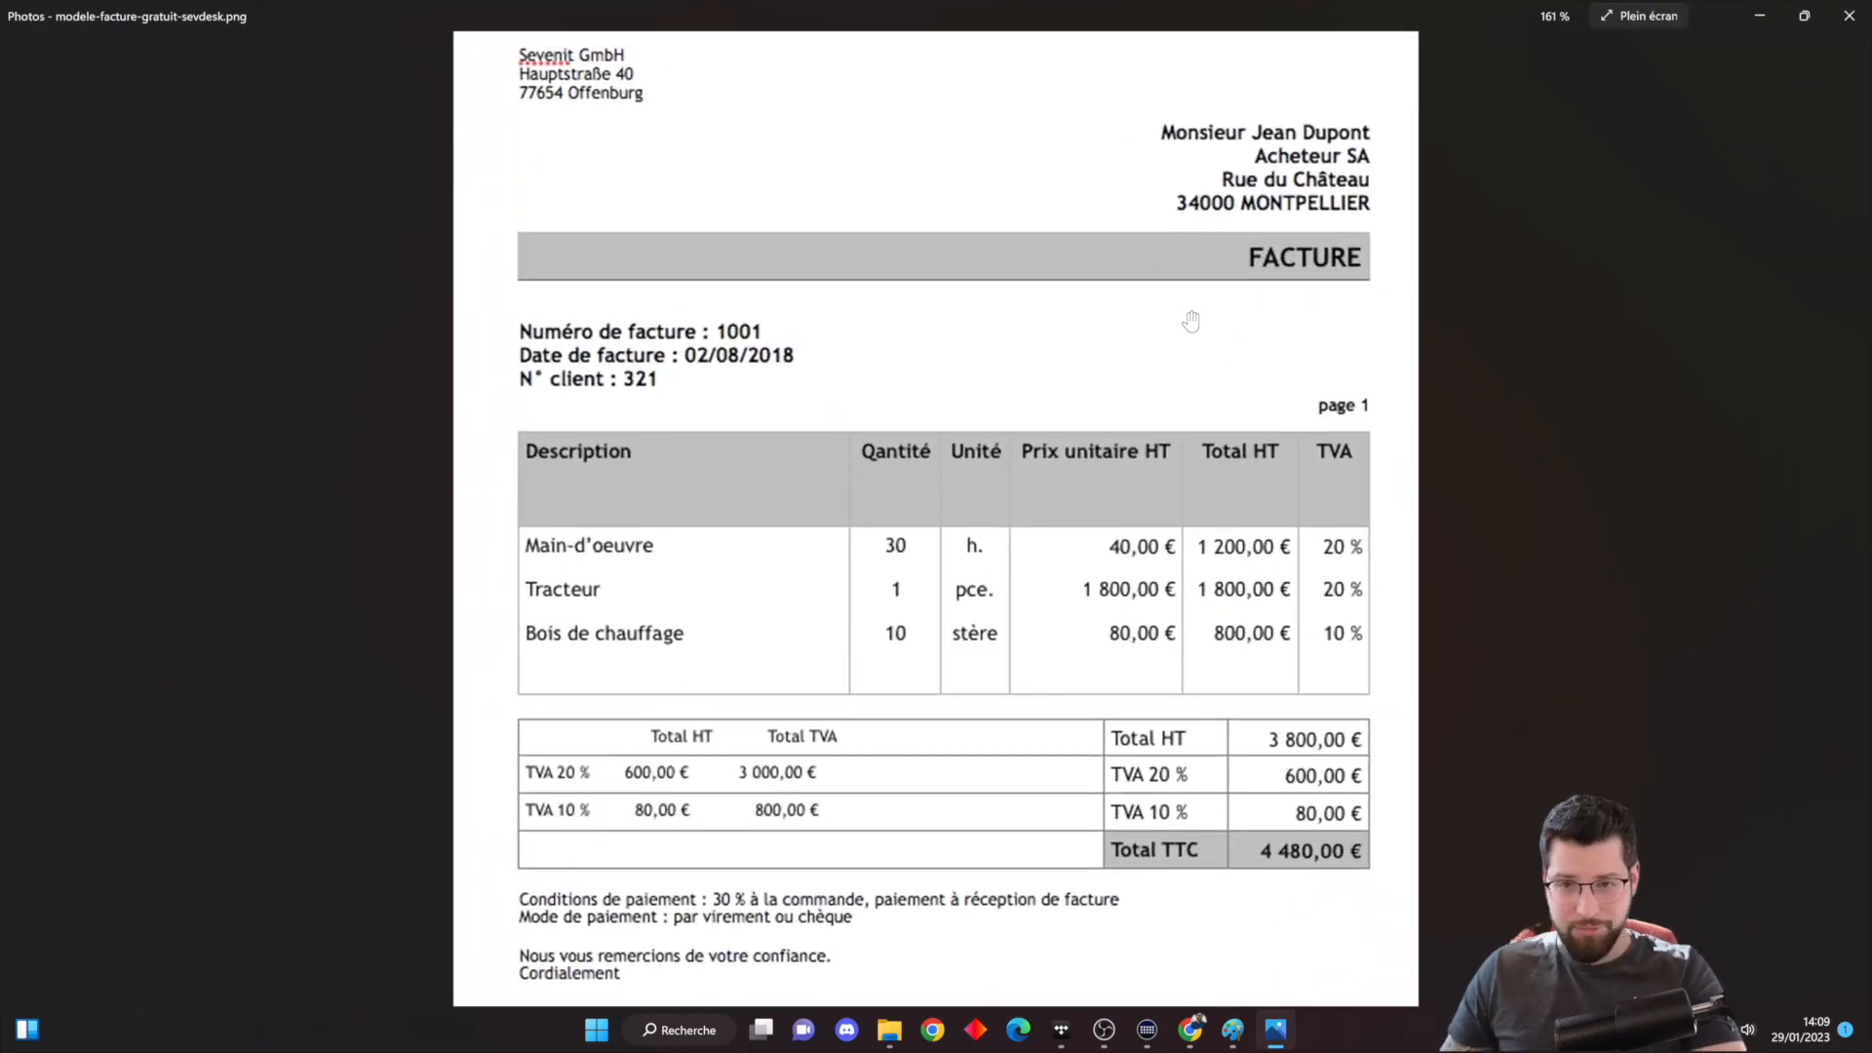
left_click(1841, 14)
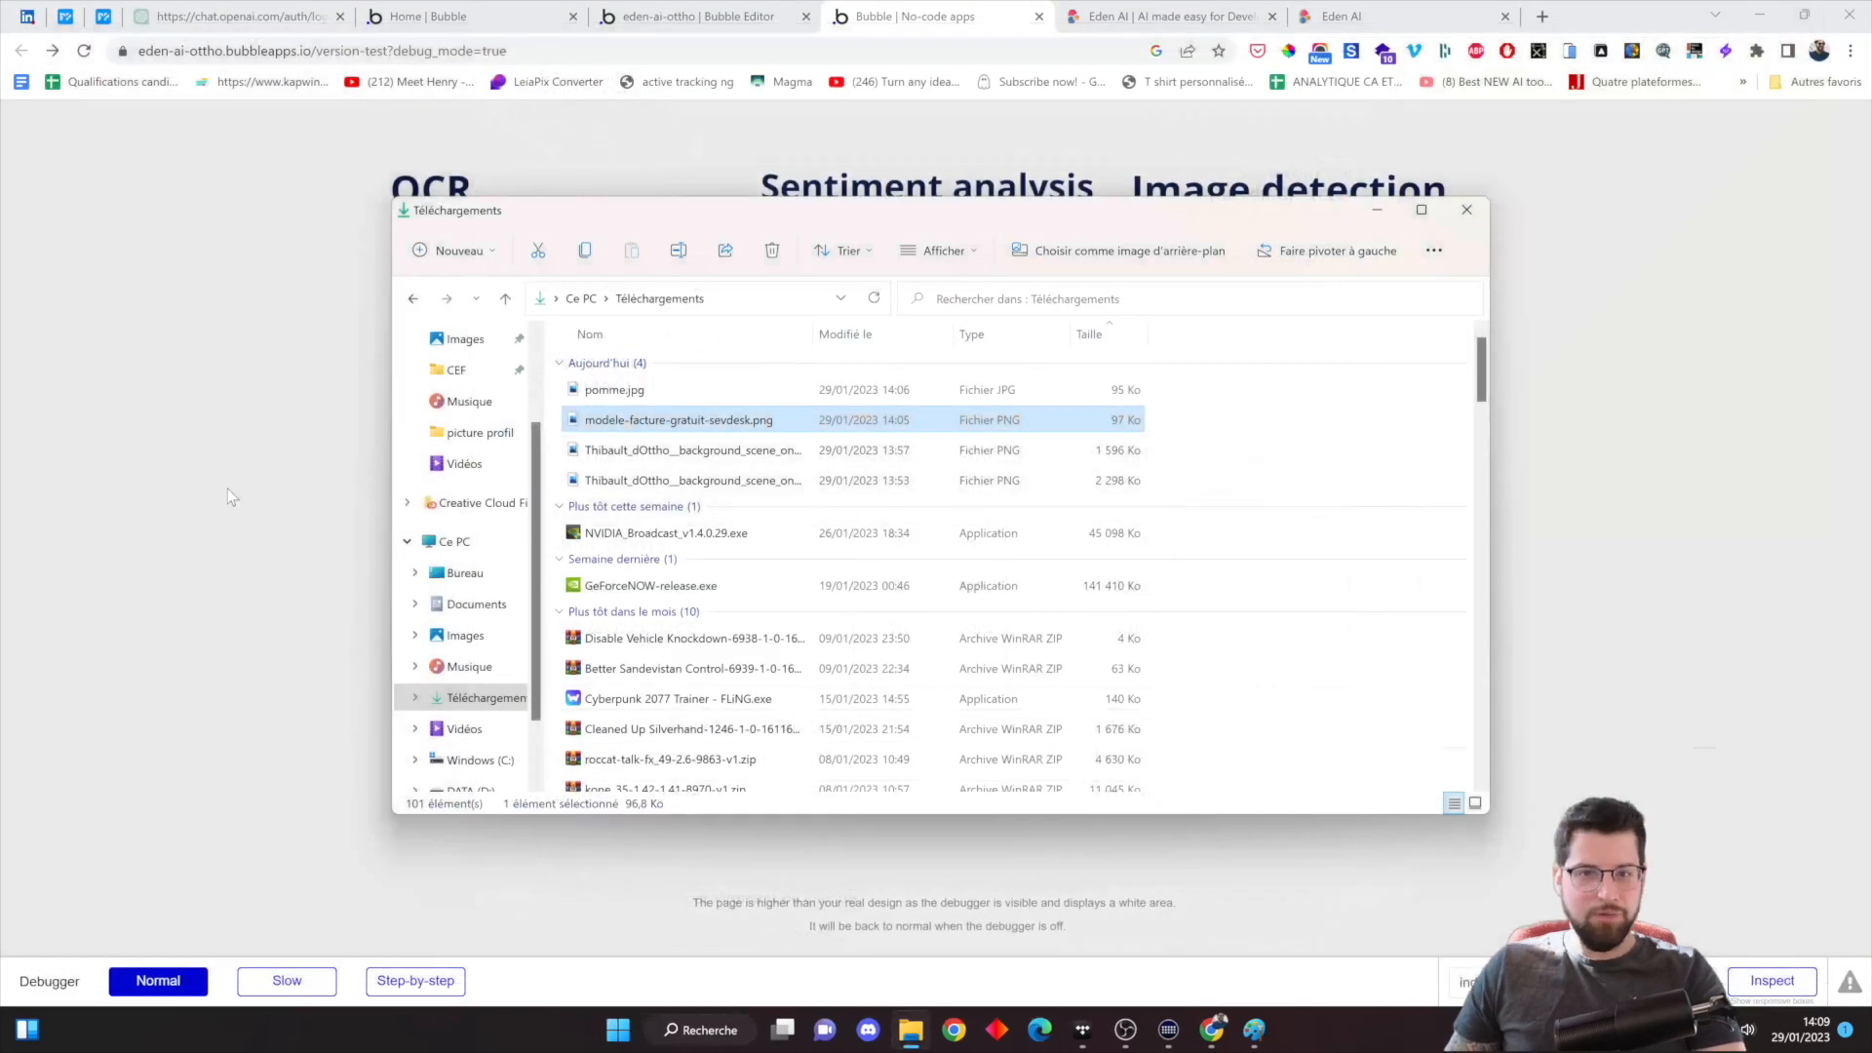
key("Escape")
Upload pomme.jpg for image detection, submit it, and examine the detected label and confidence score
left_click(1242, 239)
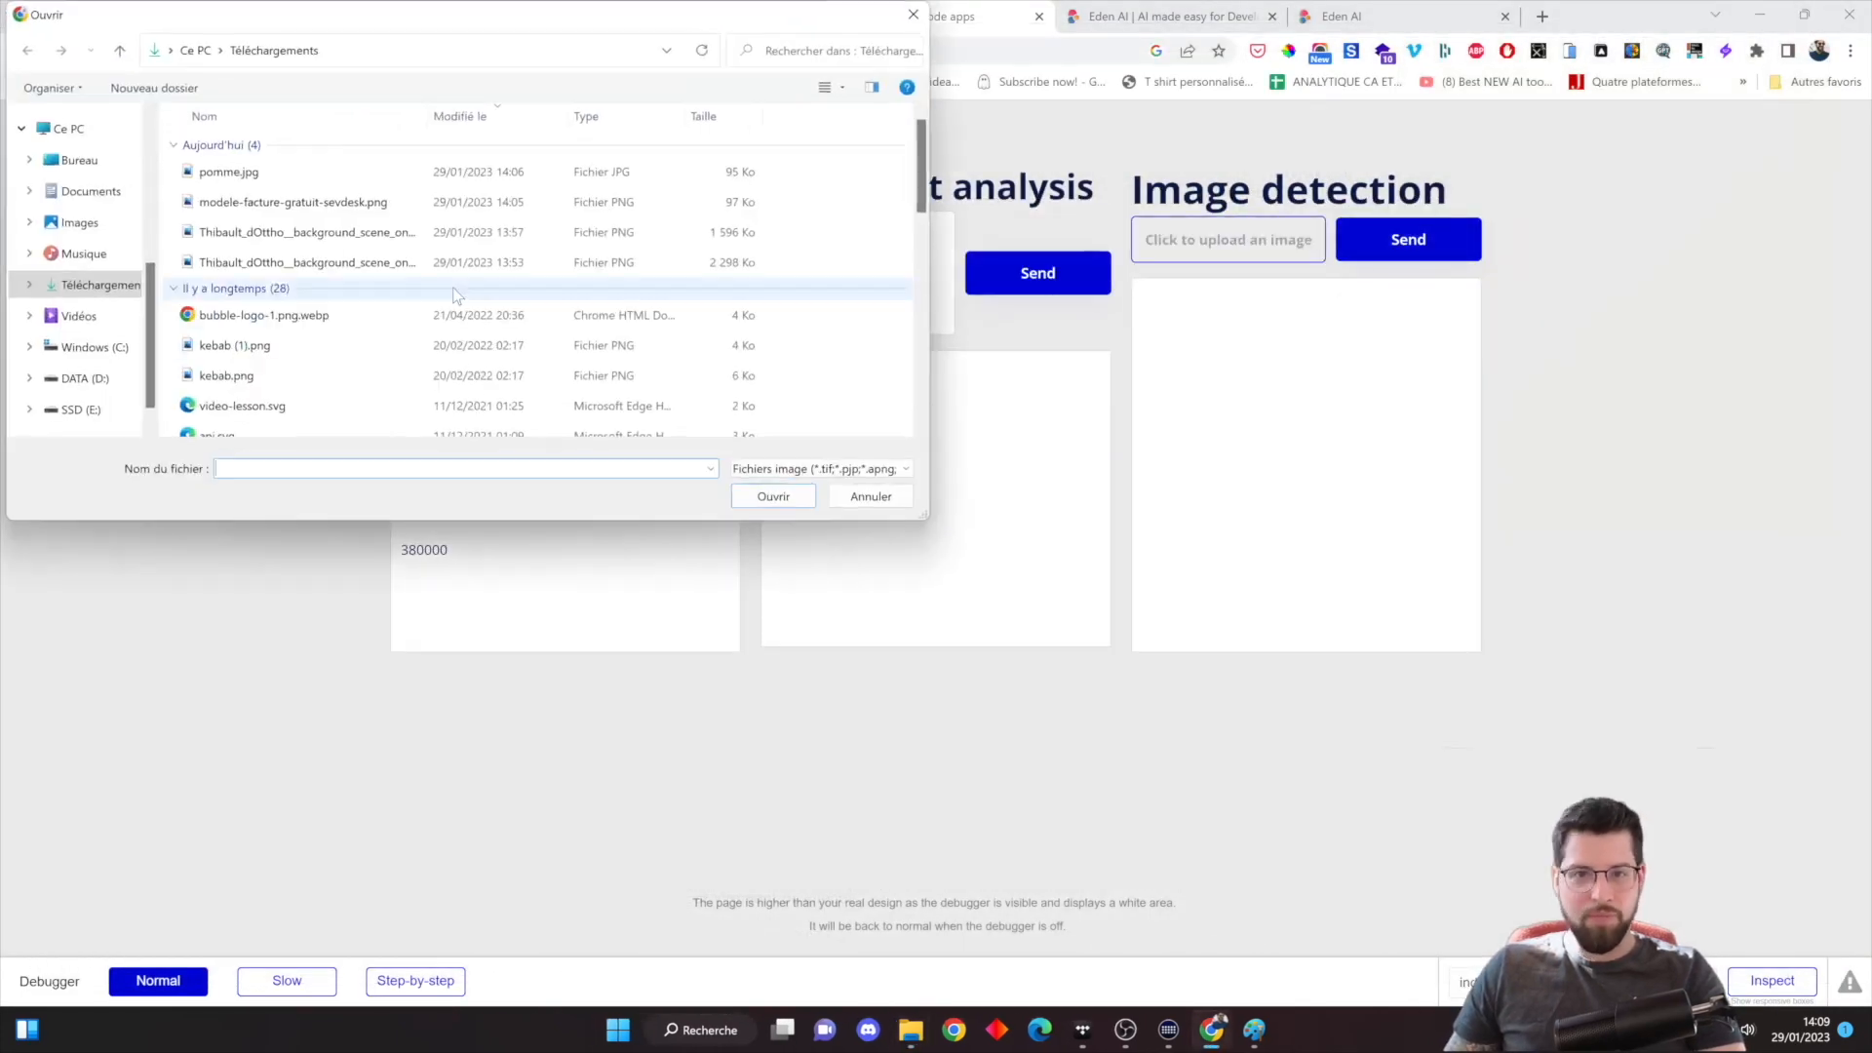
left_click(233, 175)
double_click(230, 173)
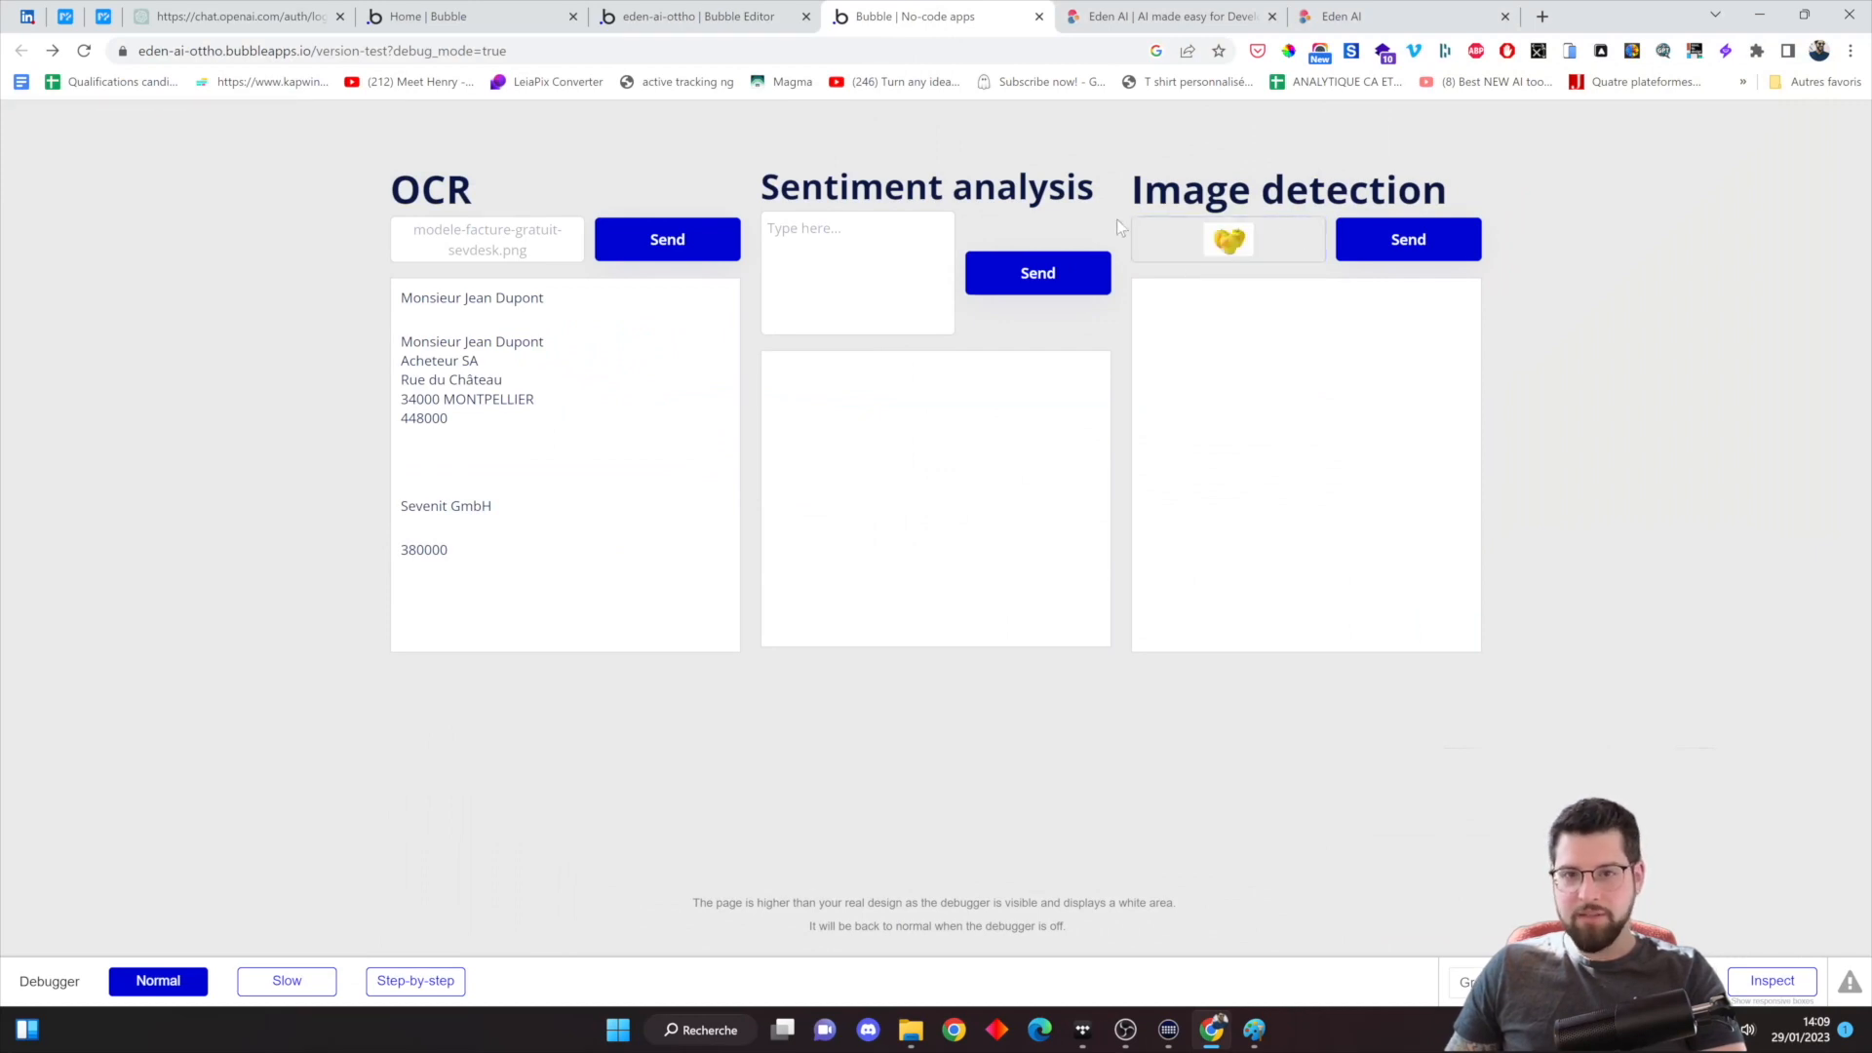
left_click(1416, 242)
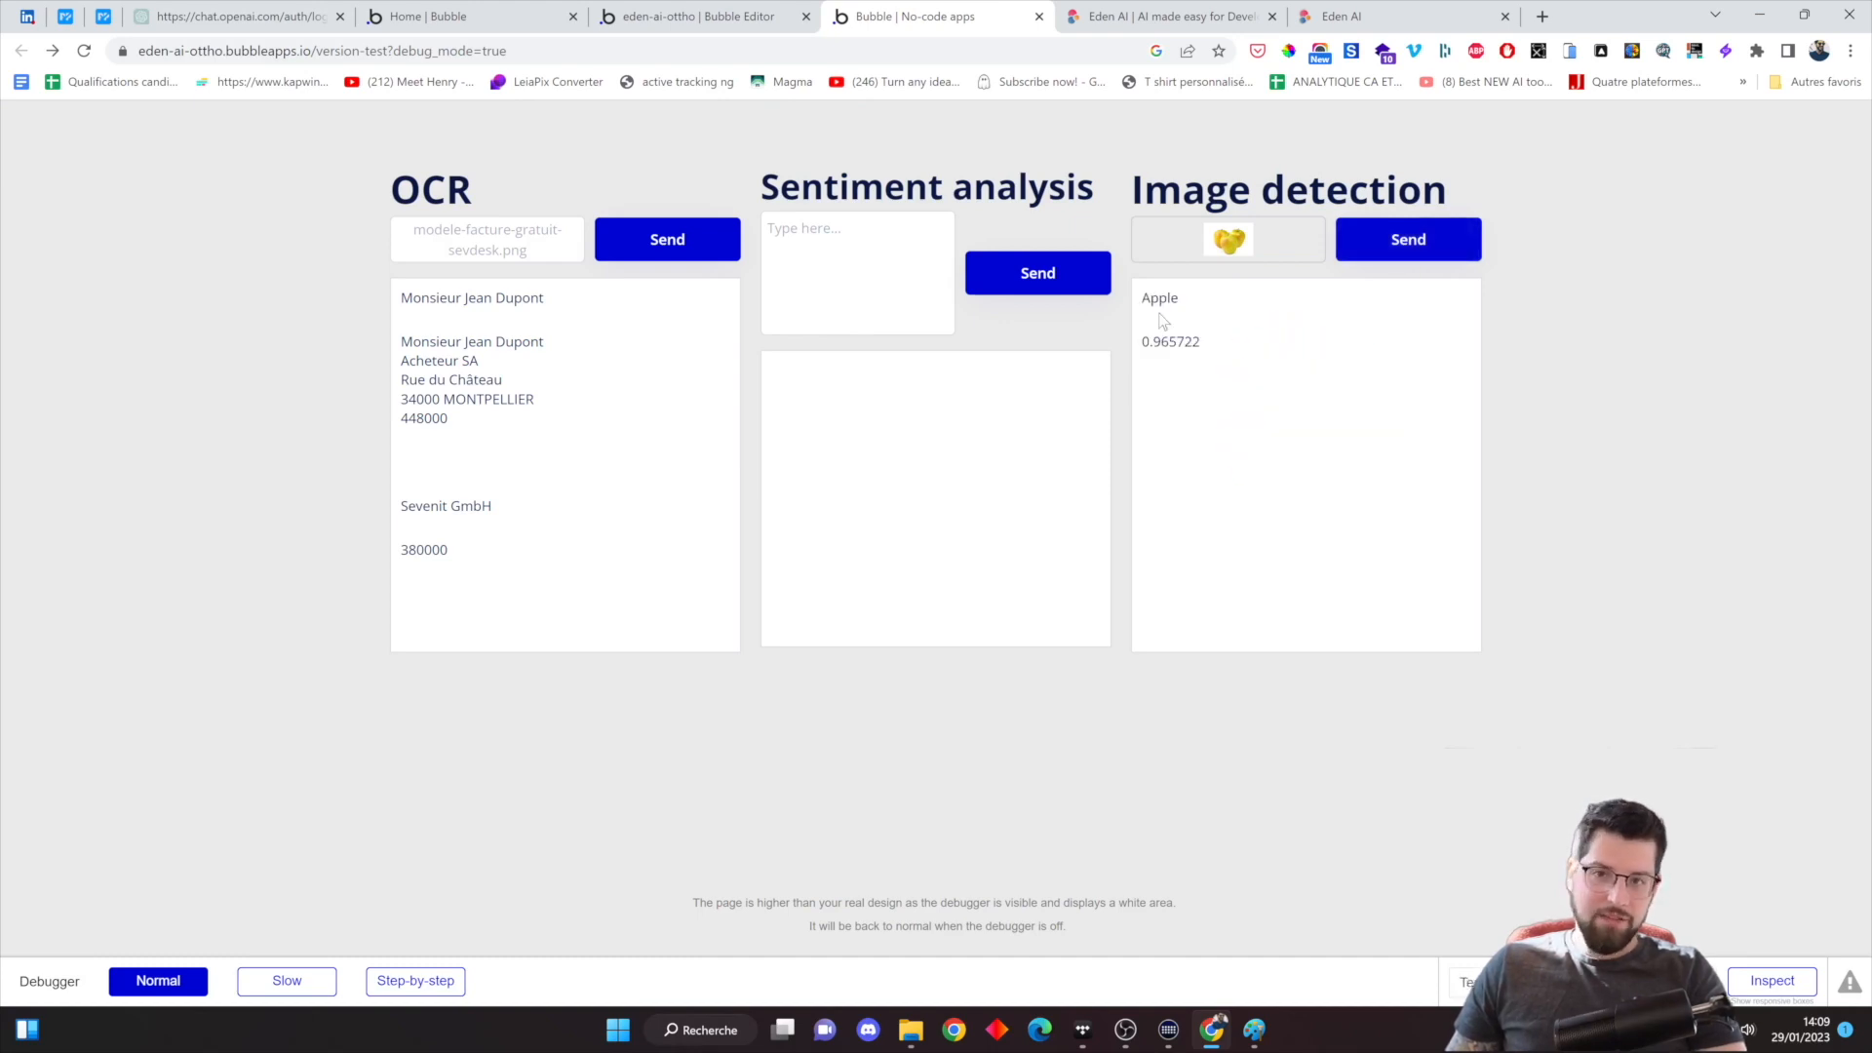
left_click_drag(1123, 304, 1143, 343)
left_click(1212, 349)
left_click(1215, 344)
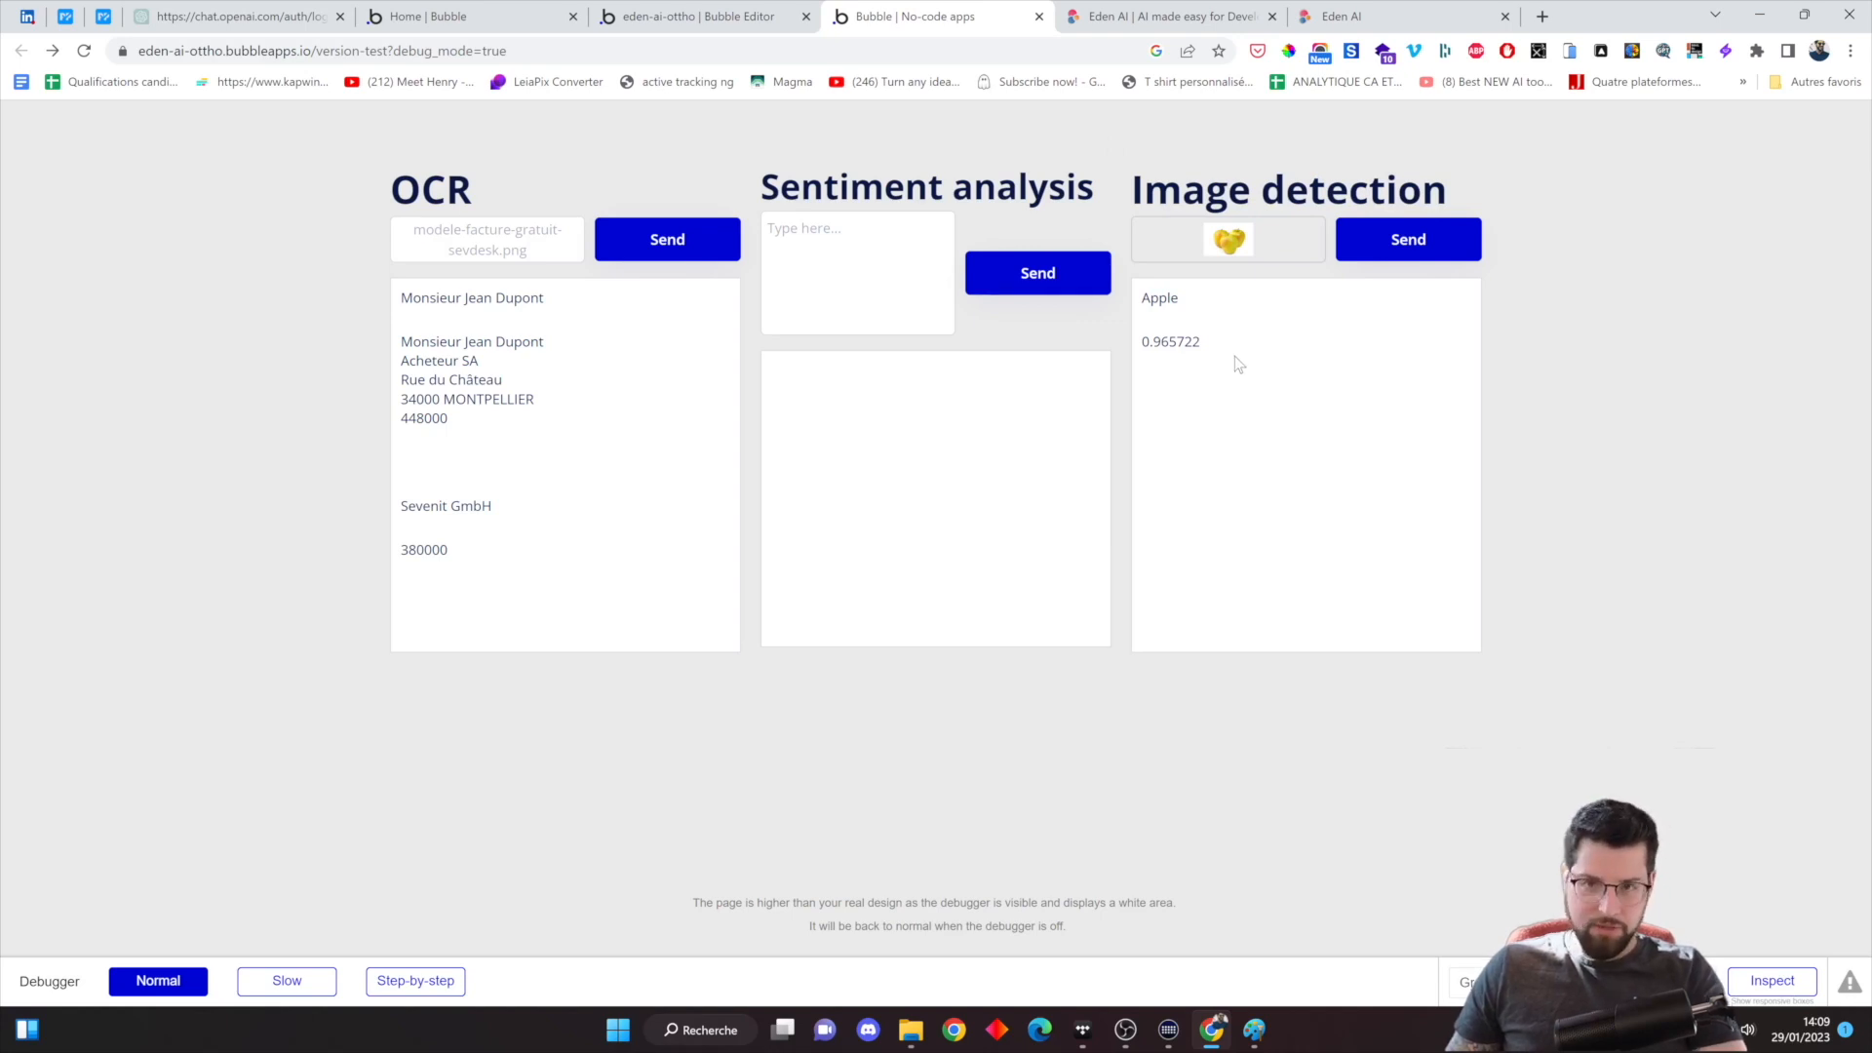
Enter "Je pense que tu as totalement tord et ça m'énerve" for sentiment analysis and submit it
left_click(941, 310)
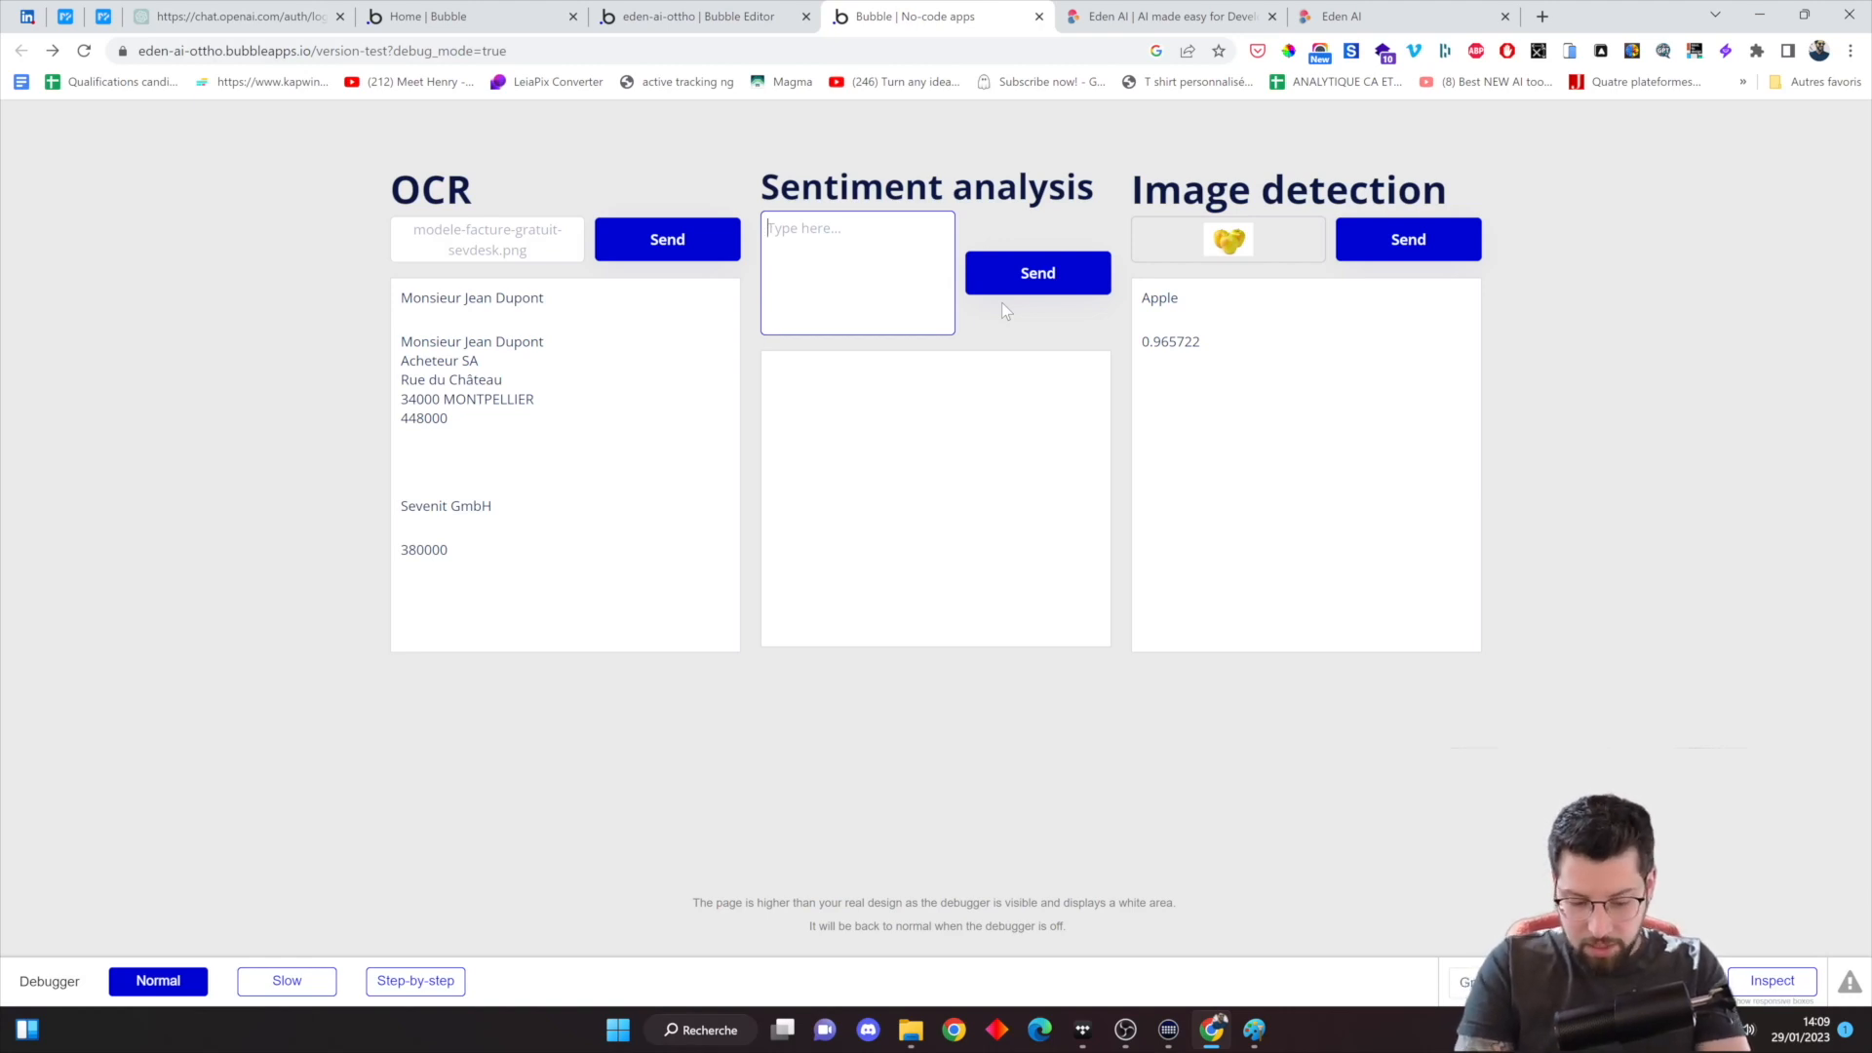
type("Je pense que tu")
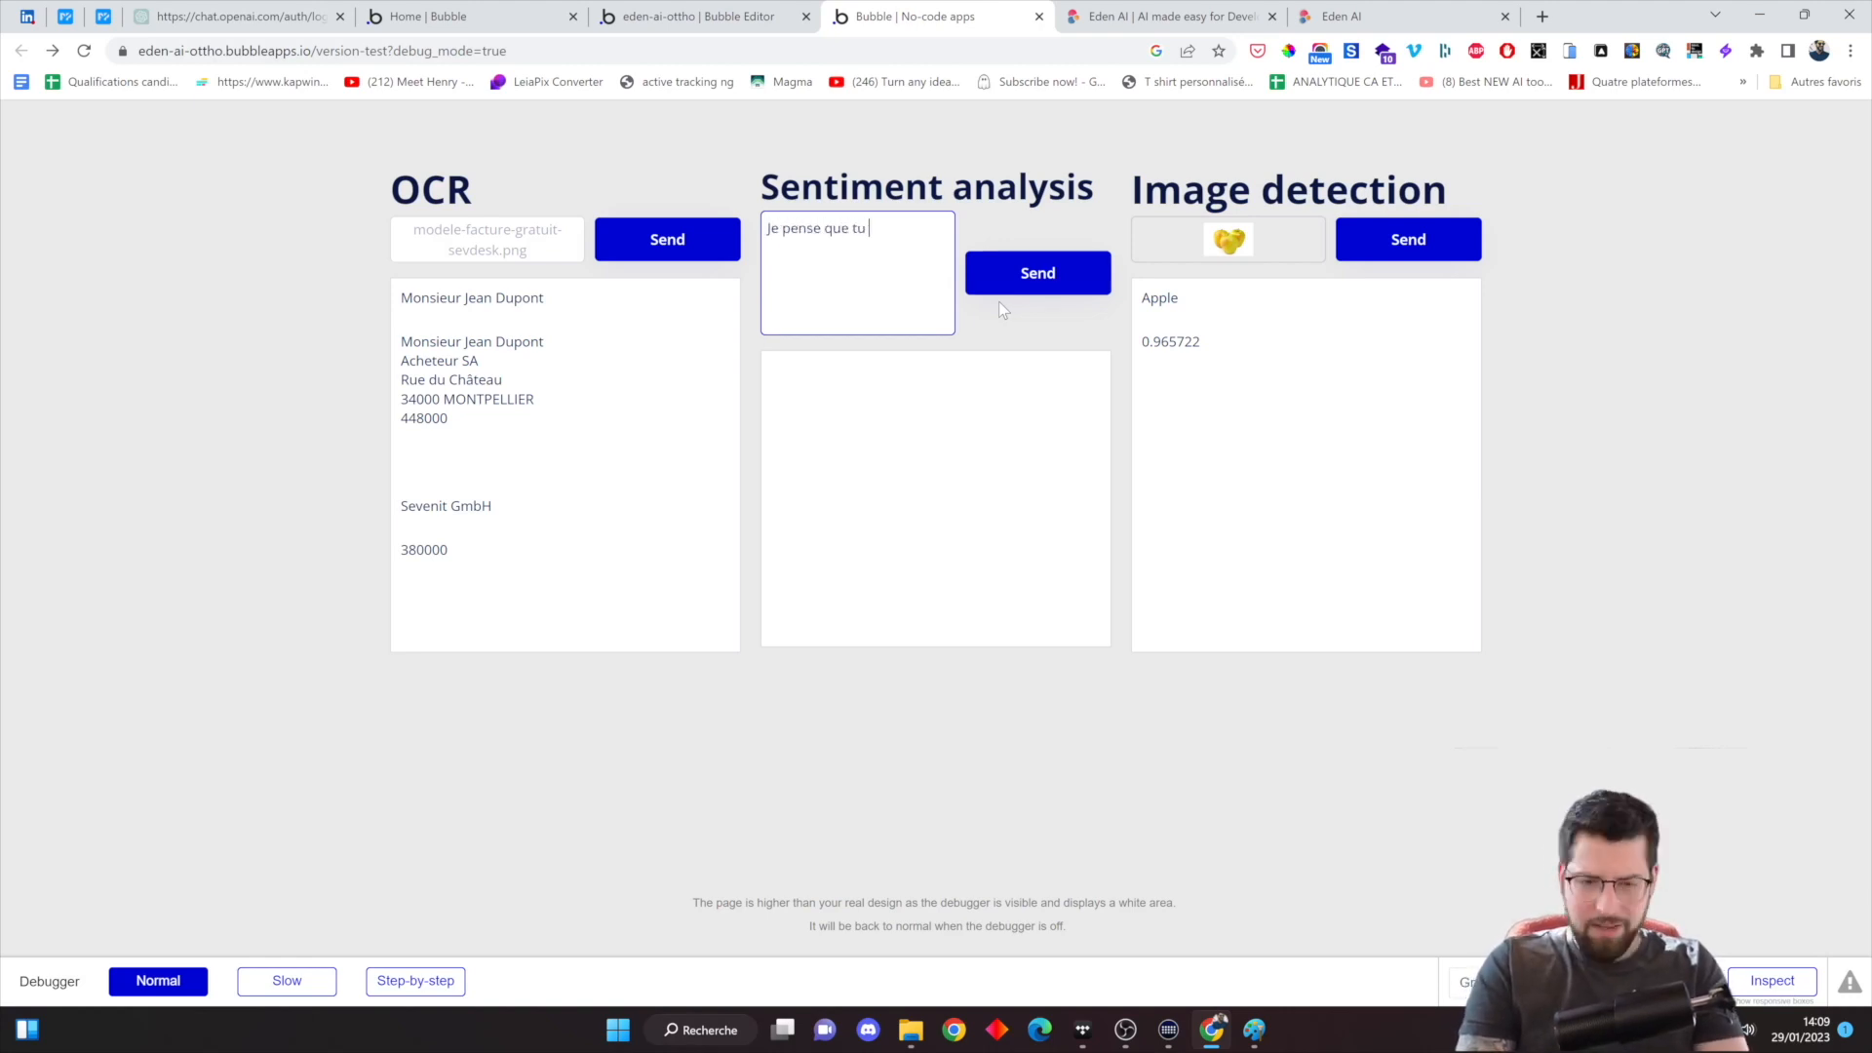
type(" as totaleme")
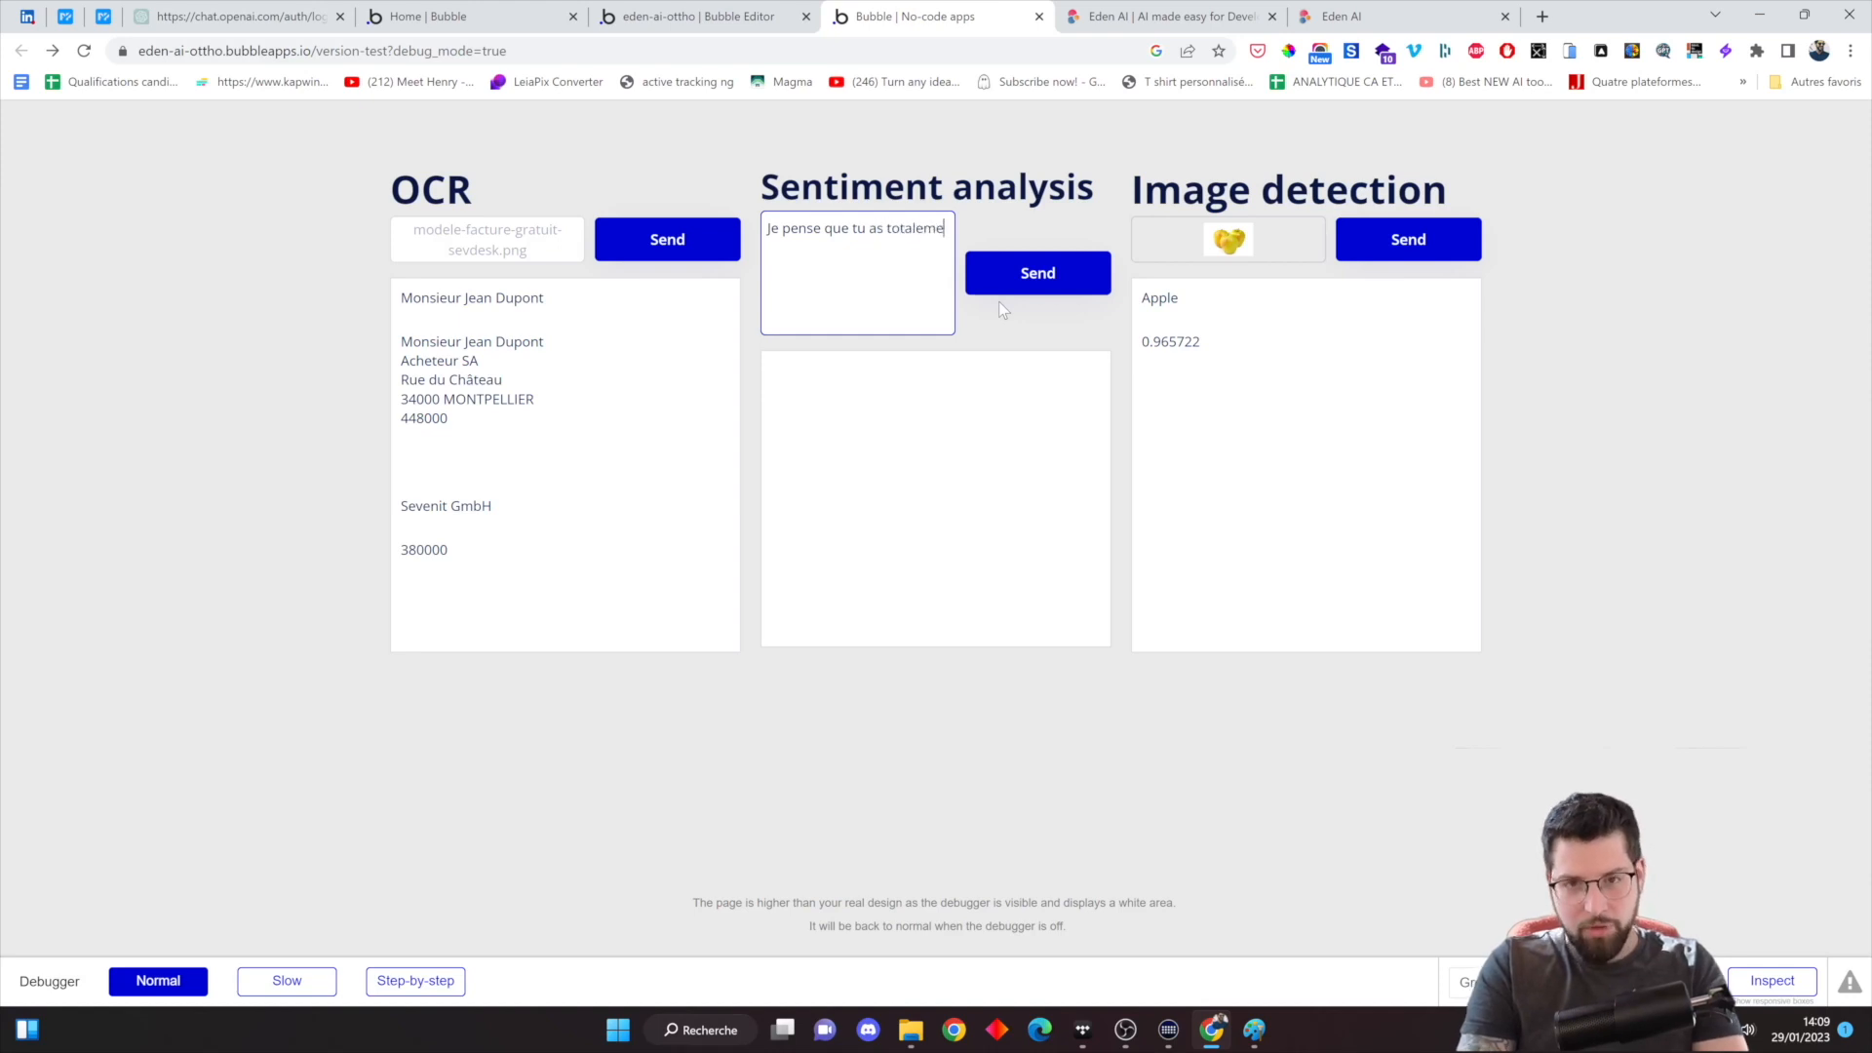
type("nt tord et ça m'énerve")
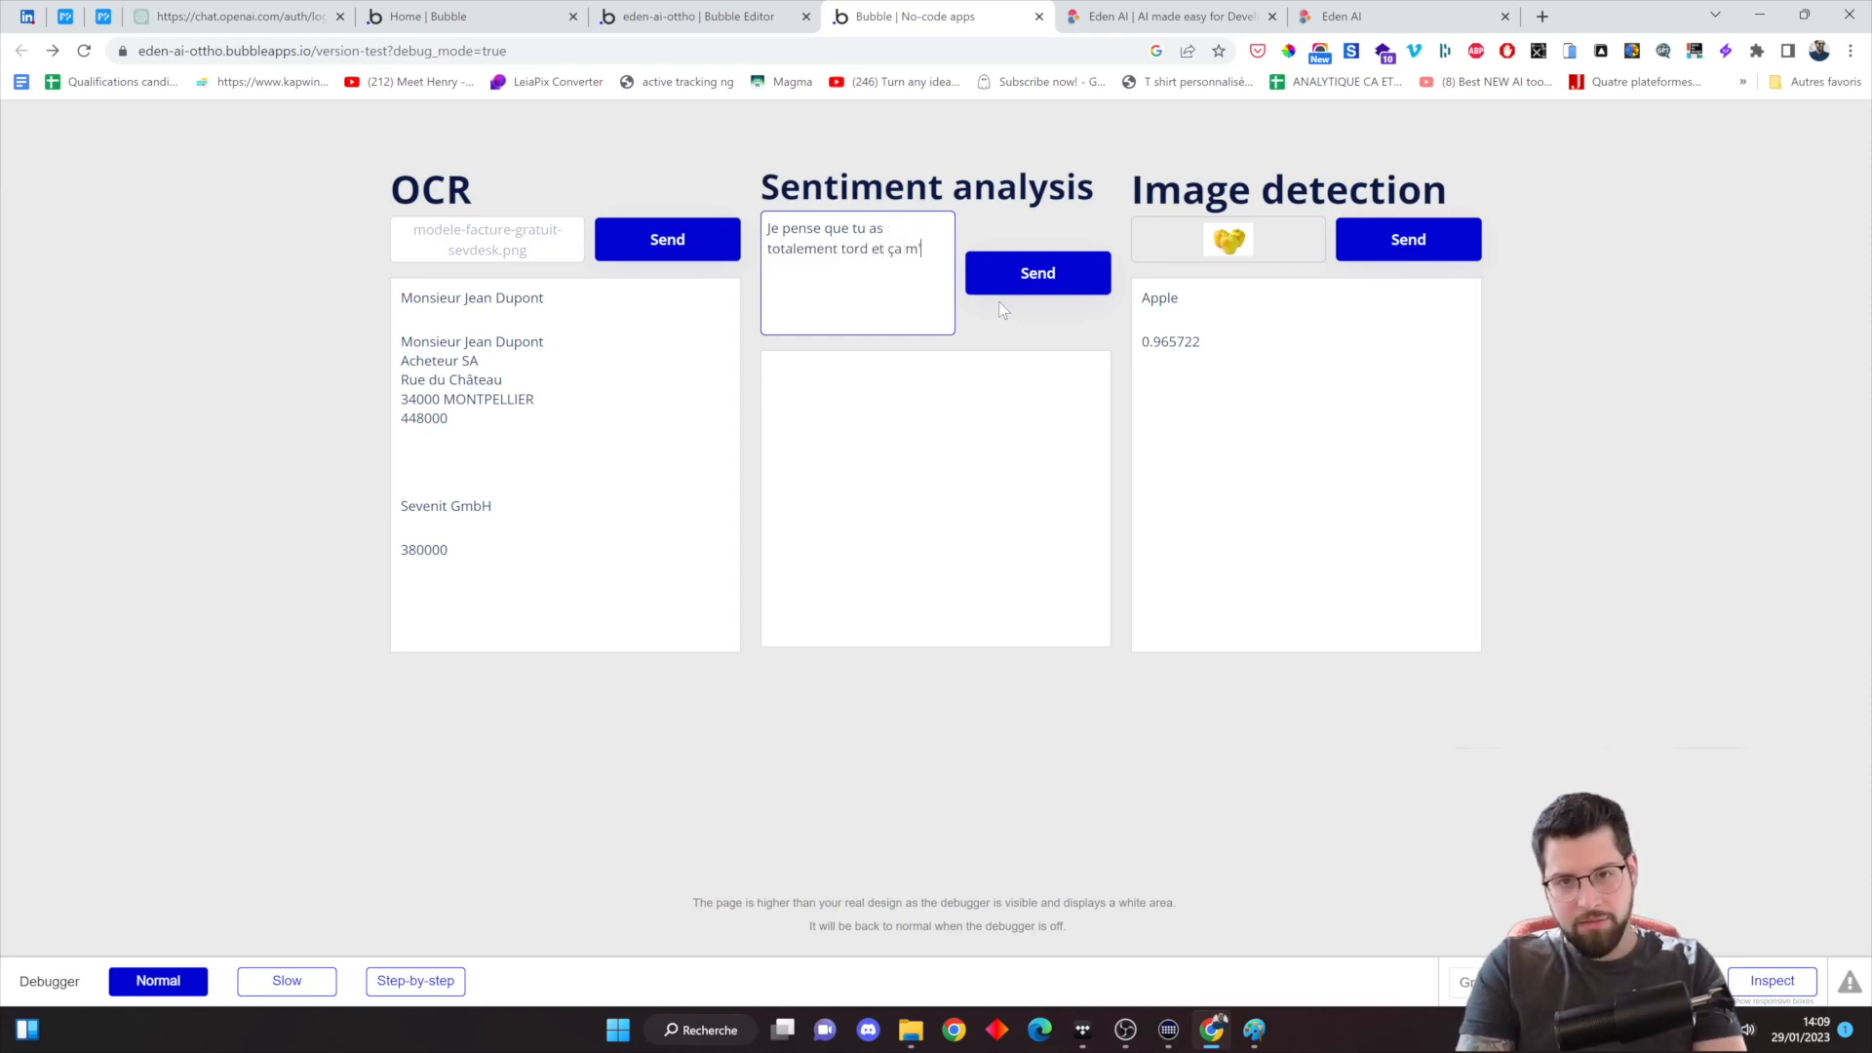
left_click(1063, 276)
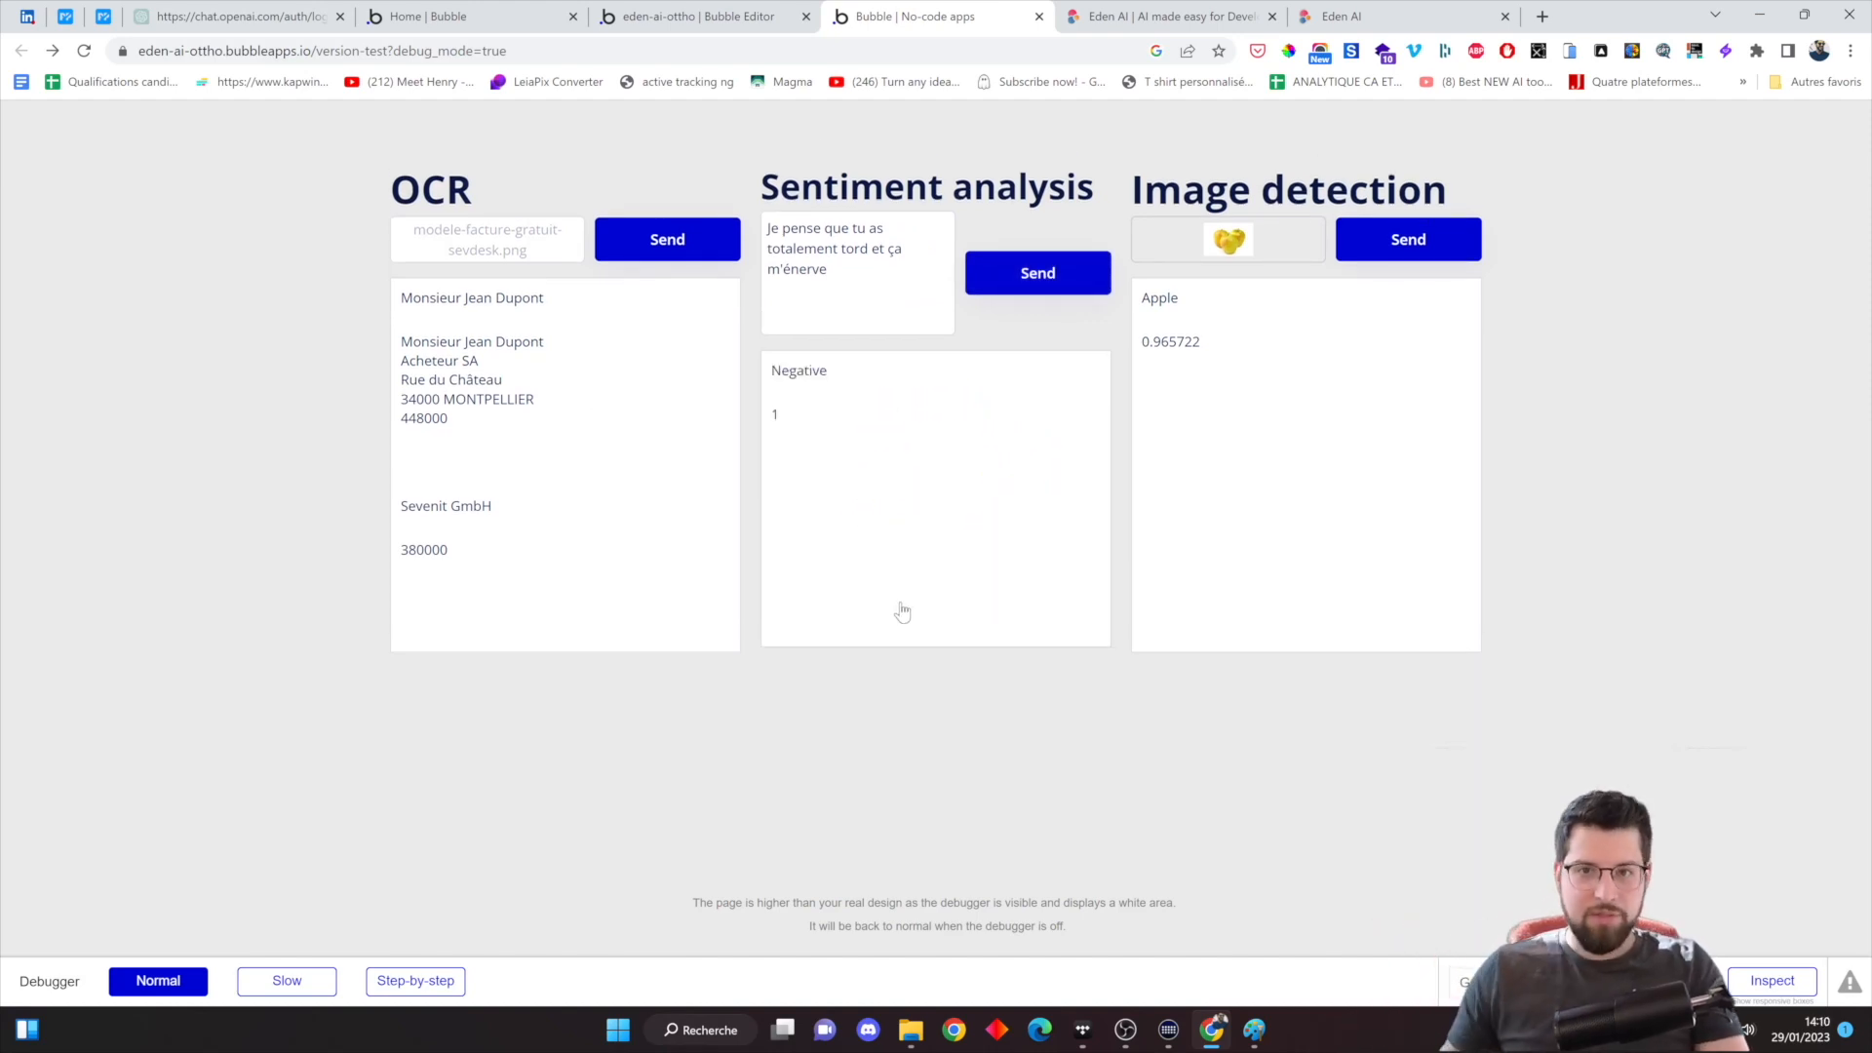
Shorten the sentiment analysis text to "Je pense que tu as tord" and resubmit it
left_click(865, 292)
key("ctrl+a")
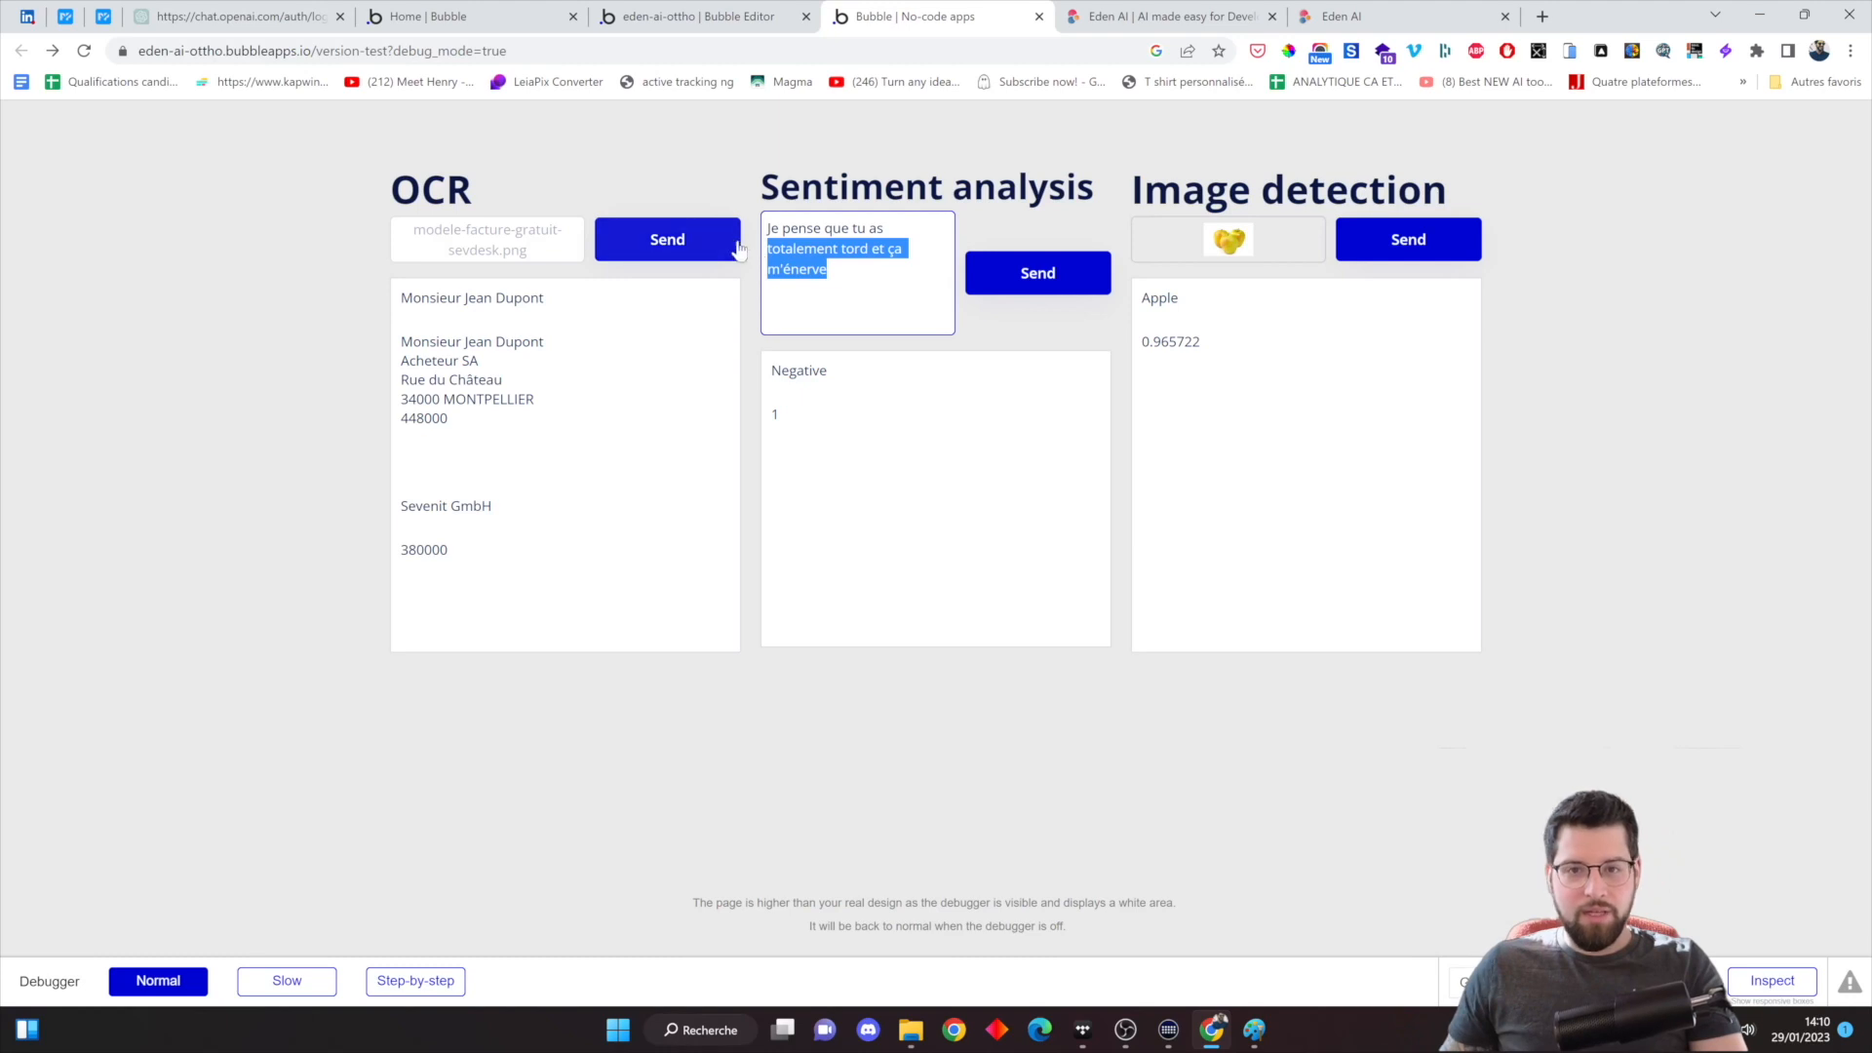
key("ctrl+z")
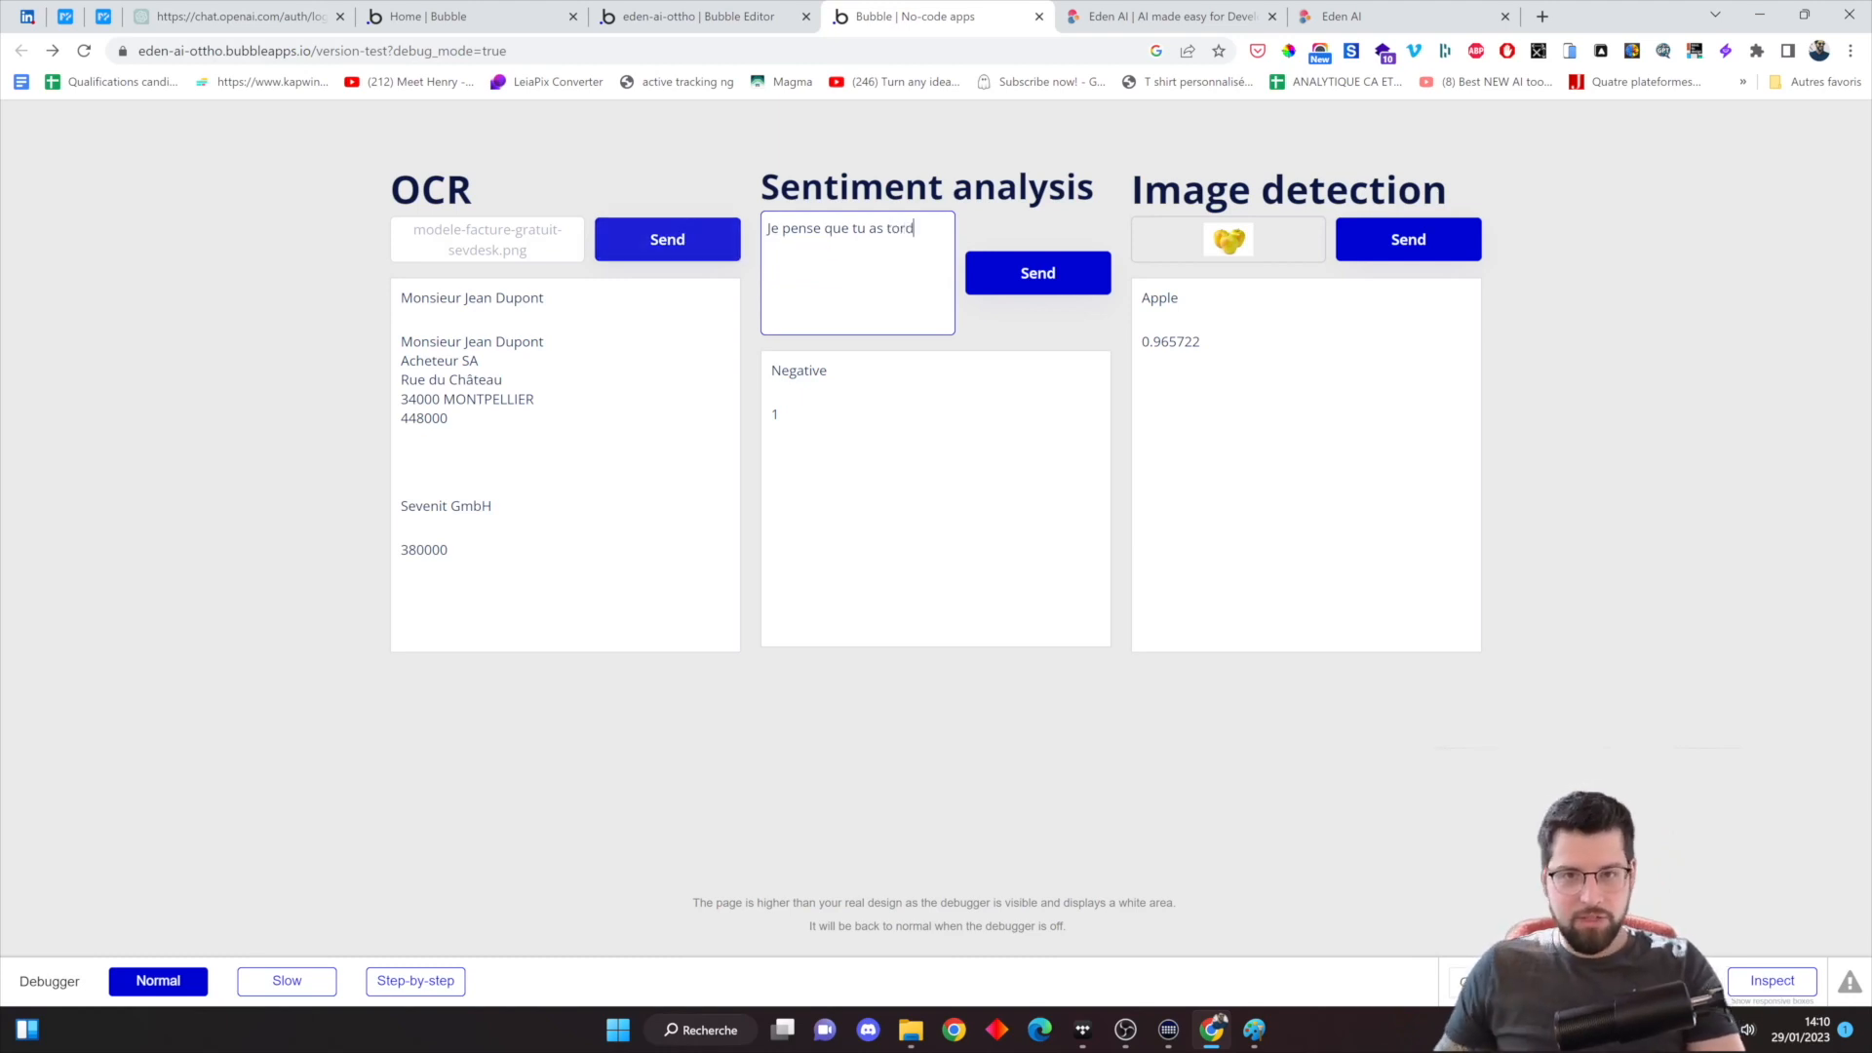
left_click(1012, 271)
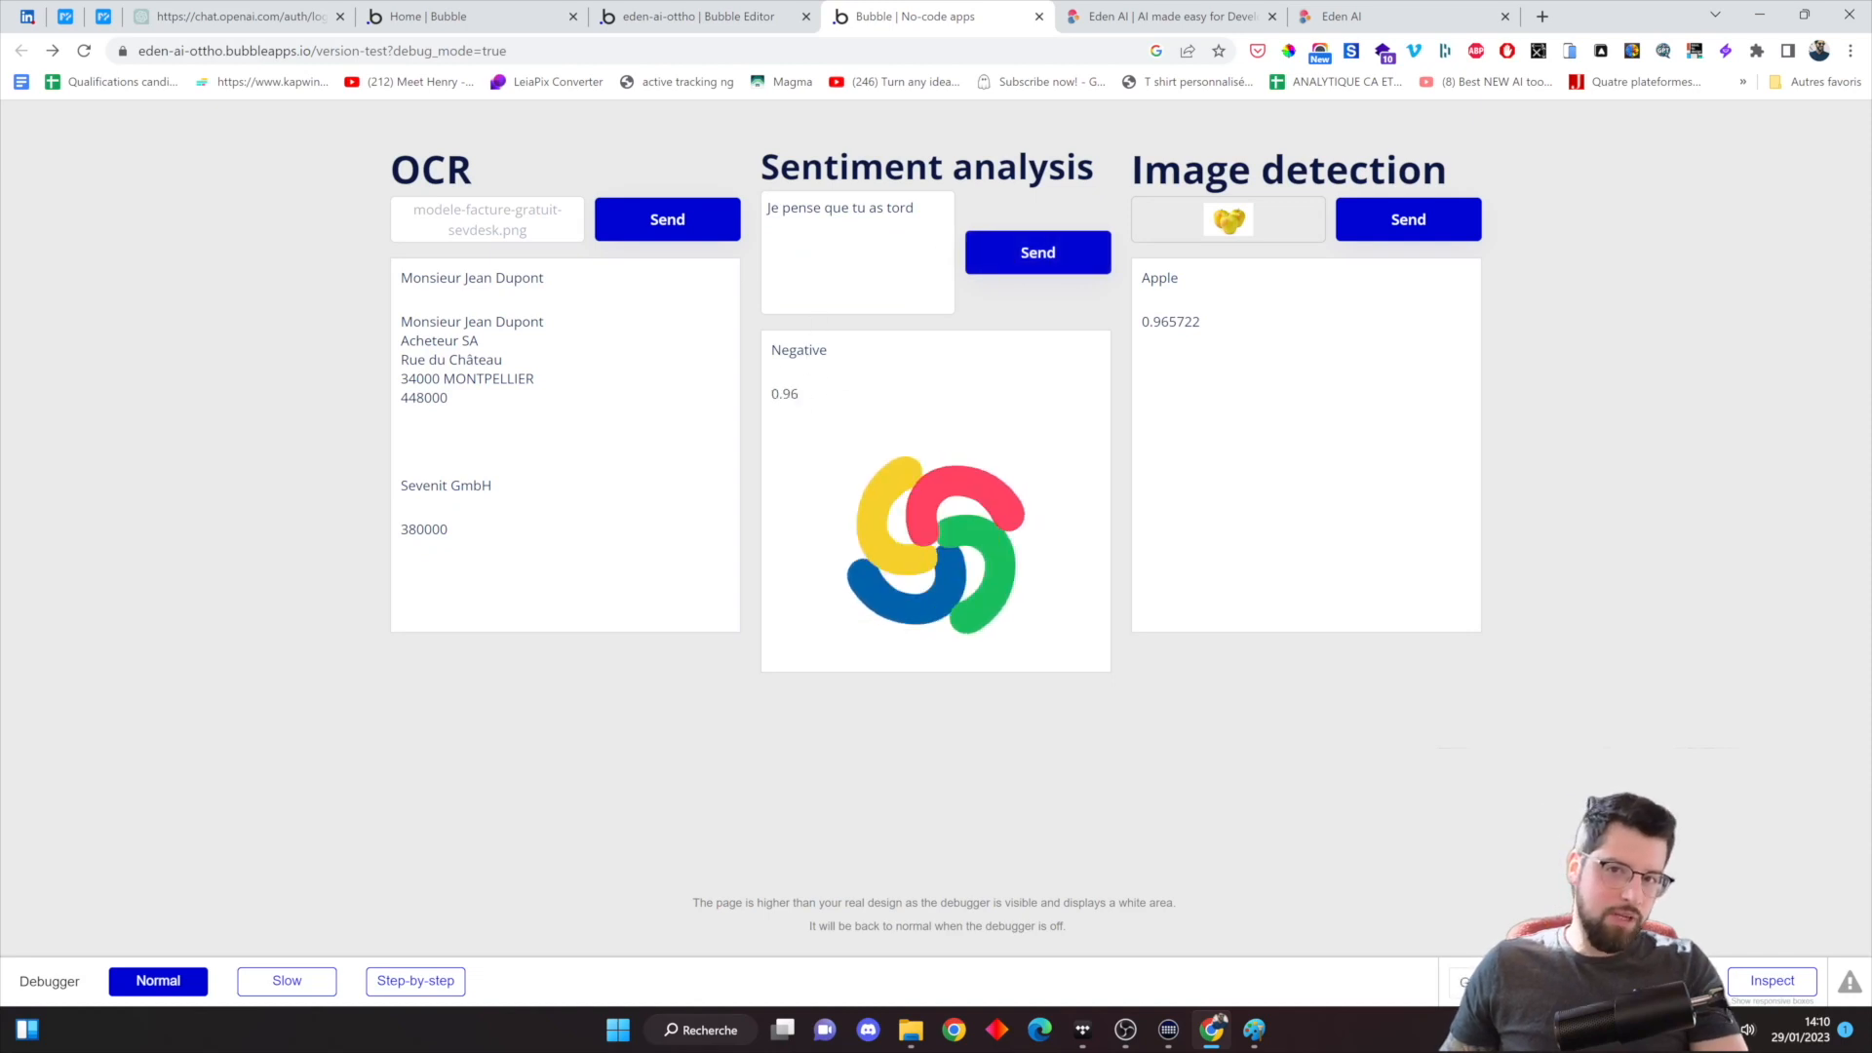
Reload the test page and run sentiment analysis on the text "il fait beau aujourd'hui"
key("ctrl+l")
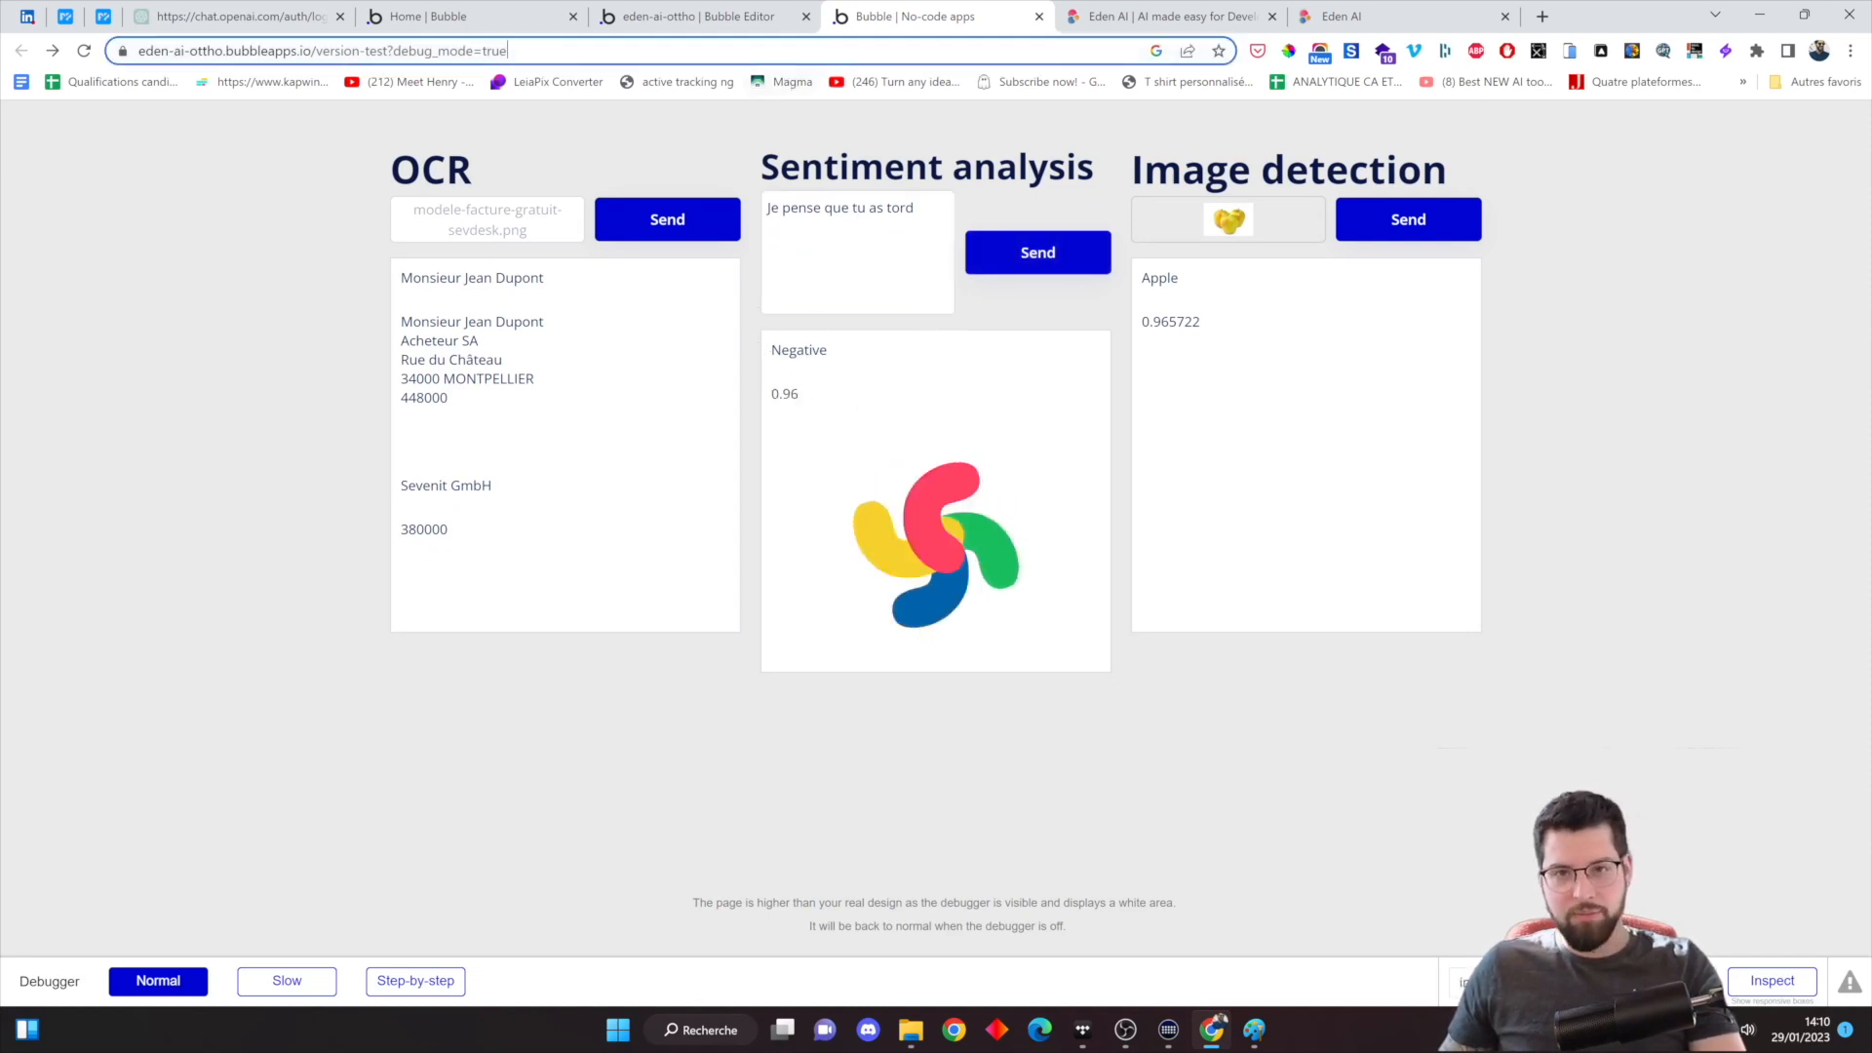
key("Return")
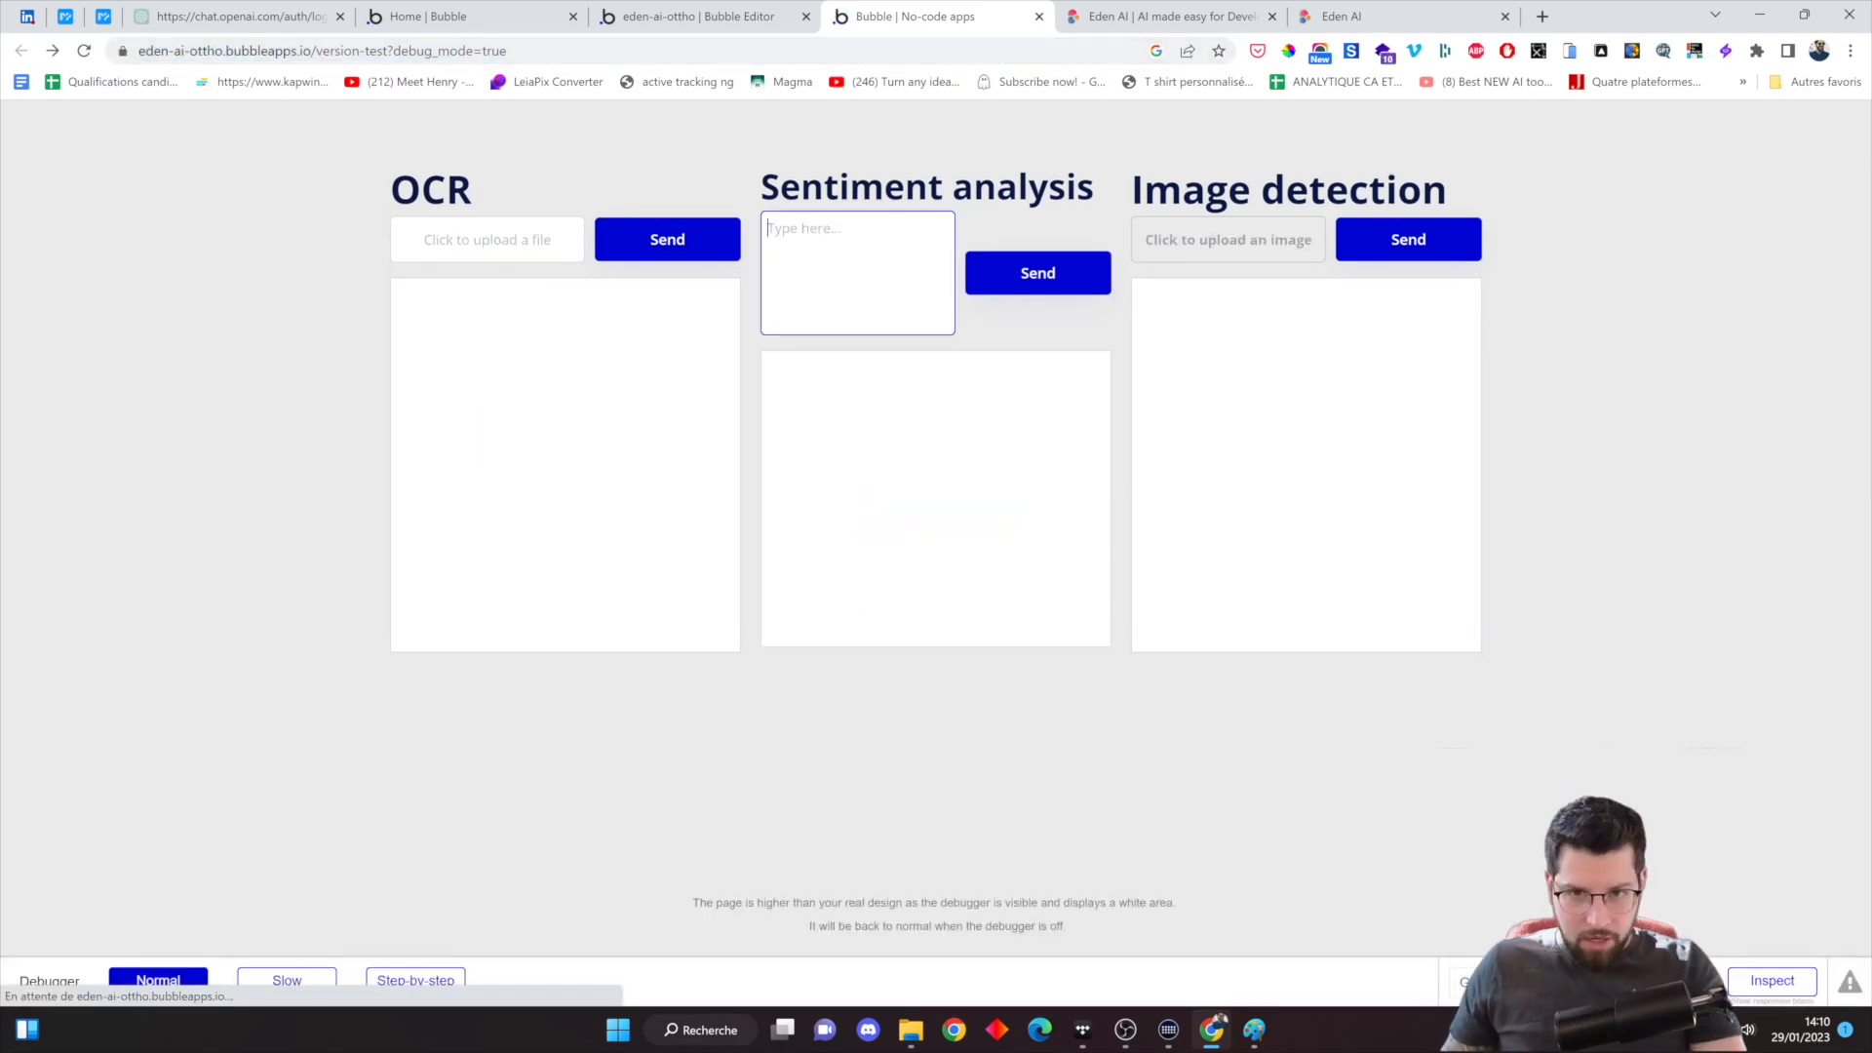
left_click(769, 228)
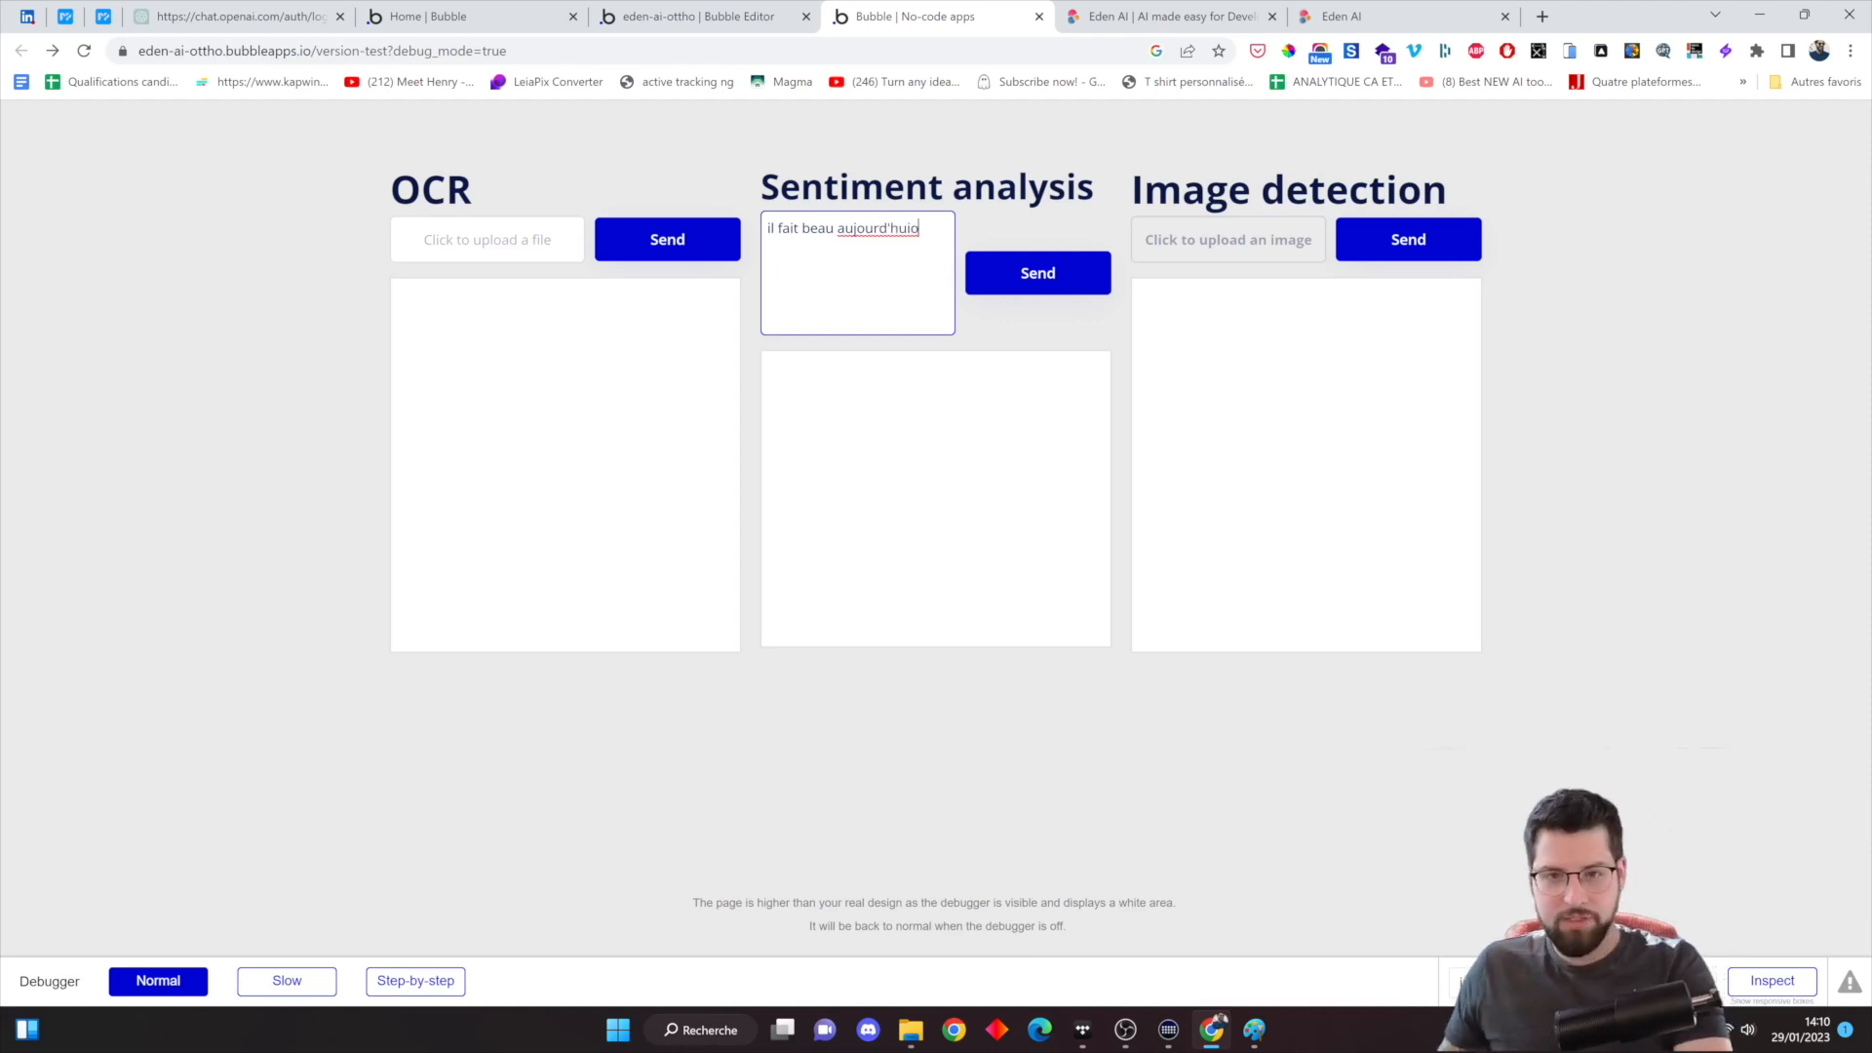
type("il fait beau aujourd'hui")
left_click(1028, 277)
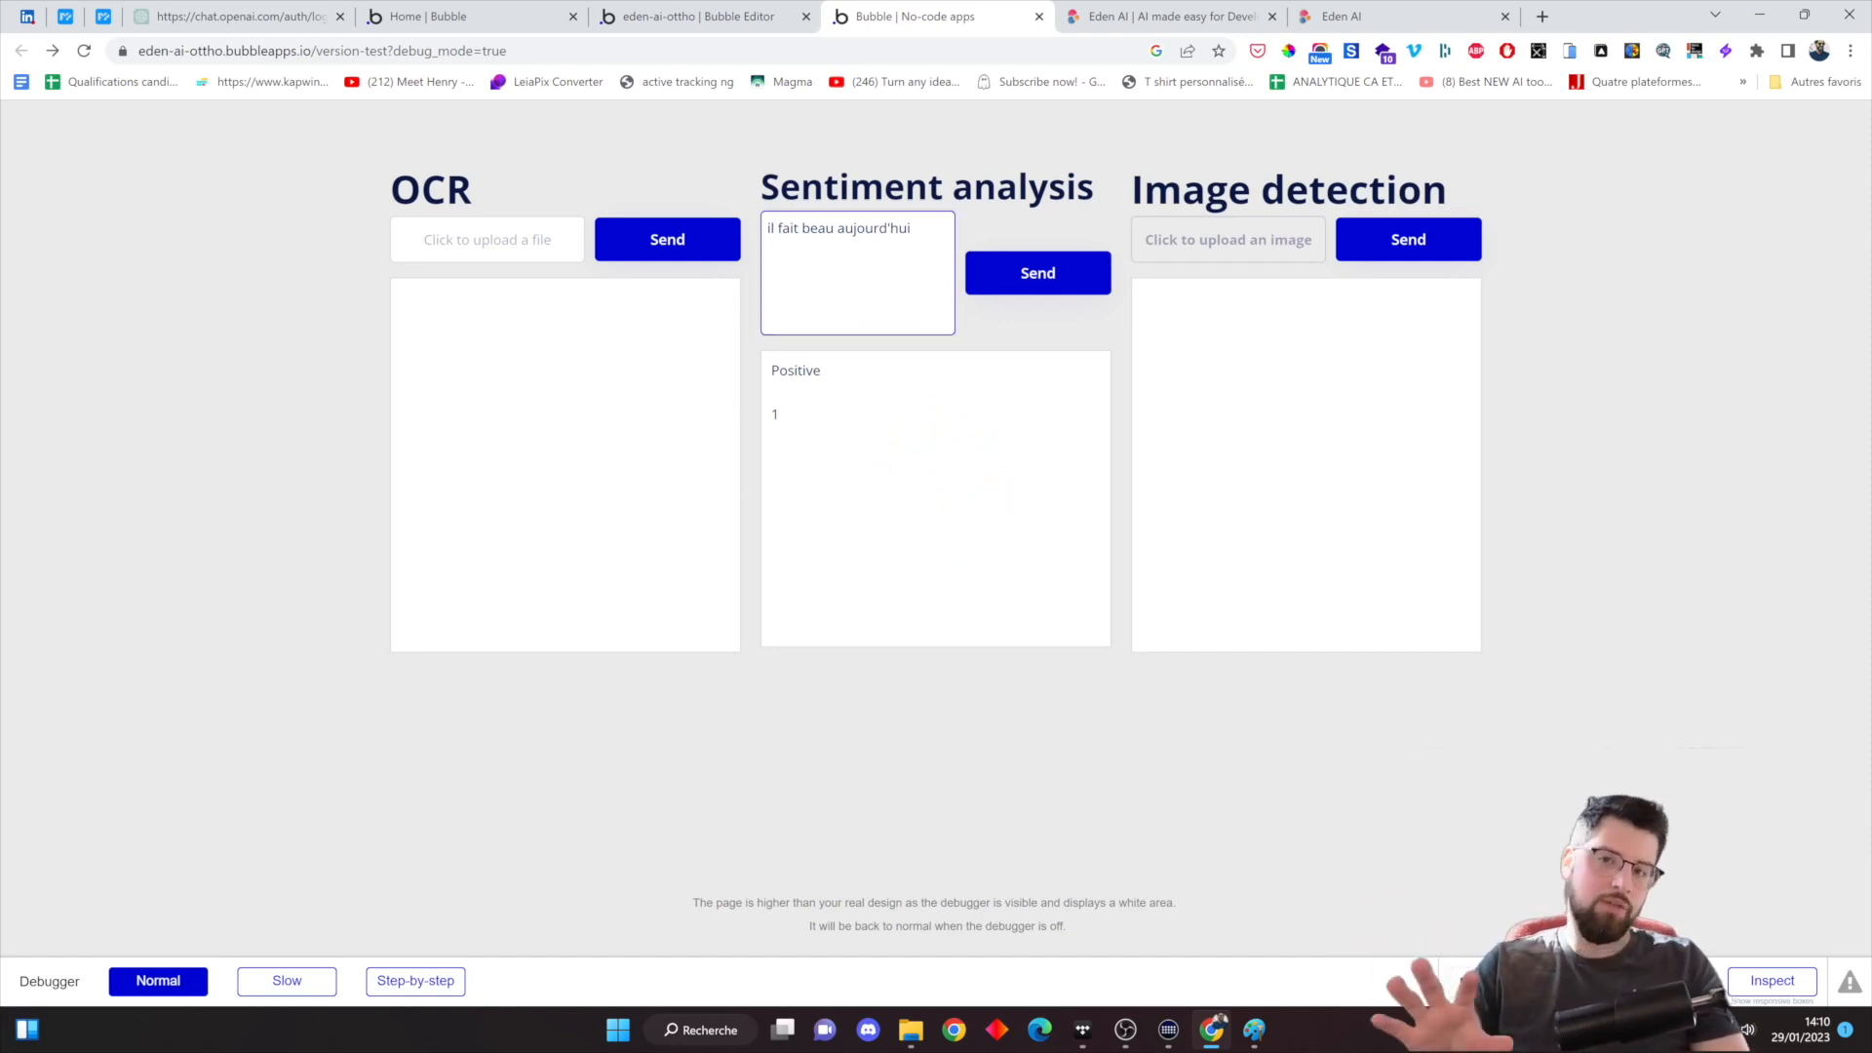
left_click(769, 508)
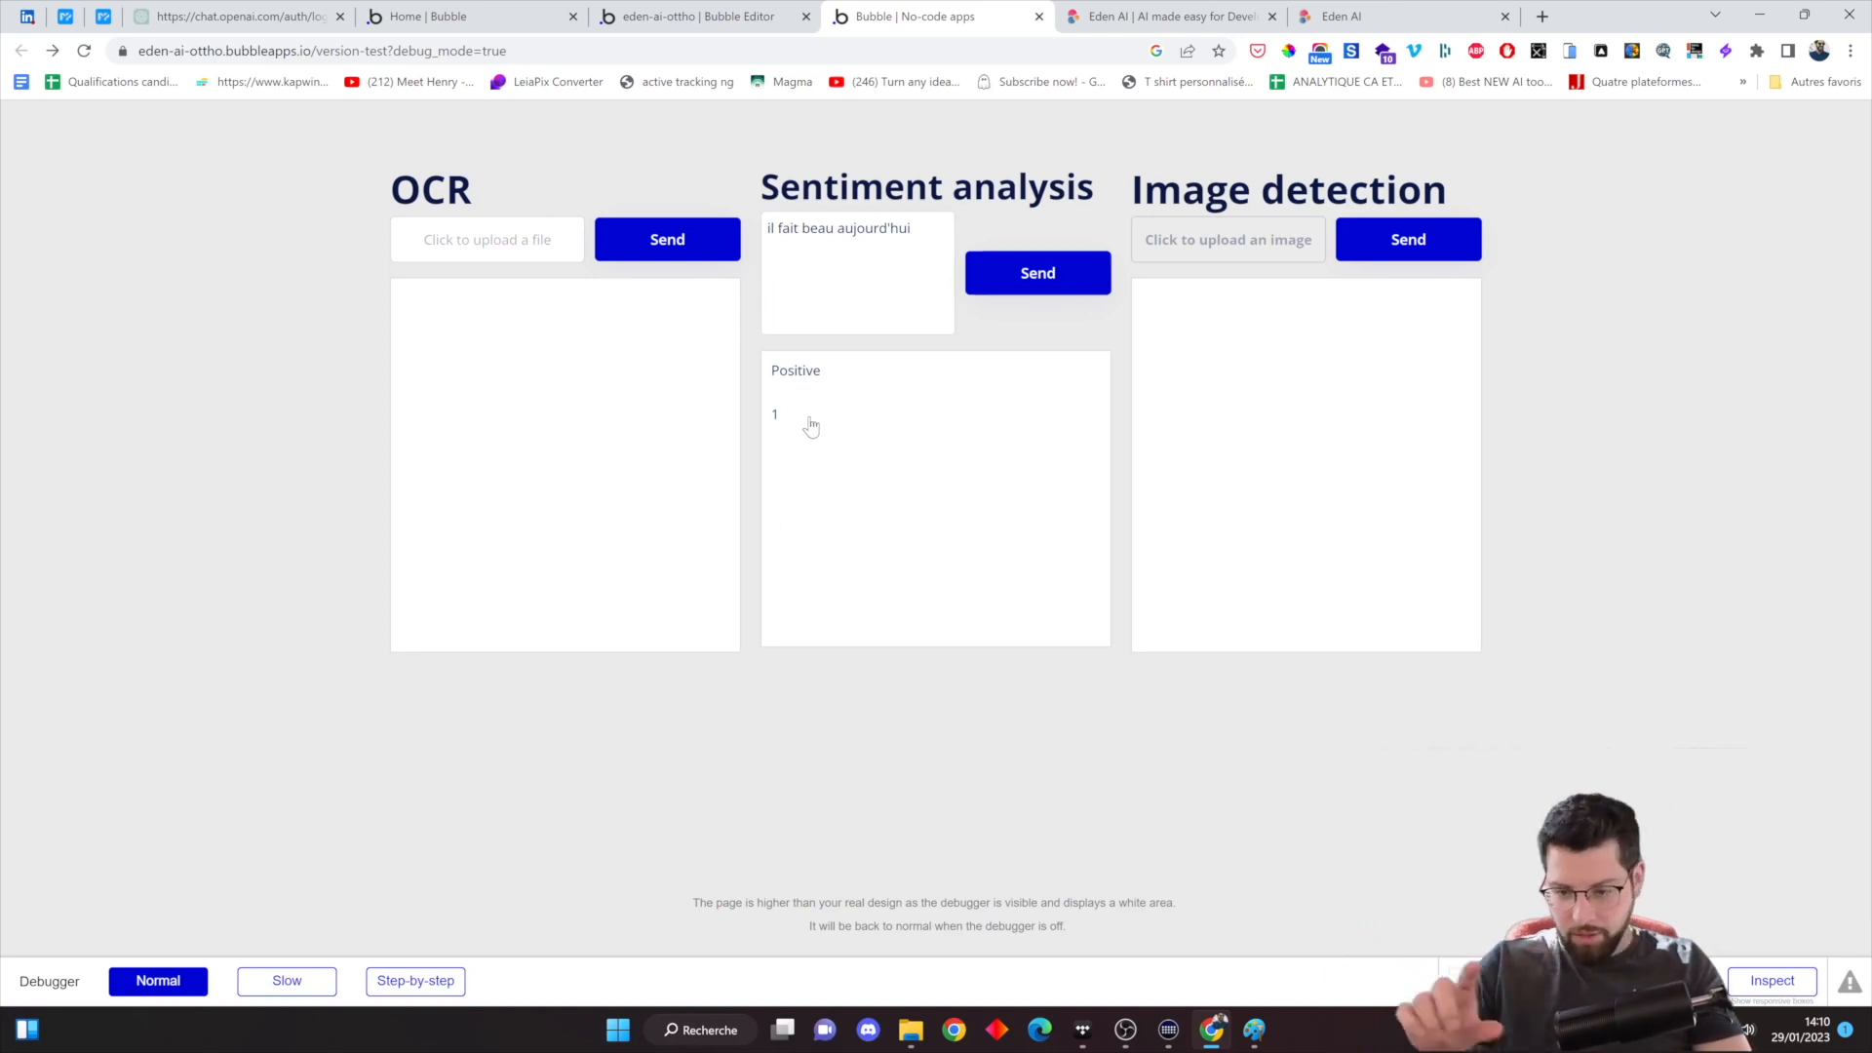
left_click(857, 273)
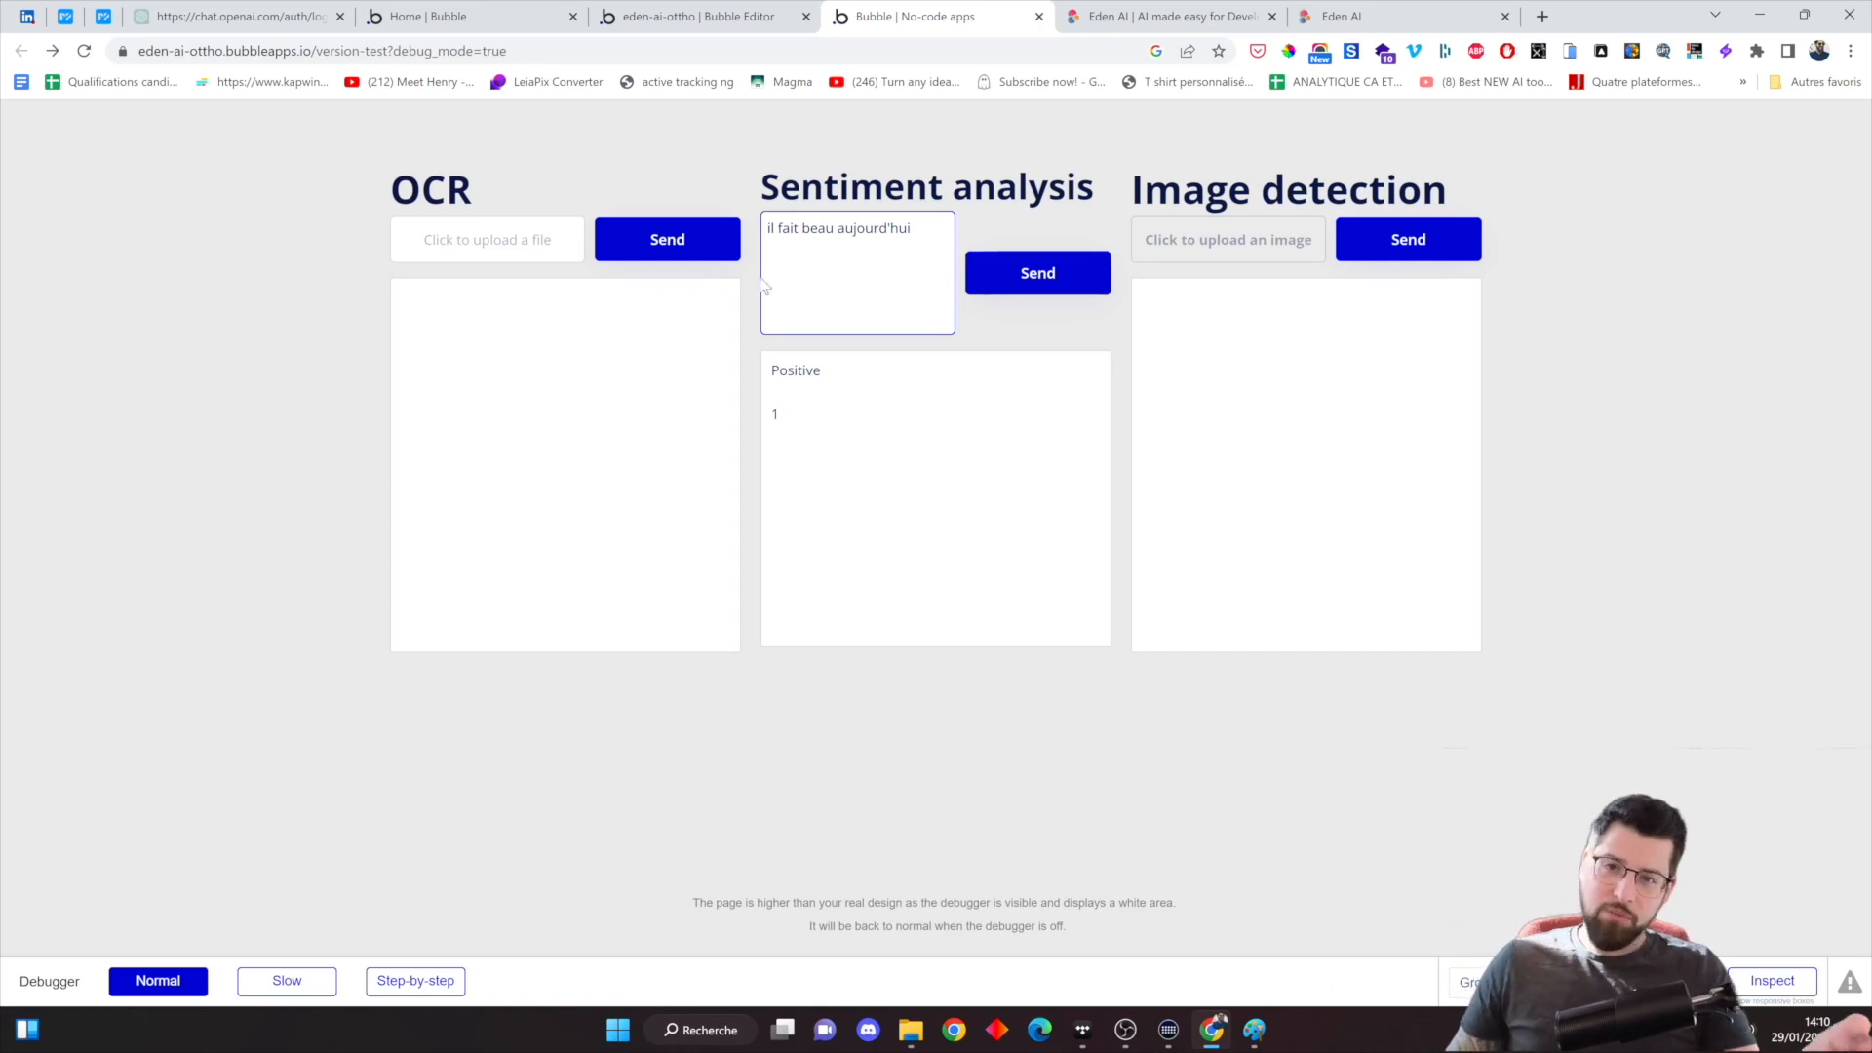
Open the Eden AI website and sign in to the account with Google
left_click(1185, 17)
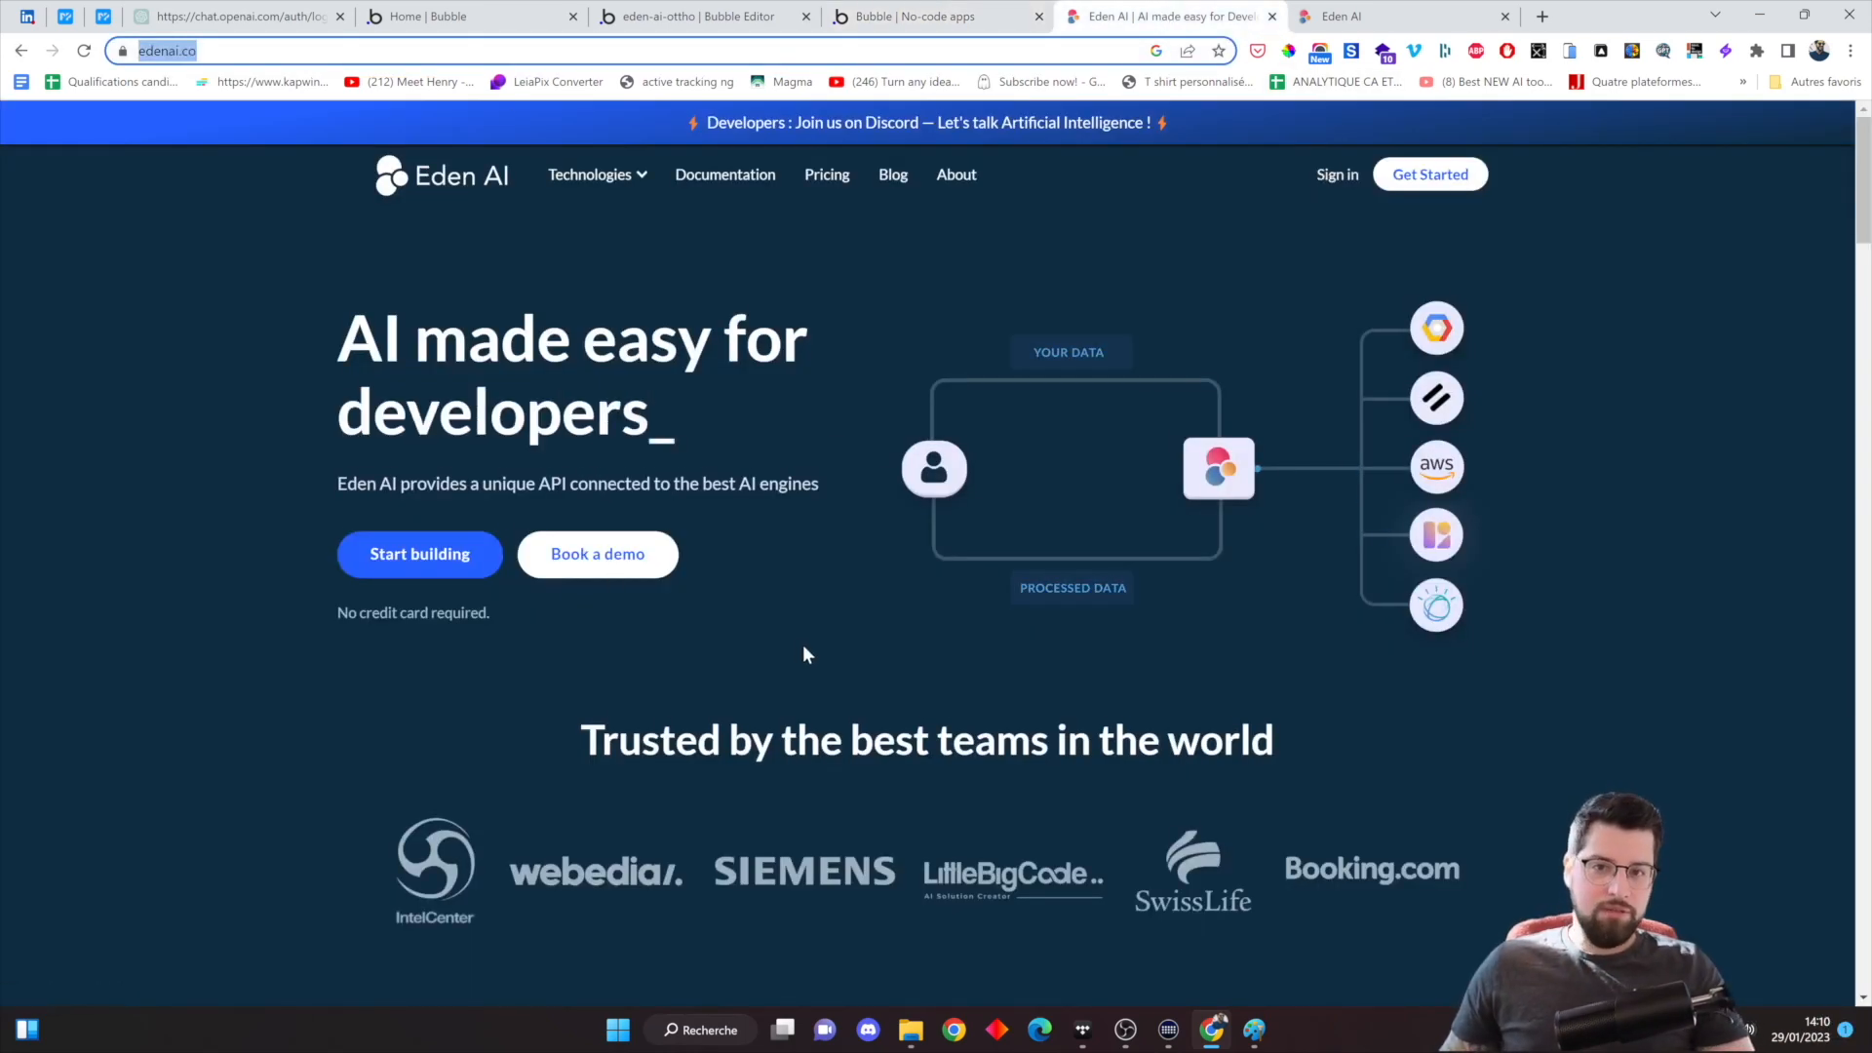
scroll(887, 648, "down", 5)
scroll(1379, 204, "up", 5)
left_click(1336, 184)
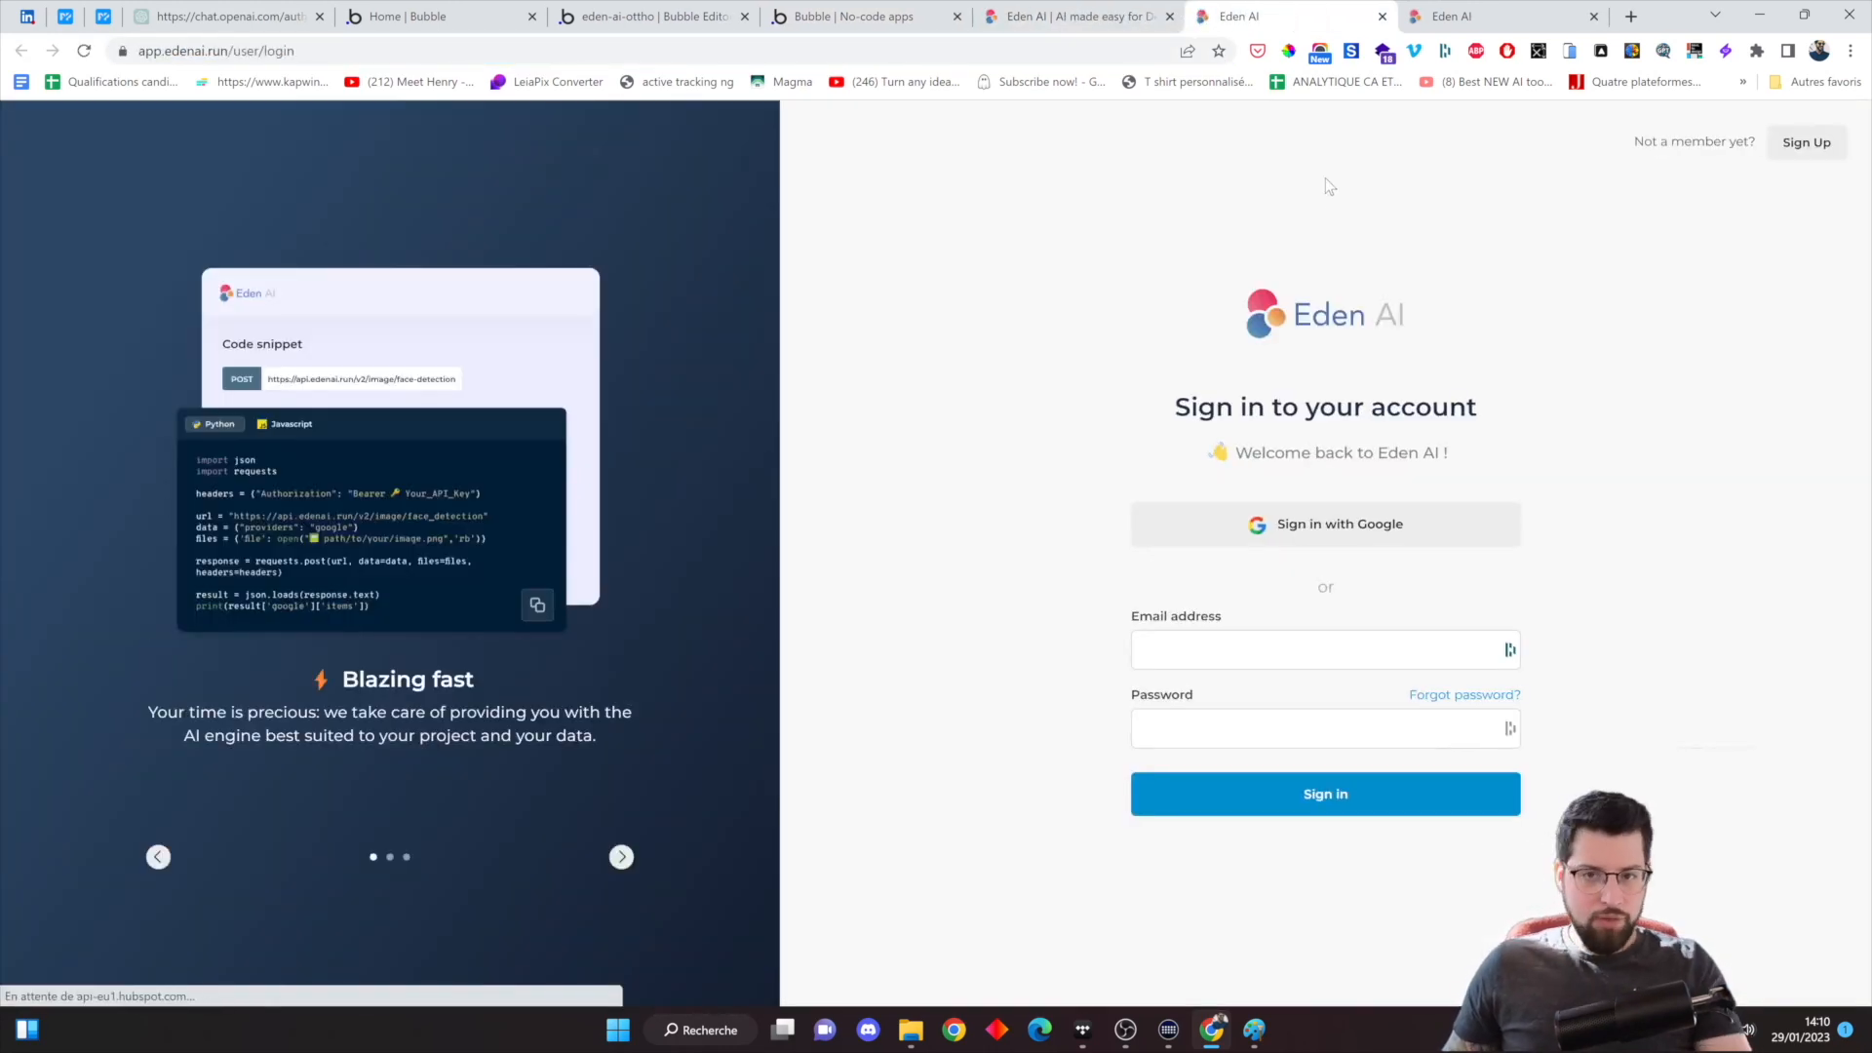
left_click(1270, 528)
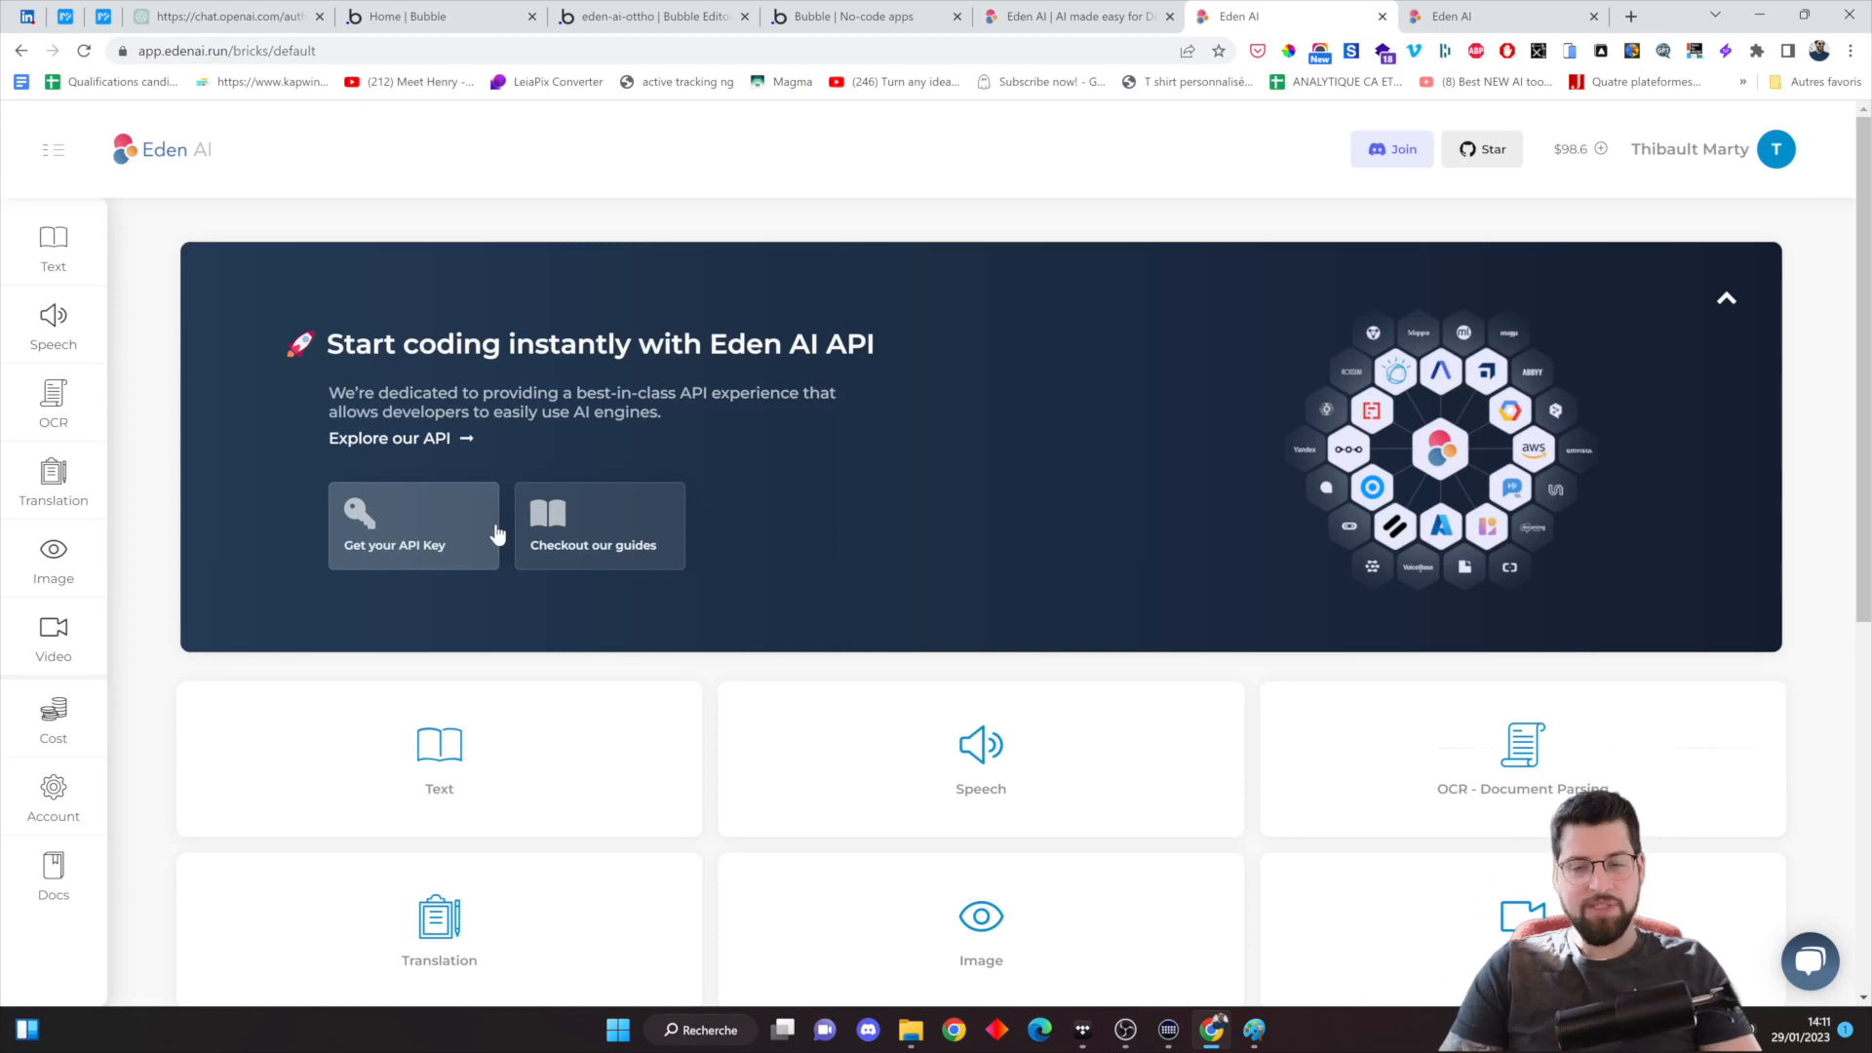
Show the production API token field on the Eden AI dashboard and copy the token
left_click(430, 553)
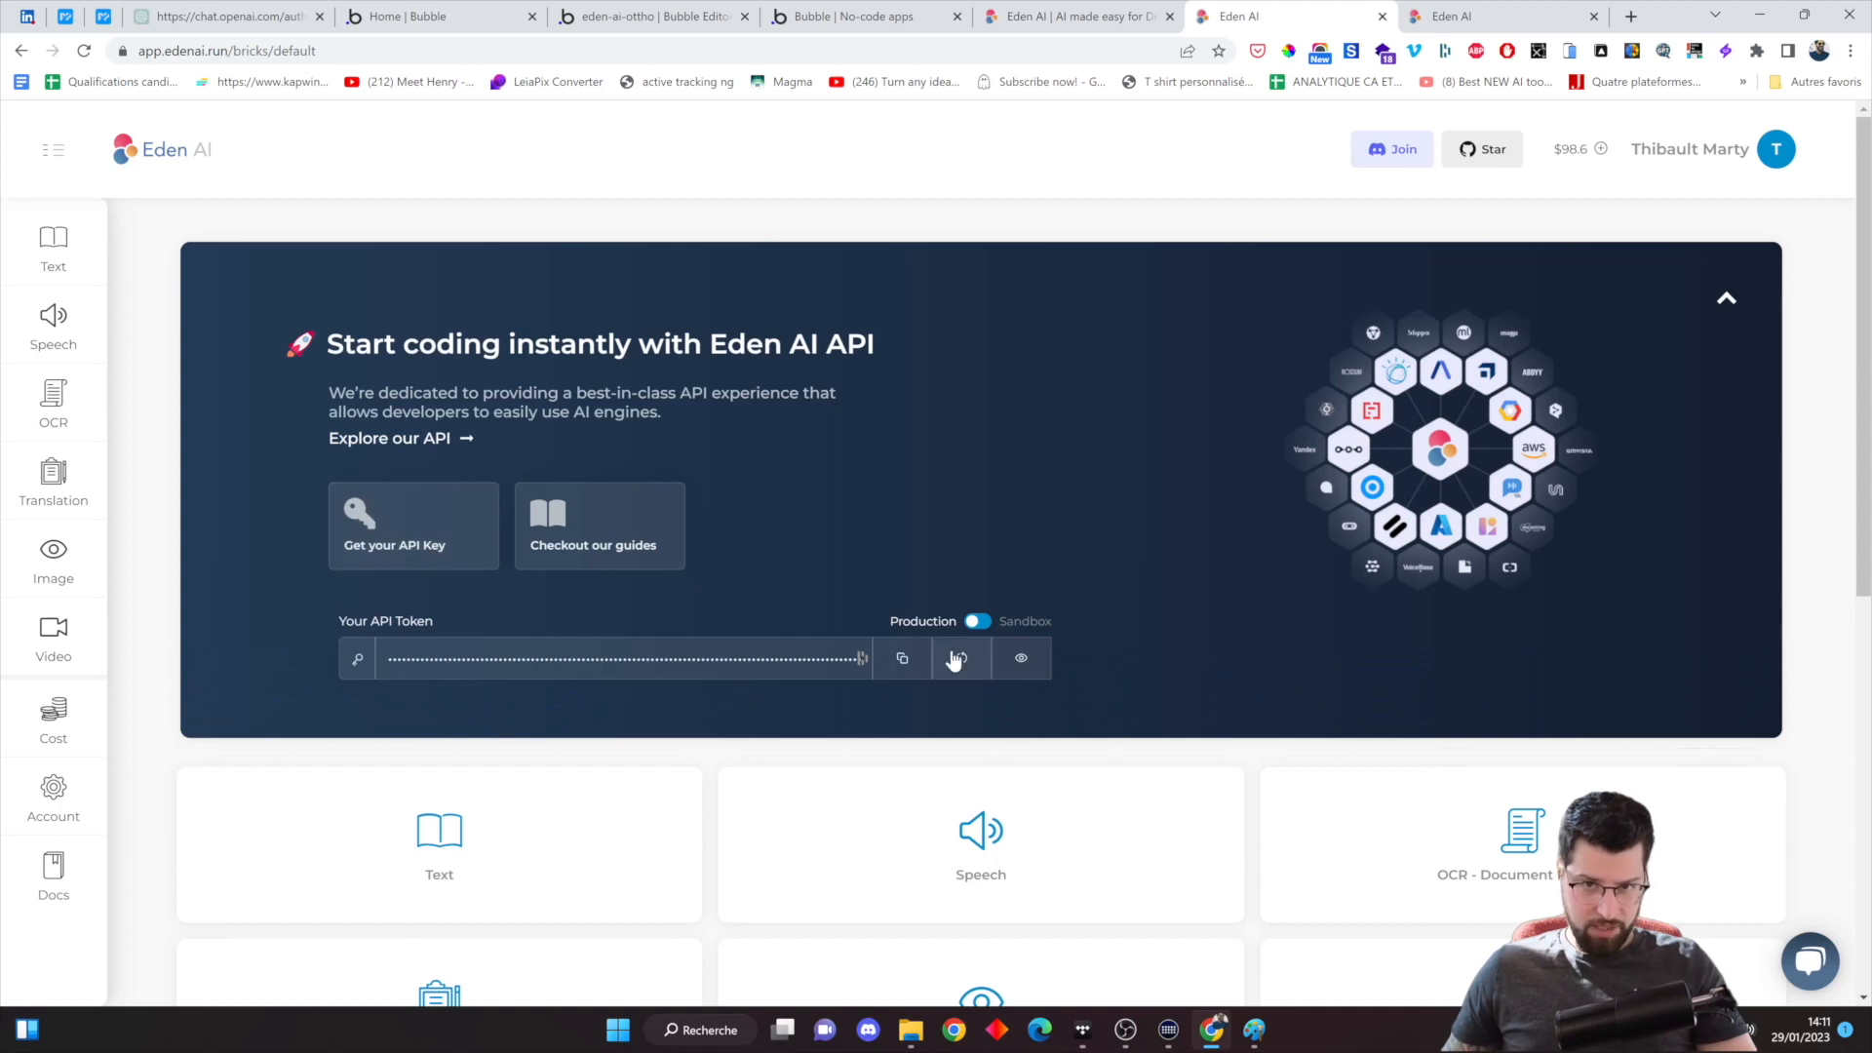
left_click(901, 658)
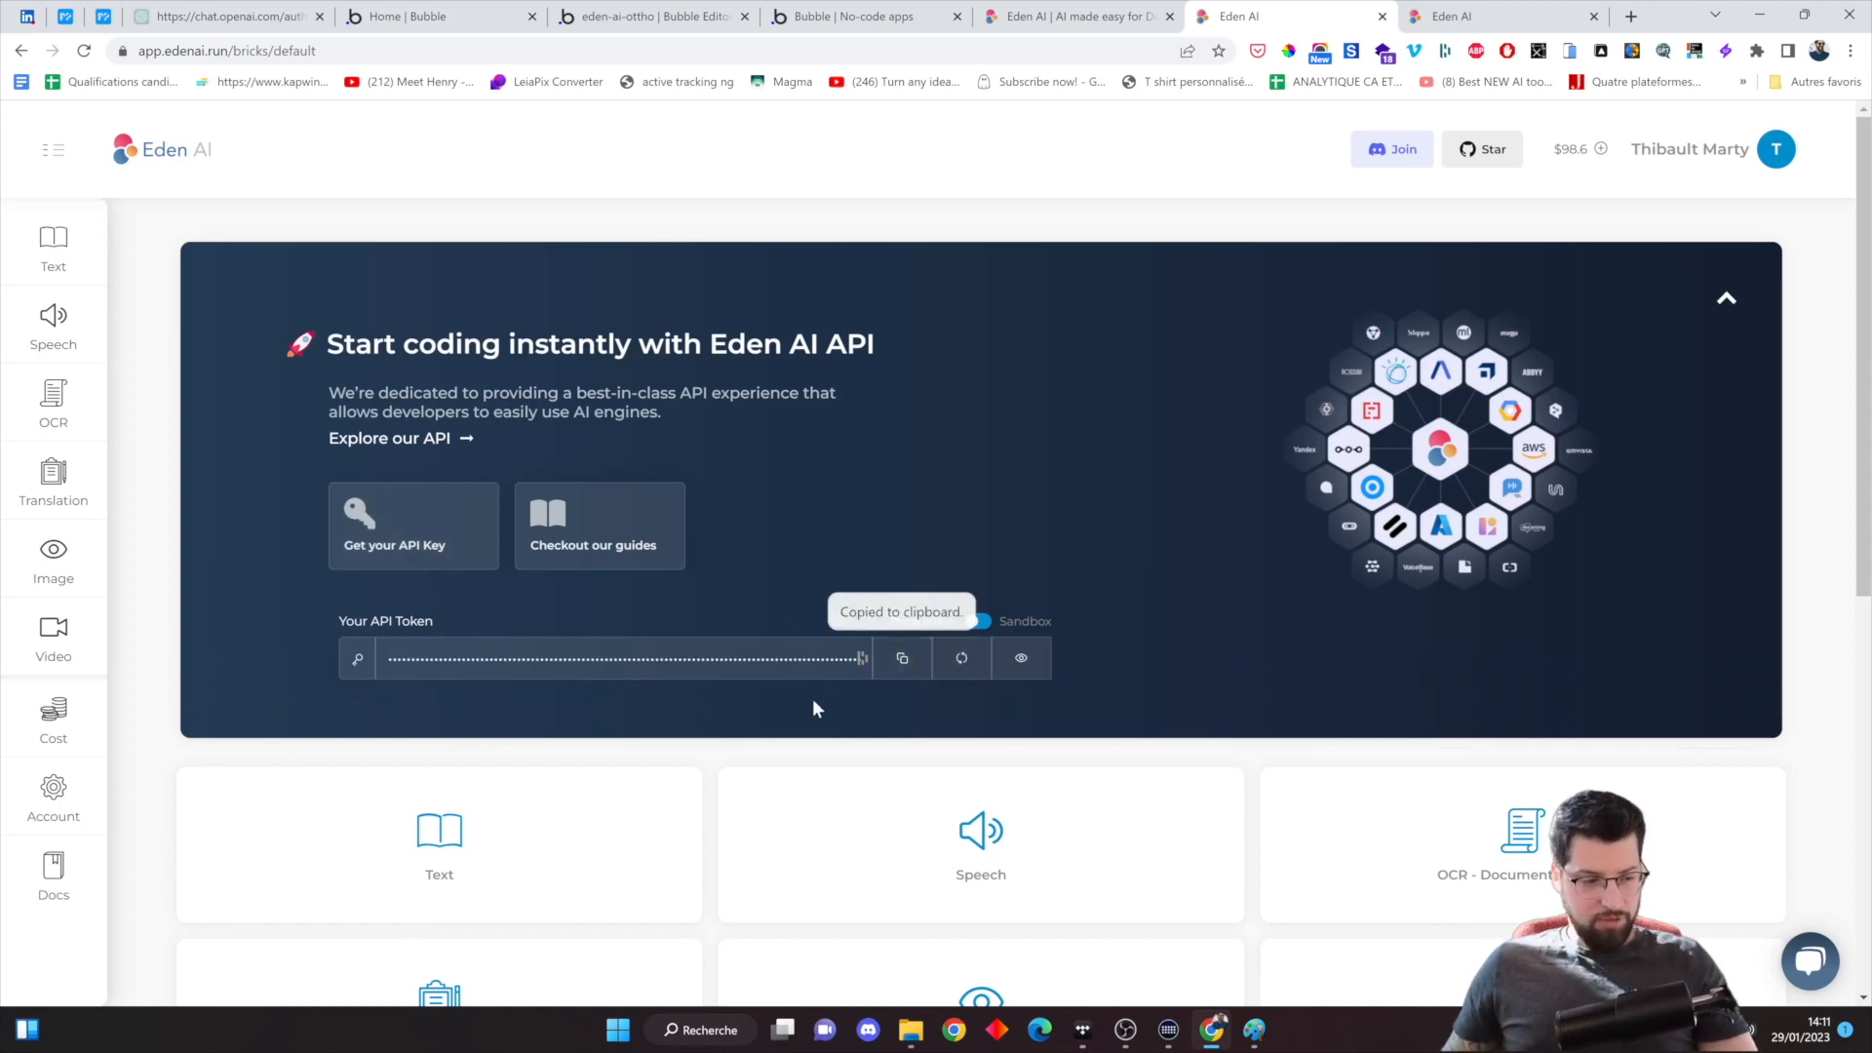
scroll(798, 702, "down", 2)
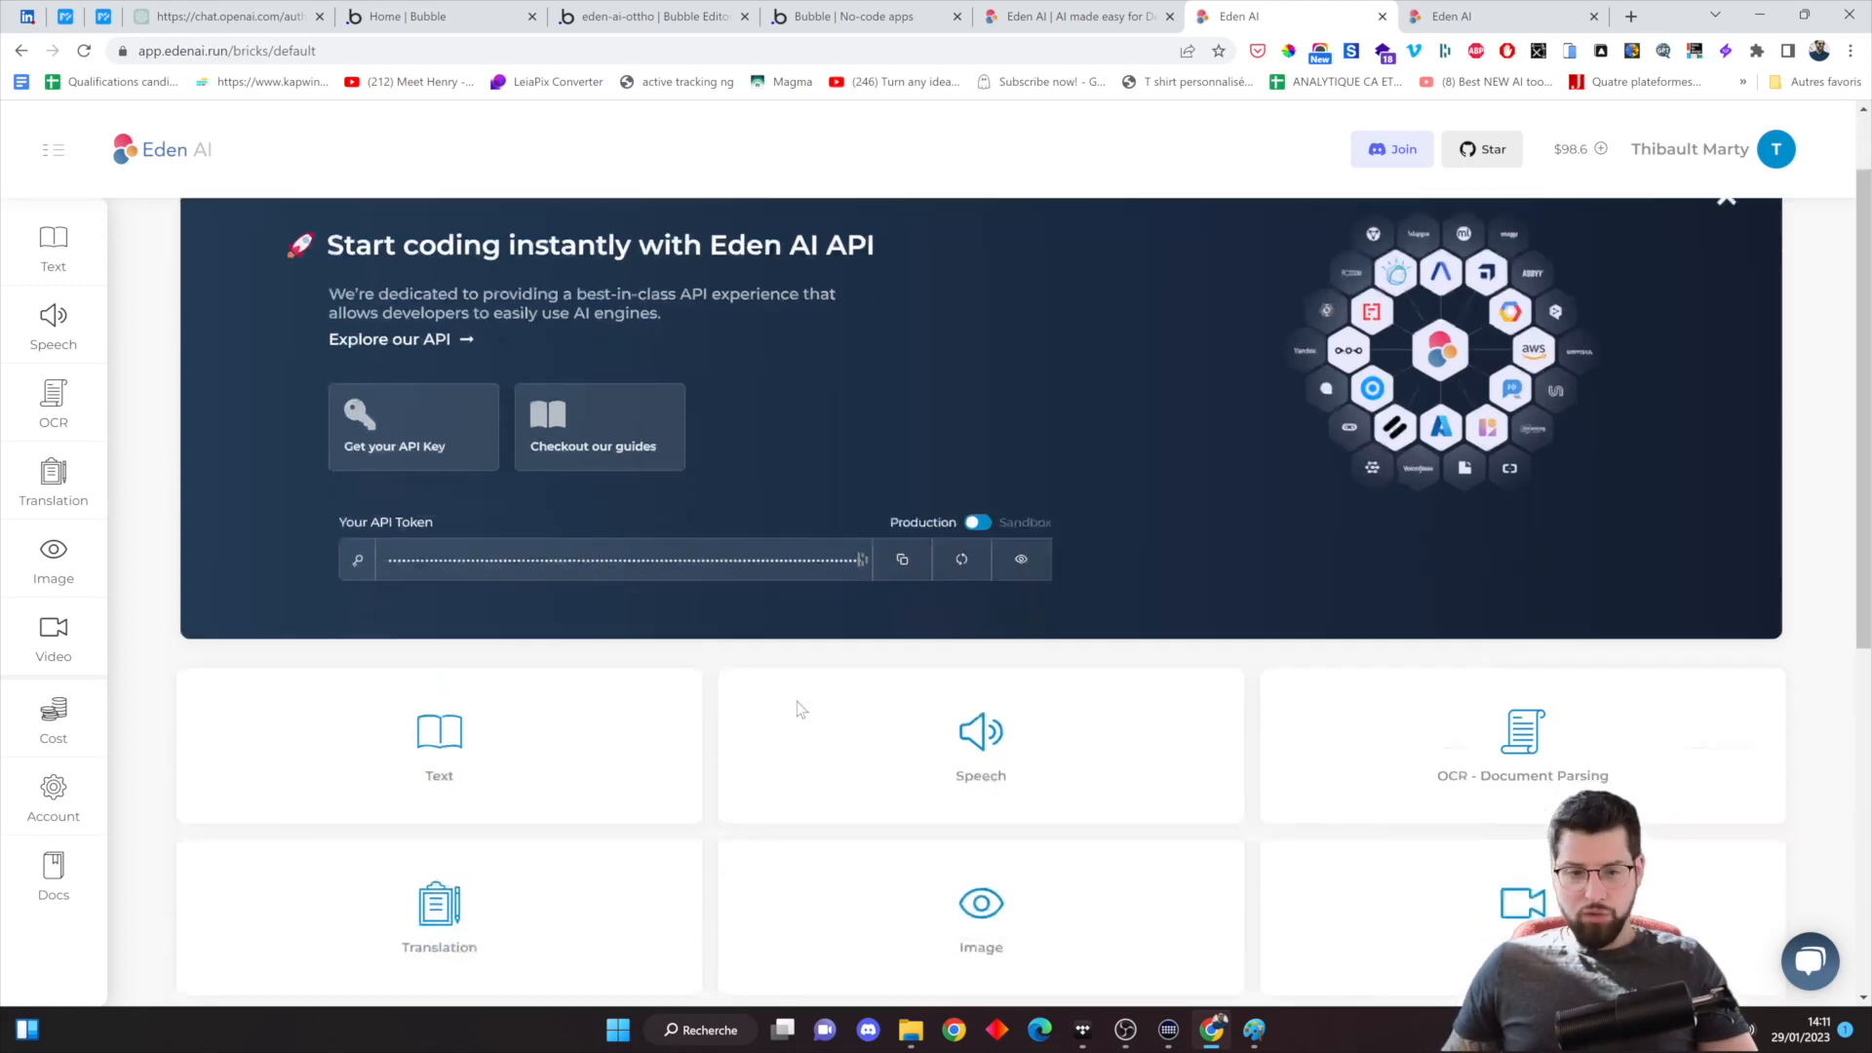
scroll(863, 723, "up", 2)
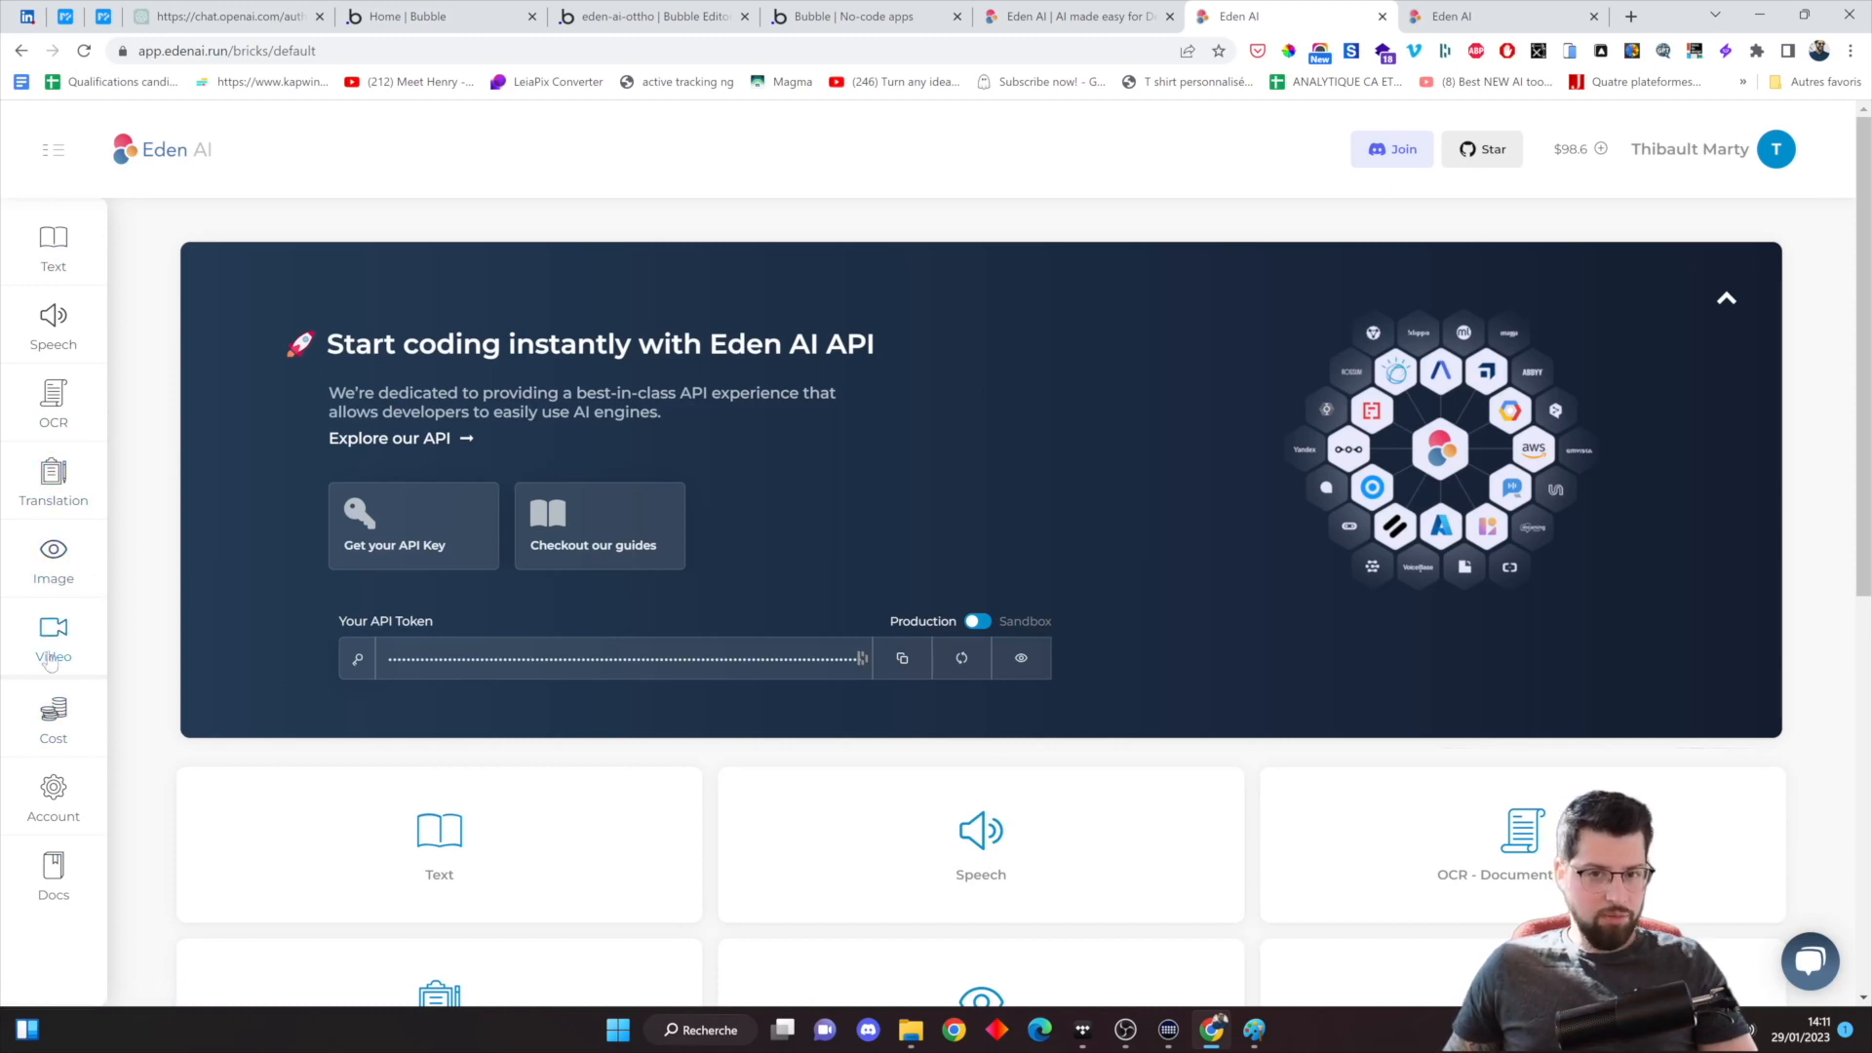
Look through the dashboard's Image features and the Video technologies page on the Eden AI website
left_click(54, 561)
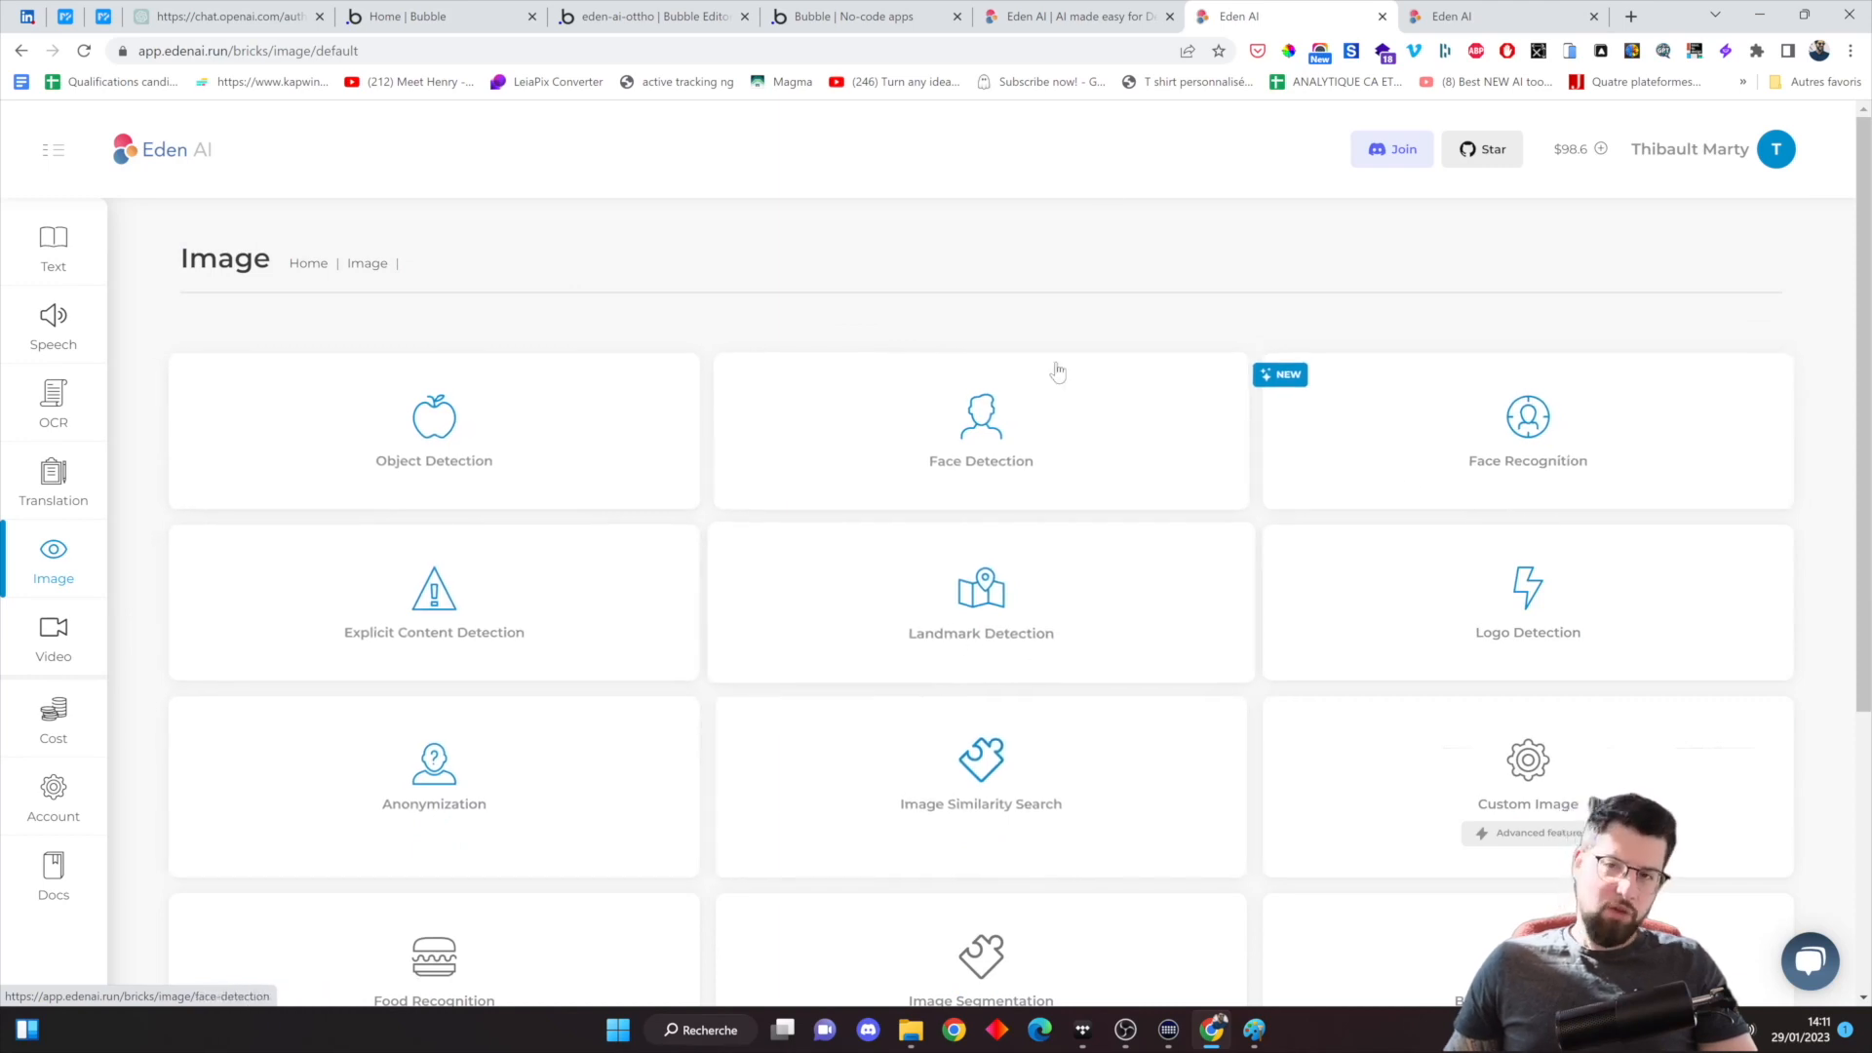
left_click(1083, 18)
mouse_move(618, 181)
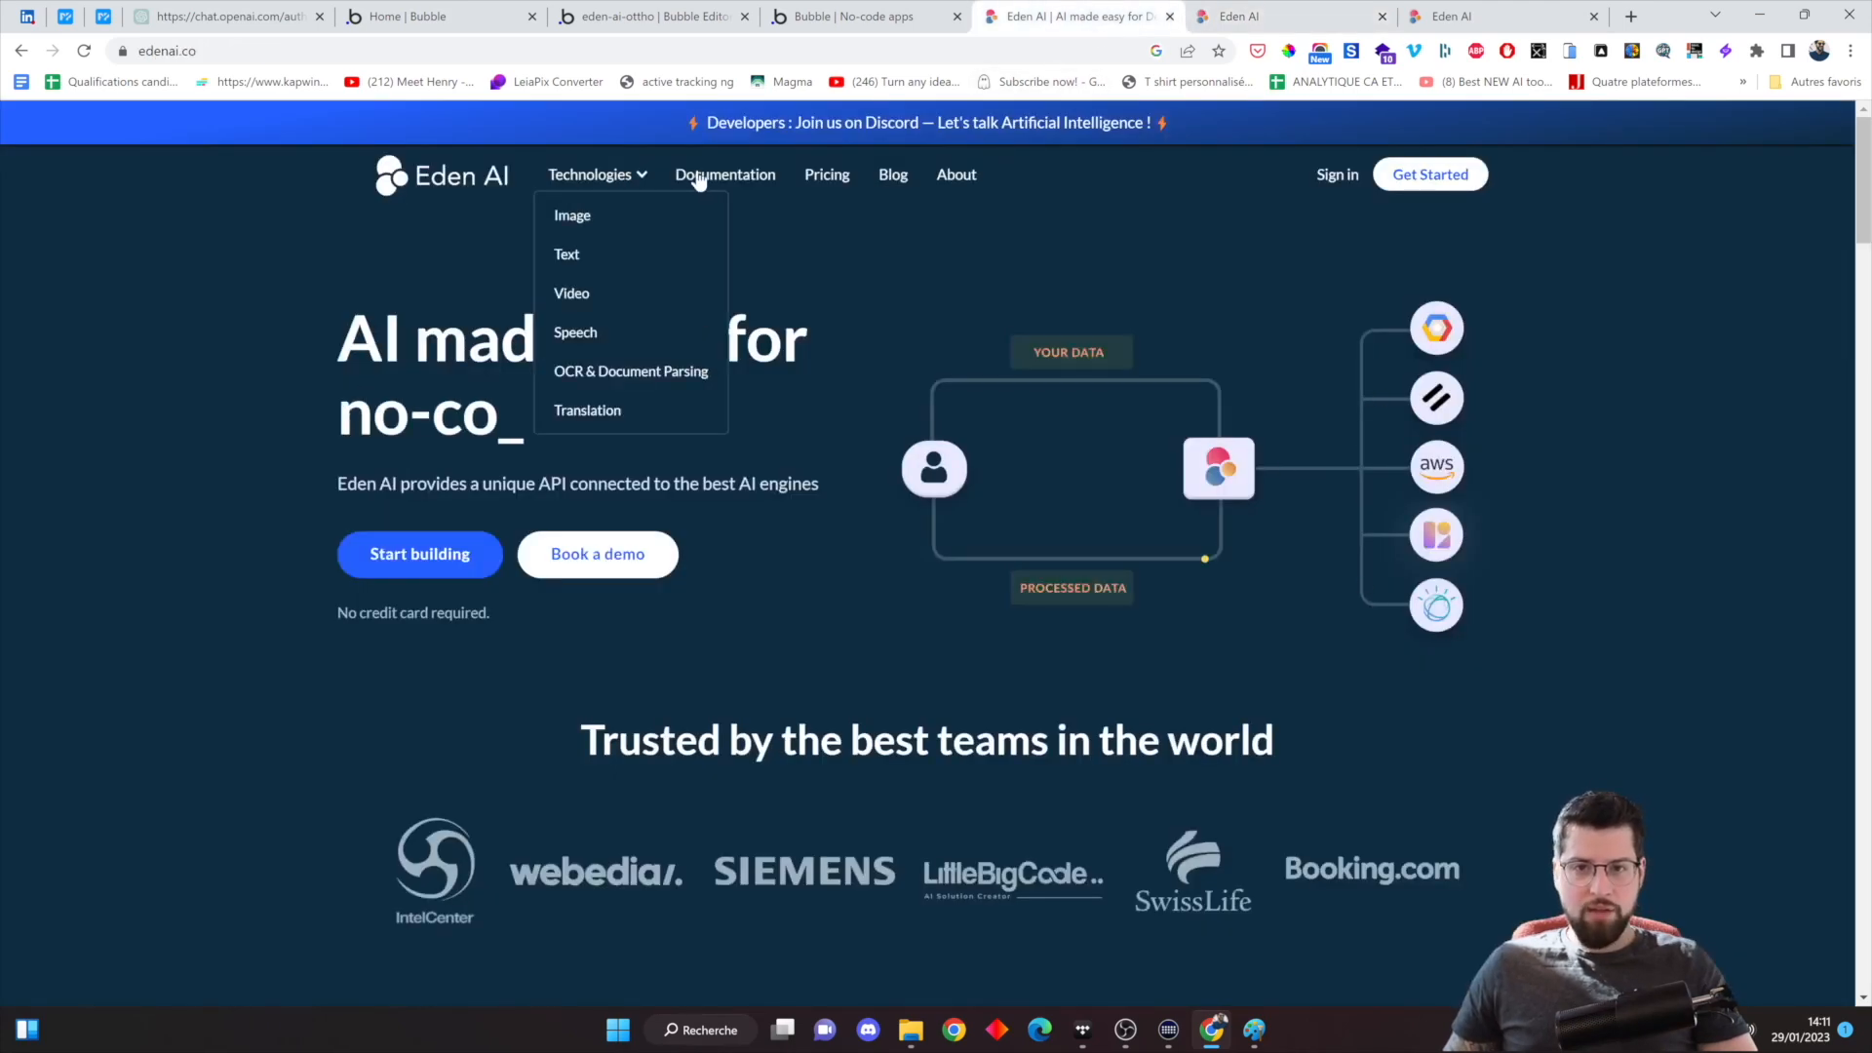
left_click(573, 294)
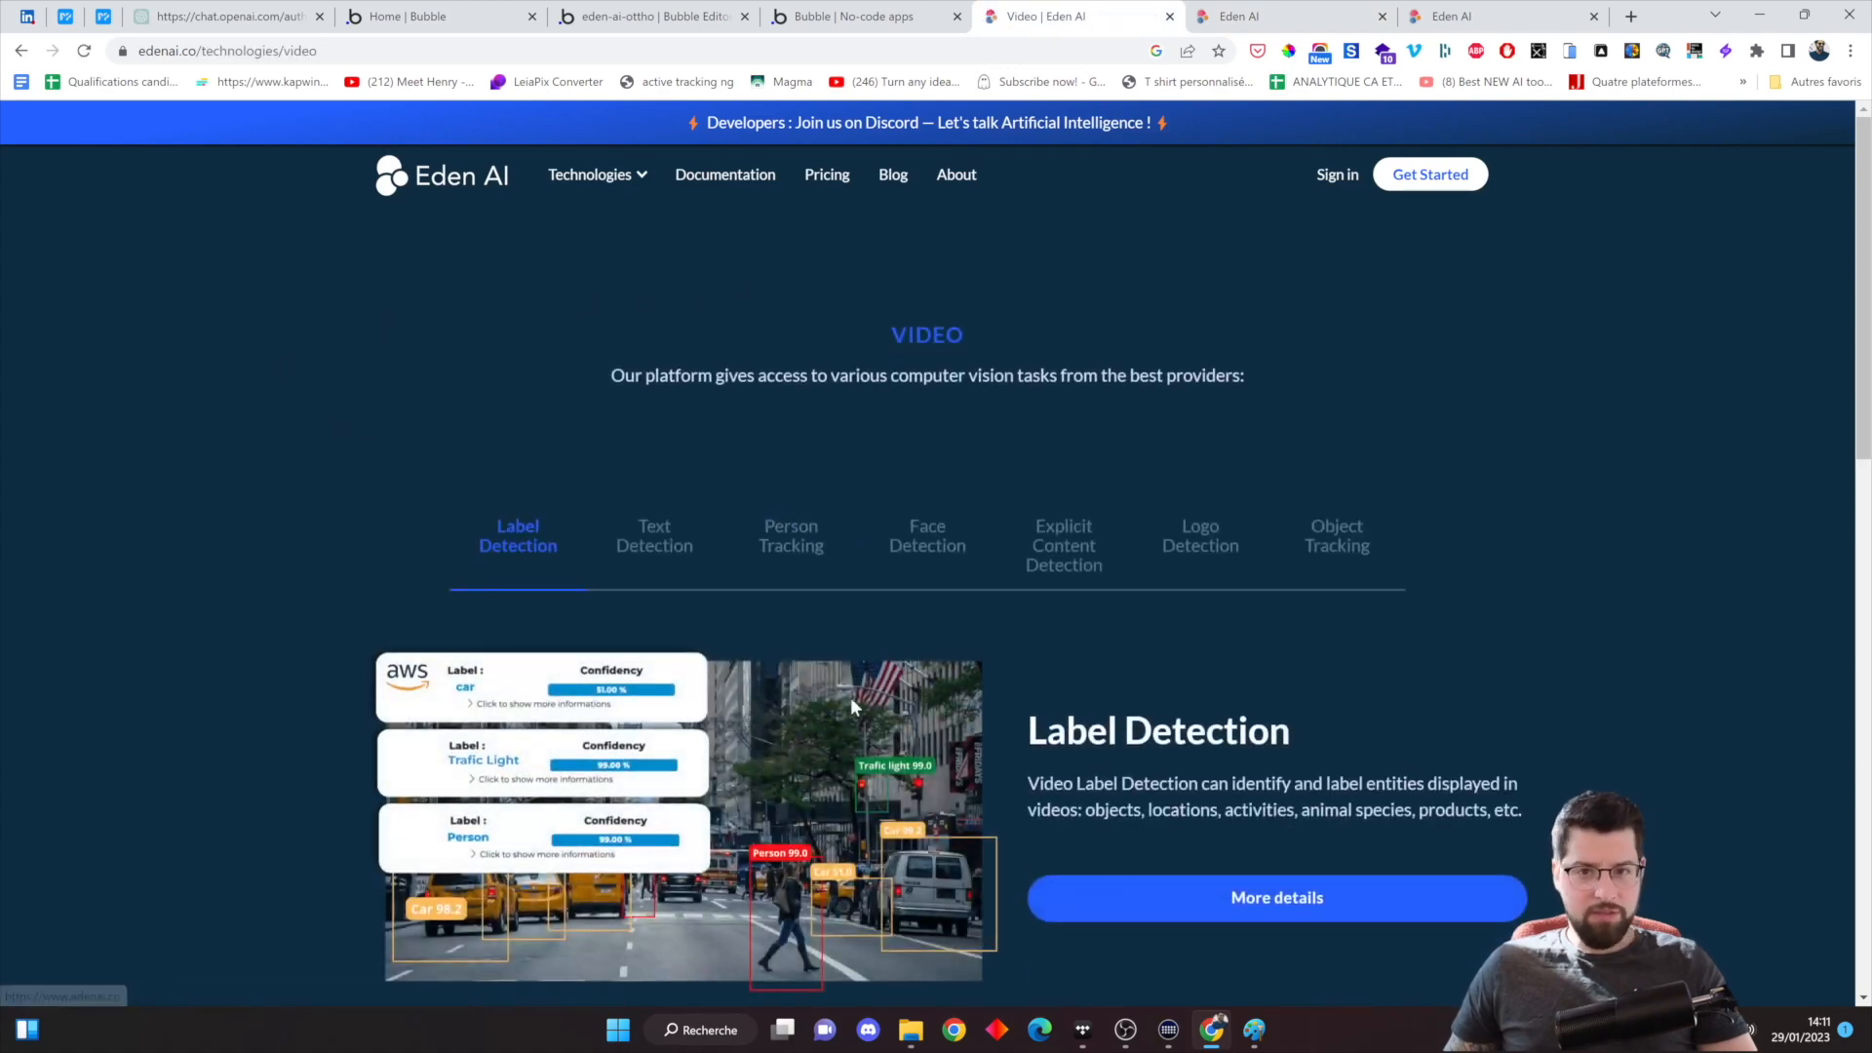
scroll(976, 722, "down", 1)
scroll(1027, 731, "down", 2)
scroll(1032, 731, "down", 3)
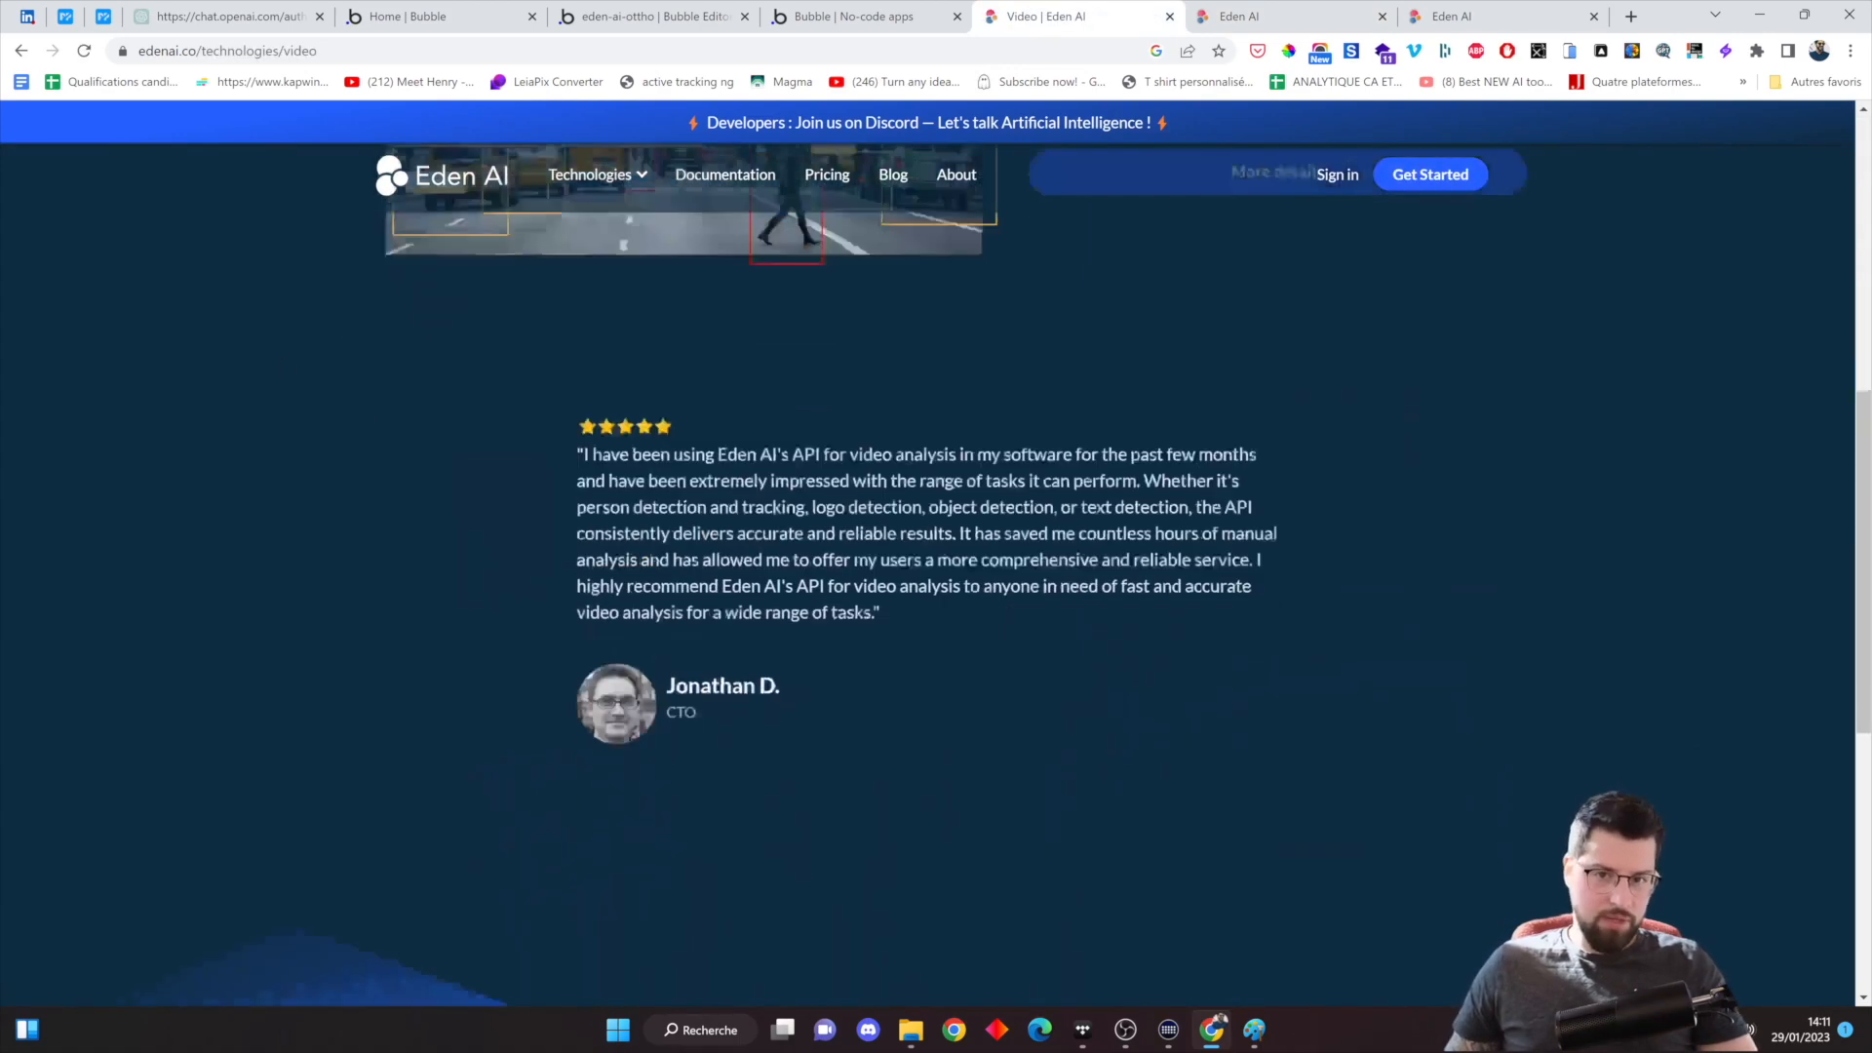
scroll(1040, 722, "up", 5)
Examine the video examples for text detection, person tracking, face detection, explicit content detection and logo detection
left_click(619, 339)
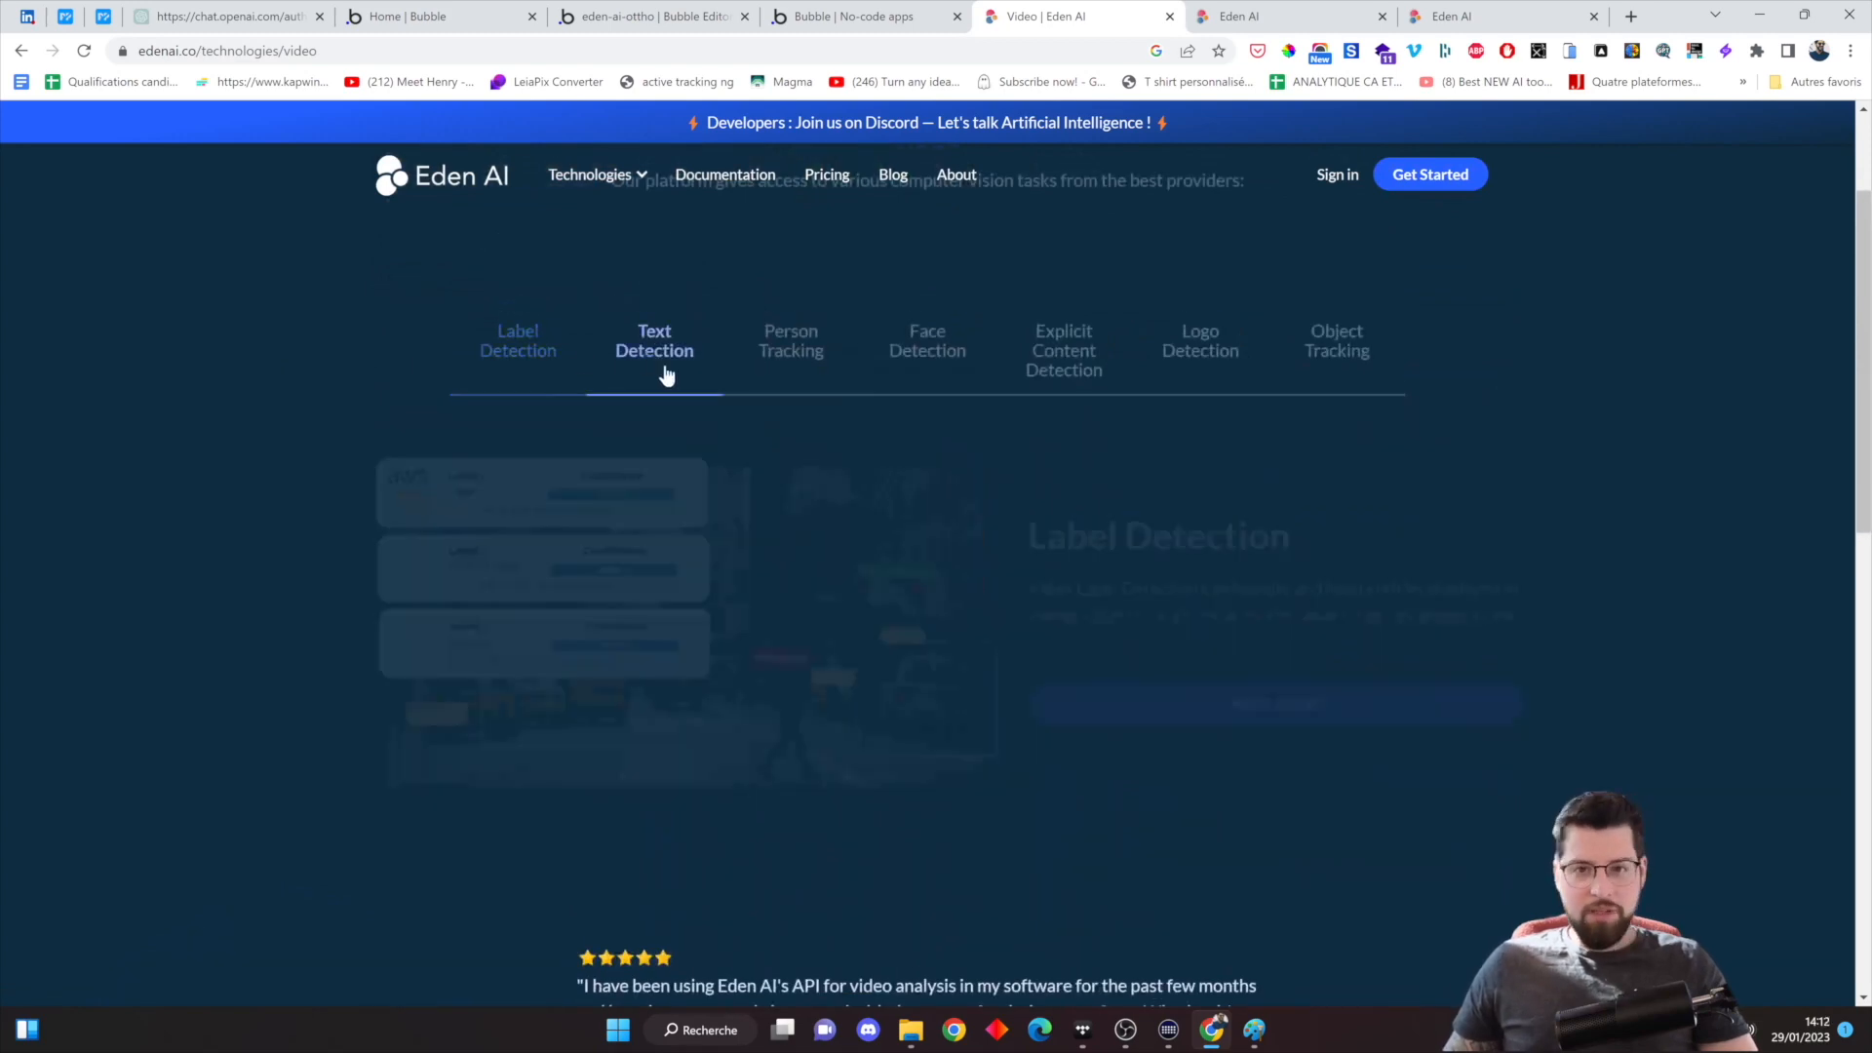
left_click(791, 343)
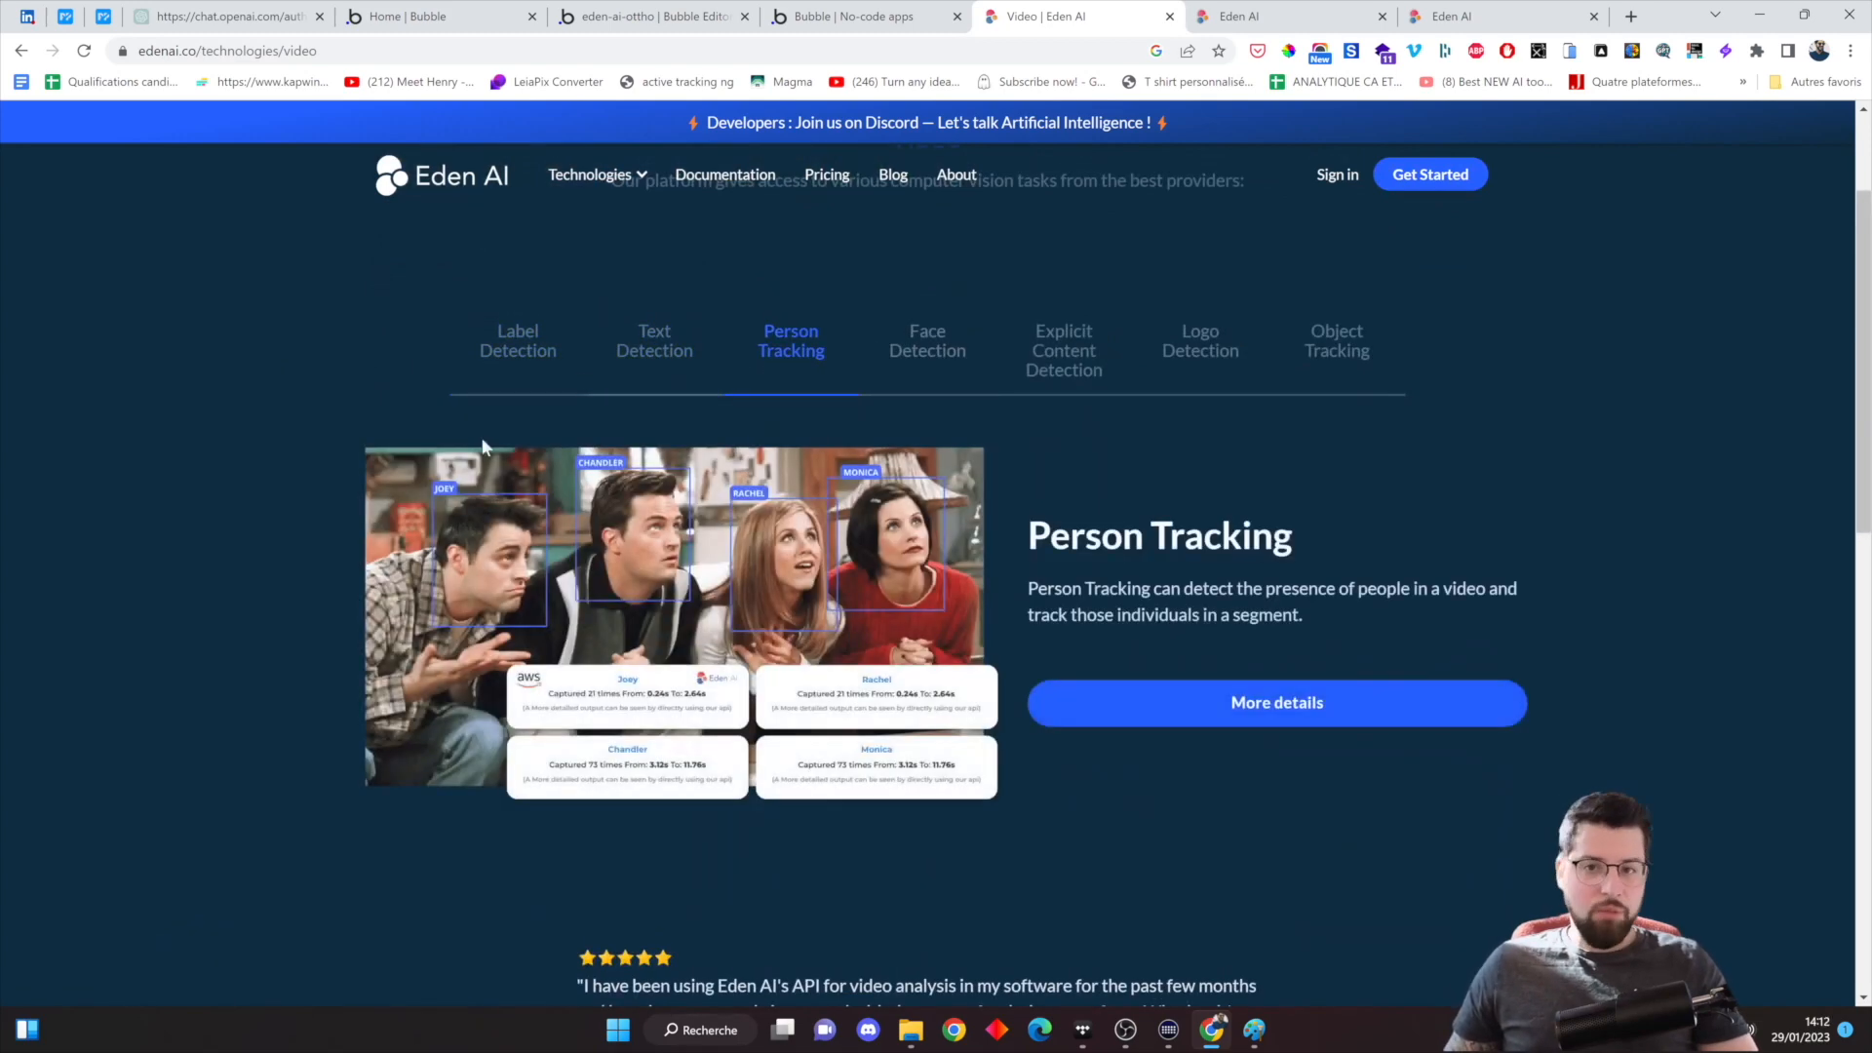
left_click(1268, 17)
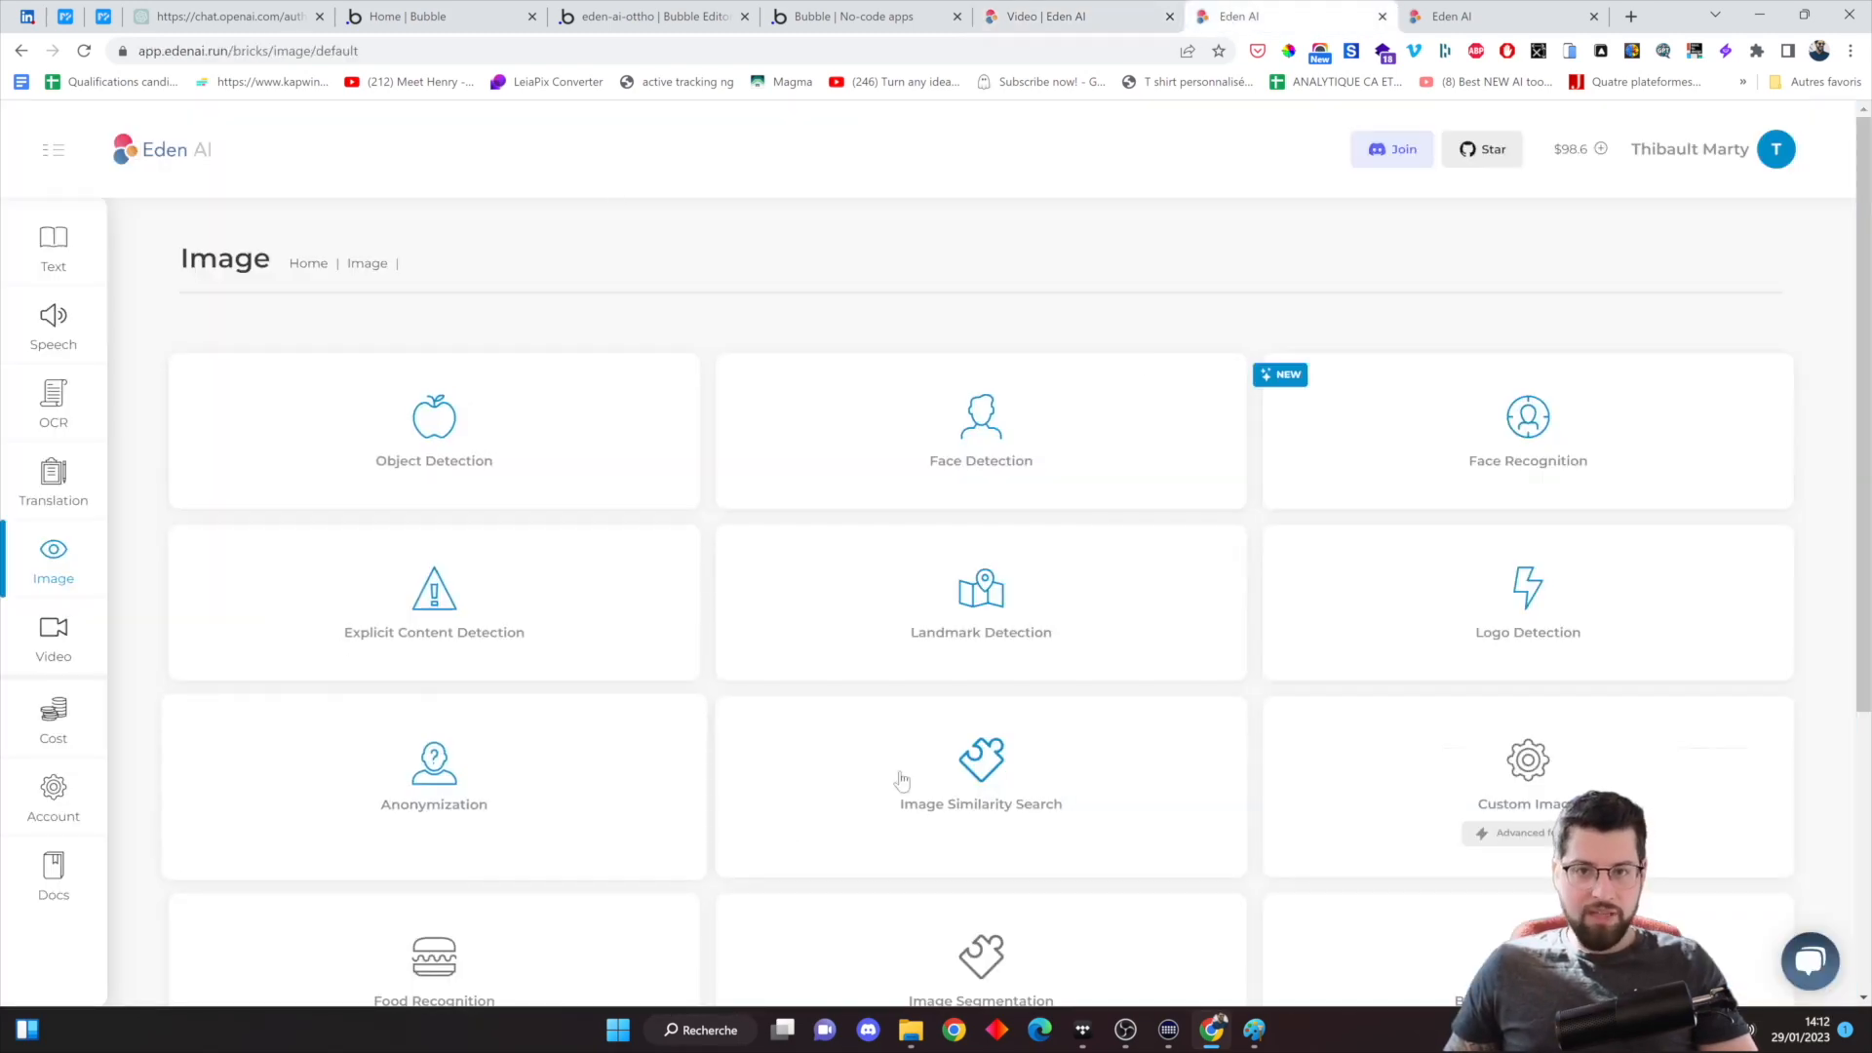
left_click(1058, 22)
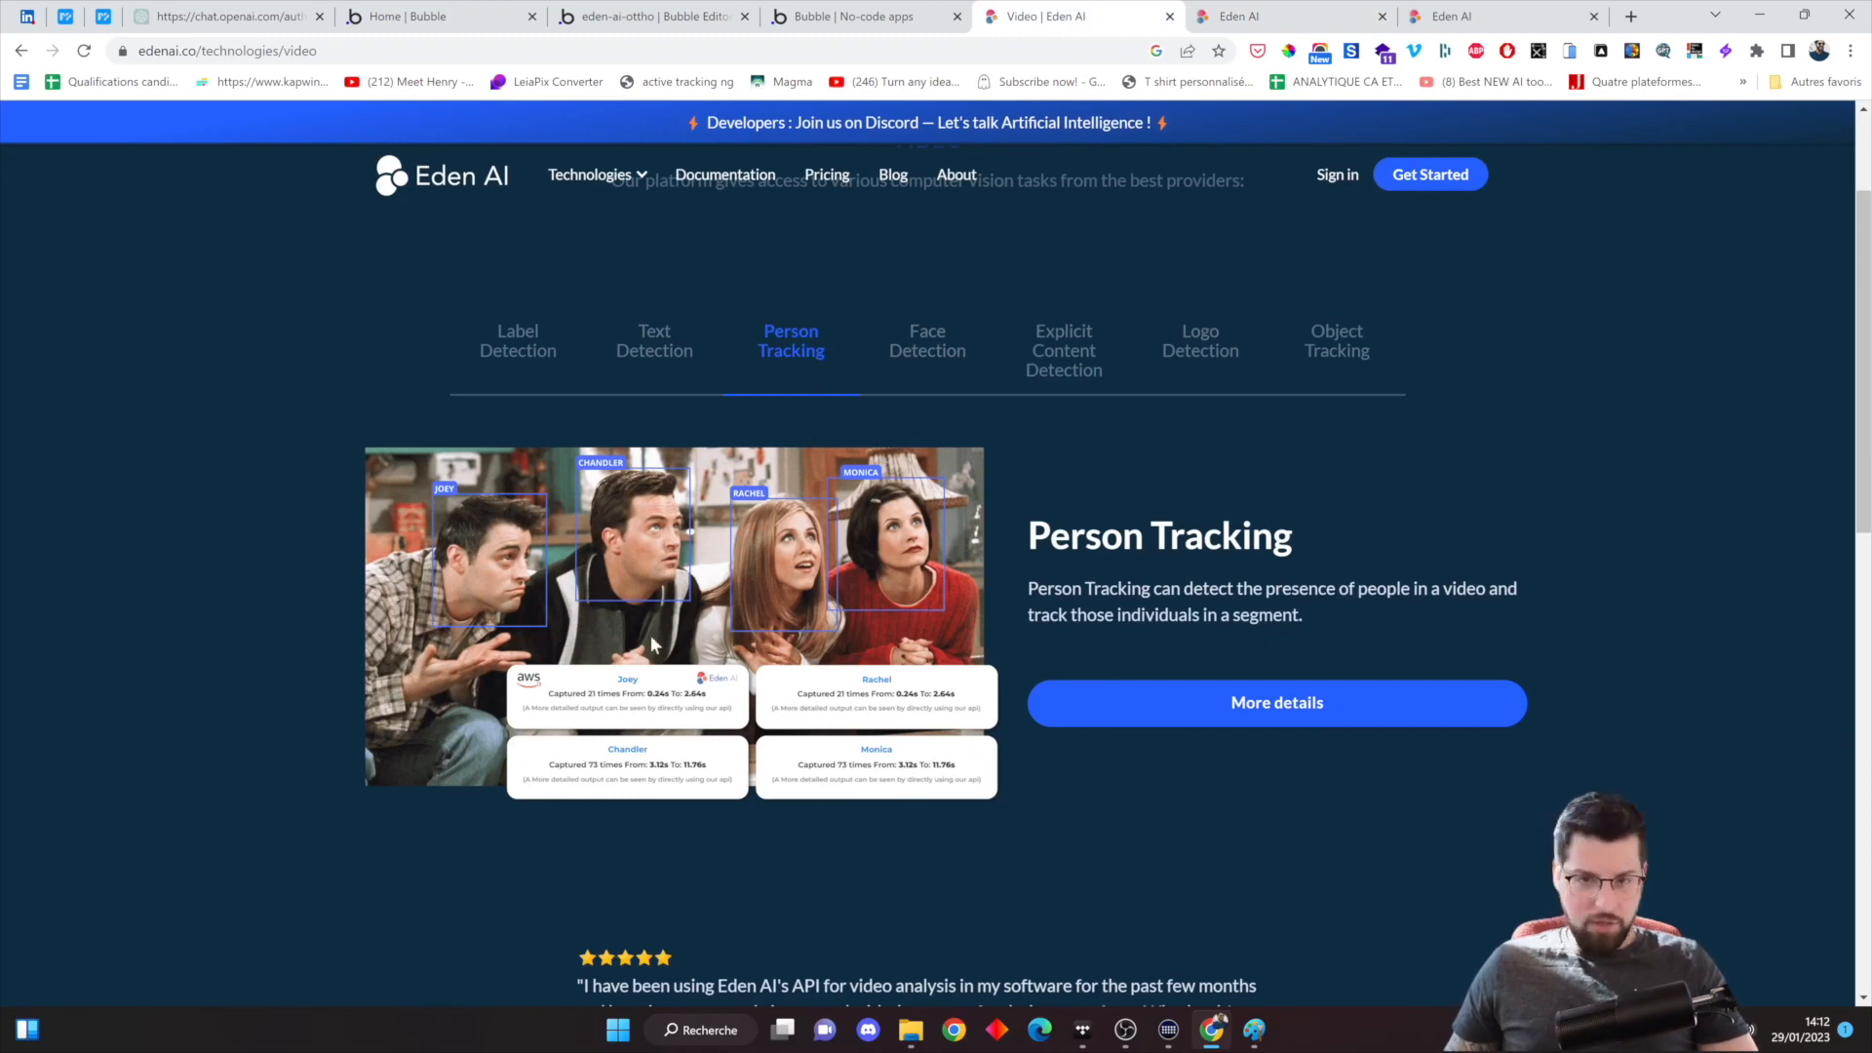
left_click(934, 360)
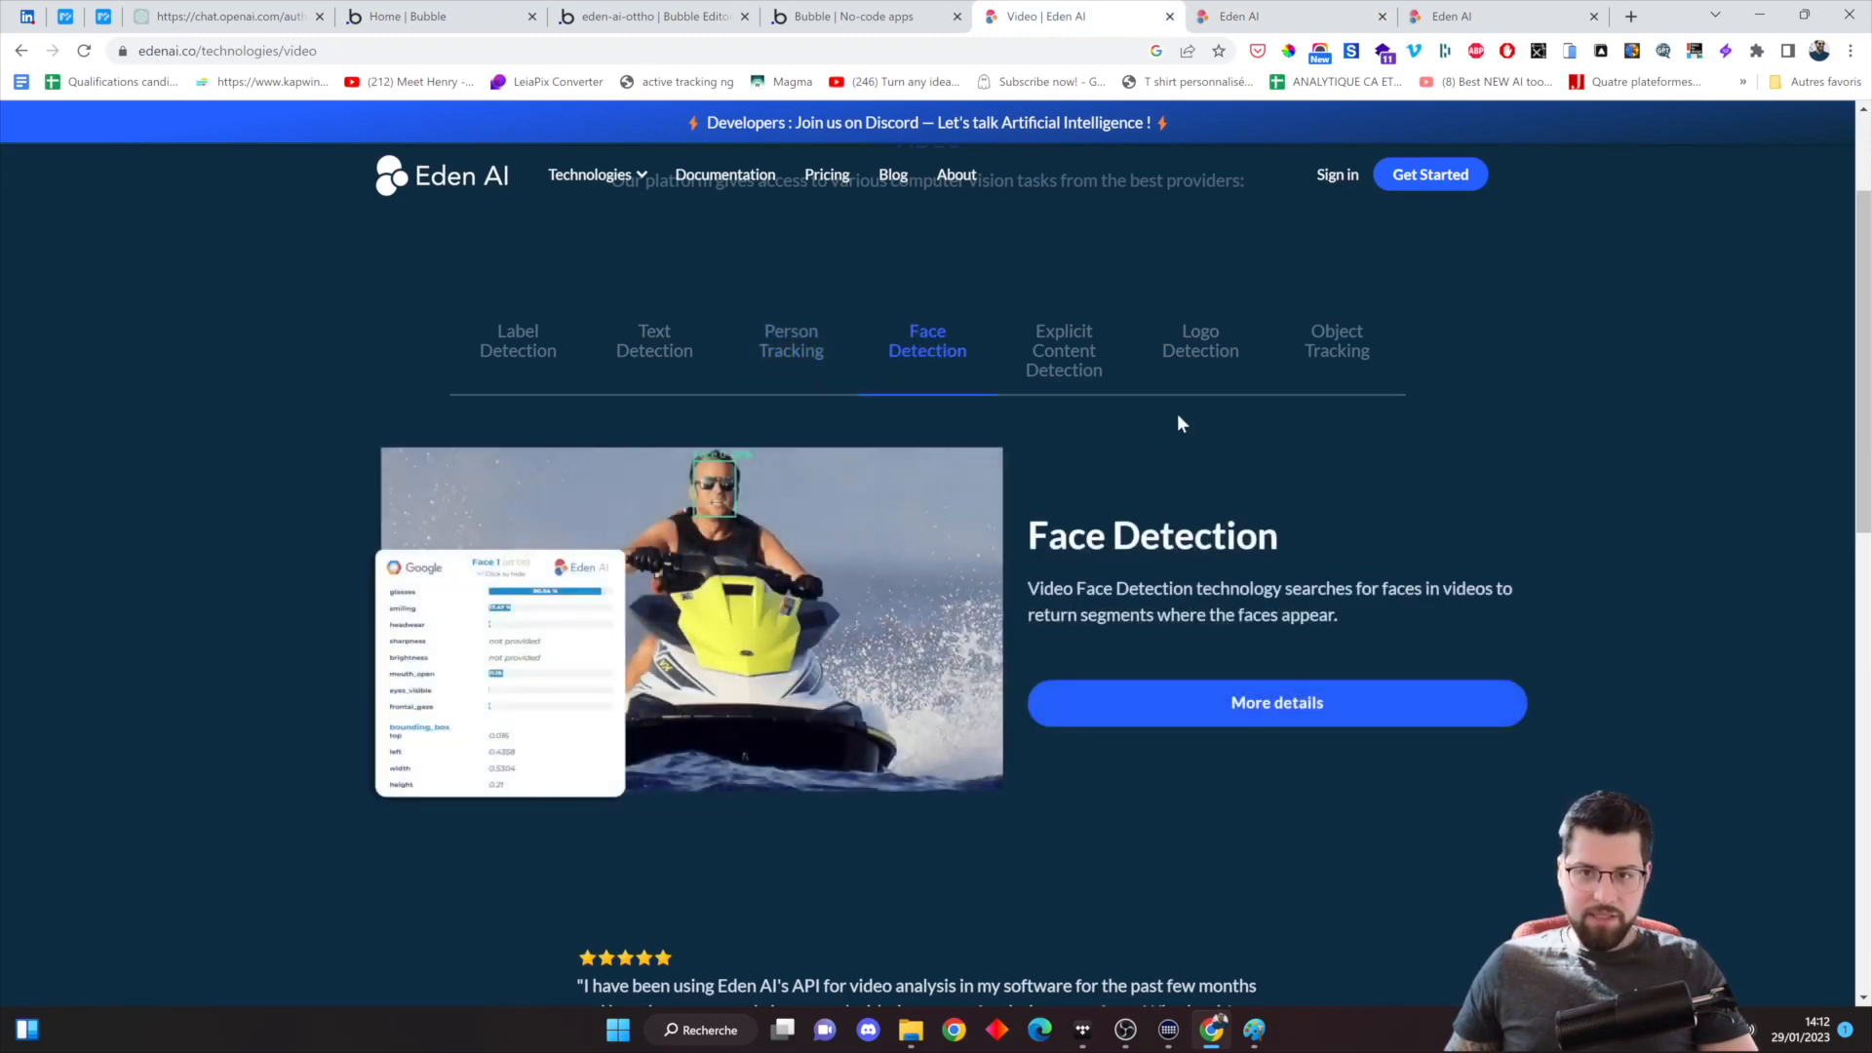
left_click(1077, 359)
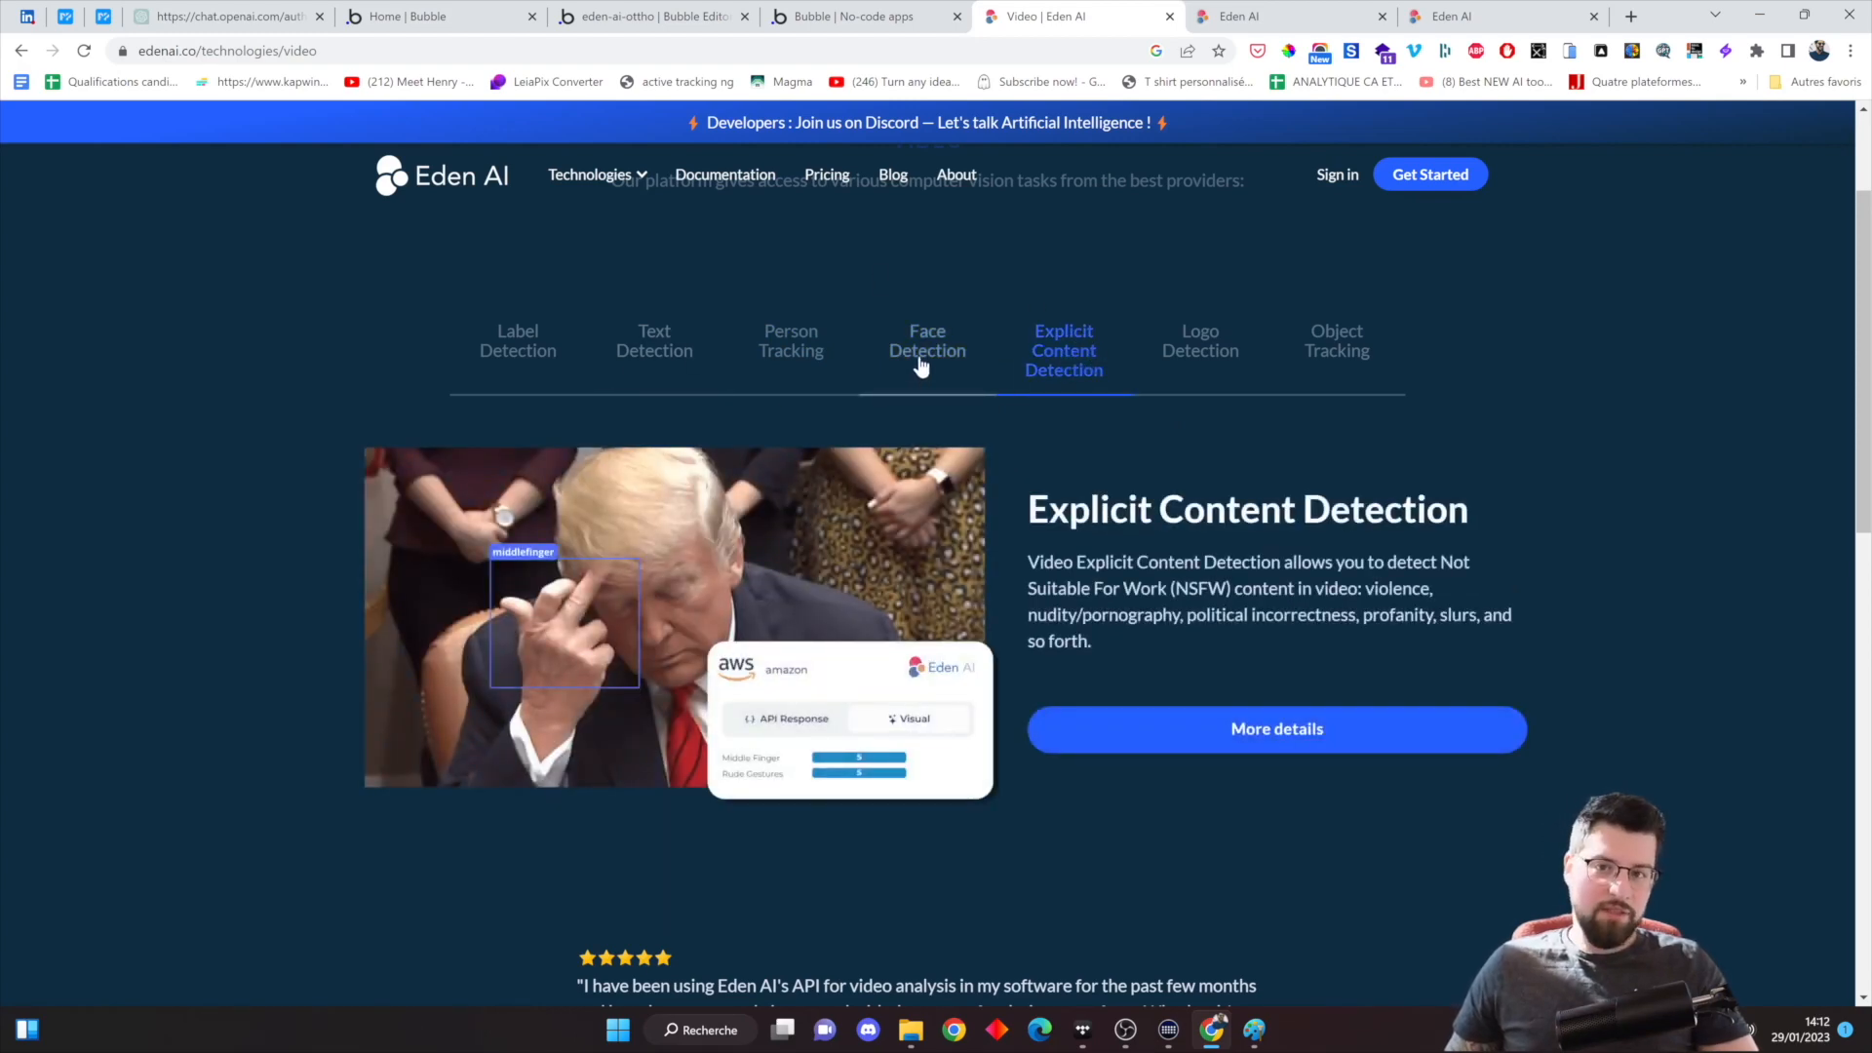
left_click(1233, 351)
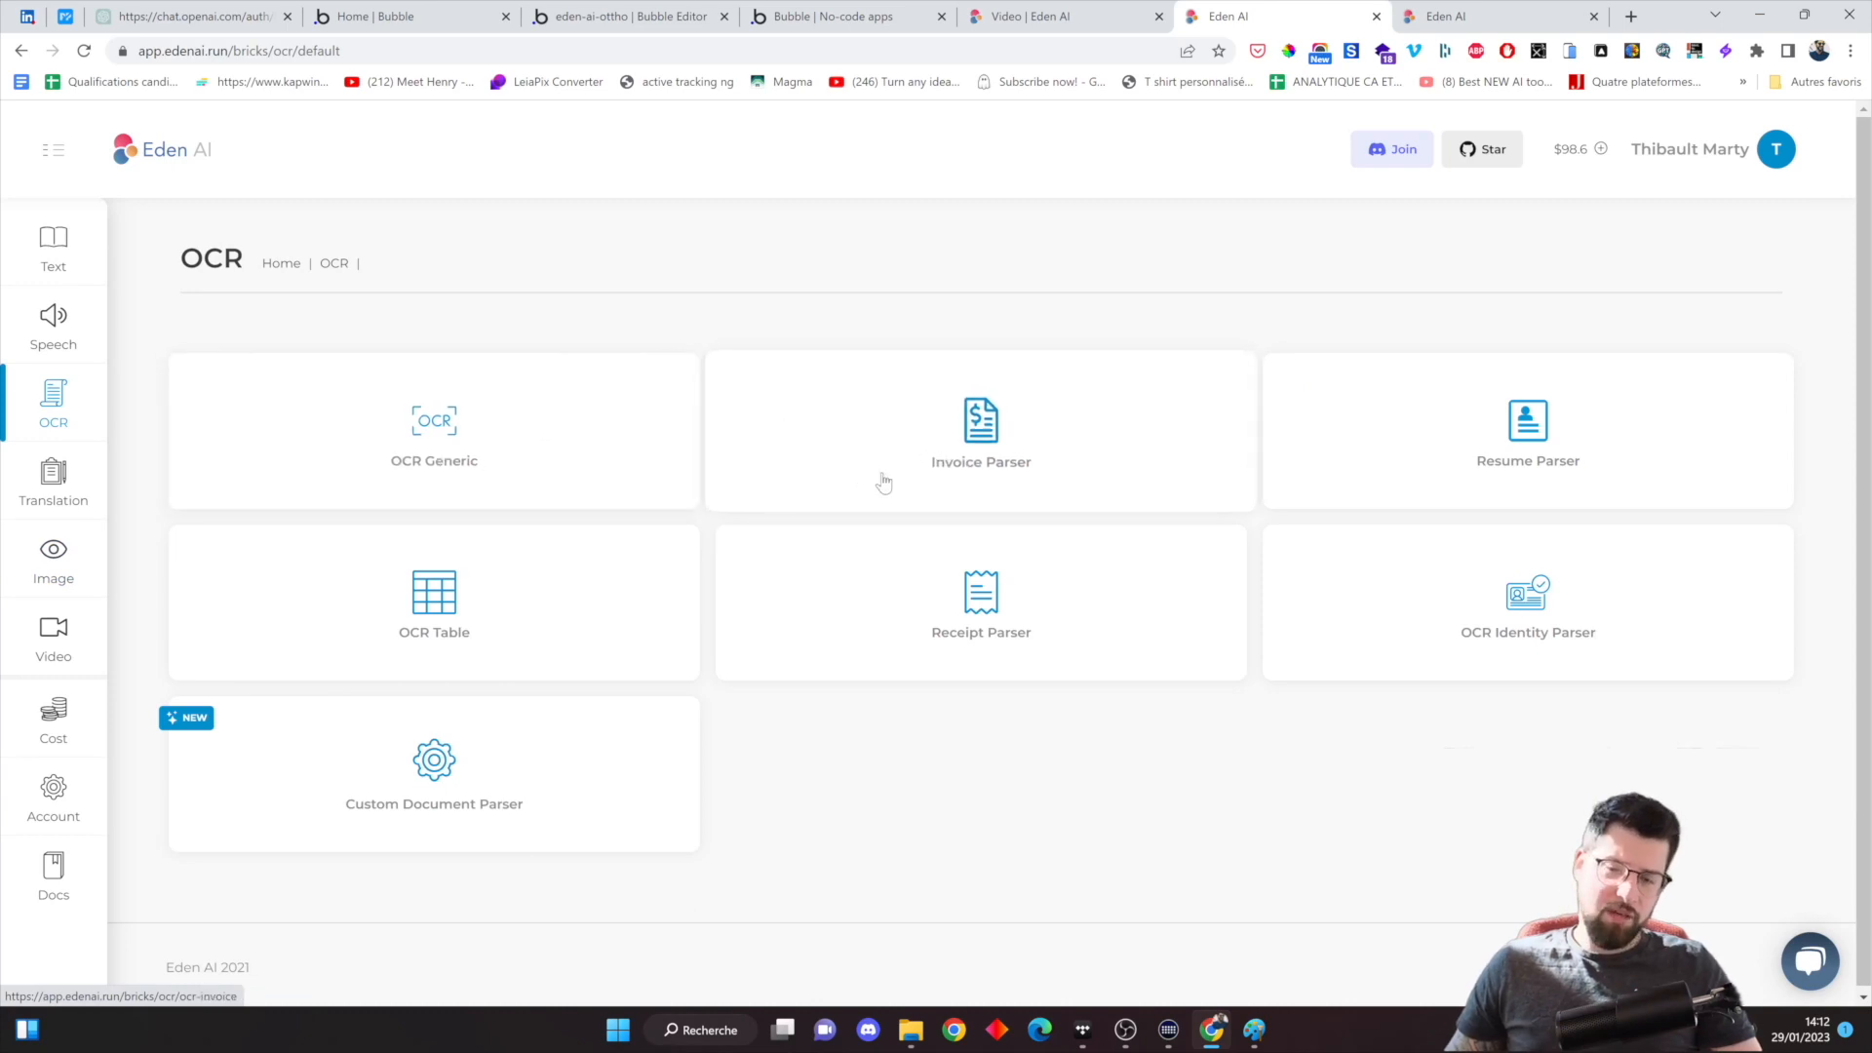
Open the Invoice Parser among the OCR features and review its quickstart code, provider pricing and live testing section
left_click(960, 432)
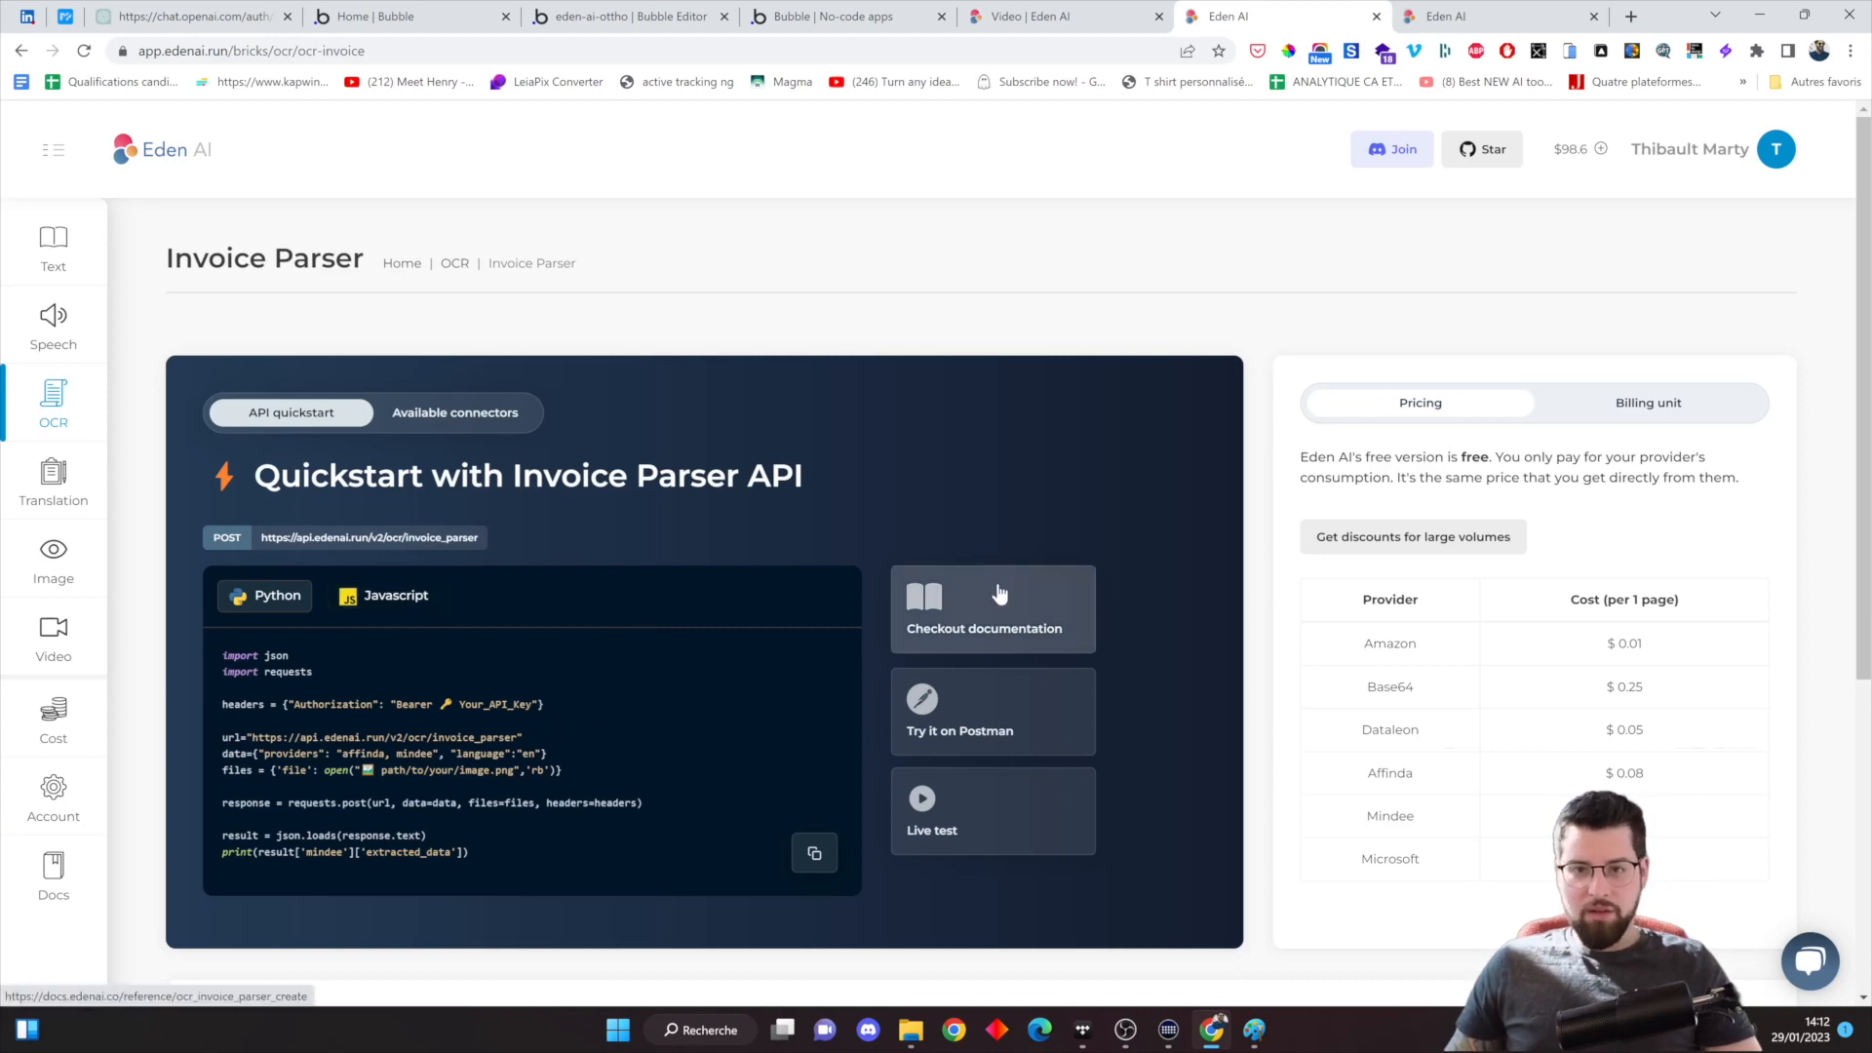
scroll(597, 694, "down", 2)
scroll(886, 670, "up", 2)
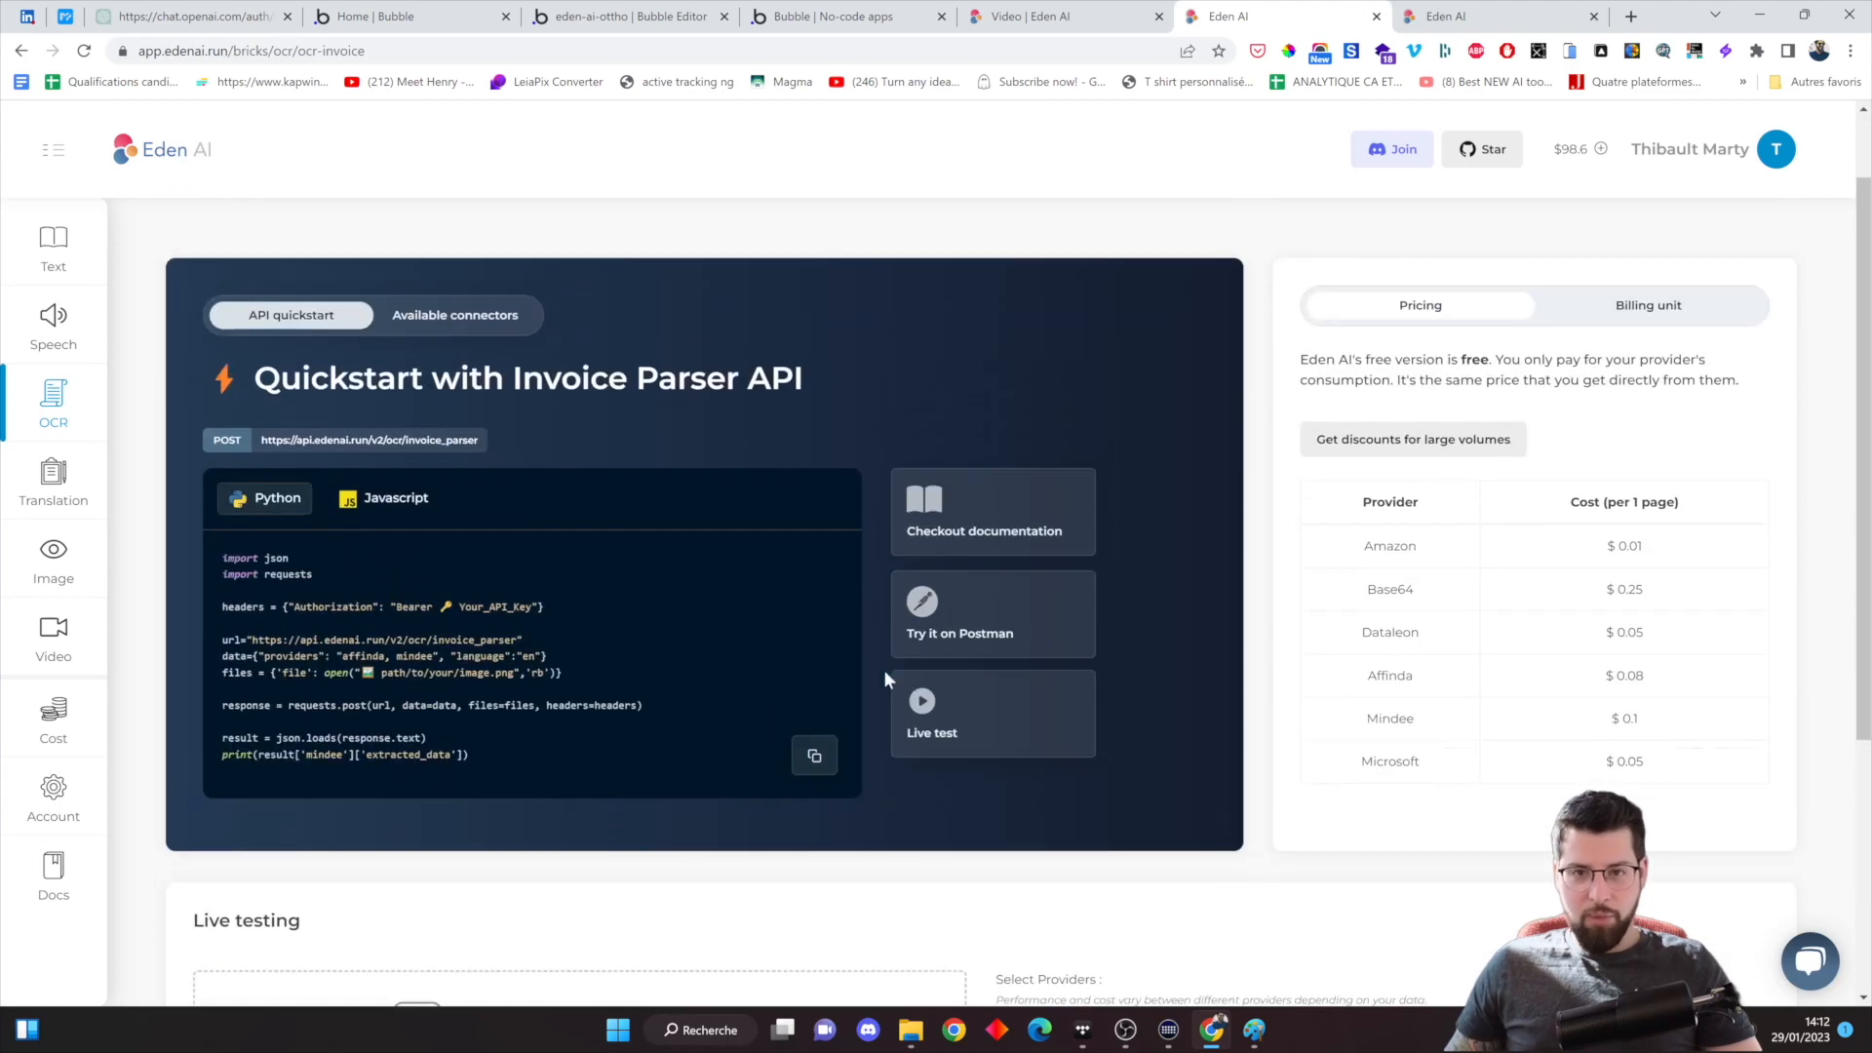
scroll(965, 532, "down", 2)
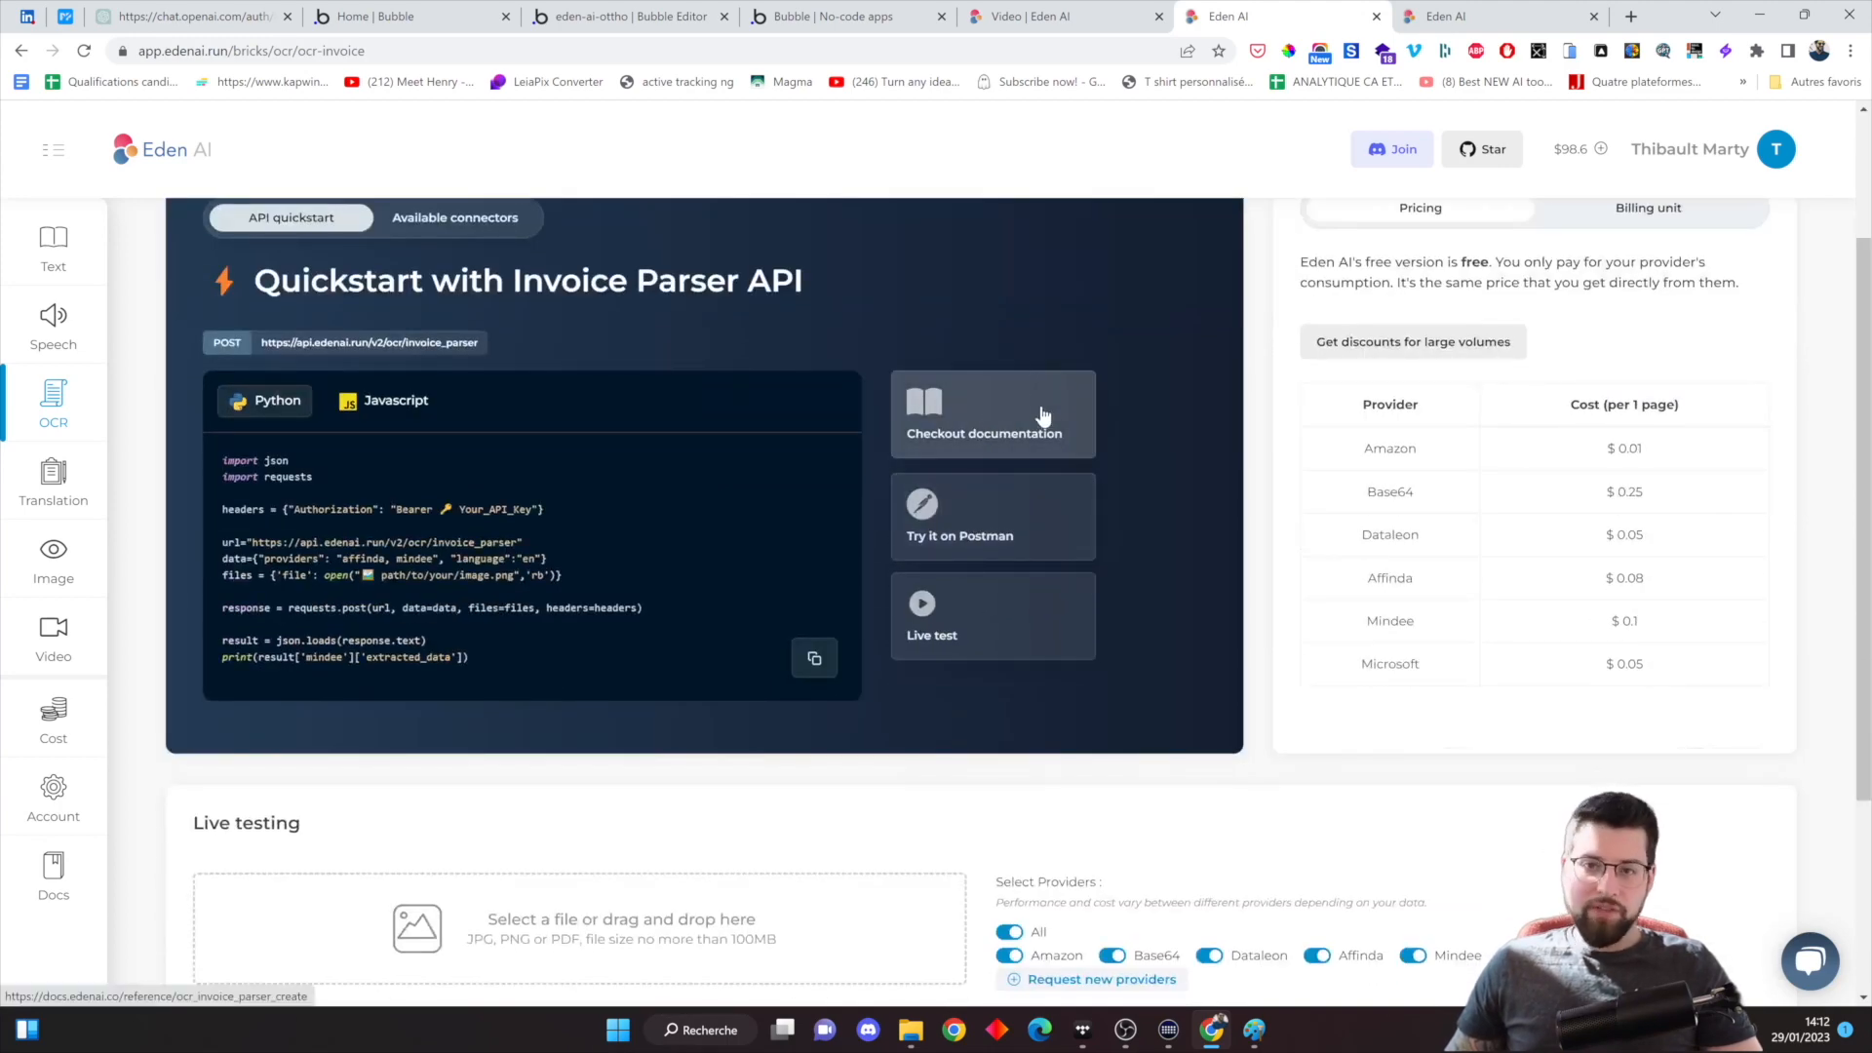
scroll(1042, 419, "down", 2)
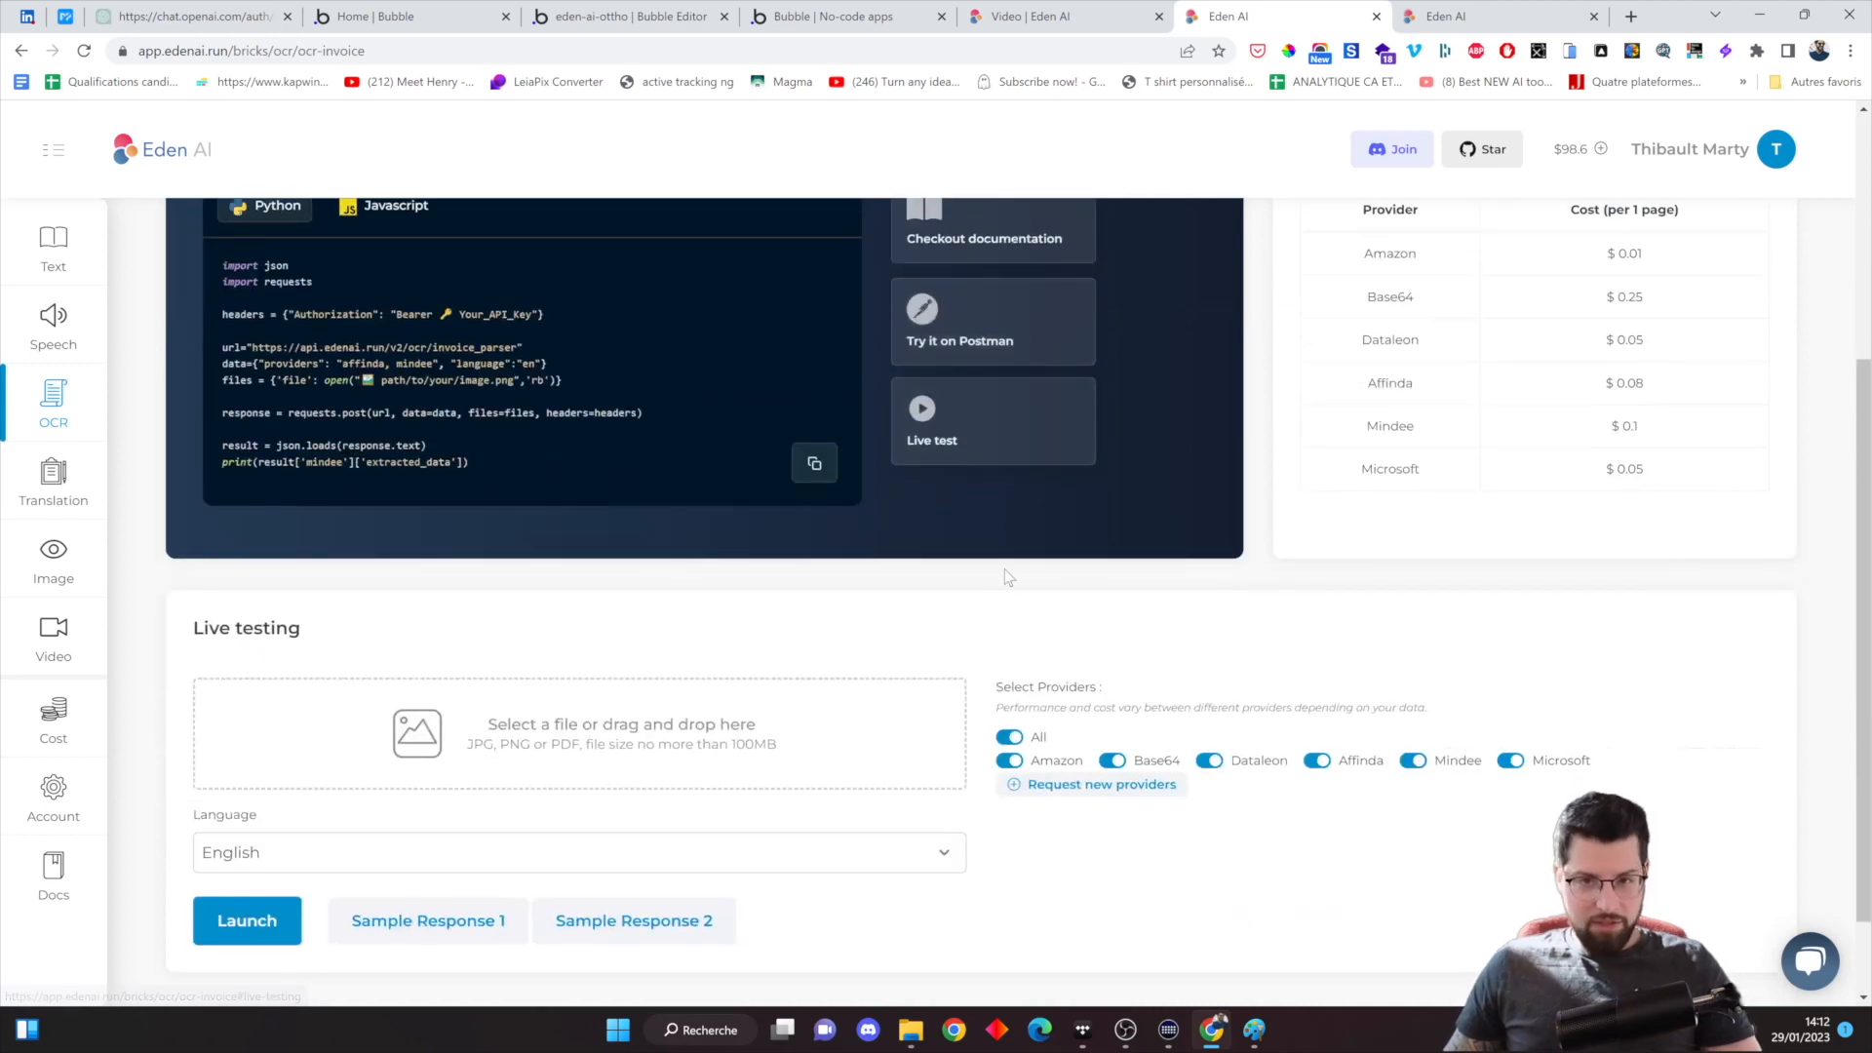
Upload modele-facture-gratuit-sevdesk.png to the Invoice Parser live test, set the language to French, and launch it
left_click(599, 744)
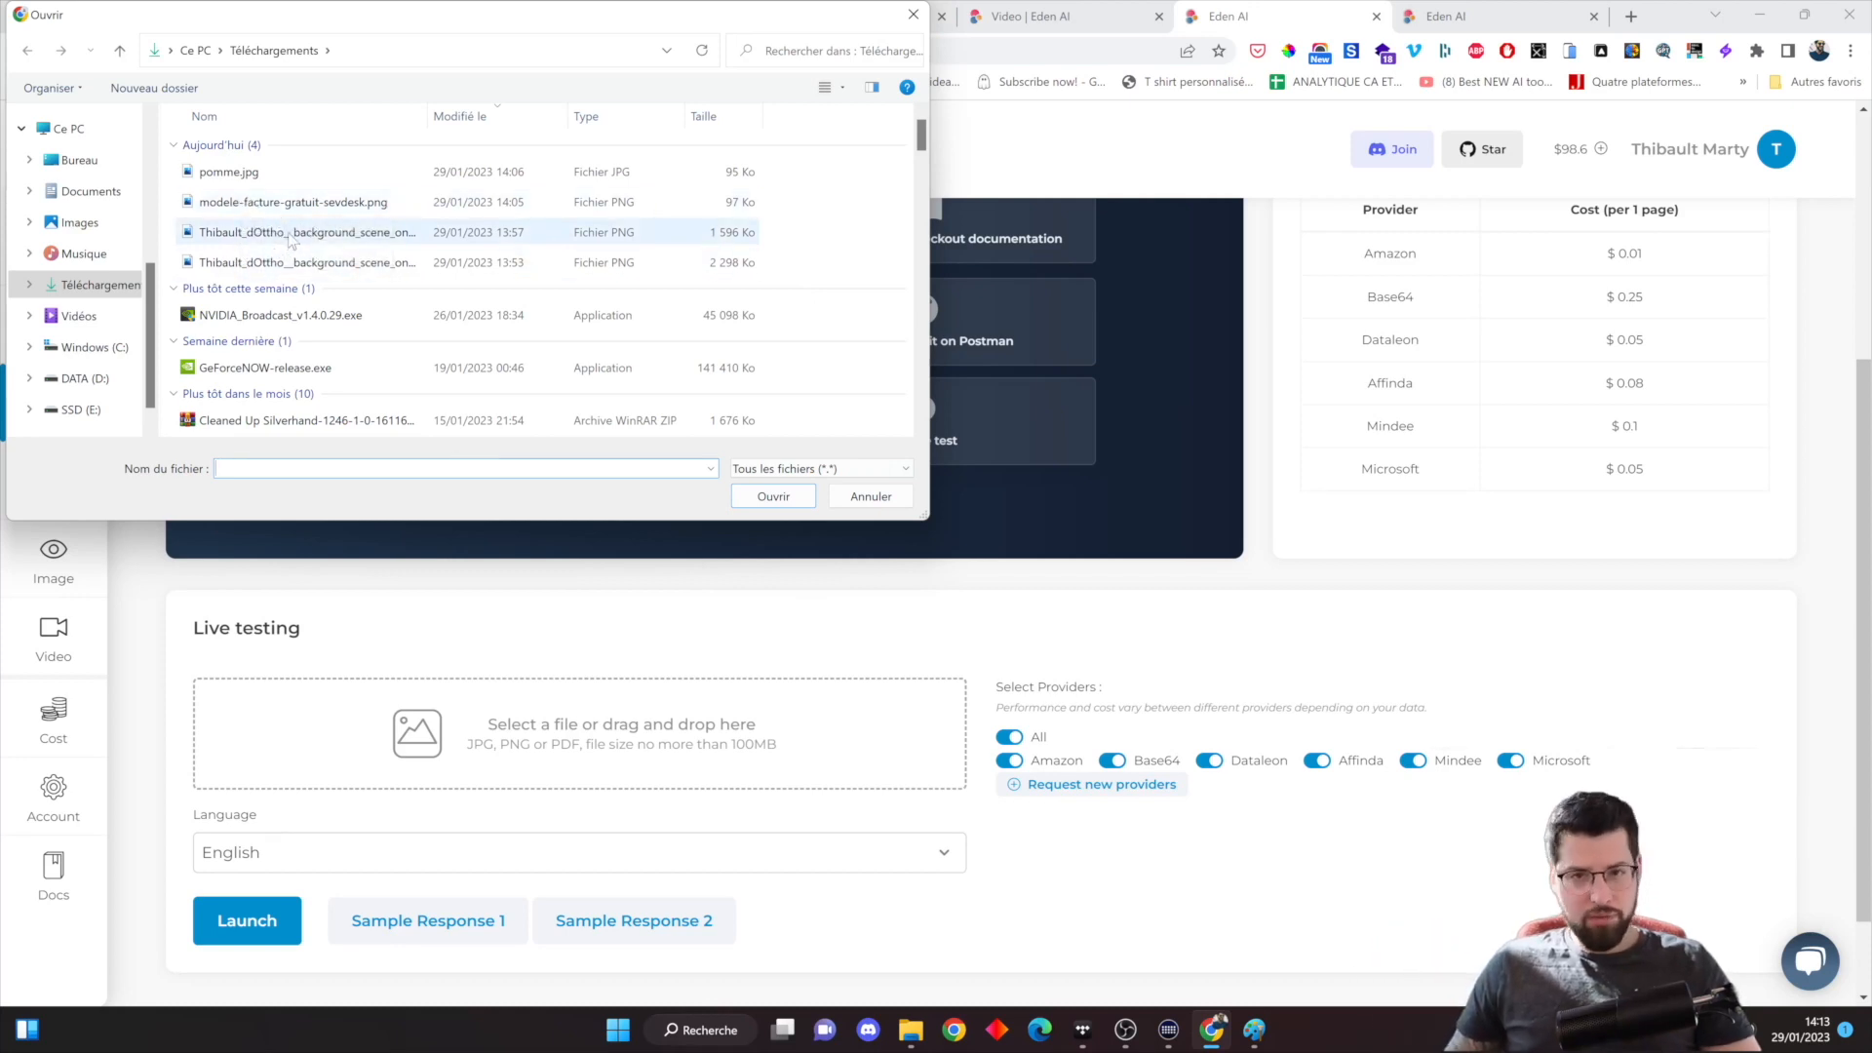
double_click(293, 202)
scroll(890, 766, "down", 2)
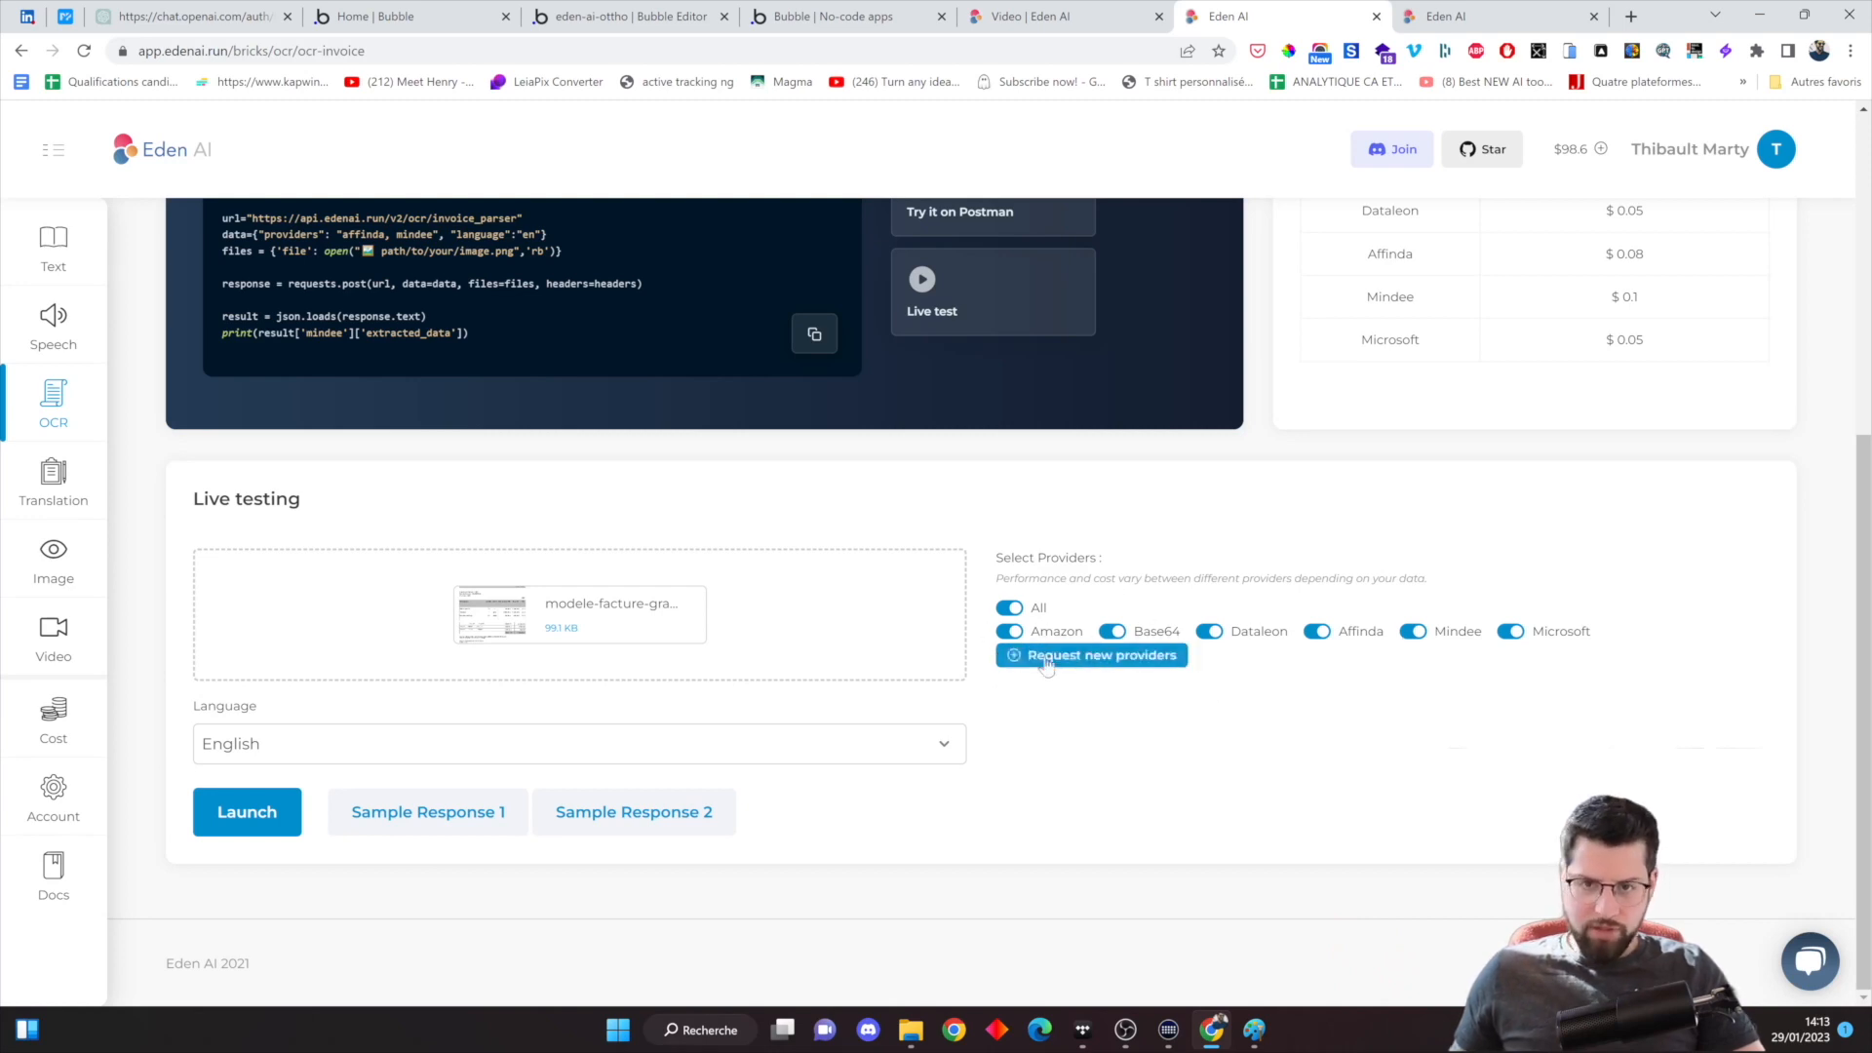
left_click(256, 745)
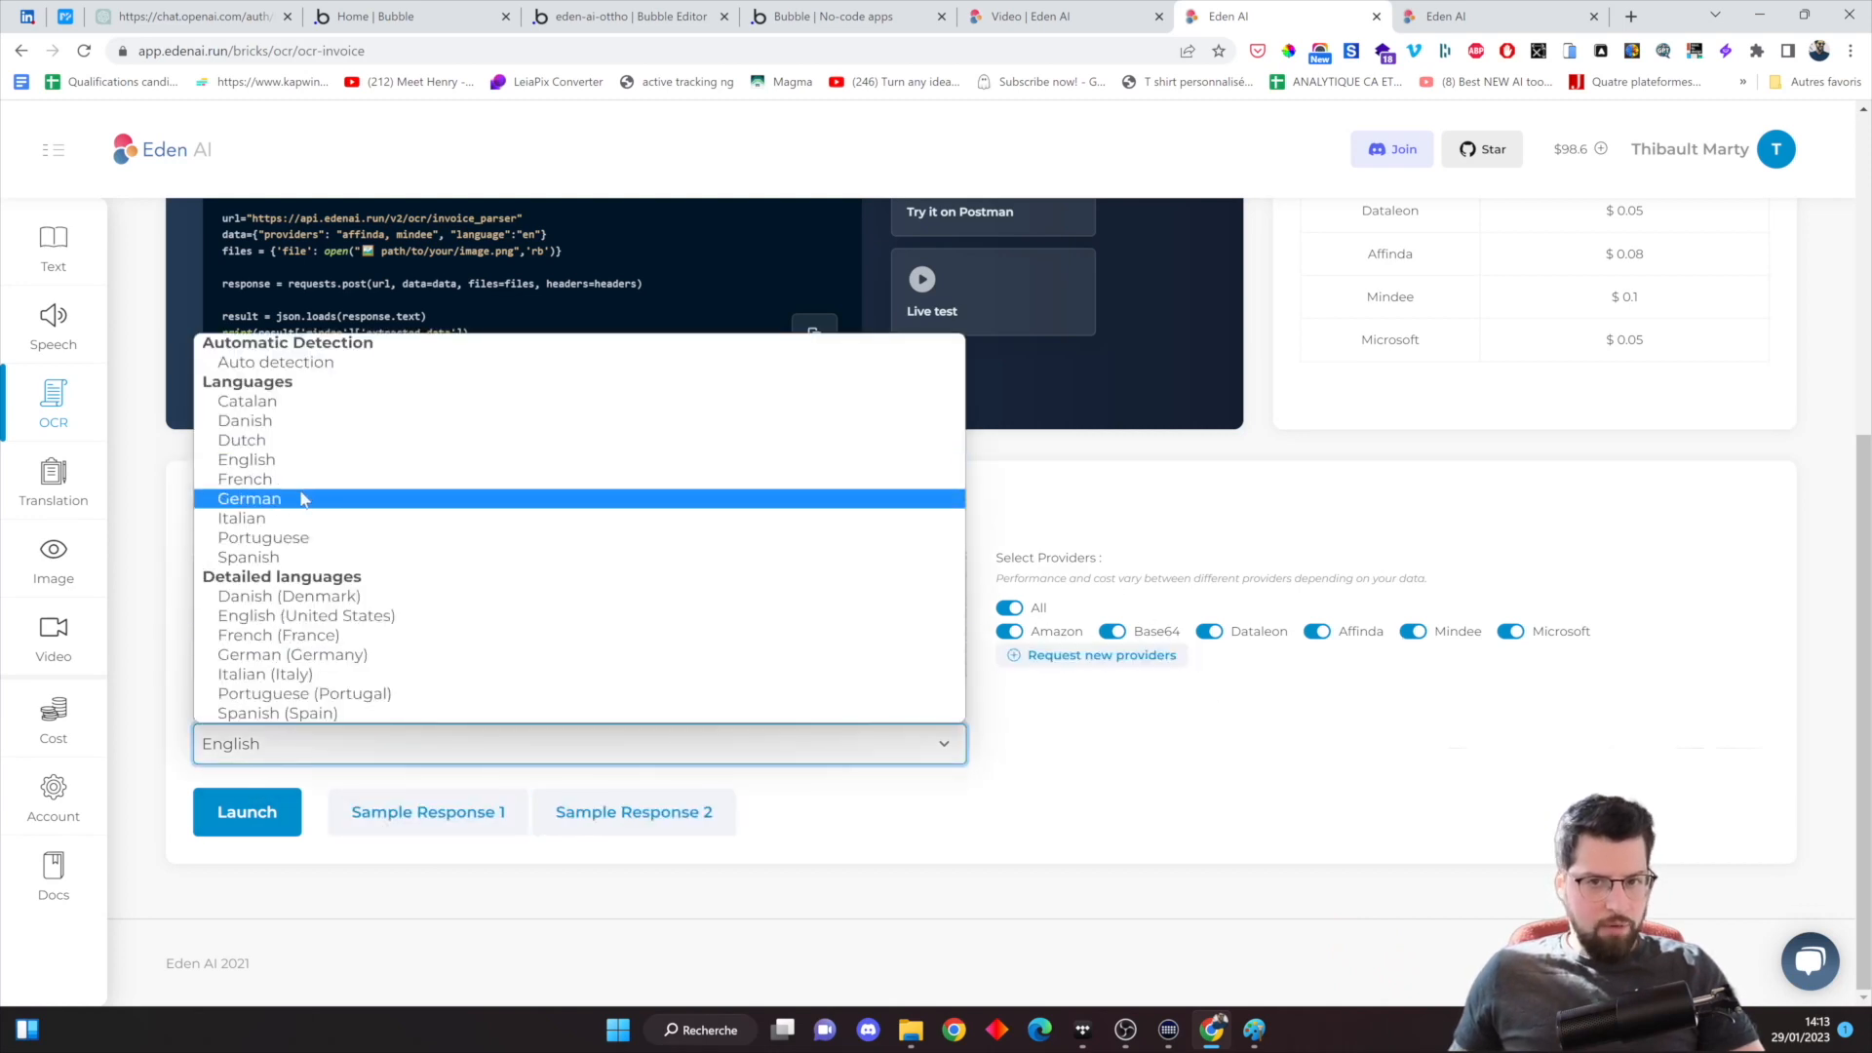
left_click(307, 482)
left_click(247, 811)
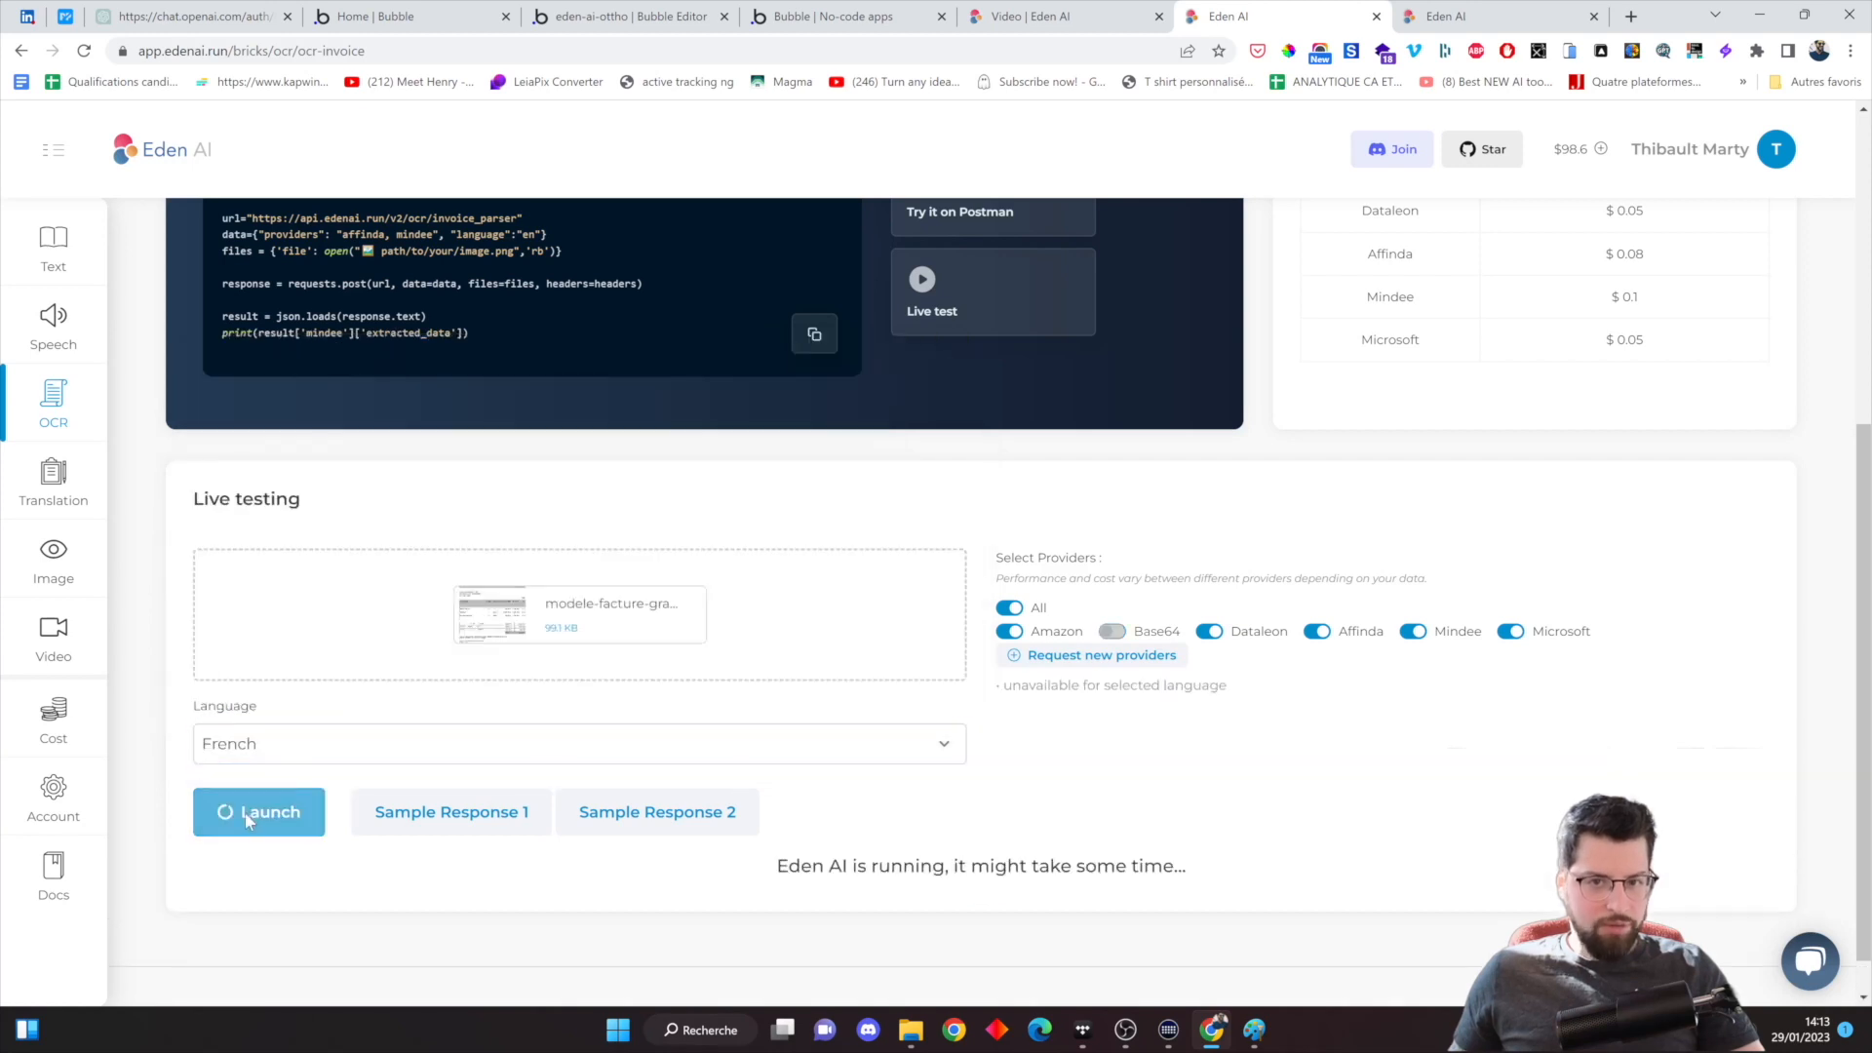
Open the Invoice Parser API documentation in a new tab and review its body parameters and responses
scroll(878, 666, "down", 1)
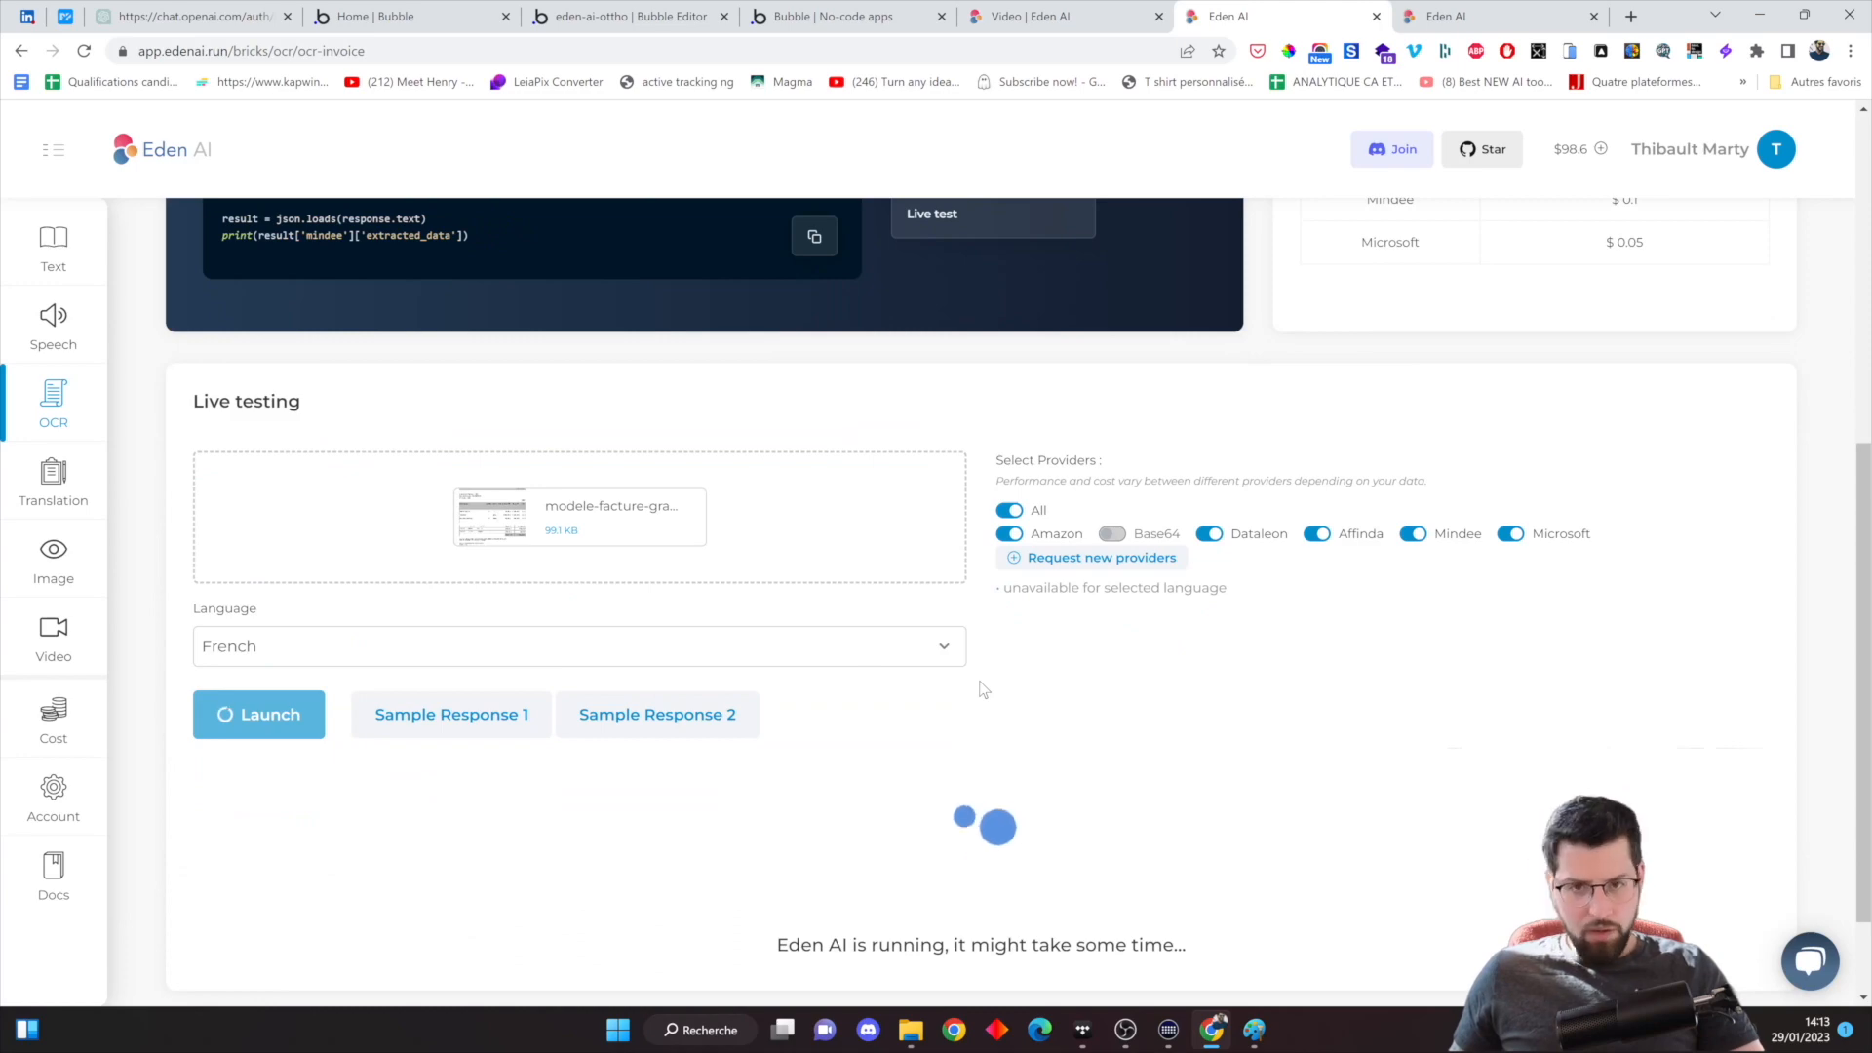
scroll(1124, 824, "up", 4)
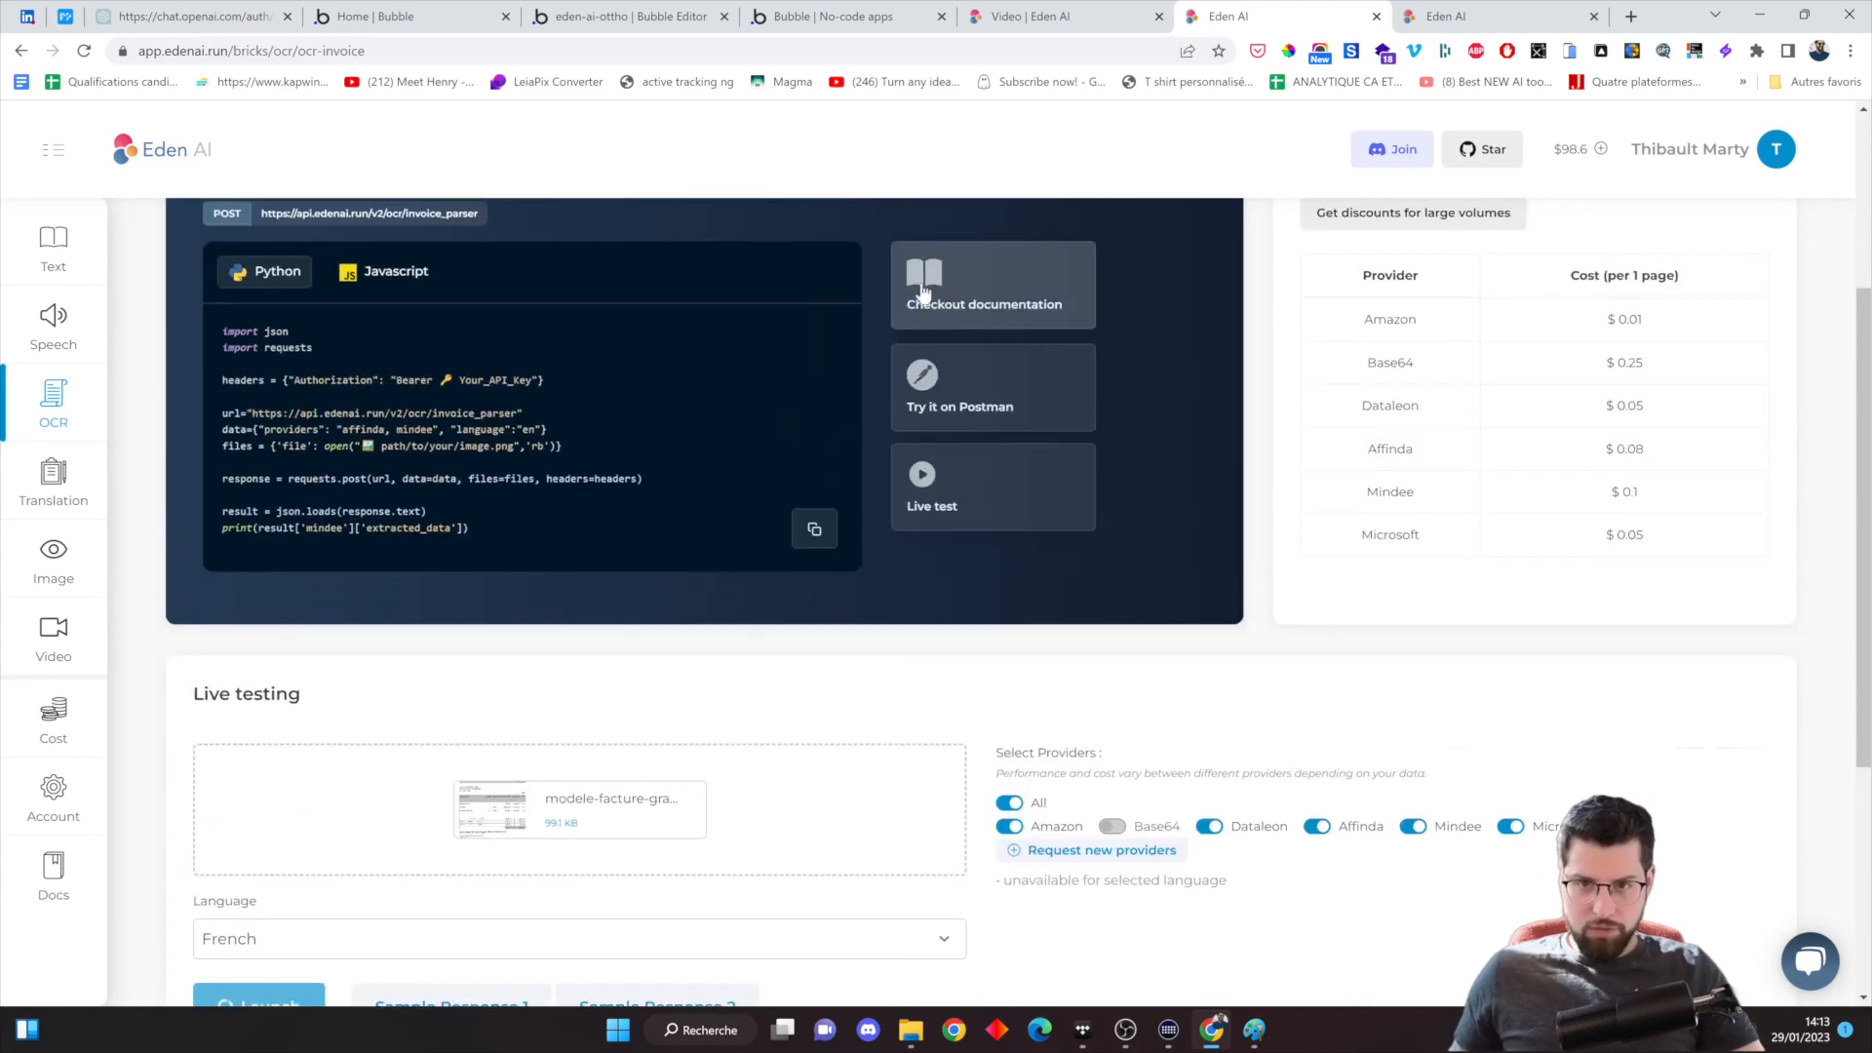
scroll(912, 734, "down", 5)
scroll(914, 733, "up", 6)
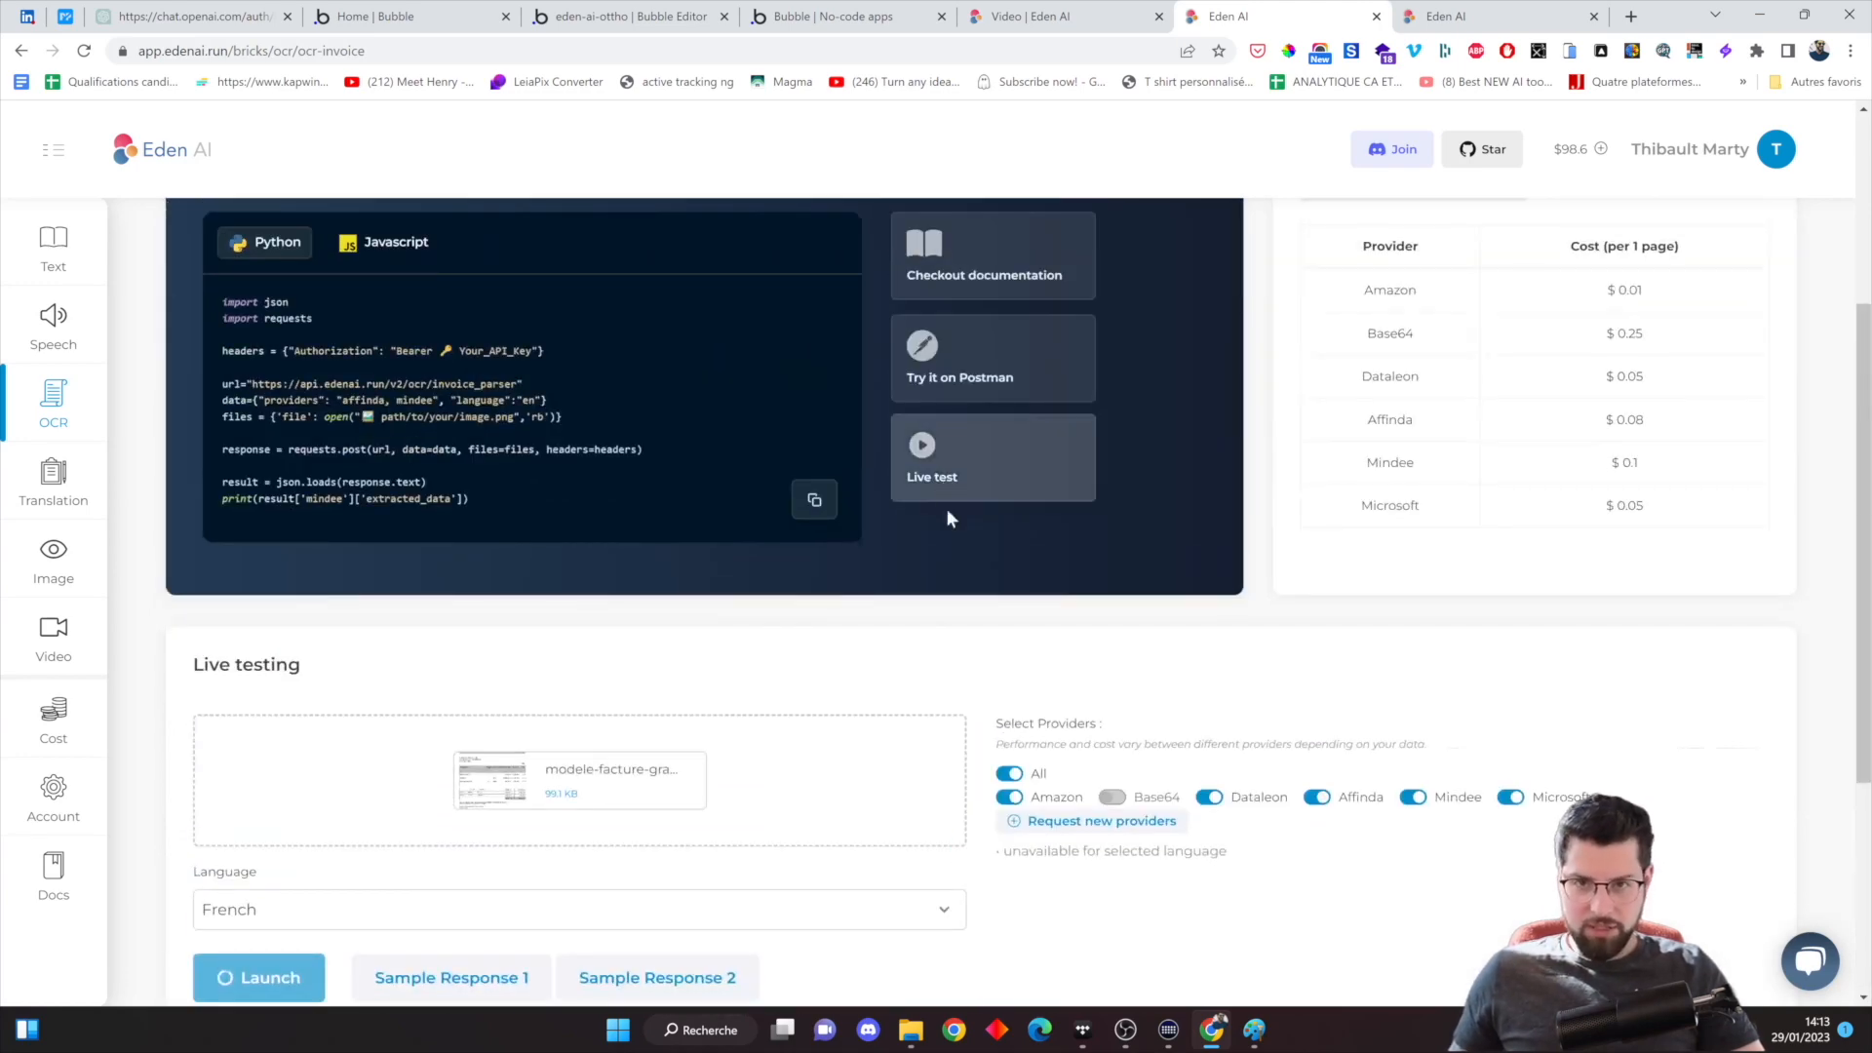
right_click(955, 441)
left_click(1017, 456)
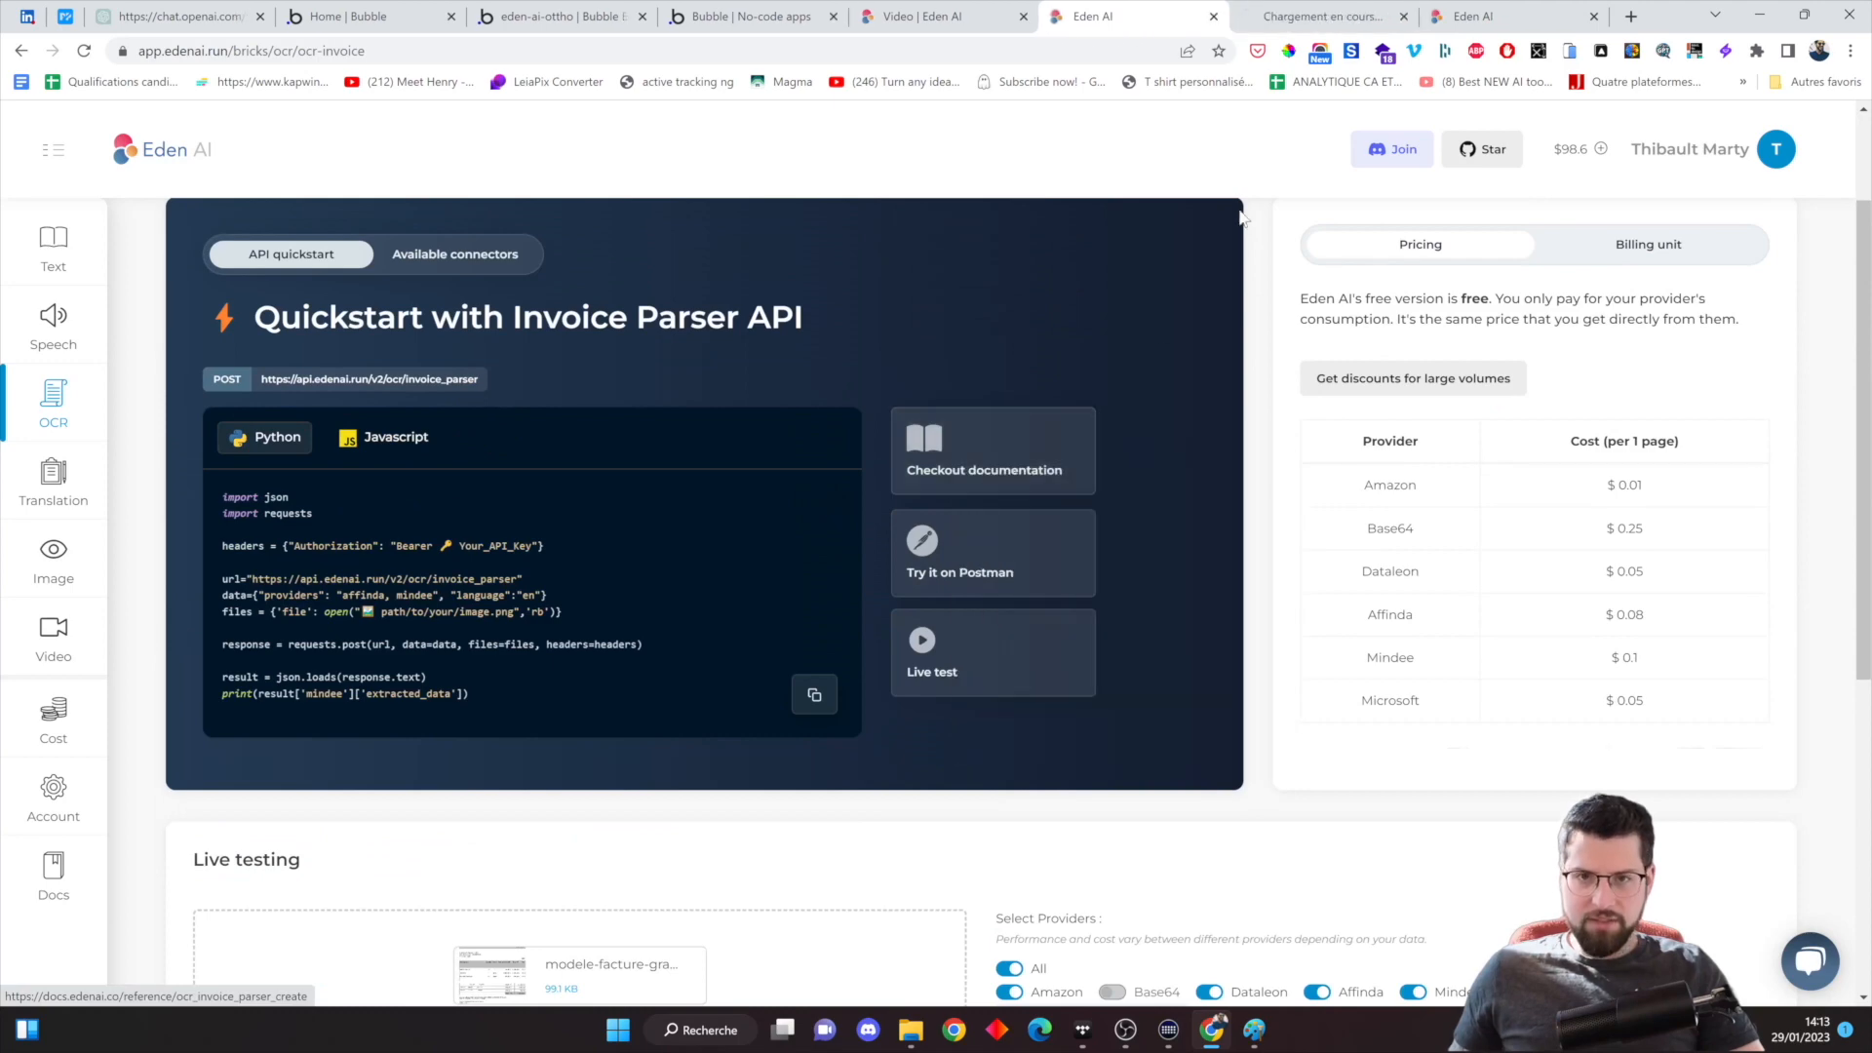
left_click(1314, 16)
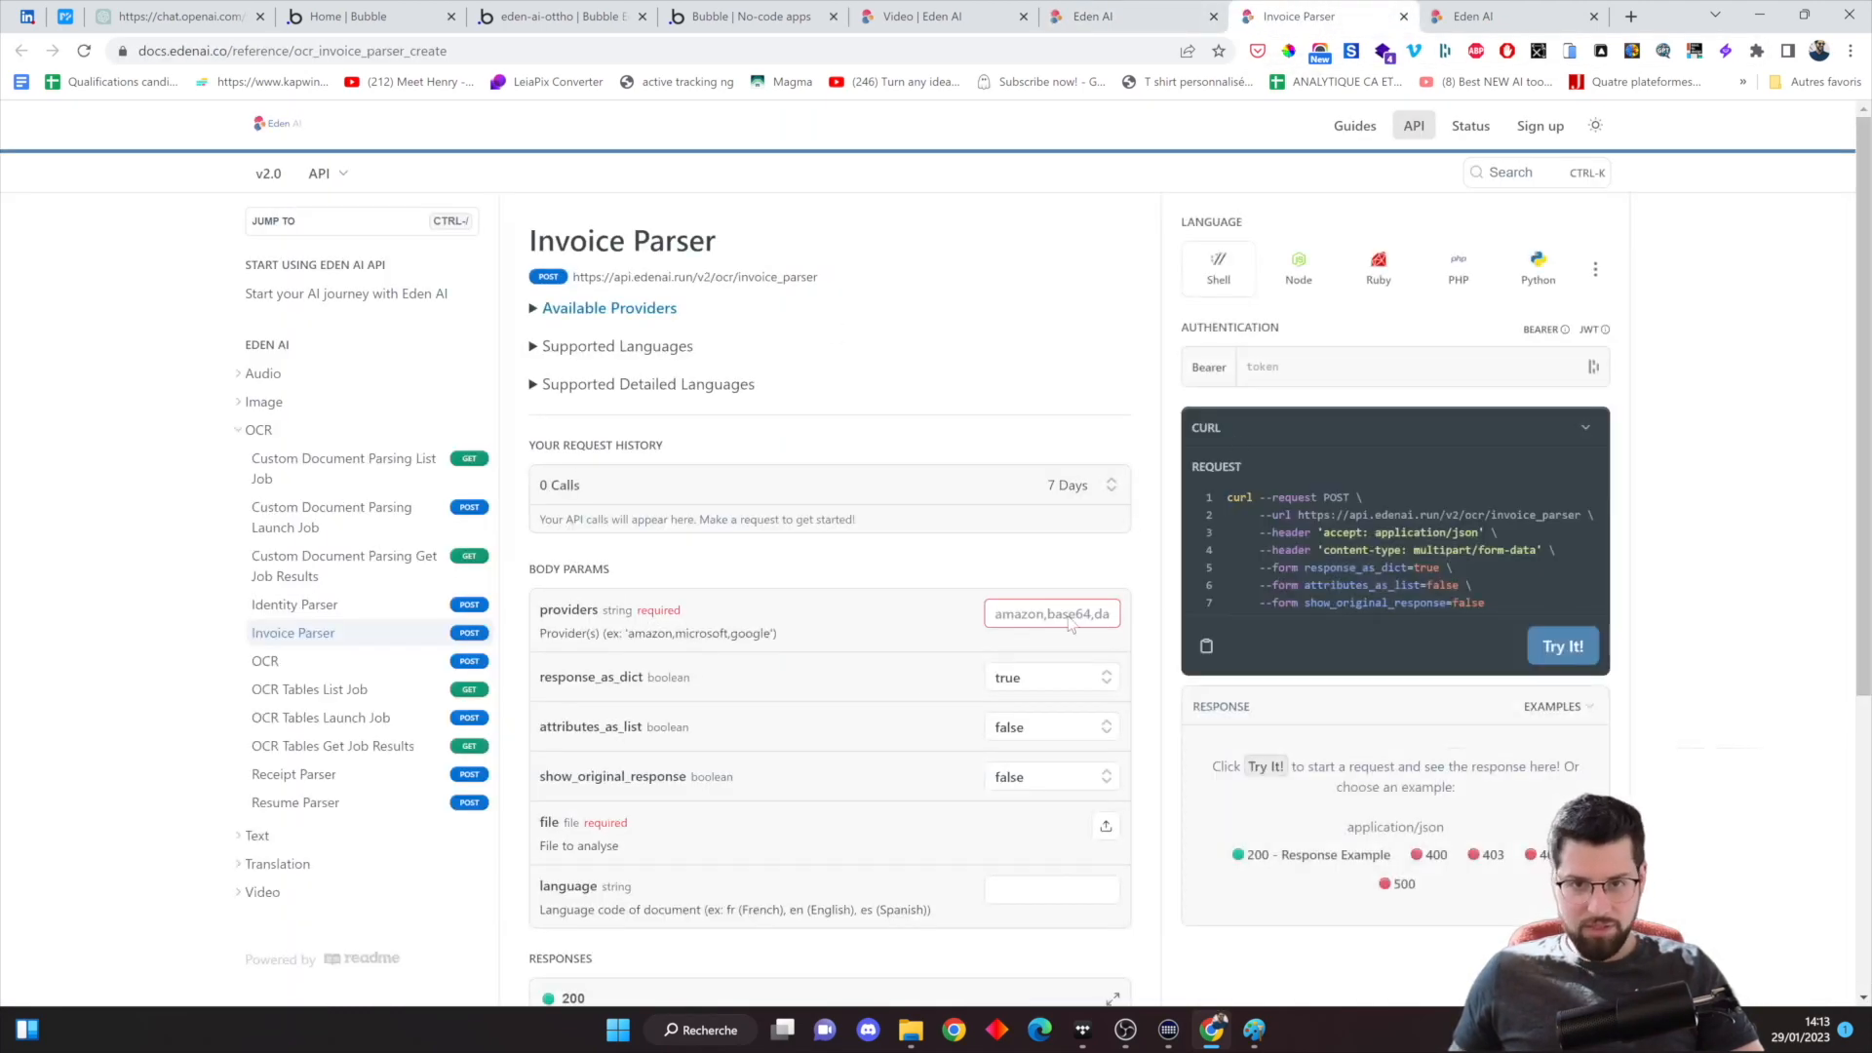
scroll(1355, 499, "down", 2)
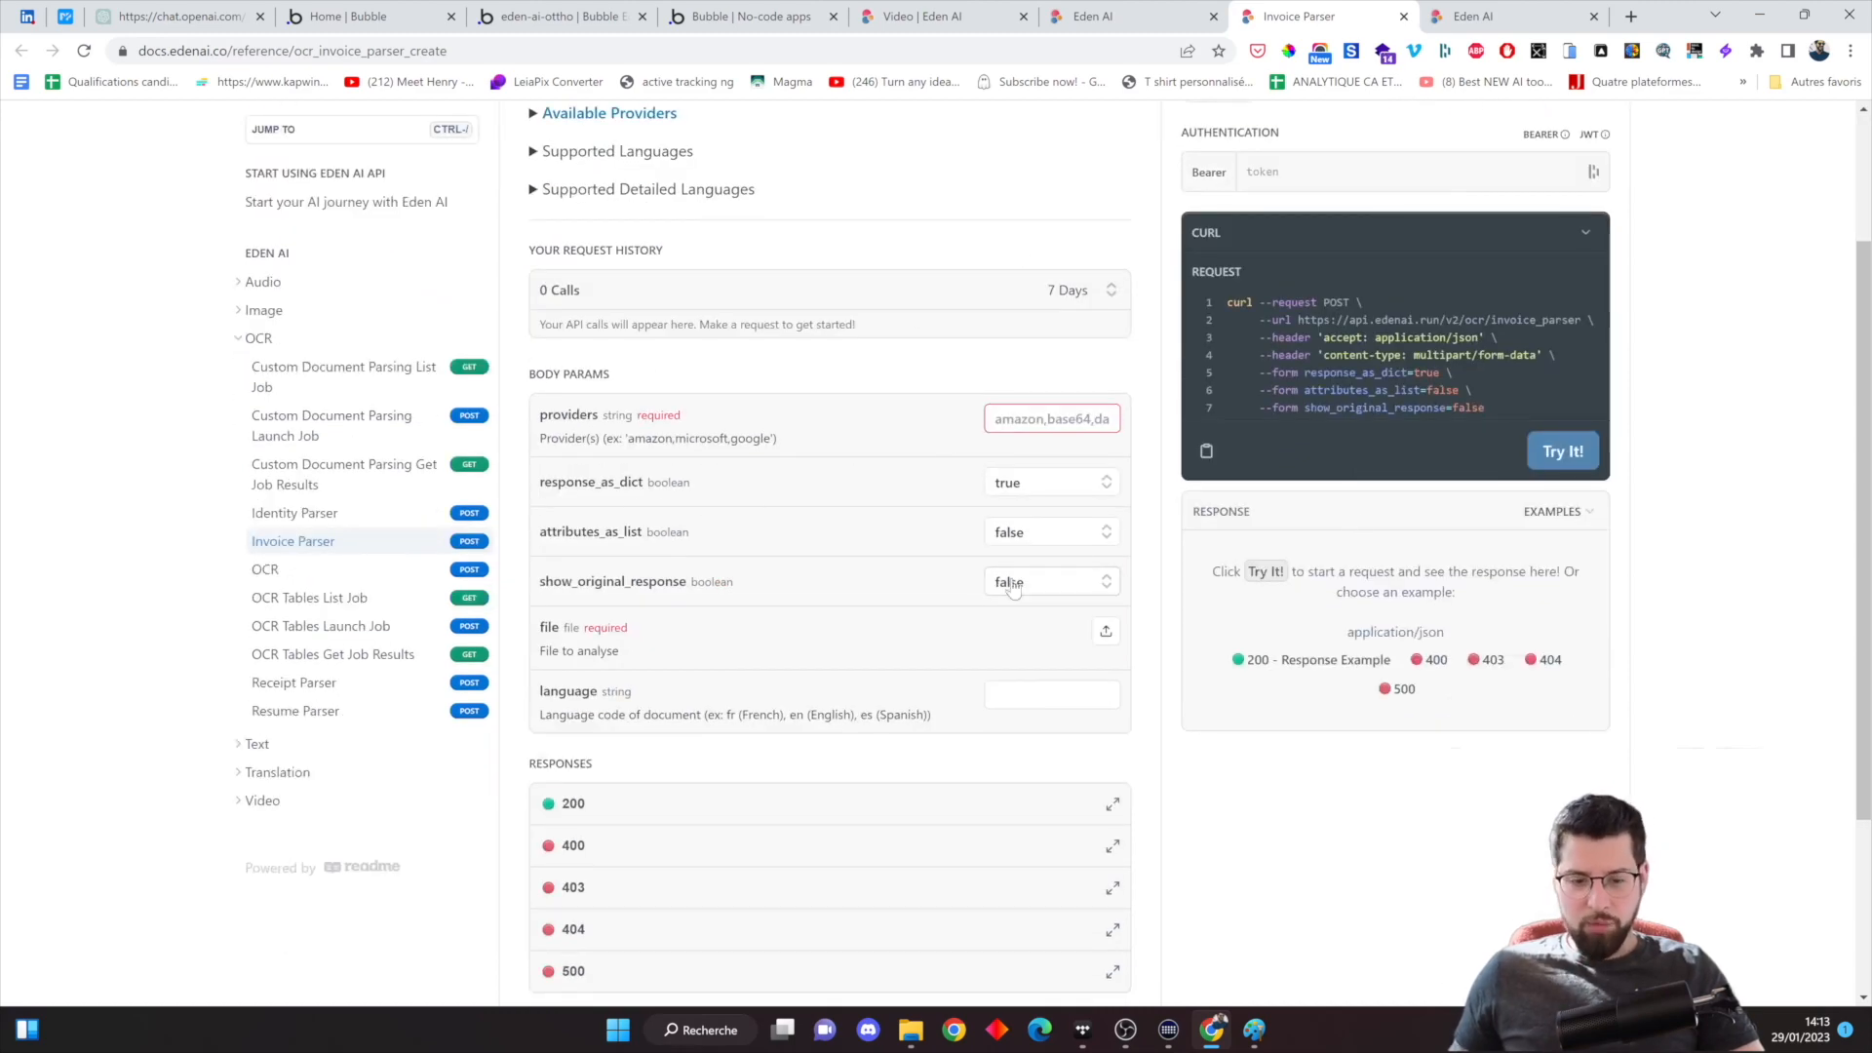
Return to the Invoice Parser live test and compare the API responses from mindee, amazon, microsoft and affinda
left_click(1122, 17)
scroll(1104, 471, "down", 10)
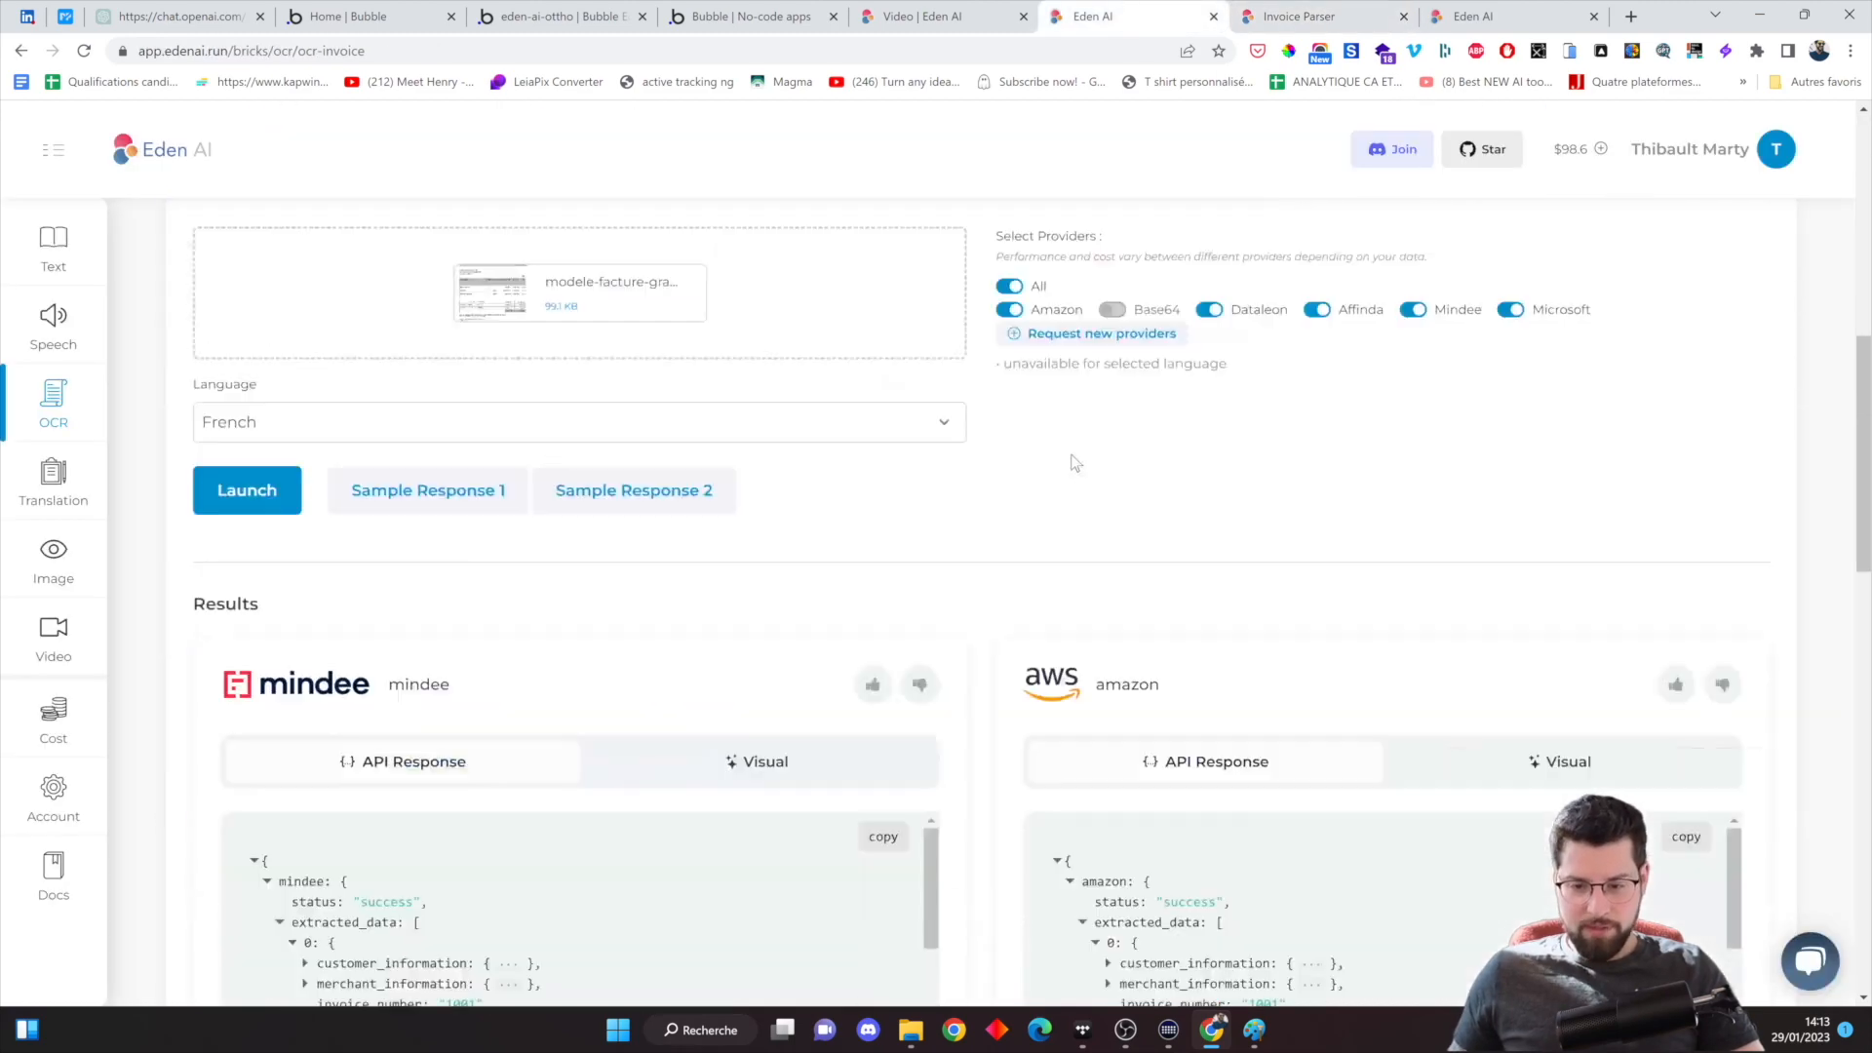
scroll(1105, 471, "up", 1)
scroll(1105, 471, "down", 5)
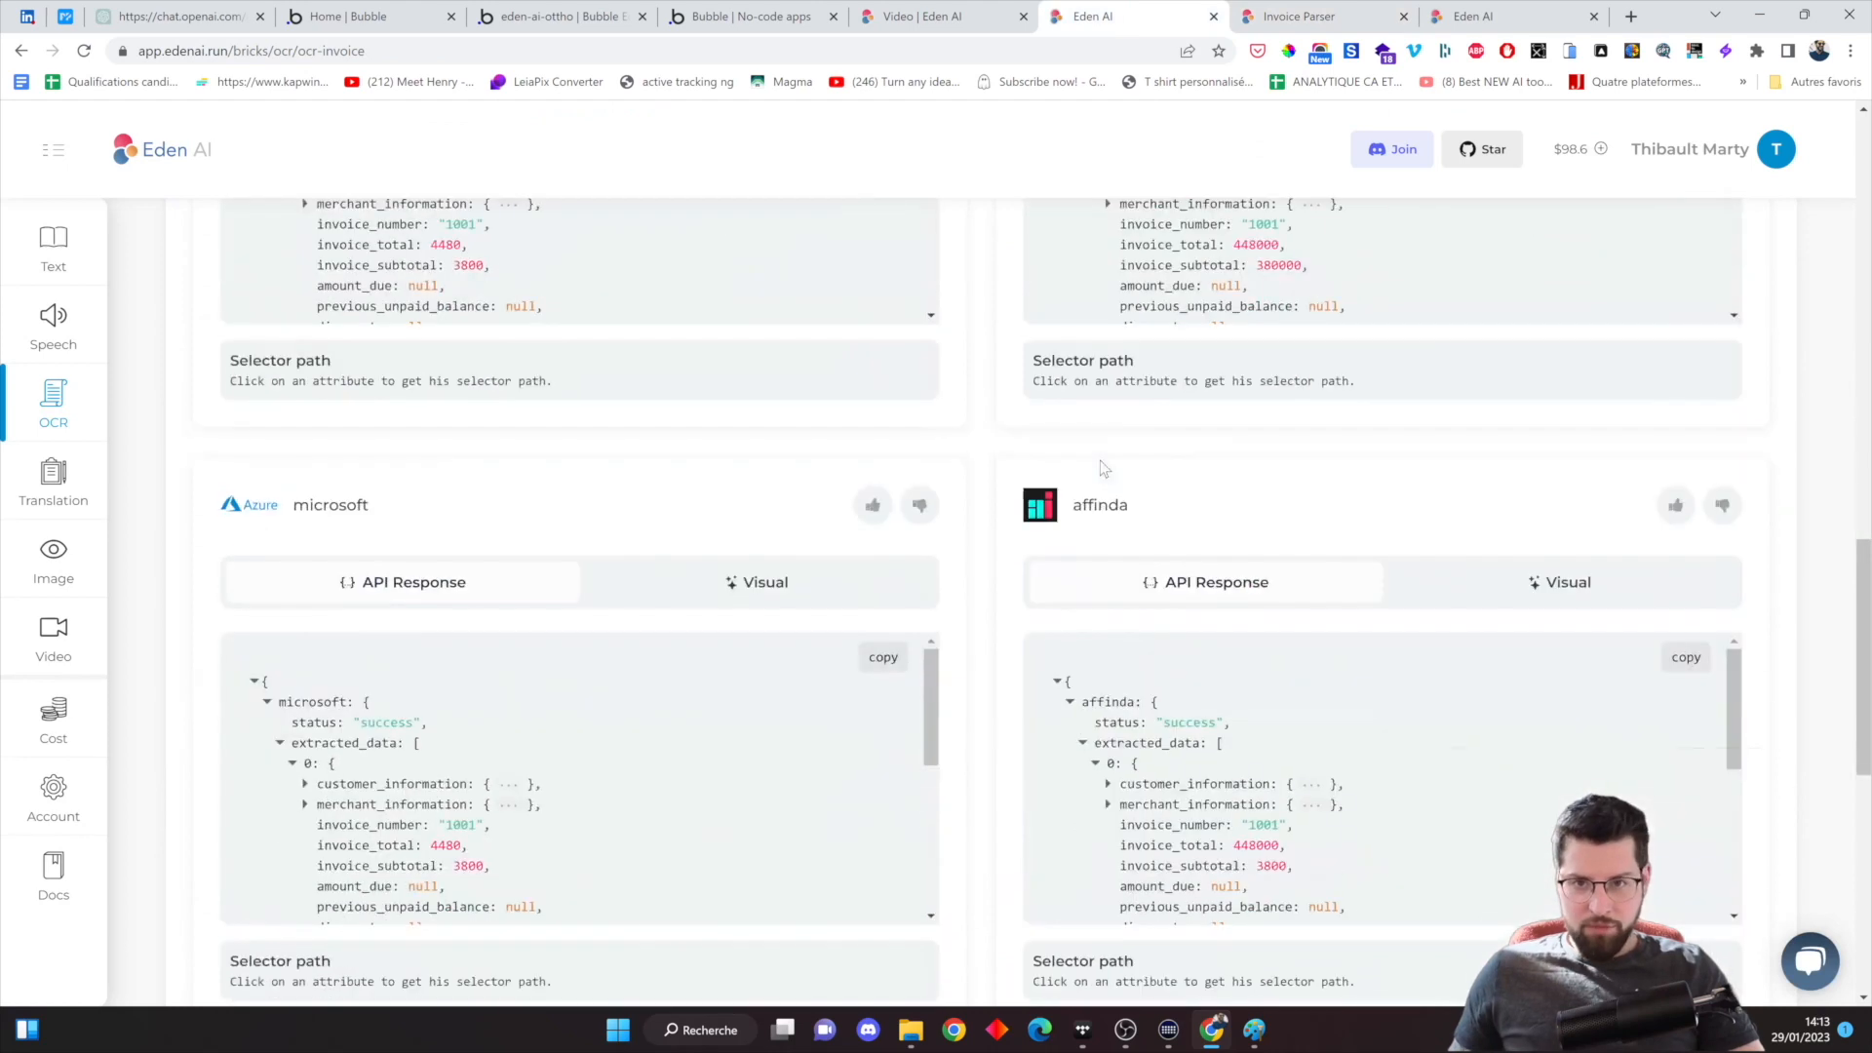
scroll(1100, 460, "up", 1)
scroll(1101, 469, "up", 3)
scroll(1098, 470, "down", 2)
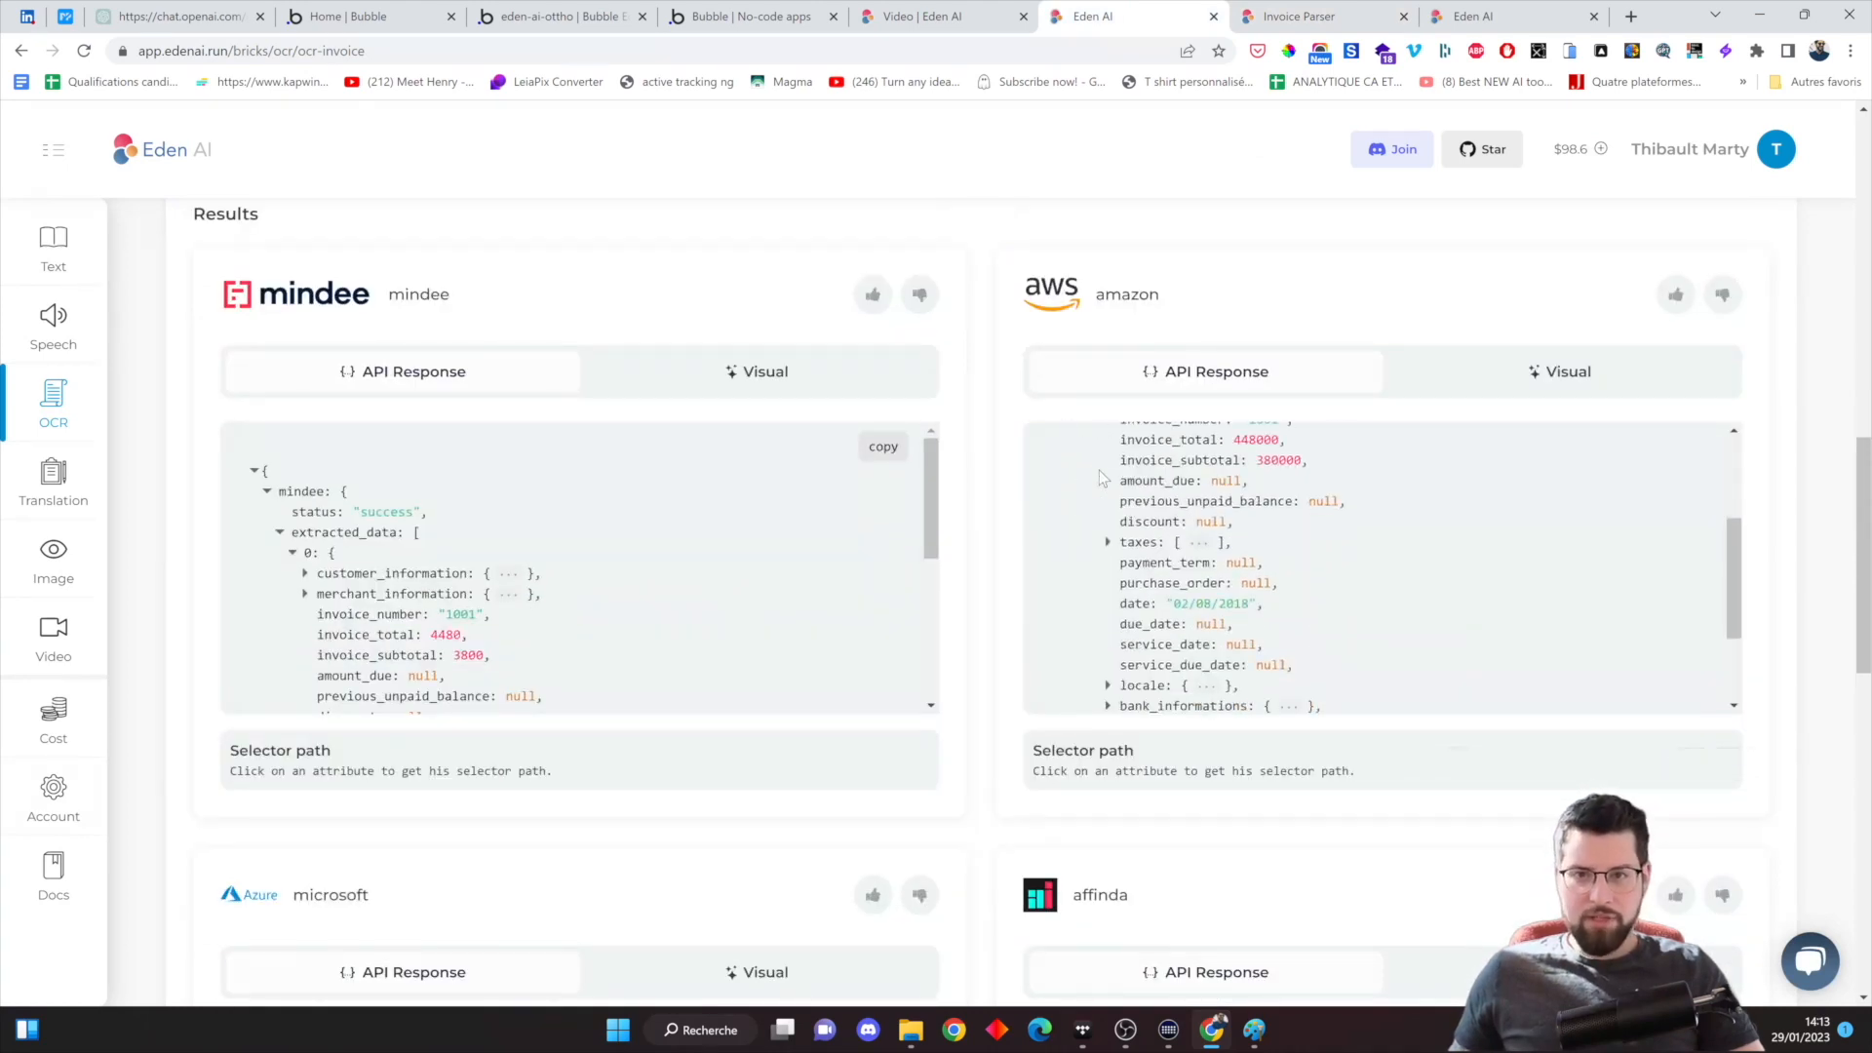
Switch the Invoice Parser results to the visual view and compare the extracted invoice fields across all providers, including dataleon and eden-ai
scroll(863, 530, "up", 2)
scroll(542, 817, "down", 4)
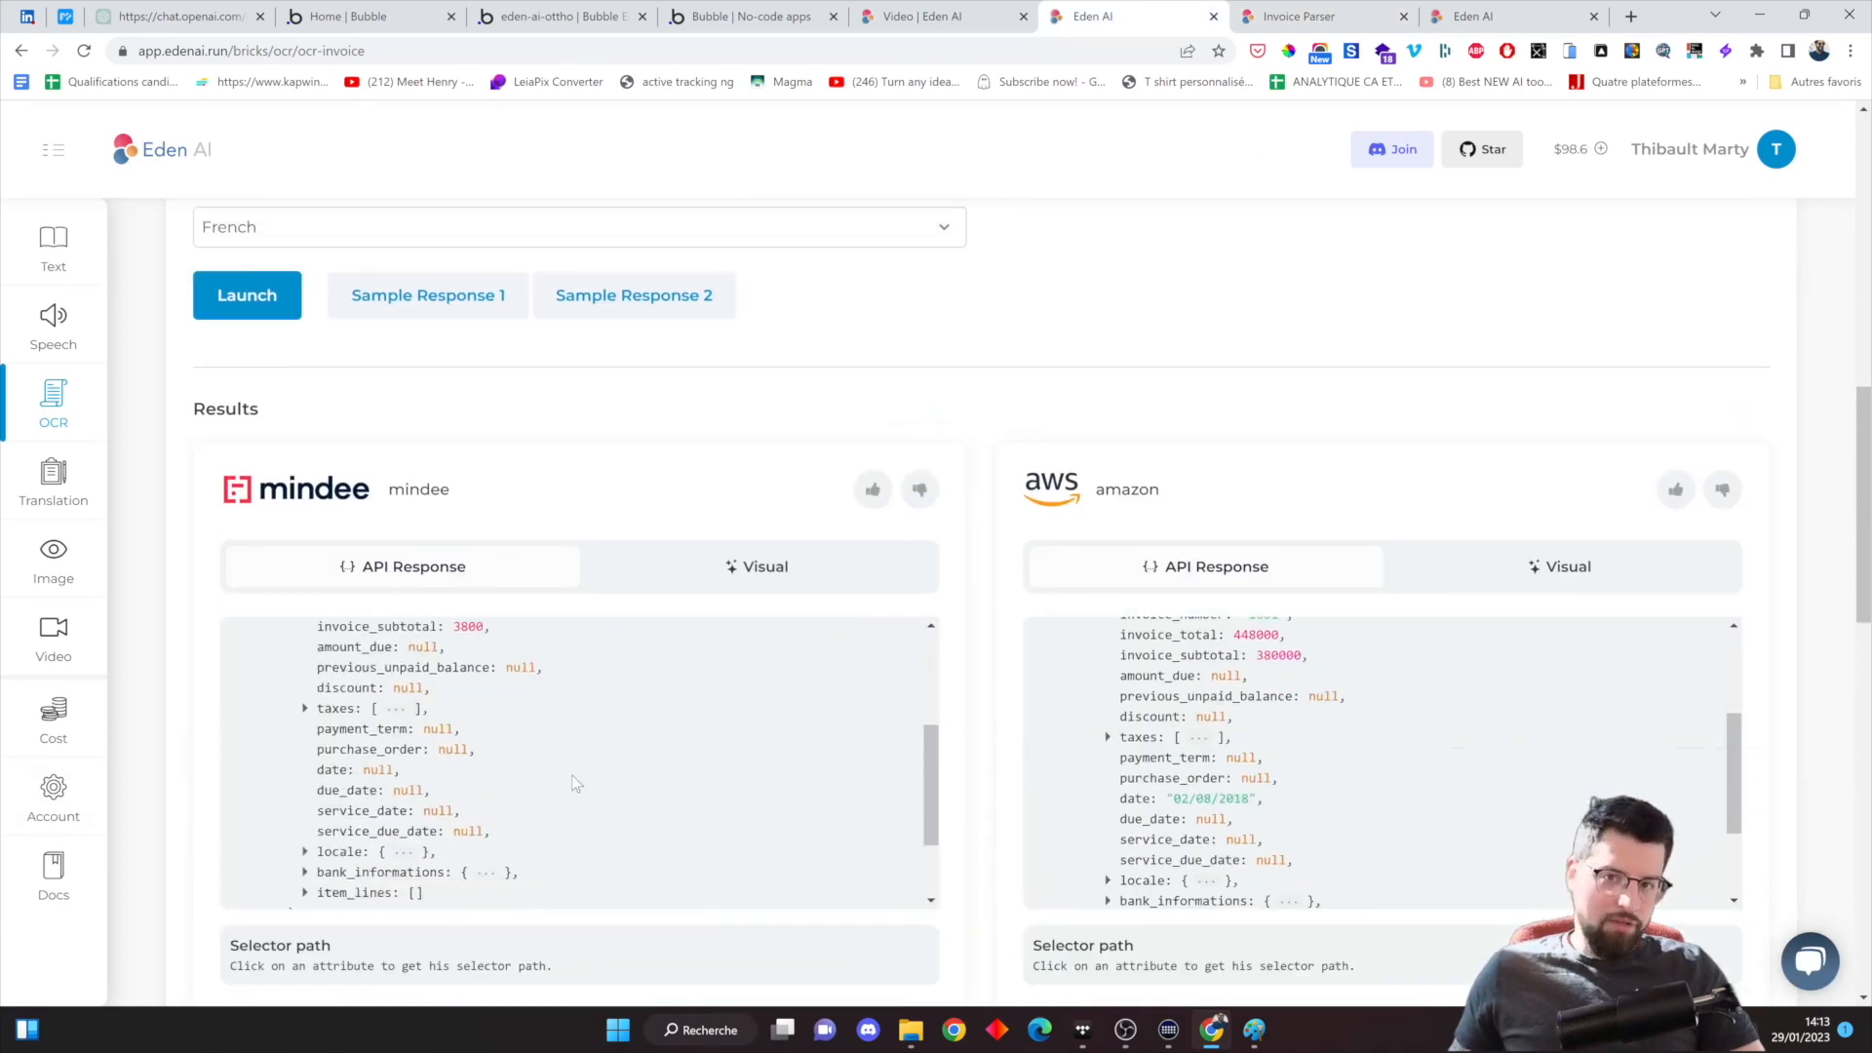
left_click(807, 588)
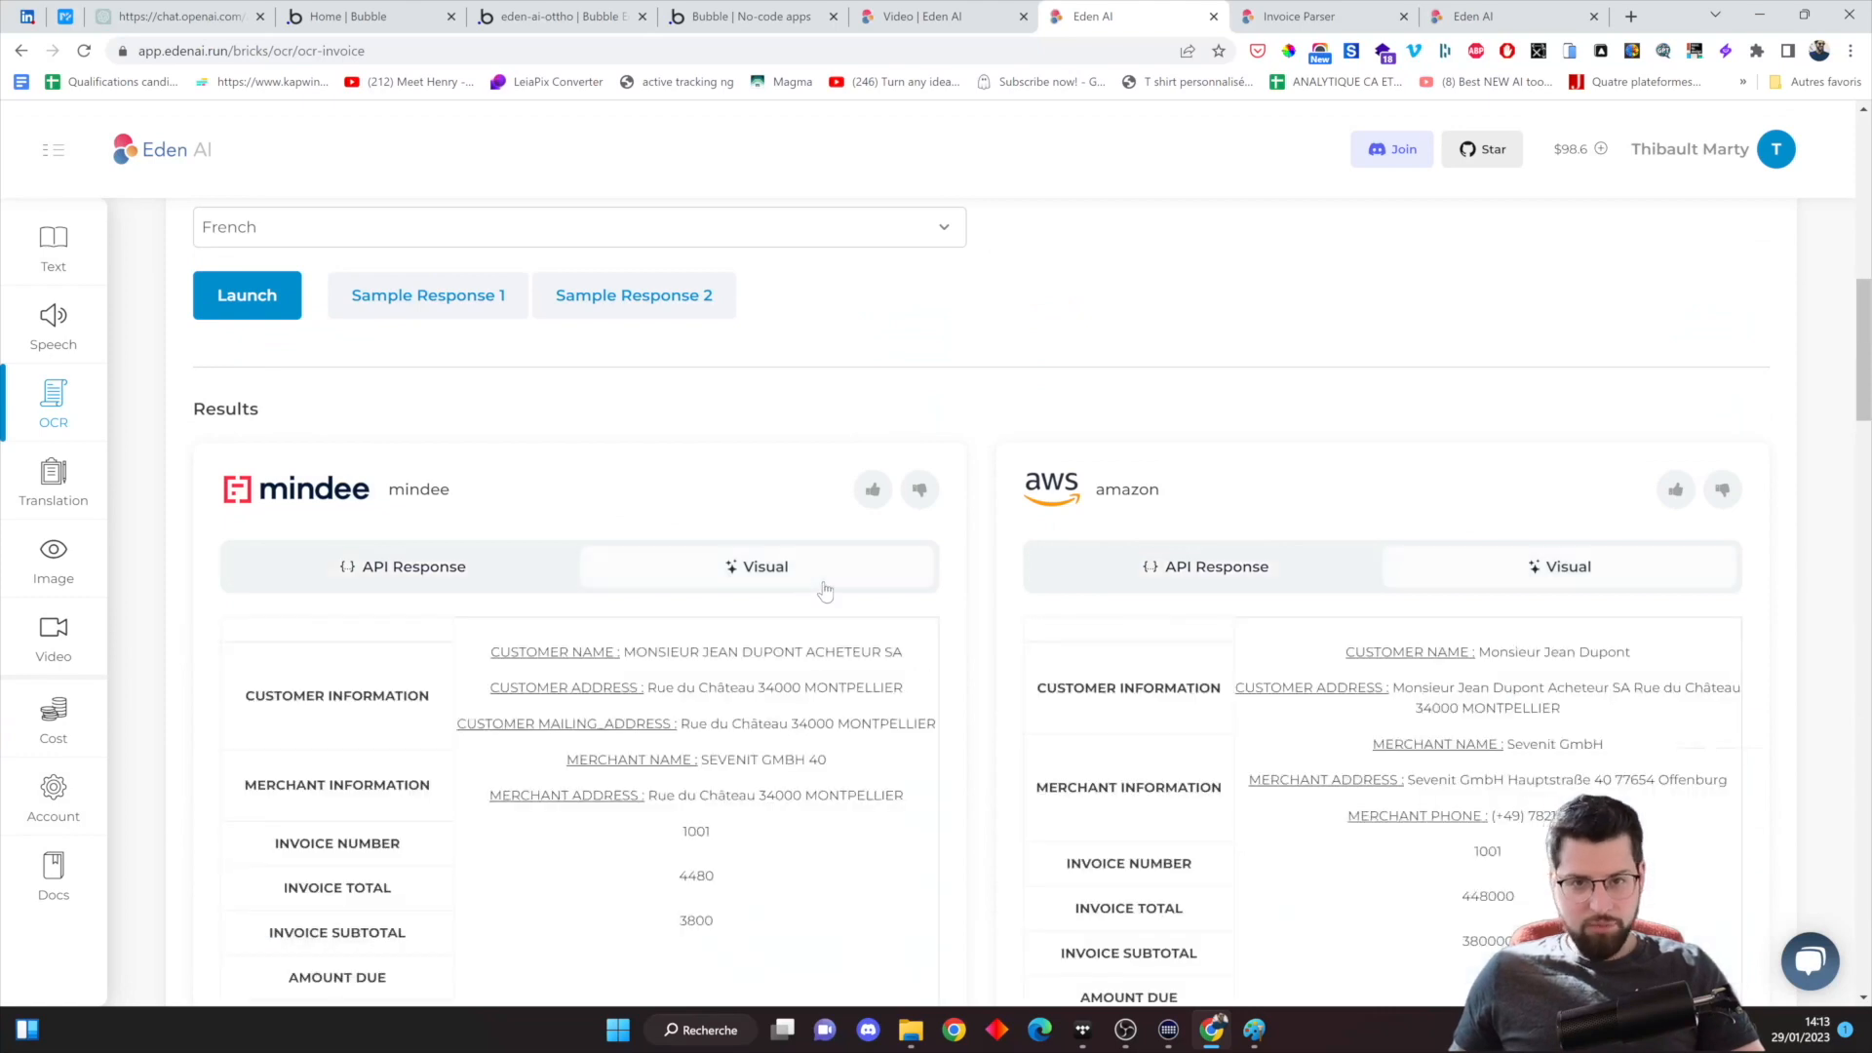
scroll(1321, 556, "down", 2)
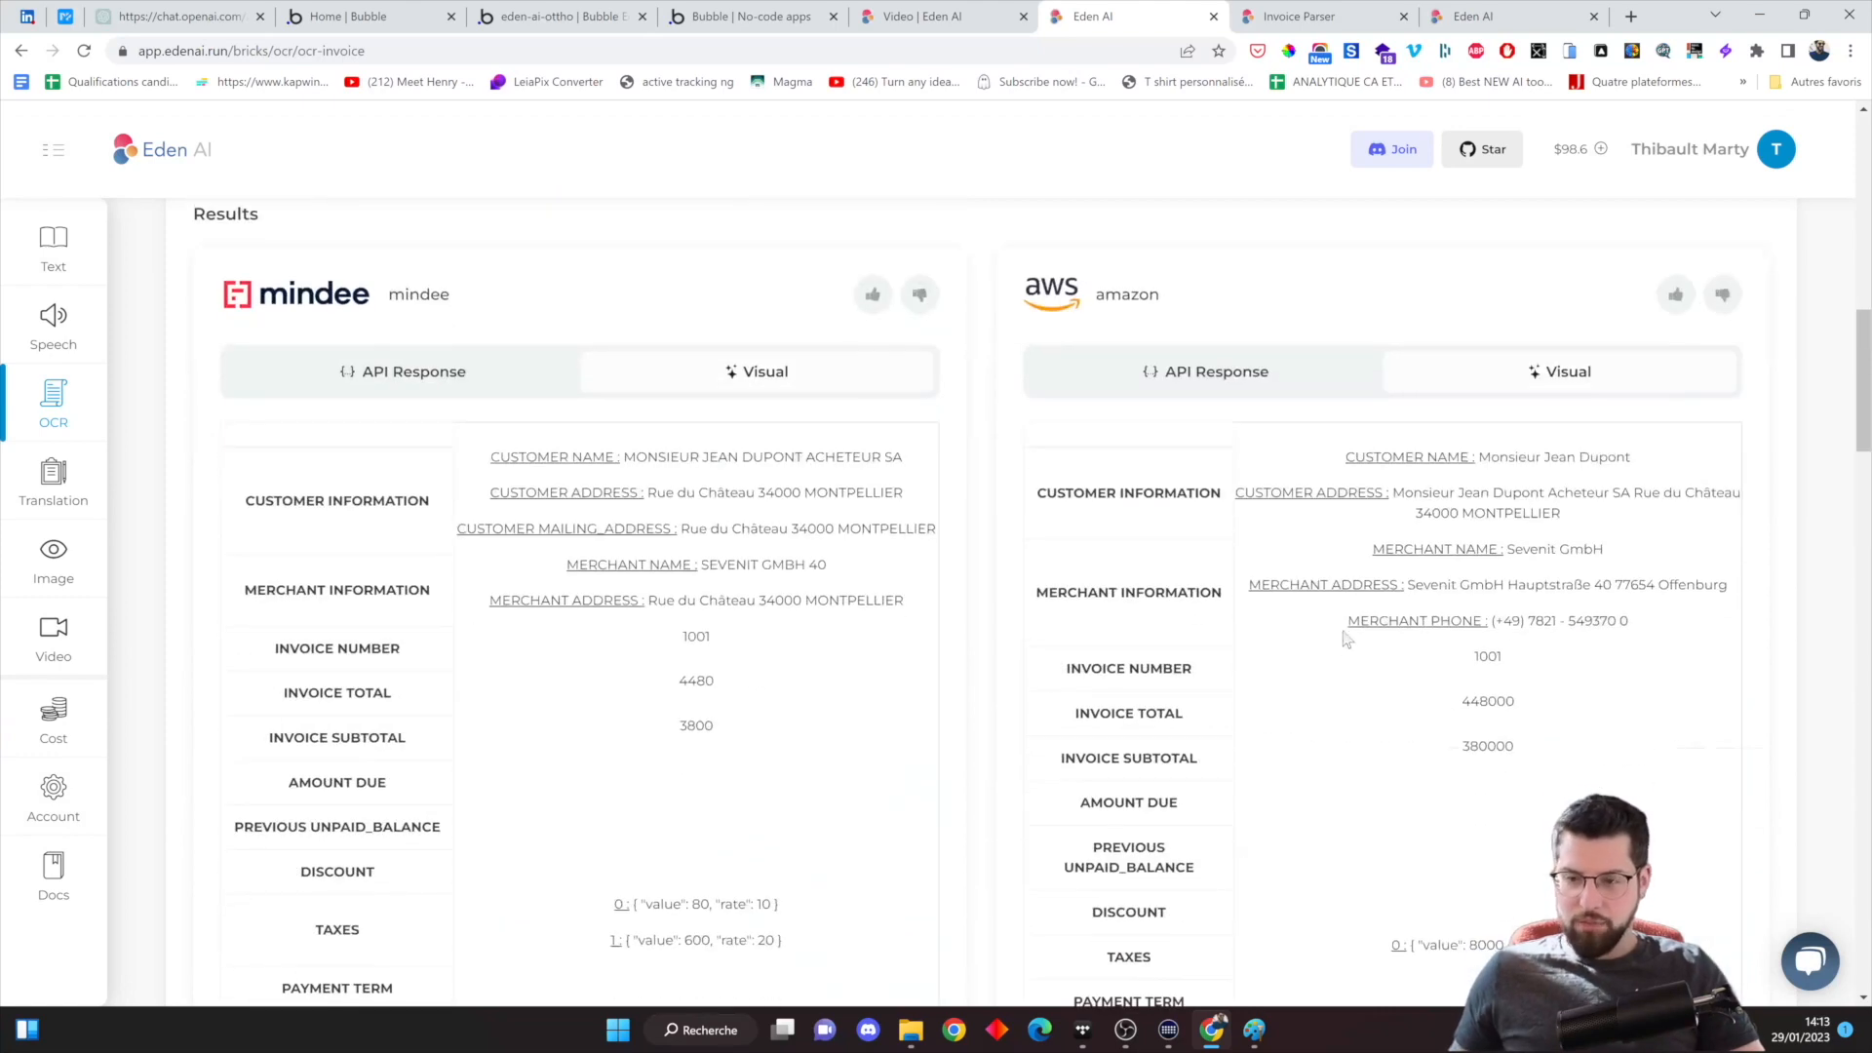
scroll(1454, 610, "down", 2)
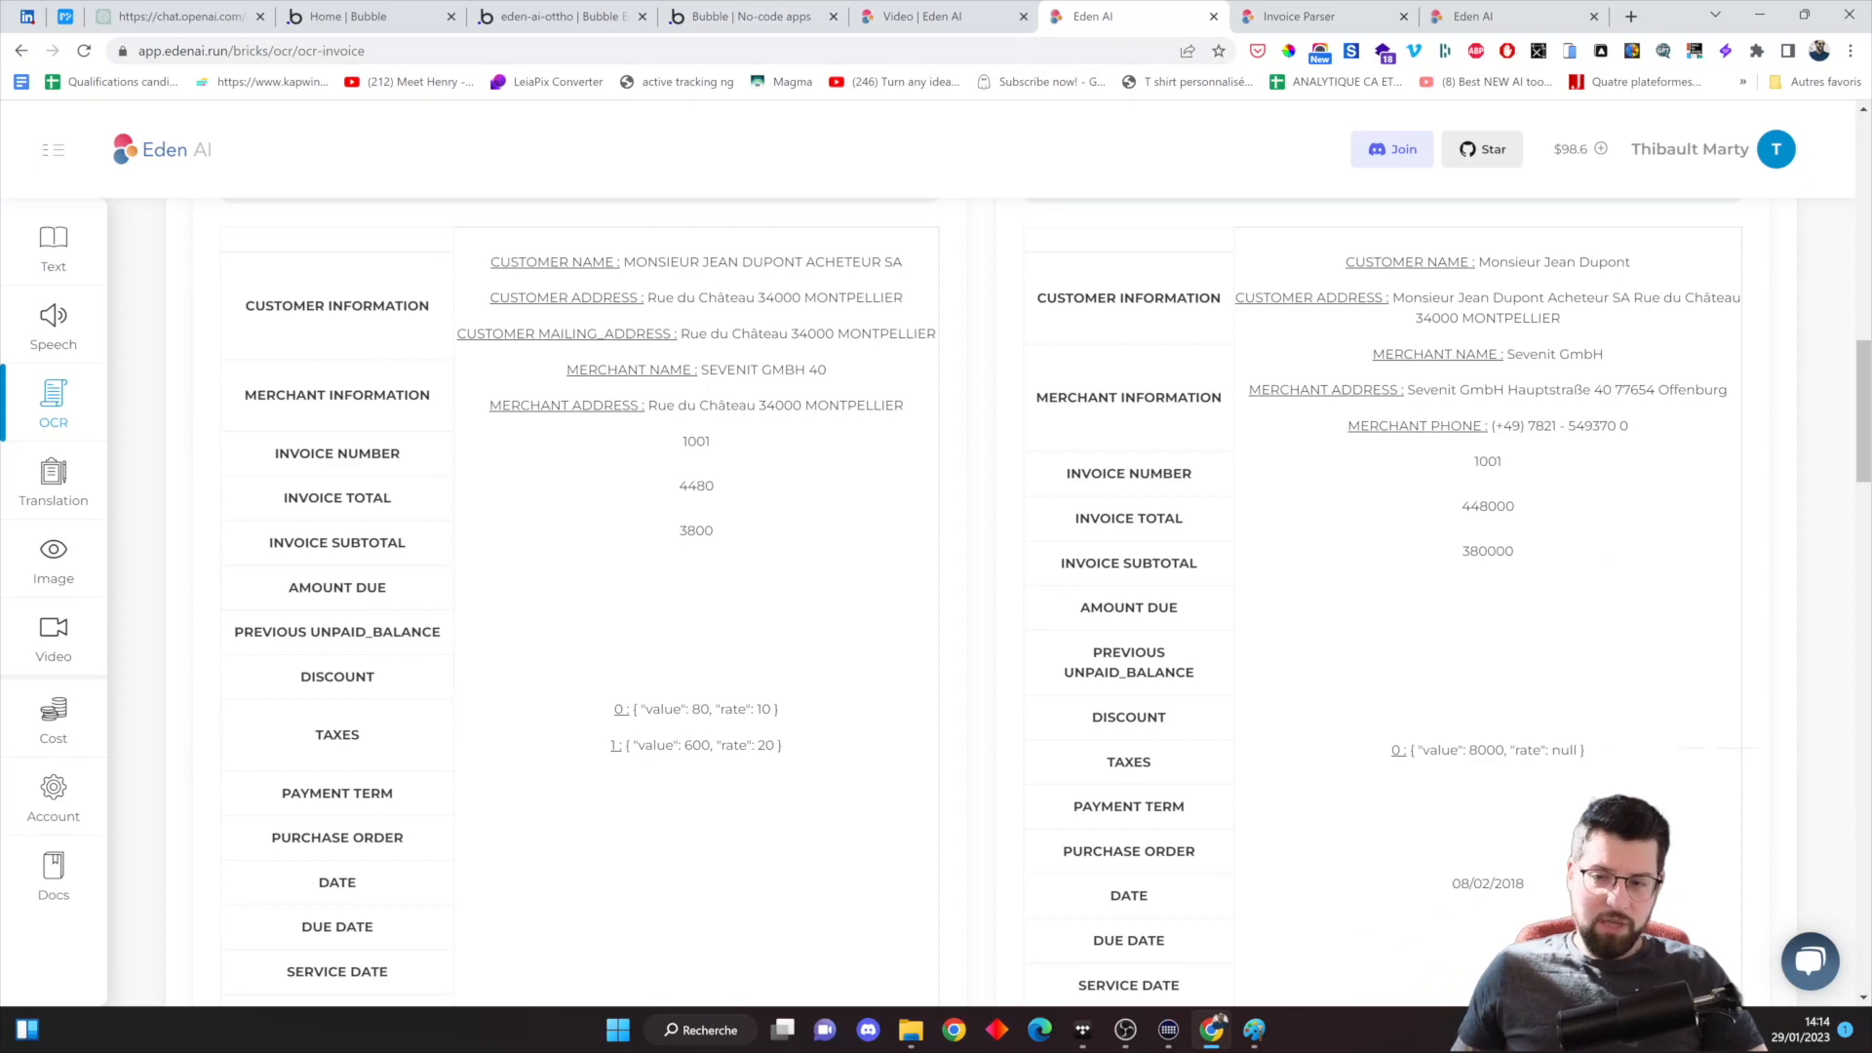
scroll(1433, 523, "down", 7)
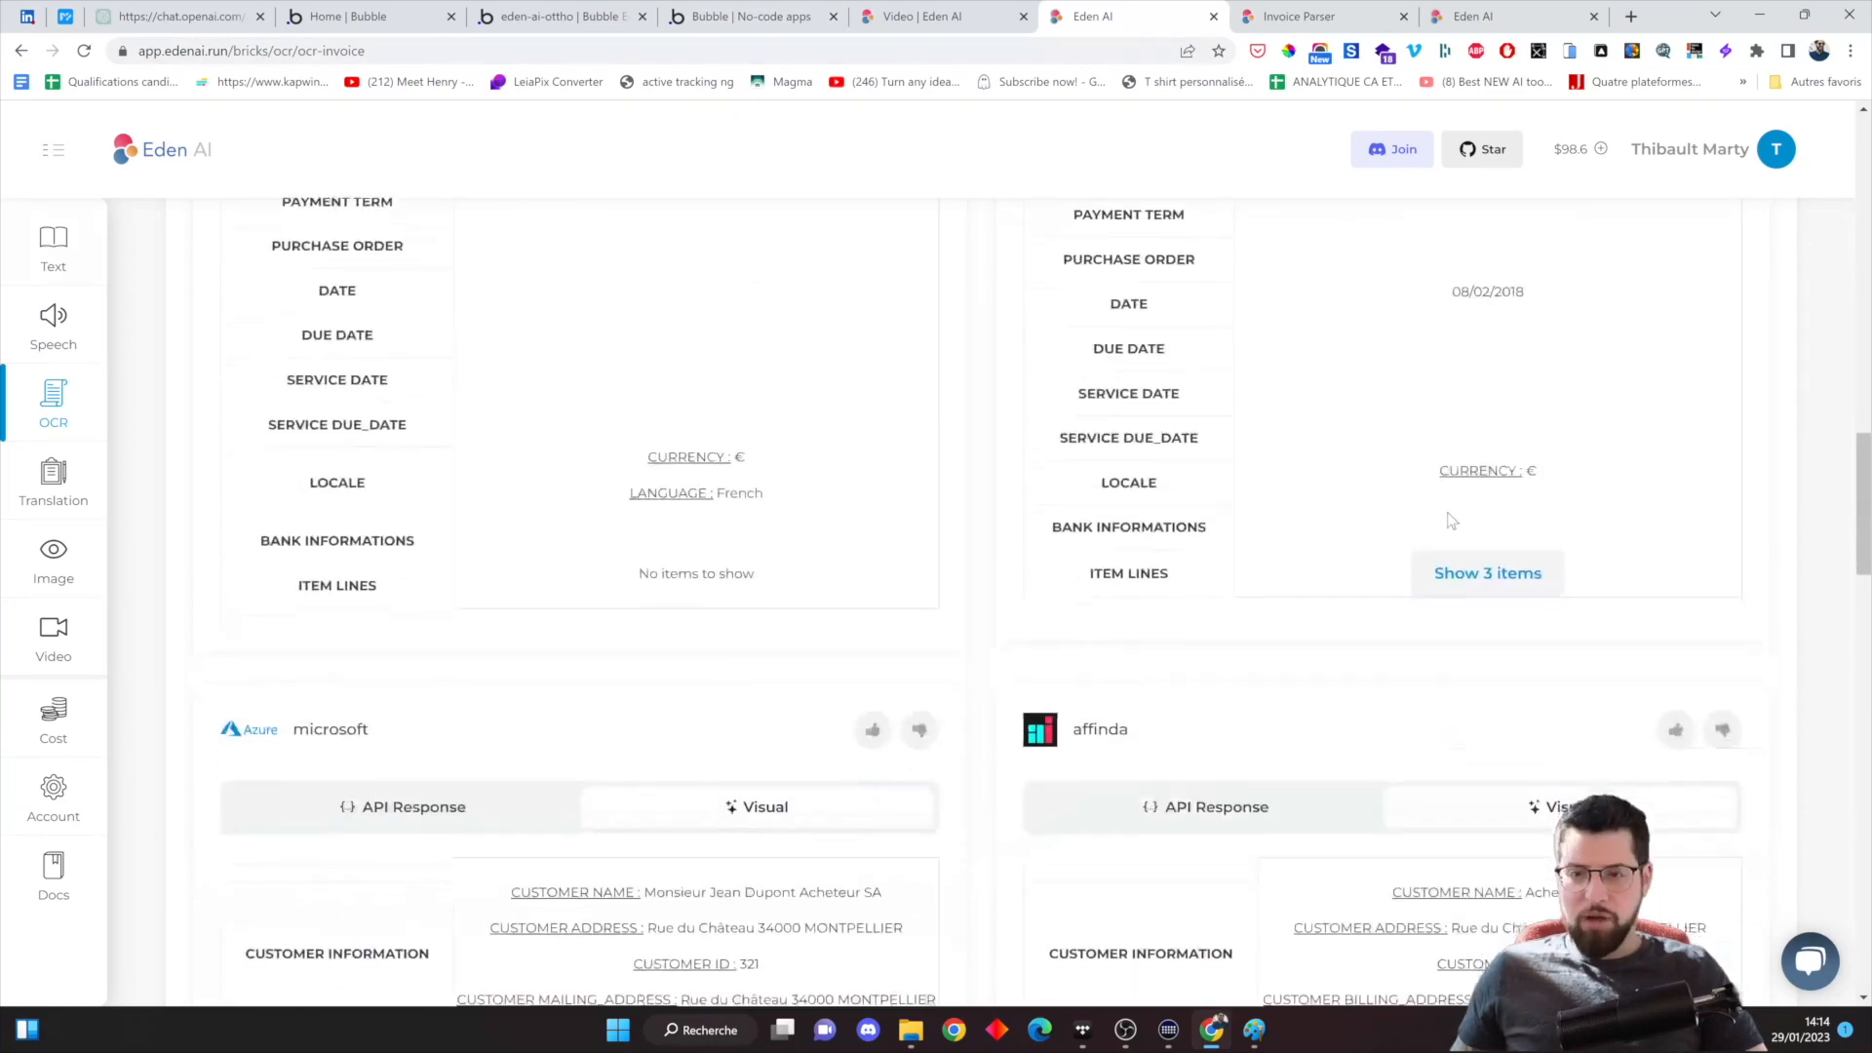
scroll(1146, 677, "down", 5)
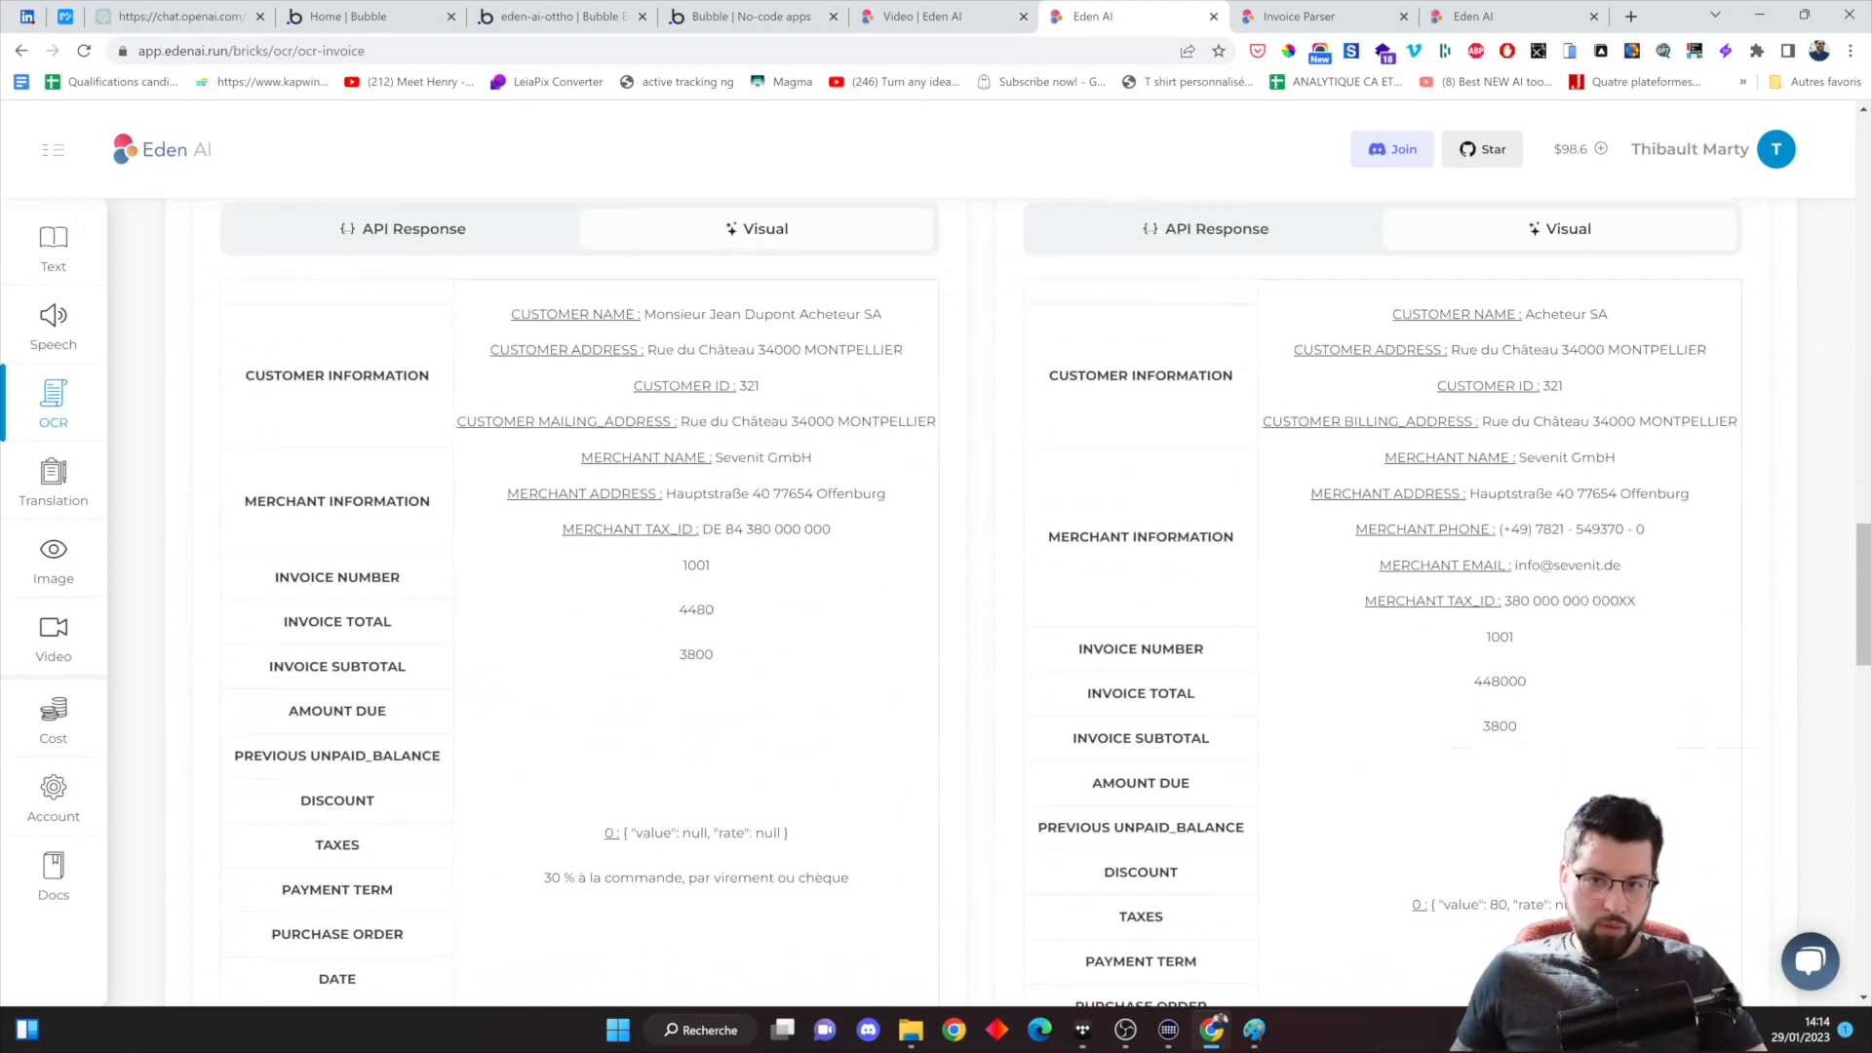
scroll(1424, 569, "down", 9)
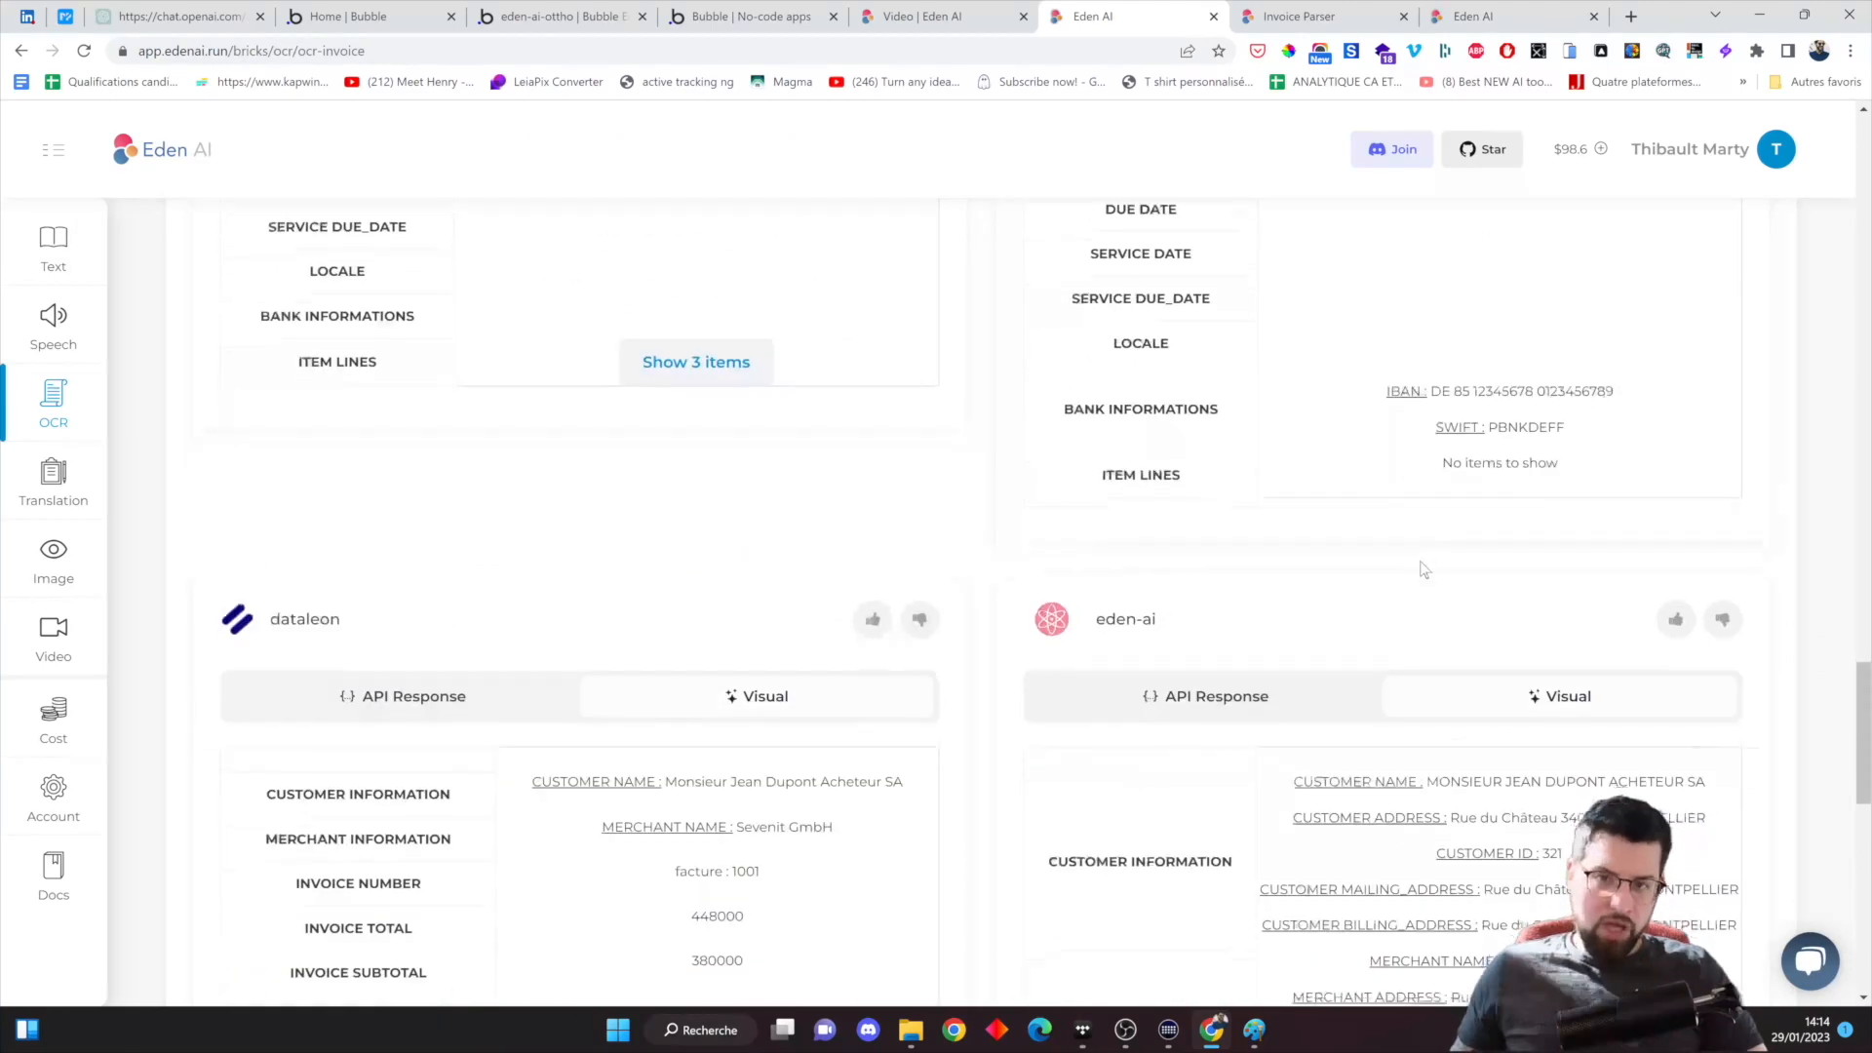
scroll(1424, 569, "down", 8)
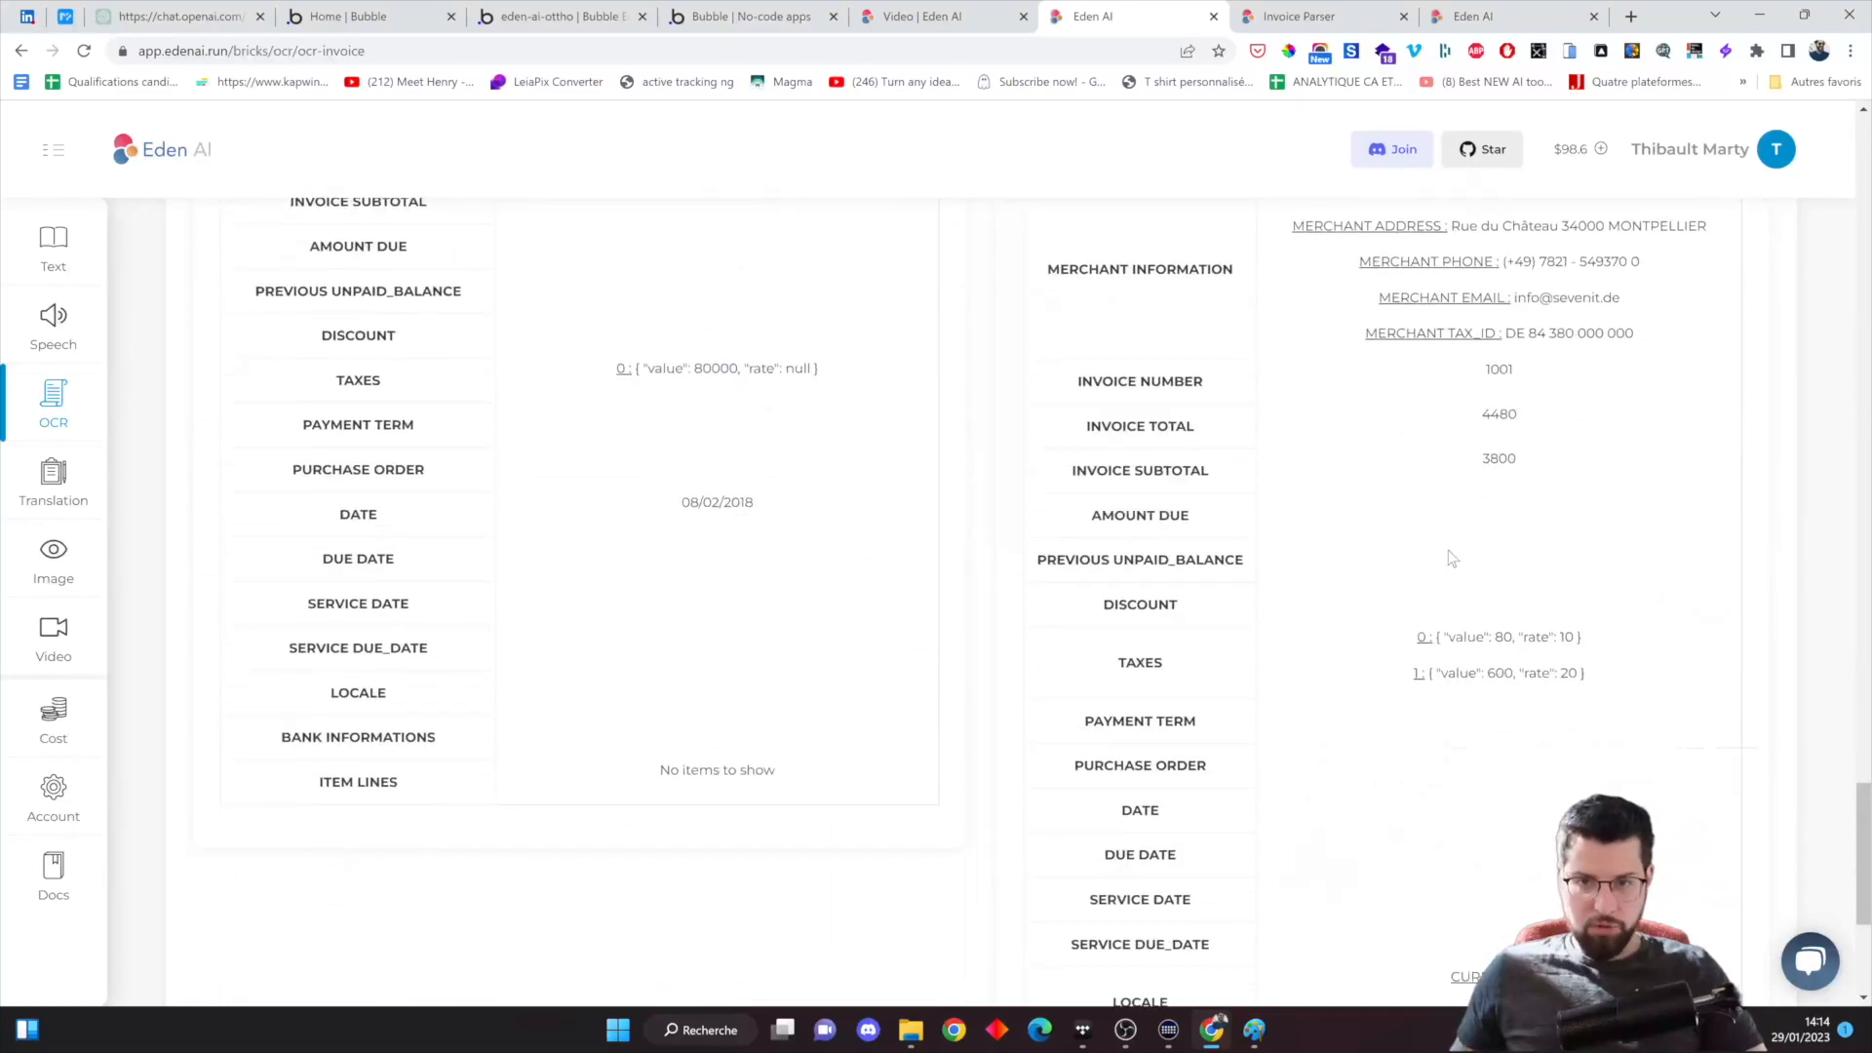
scroll(1480, 484, "up", 5)
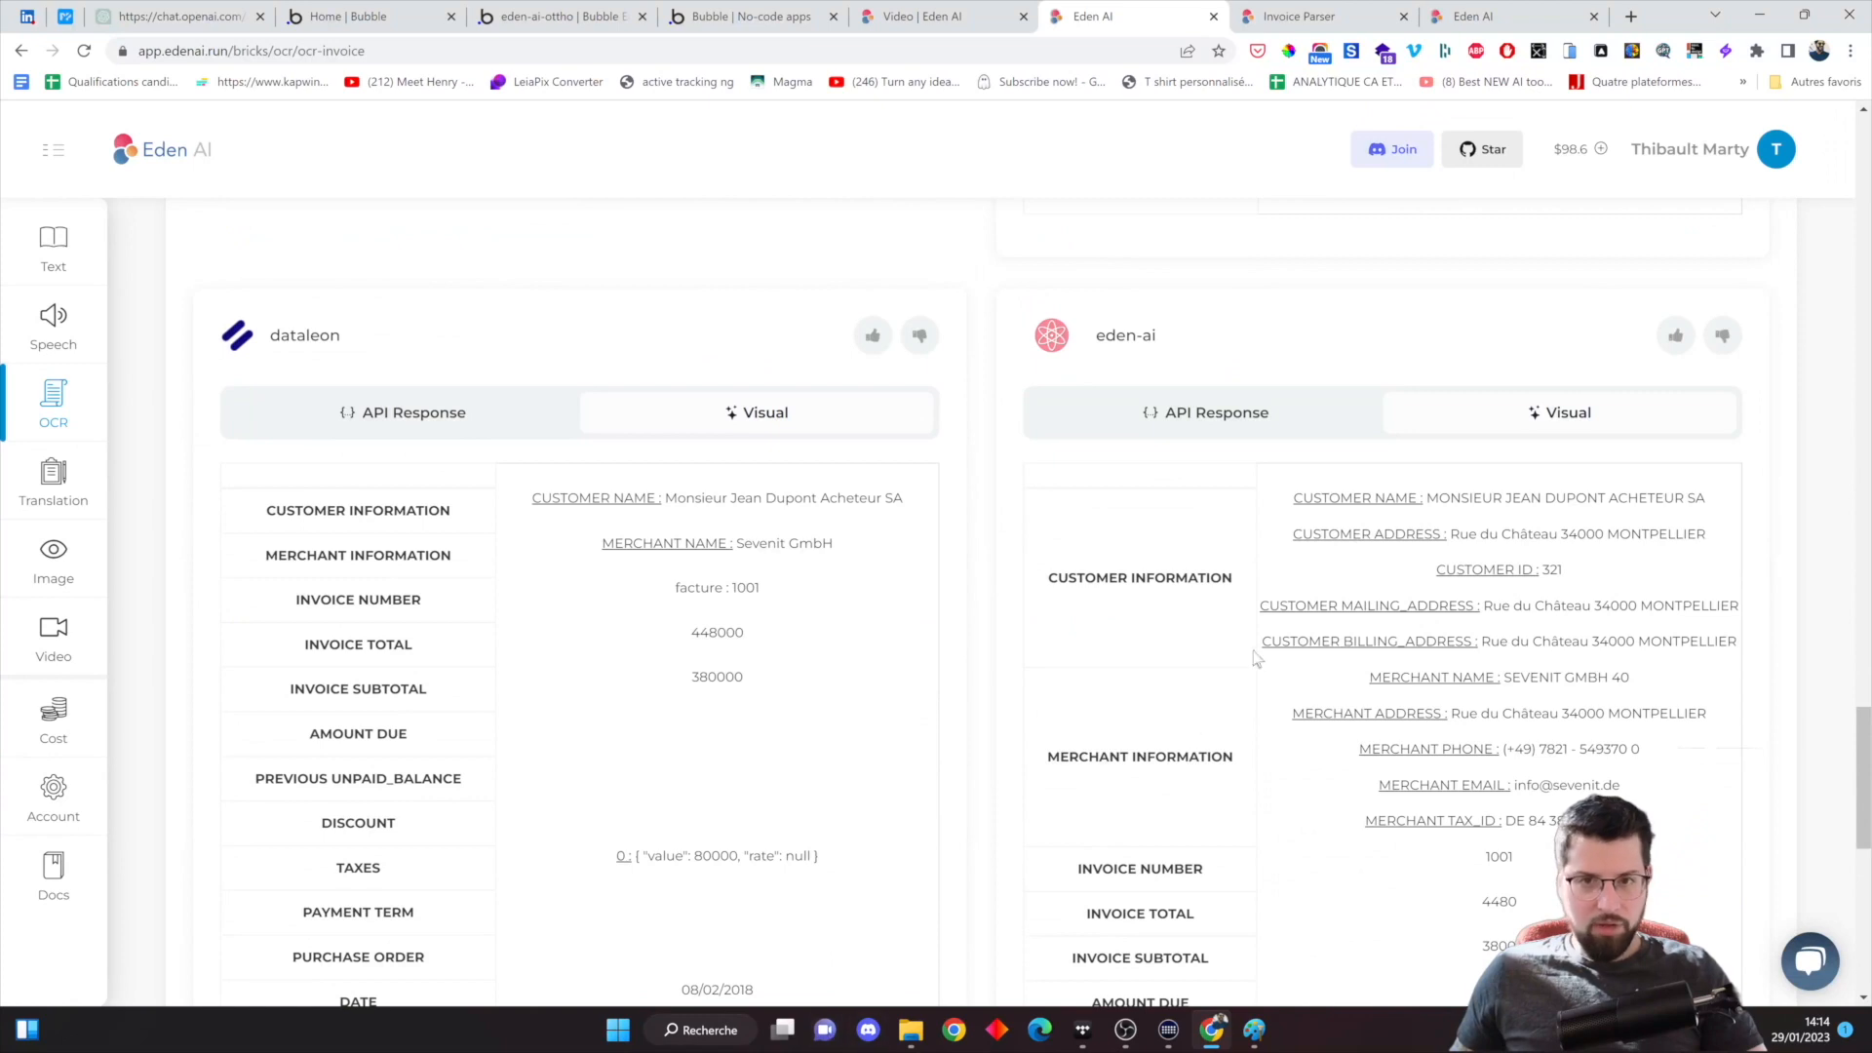
Open modele-facture-gratuit-sevdesk.png from the Téléchargements folder to check the original invoice's totals, then close it and the folder
left_click(904, 1045)
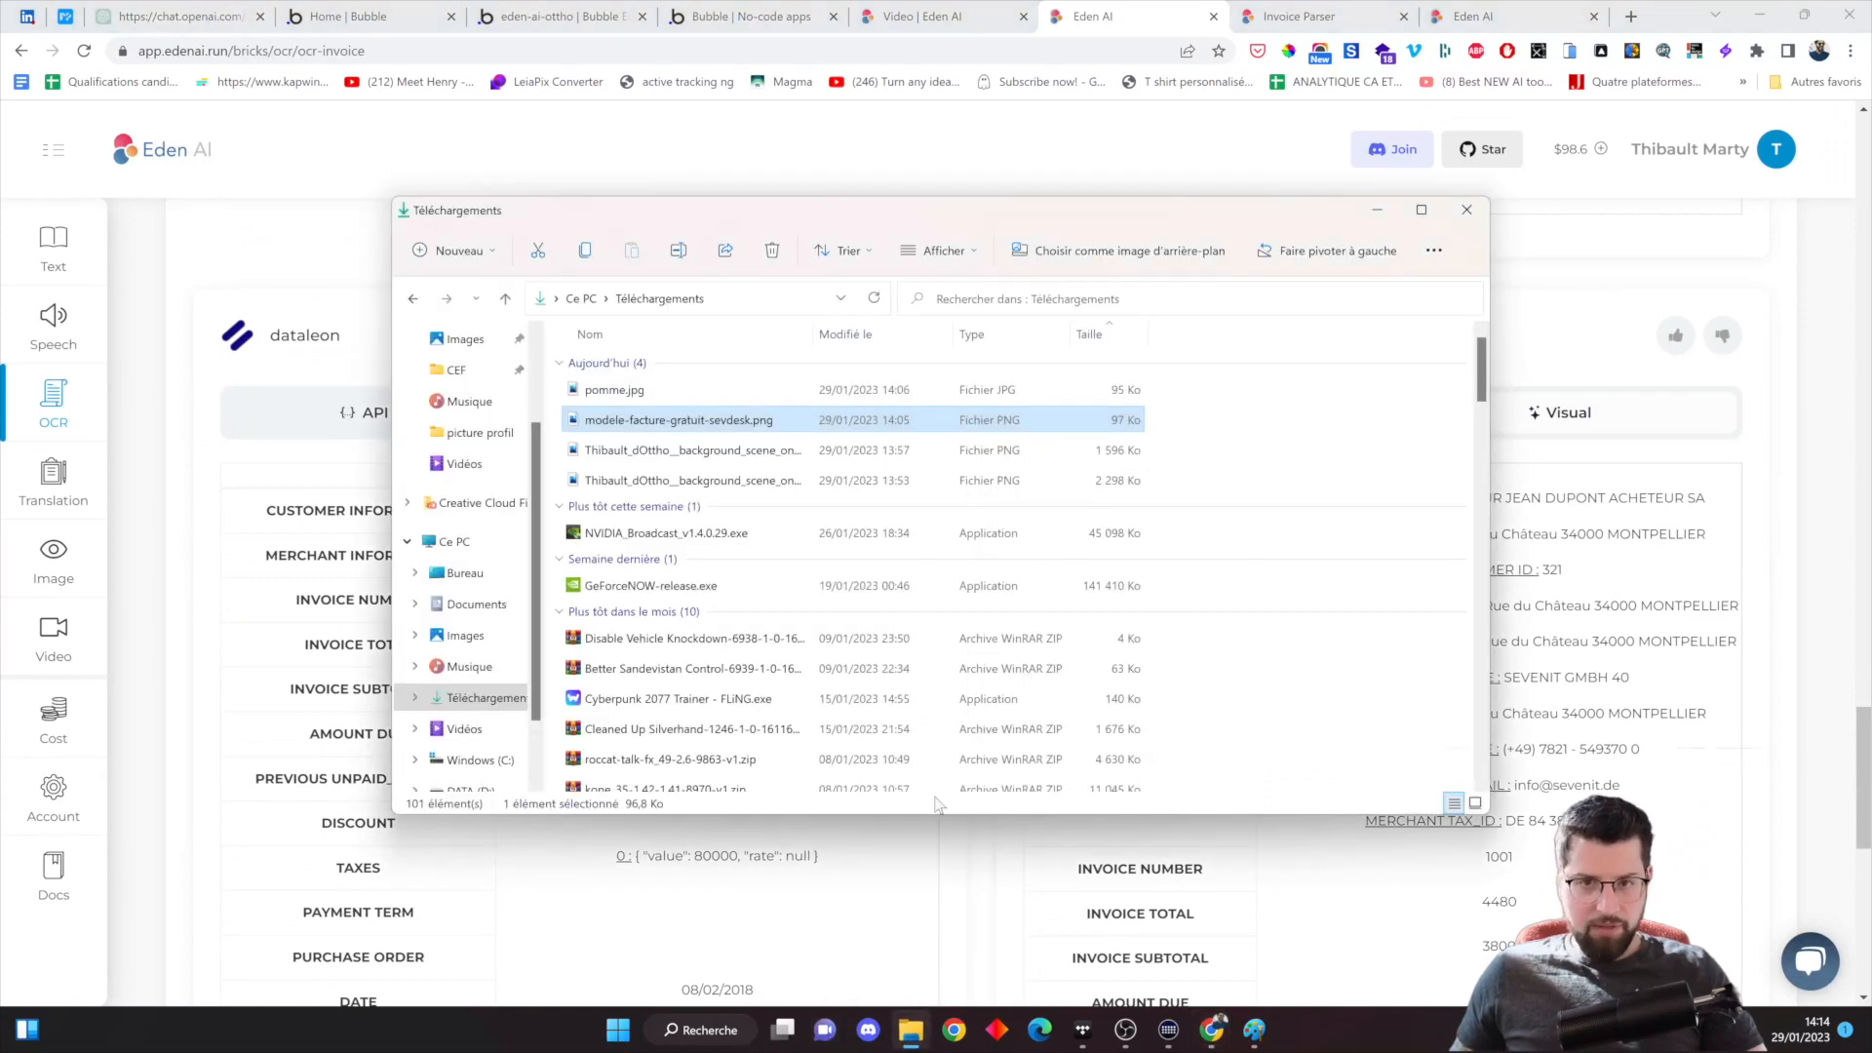
double_click(675, 425)
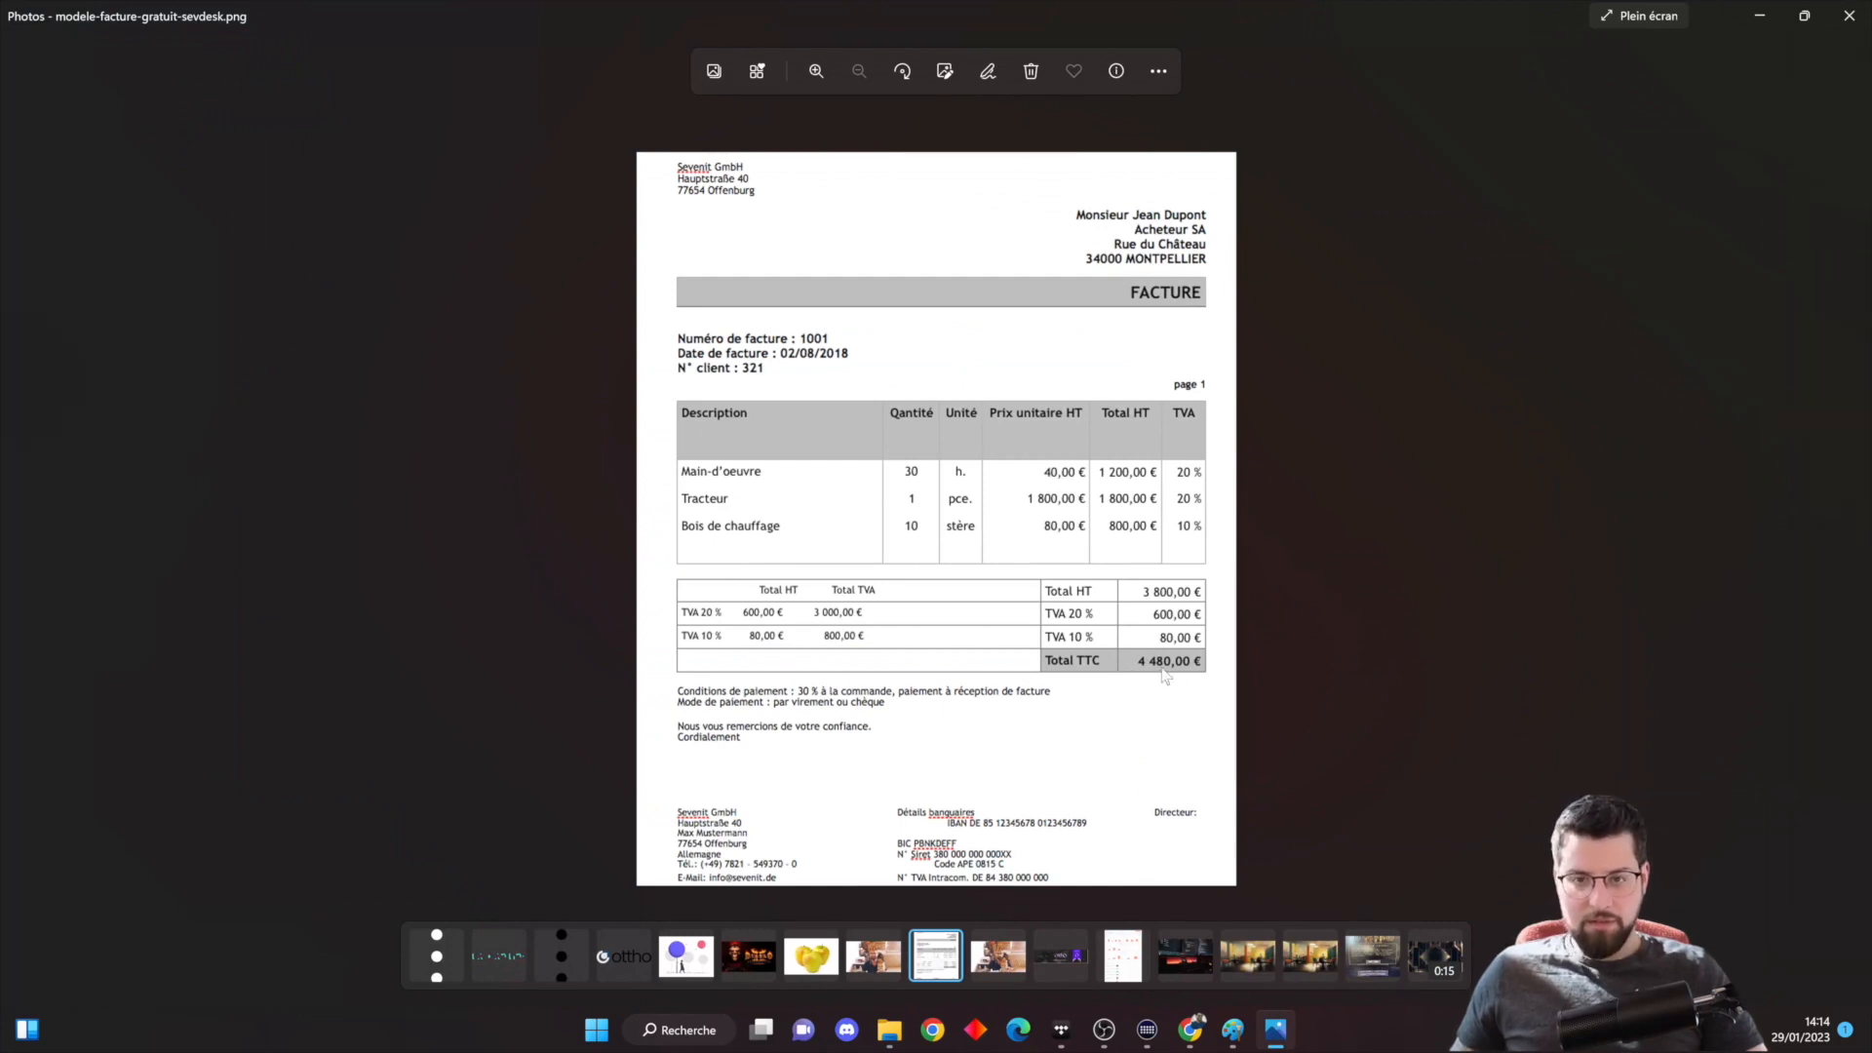
left_click(1849, 16)
left_click(1460, 819)
Compare the providers' visual results against the invoice, examining the invoice total, taxes, bank information and item lines
scroll(1459, 819, "down", 10)
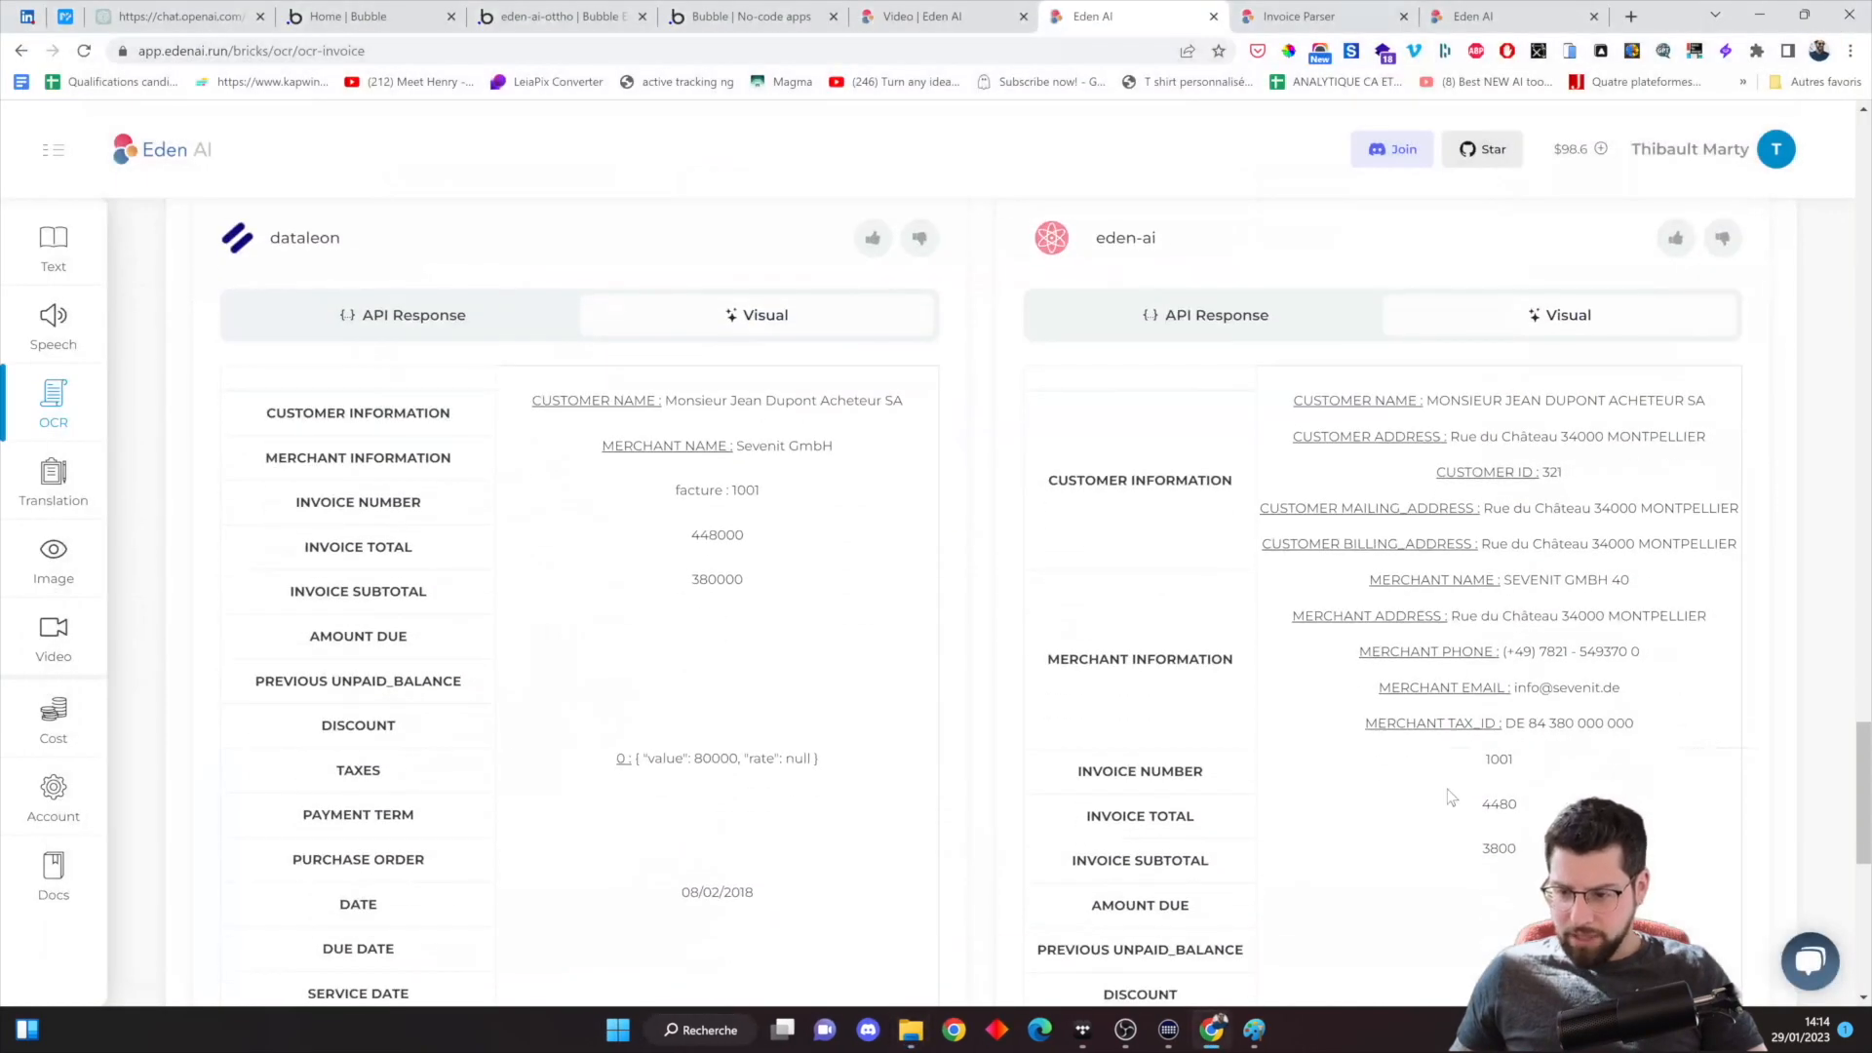
scroll(1526, 883, "up", 2)
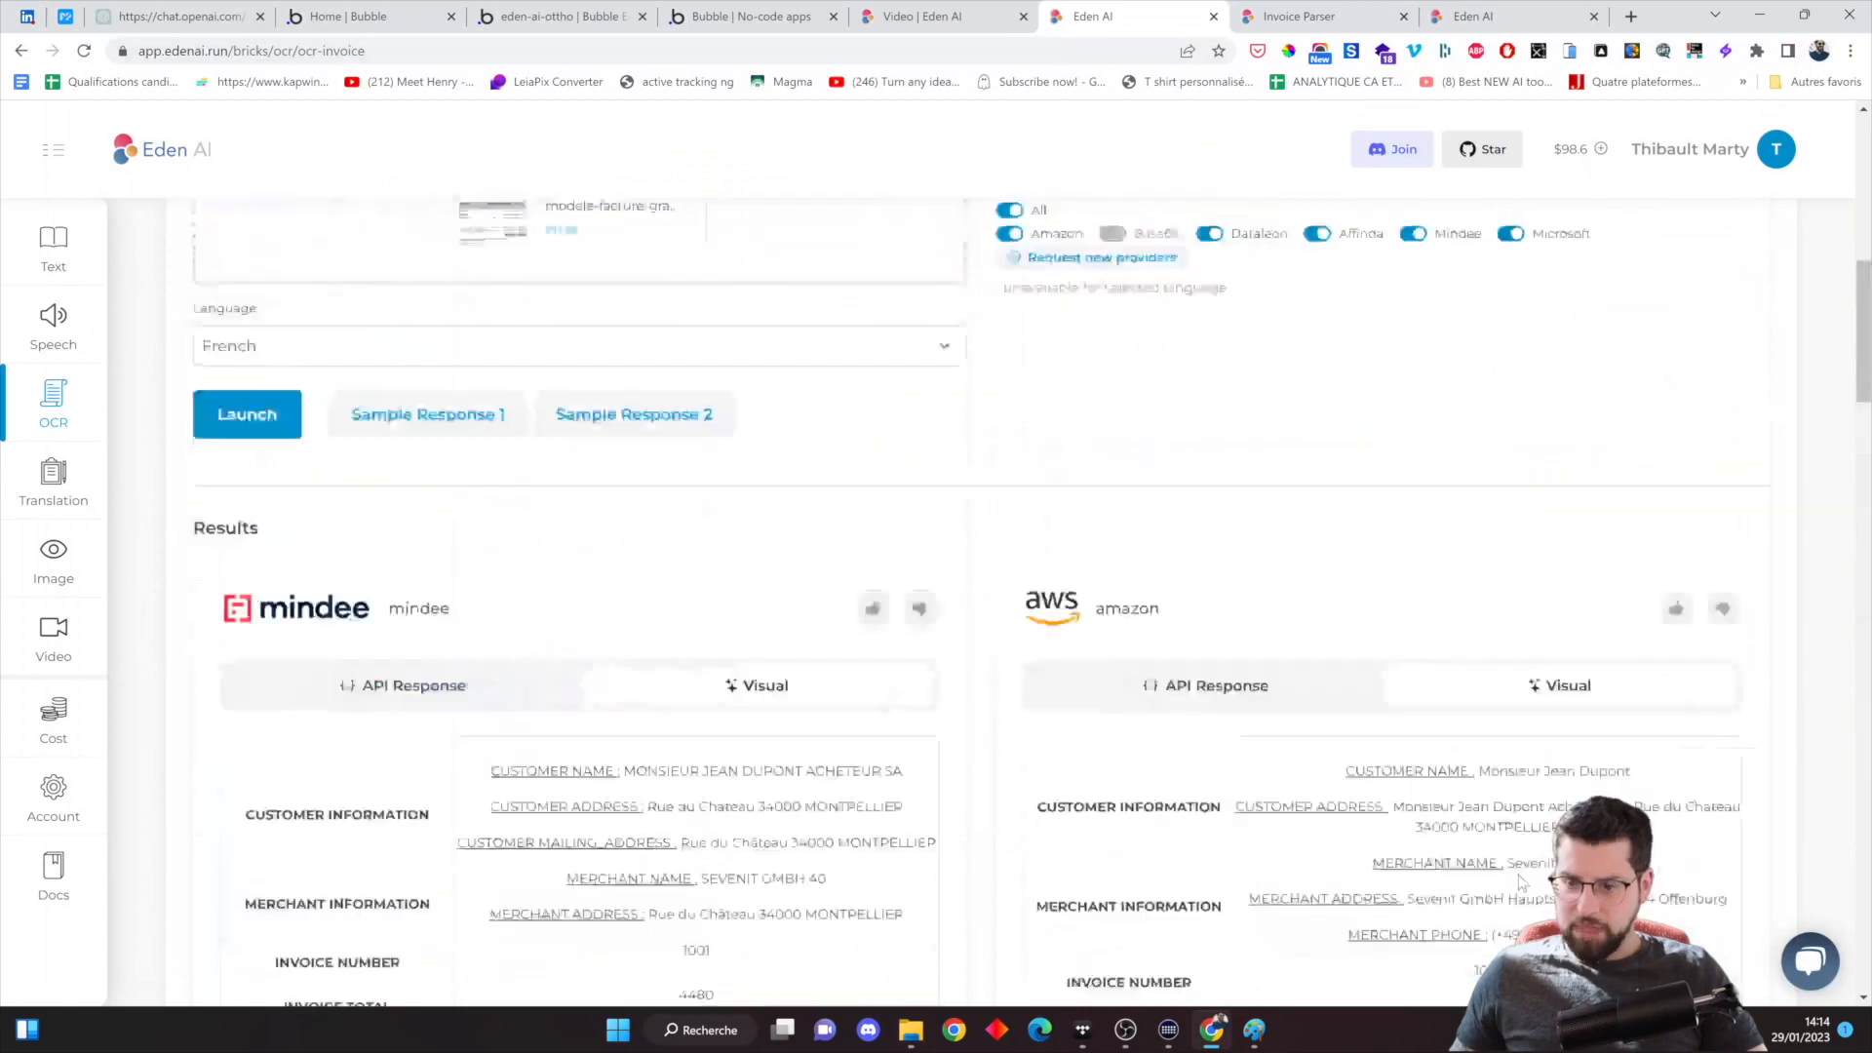
scroll(1512, 828, "down", 3)
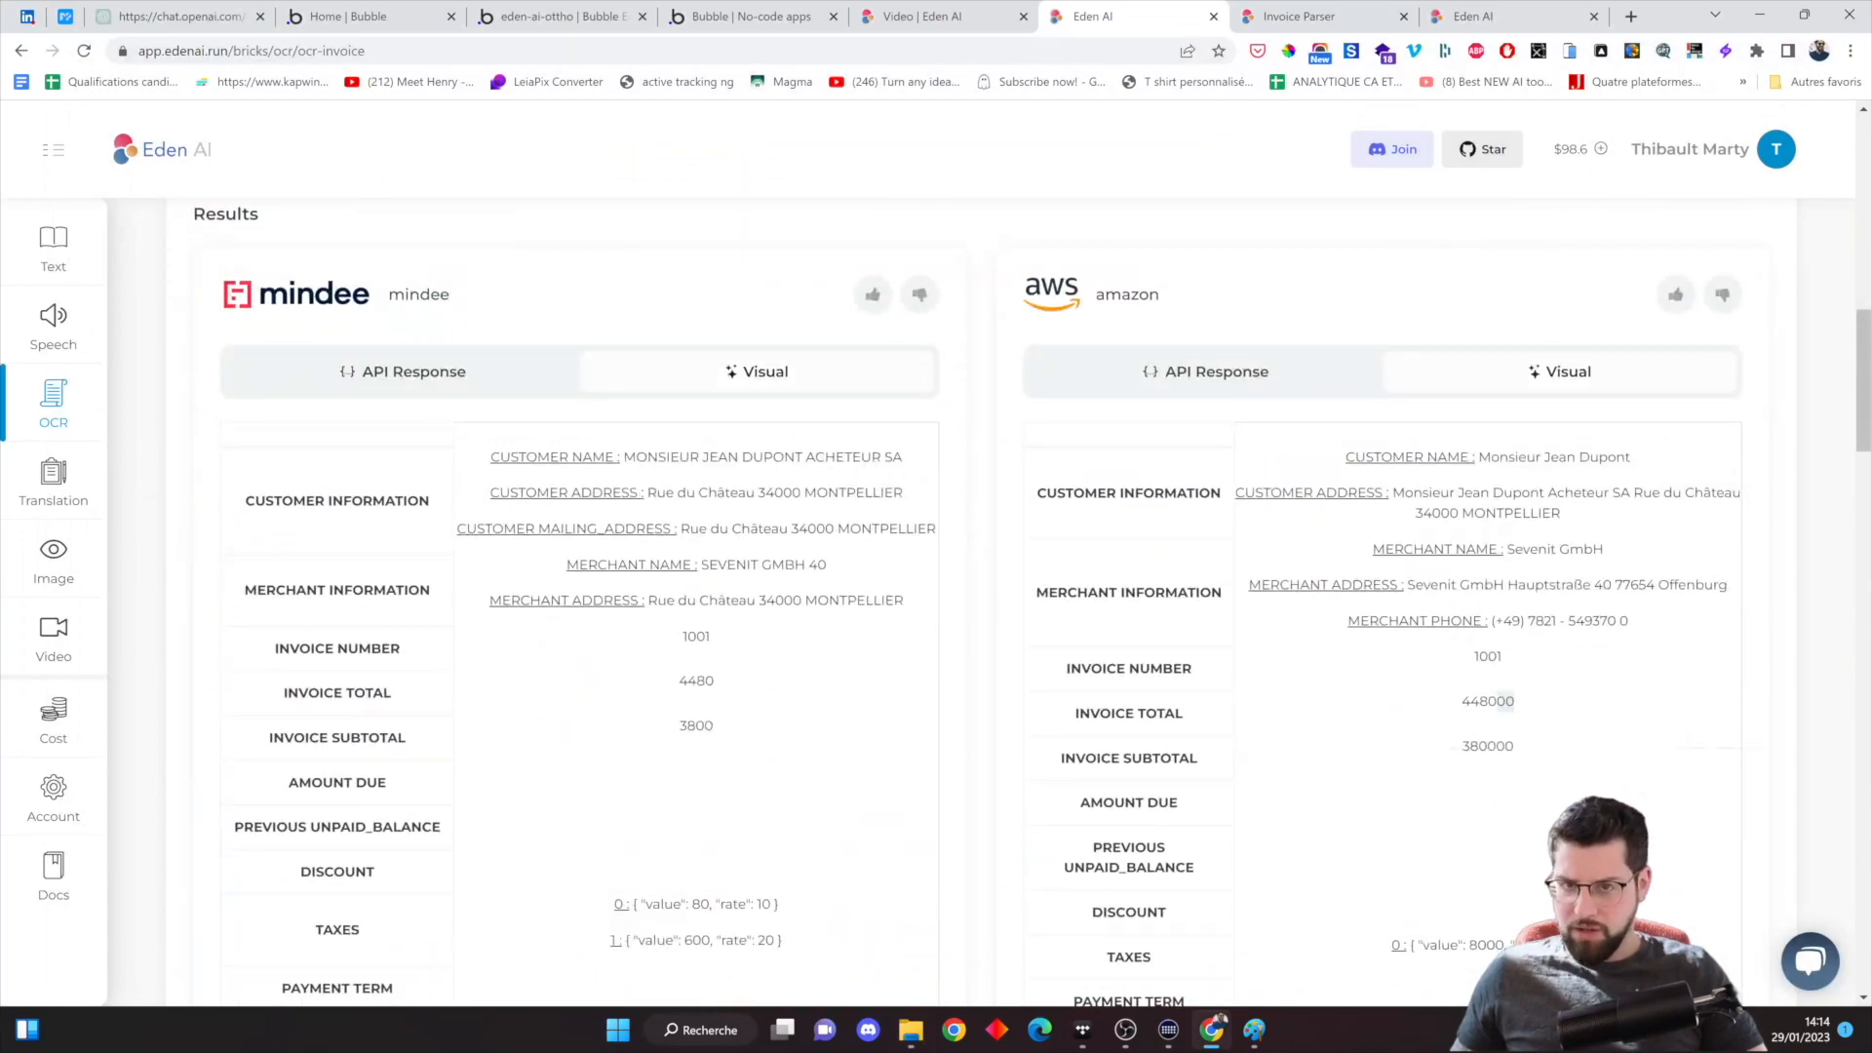
scroll(1033, 606, "down", 1)
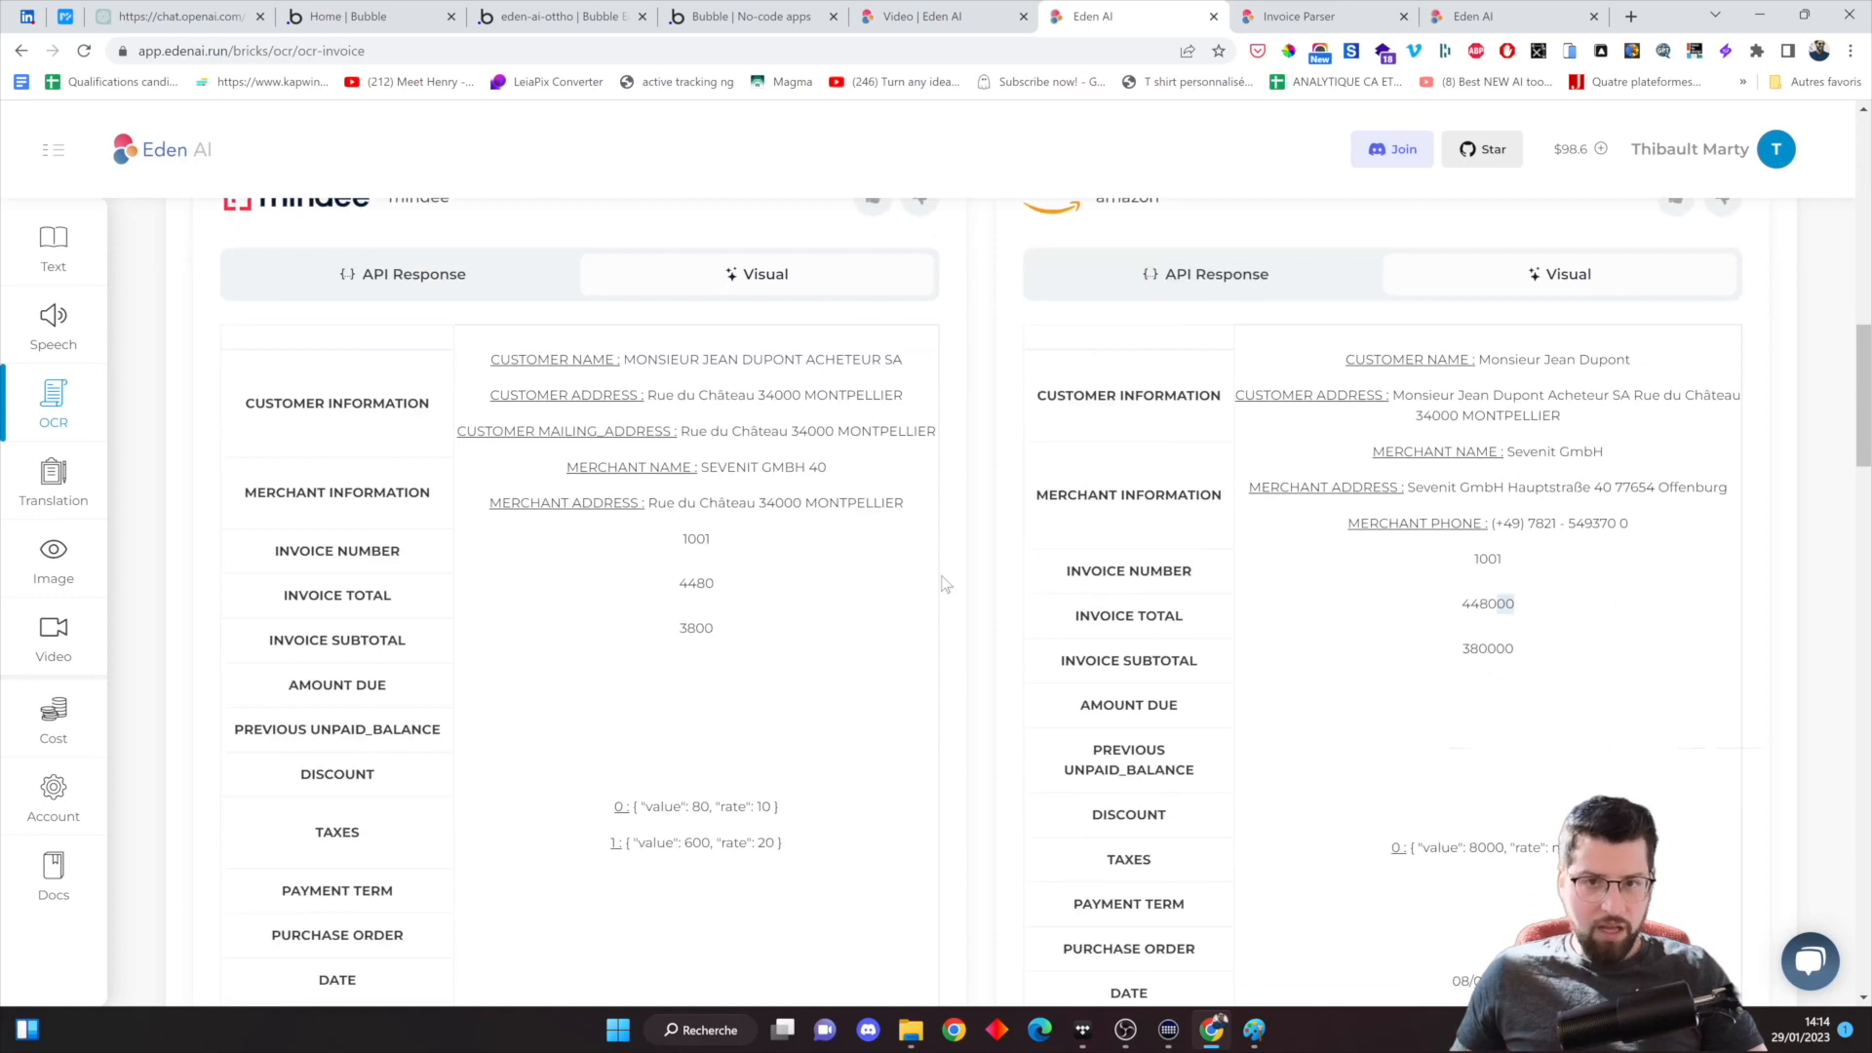
scroll(926, 546, "up", 1)
scroll(871, 769, "down", 4)
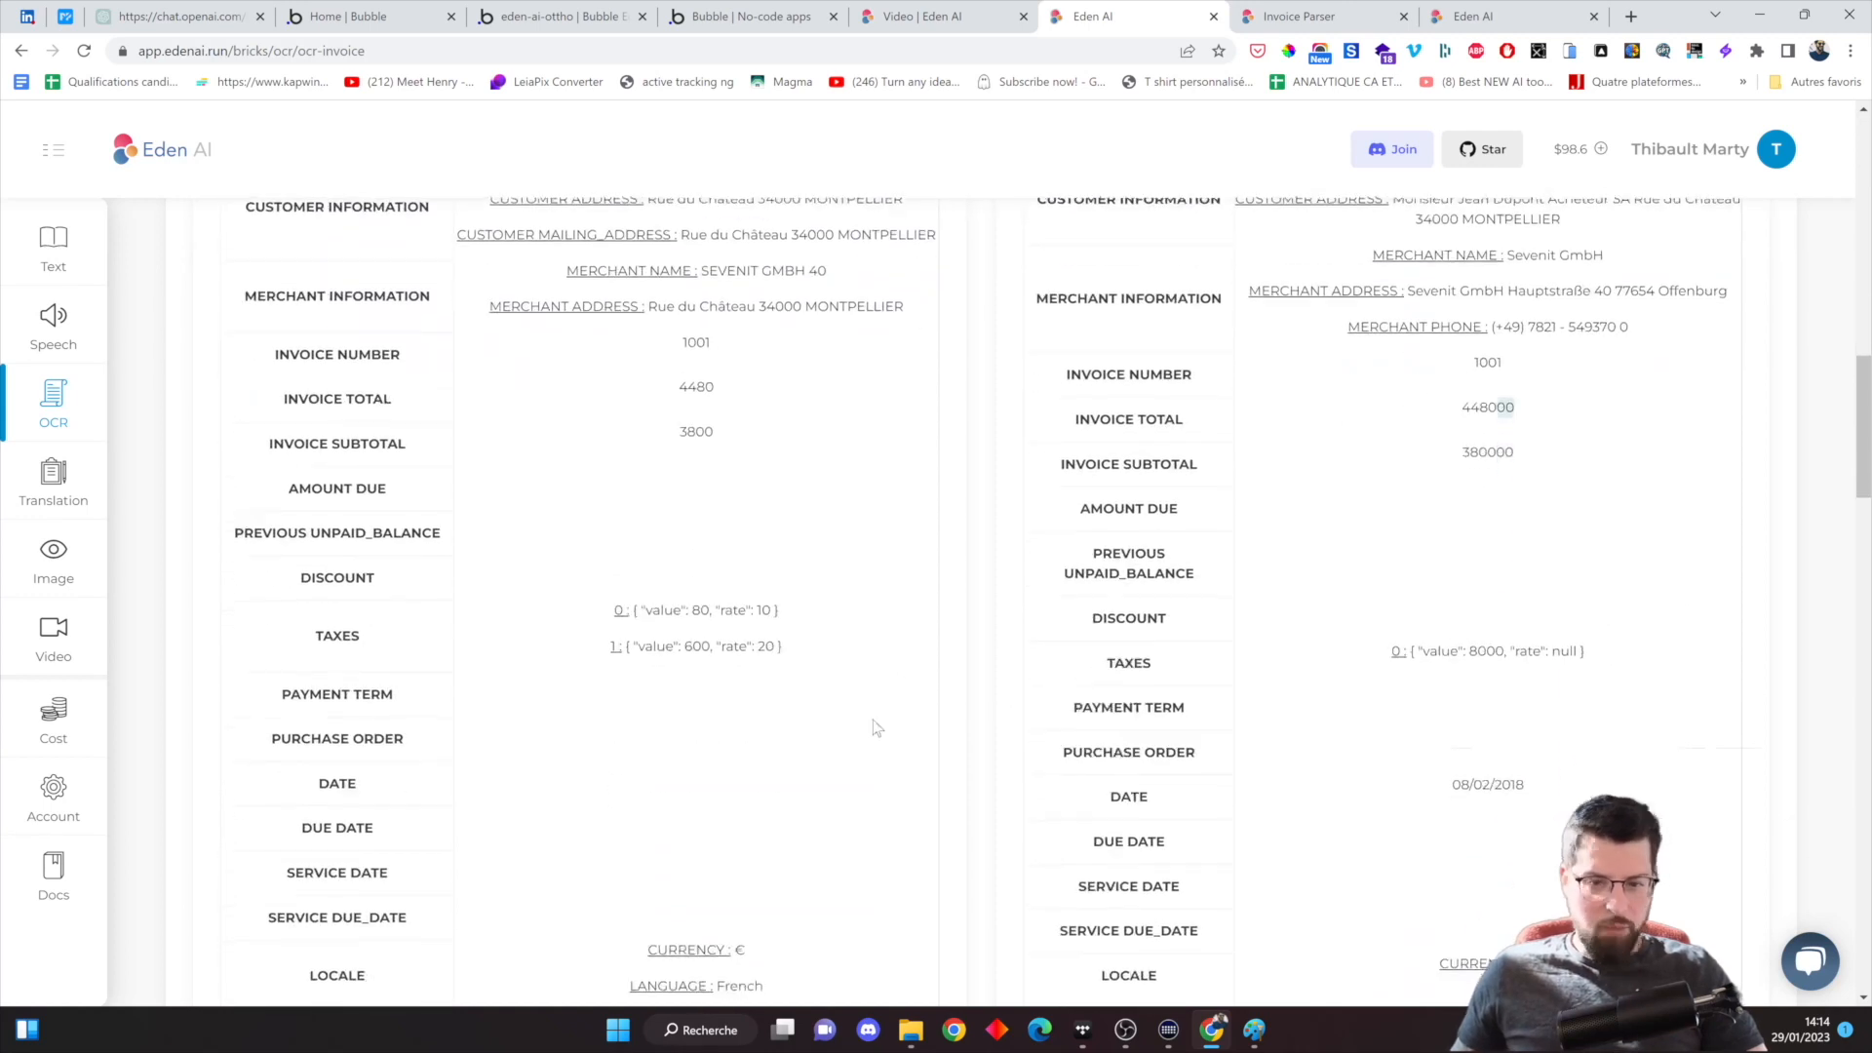
scroll(815, 726, "down", 10)
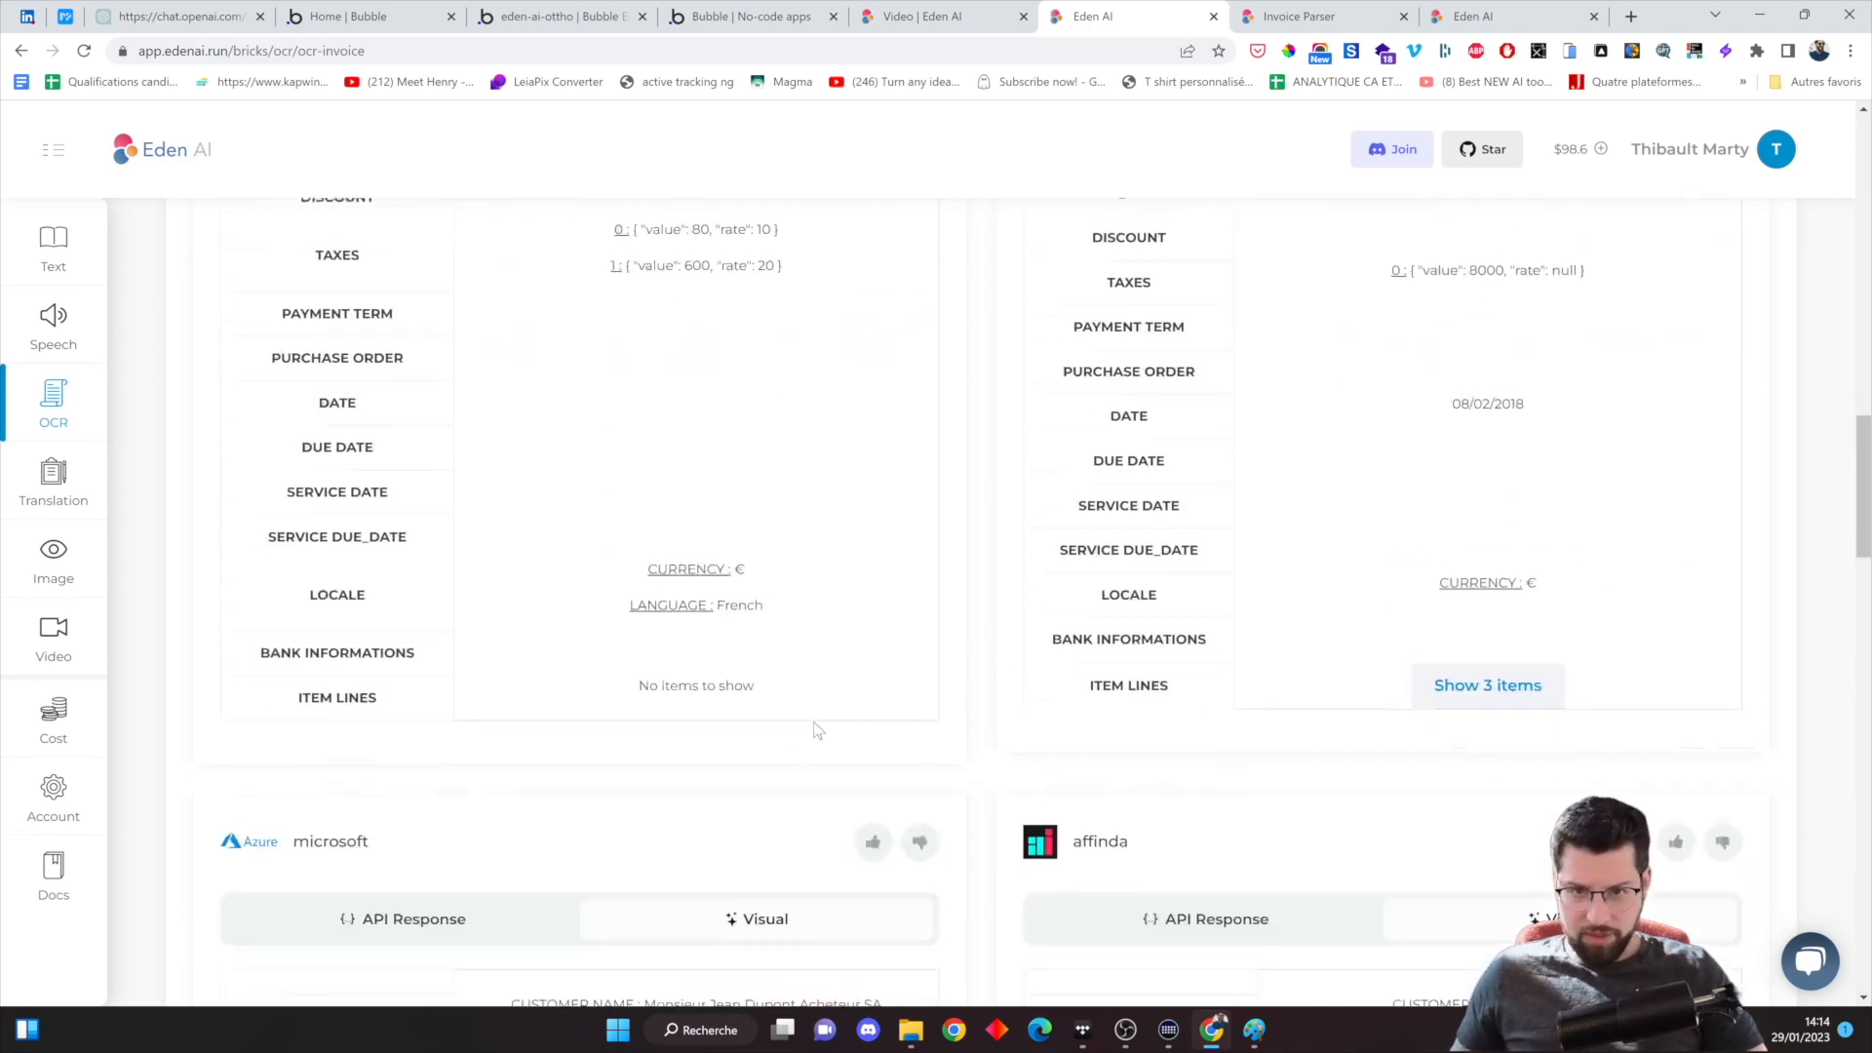
scroll(822, 695, "down", 10)
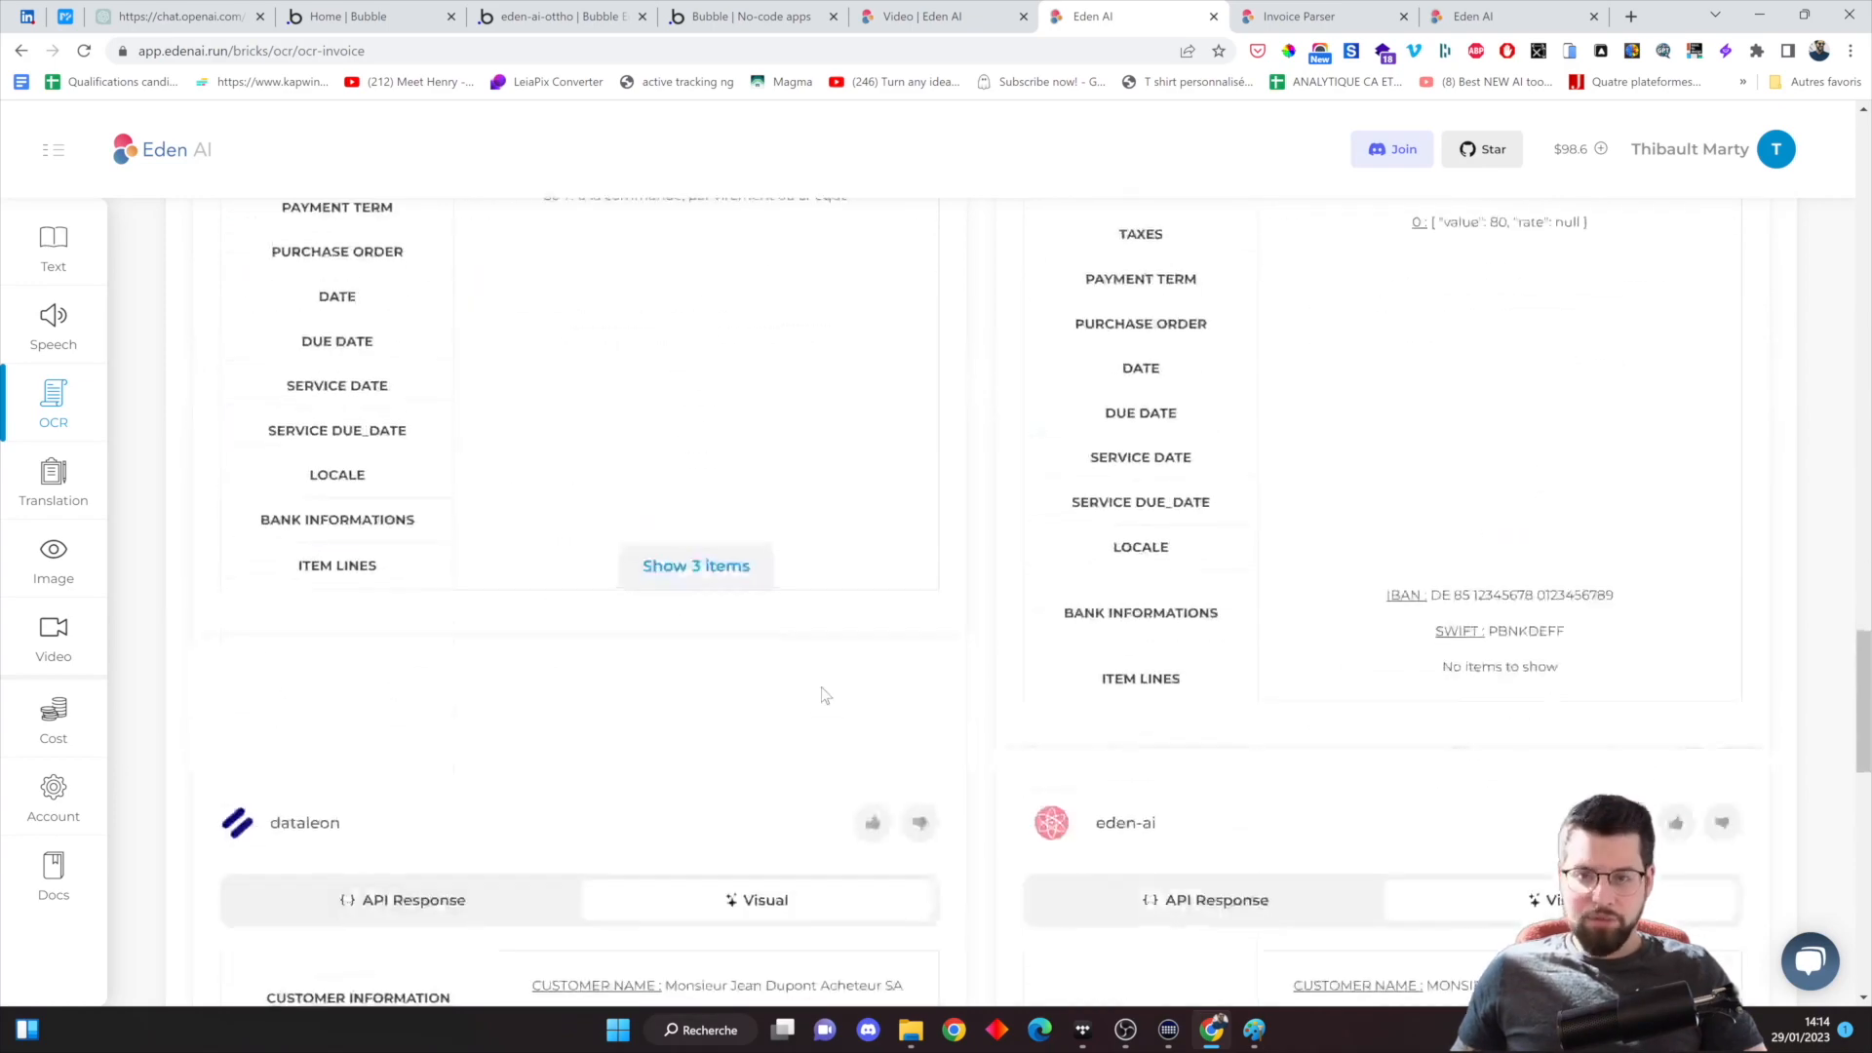
scroll(1252, 797, "down", 9)
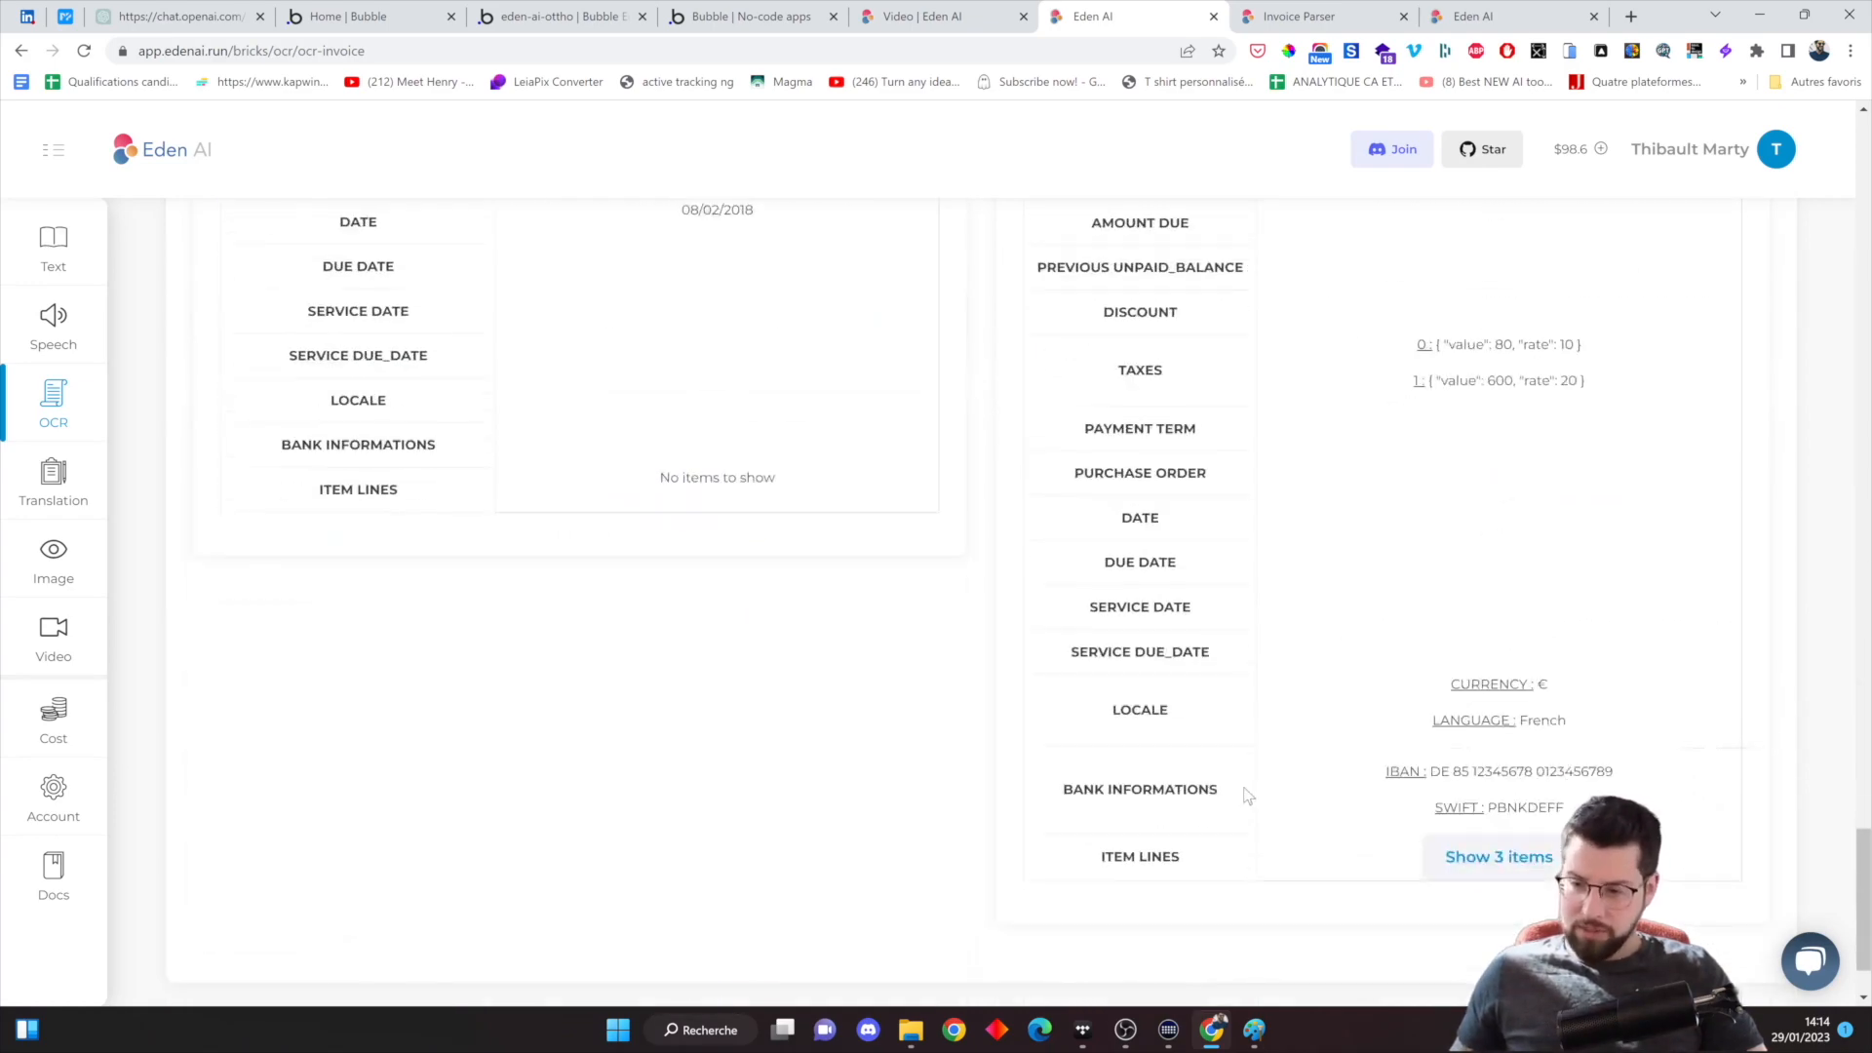
Return to the Invoice Parser pricing and review each provider's cost per page
scroll(1246, 797, "up", 10)
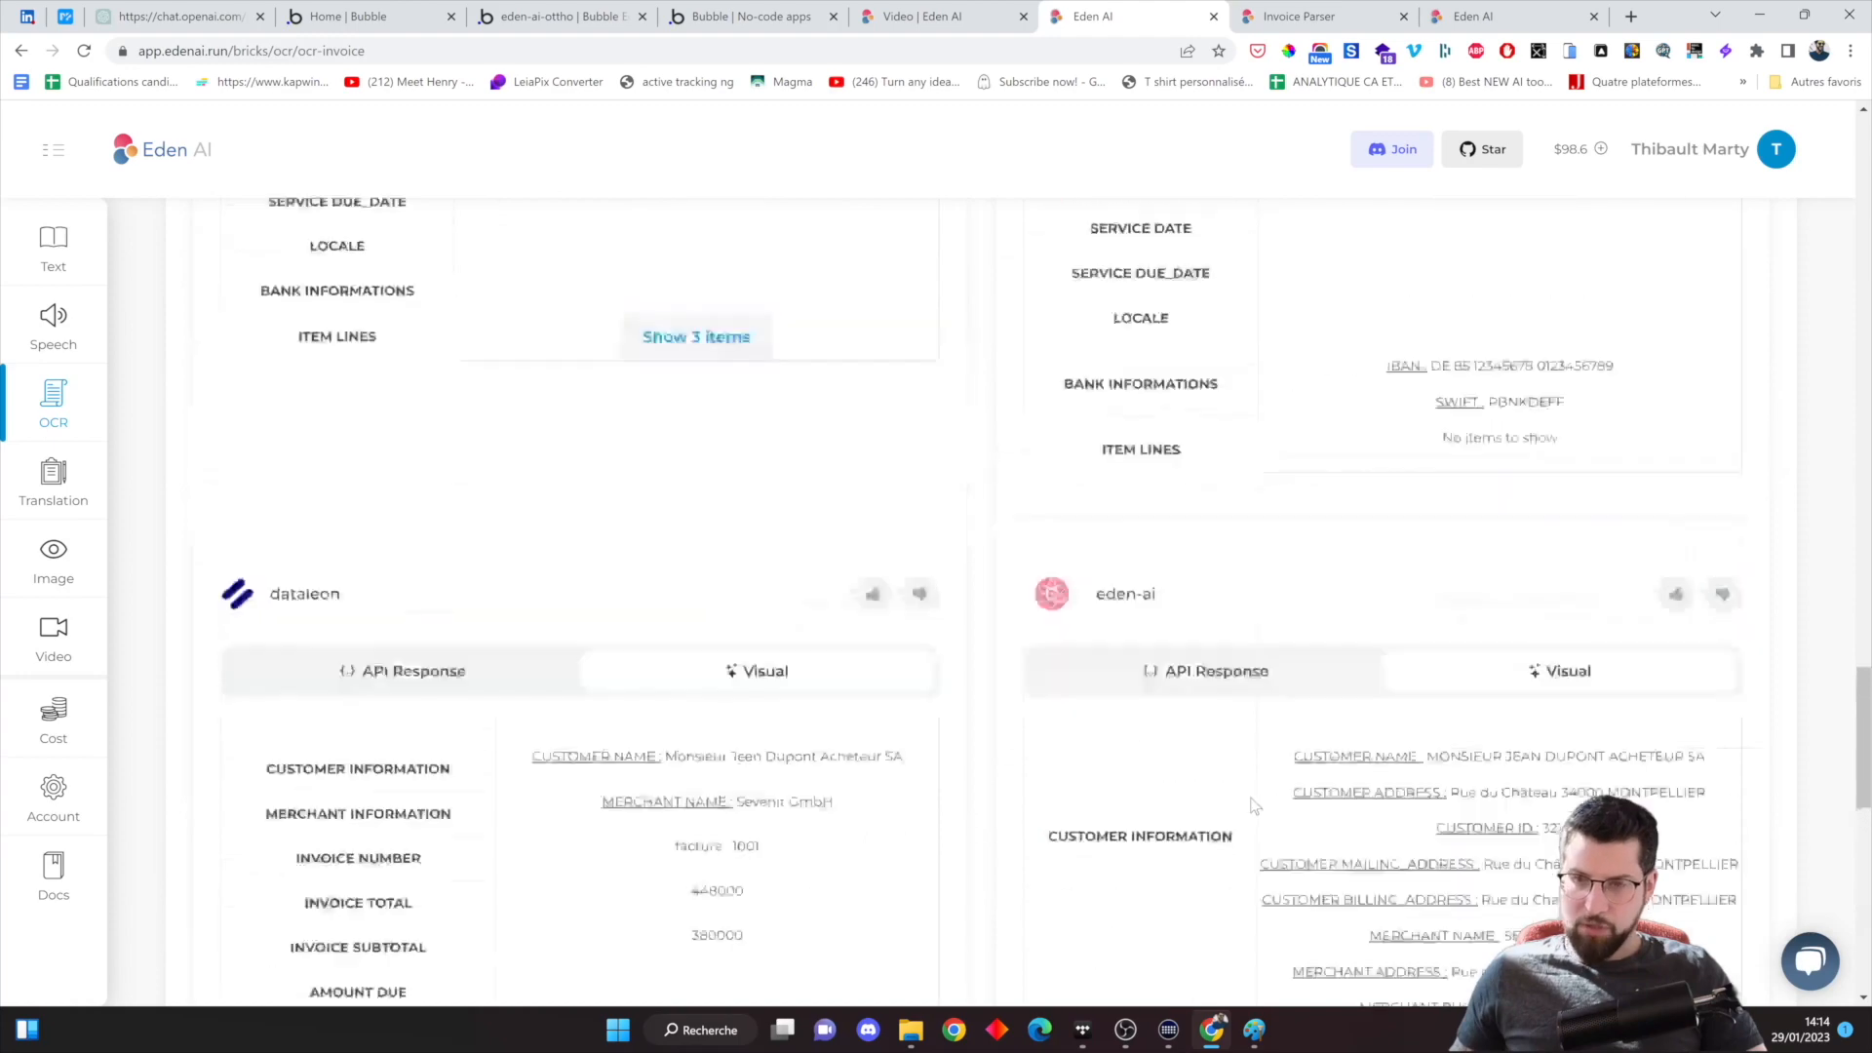
scroll(1247, 797, "up", 15)
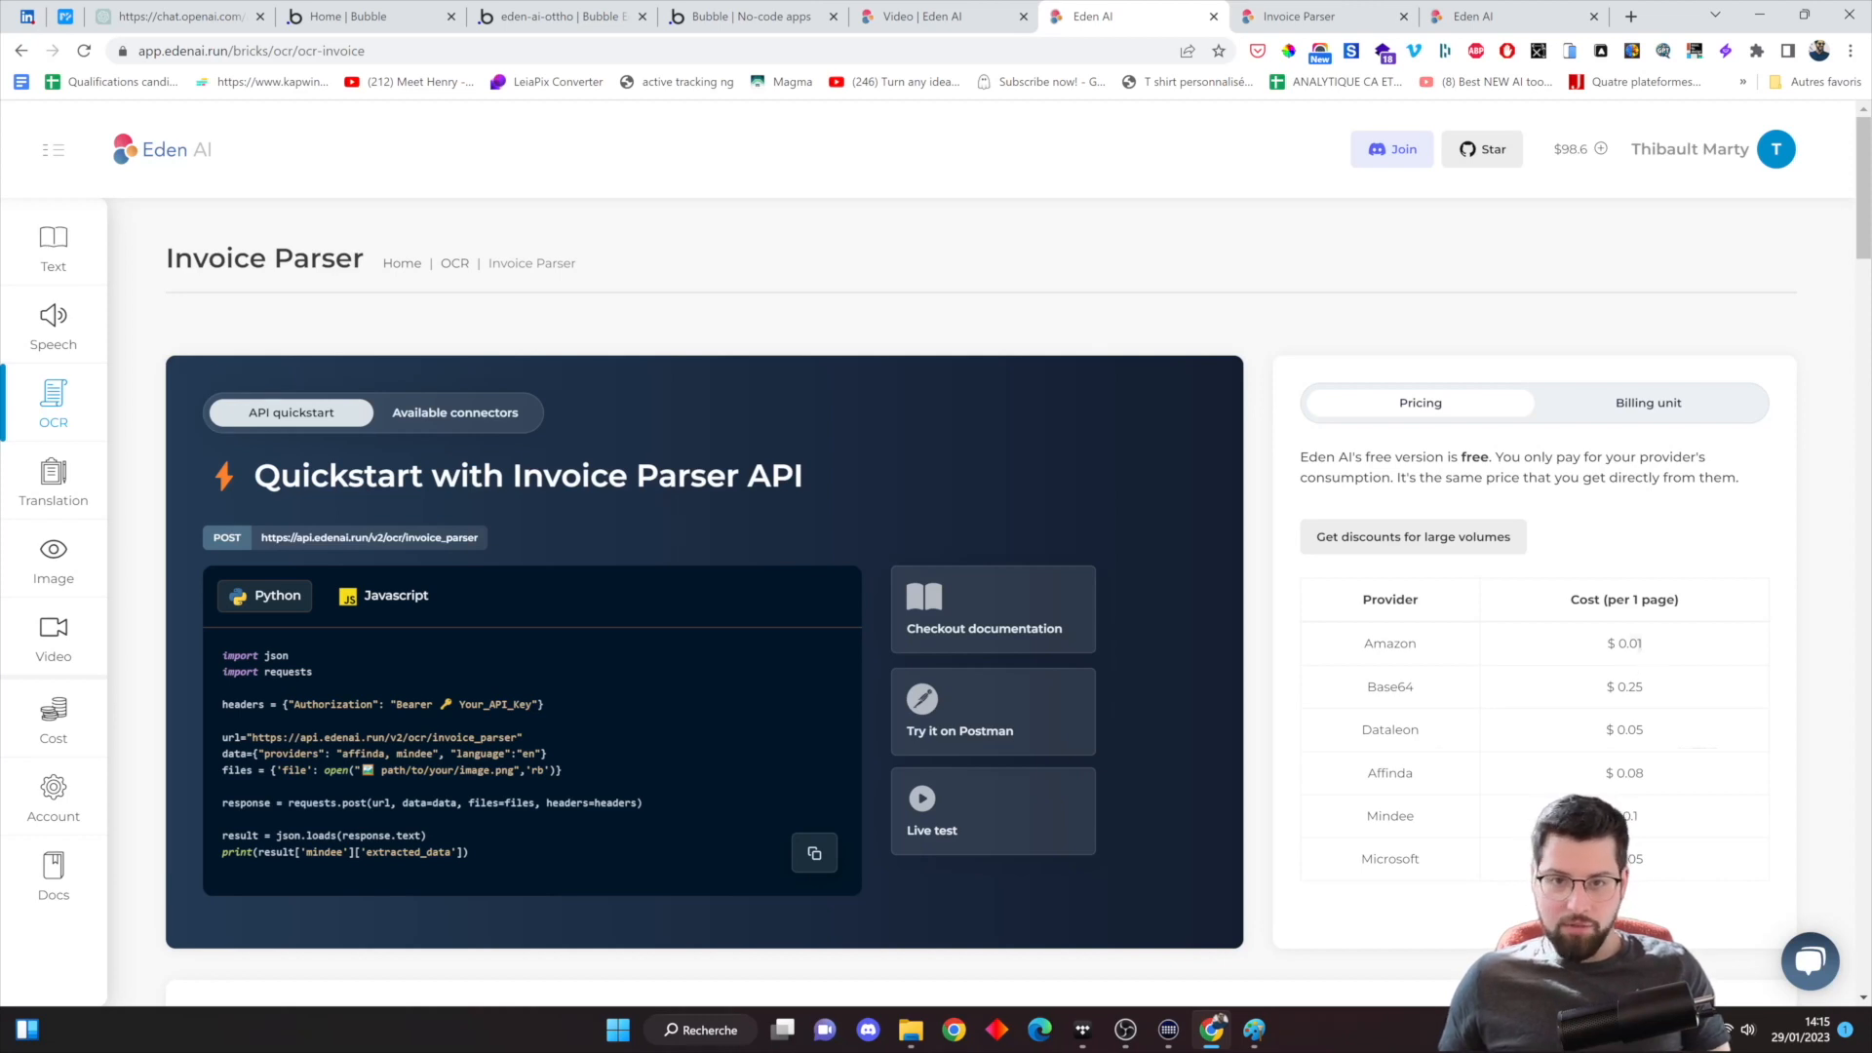
left_click_drag(1640, 645, 1604, 645)
left_click(1729, 698)
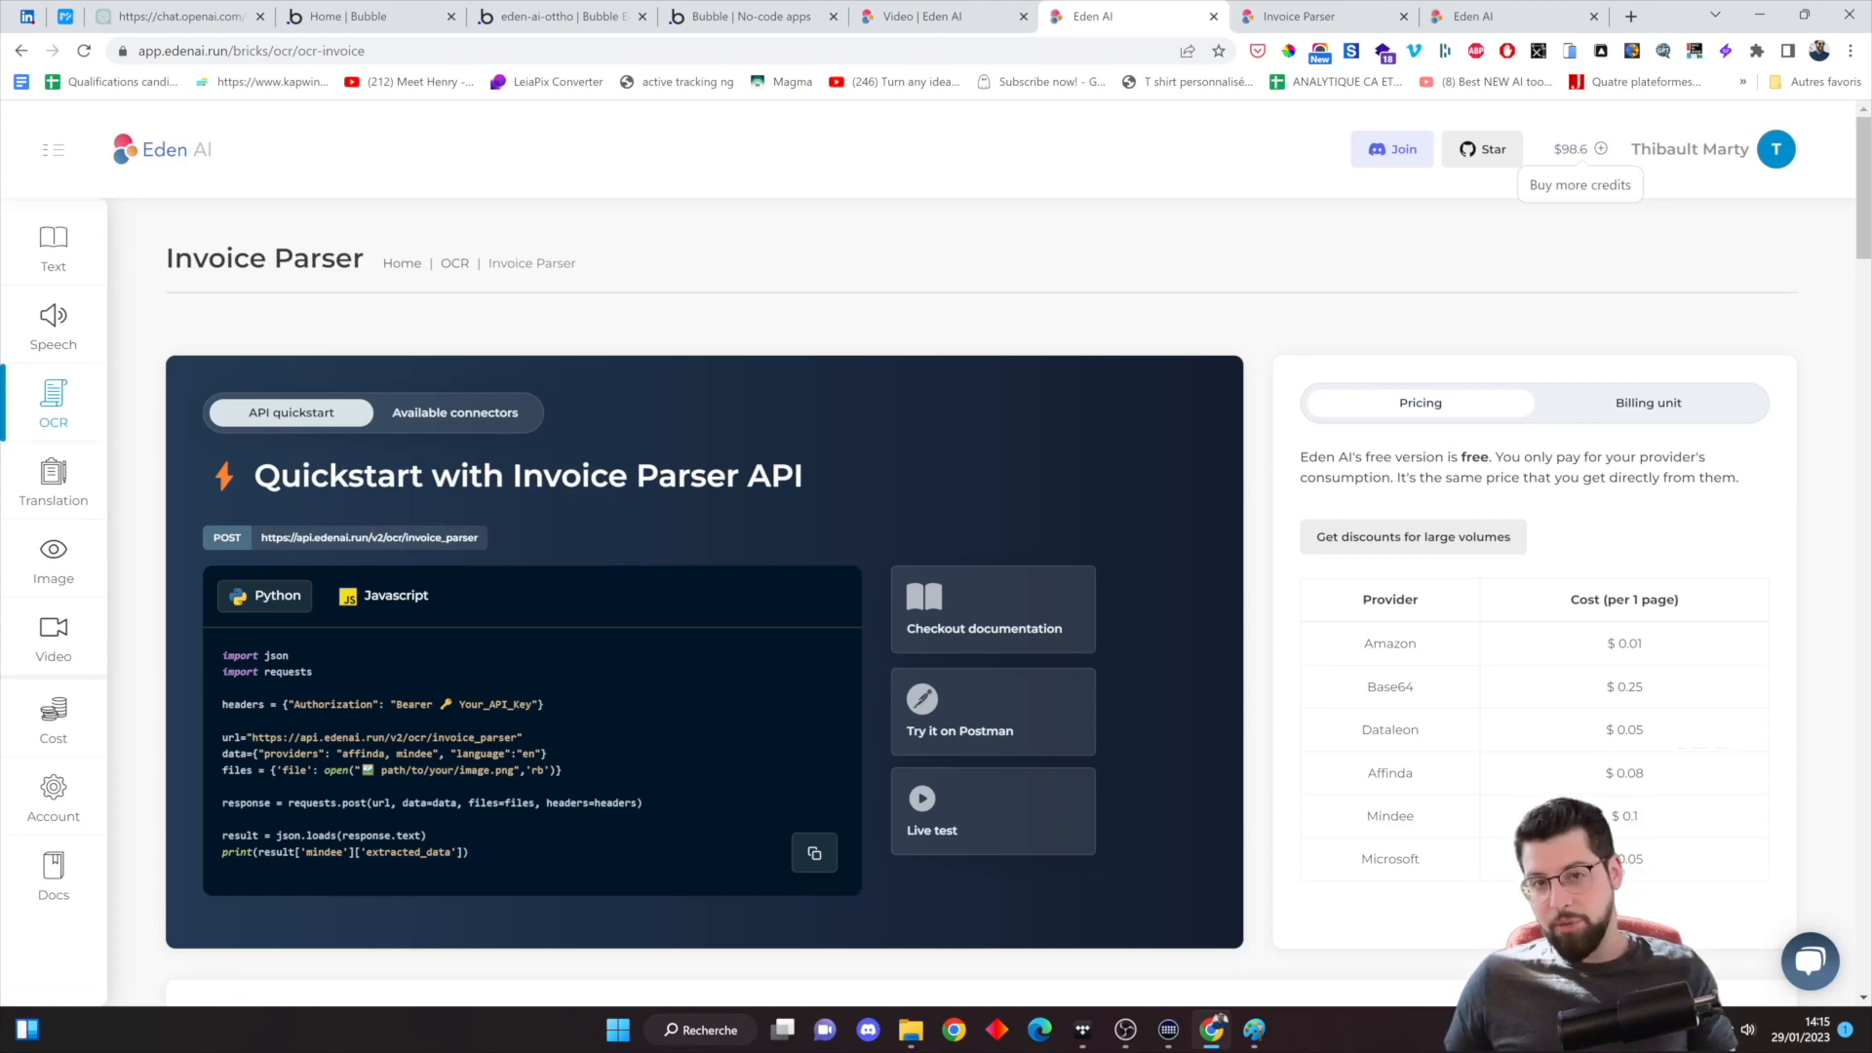
scroll(1670, 595, "down", 1)
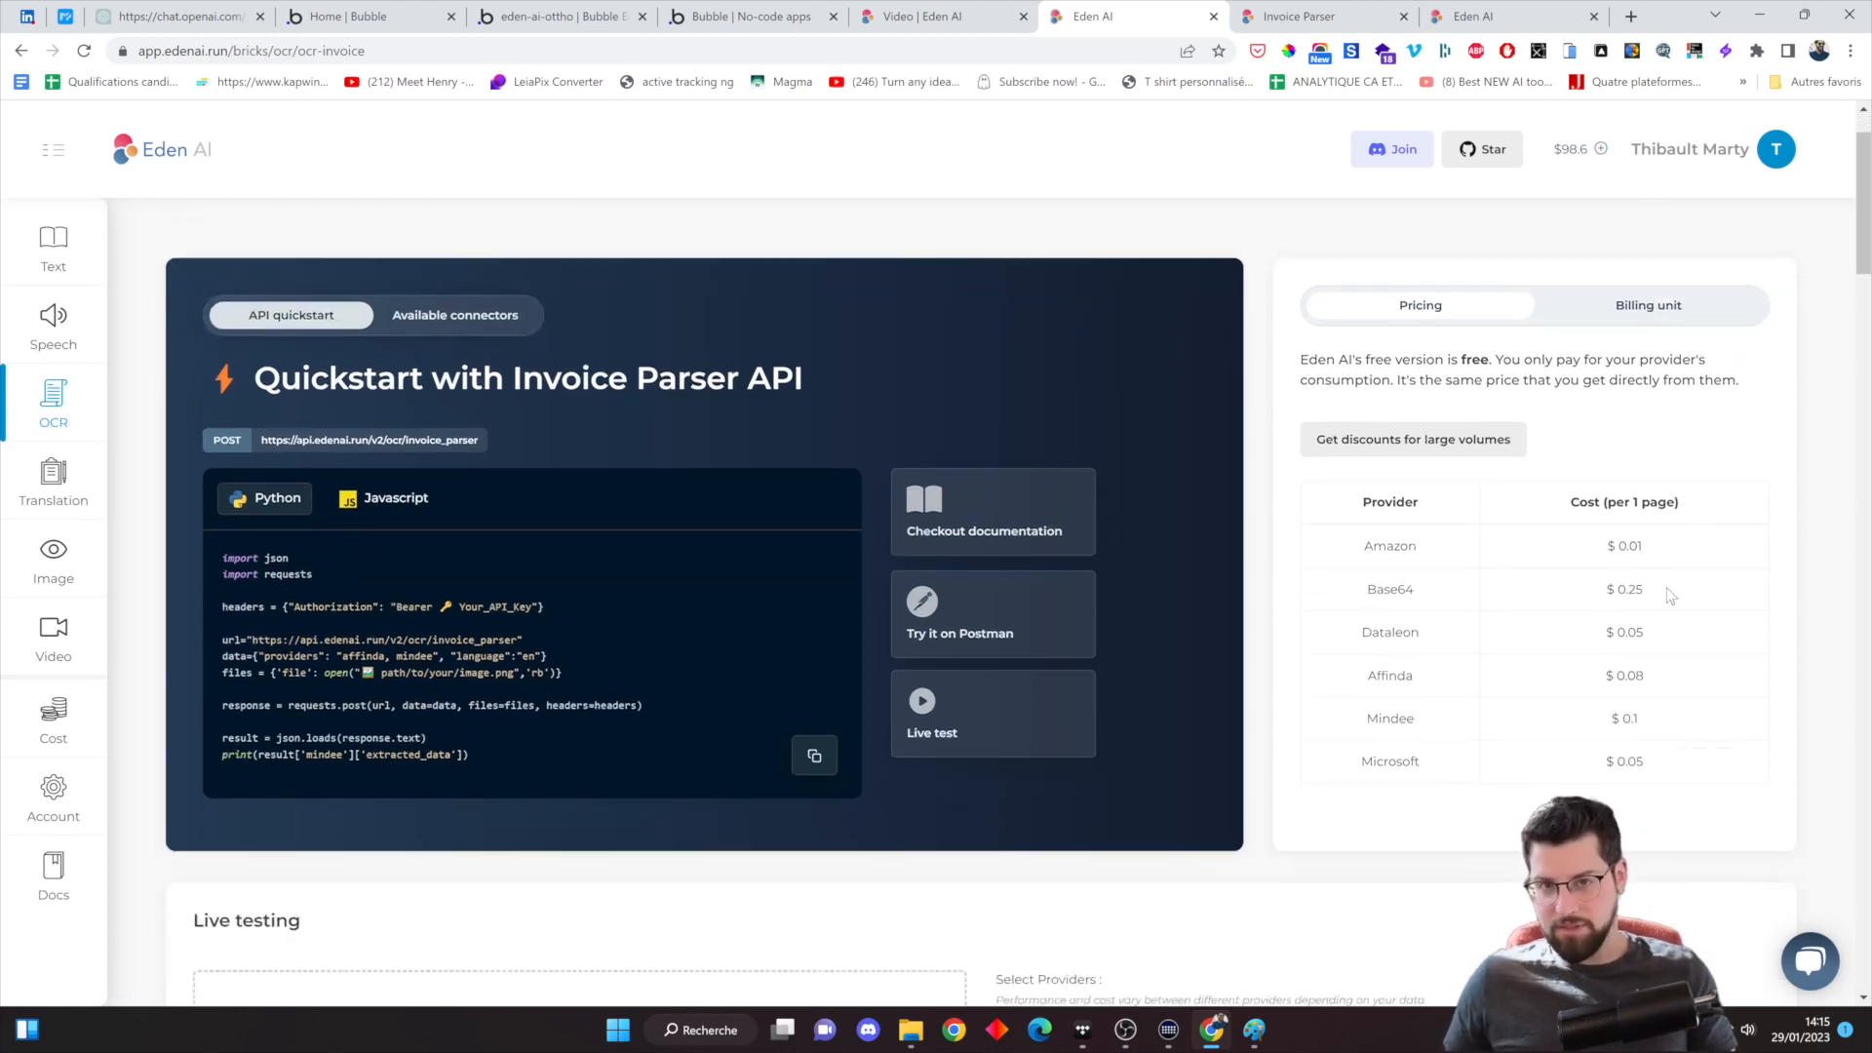
scroll(1670, 596, "down", 2)
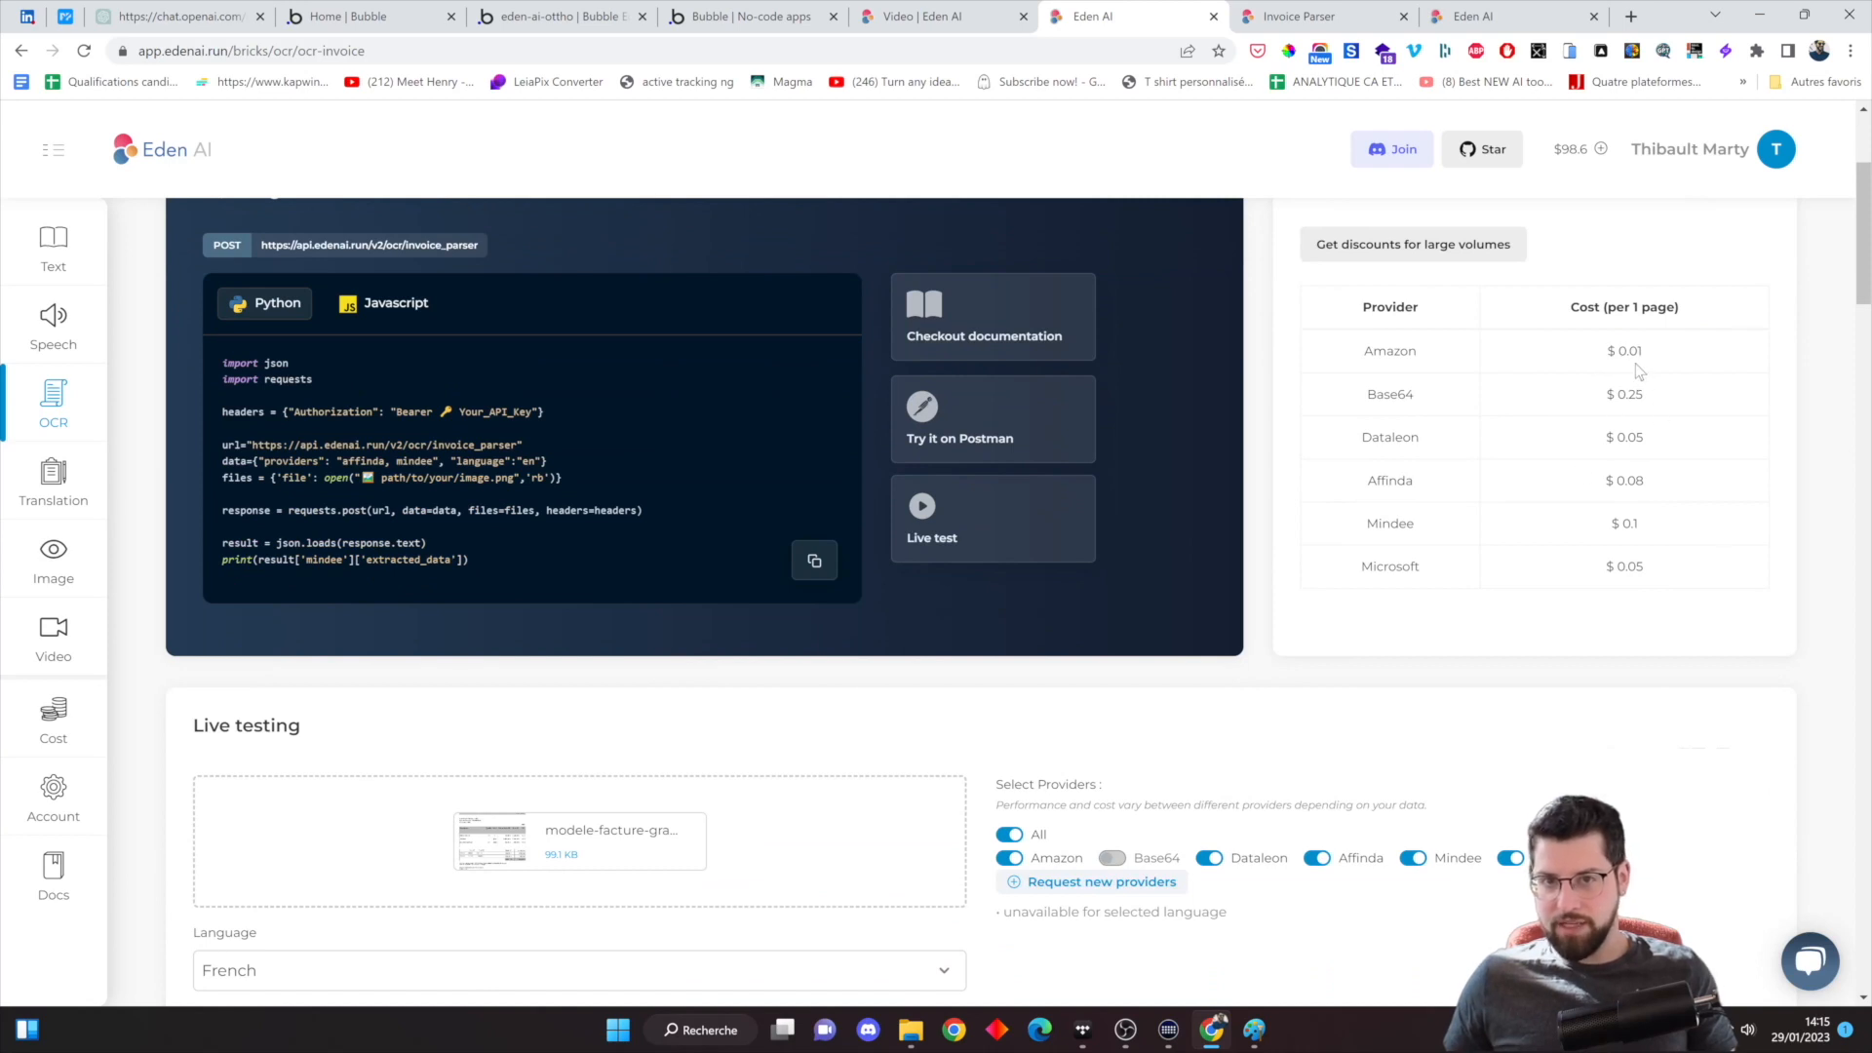
scroll(1639, 371, "down", 1)
Review the provider selection in live testing and recheck the visual results down to eden-ai, ending back at the page's beginning
scroll(1600, 719, "down", 12)
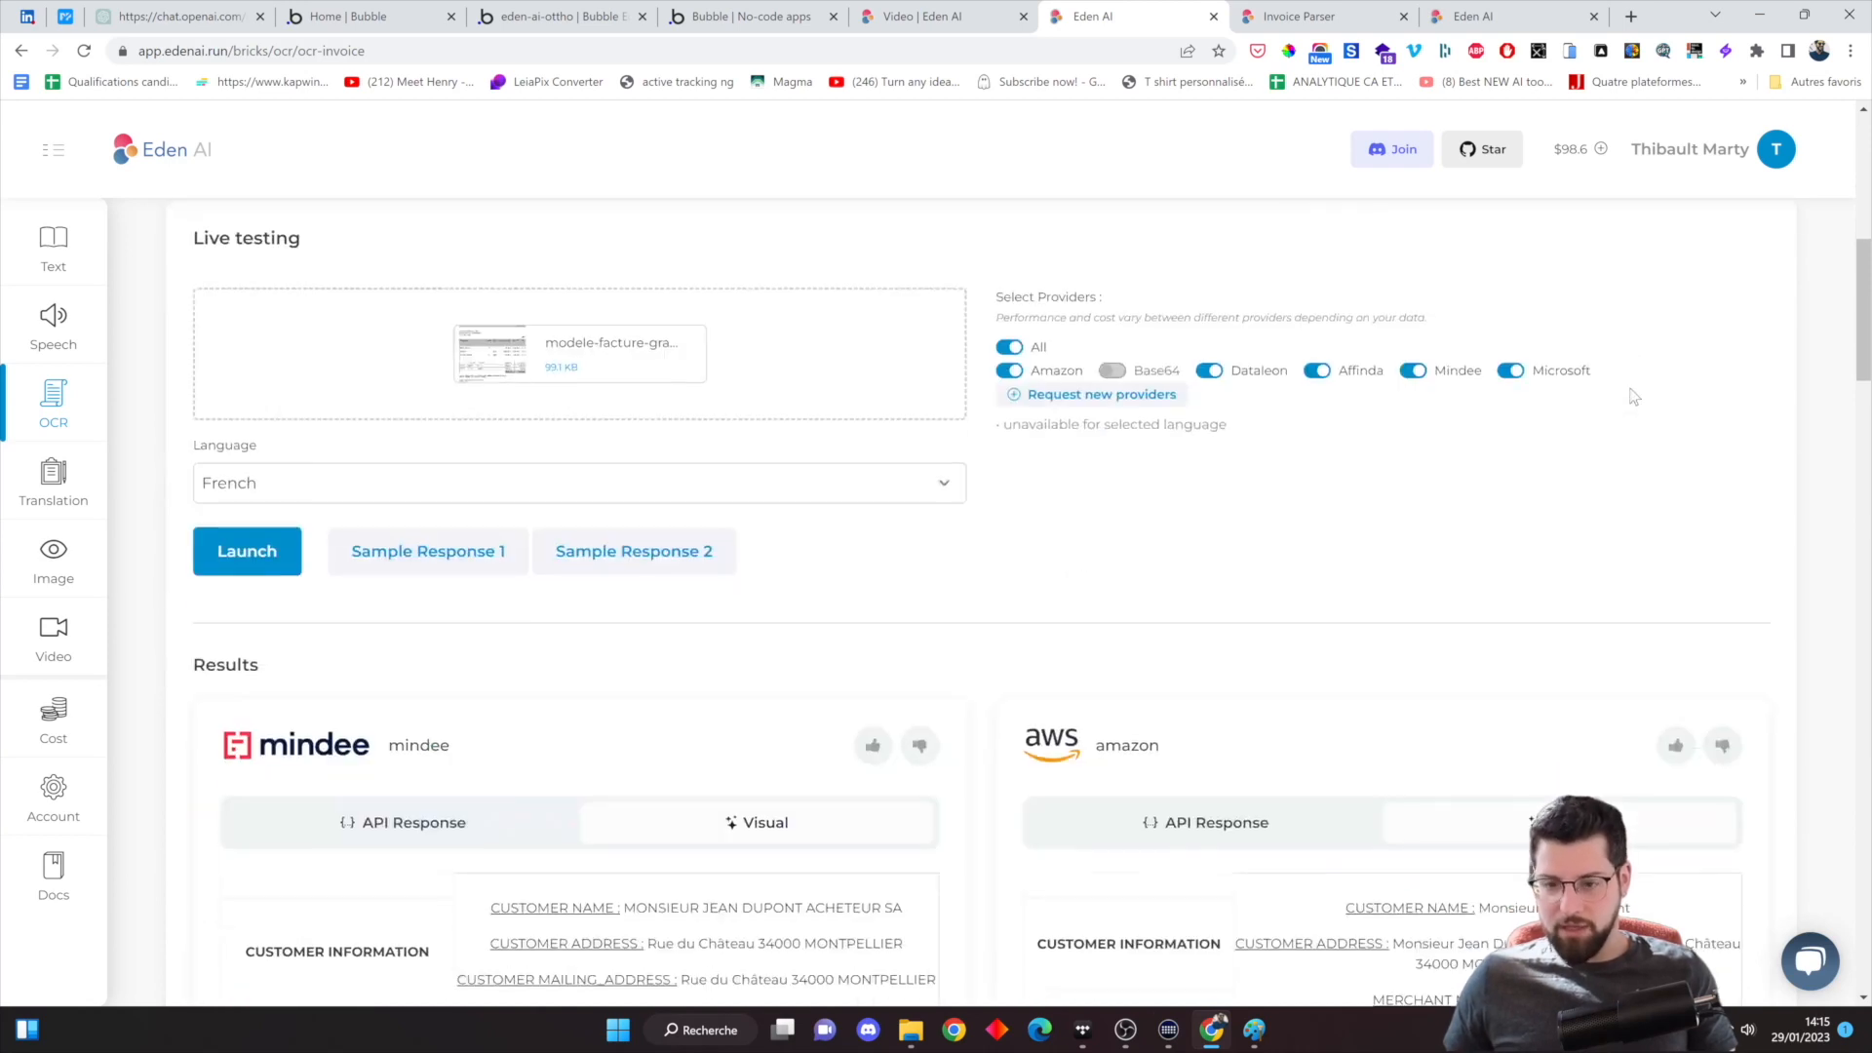
scroll(1600, 720, "down", 15)
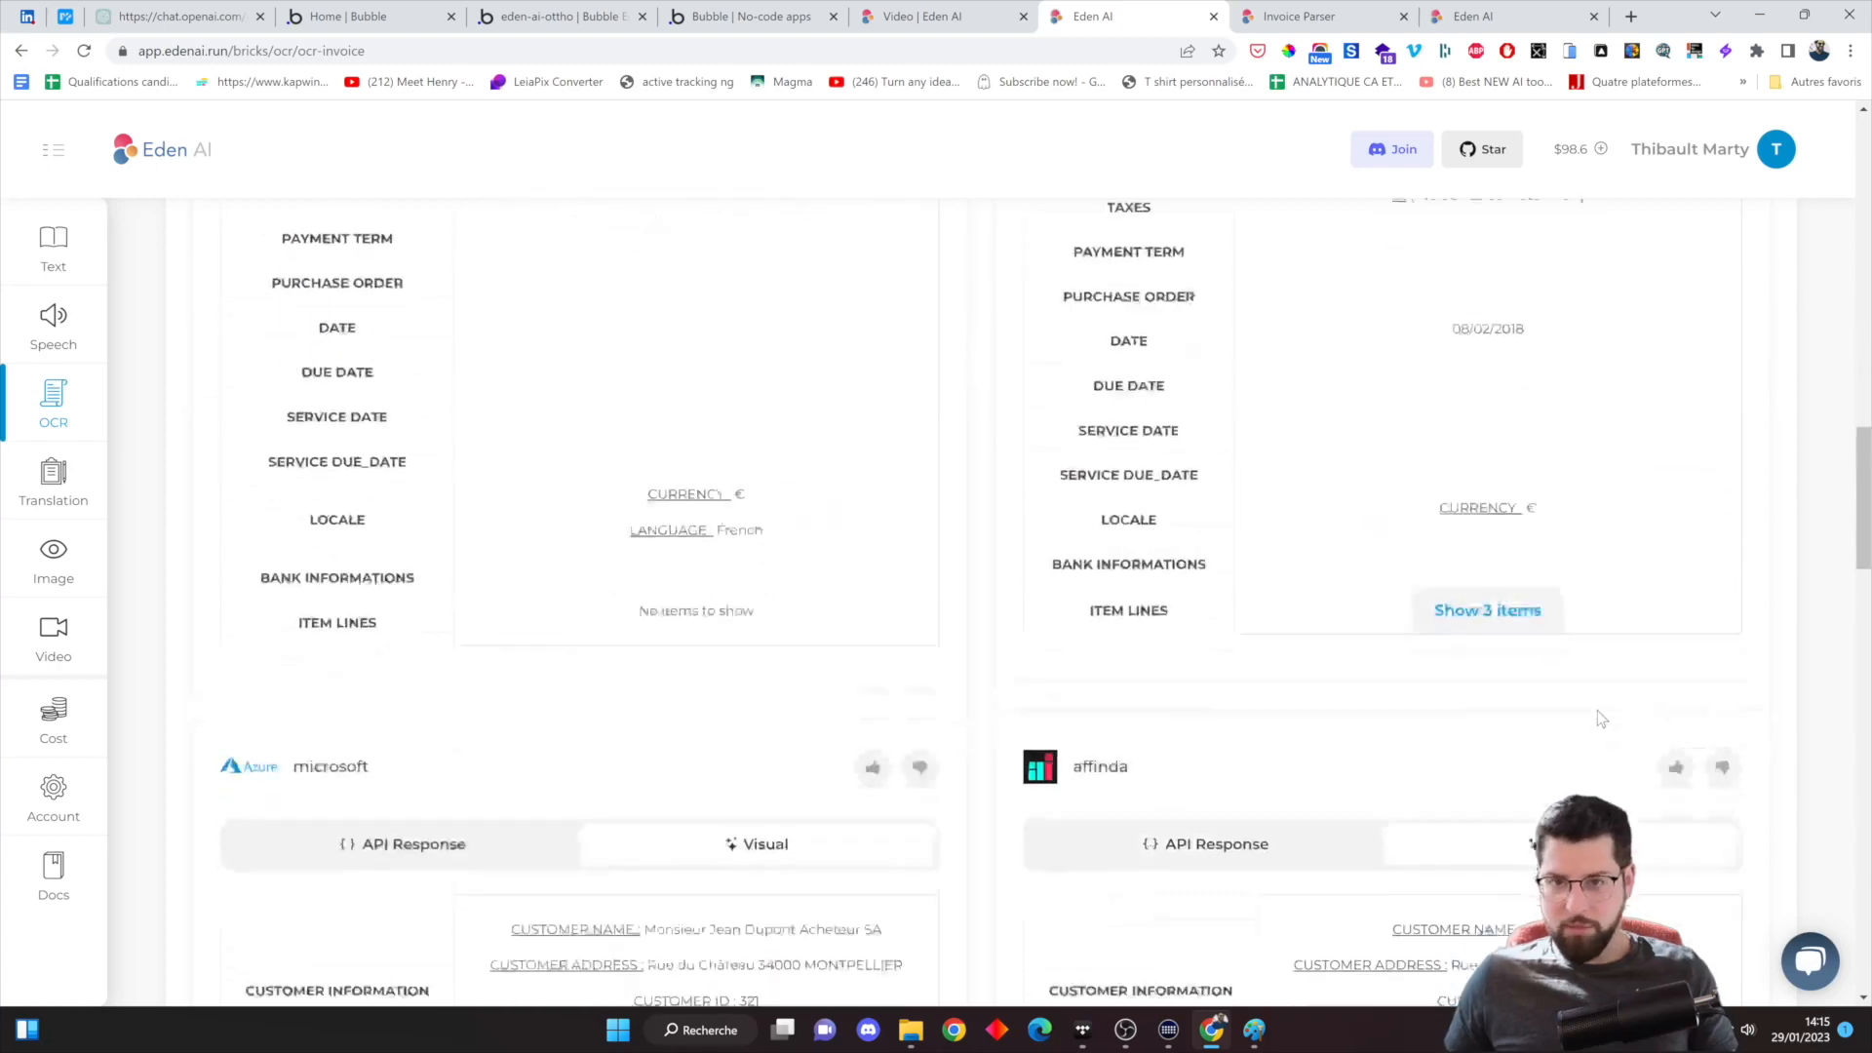
scroll(1600, 720, "down", 12)
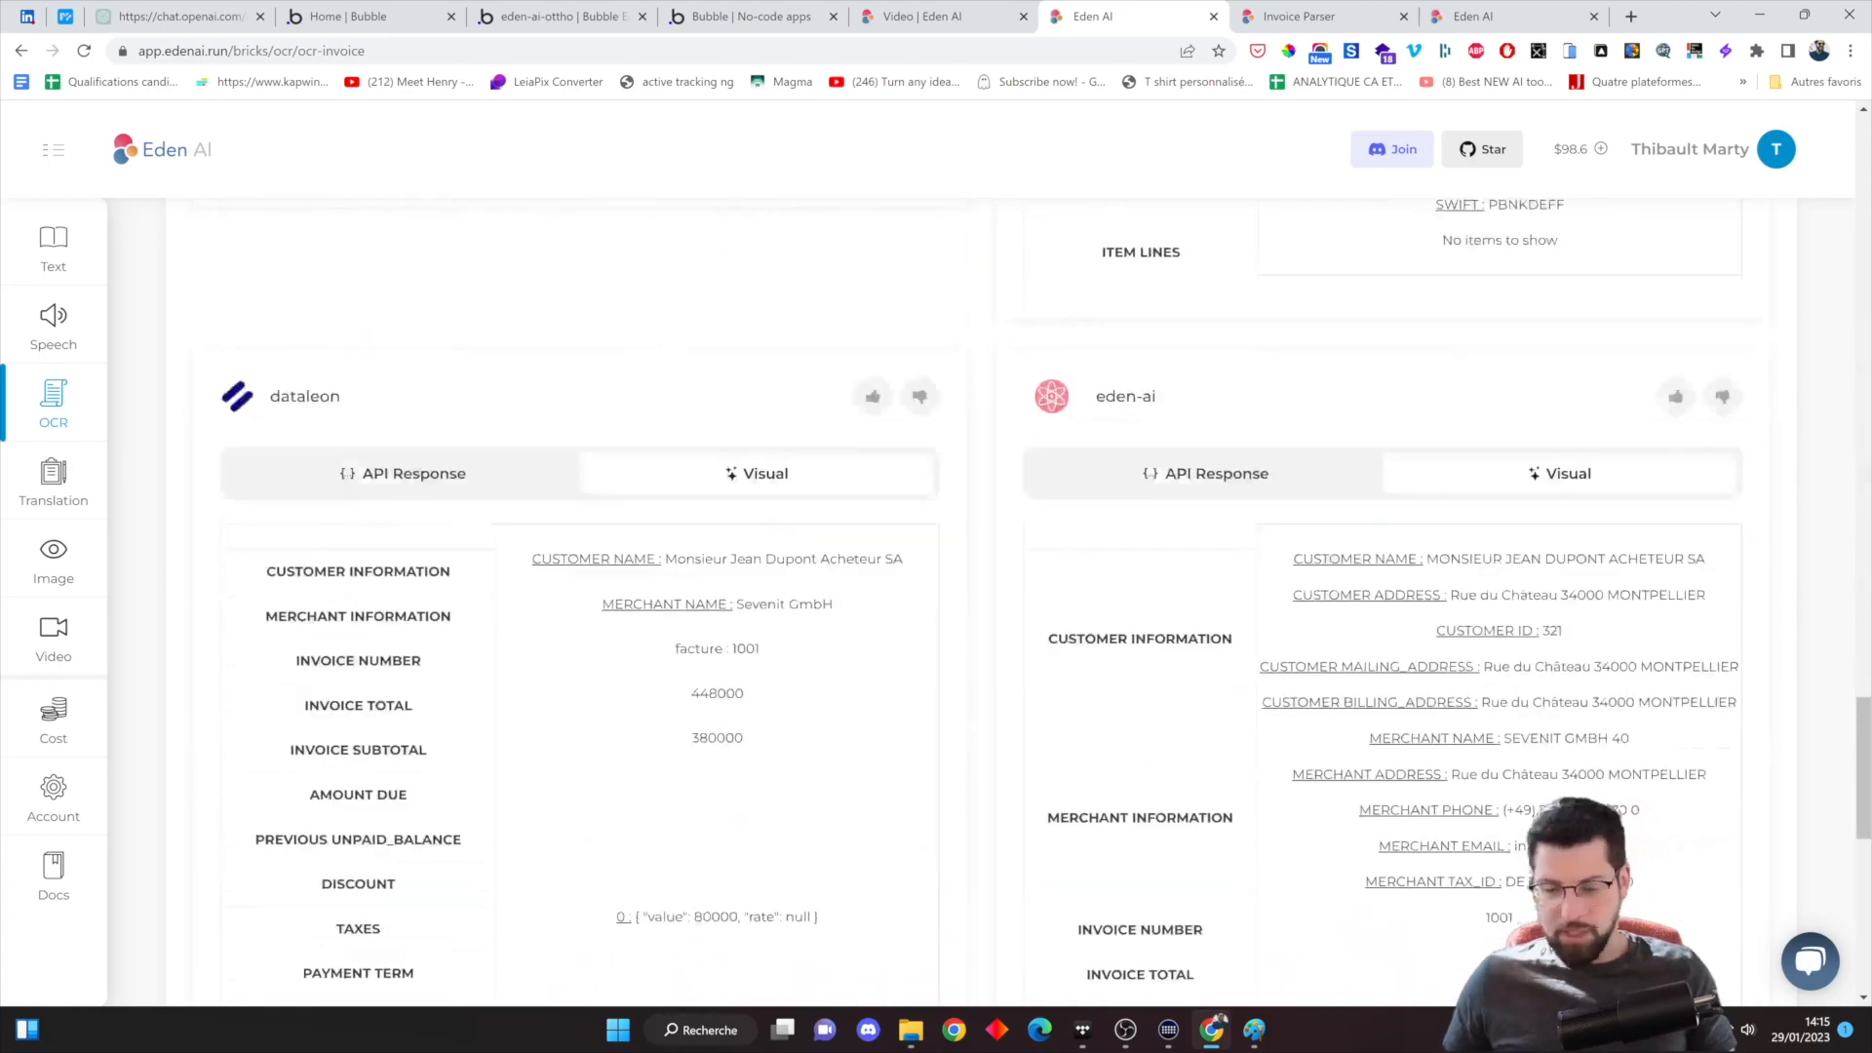
scroll(1619, 741, "down", 1)
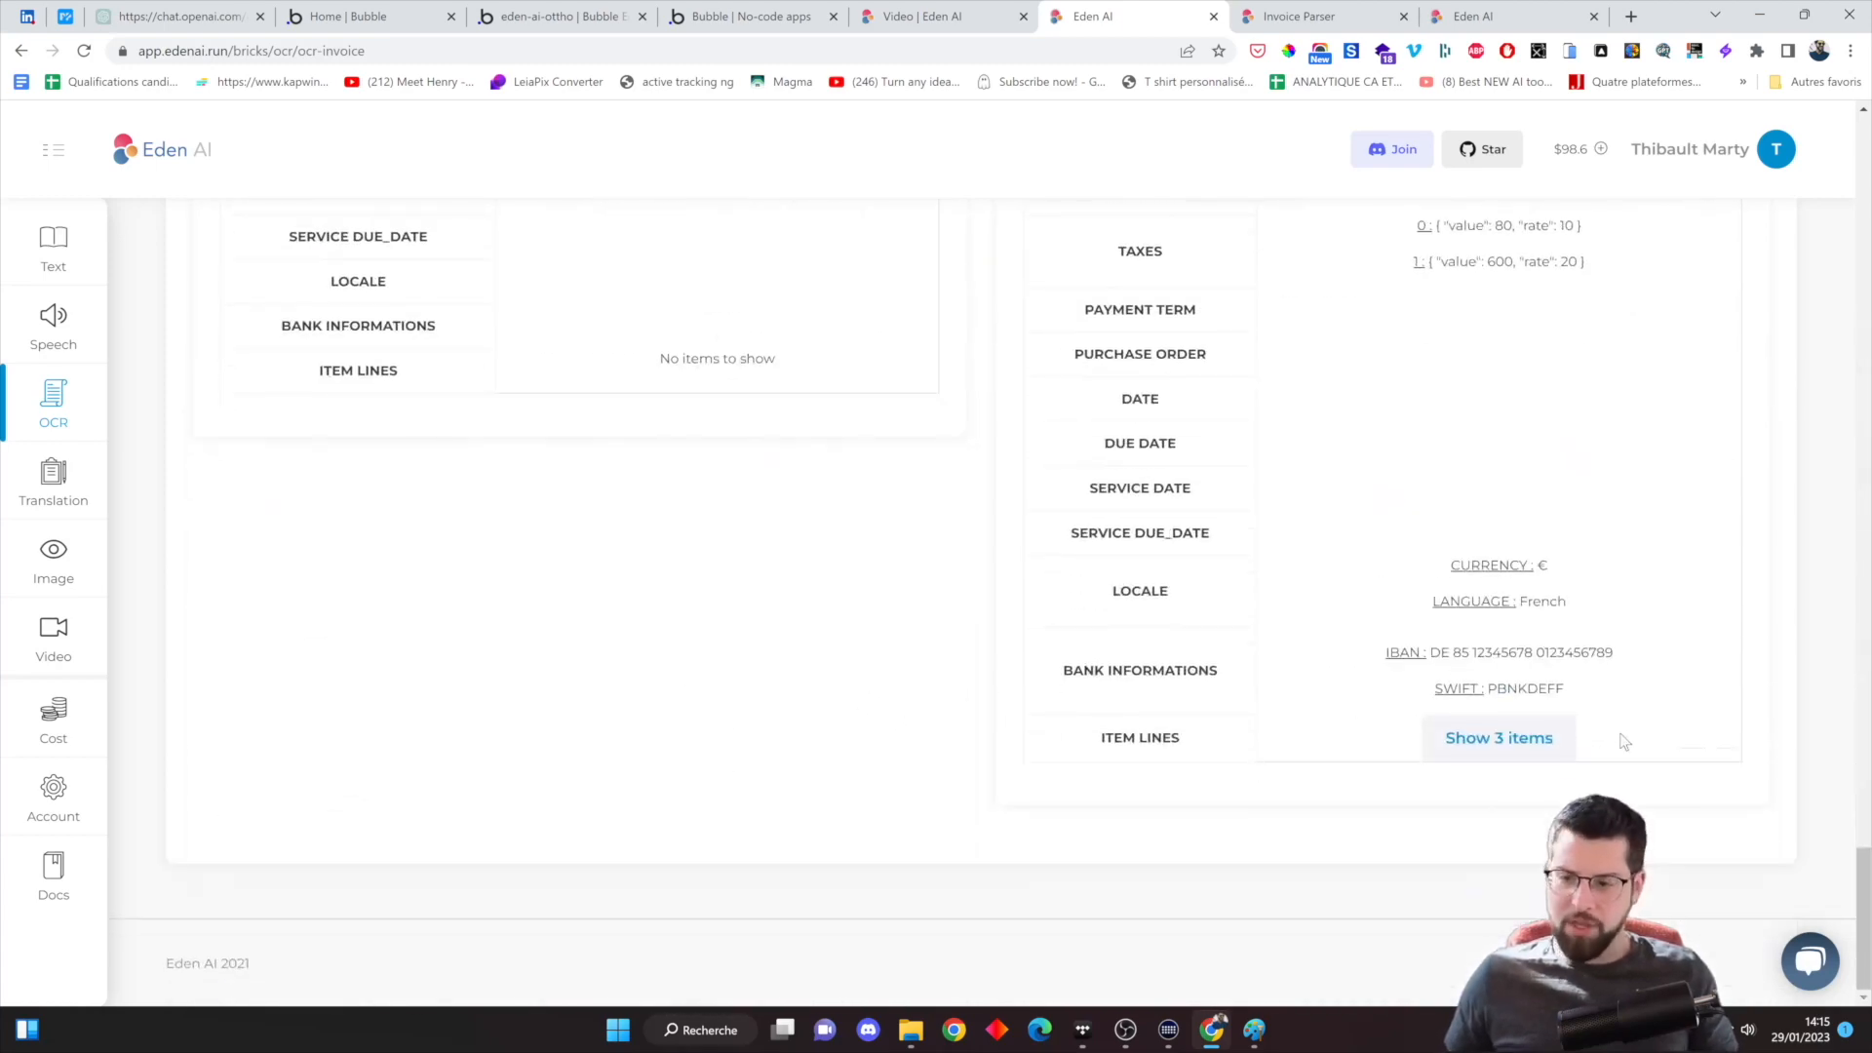
scroll(1619, 761, "up", 10)
scroll(1618, 780, "up", 20)
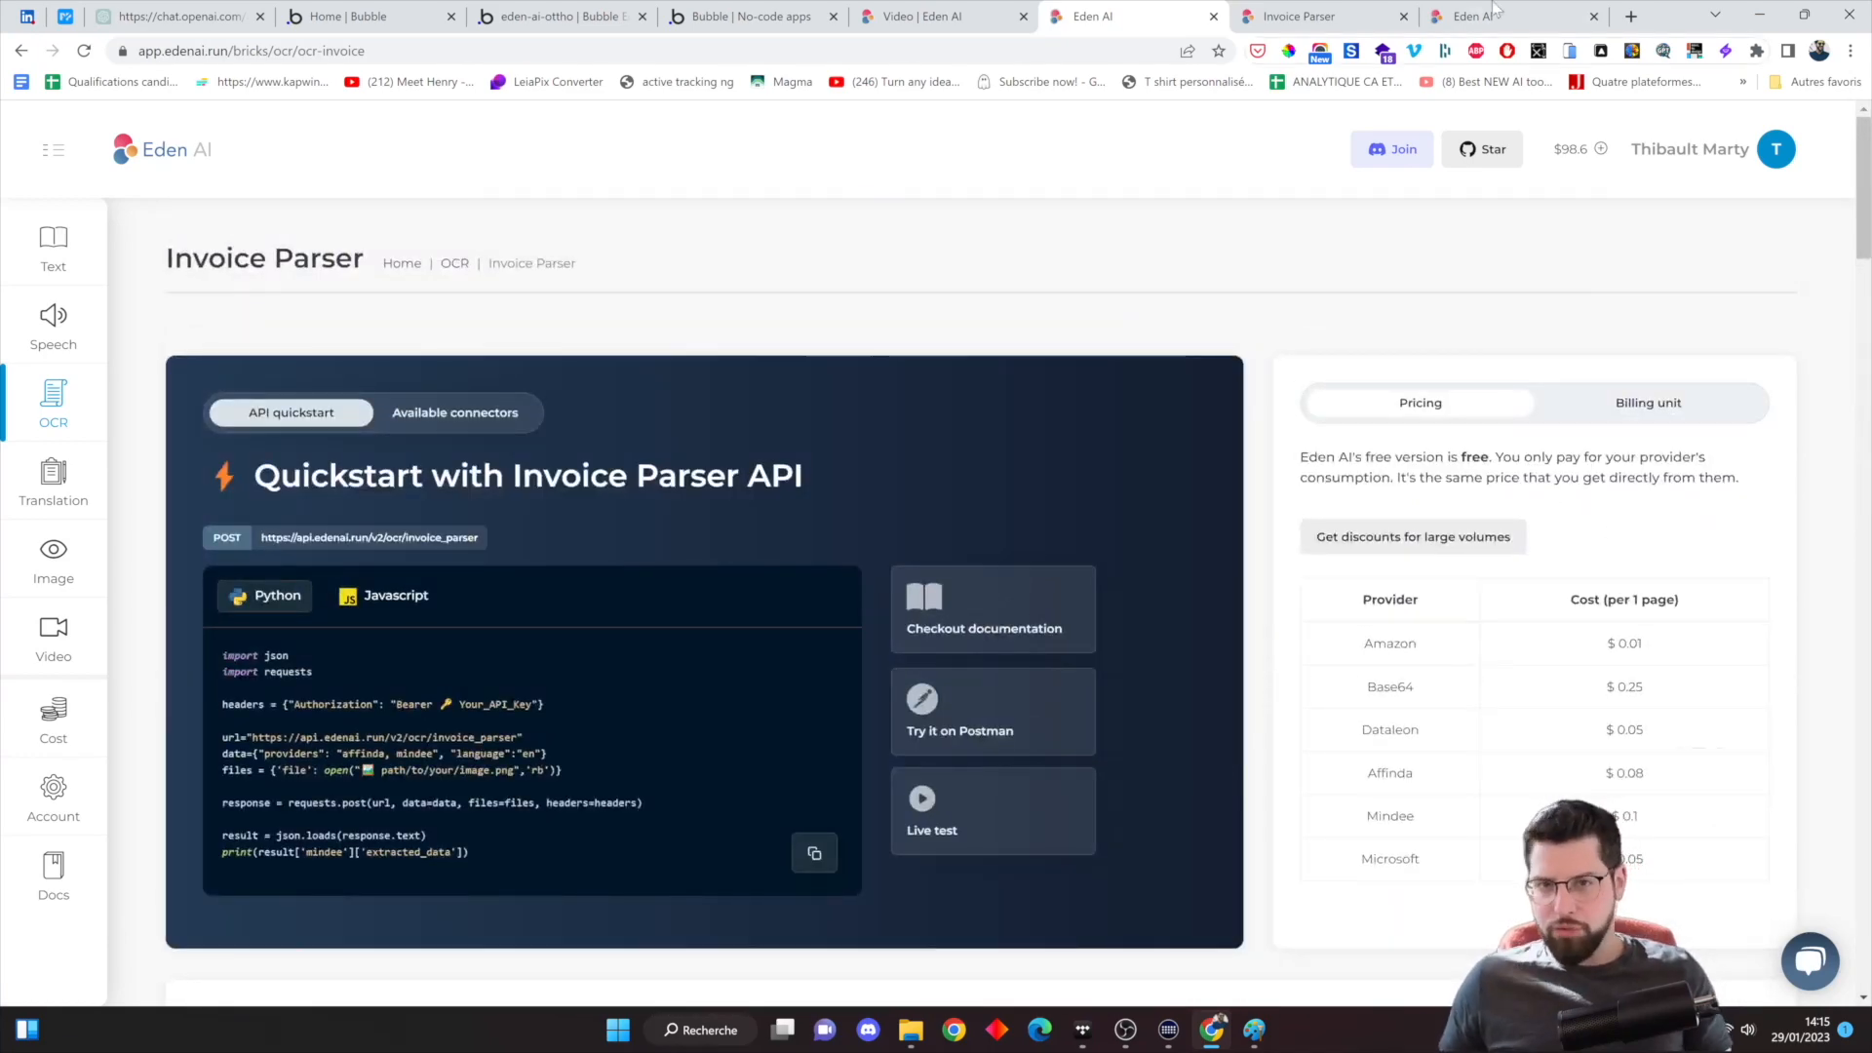
Switch to the Invoice Parser API documentation and examine the endpoint, body parameters and request example
left_click(1329, 11)
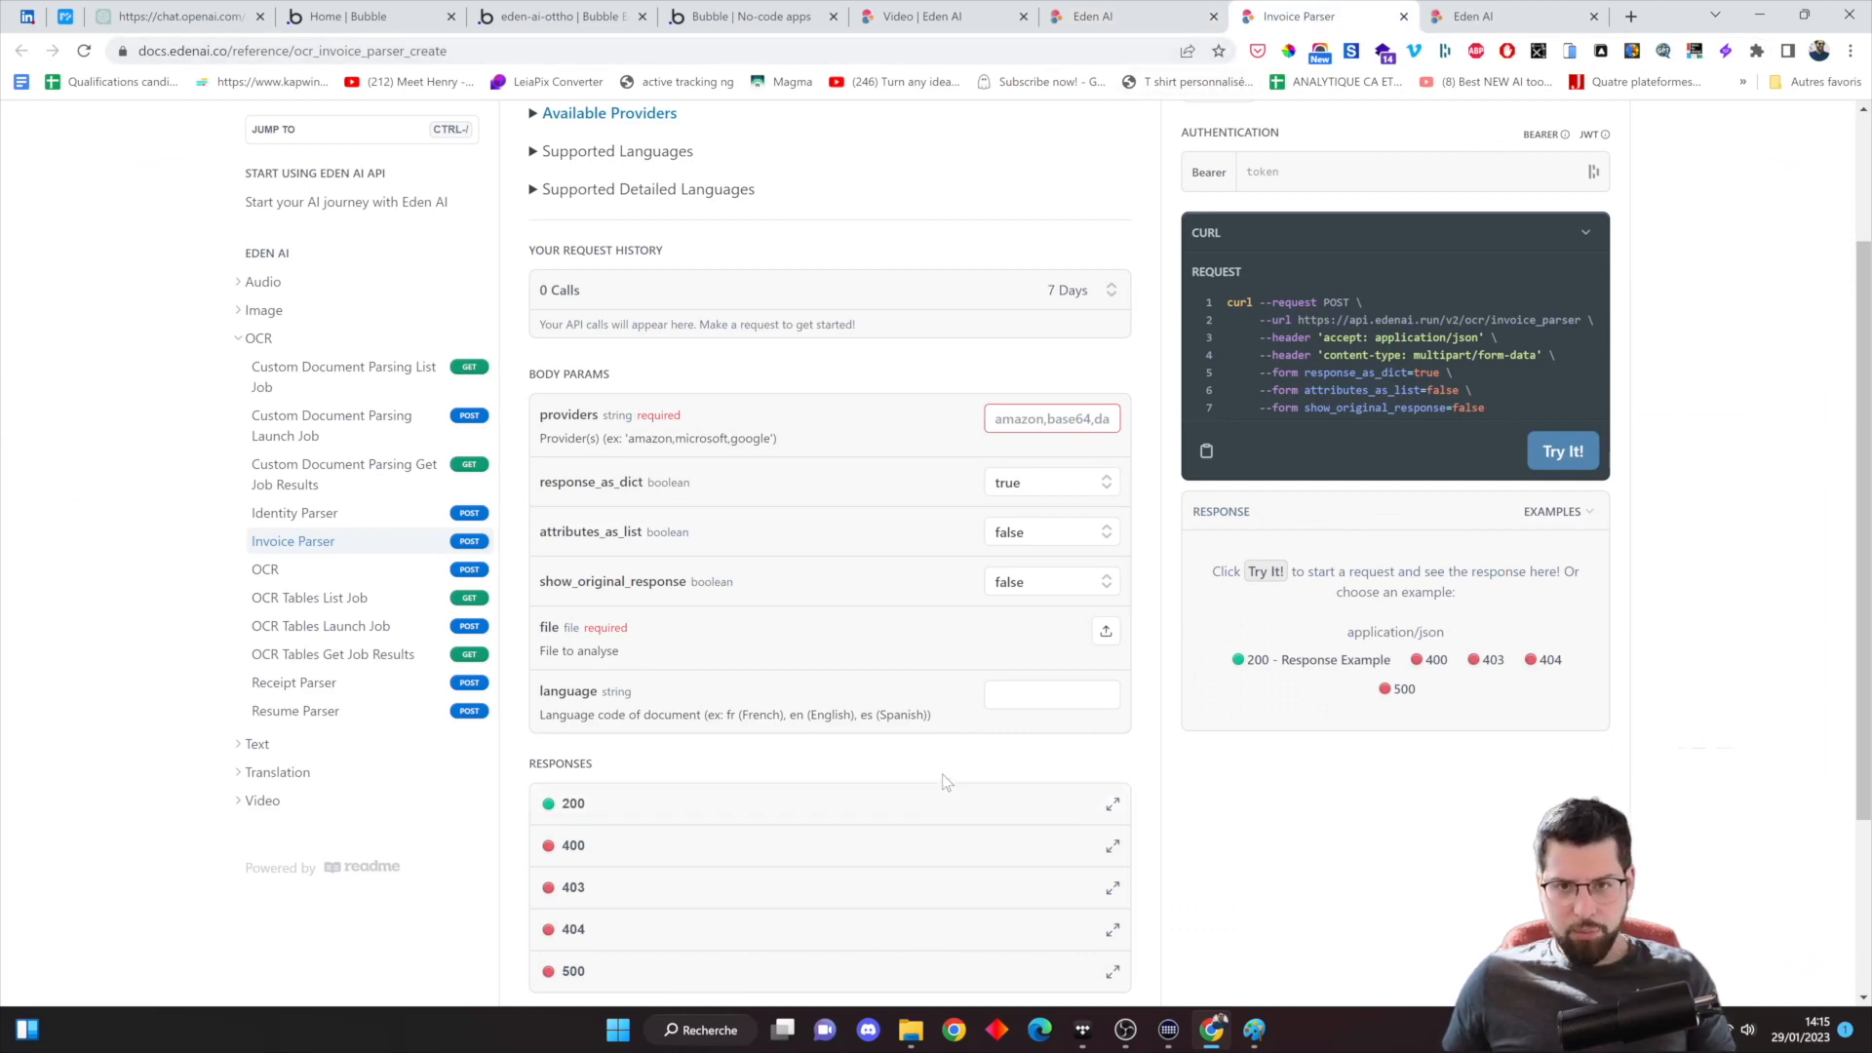
scroll(1164, 704, "up", 2)
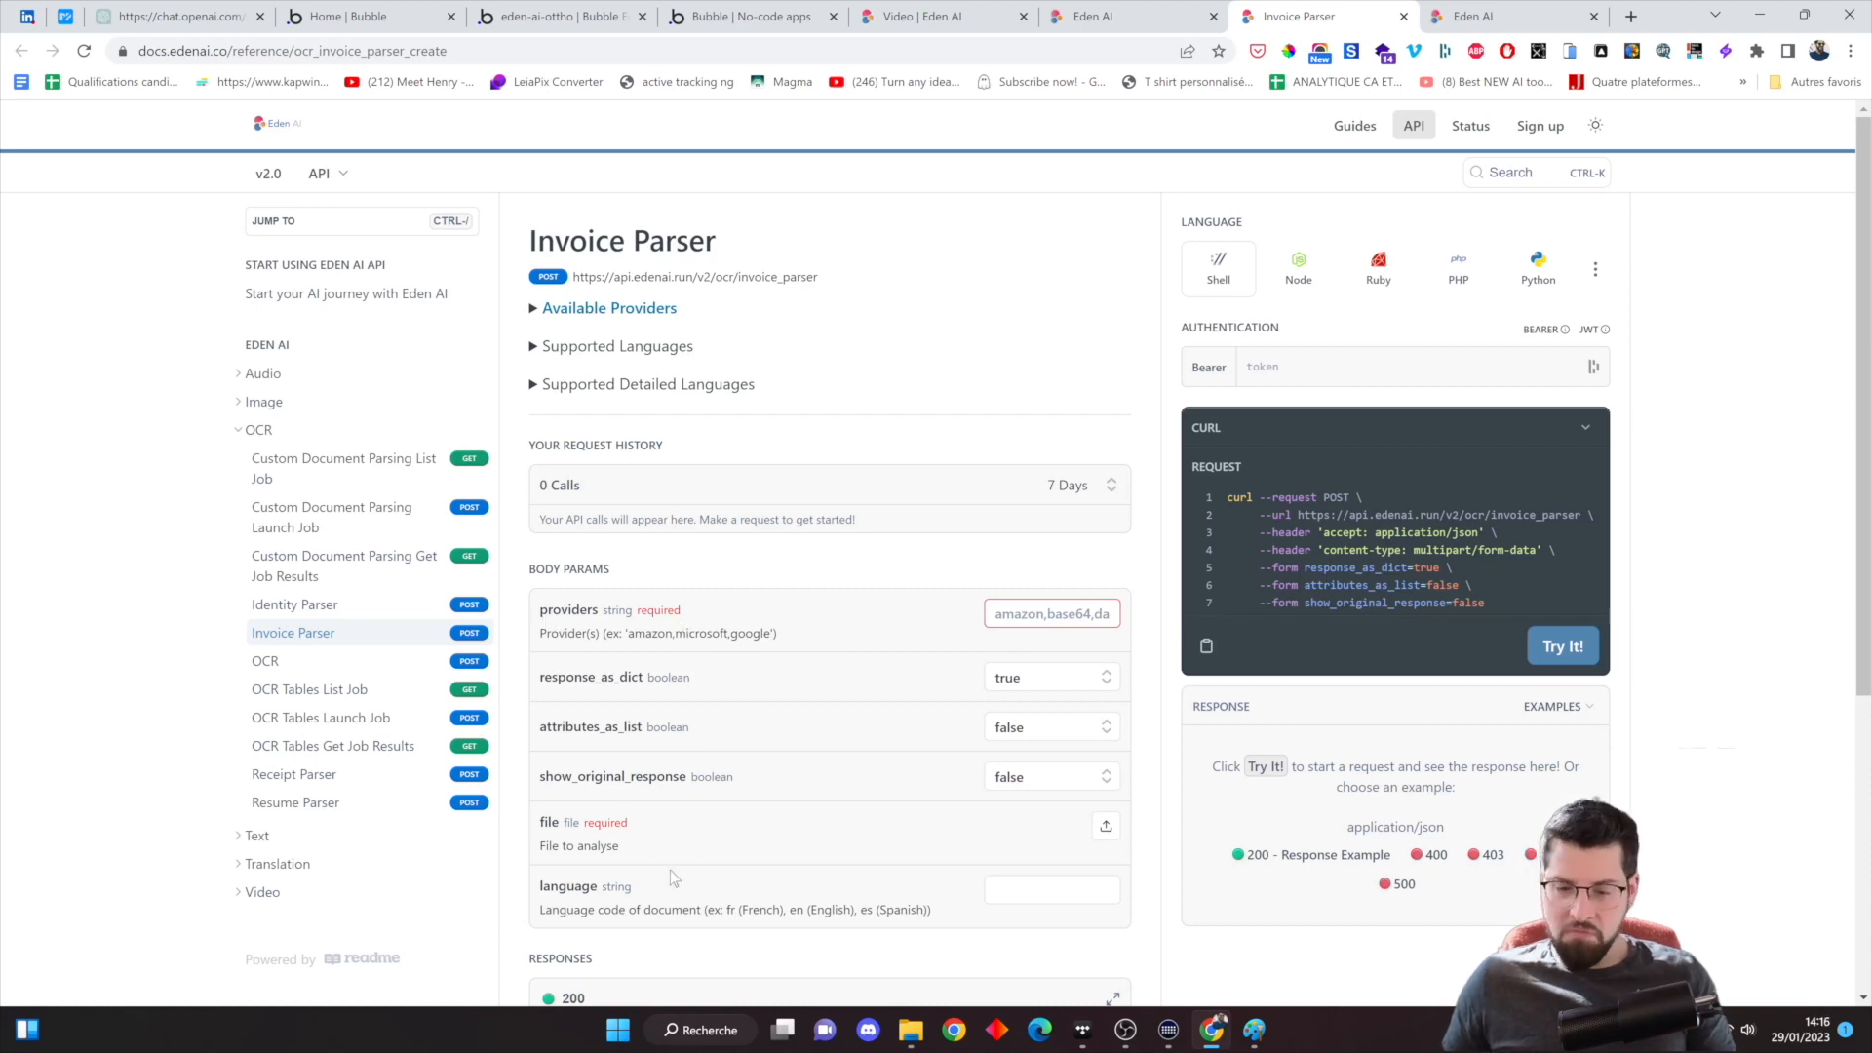
scroll(858, 827, "down", 1)
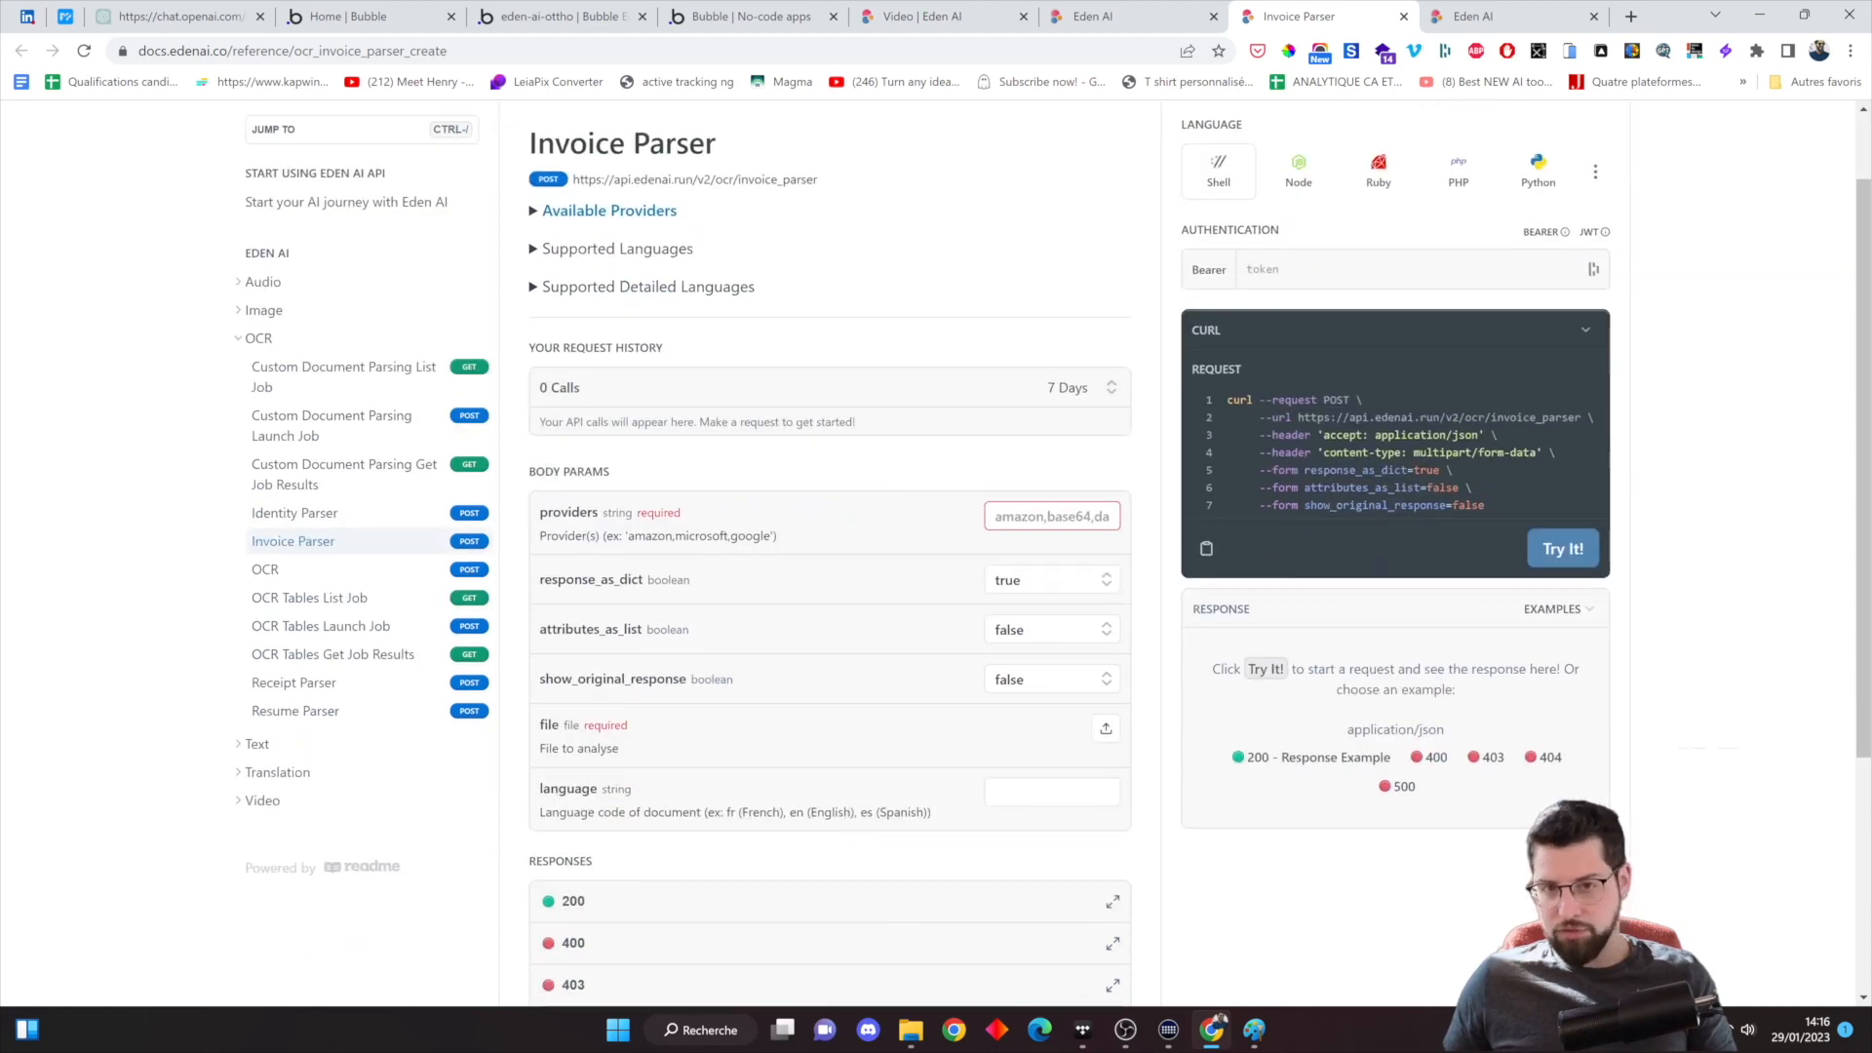
scroll(888, 795, "up", 1)
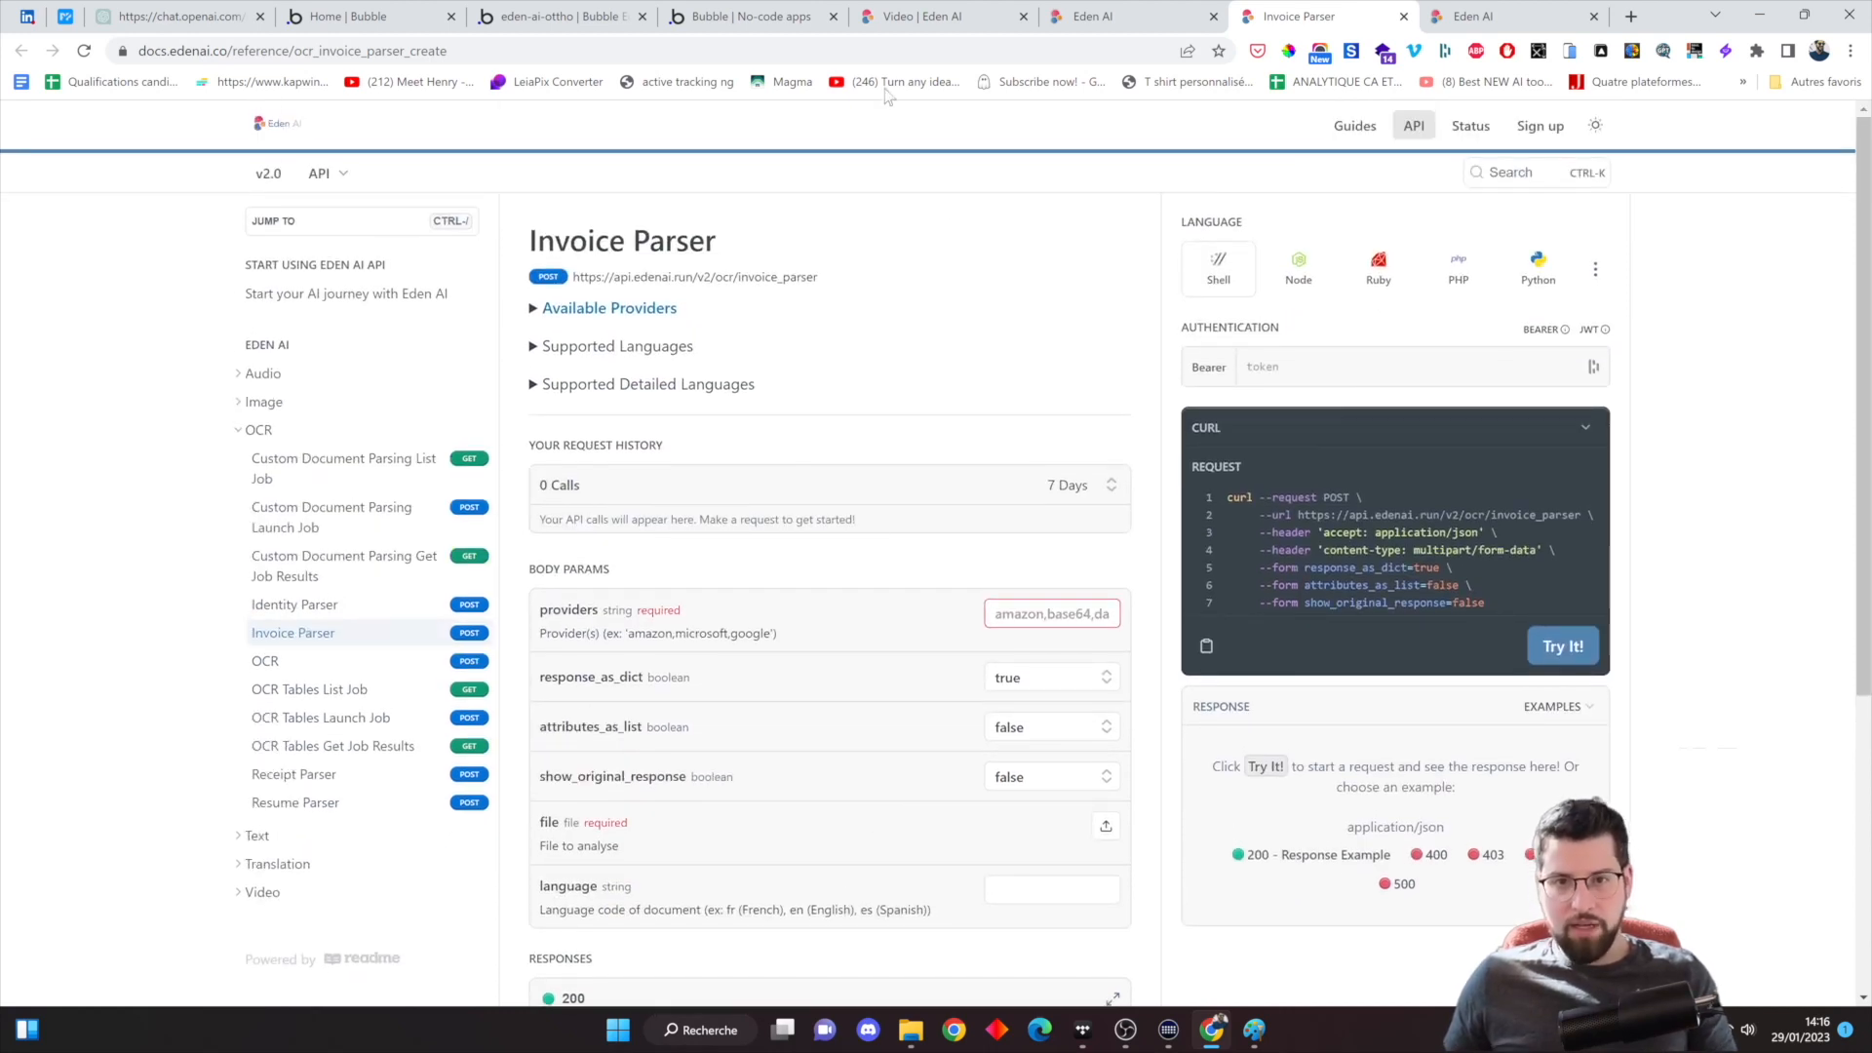
View the Bubble demo app's preview and switch to the eden-ai-ottho editor on the index page
left_click(777, 19)
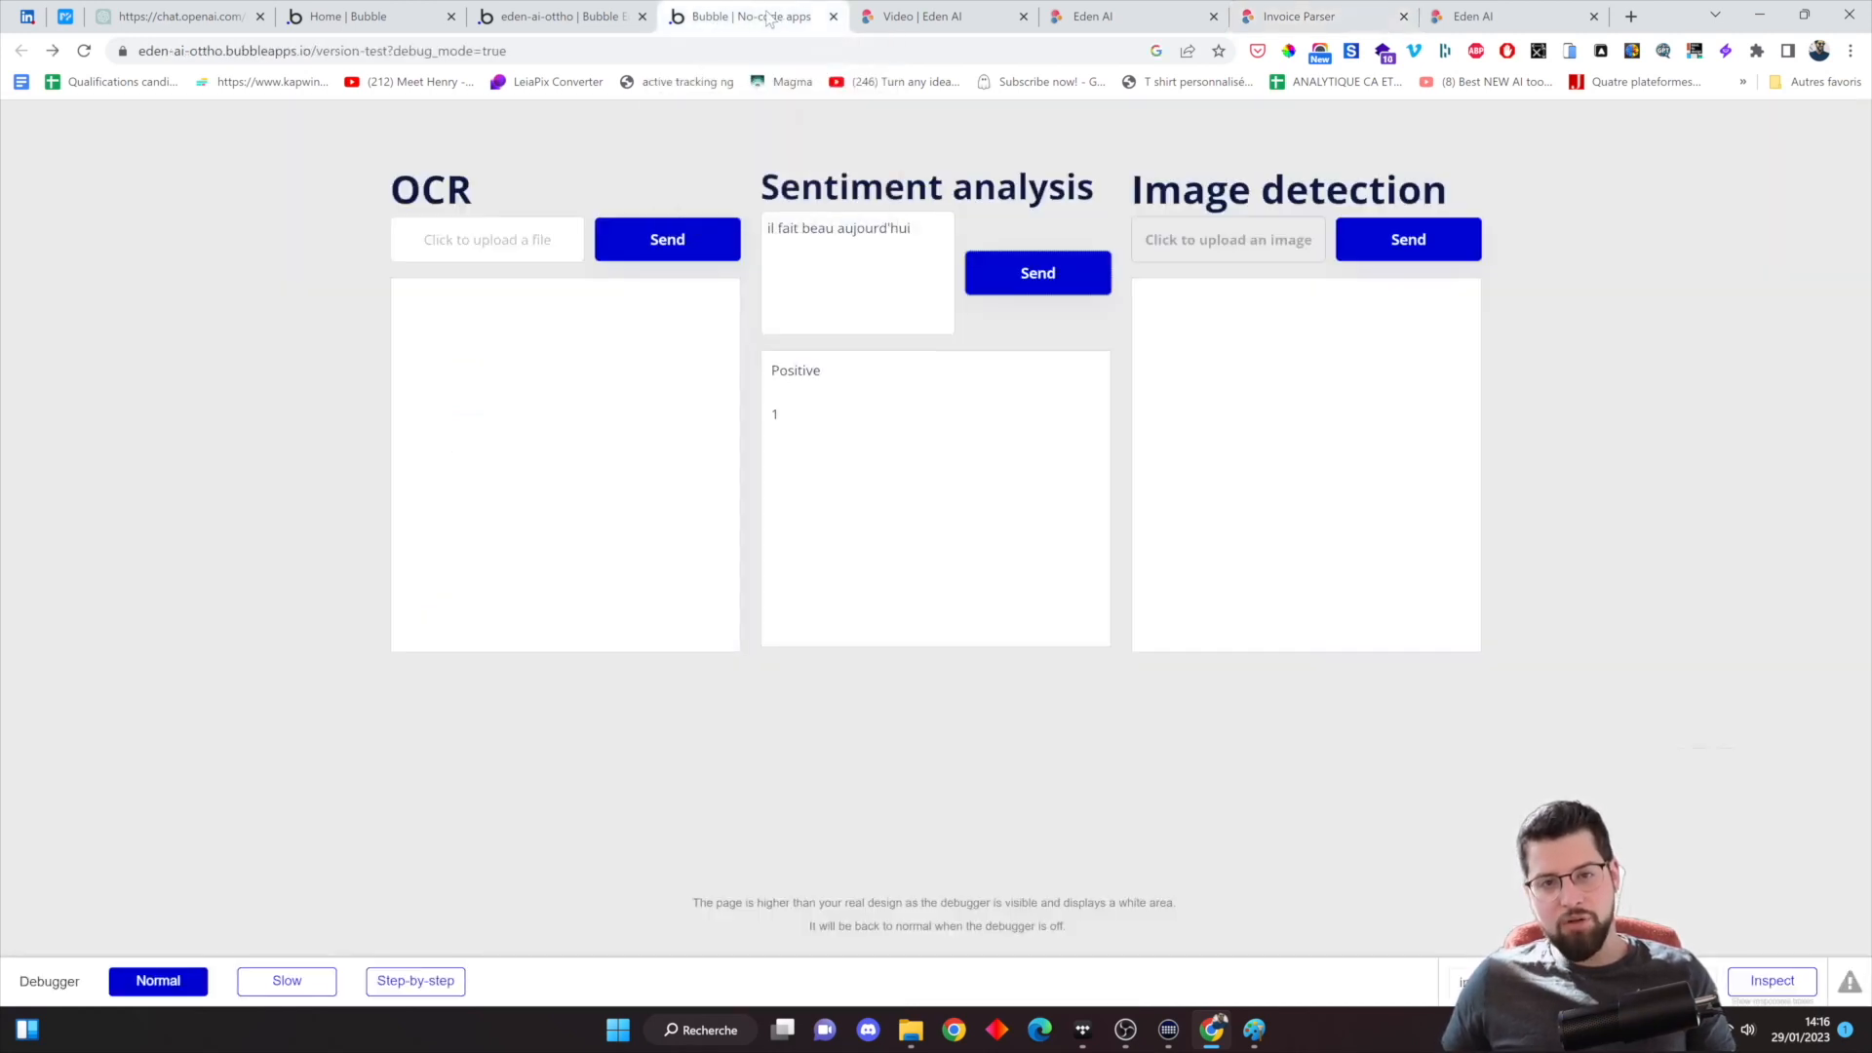
left_click(579, 19)
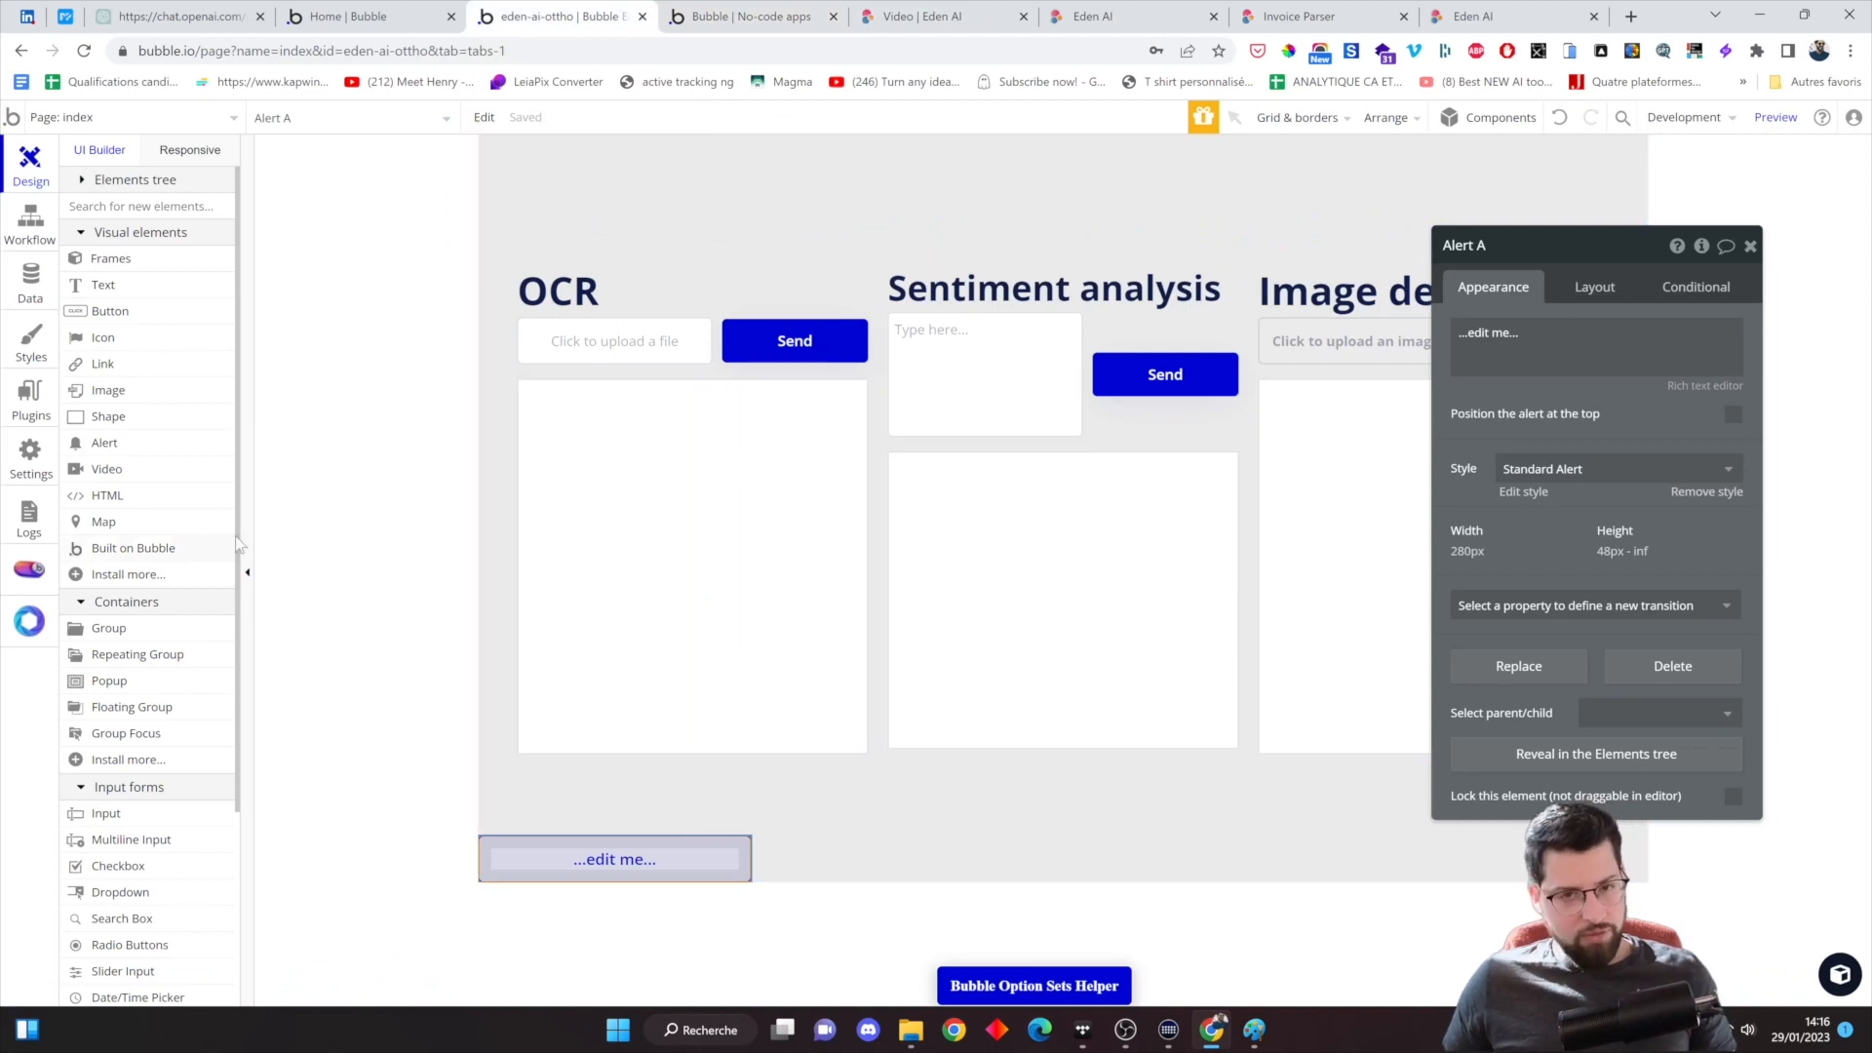
Open the installed API Connector plugin and add another API named "Eden-ai youtube"
left_click(28, 392)
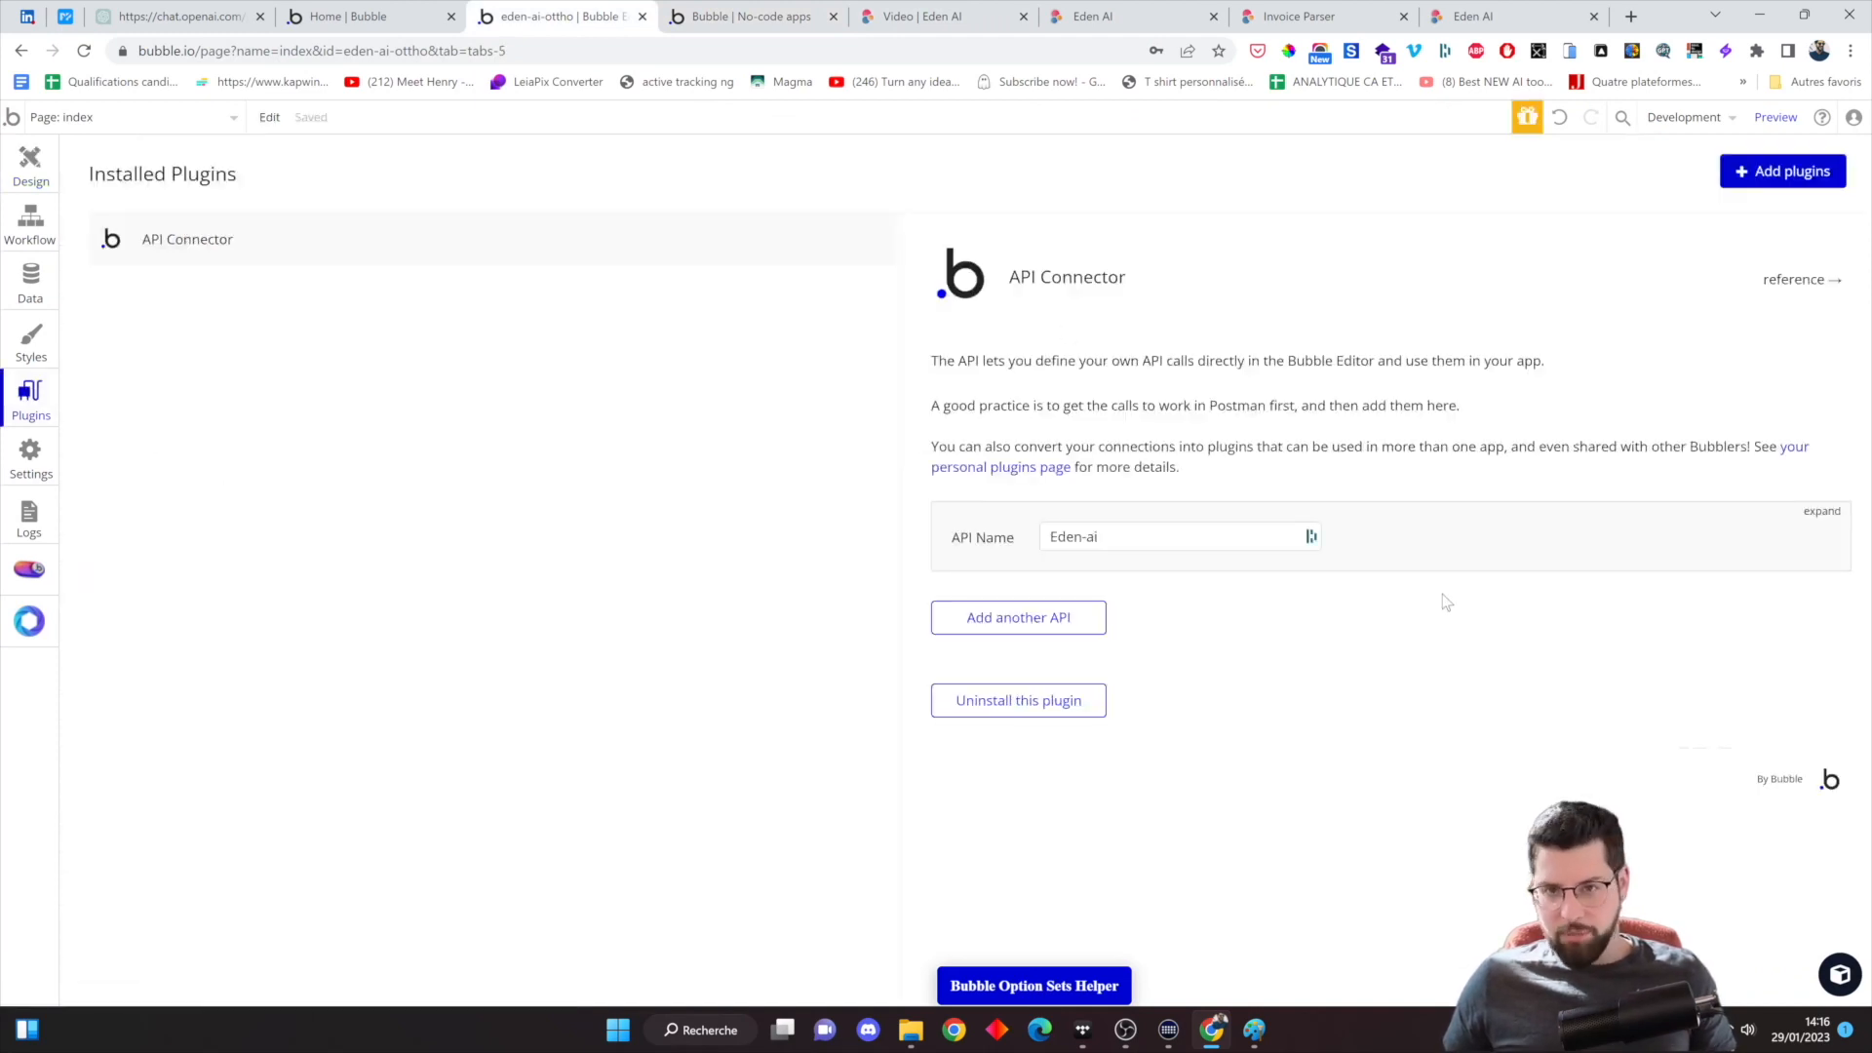
left_click(1823, 513)
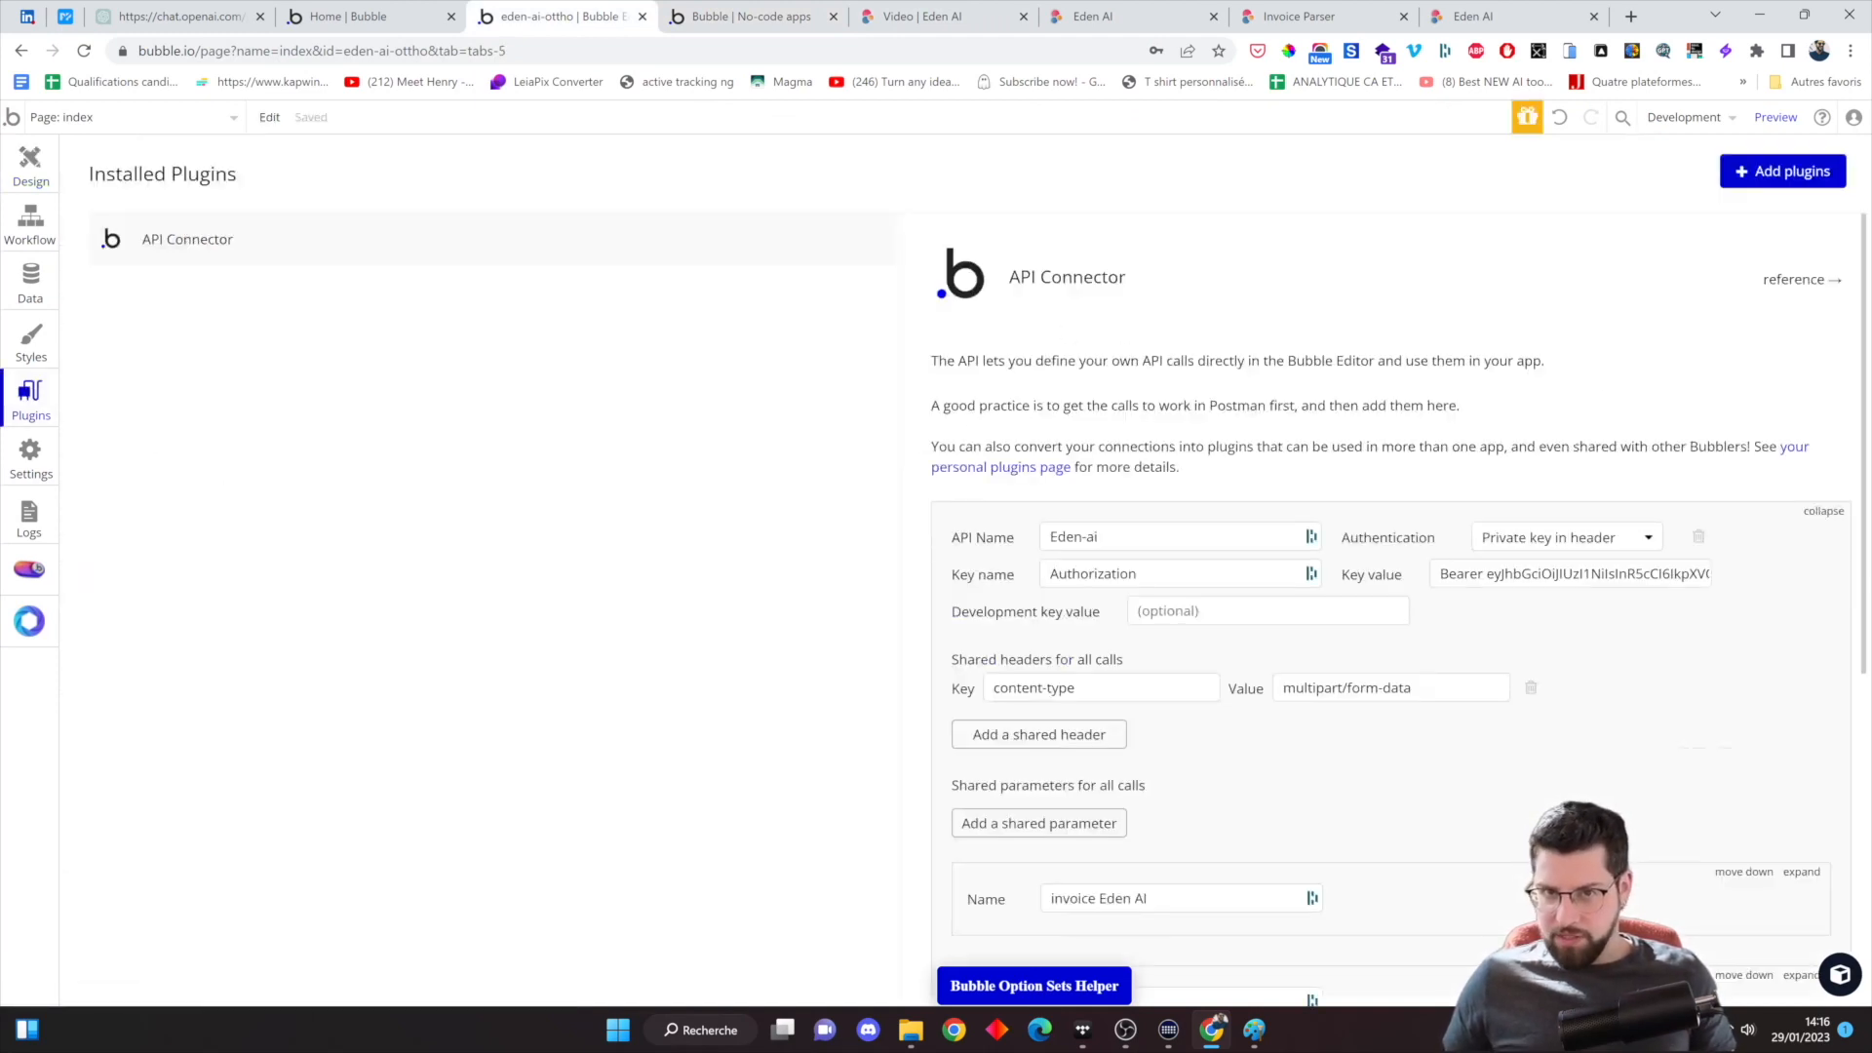
left_click(1823, 512)
left_click(1039, 616)
left_click(1108, 629)
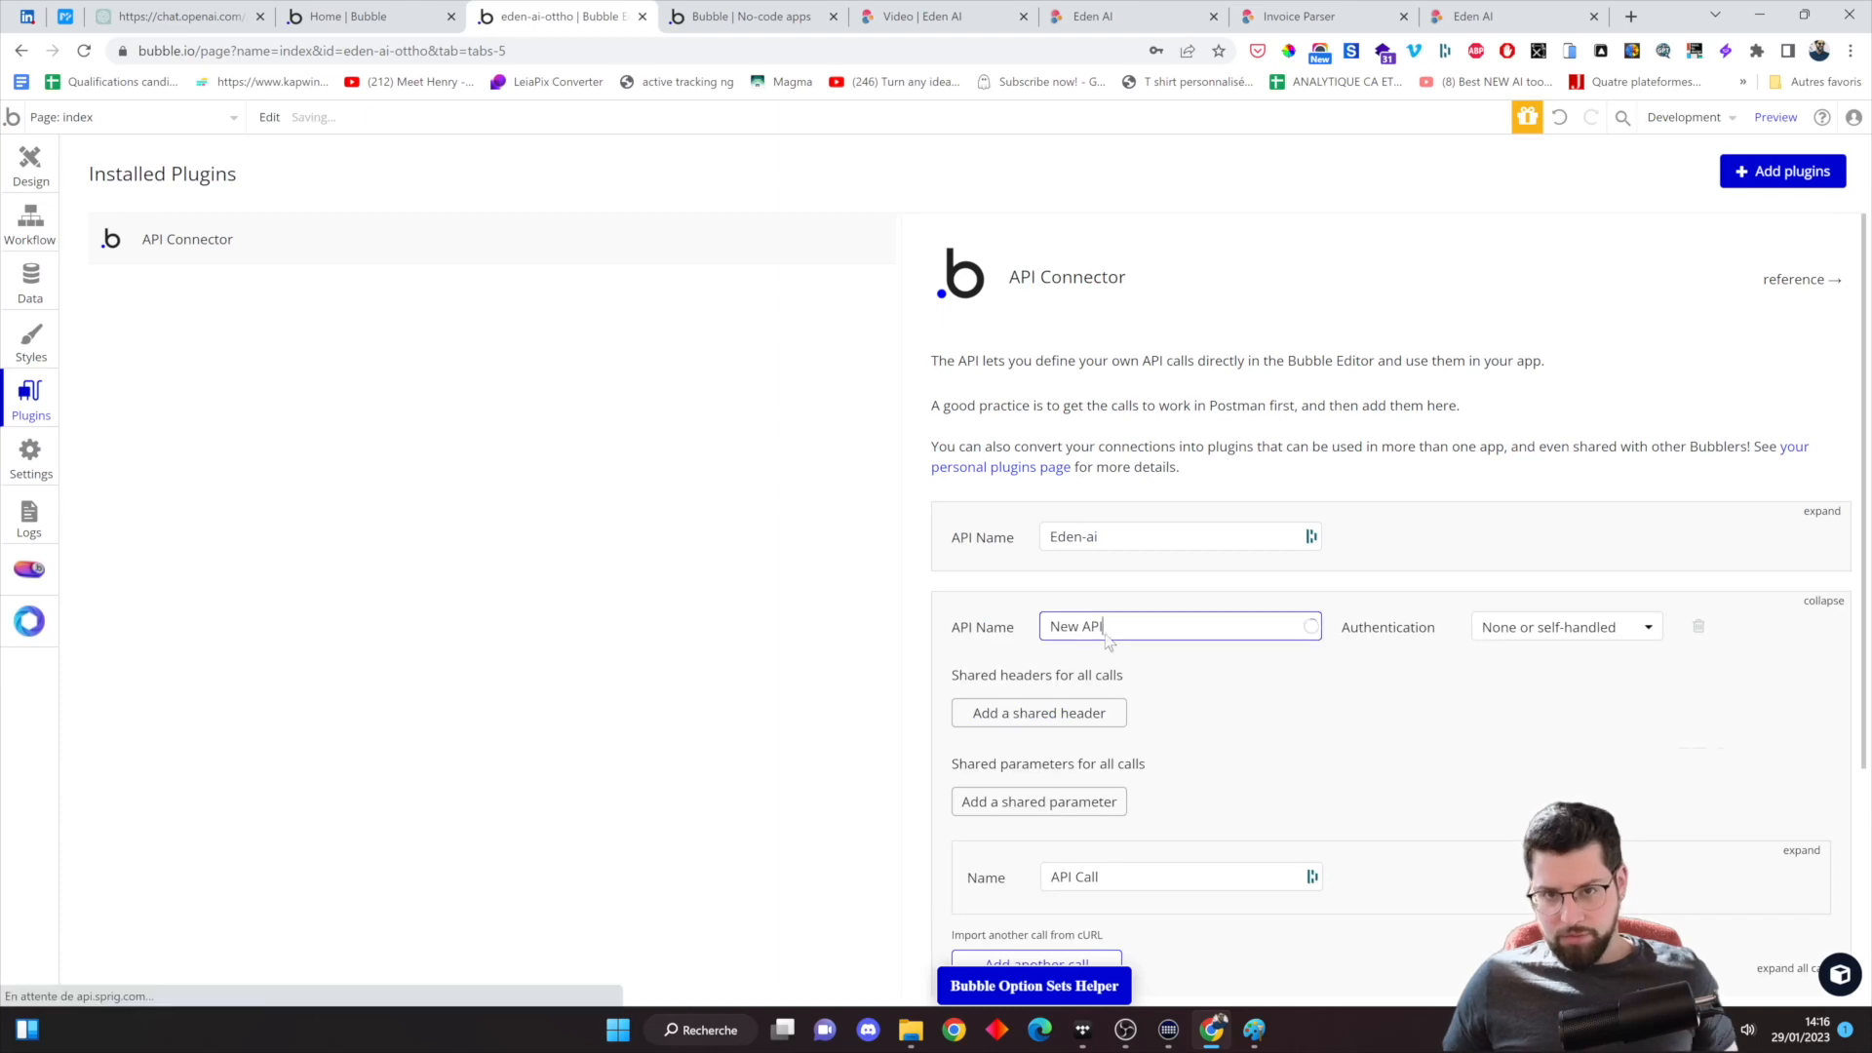
key("ctrl+a")
type("Ed")
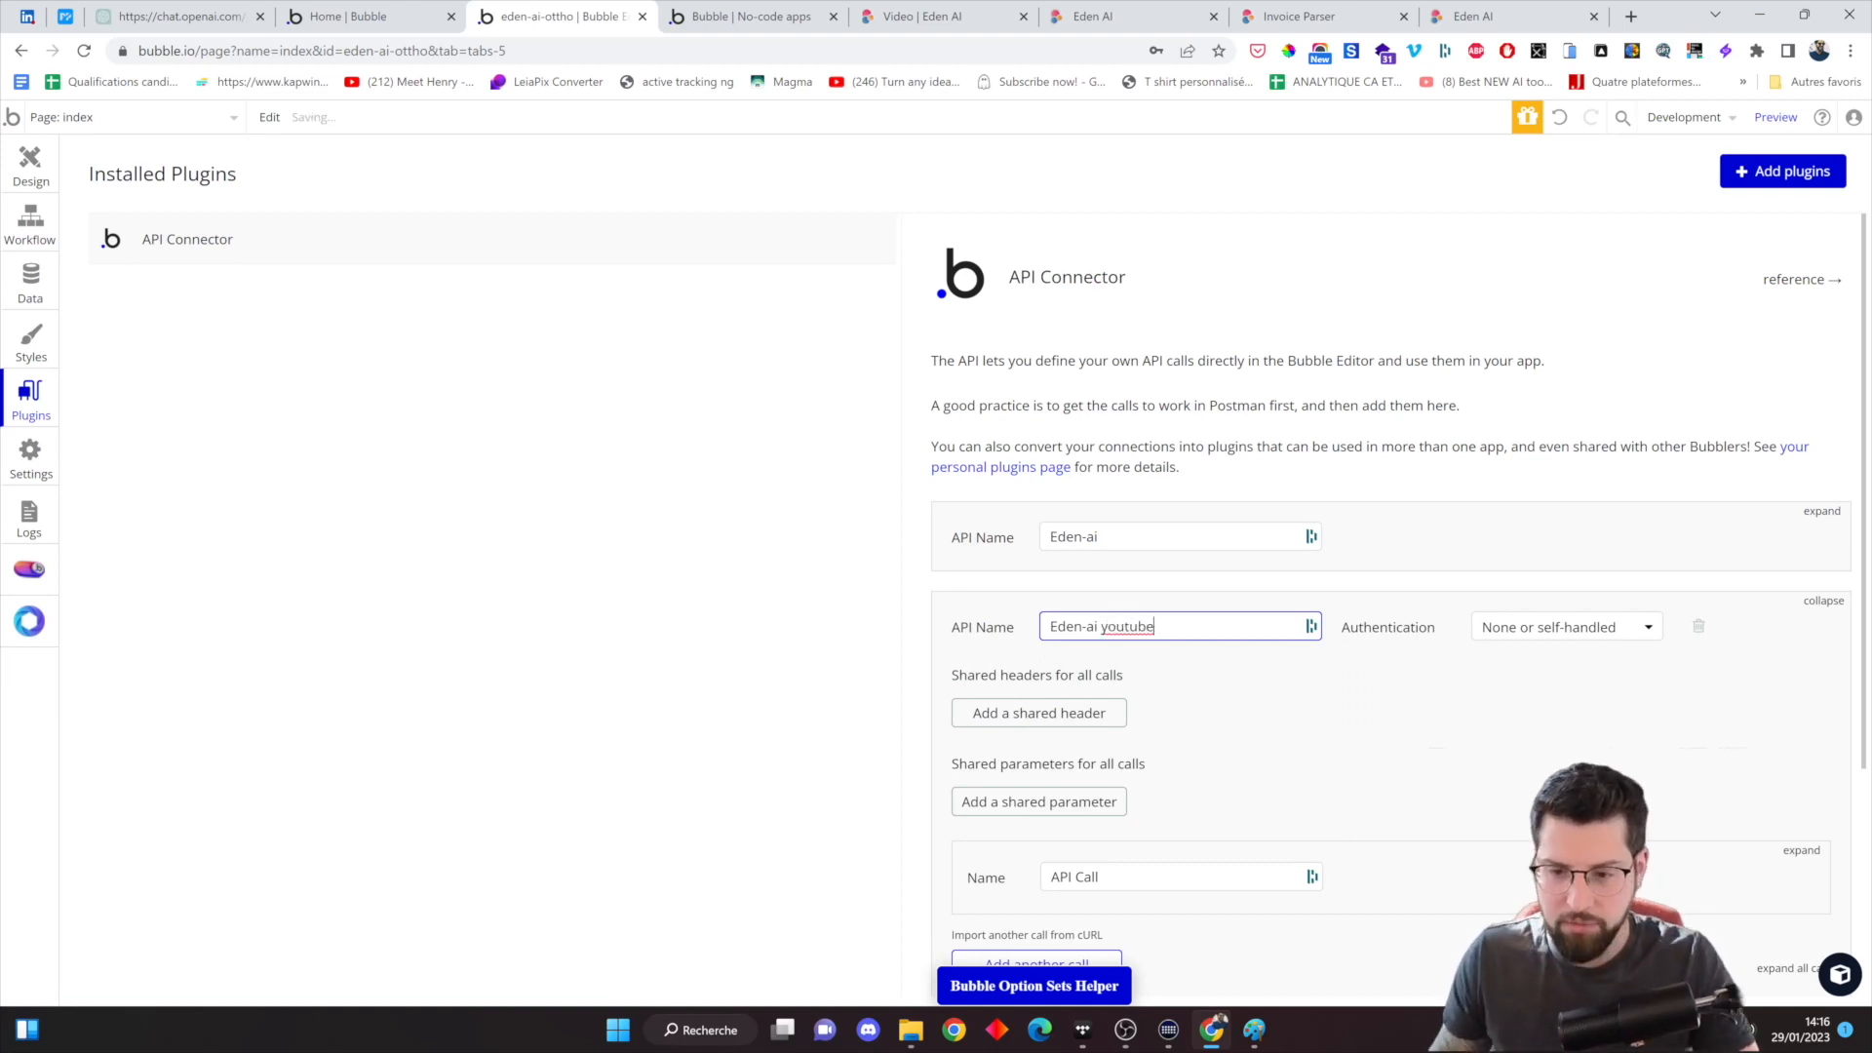
Check Eden AI's Invoice Parser quickstart, return to the Bubble editor and set the new API's authentication to Private key in header
left_click(907, 16)
left_click(1170, 15)
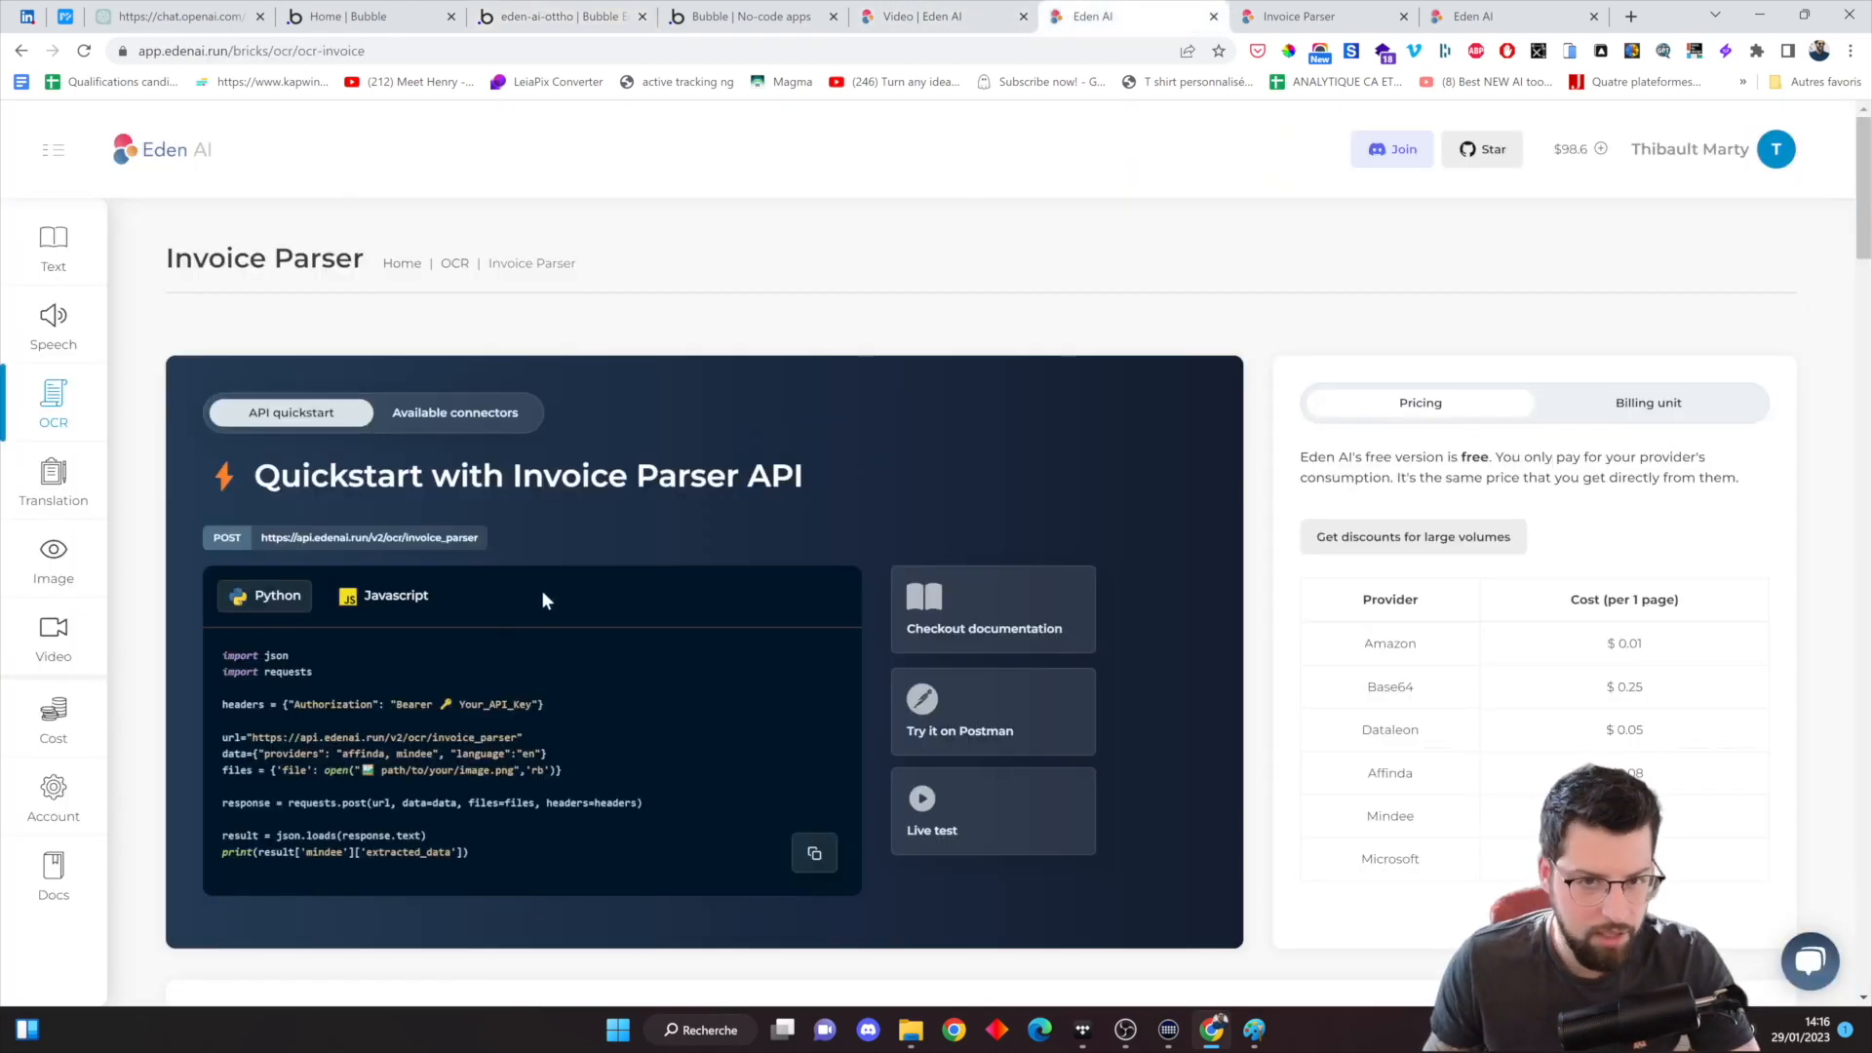
left_click(746, 16)
left_click(596, 14)
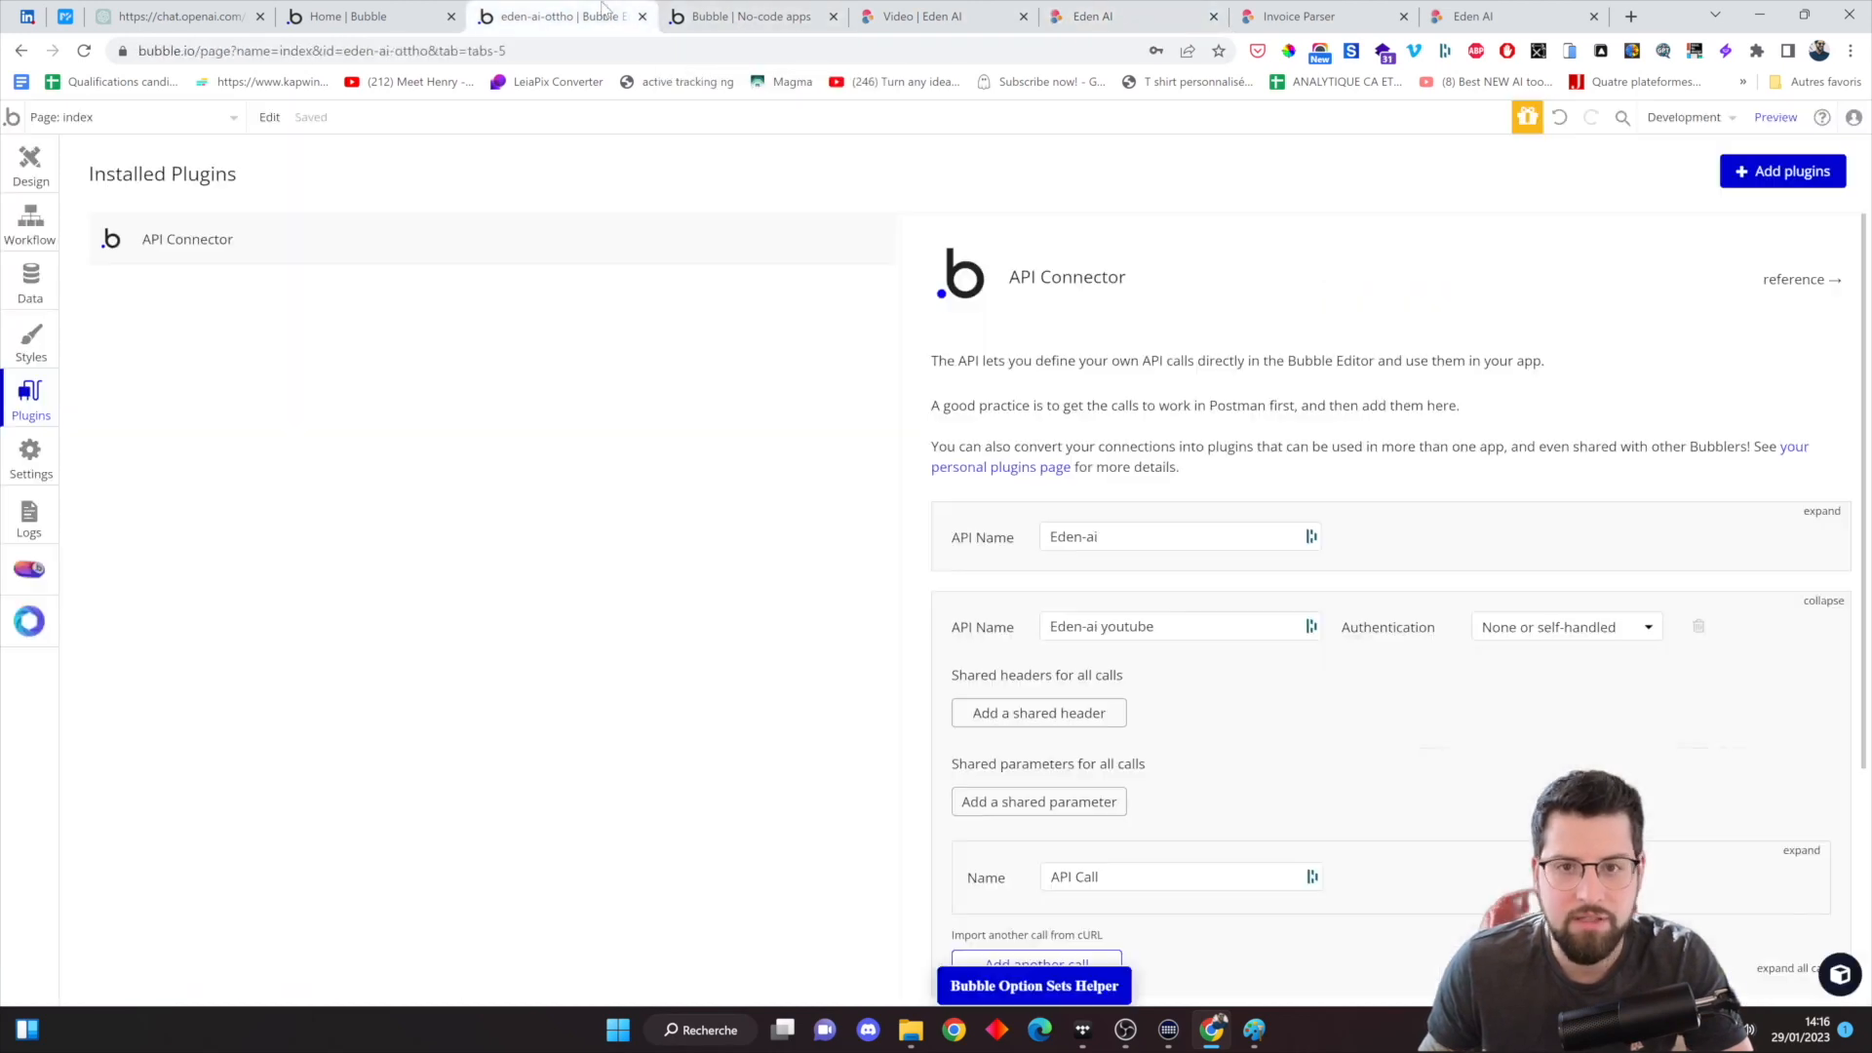
left_click(1549, 636)
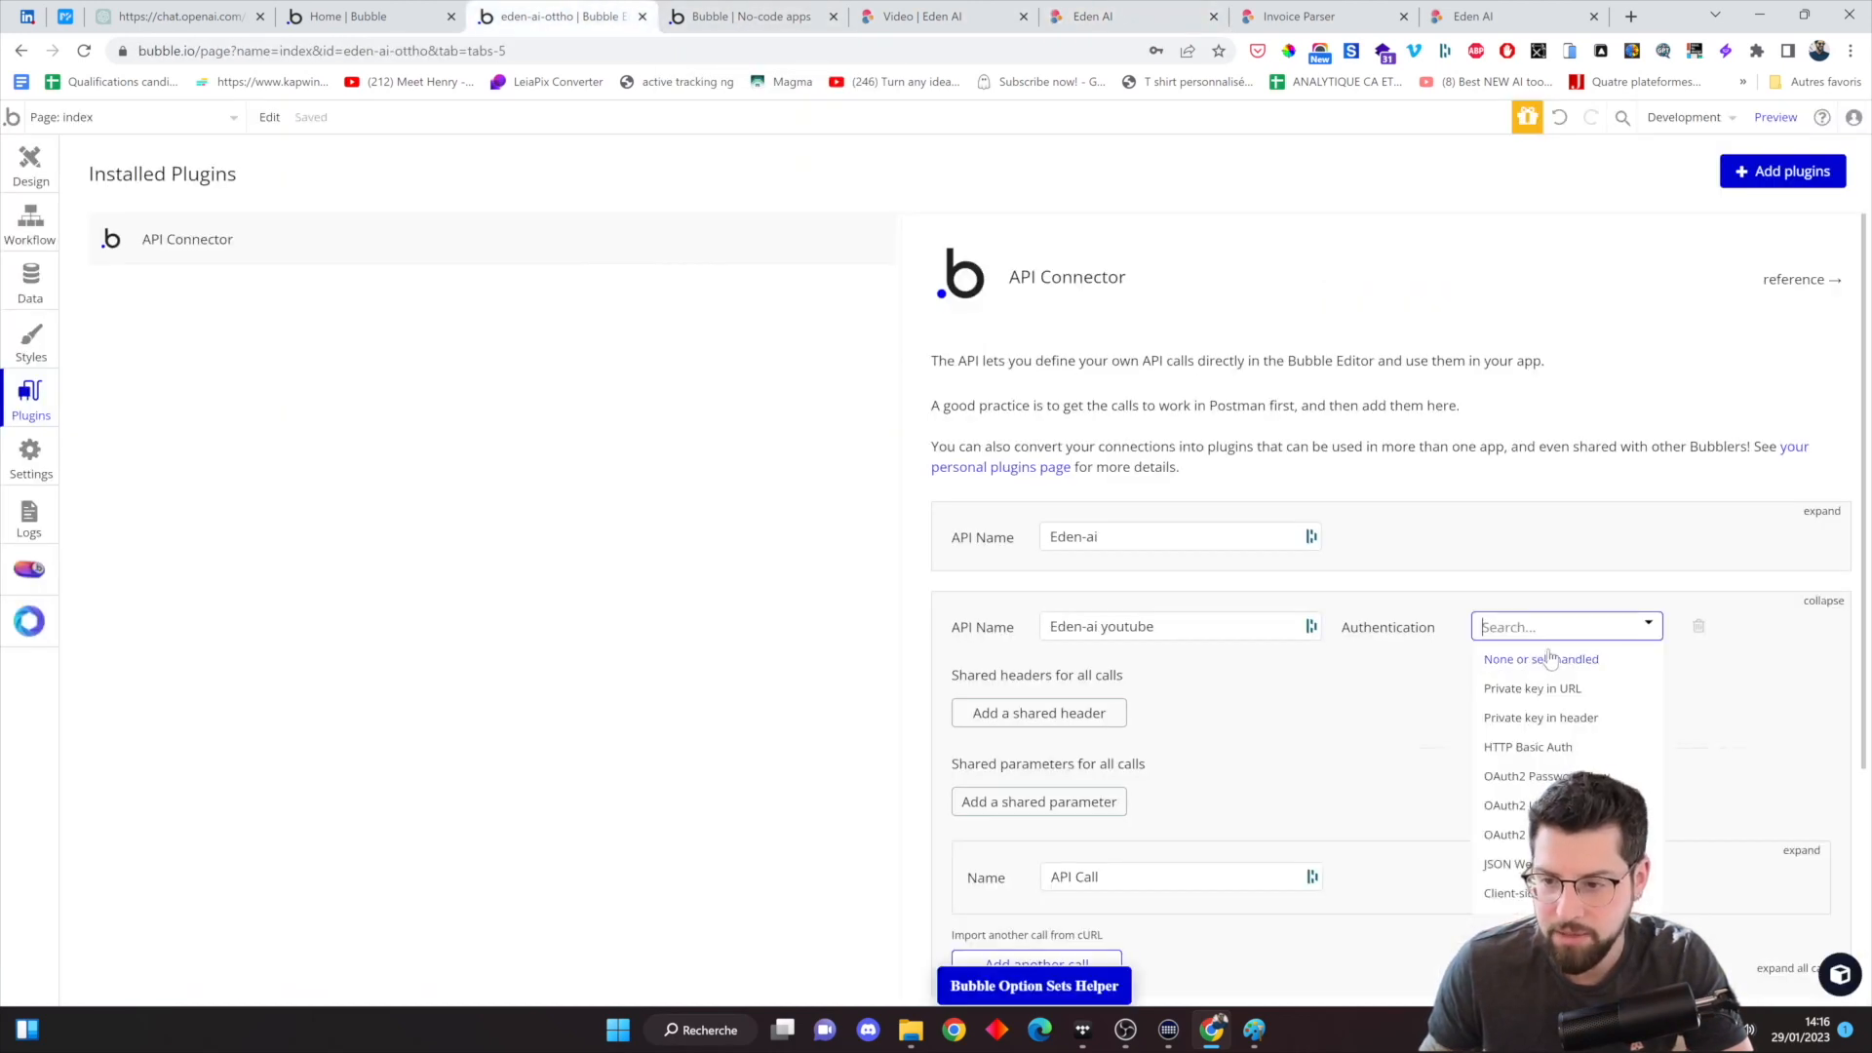
left_click(1558, 719)
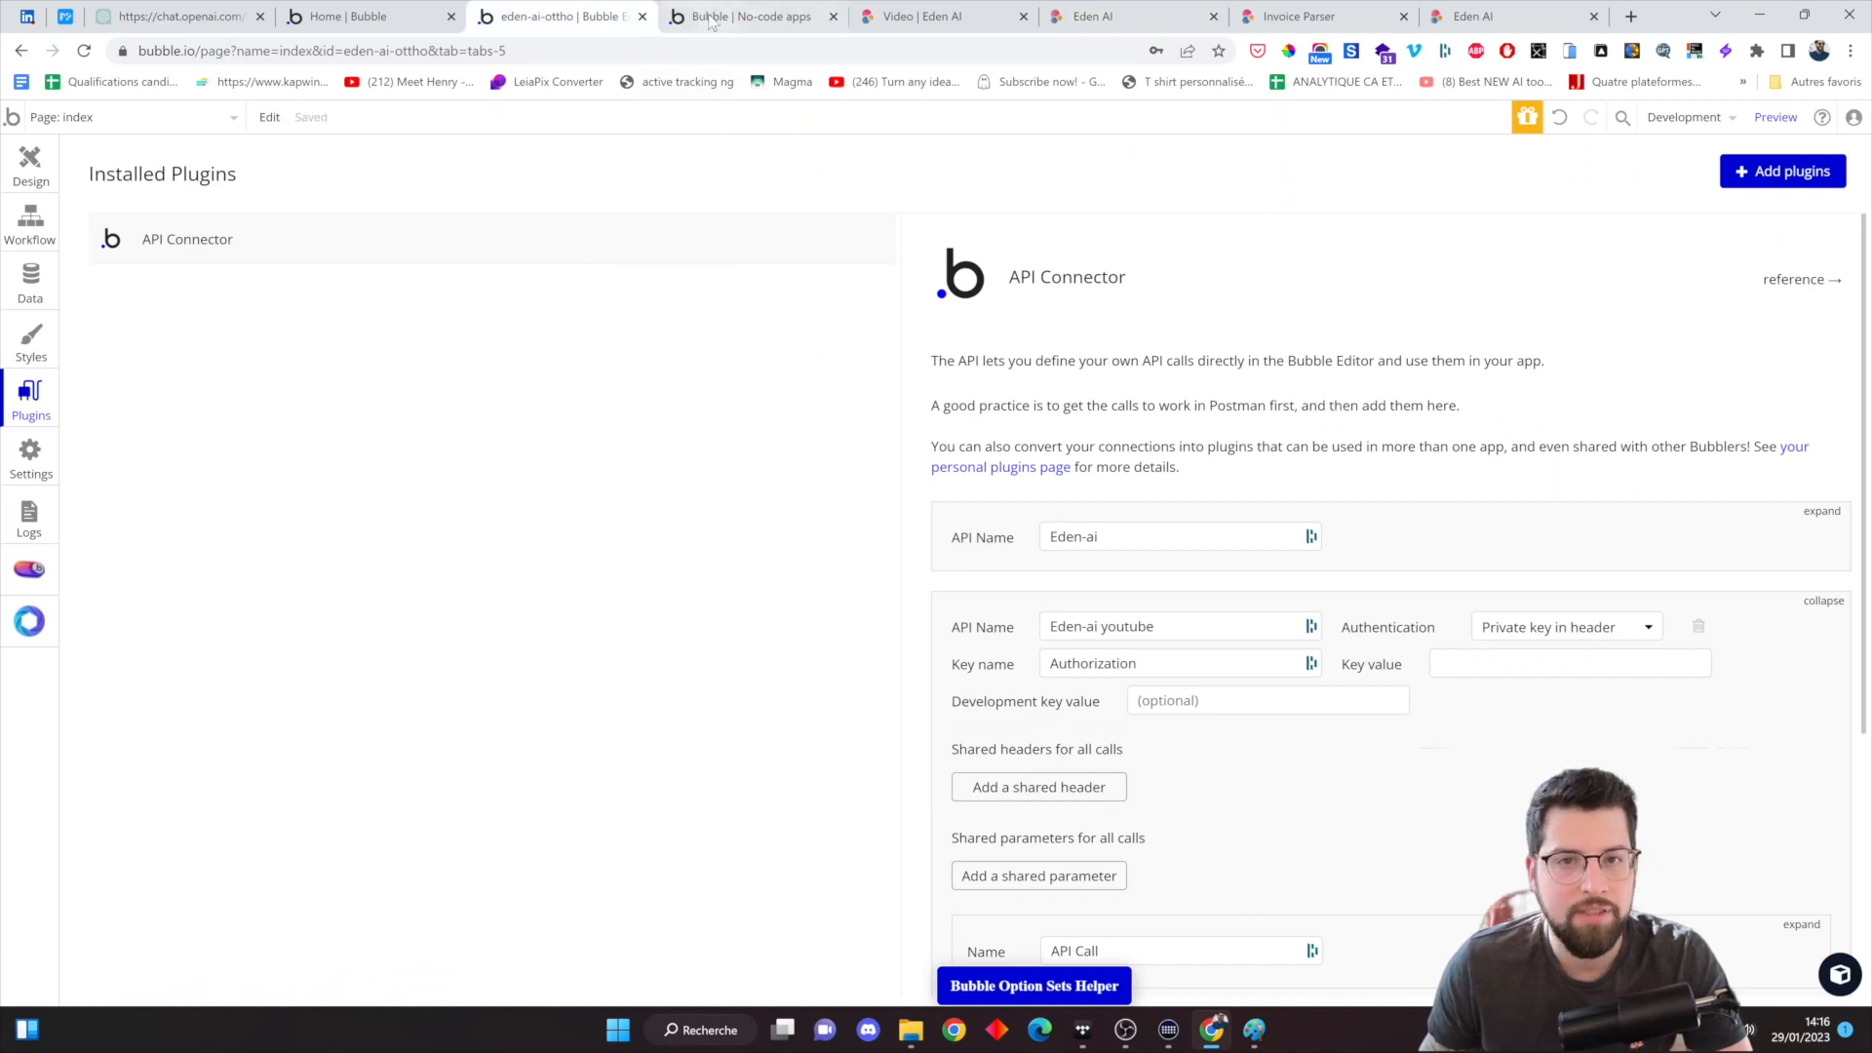
Look up the Authorization header name in the Invoice Parser's Python quickstart and return to the API Connector settings
left_click(746, 15)
left_click(912, 16)
left_click(1091, 17)
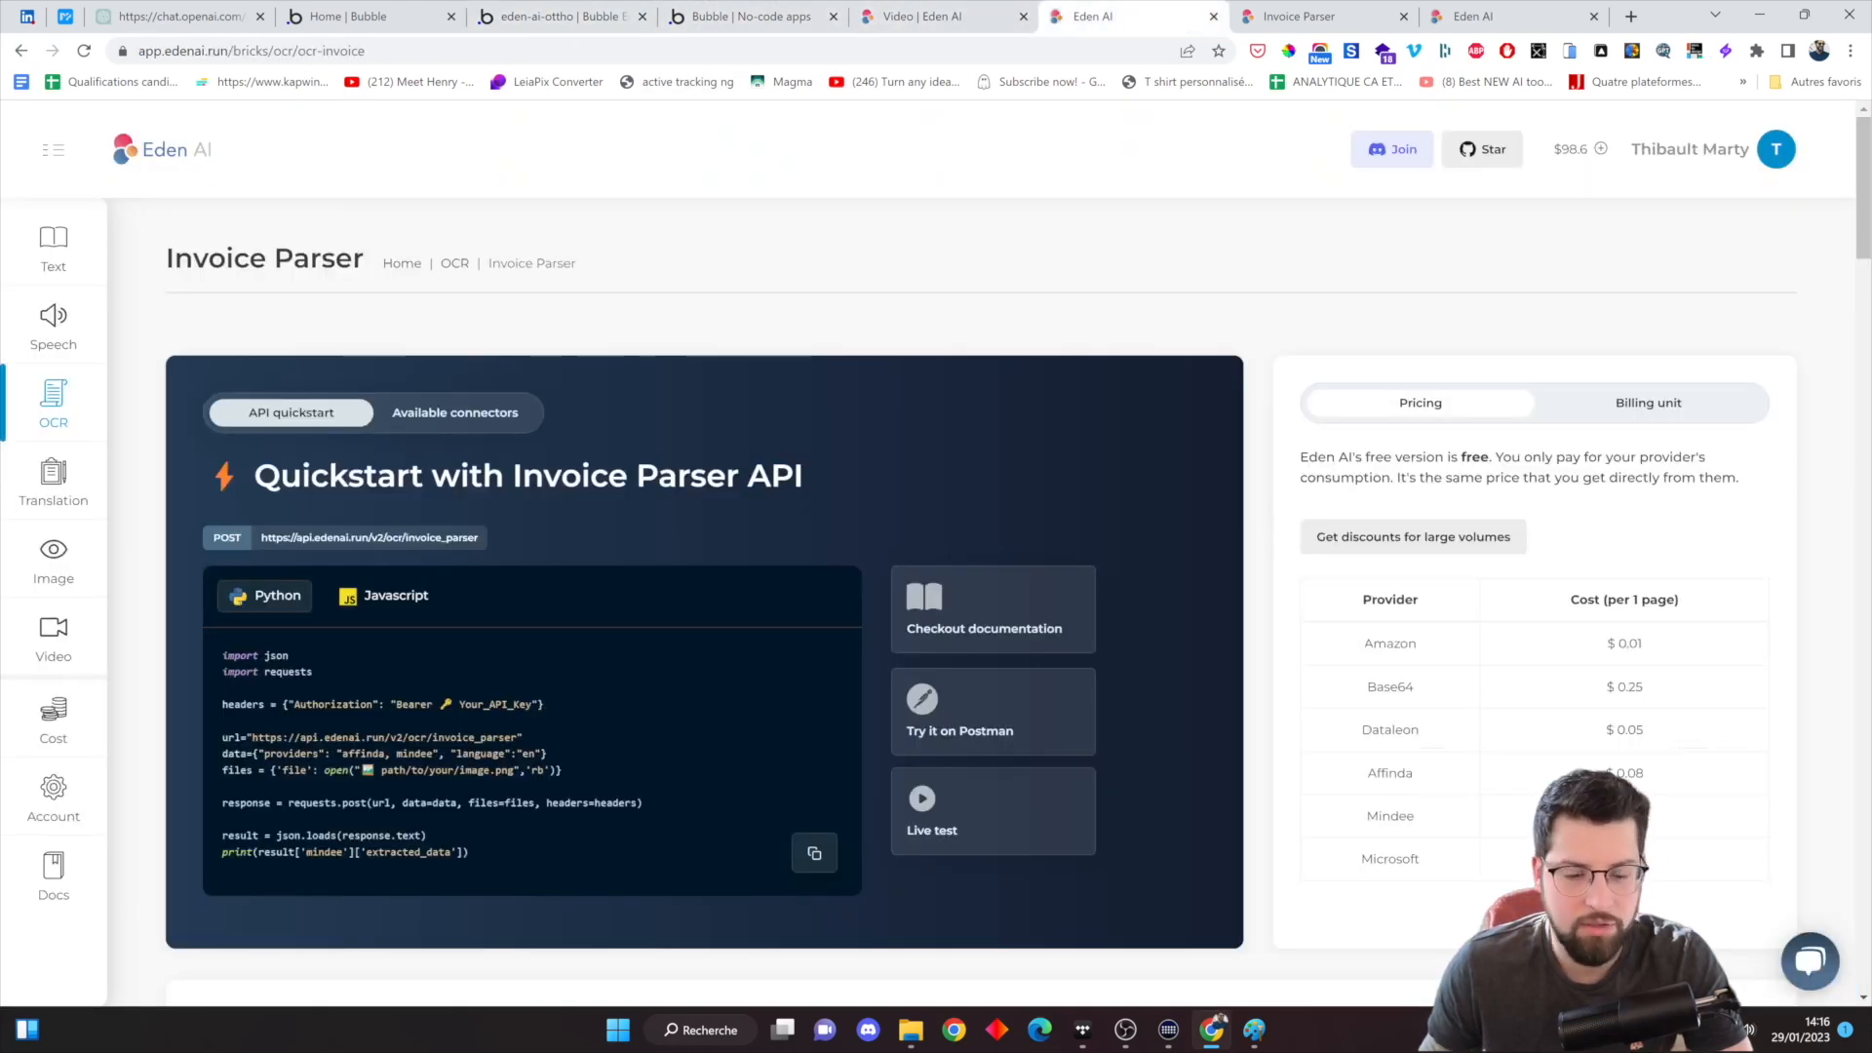
left_click_drag(533, 704, 295, 704)
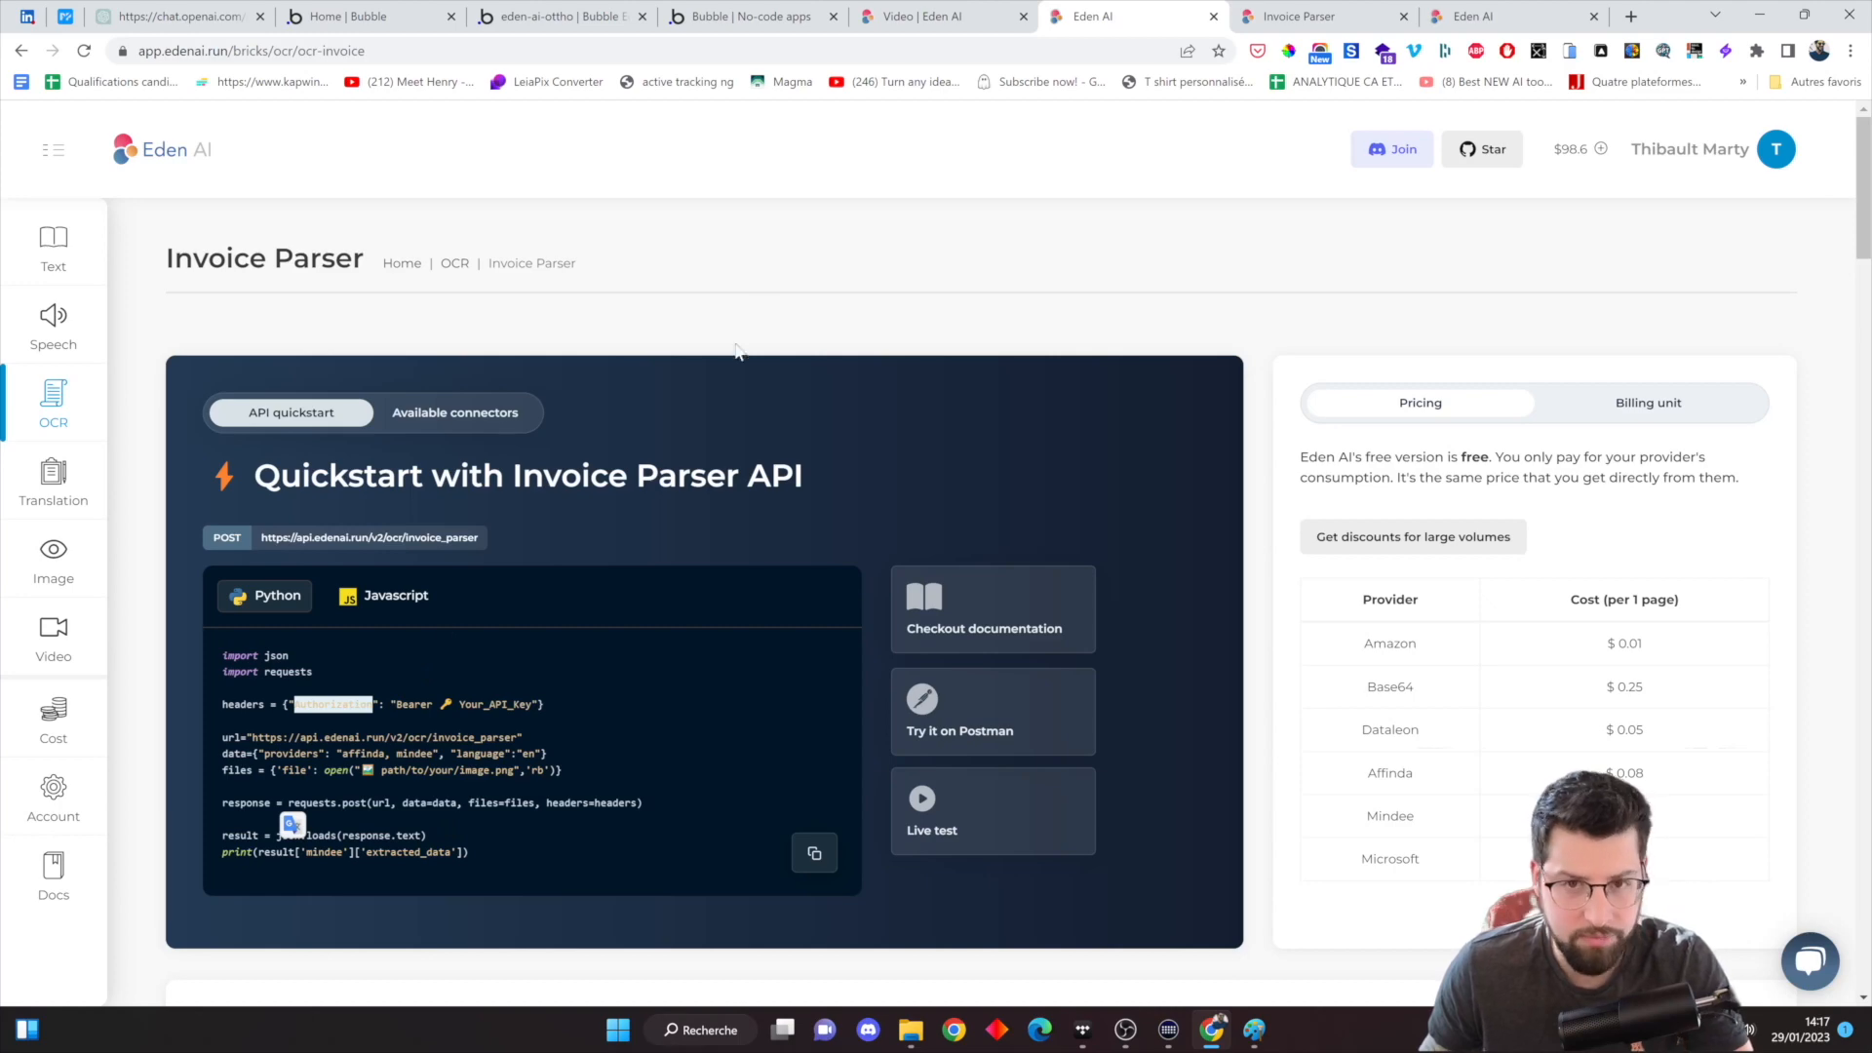
left_click(746, 17)
left_click(892, 16)
left_click(539, 16)
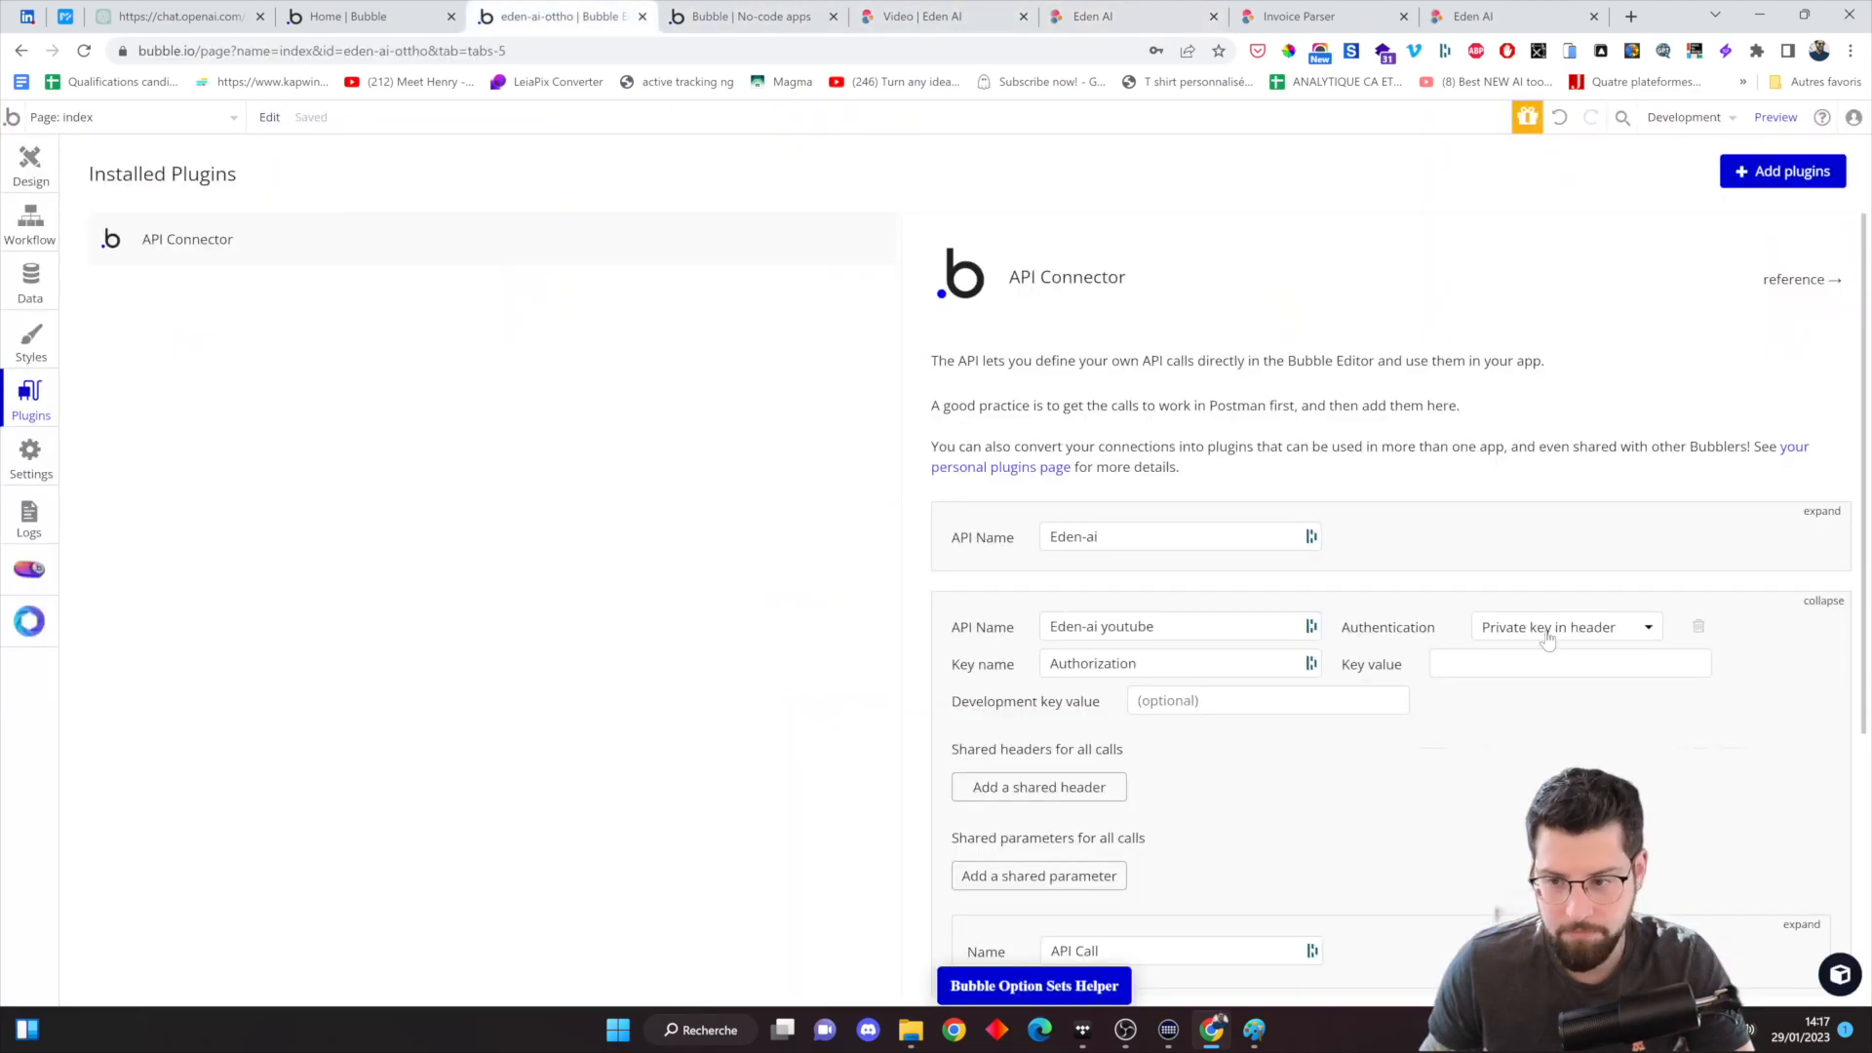
left_click(1550, 664)
type("Authorization")
left_click_drag(1521, 665, 1440, 664)
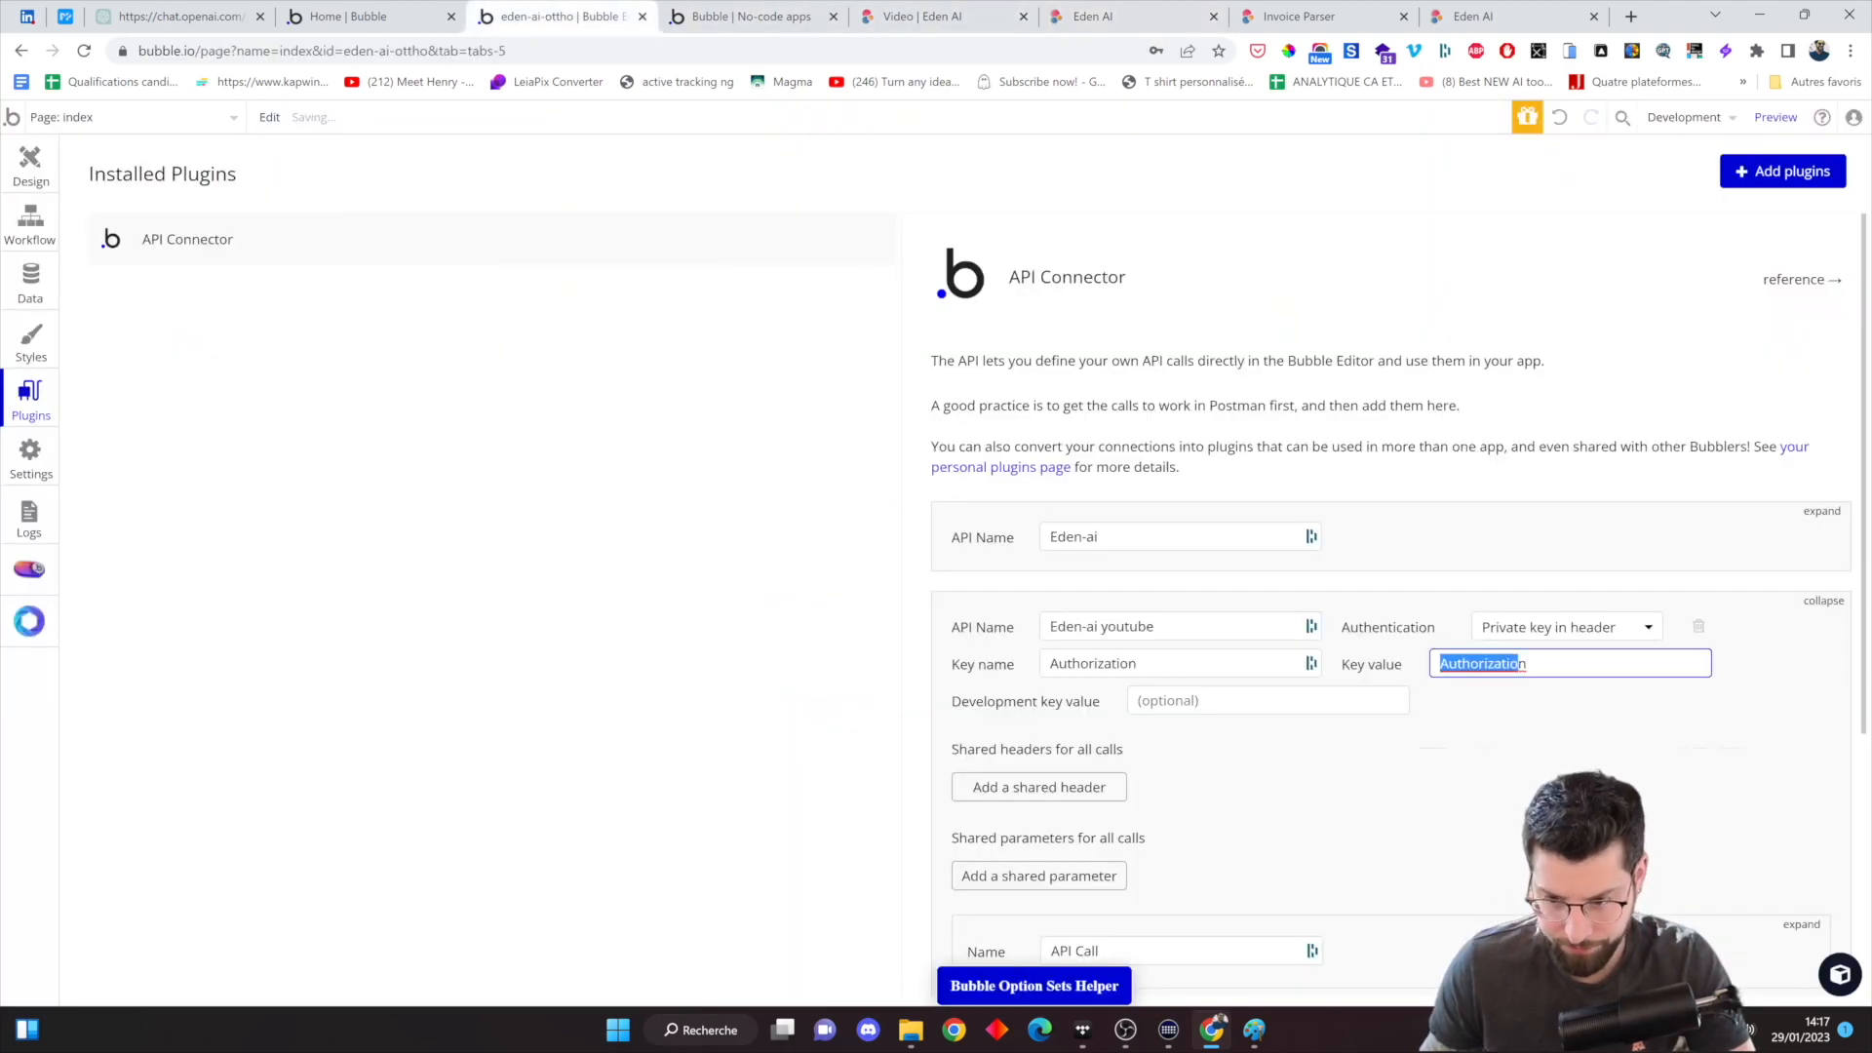
key("shift+Tab")
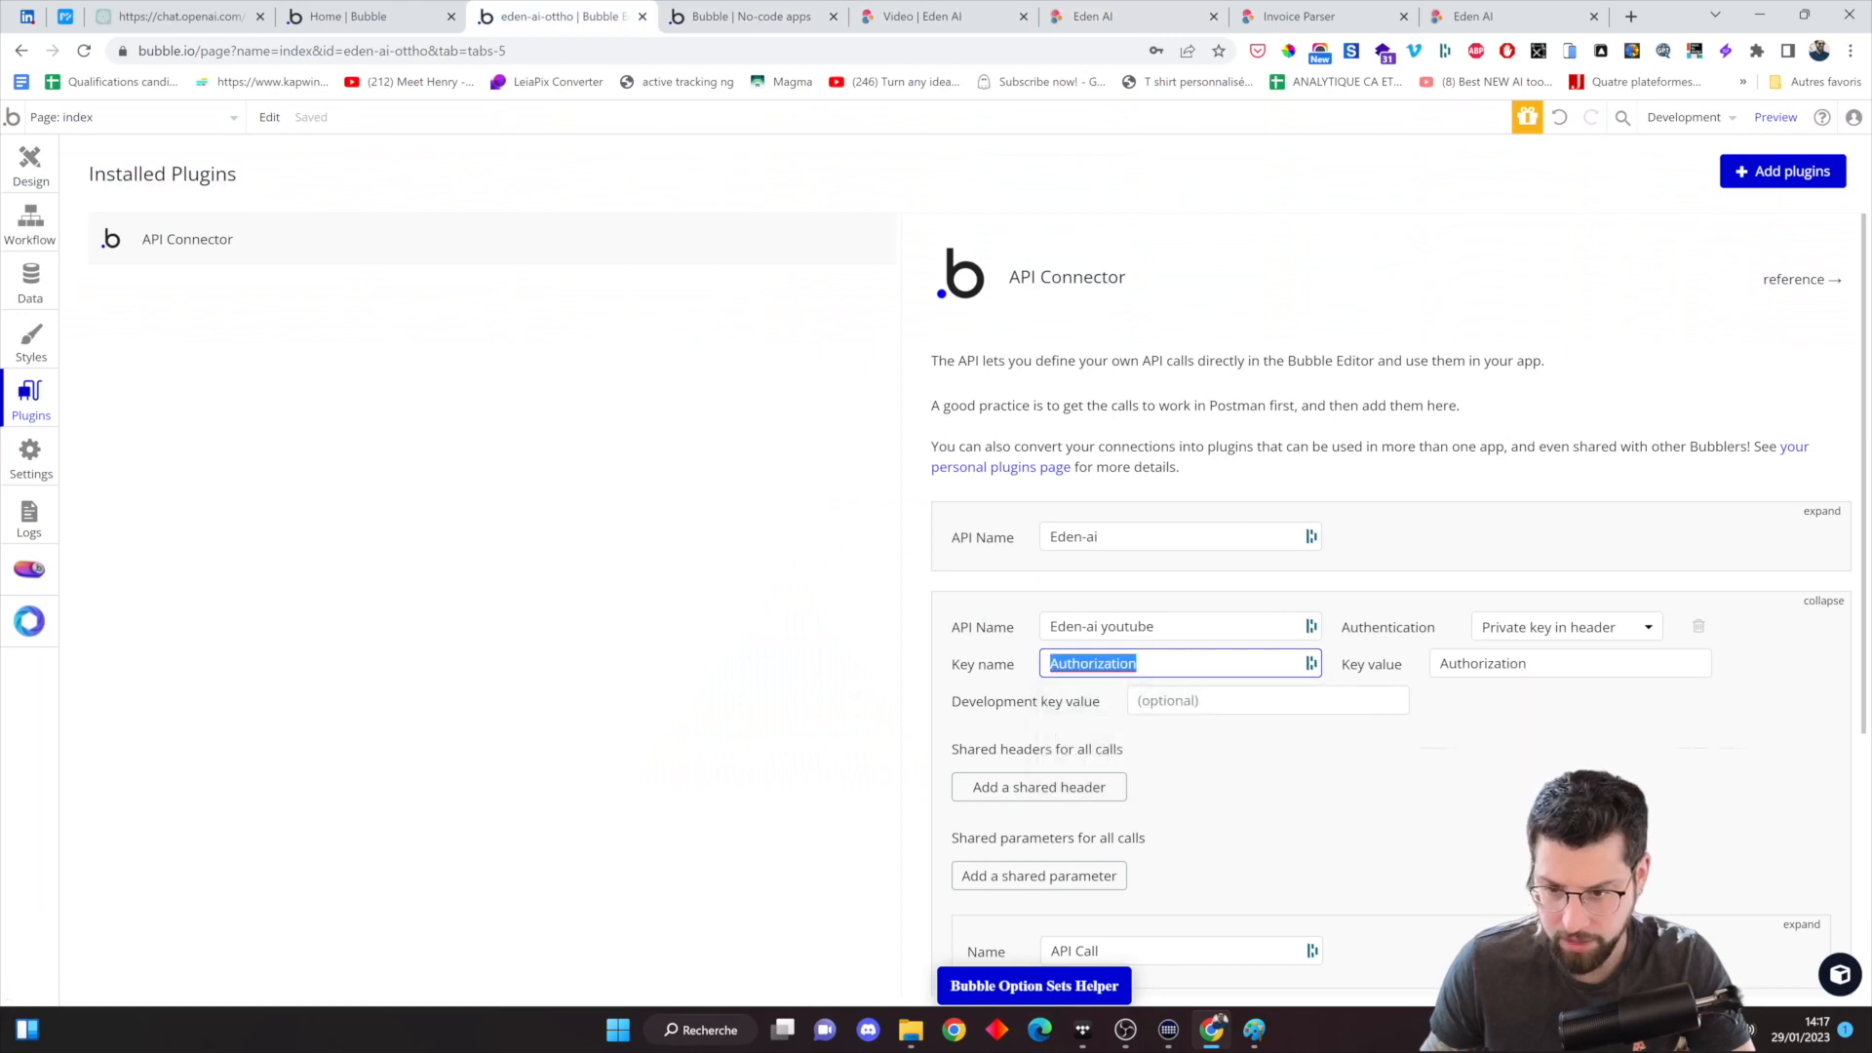
Replace the mistaken text in the Eden-ai youtube API's key value with "Bearer" followed by a space
left_click(1527, 664)
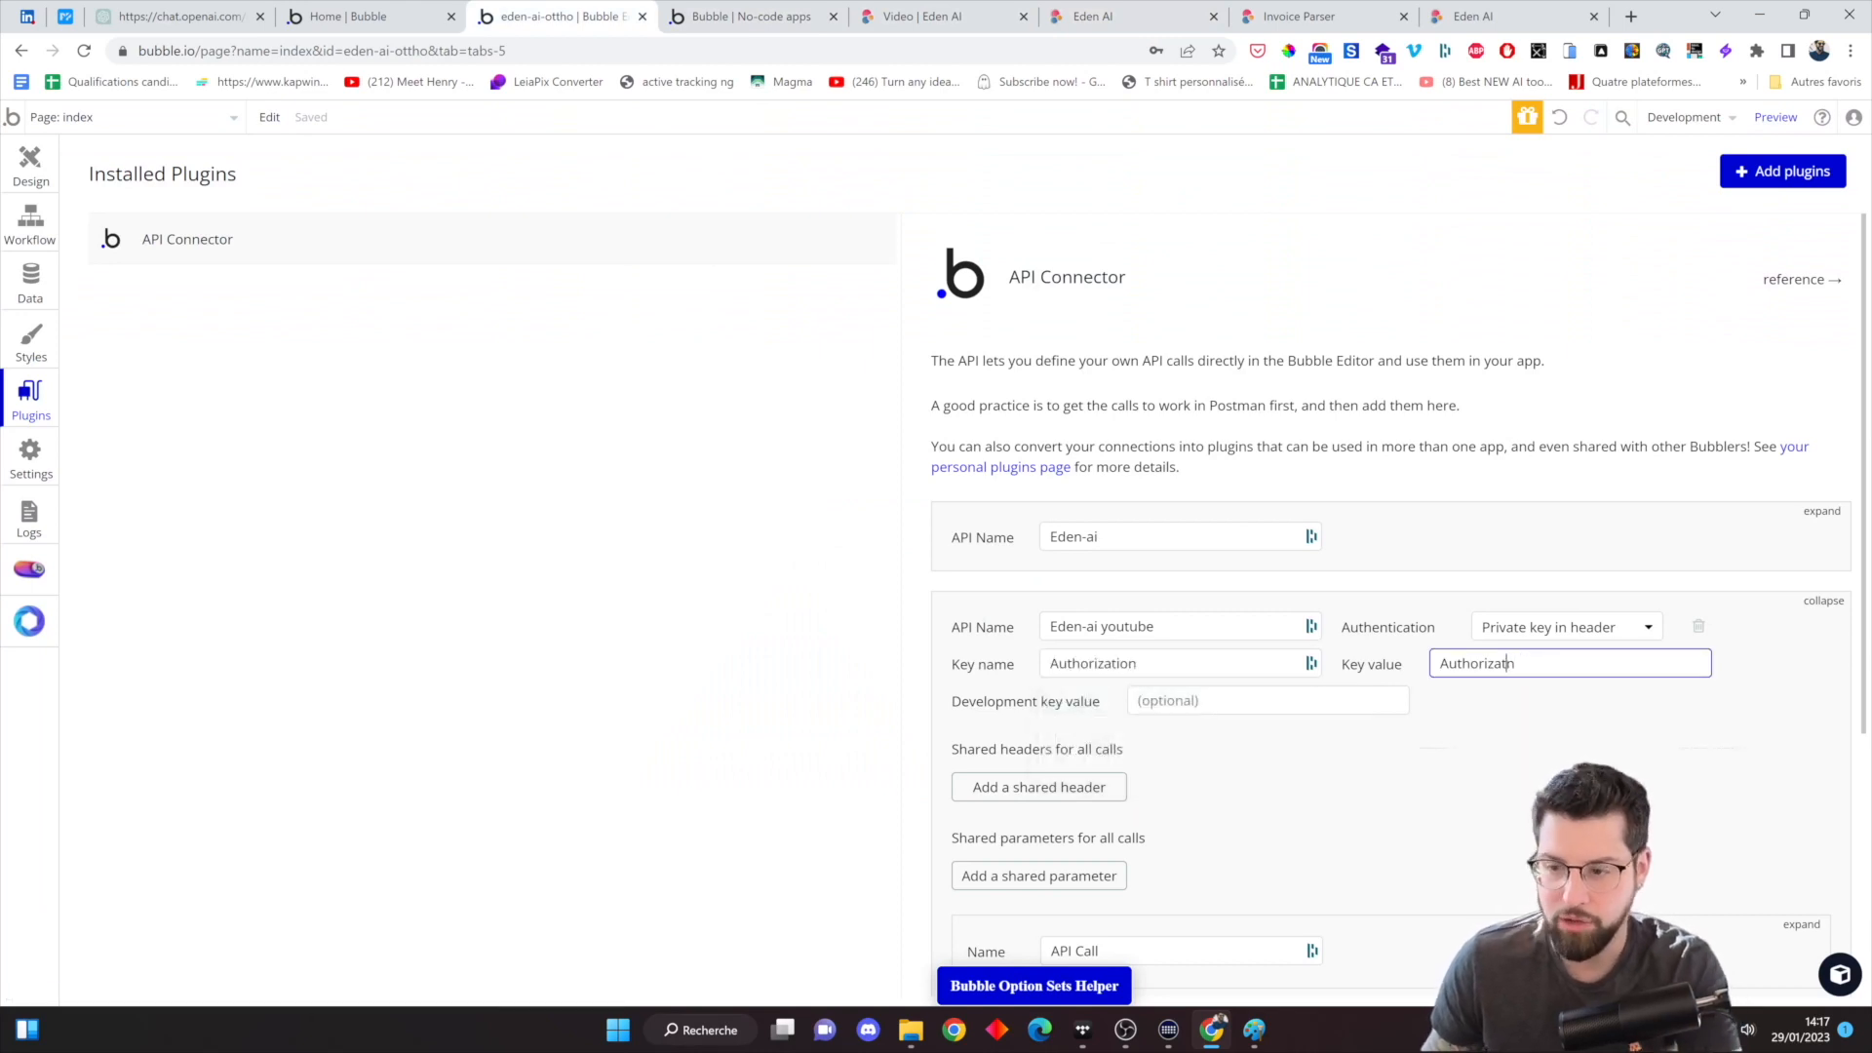
key("BackSpace")
key("BackSpace")
key("BackSpace")
key("BackSpace")
key("BackSpace")
key("BackSpace")
key("BackSpace")
key("BackSpace")
key("BackSpace")
key("BackSpace")
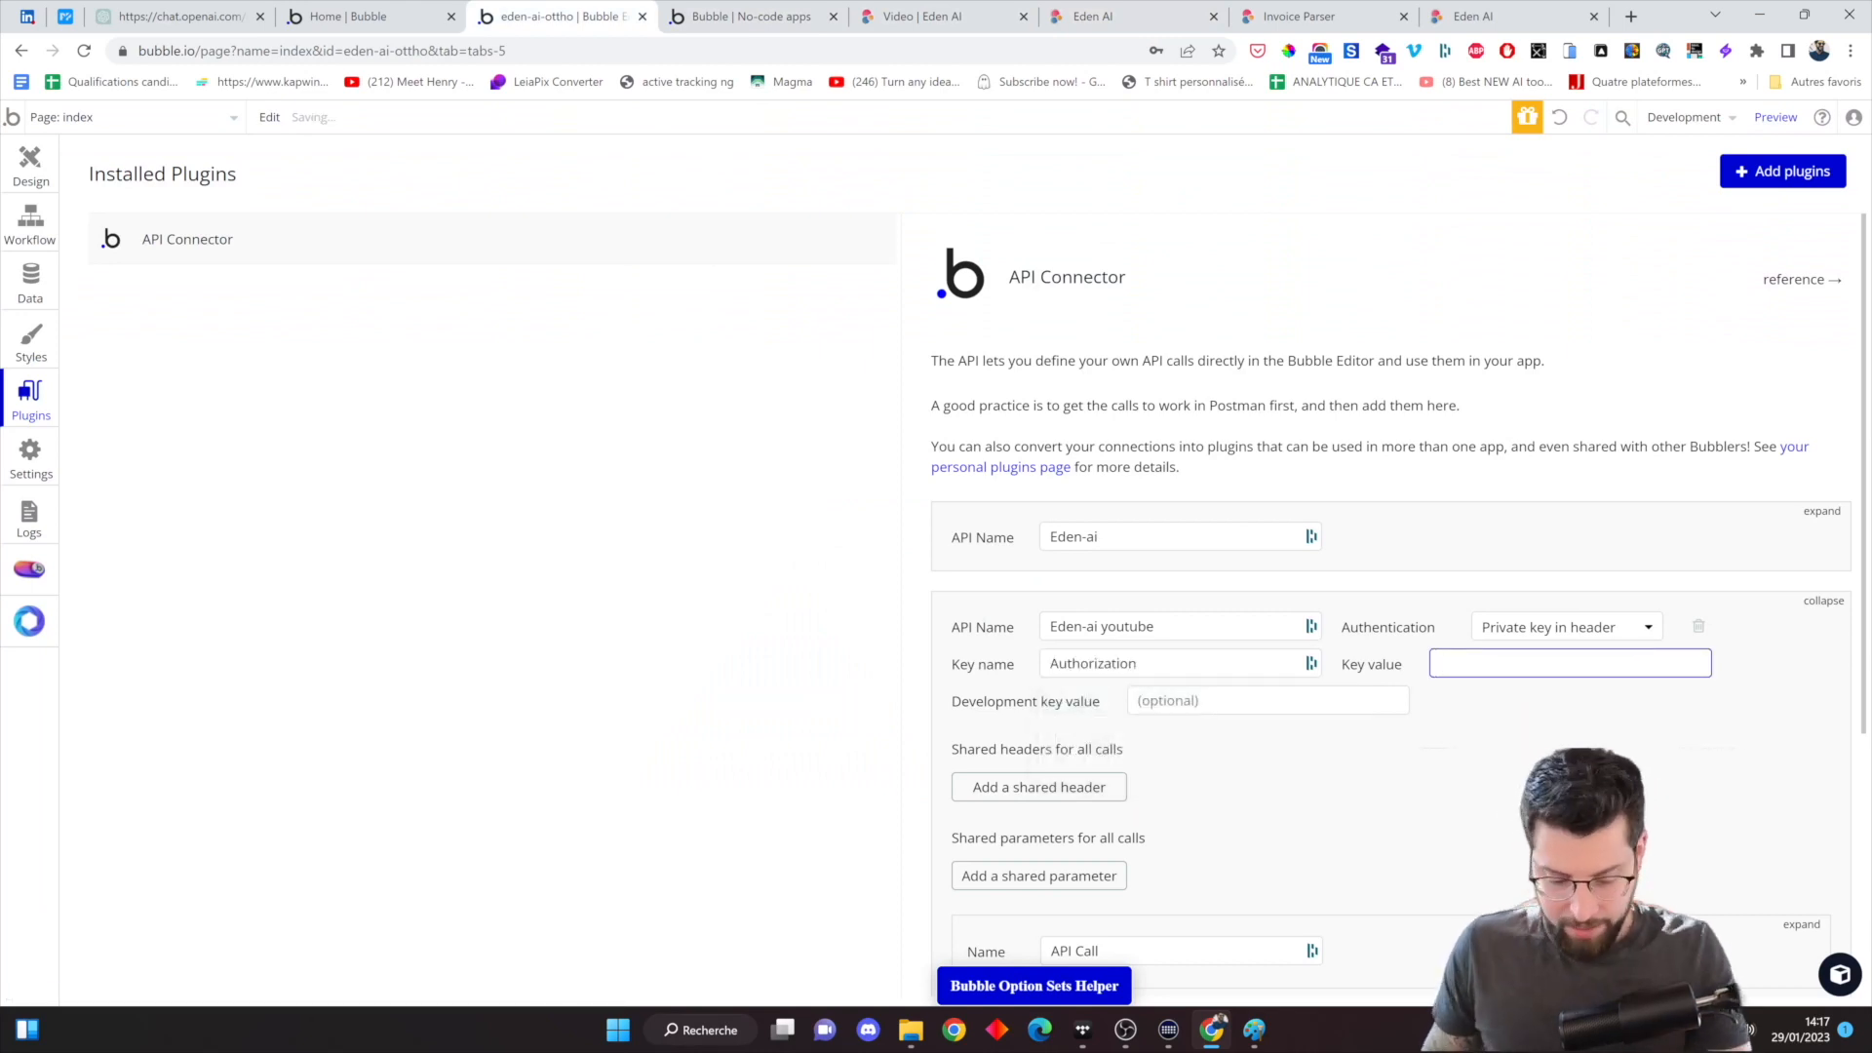
type("Bearer")
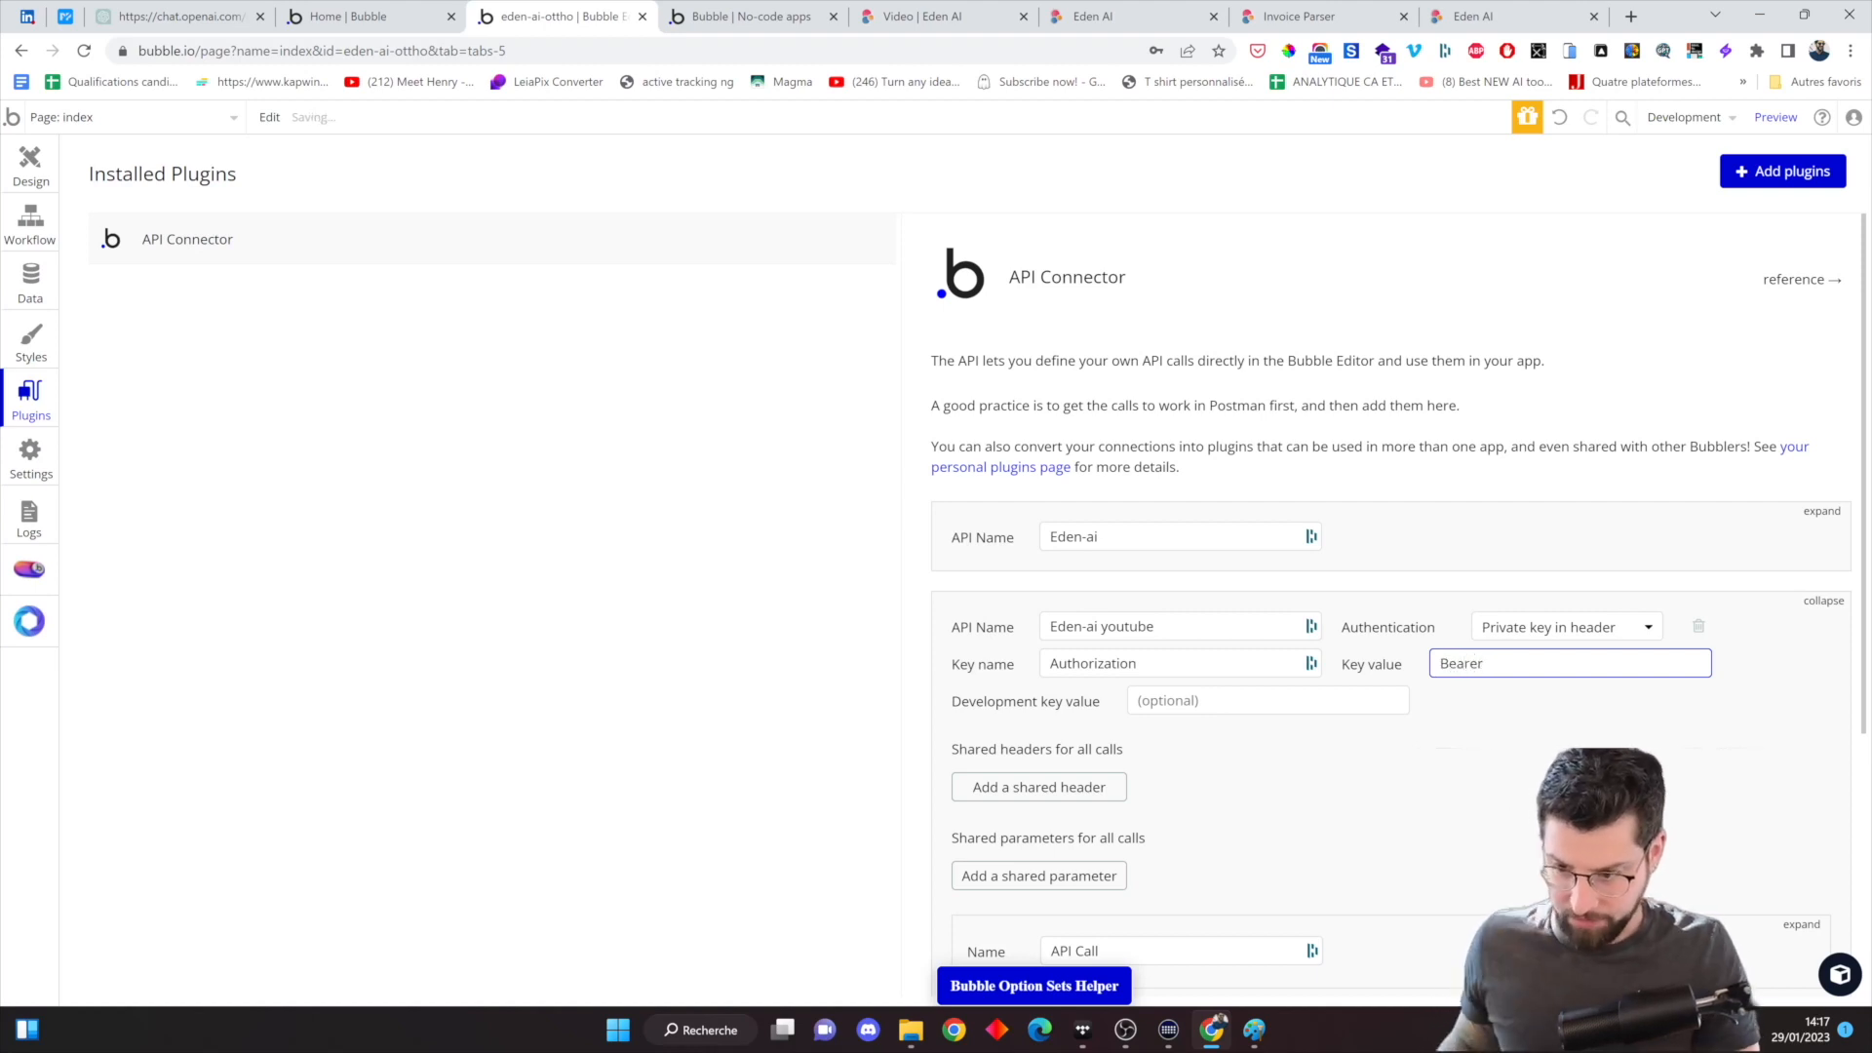
Return to the Invoice Parser's Python quickstart and examine the Bearer API key format in the Authorization header
left_click(746, 17)
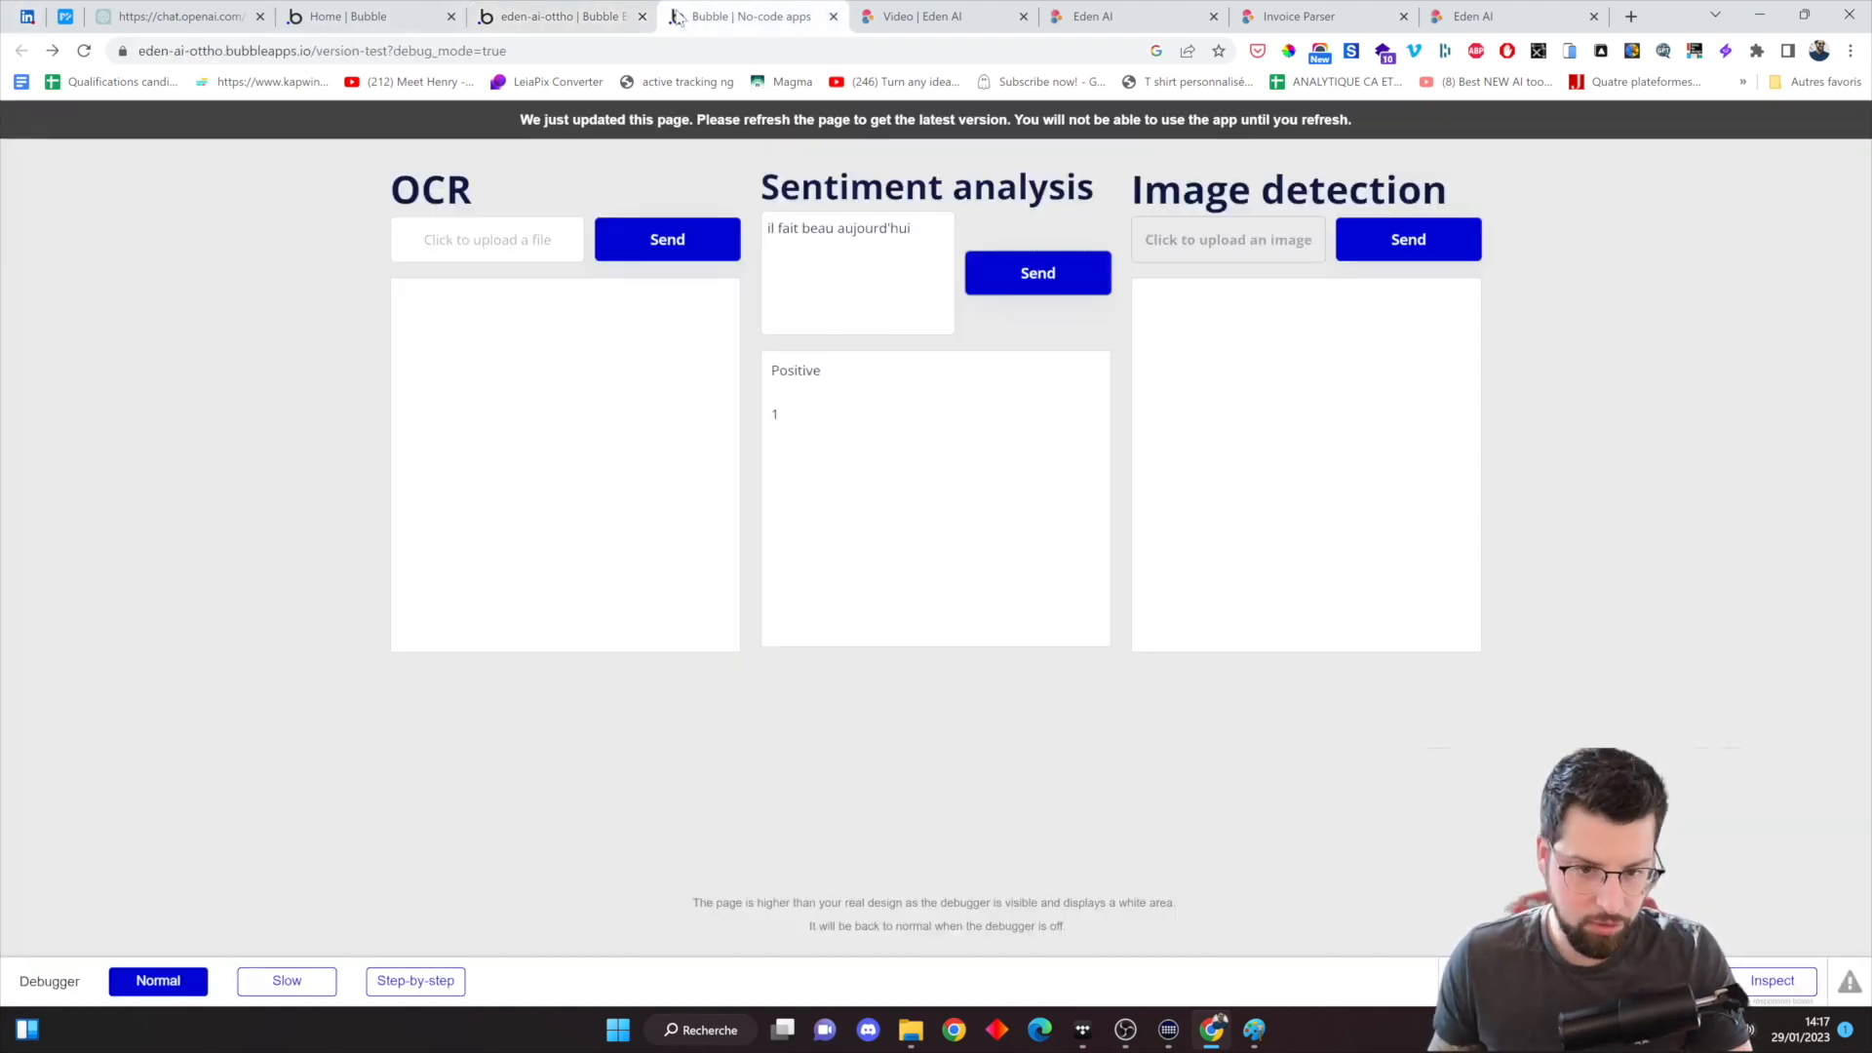
left_click(906, 11)
left_click(1122, 16)
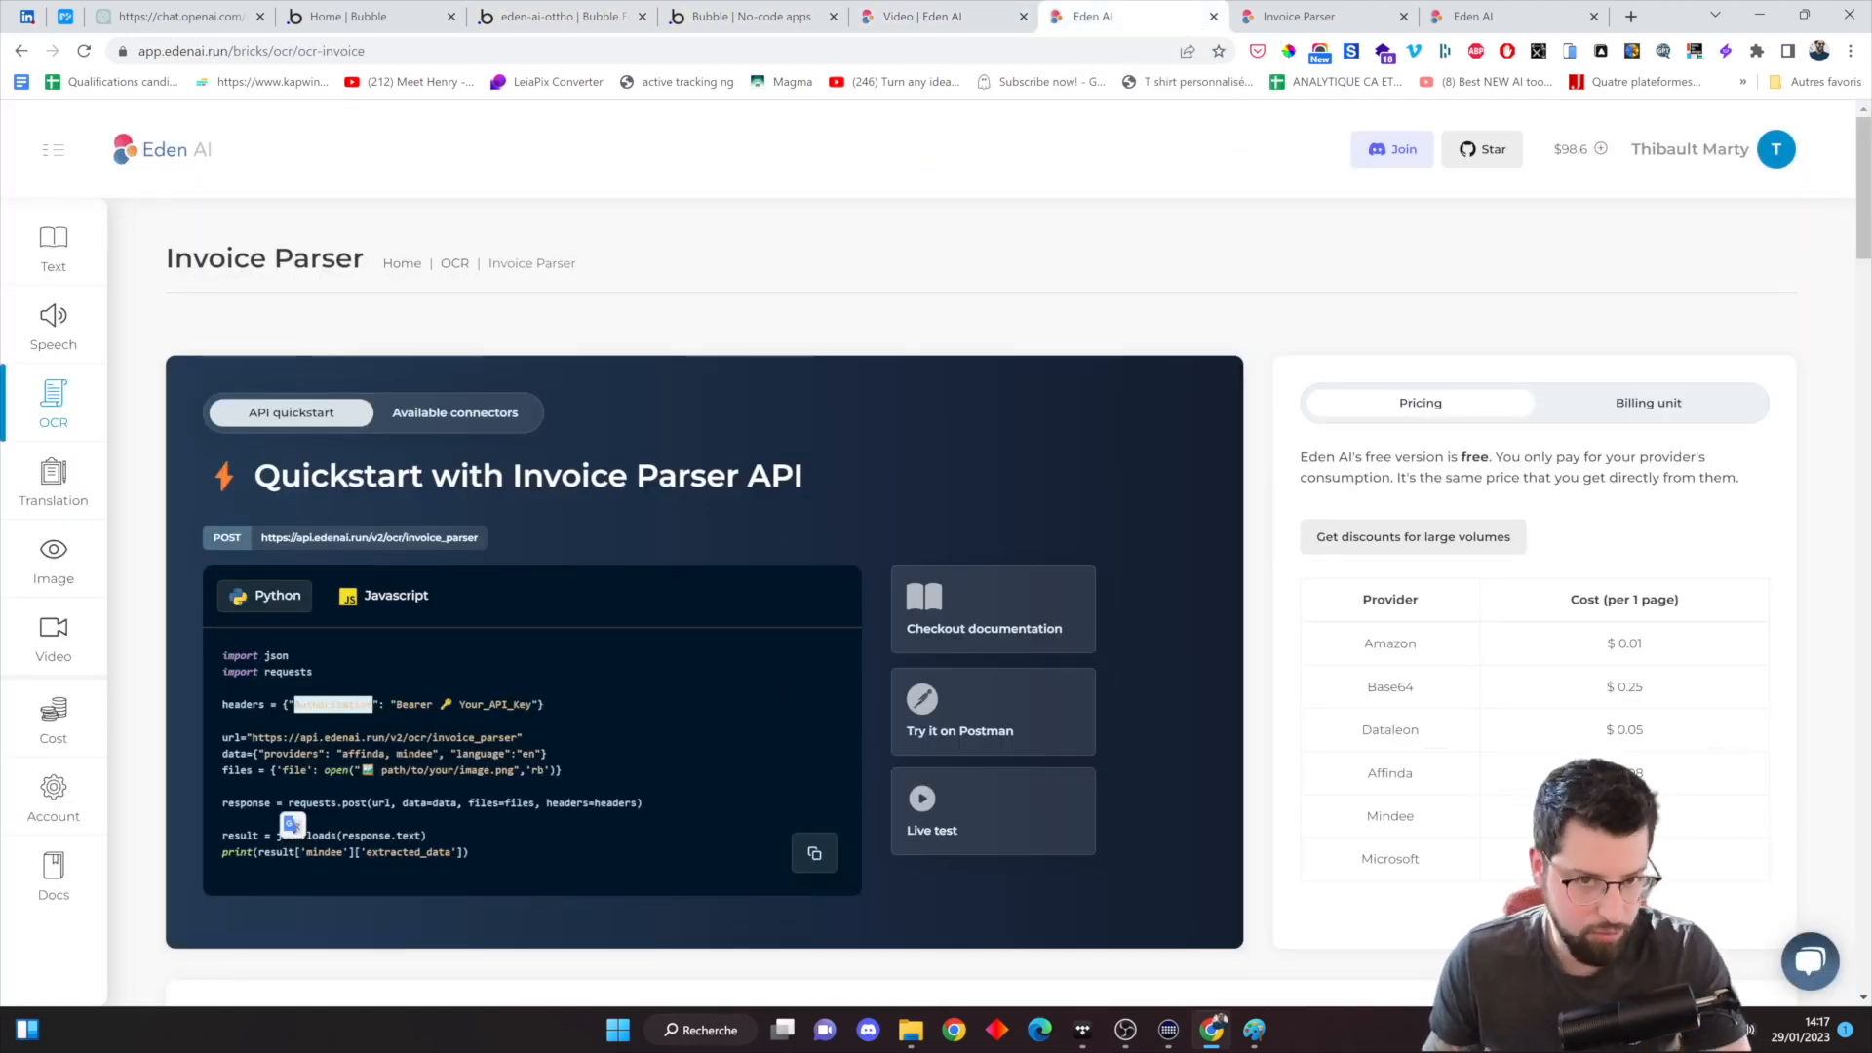
left_click_drag(438, 704, 454, 704)
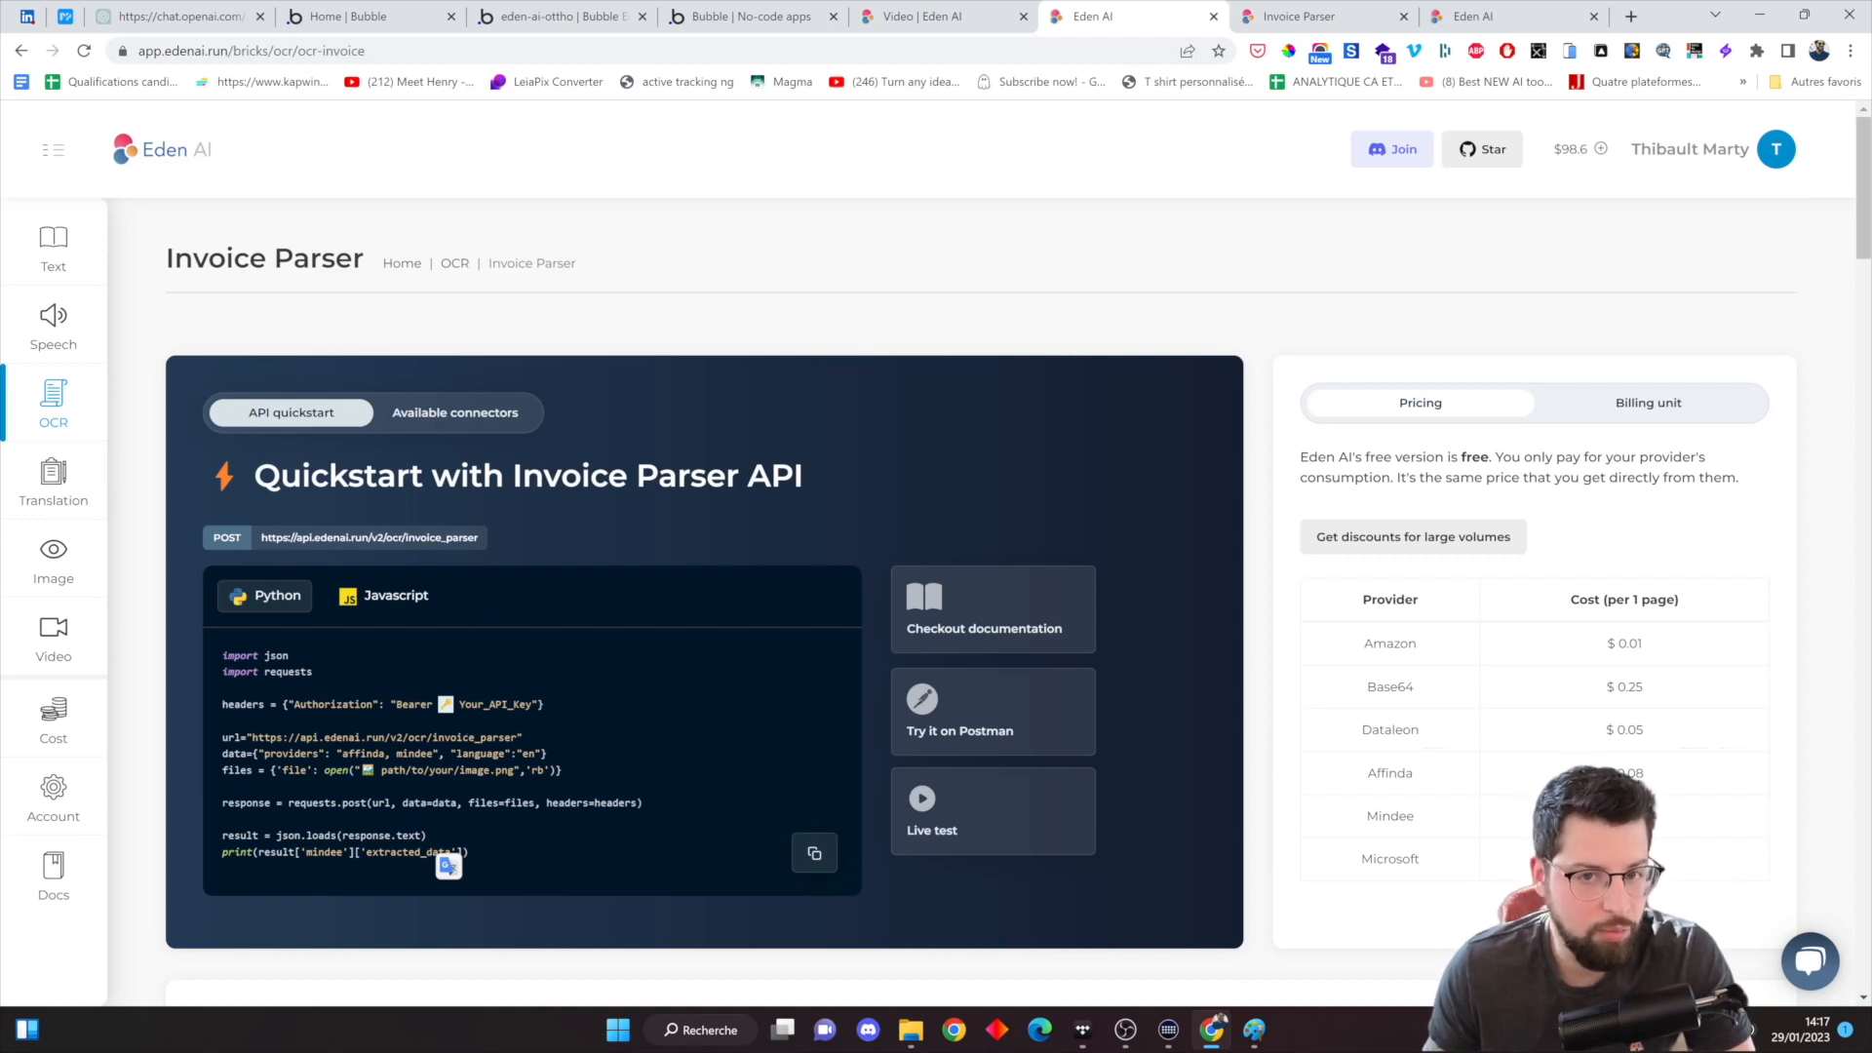
left_click_drag(532, 704, 395, 704)
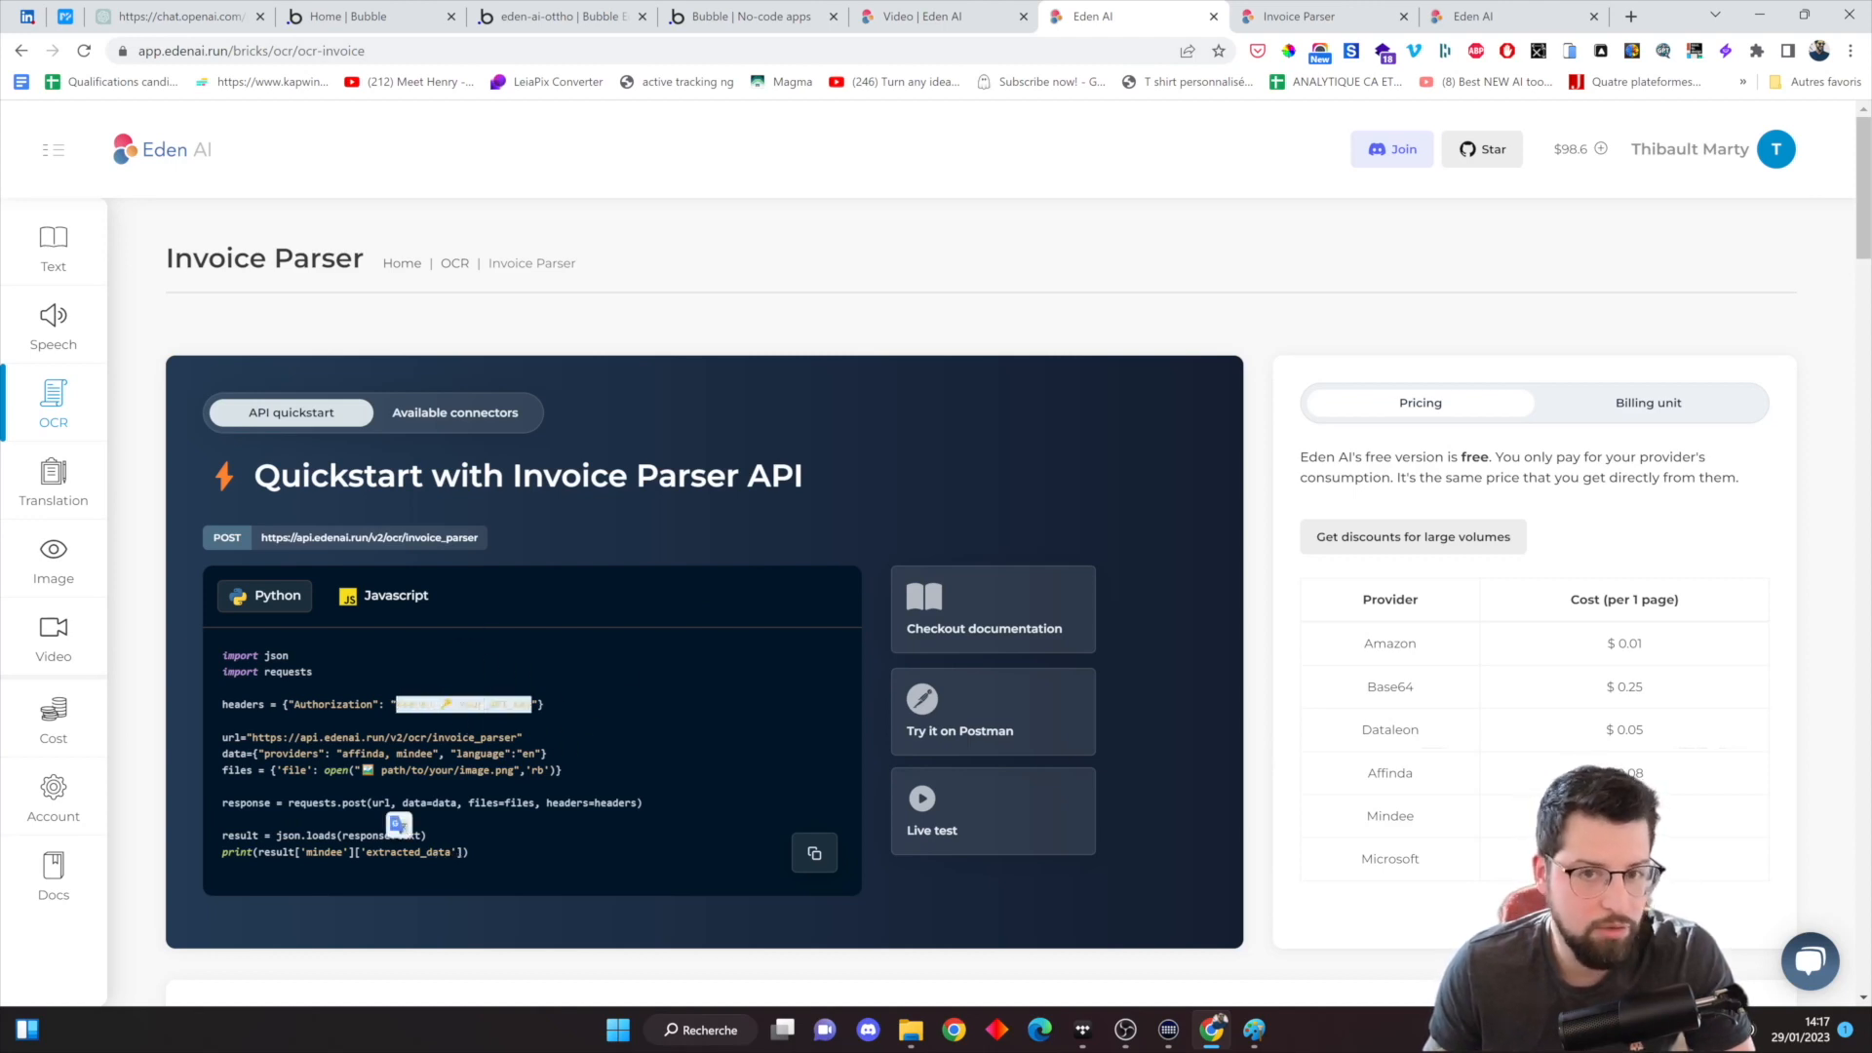
Sign in from the Eden AI website to reach the dashboard, show the API token and copy it
left_click(943, 24)
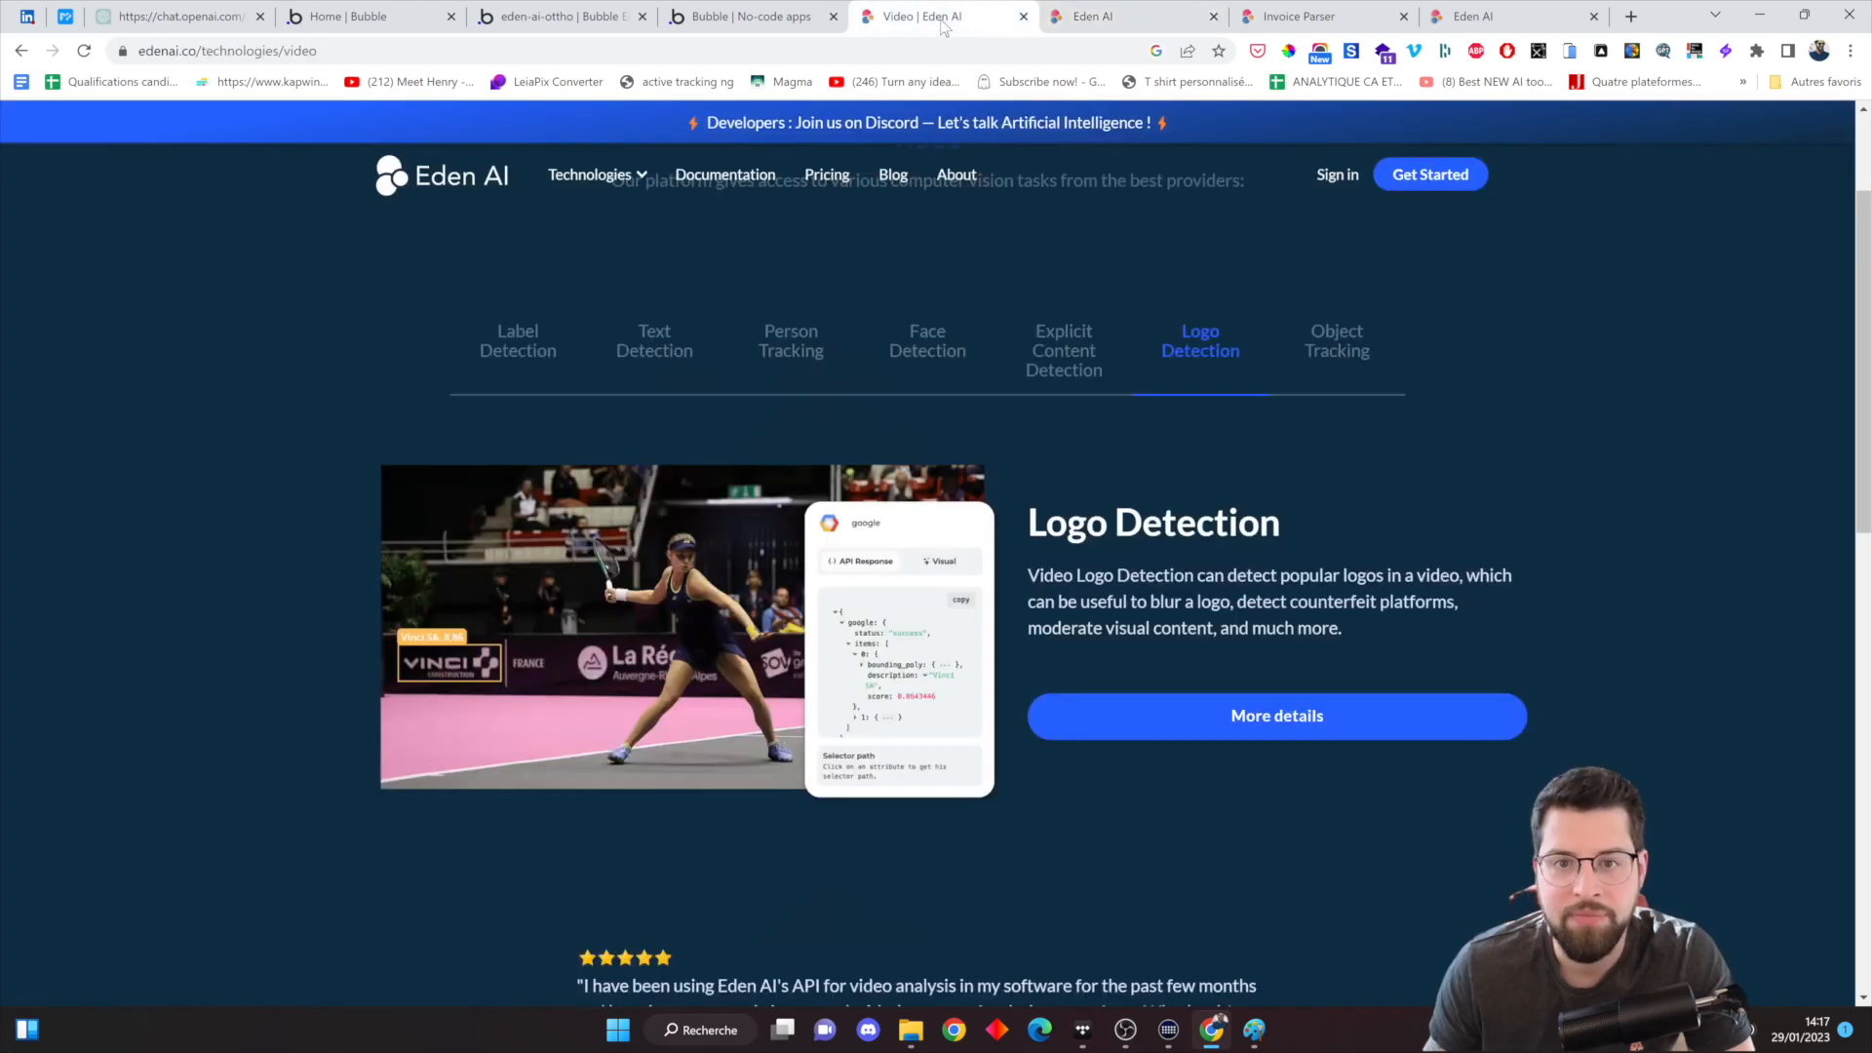
left_click(1337, 178)
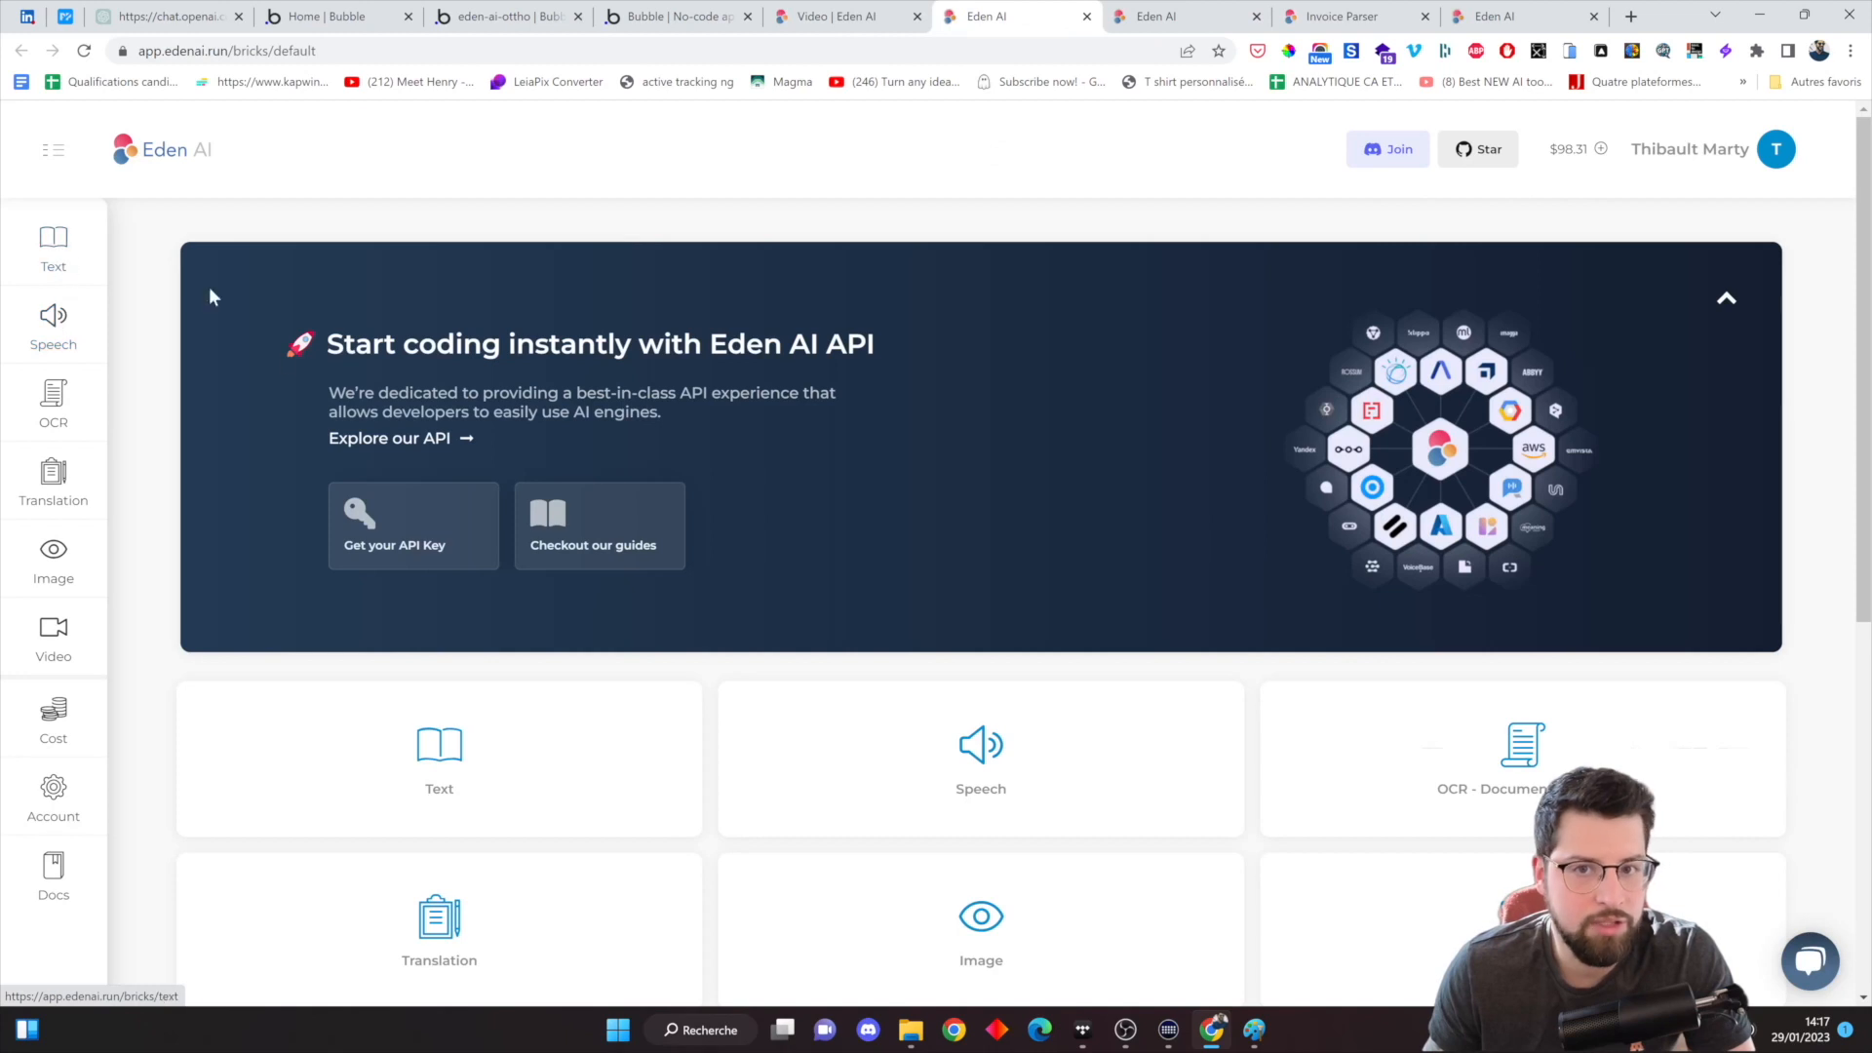
left_click(456, 540)
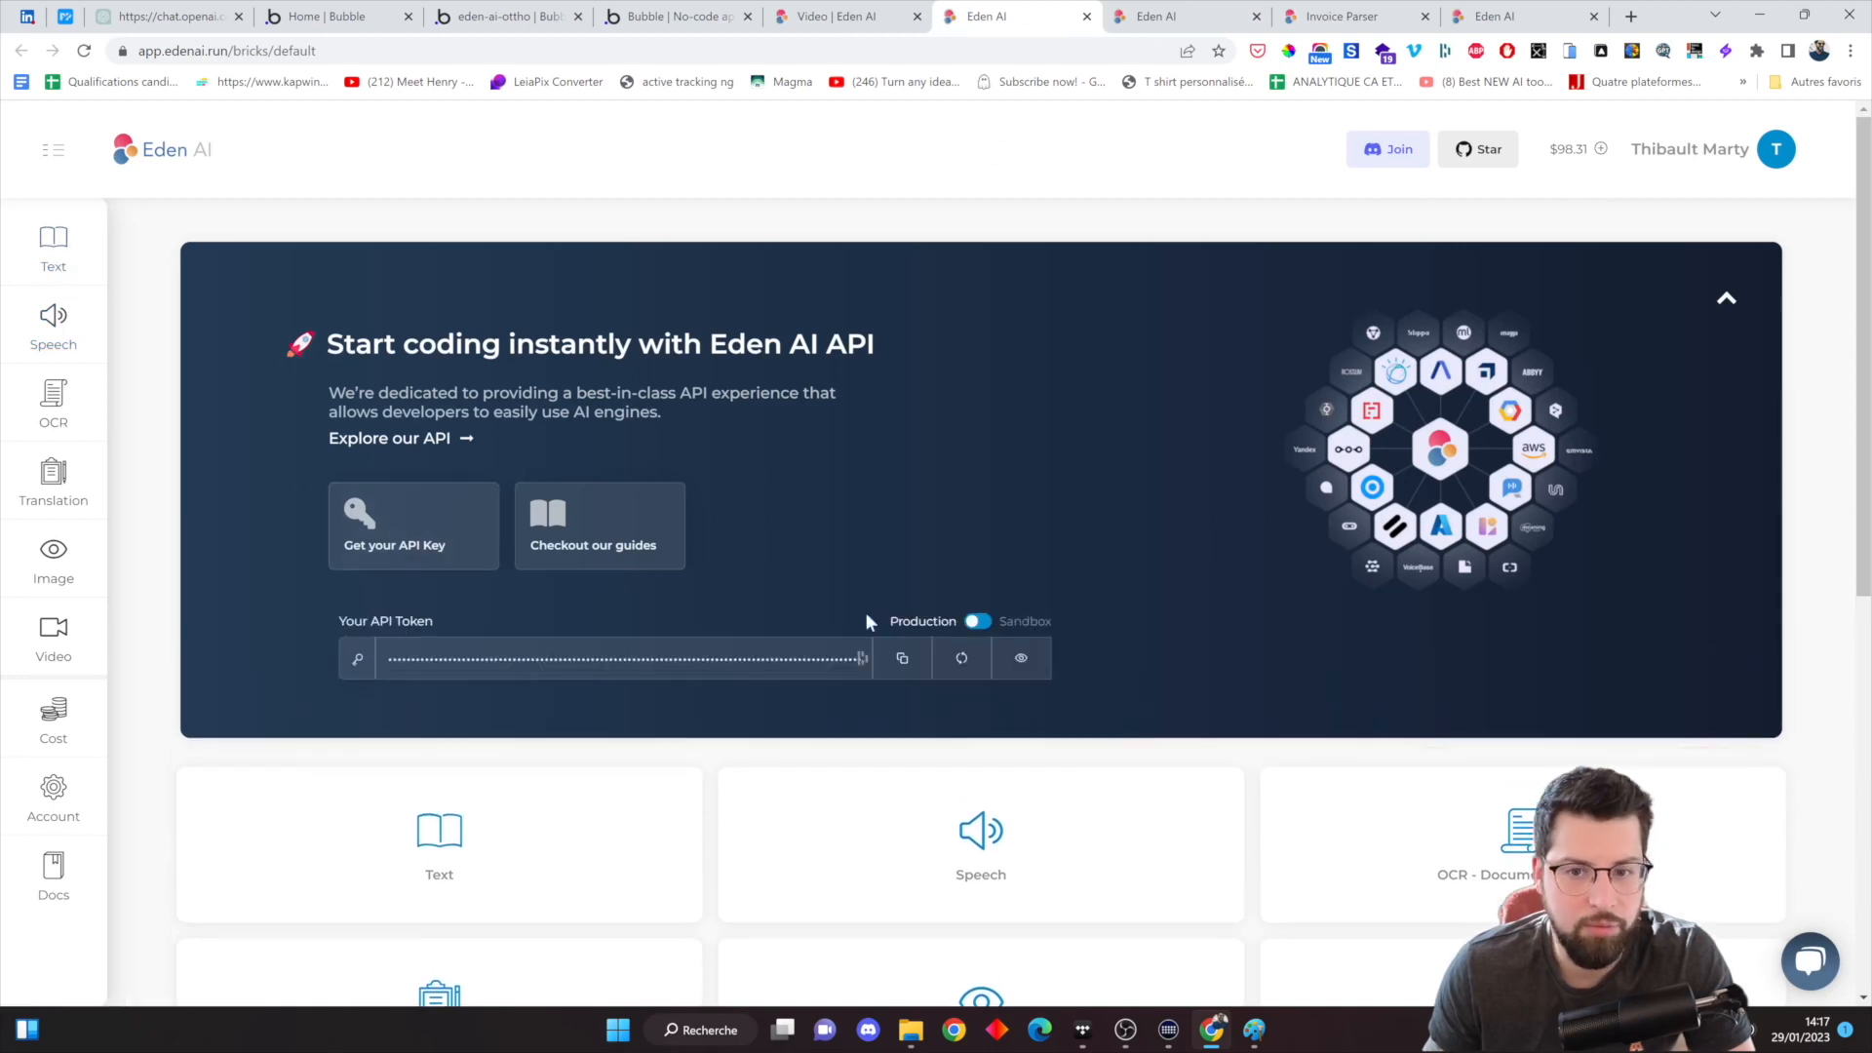
left_click(903, 660)
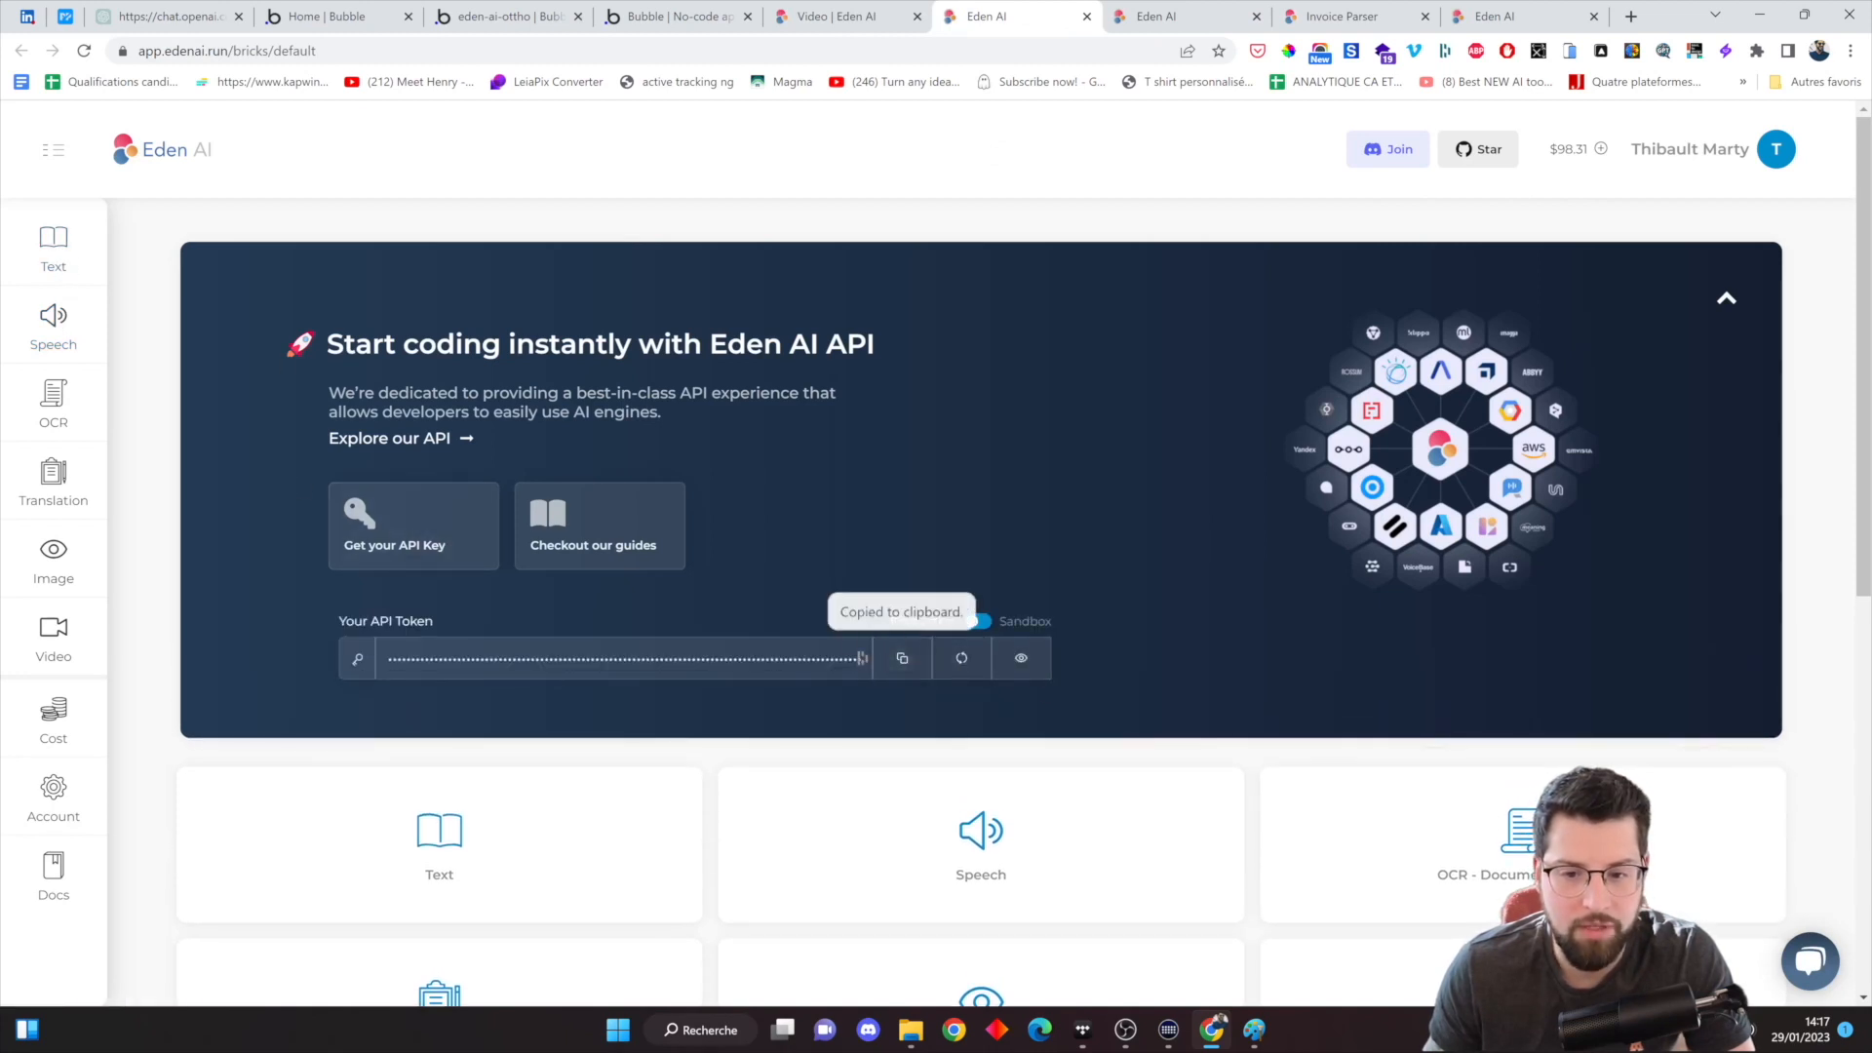
Return to the Bubble editor and paste the API token after "Bearer" in the Eden-ai youtube API's key value
left_click(824, 17)
left_click(673, 17)
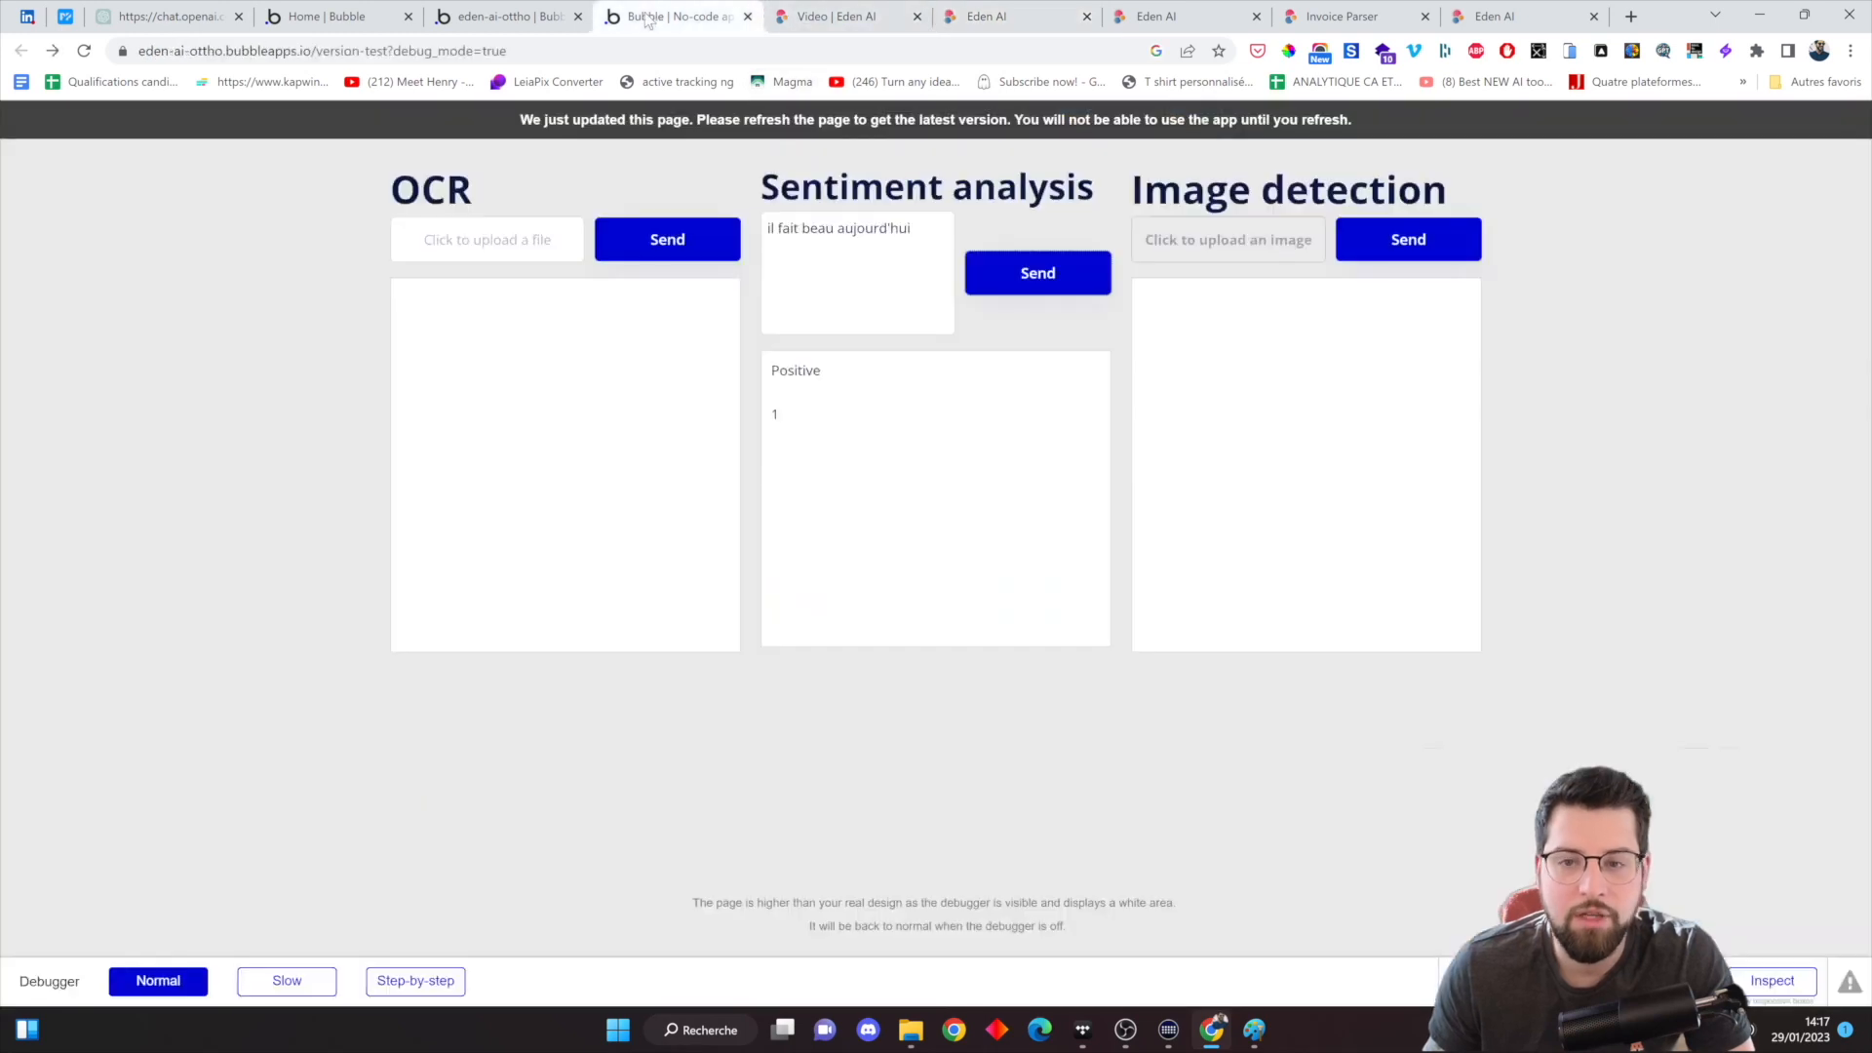
left_click(507, 17)
left_click(1483, 663)
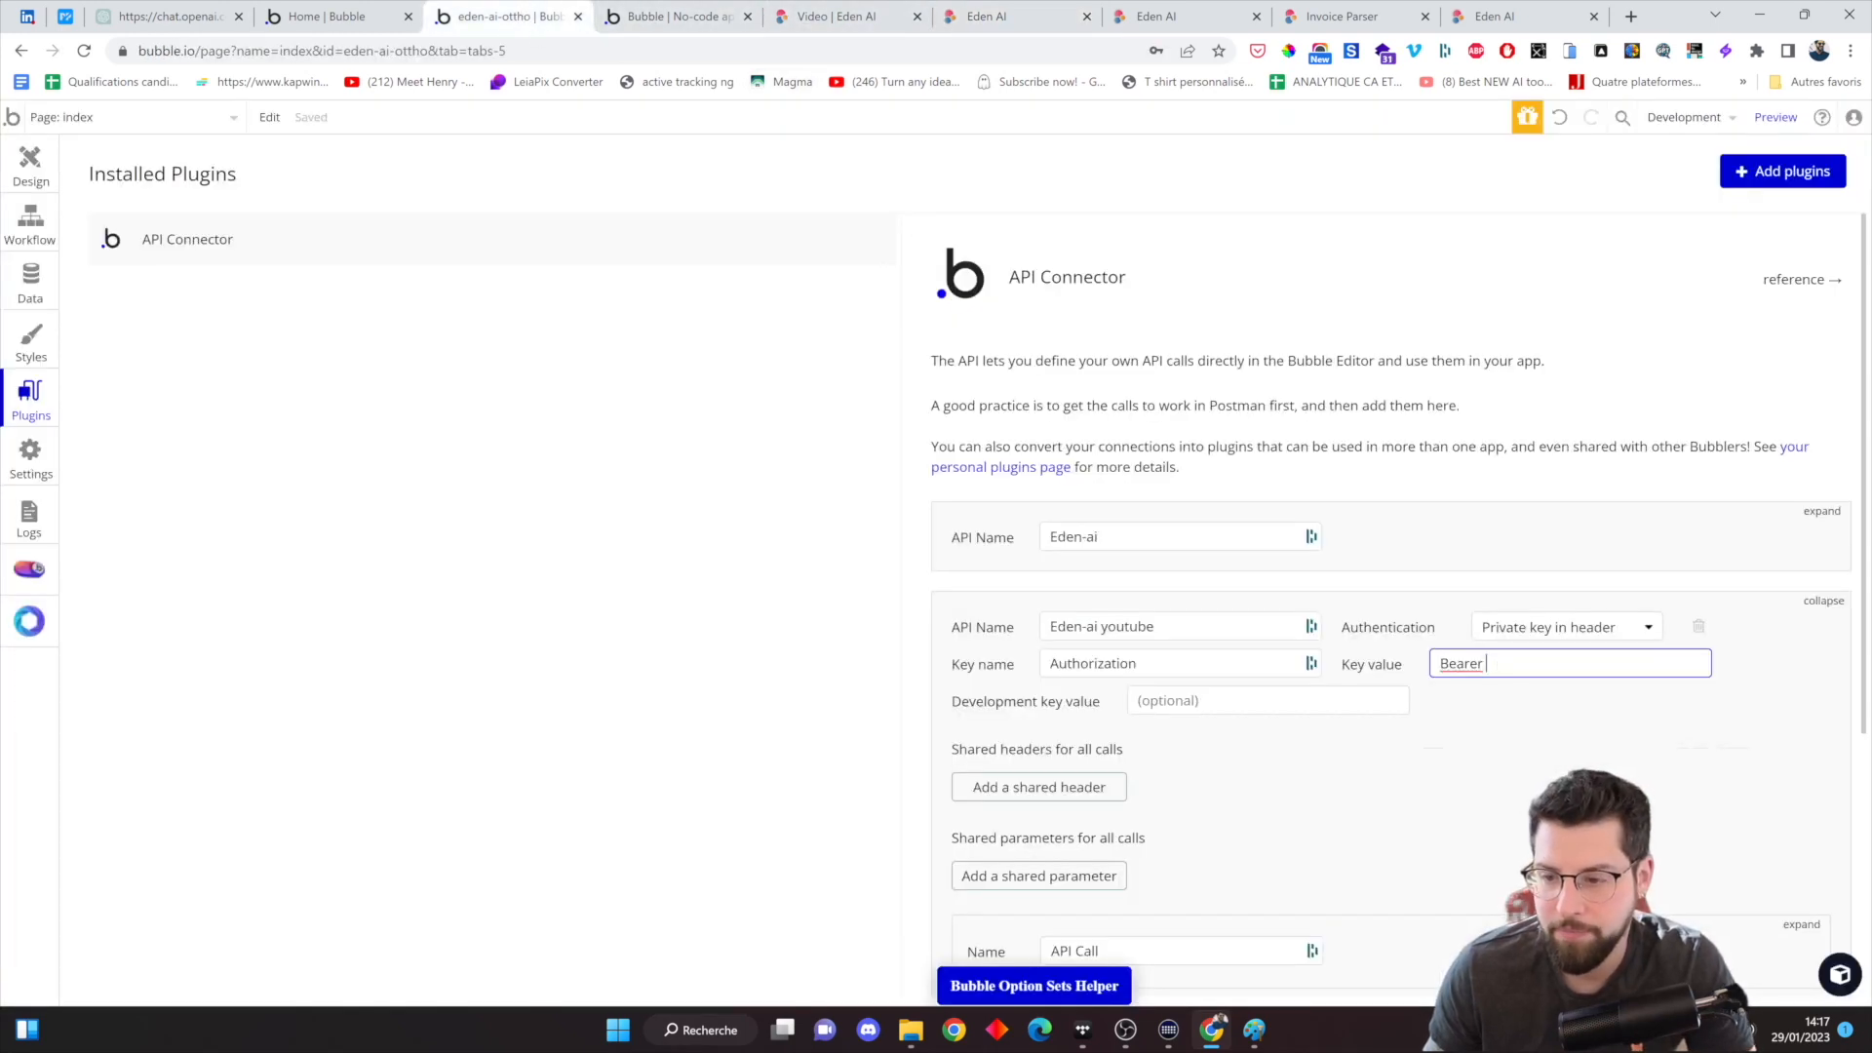
key("ctrl+v")
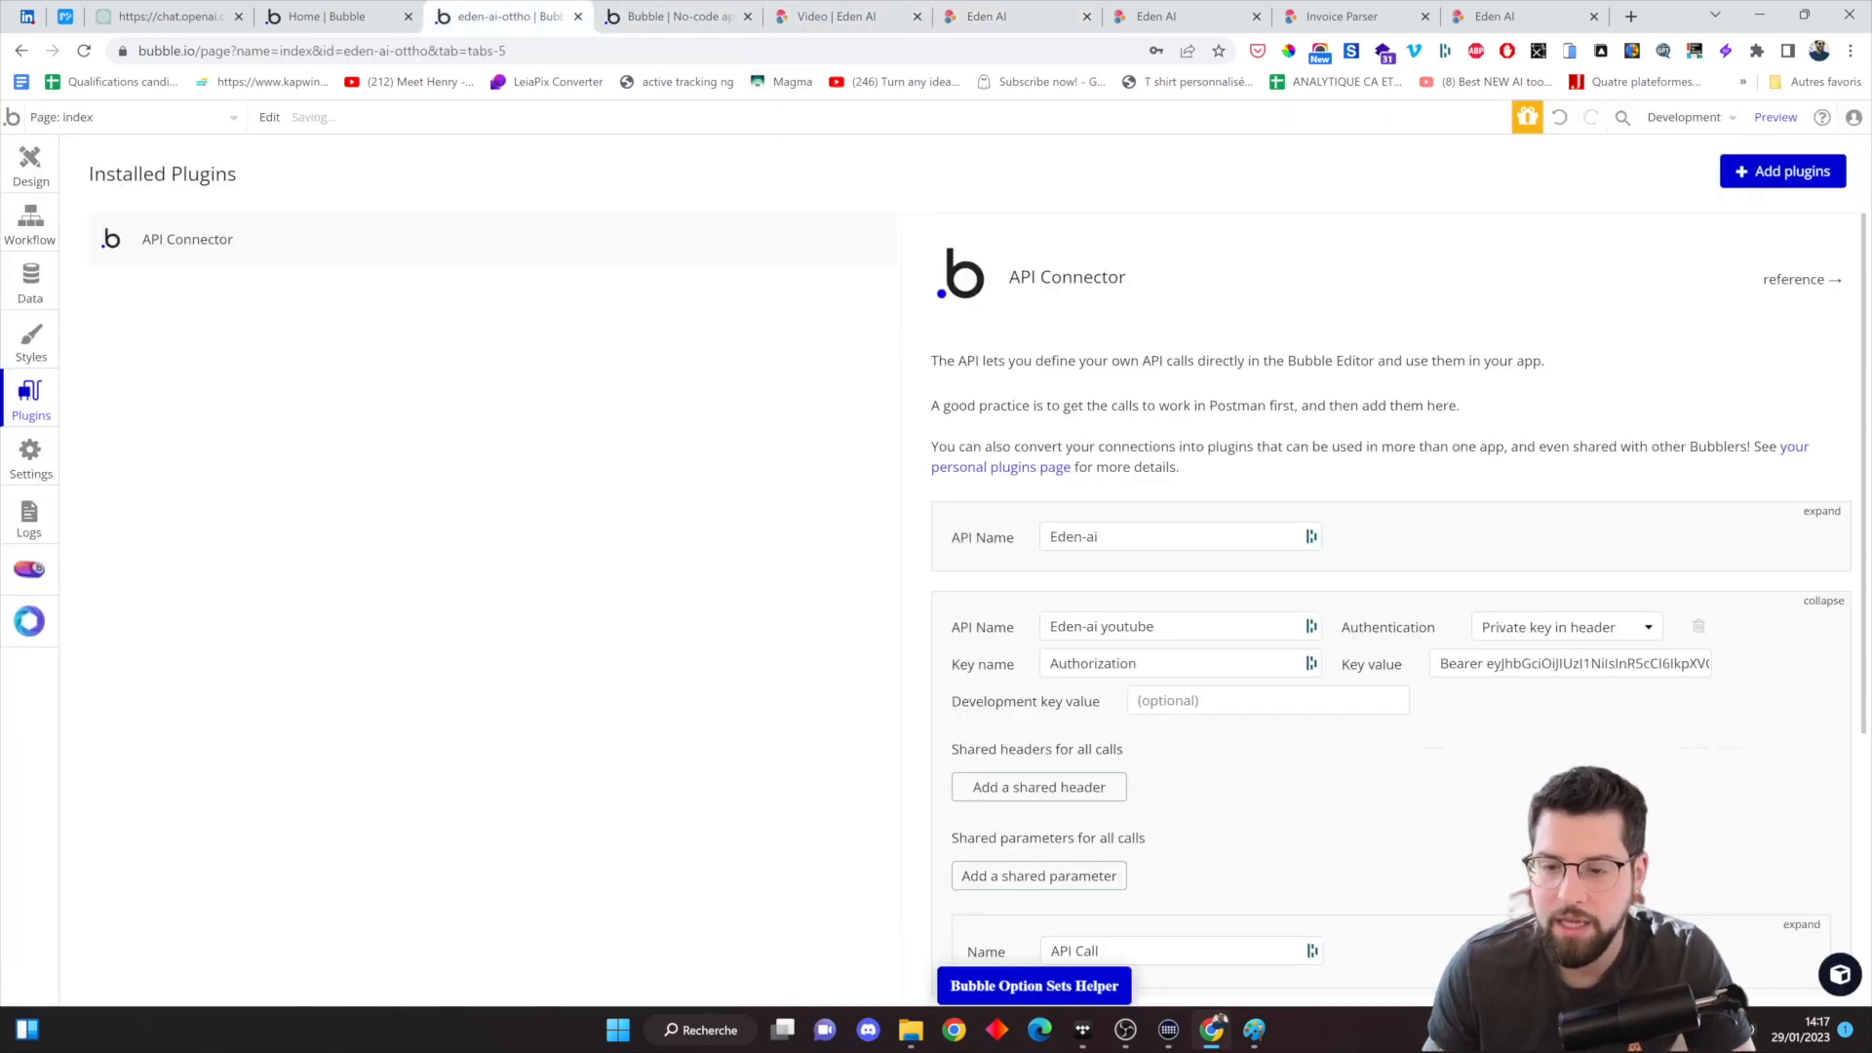
Expand the existing Eden-ai API, copy its content-type shared header key and review its shared headers and calls
left_click(1821, 511)
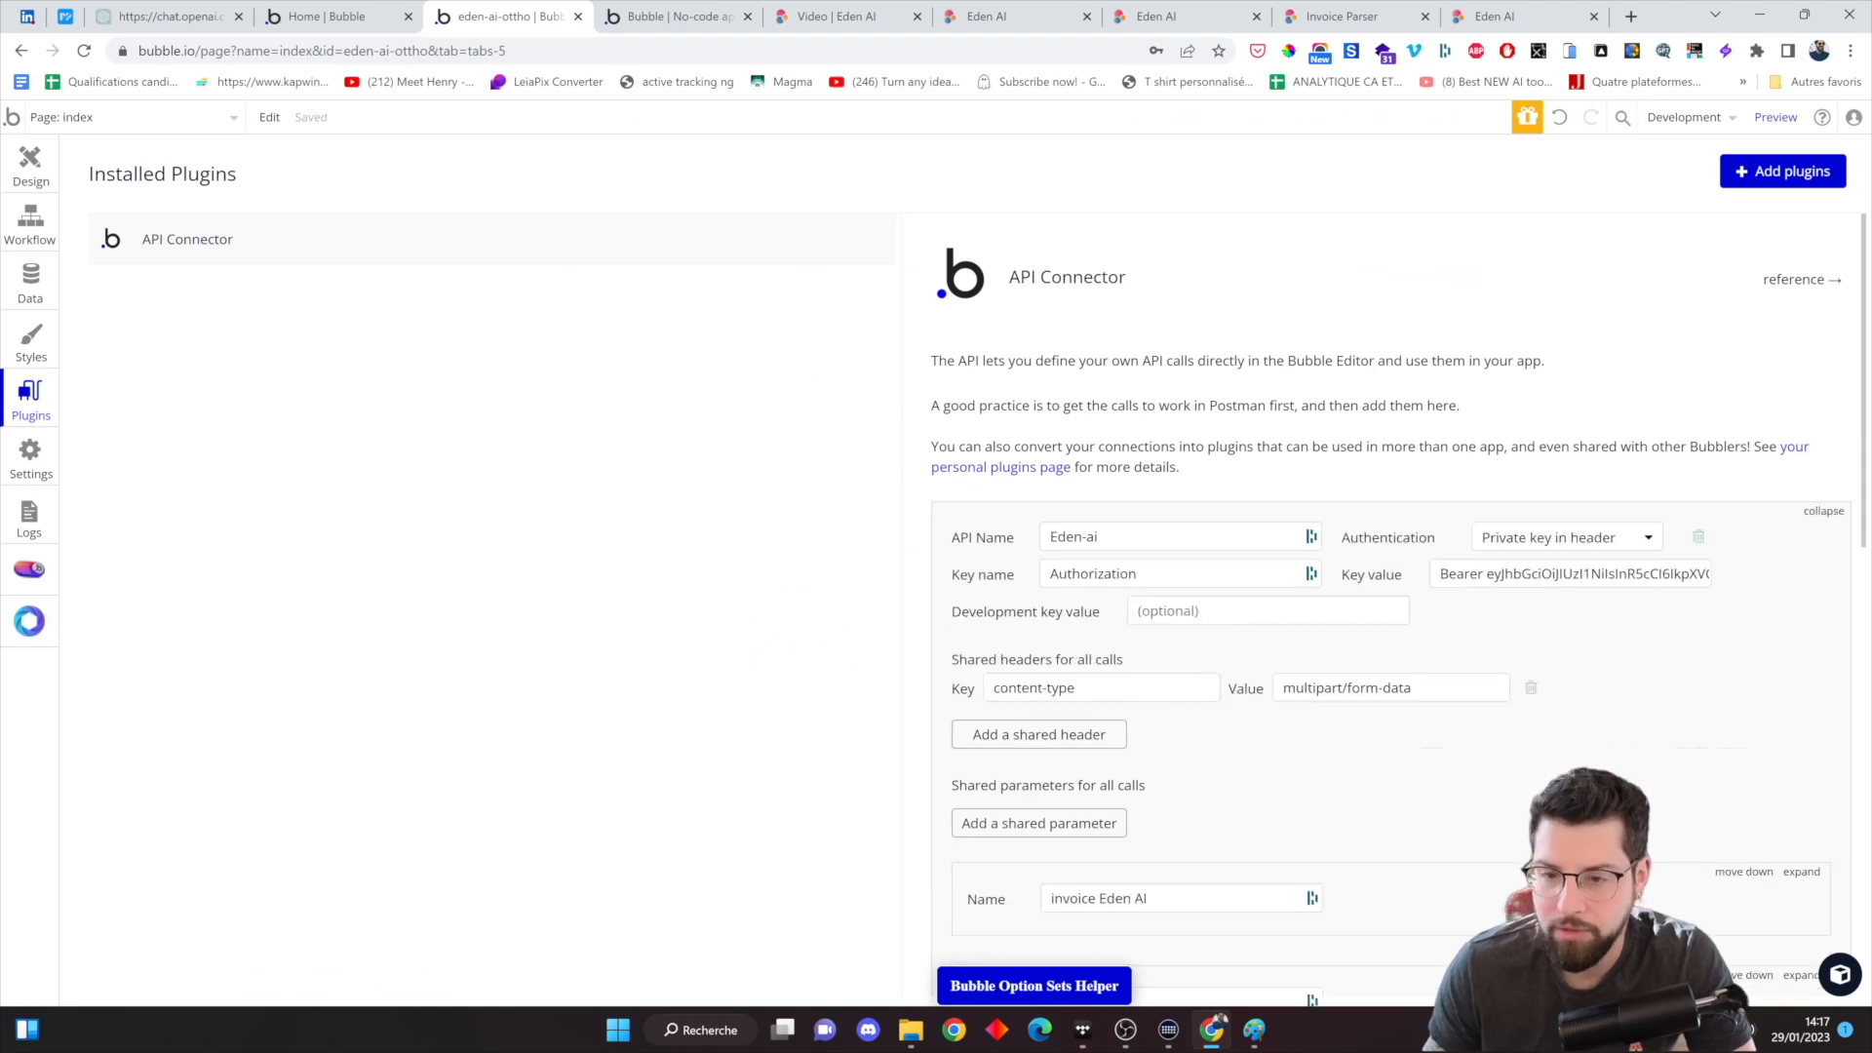
scroll(855, 439, "down", 2)
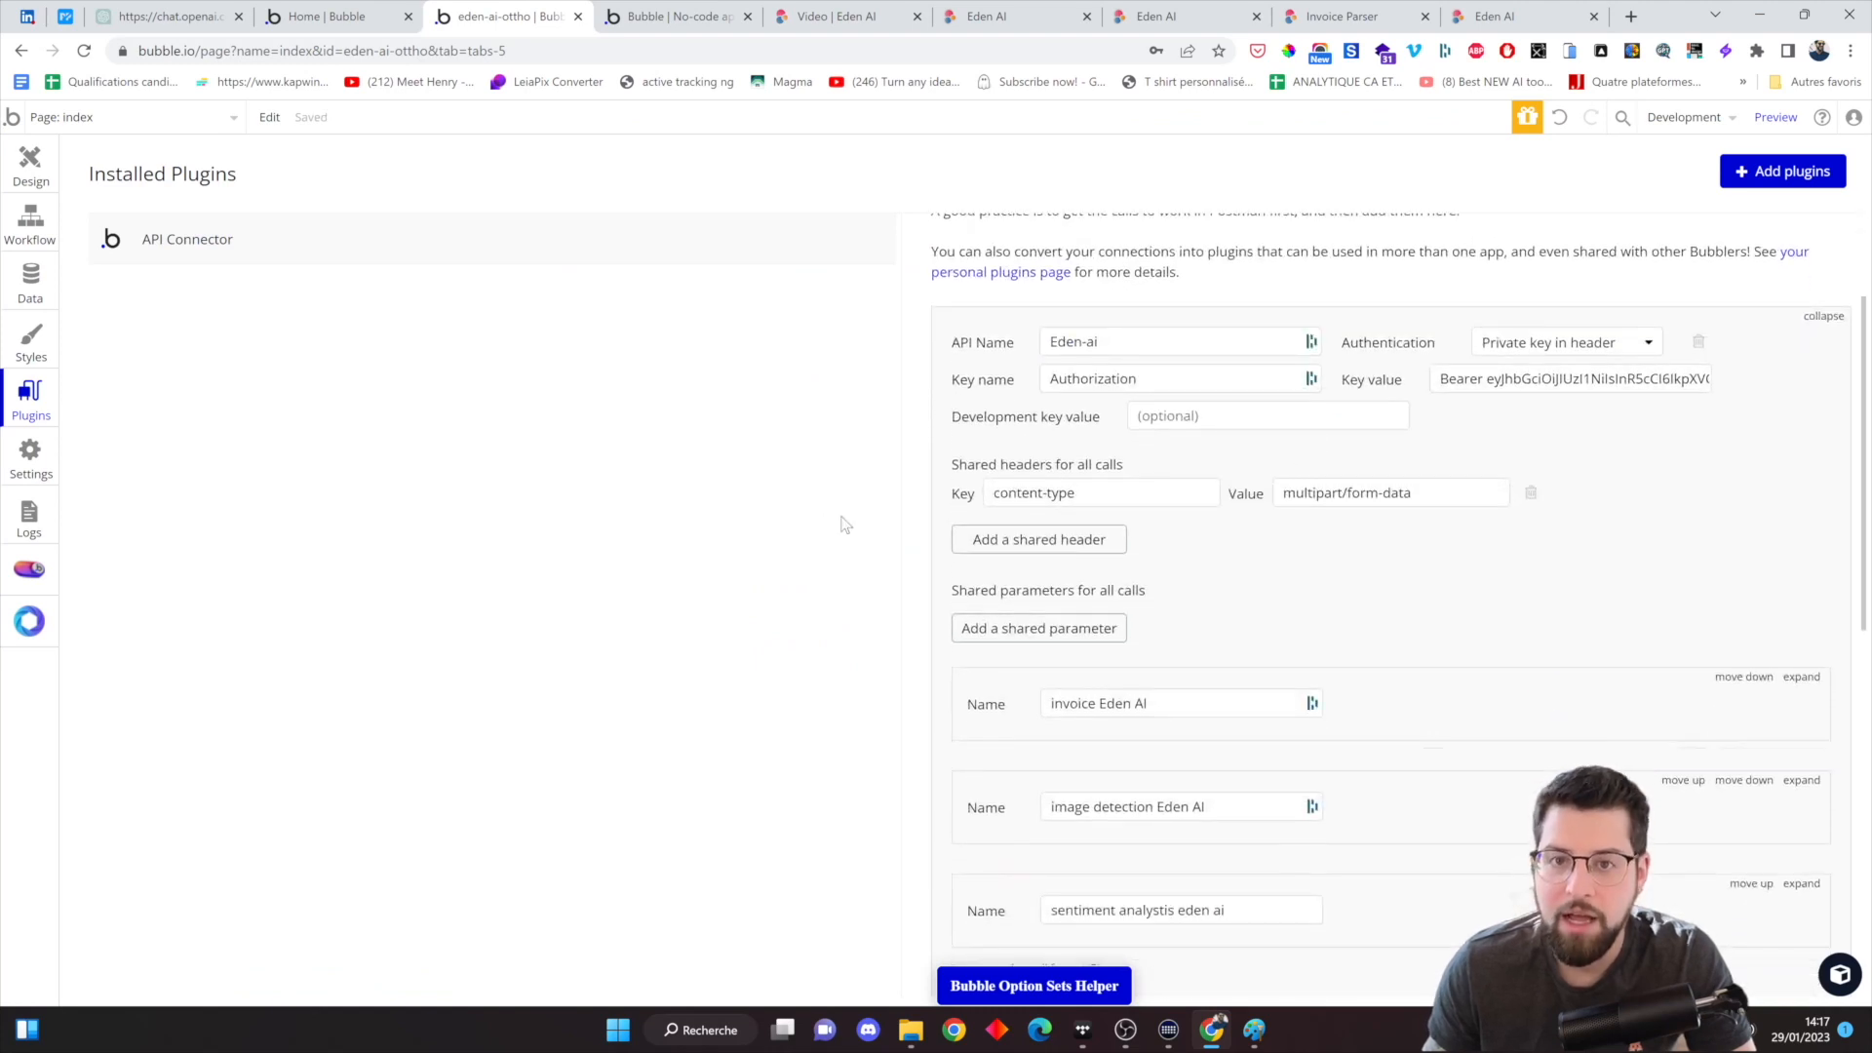
left_click_drag(1082, 493, 931, 480)
key("ctrl+c")
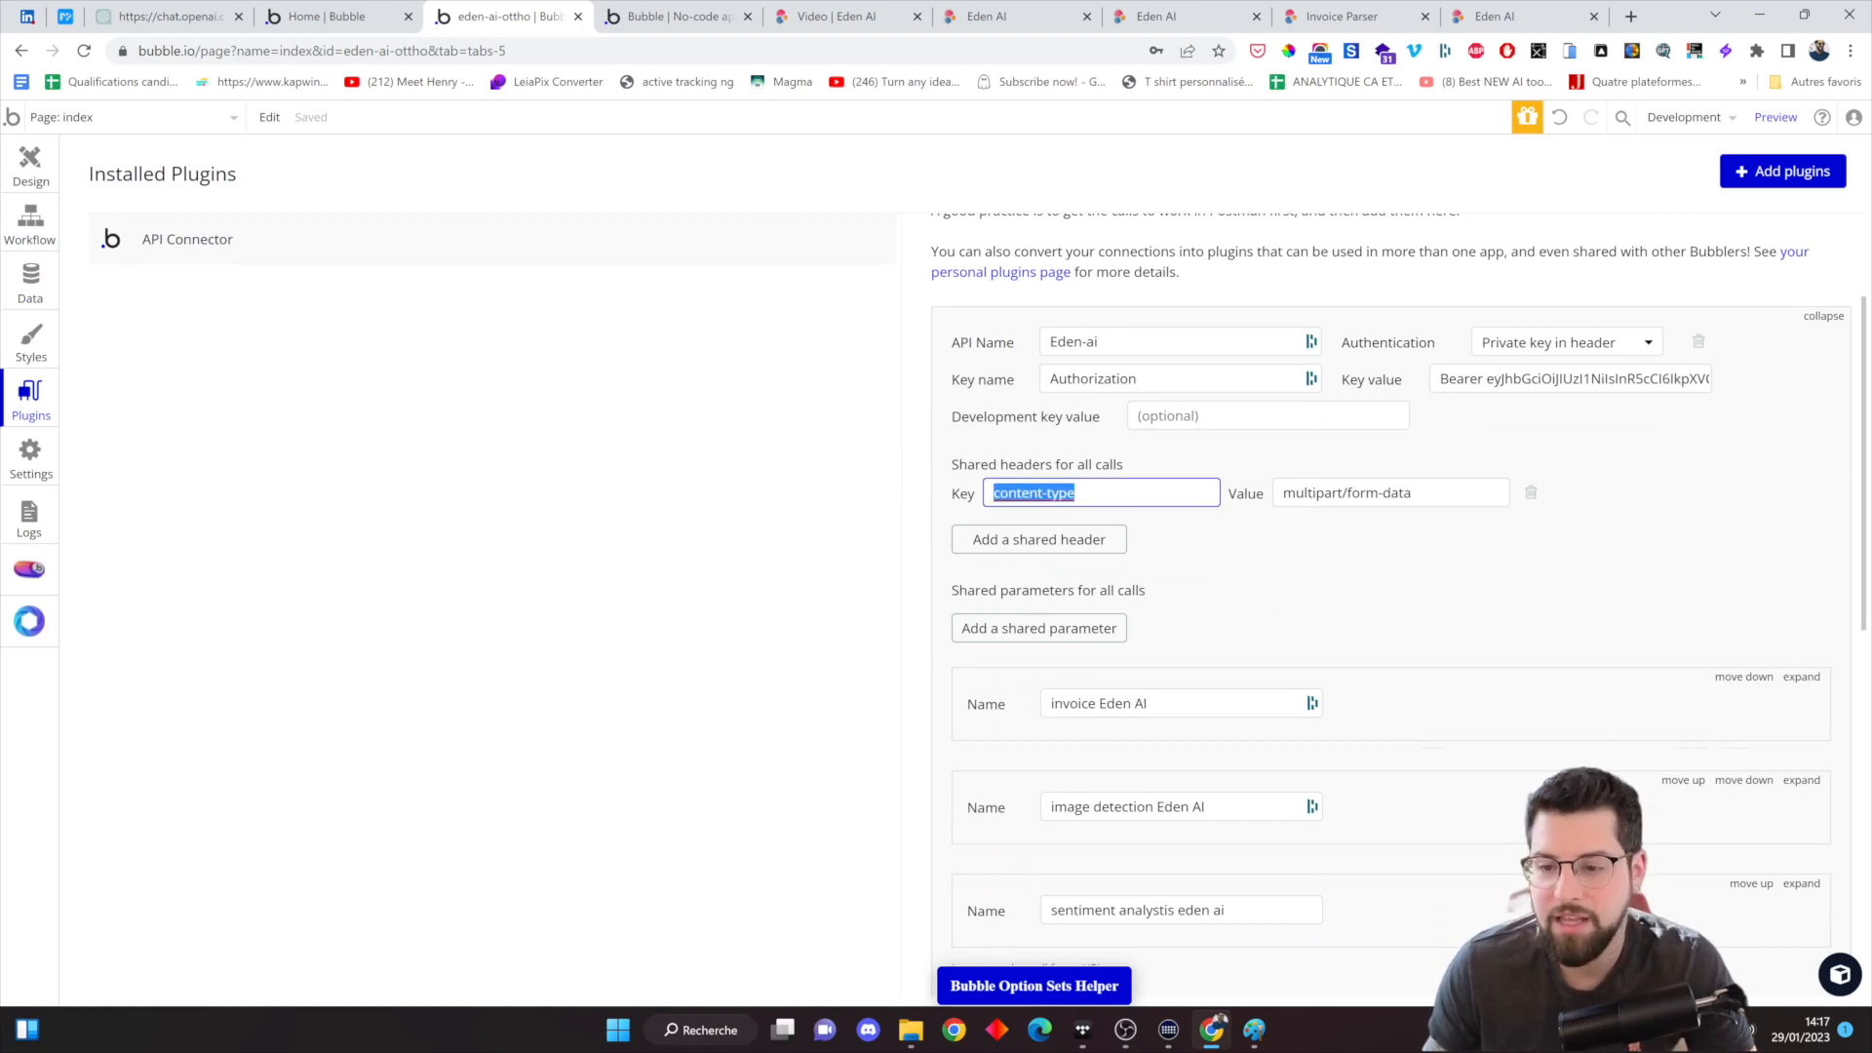
scroll(1398, 589, "down", 5)
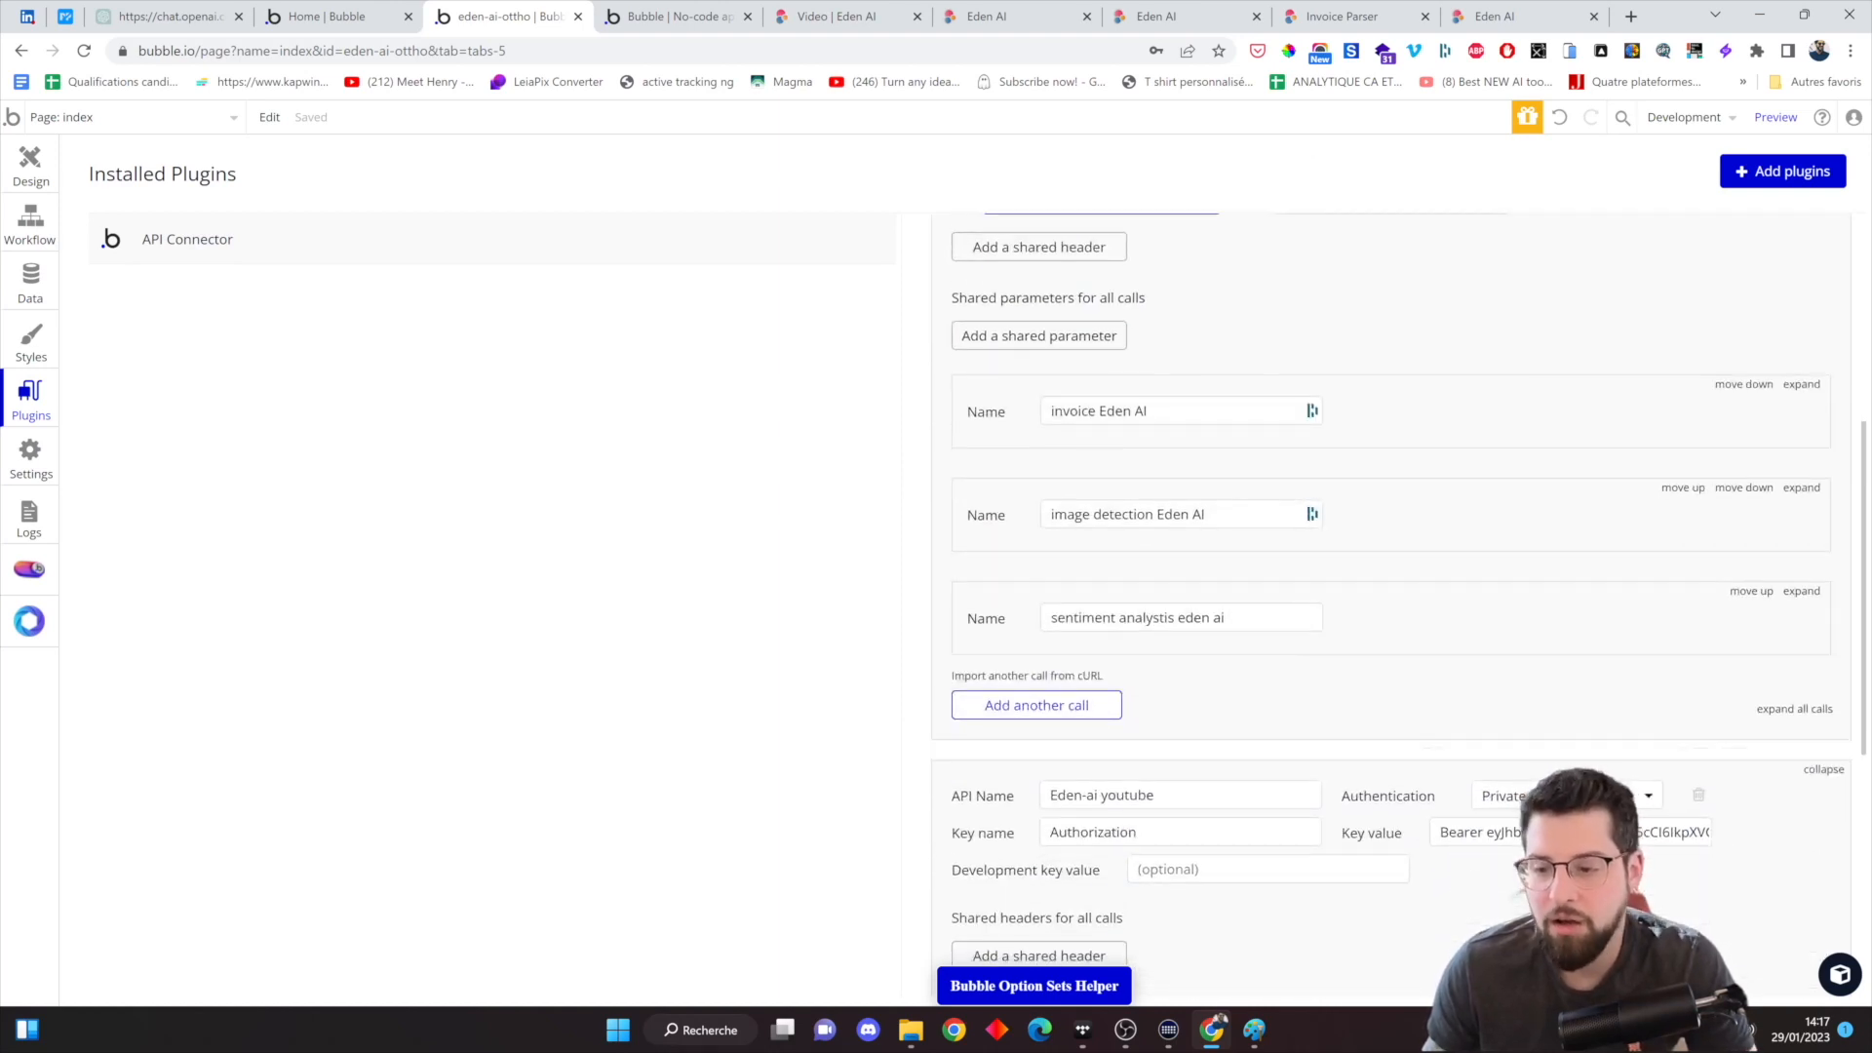
scroll(1398, 589, "up", 2)
scroll(1313, 319, "up", 3)
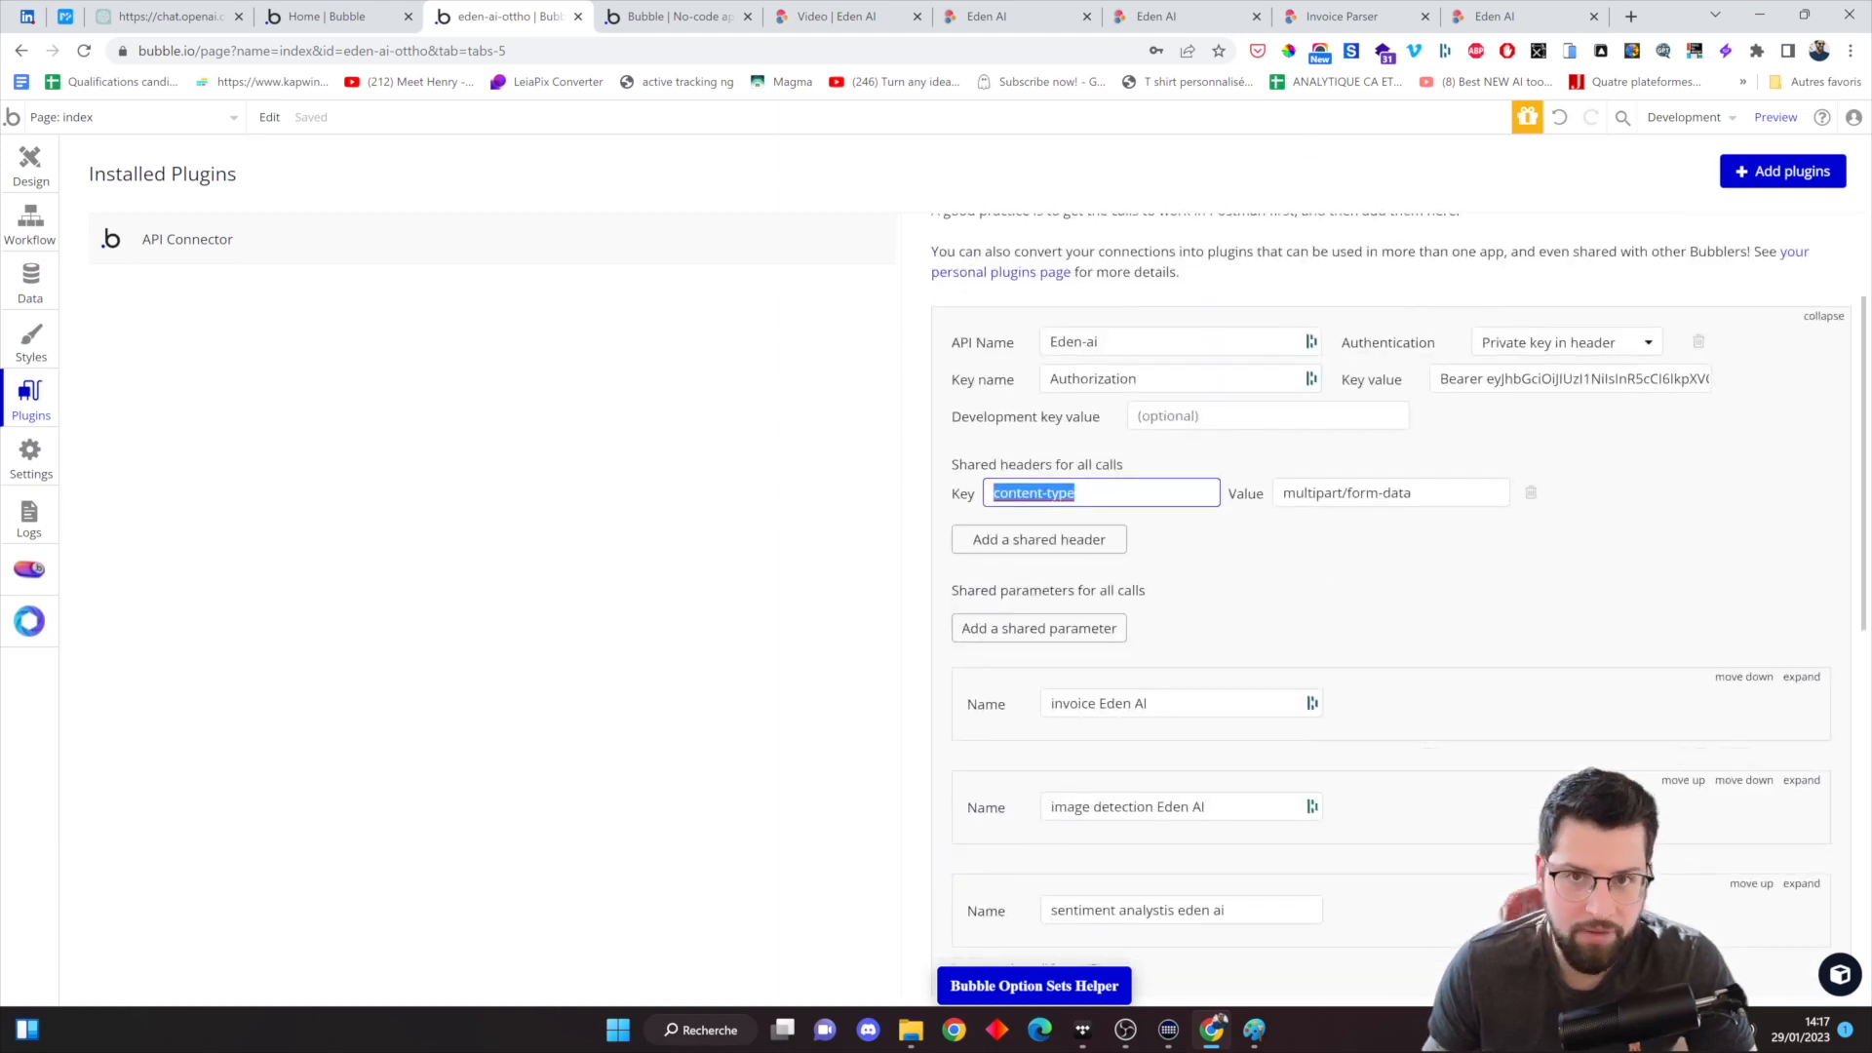
scroll(1313, 508, "down", 2)
scroll(1384, 585, "up", 3)
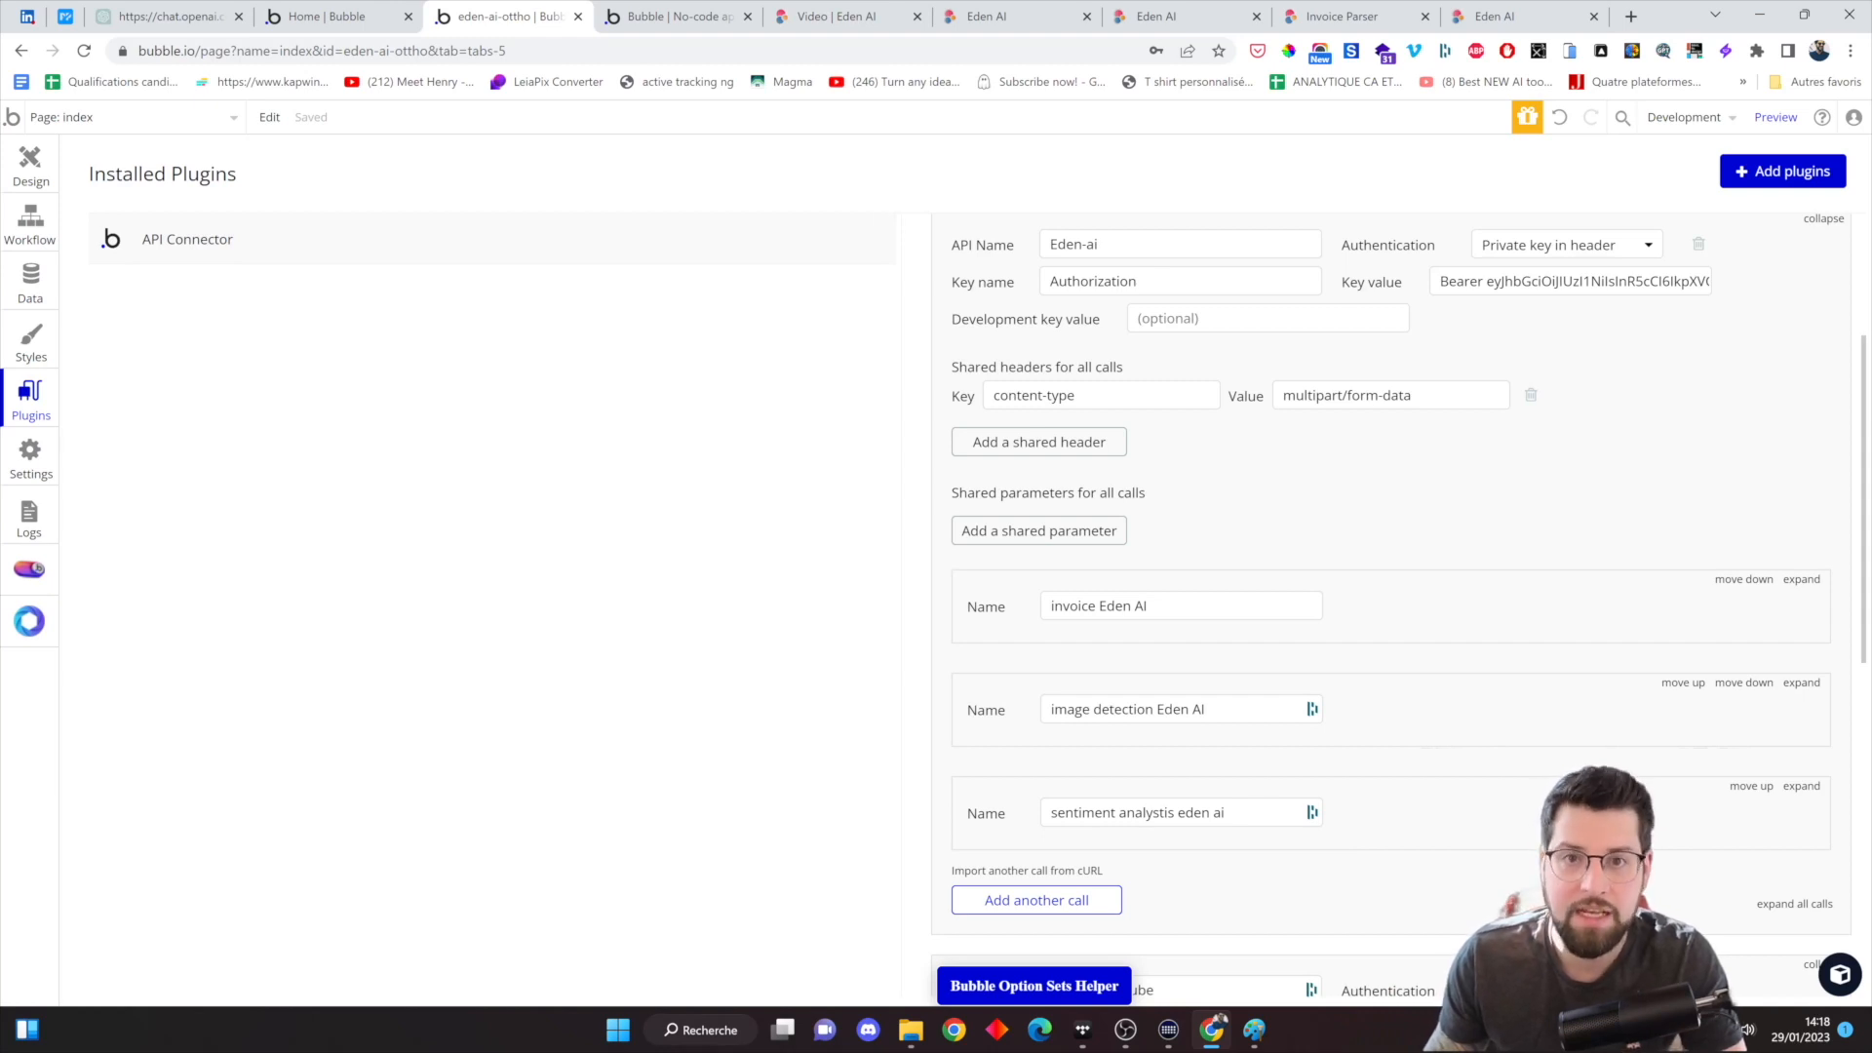
Switch to Eden AI's Invoice Parser quickstart and show the JavaScript sample to check its request headers
left_click(987, 15)
left_click(1160, 15)
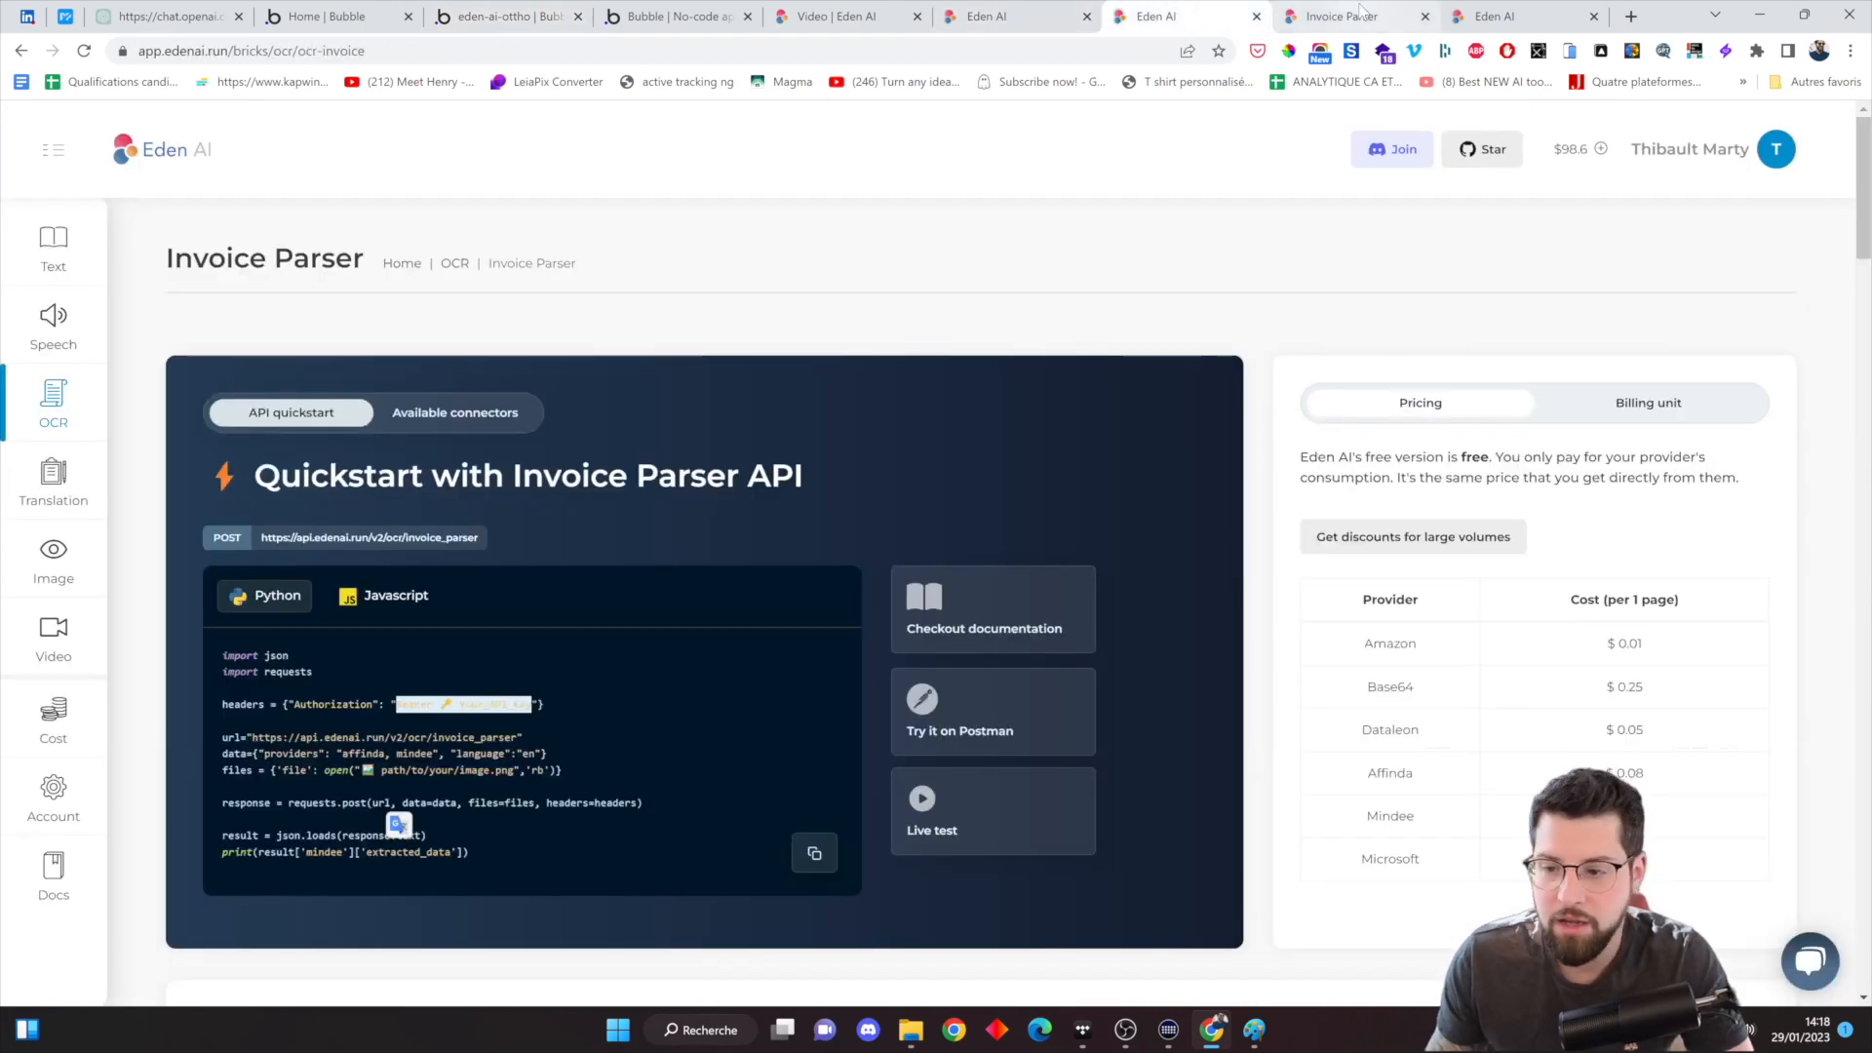
left_click(1361, 16)
left_click(1156, 15)
left_click(374, 596)
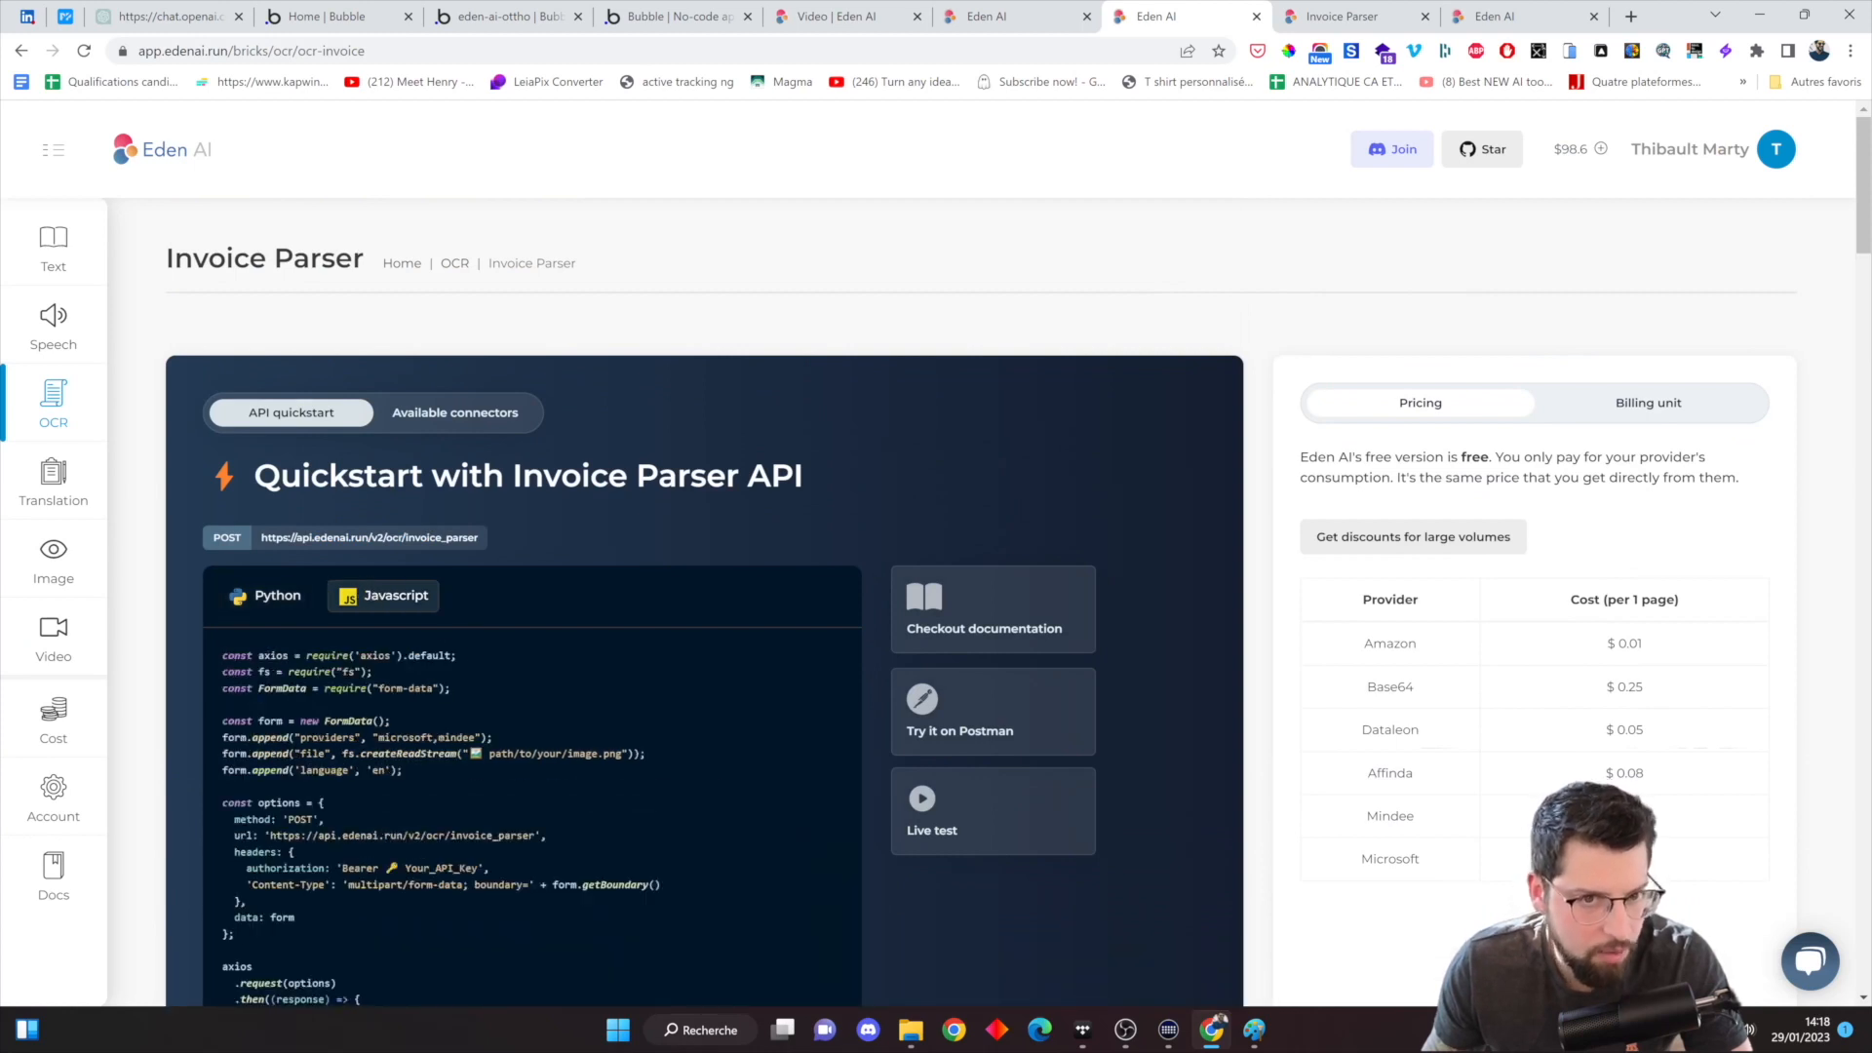
Examine the Content-Type header in the Invoice Parser's JavaScript sample
scroll(484, 719, "down", 1)
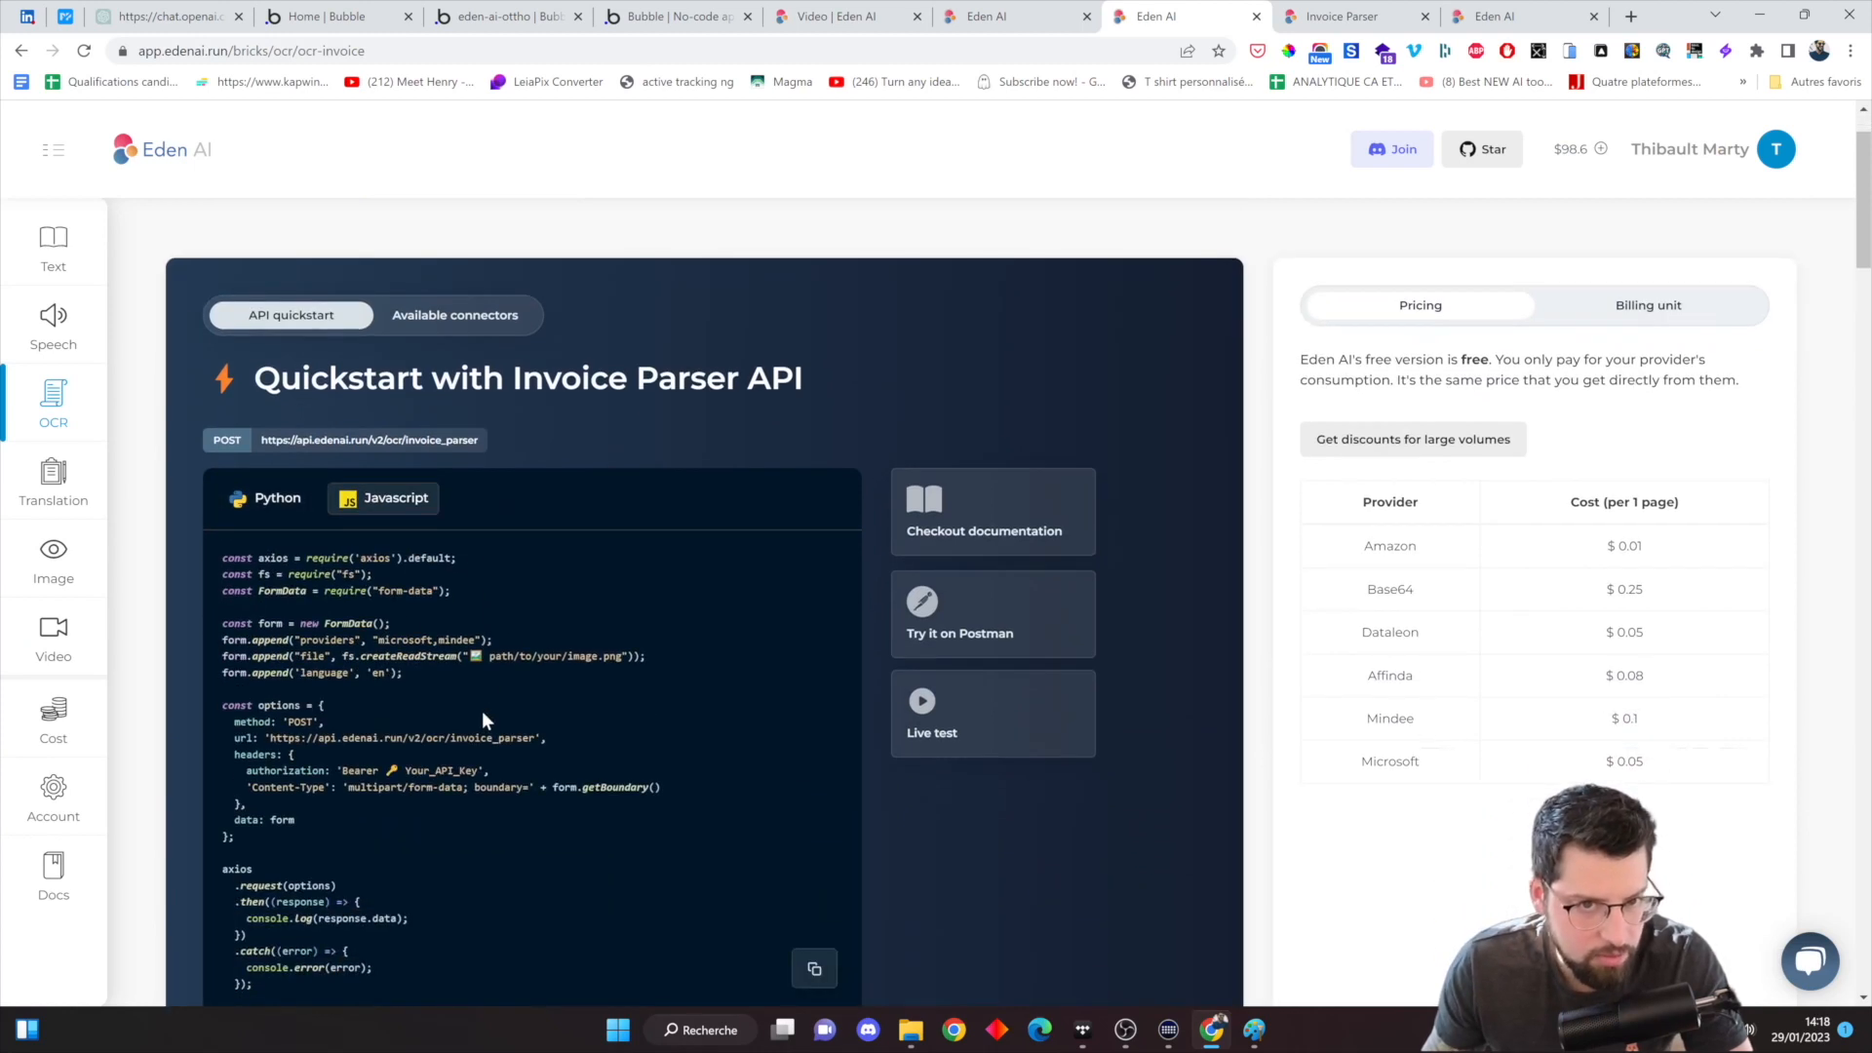
scroll(483, 711, "down", 2)
left_click_drag(465, 592, 252, 592)
left_click(420, 615)
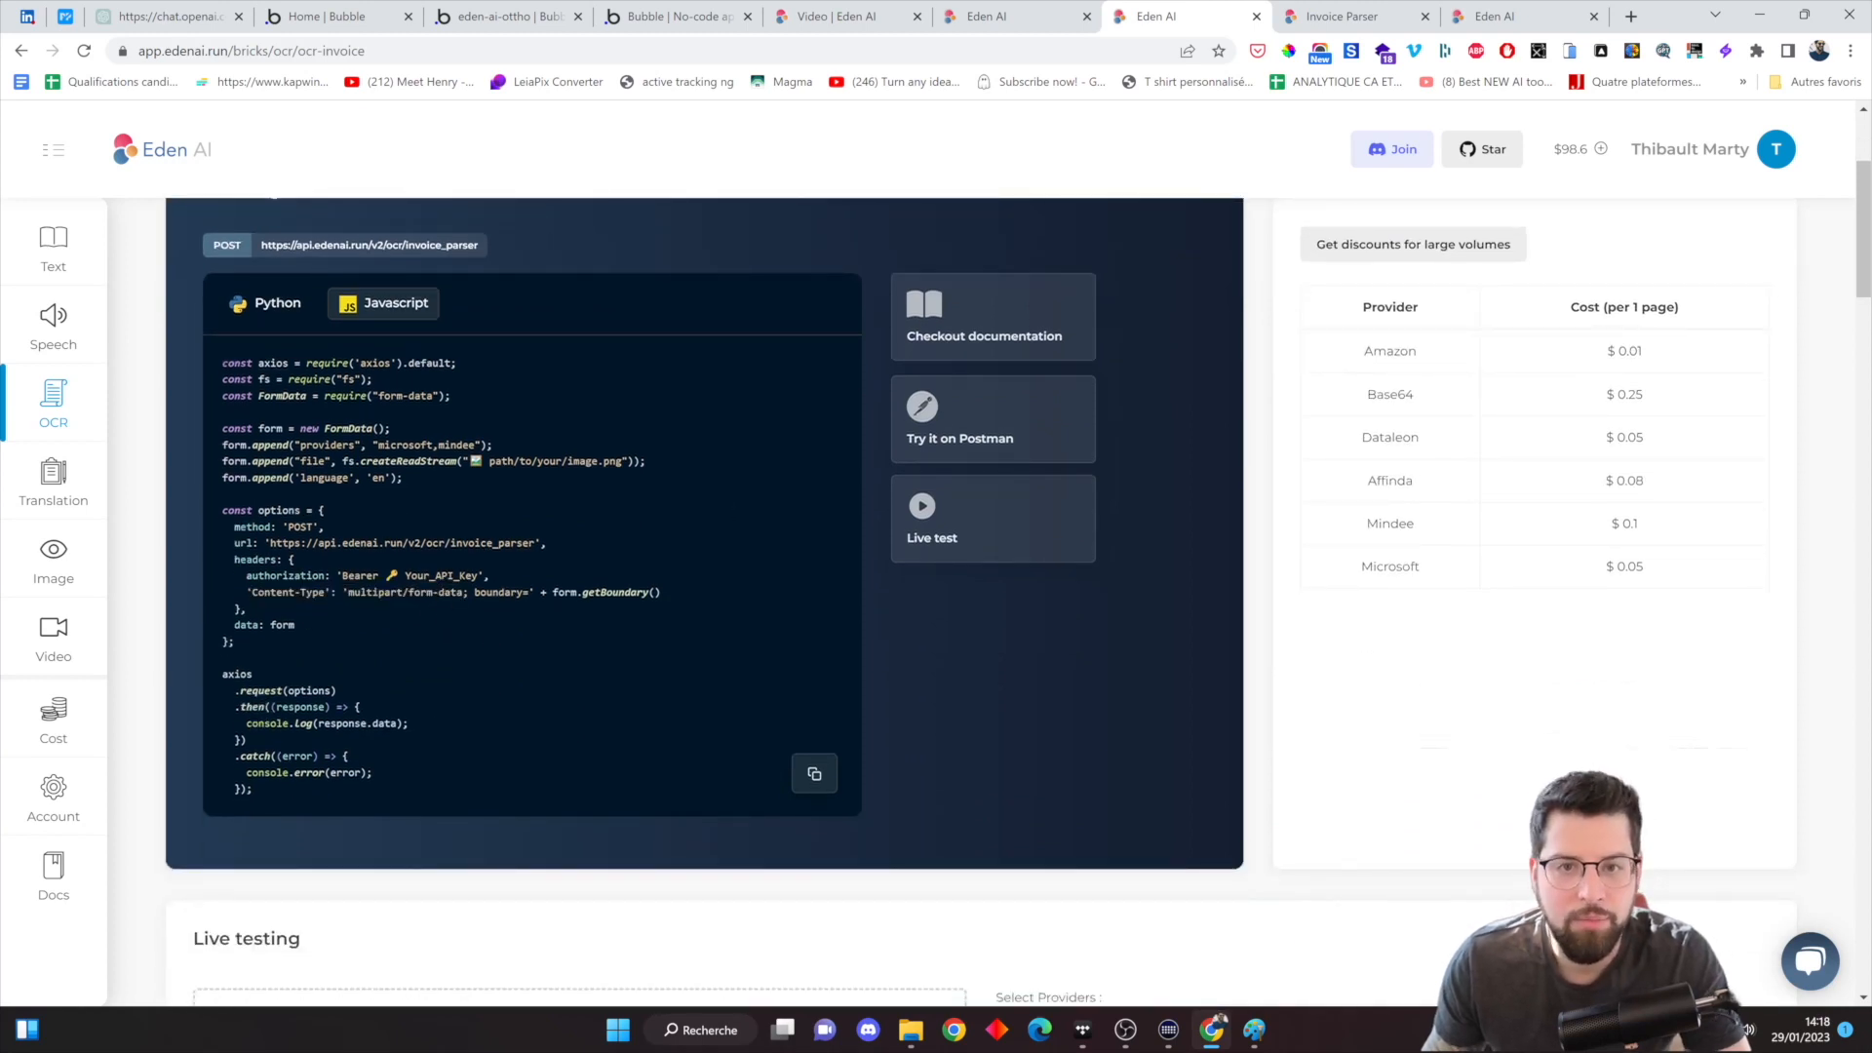
left_click(1004, 15)
left_click(829, 15)
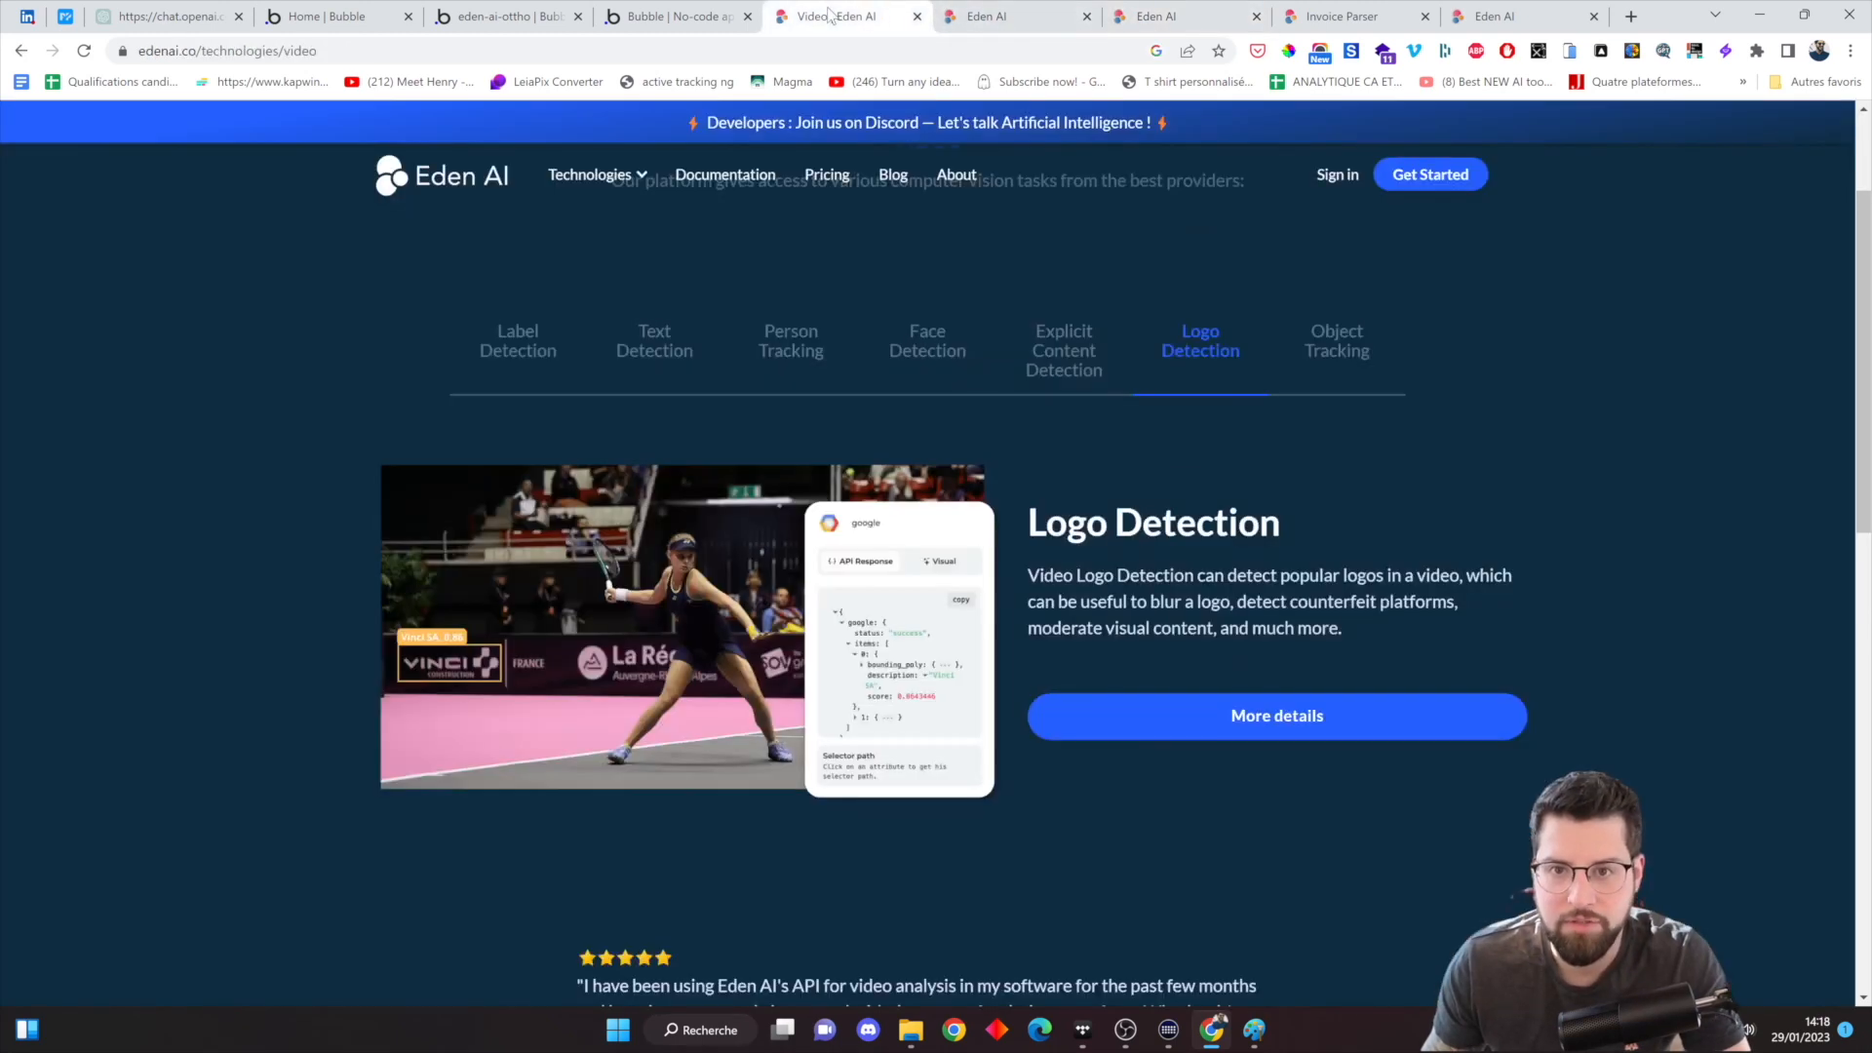
left_click(660, 17)
left_click(536, 17)
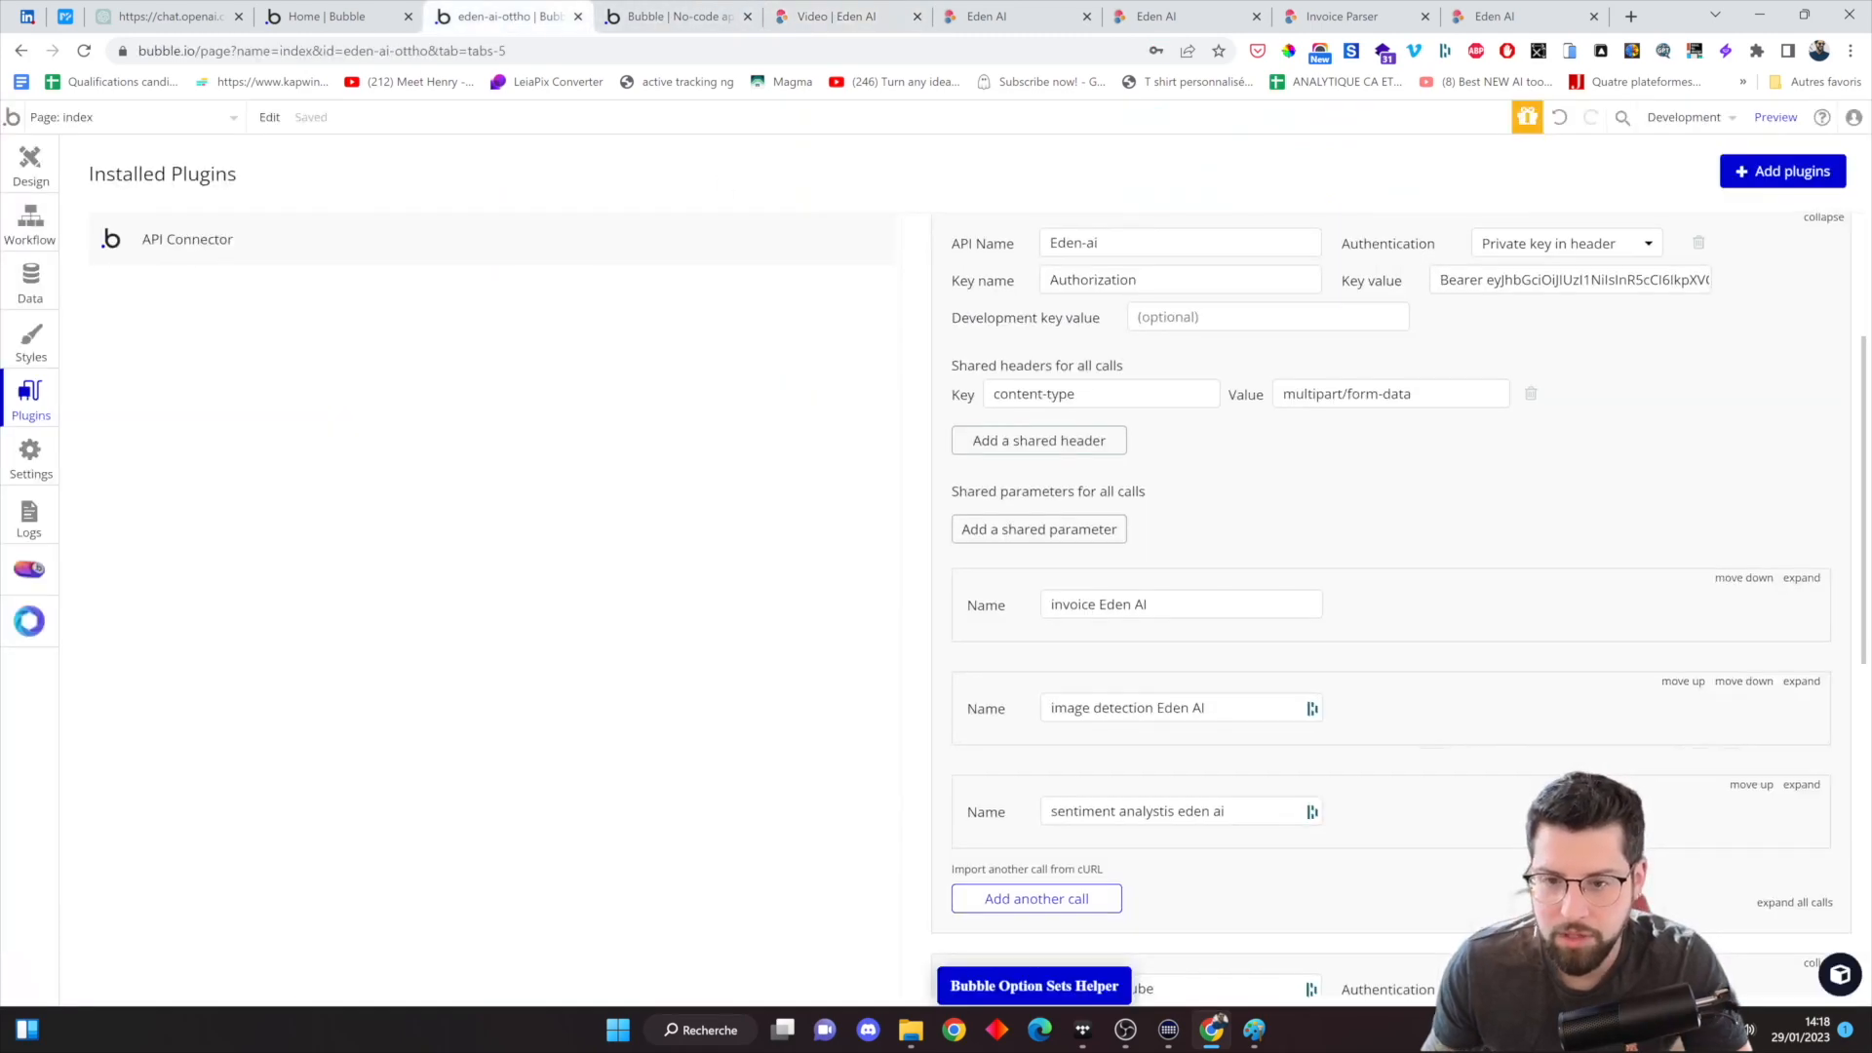
scroll(1391, 604, "down", 4)
left_click(1390, 750)
key("ctrl+v")
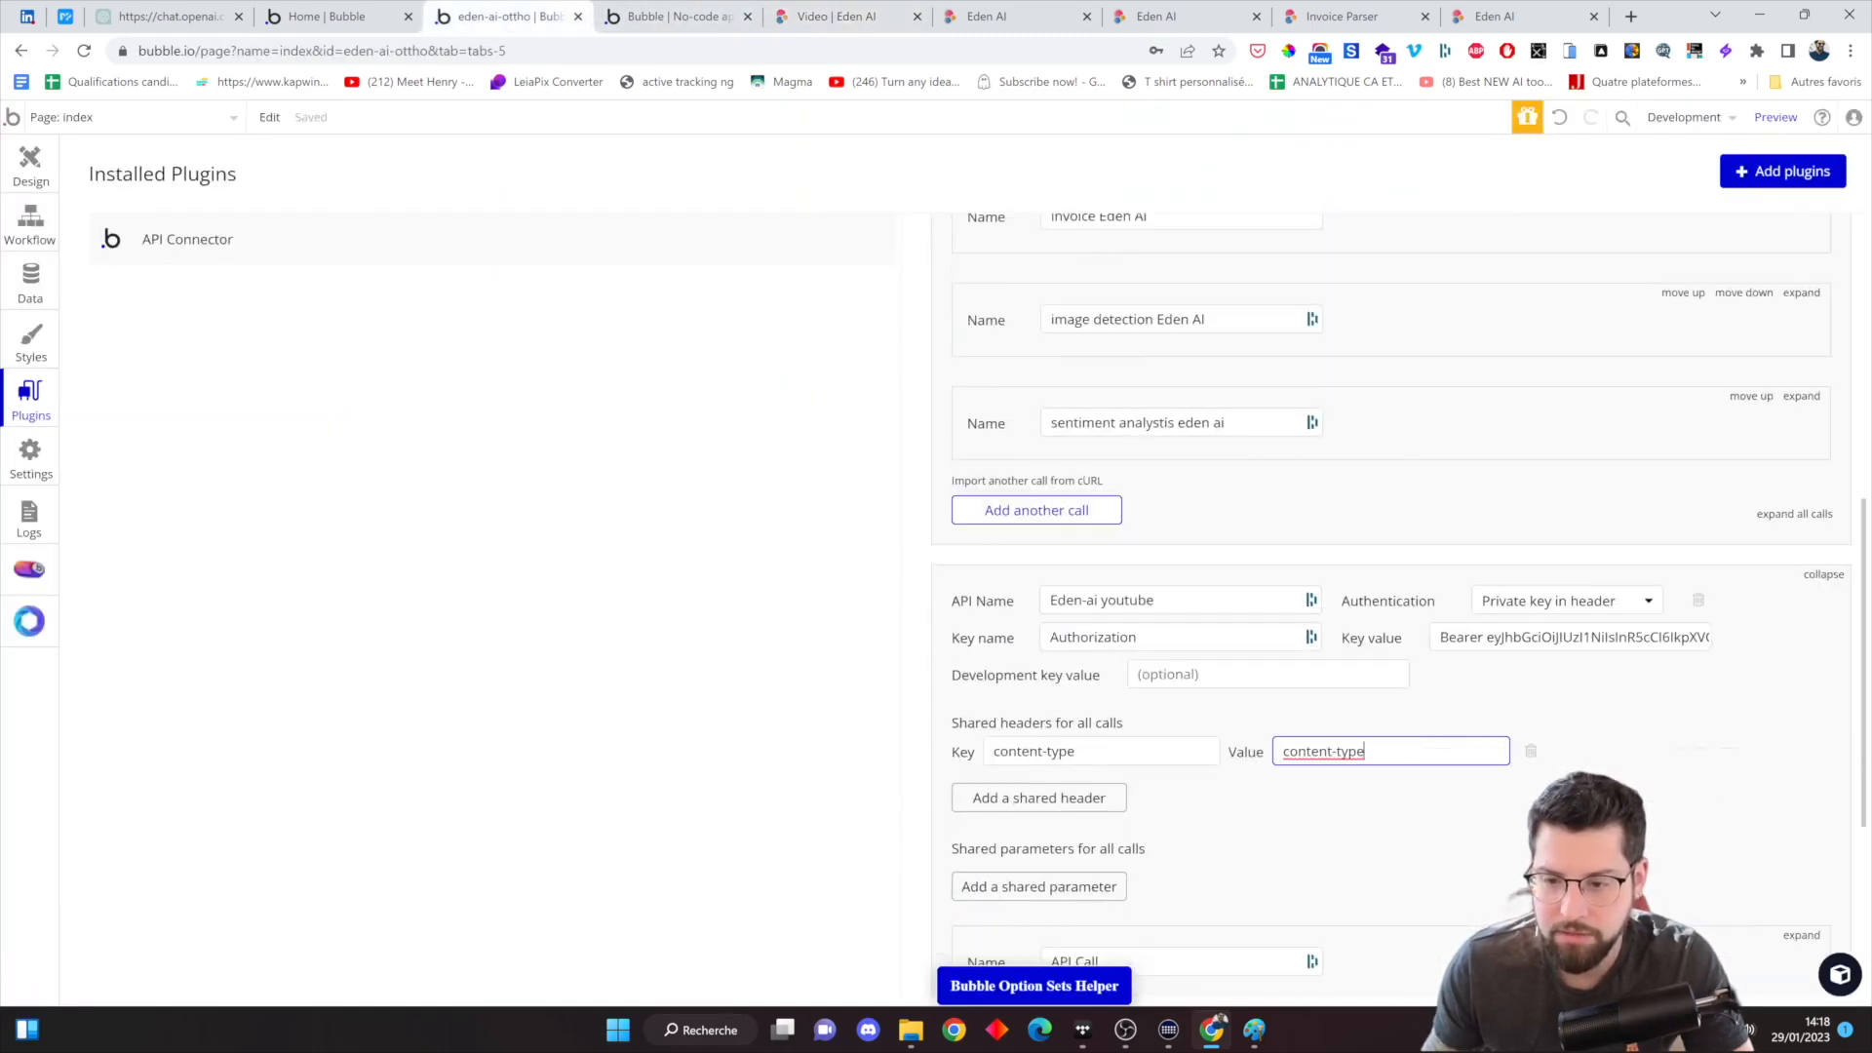
key("ctrl+z")
Copy multipart/form-data from Eden AI's Invoice Parser JavaScript sample and paste it in Bubble as the Eden-ai youtube API's content-type header value
left_click(1004, 15)
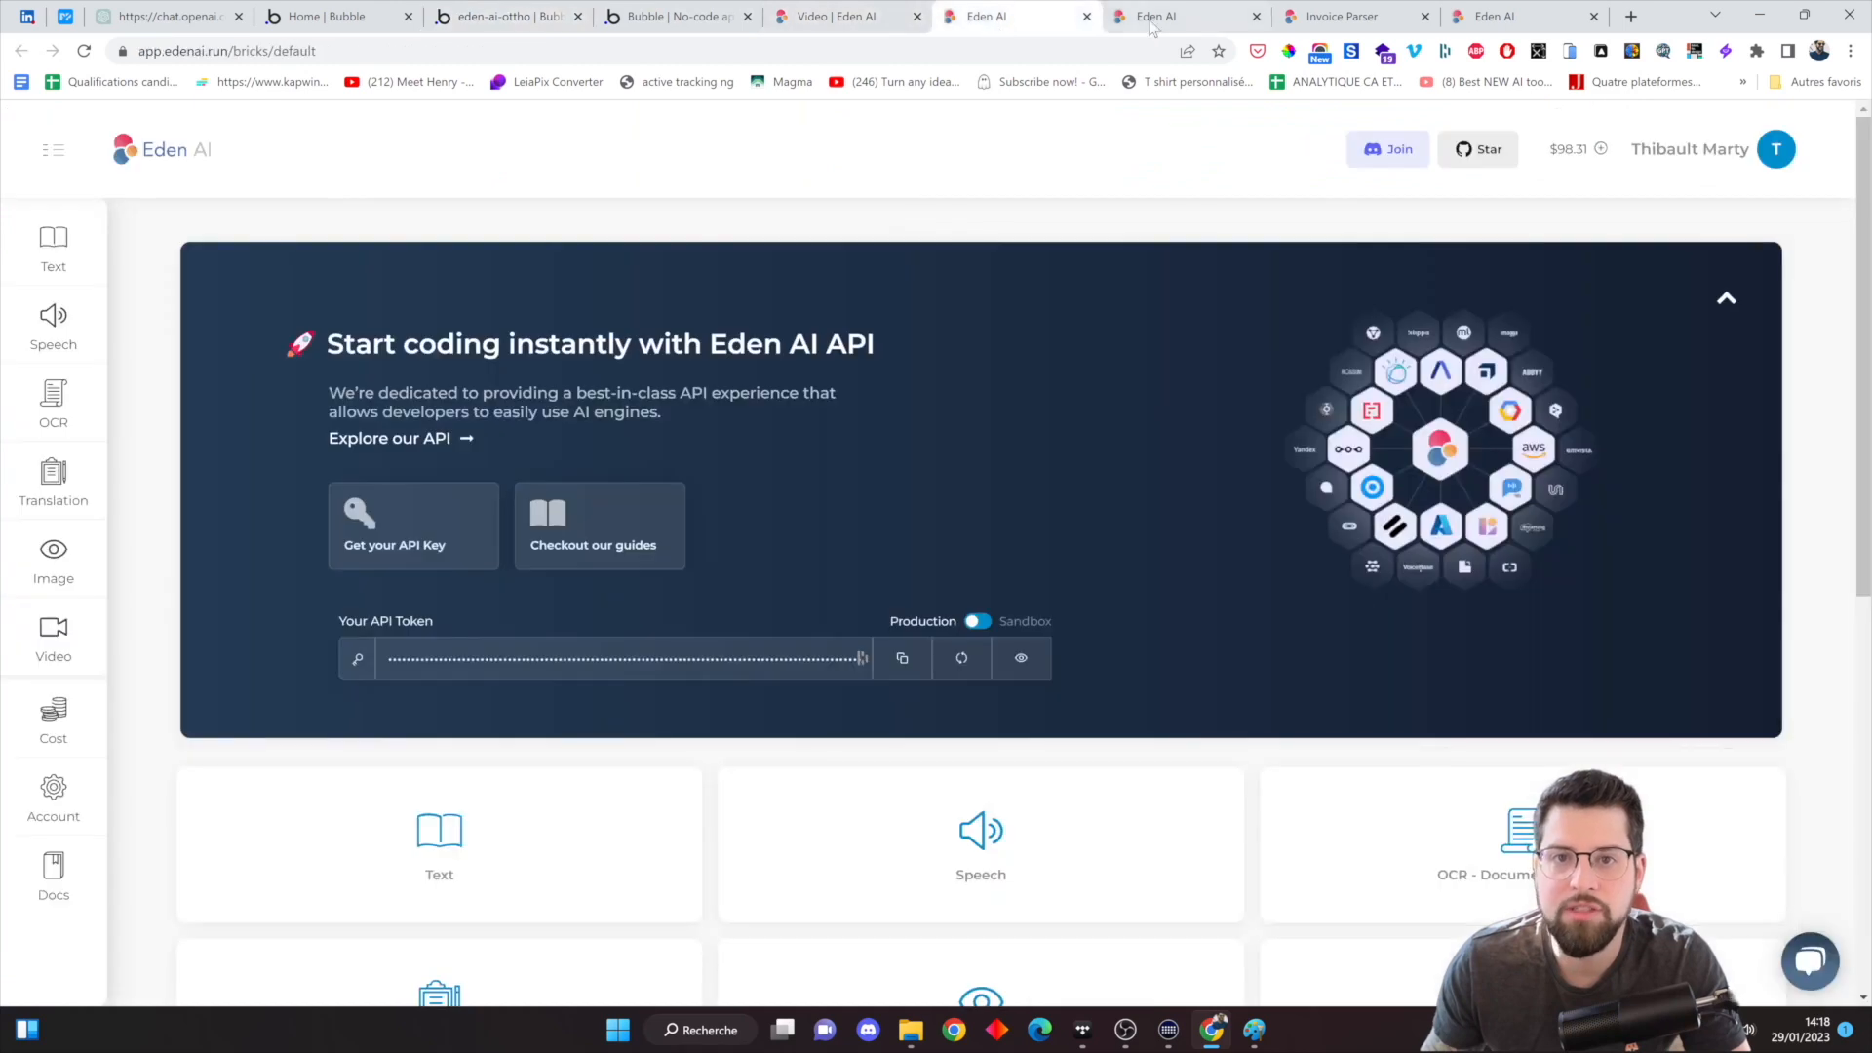
left_click(1170, 15)
left_click_drag(465, 593, 353, 599)
key("ctrl+c")
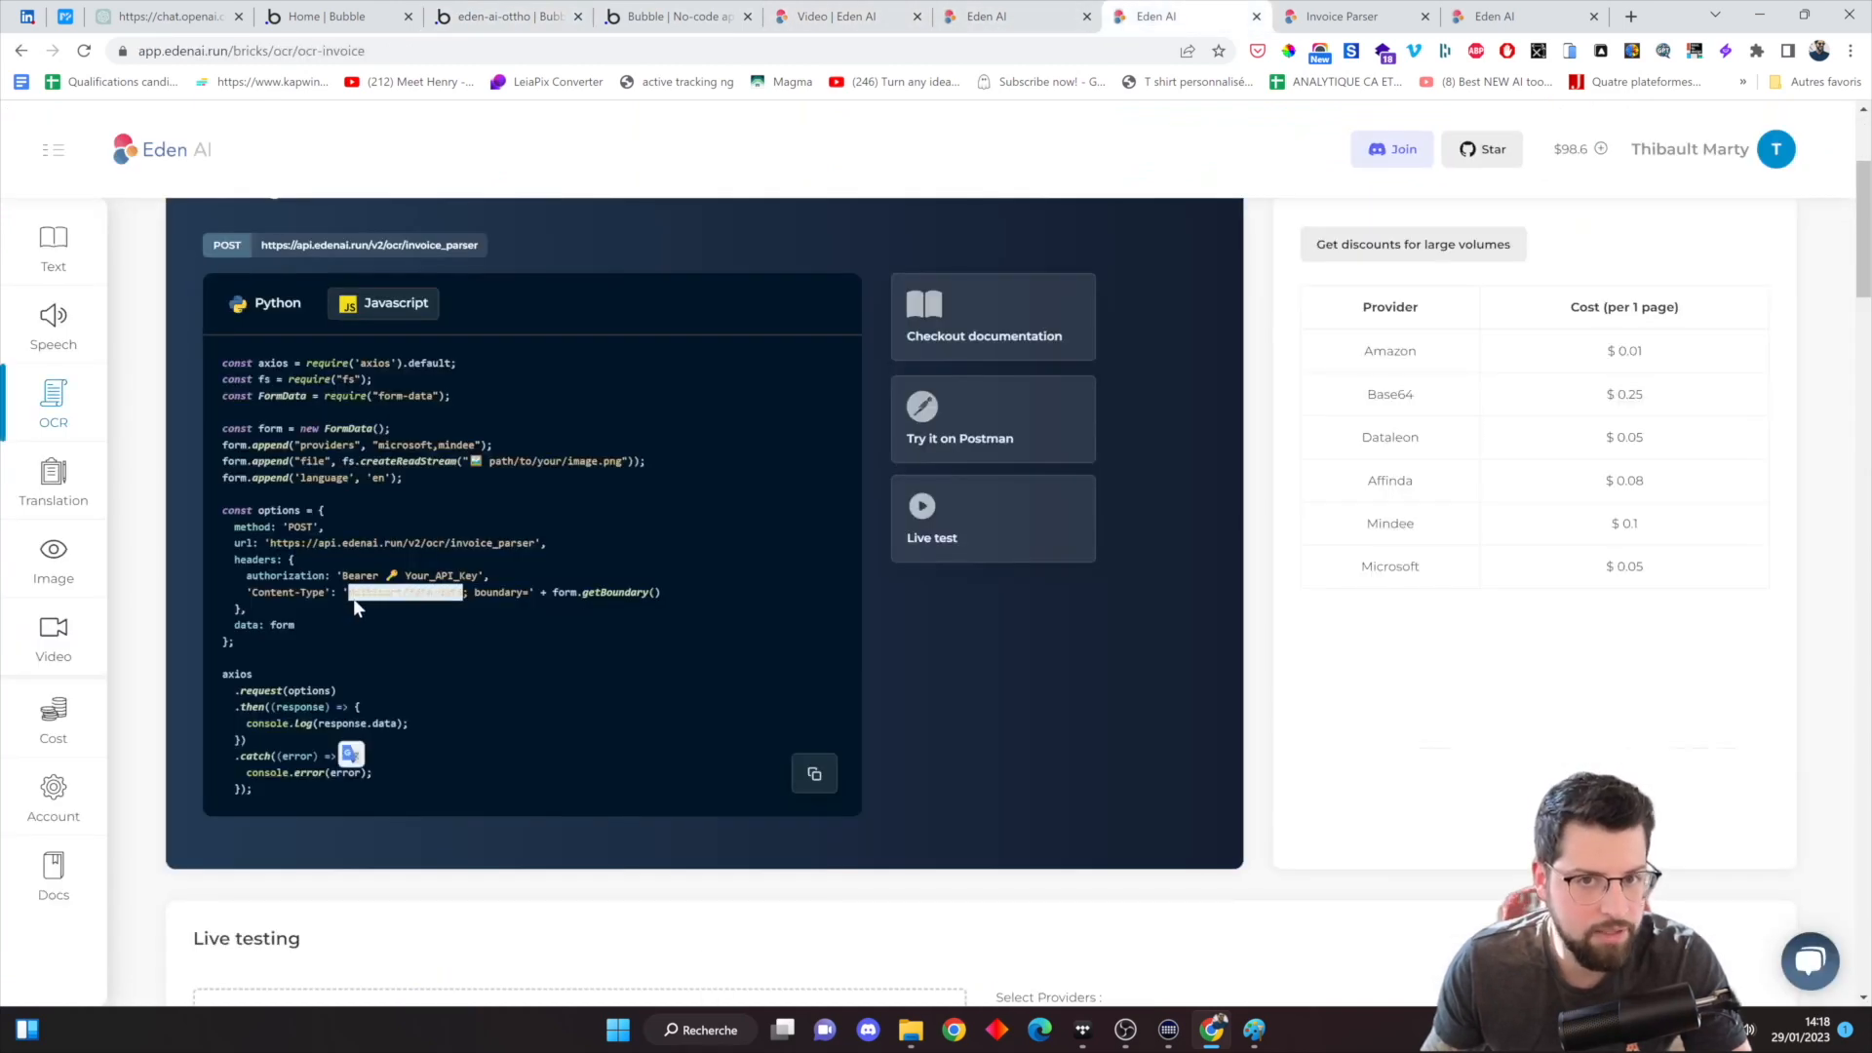
left_click(710, 19)
left_click(514, 17)
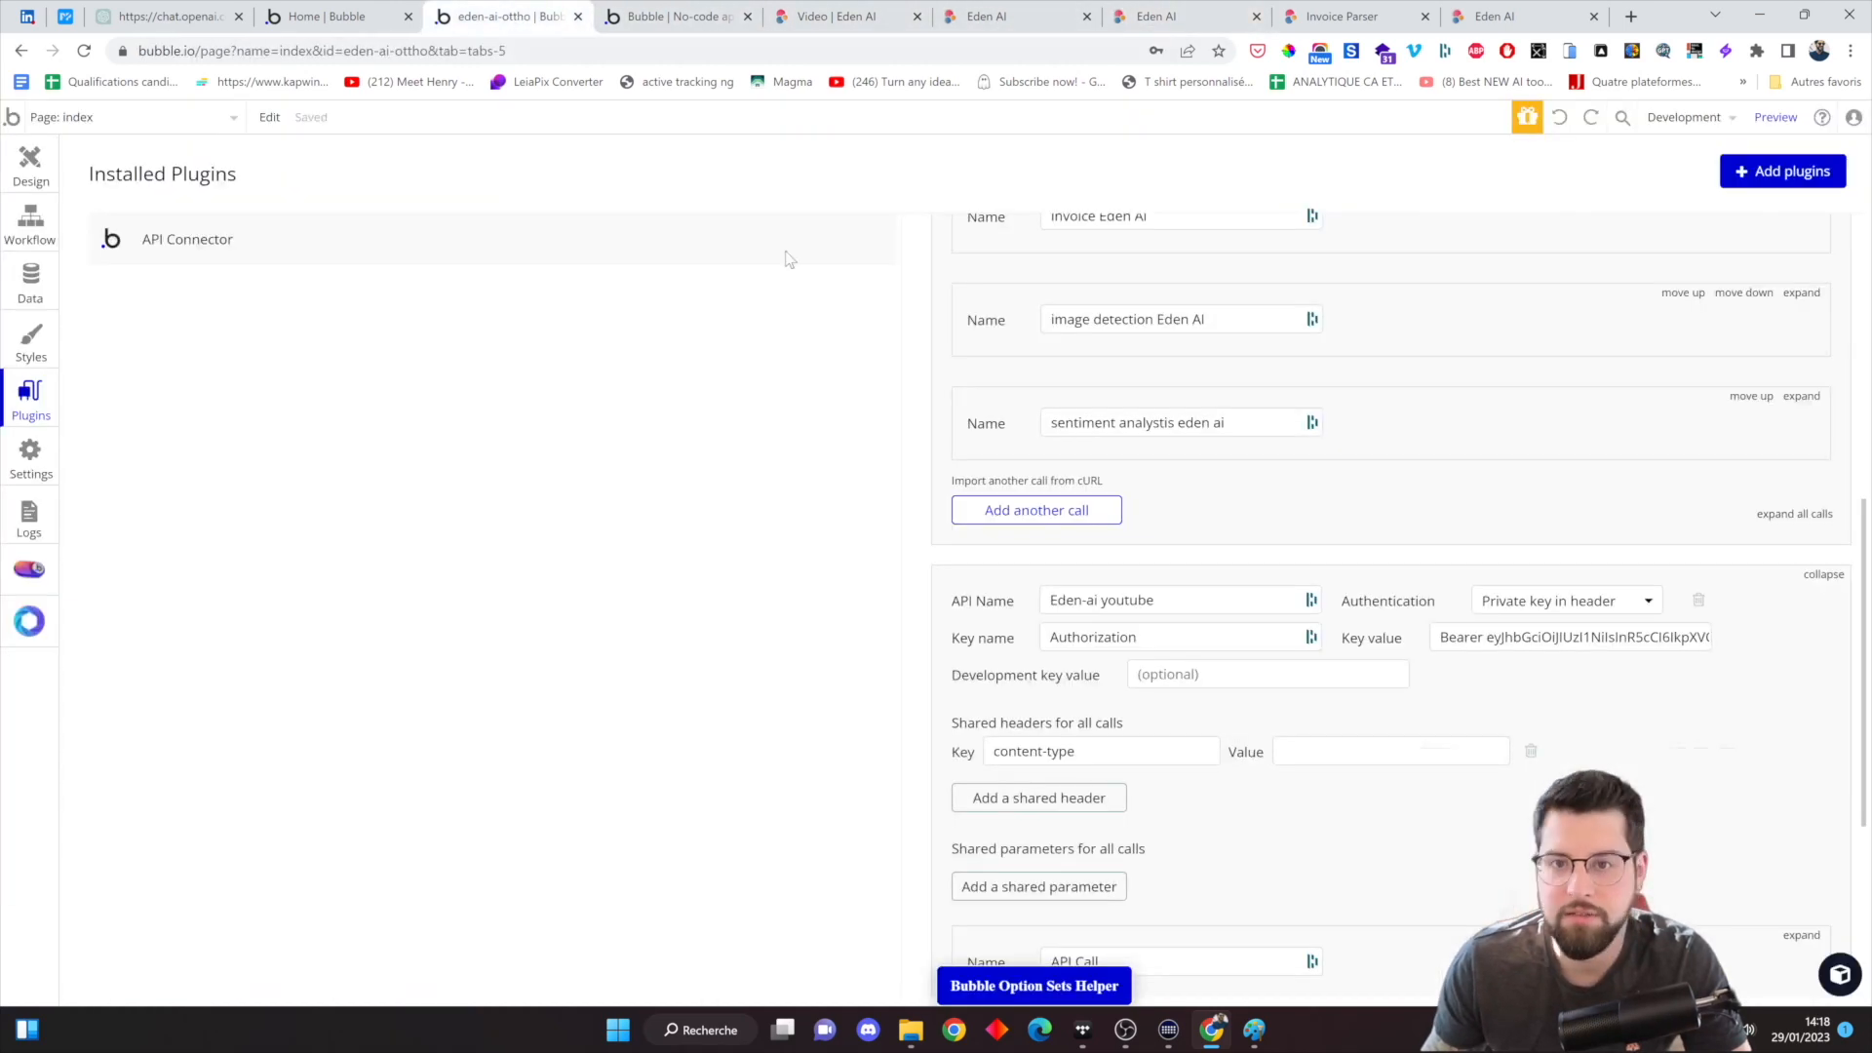
key("ctrl+v")
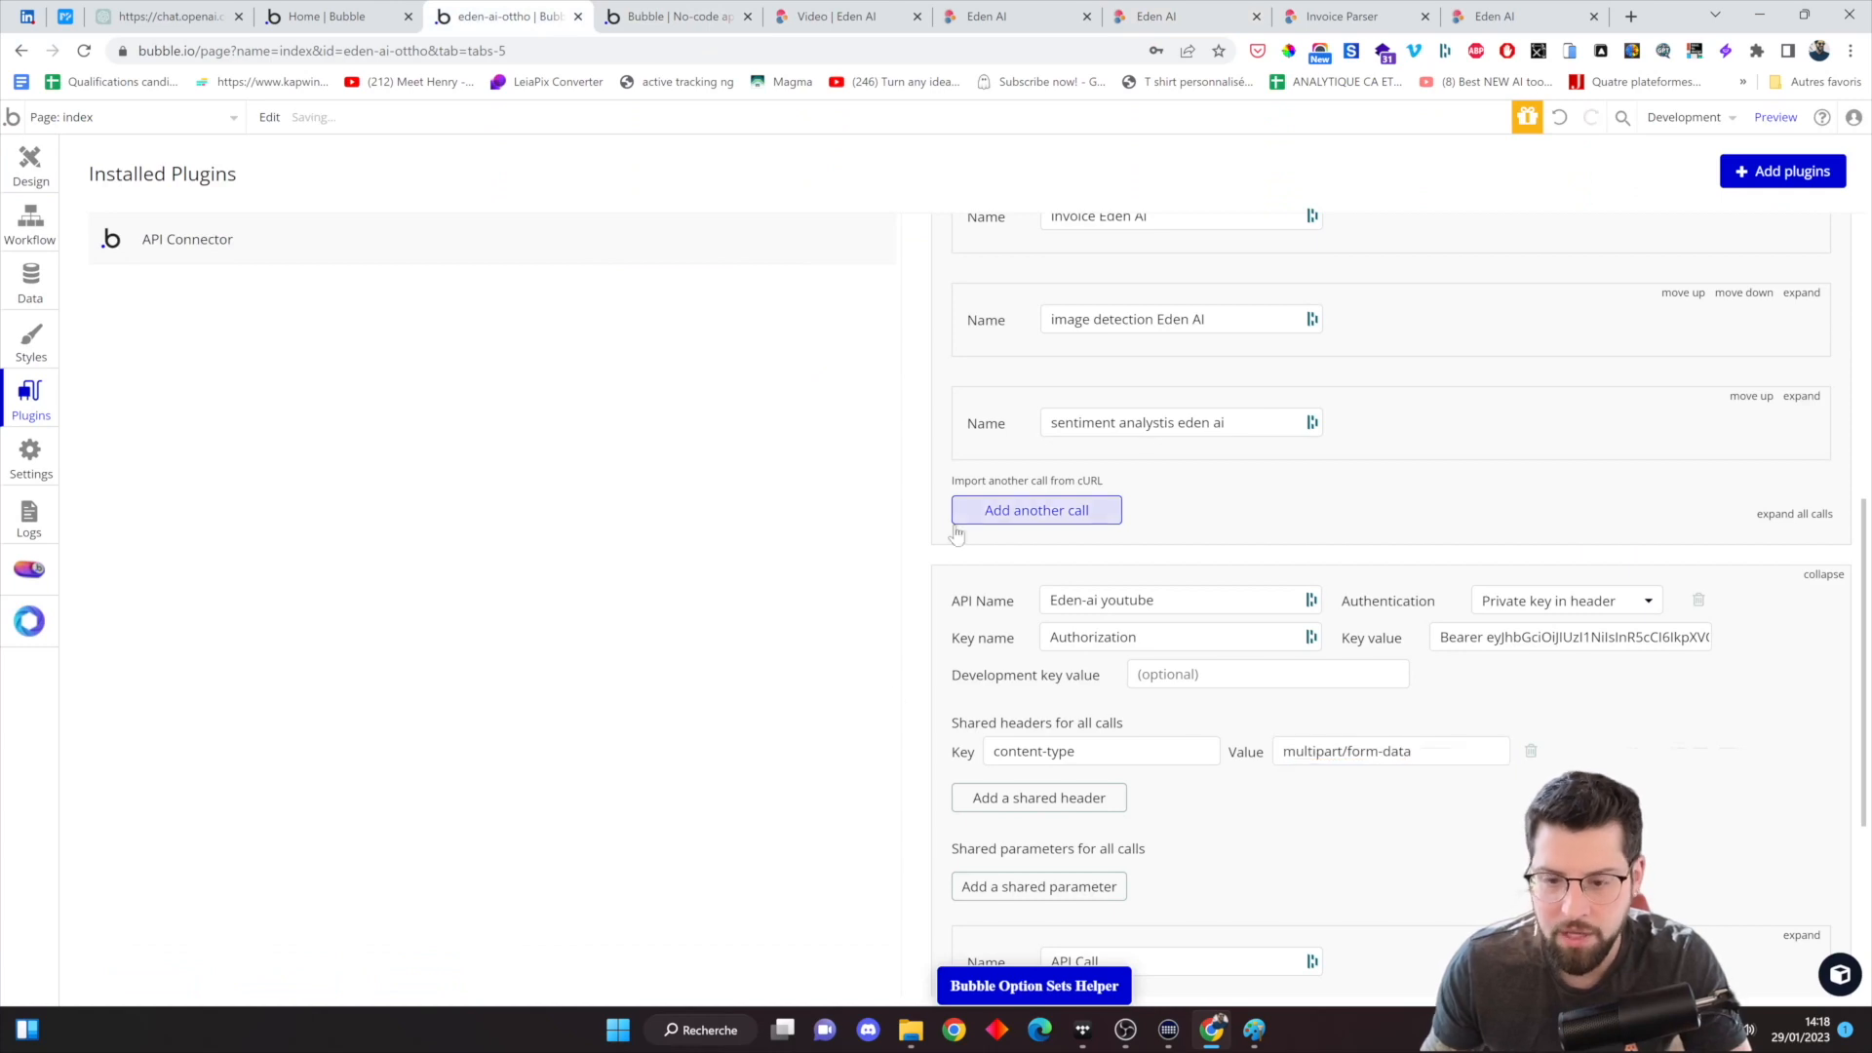
Expand the Eden-ai youtube API's call and rename it "OCR Eden ai youtube"
scroll(1385, 585, "down", 3)
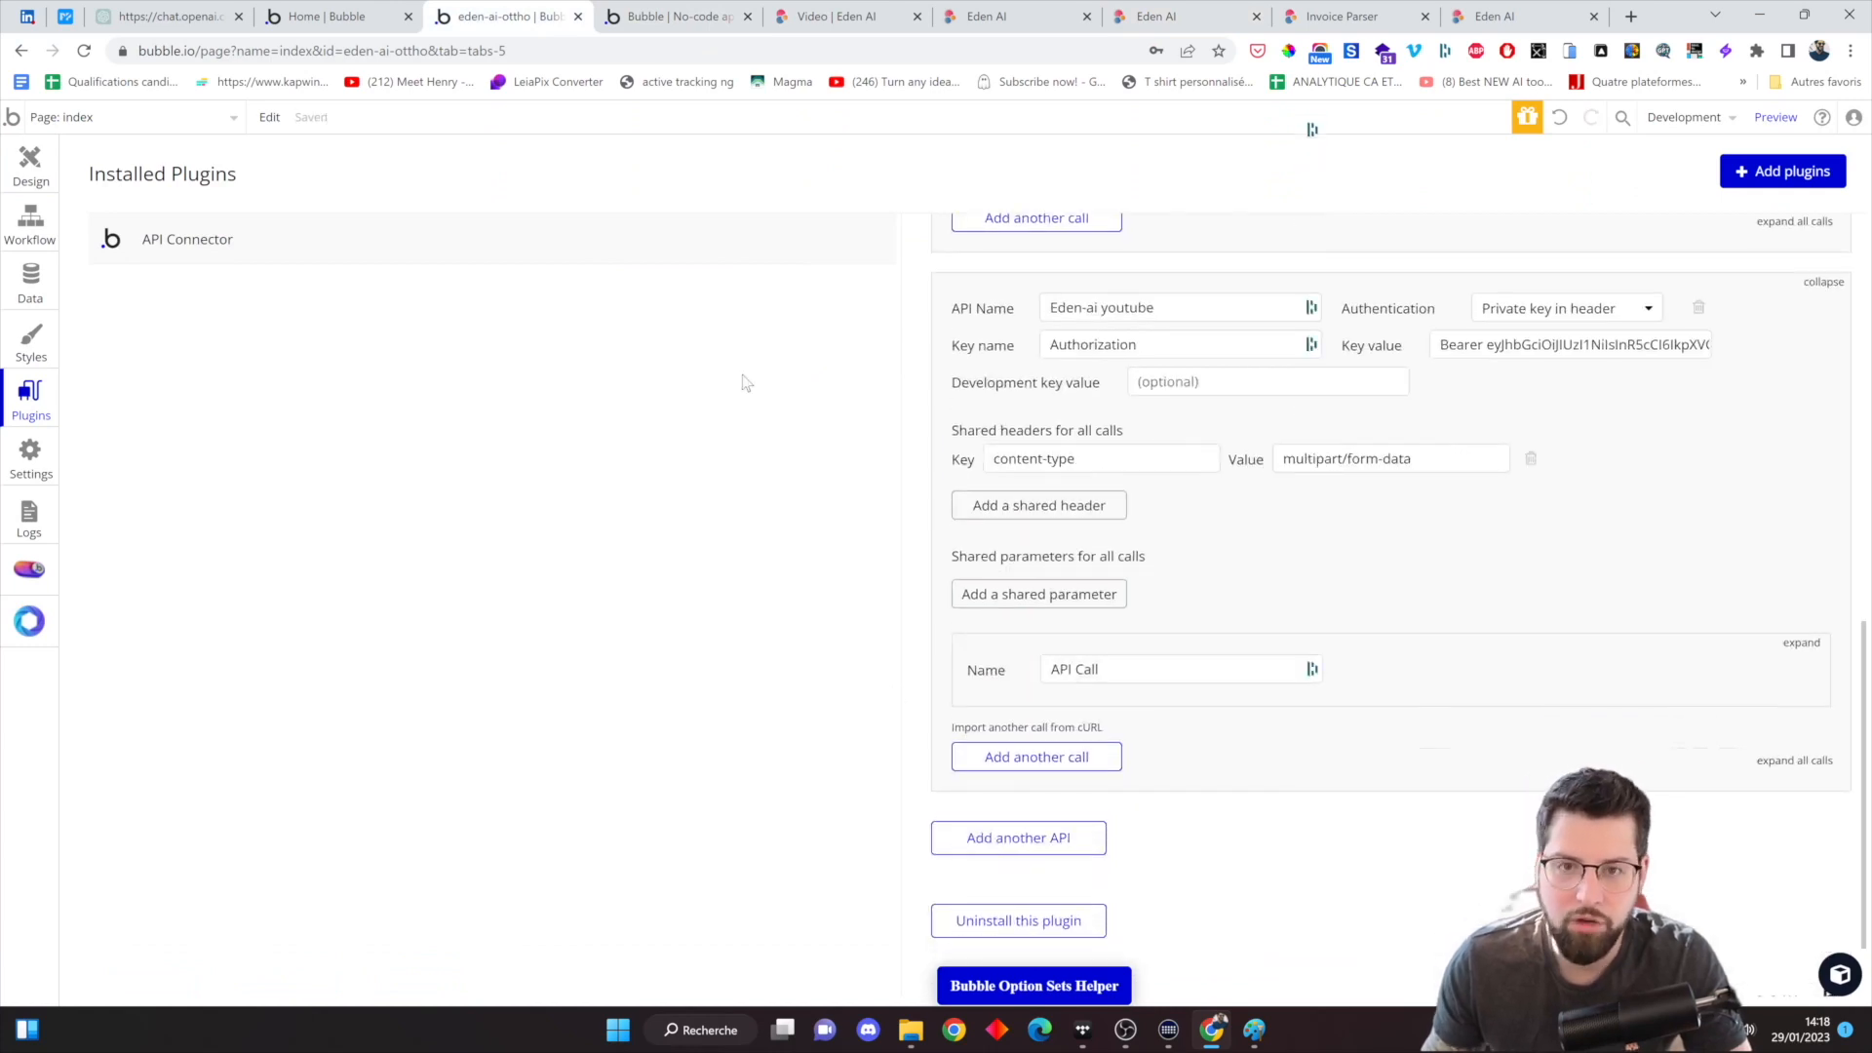
triple_click(1074, 669)
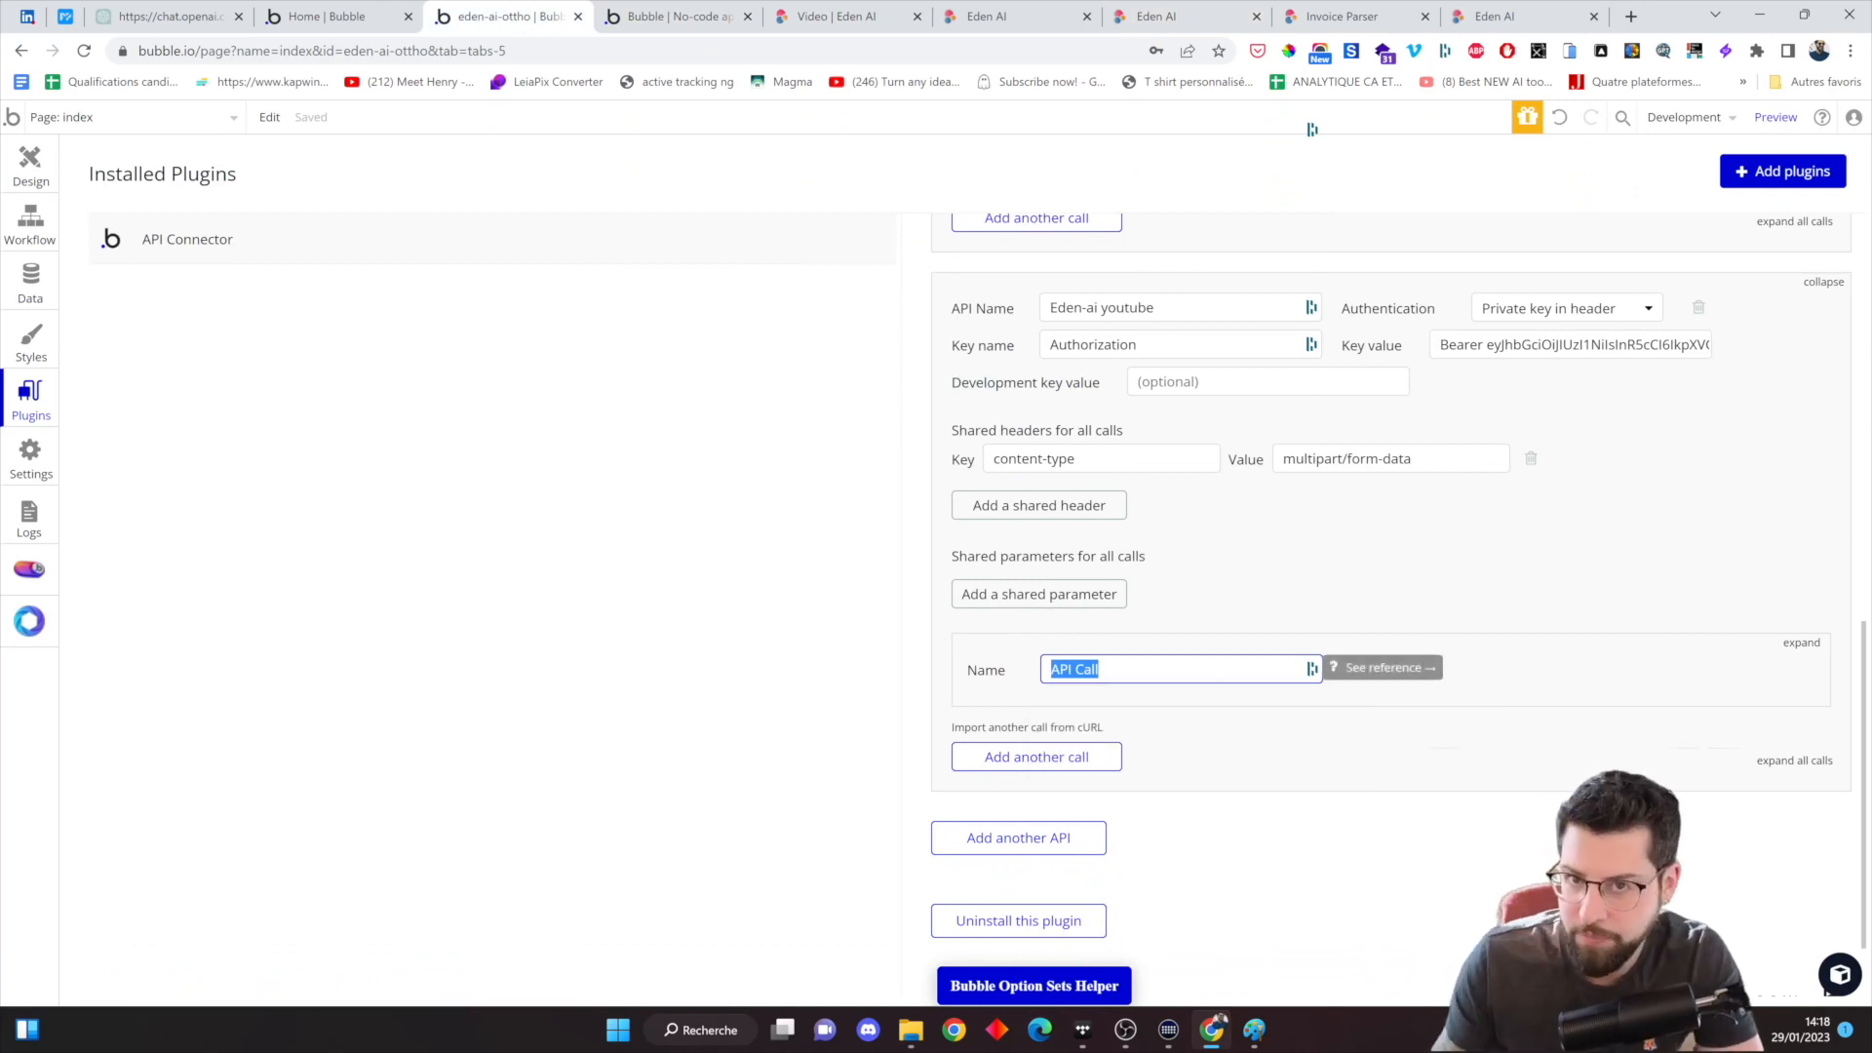
left_click(1803, 647)
triple_click(1074, 669)
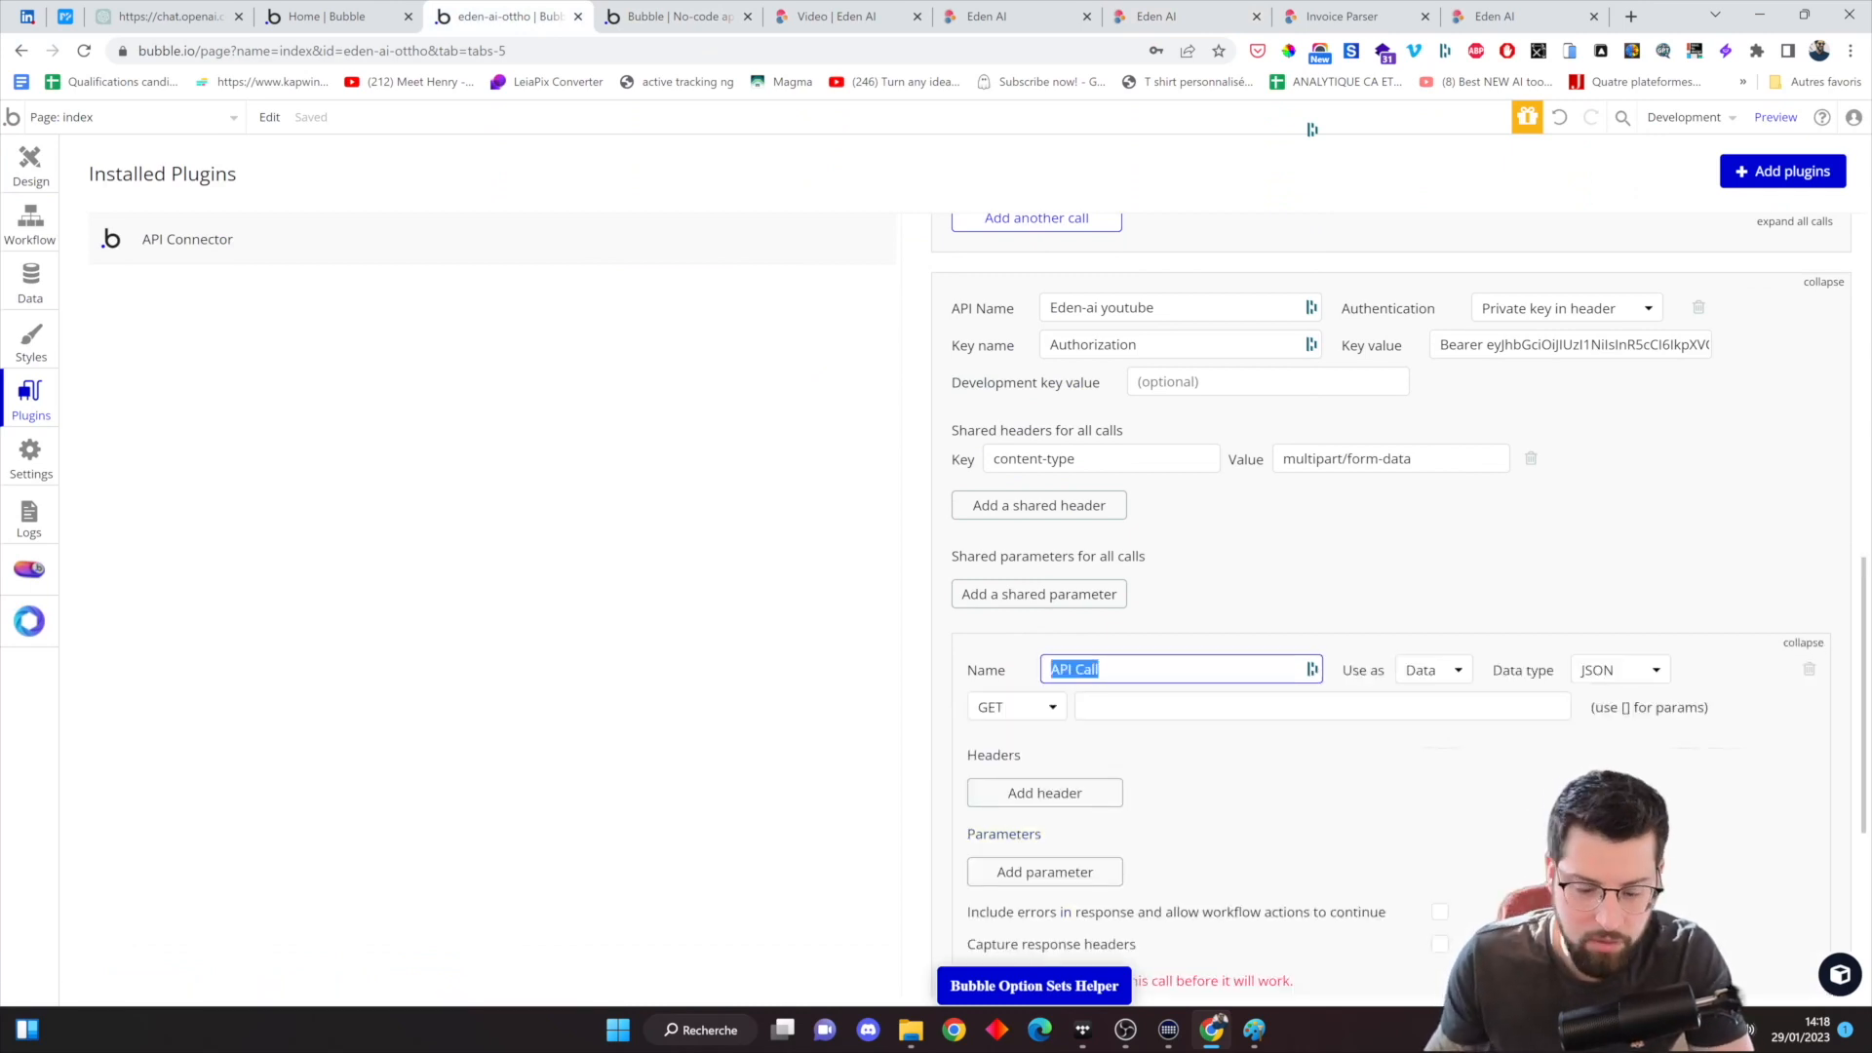
type("OCR Eden ai")
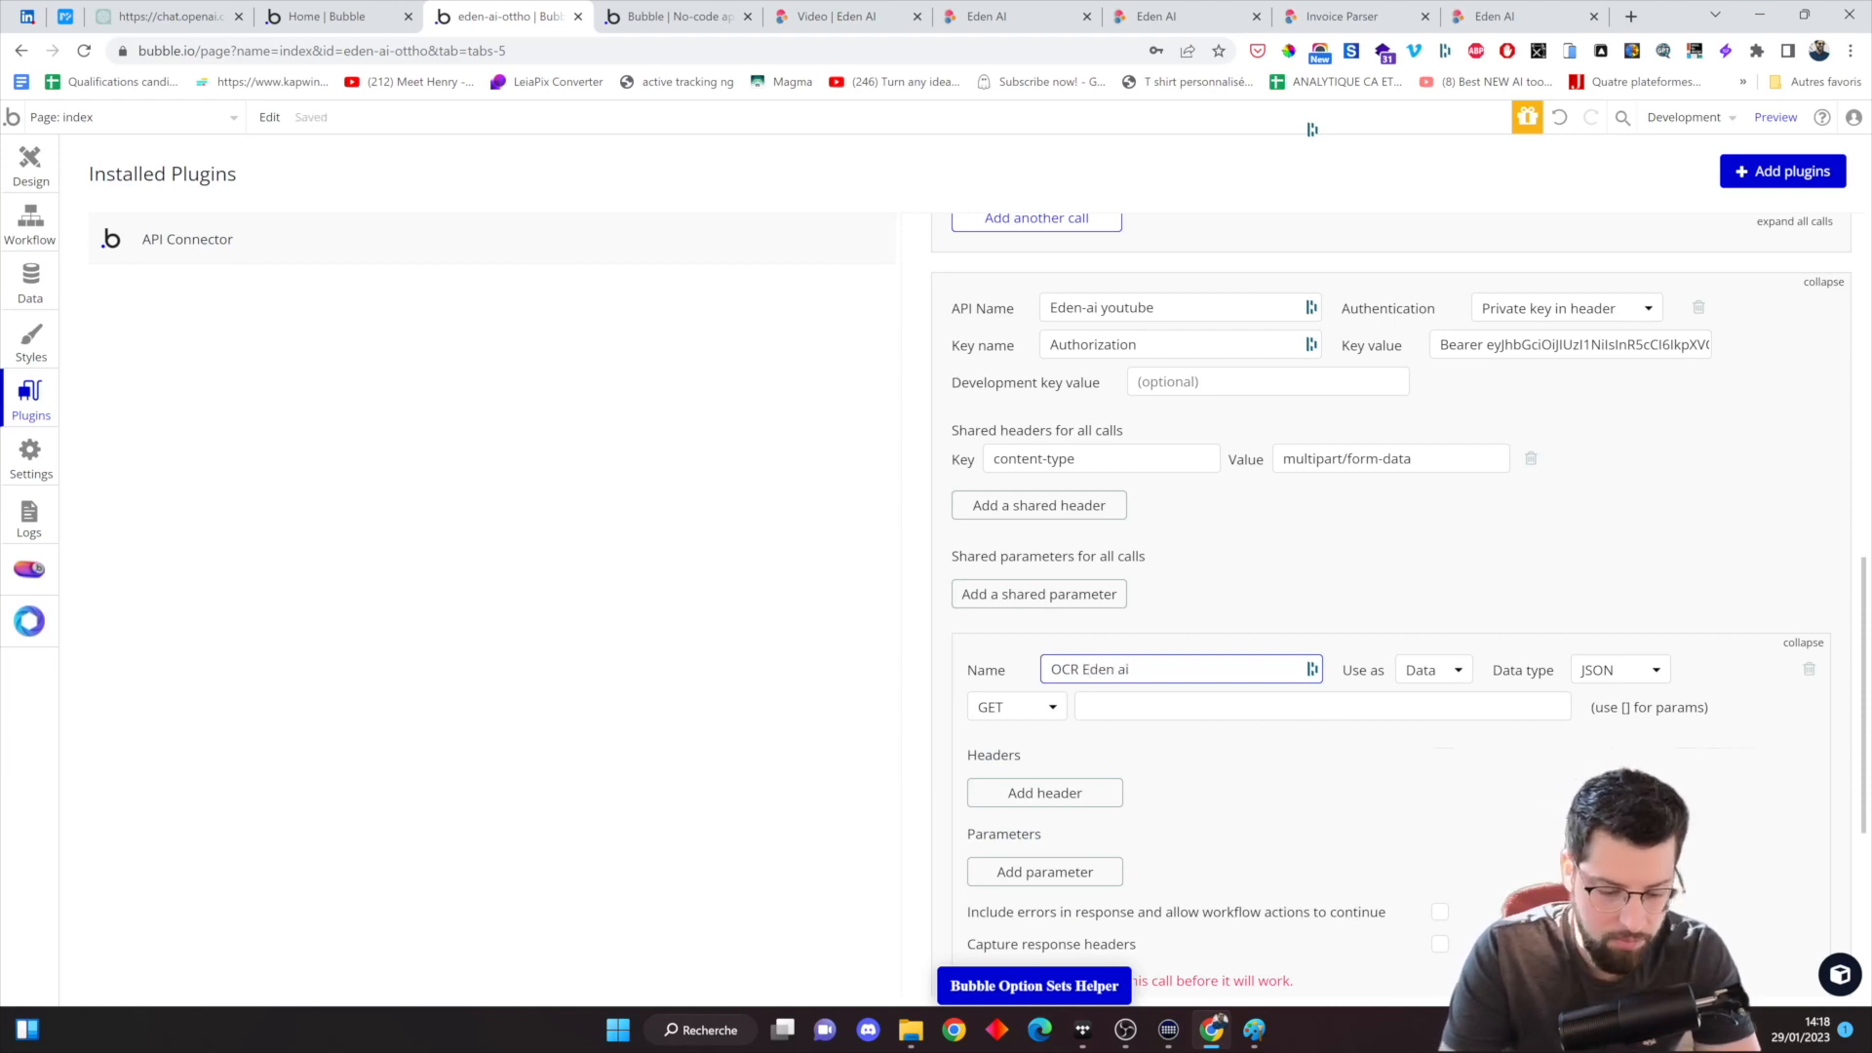
type(" yoputub")
key("BackSpace")
key("BackSpace")
key("BackSpace")
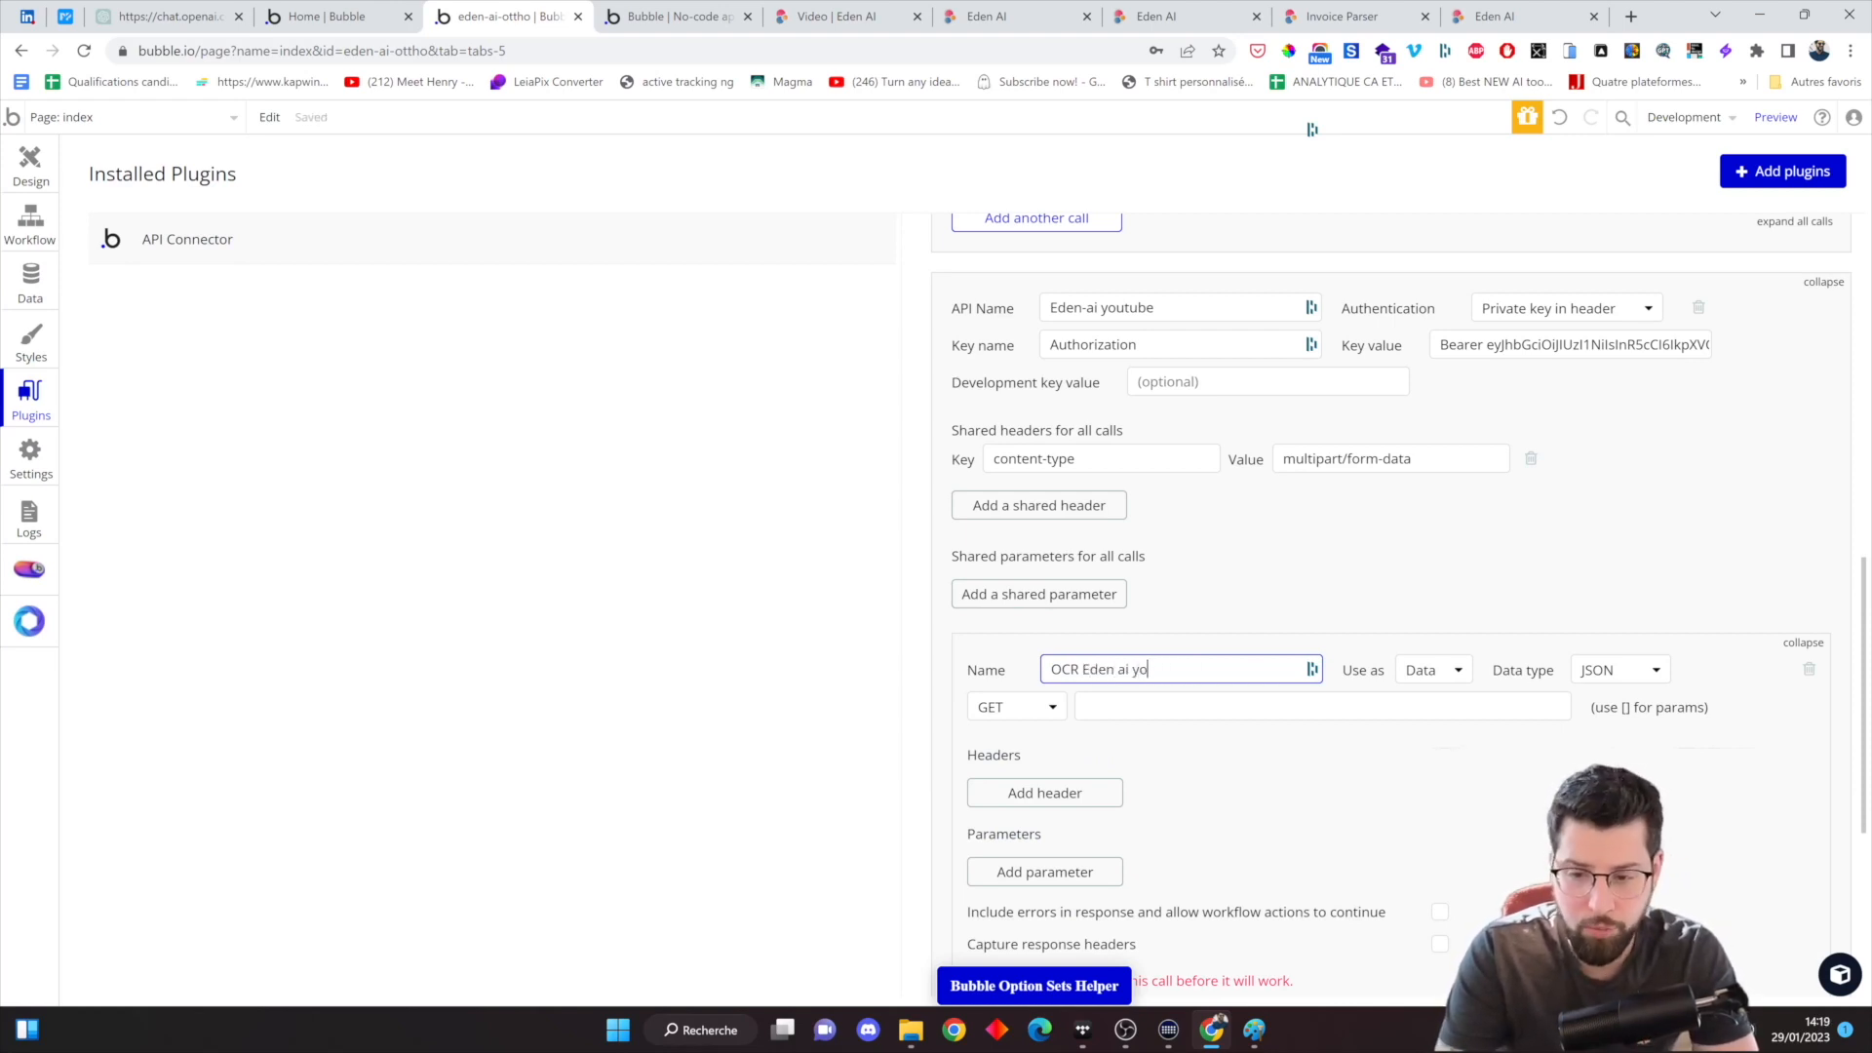
type("utube")
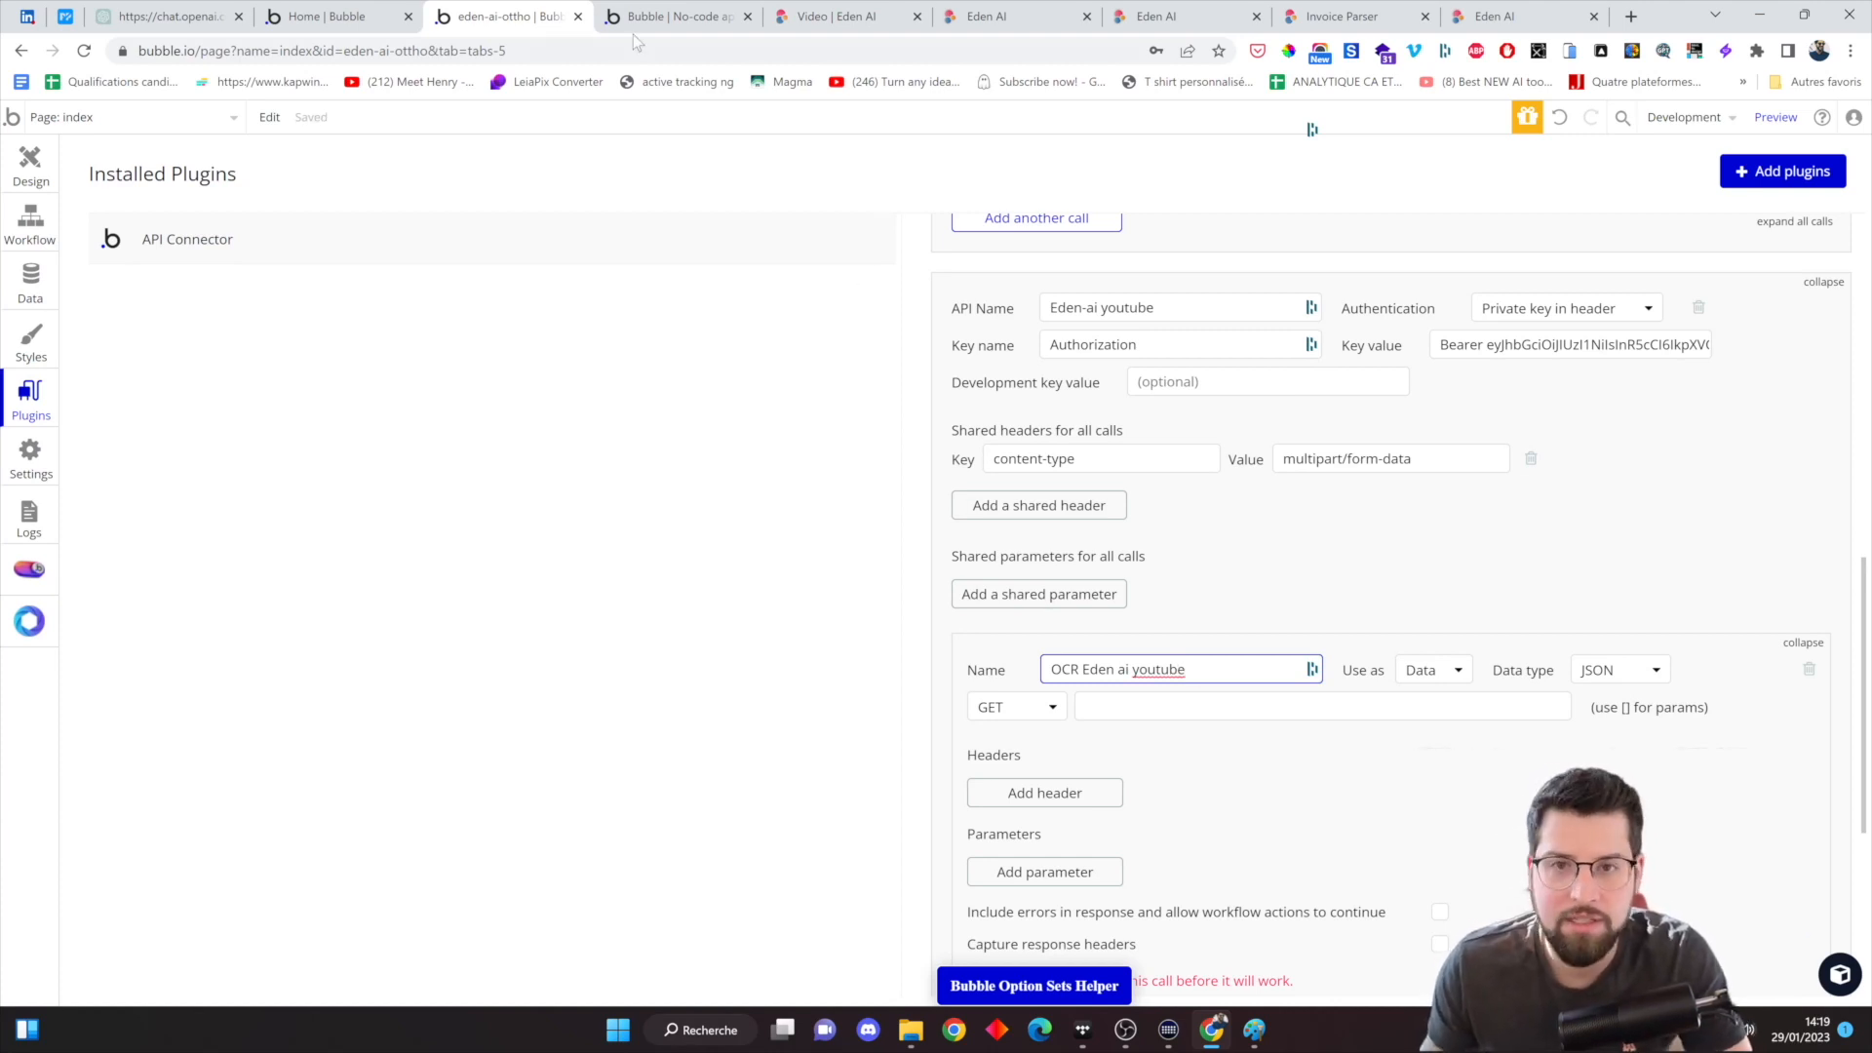
key("Tab")
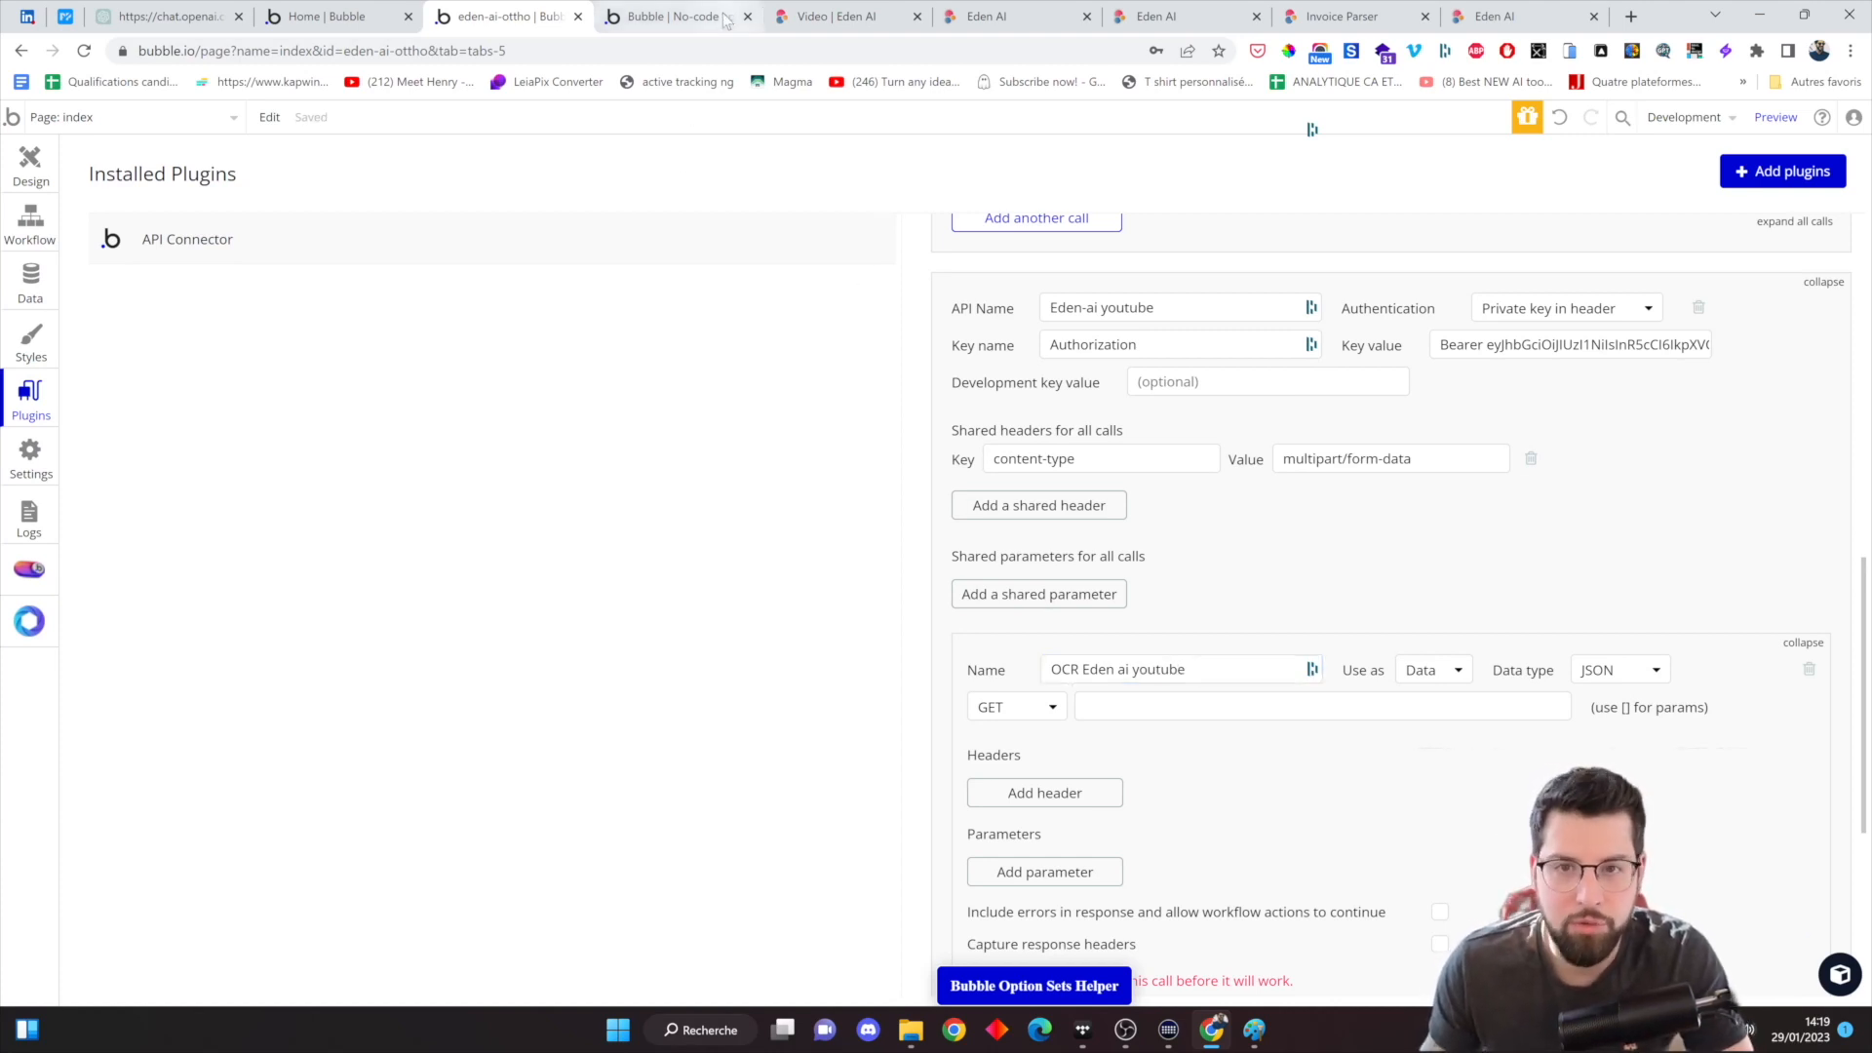
Move Eden AI's Invoice Parser API reference into its own browser window, side by side with the Bubble editor
left_click(1014, 17)
left_click(1187, 17)
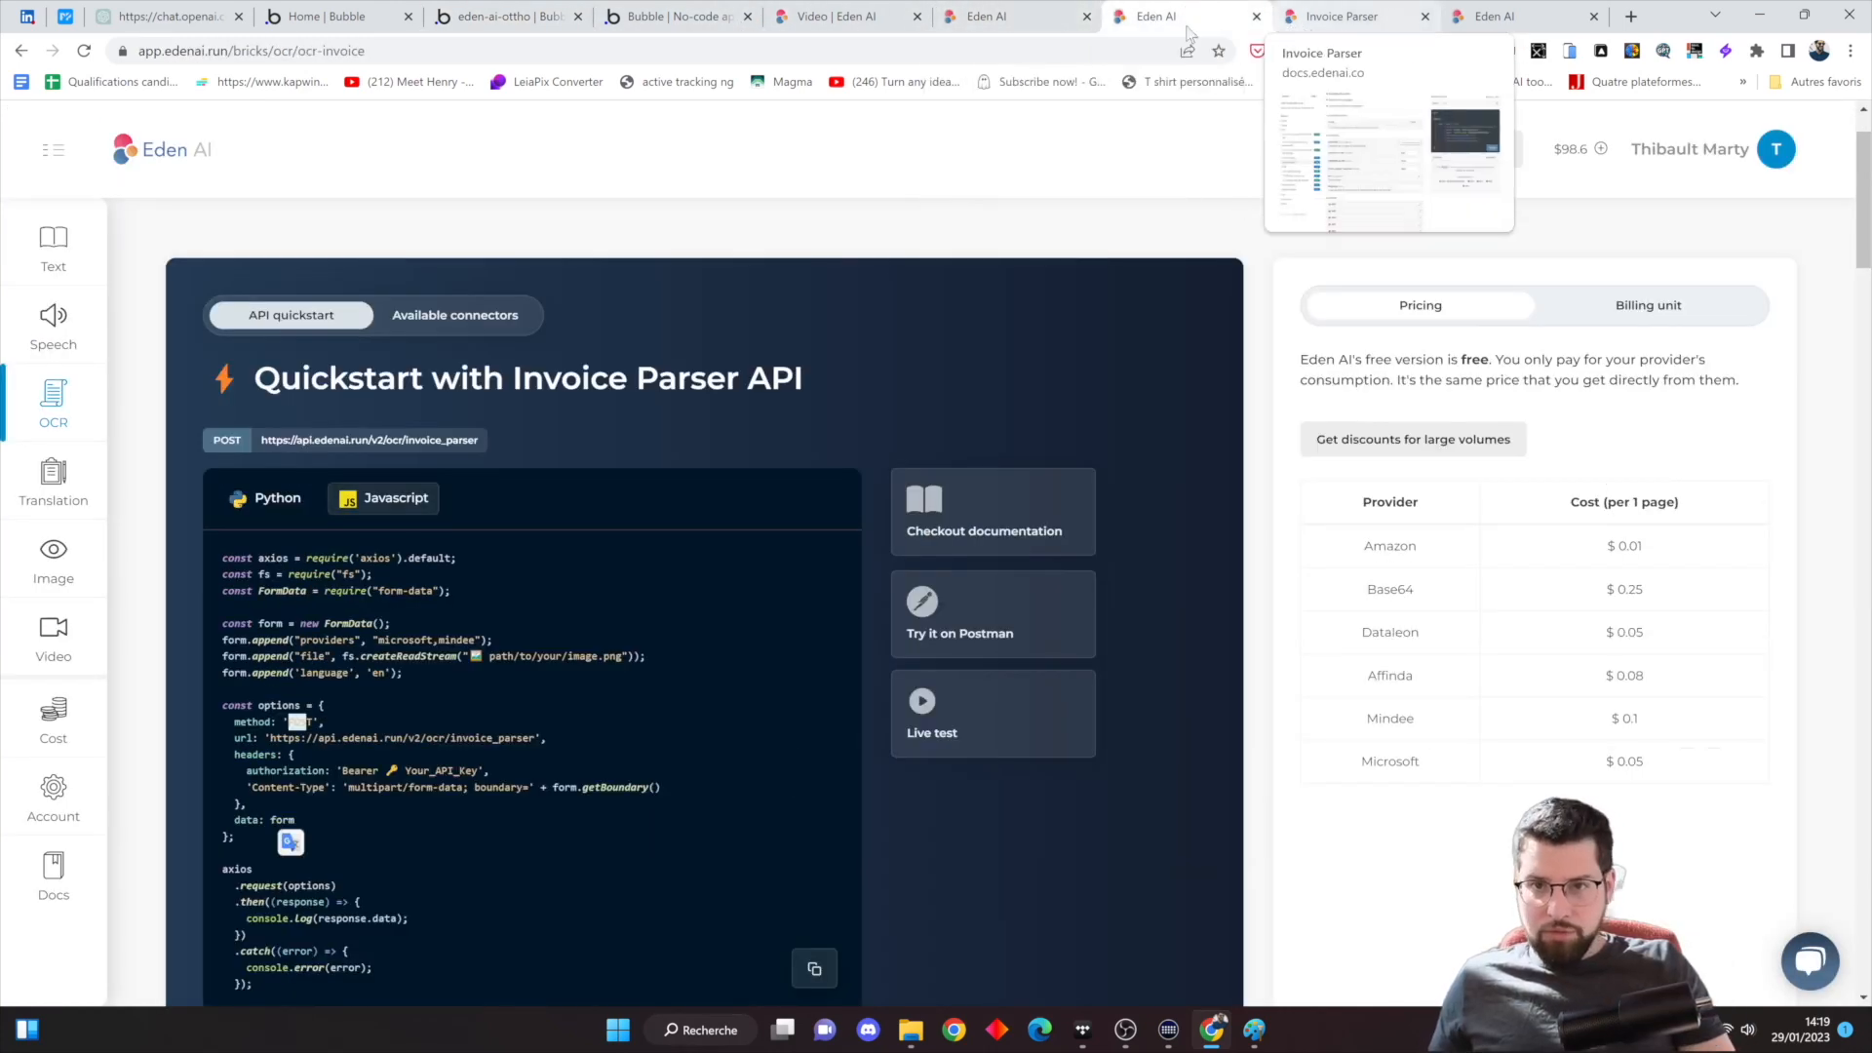
left_click(1014, 16)
left_click(836, 16)
left_click(687, 17)
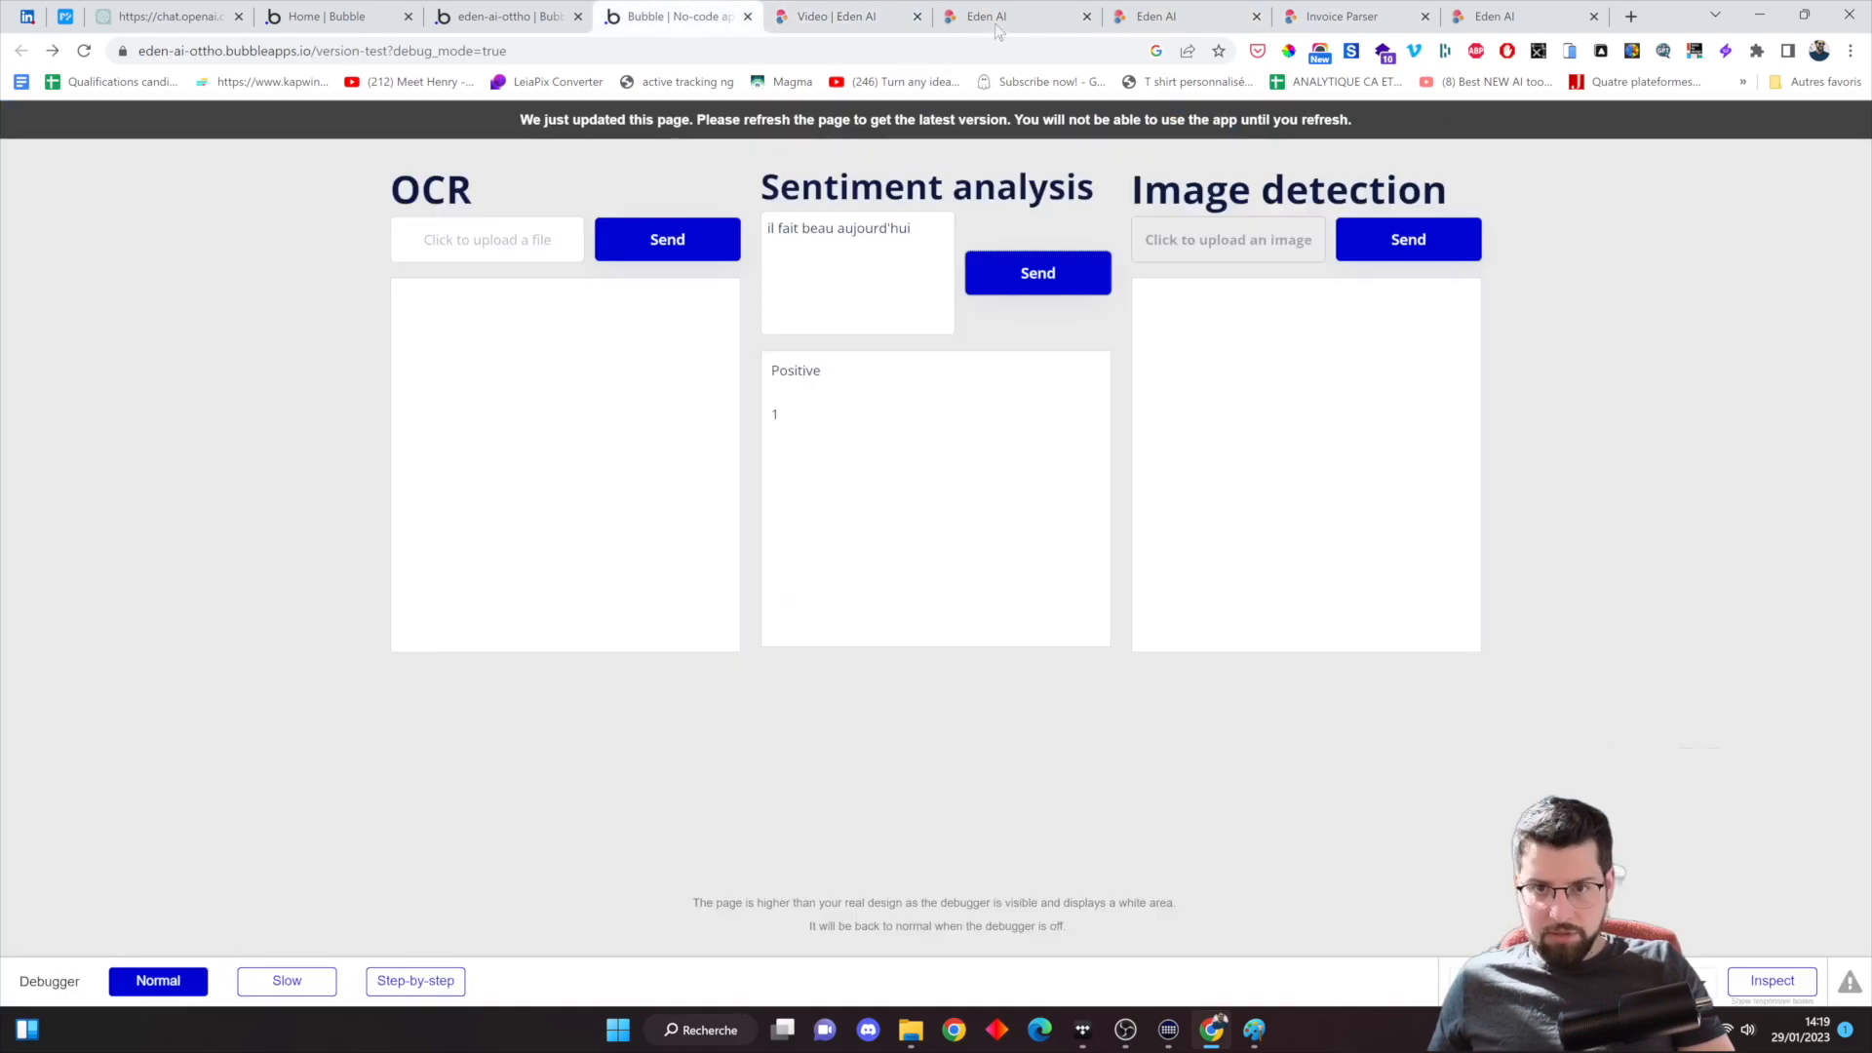
left_click(1188, 17)
left_click(1331, 17)
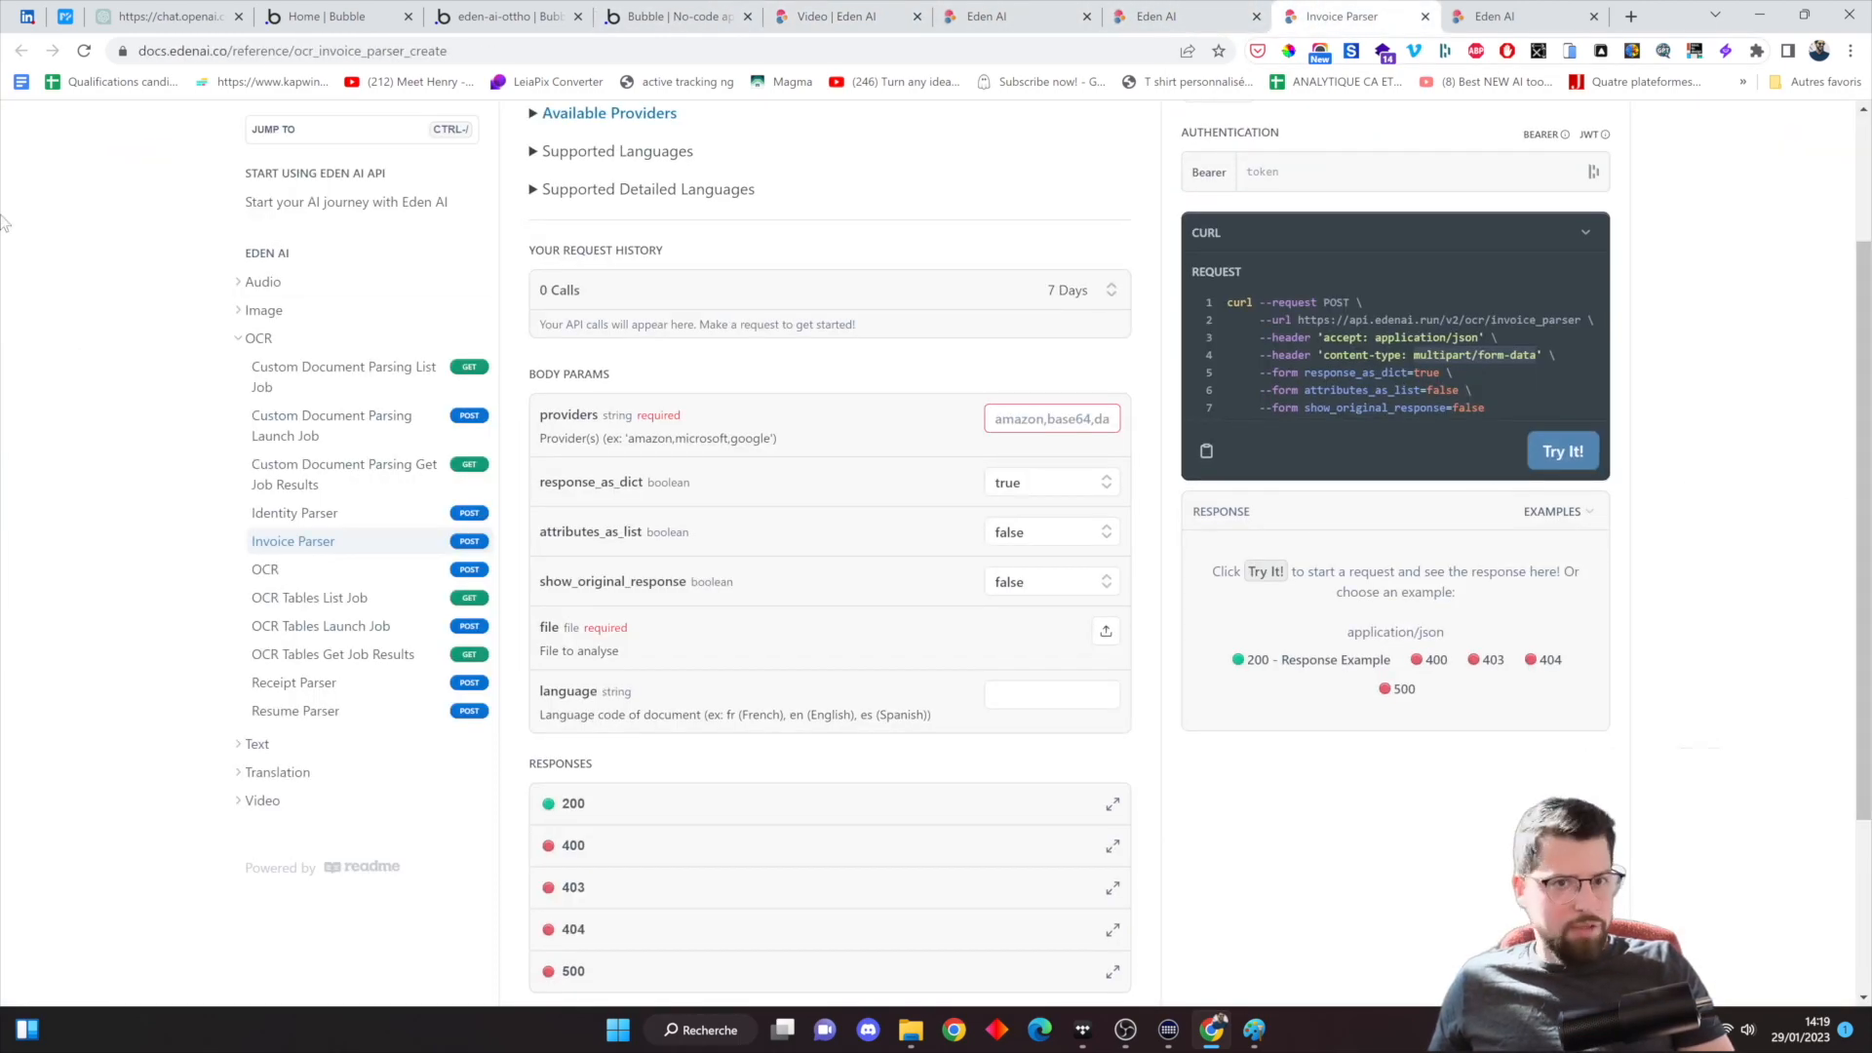
left_click_drag(1348, 16, 78, 93)
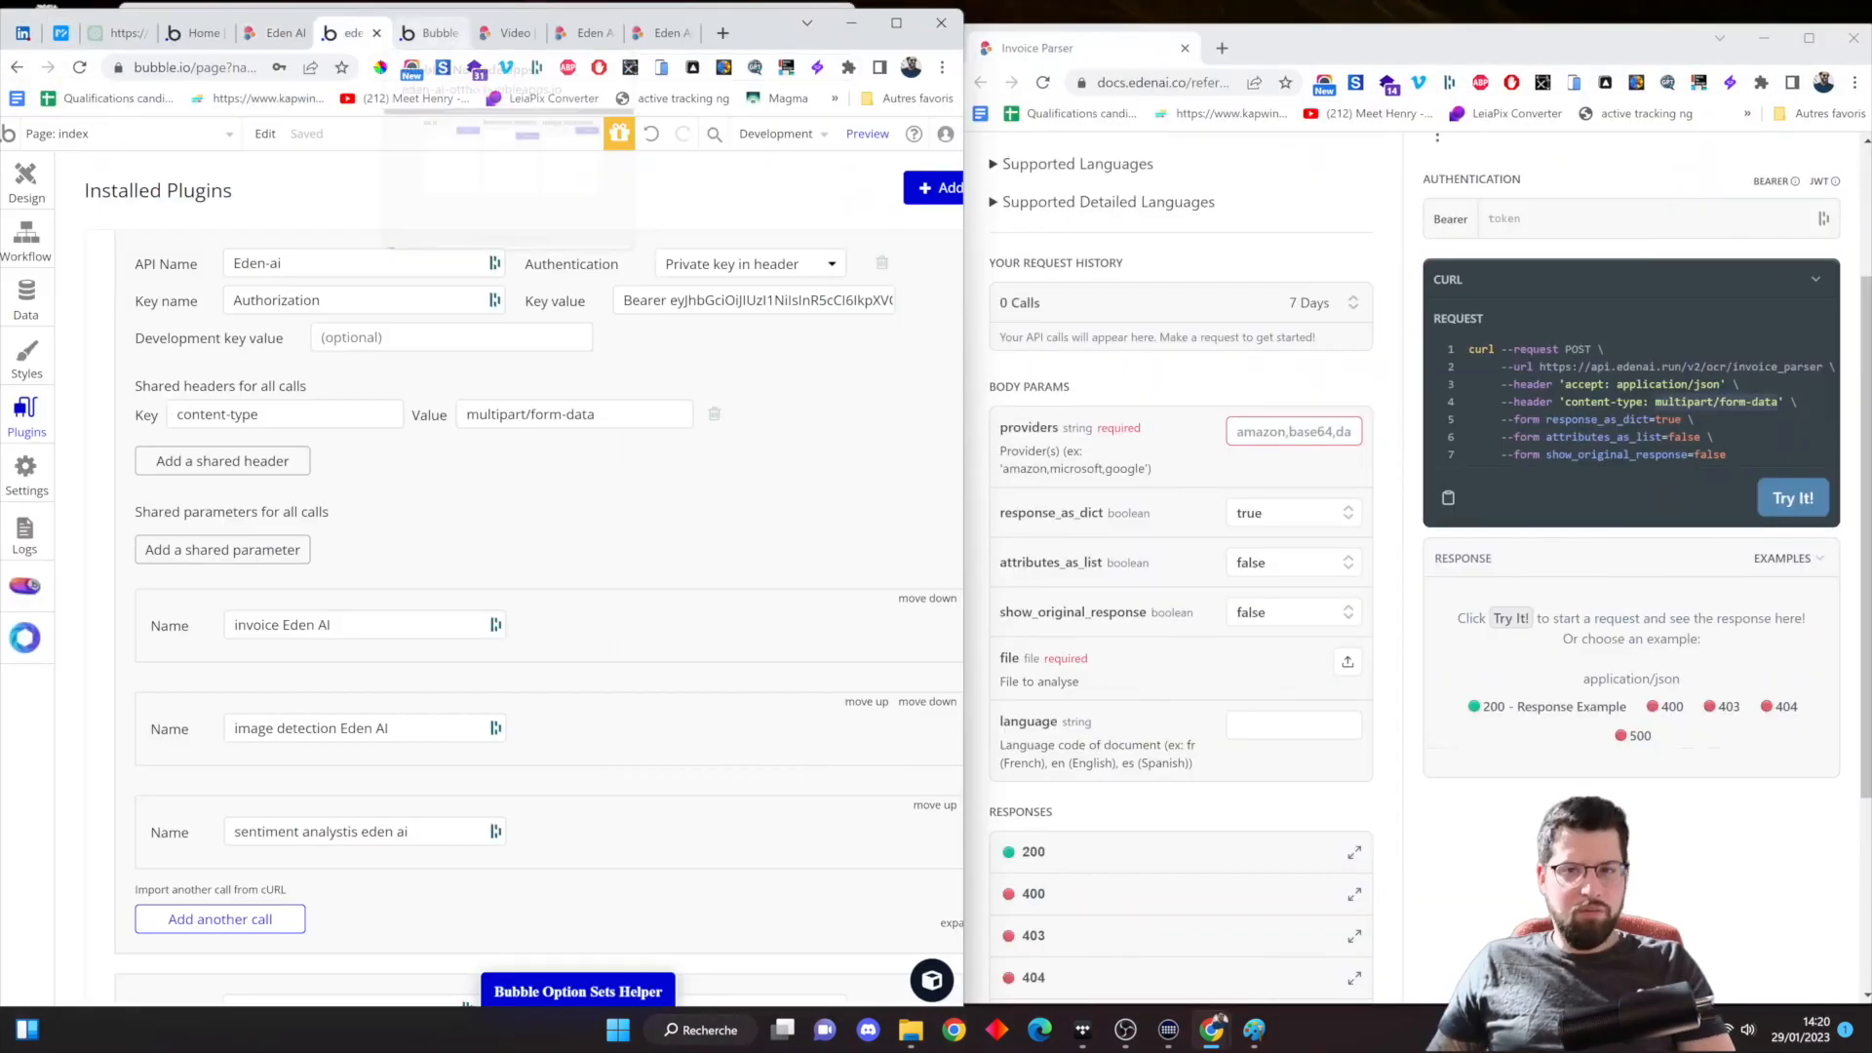
Set the OCR Eden ai youtube call's method to POST and its body type to Form-data
scroll(488, 585, "down", 2)
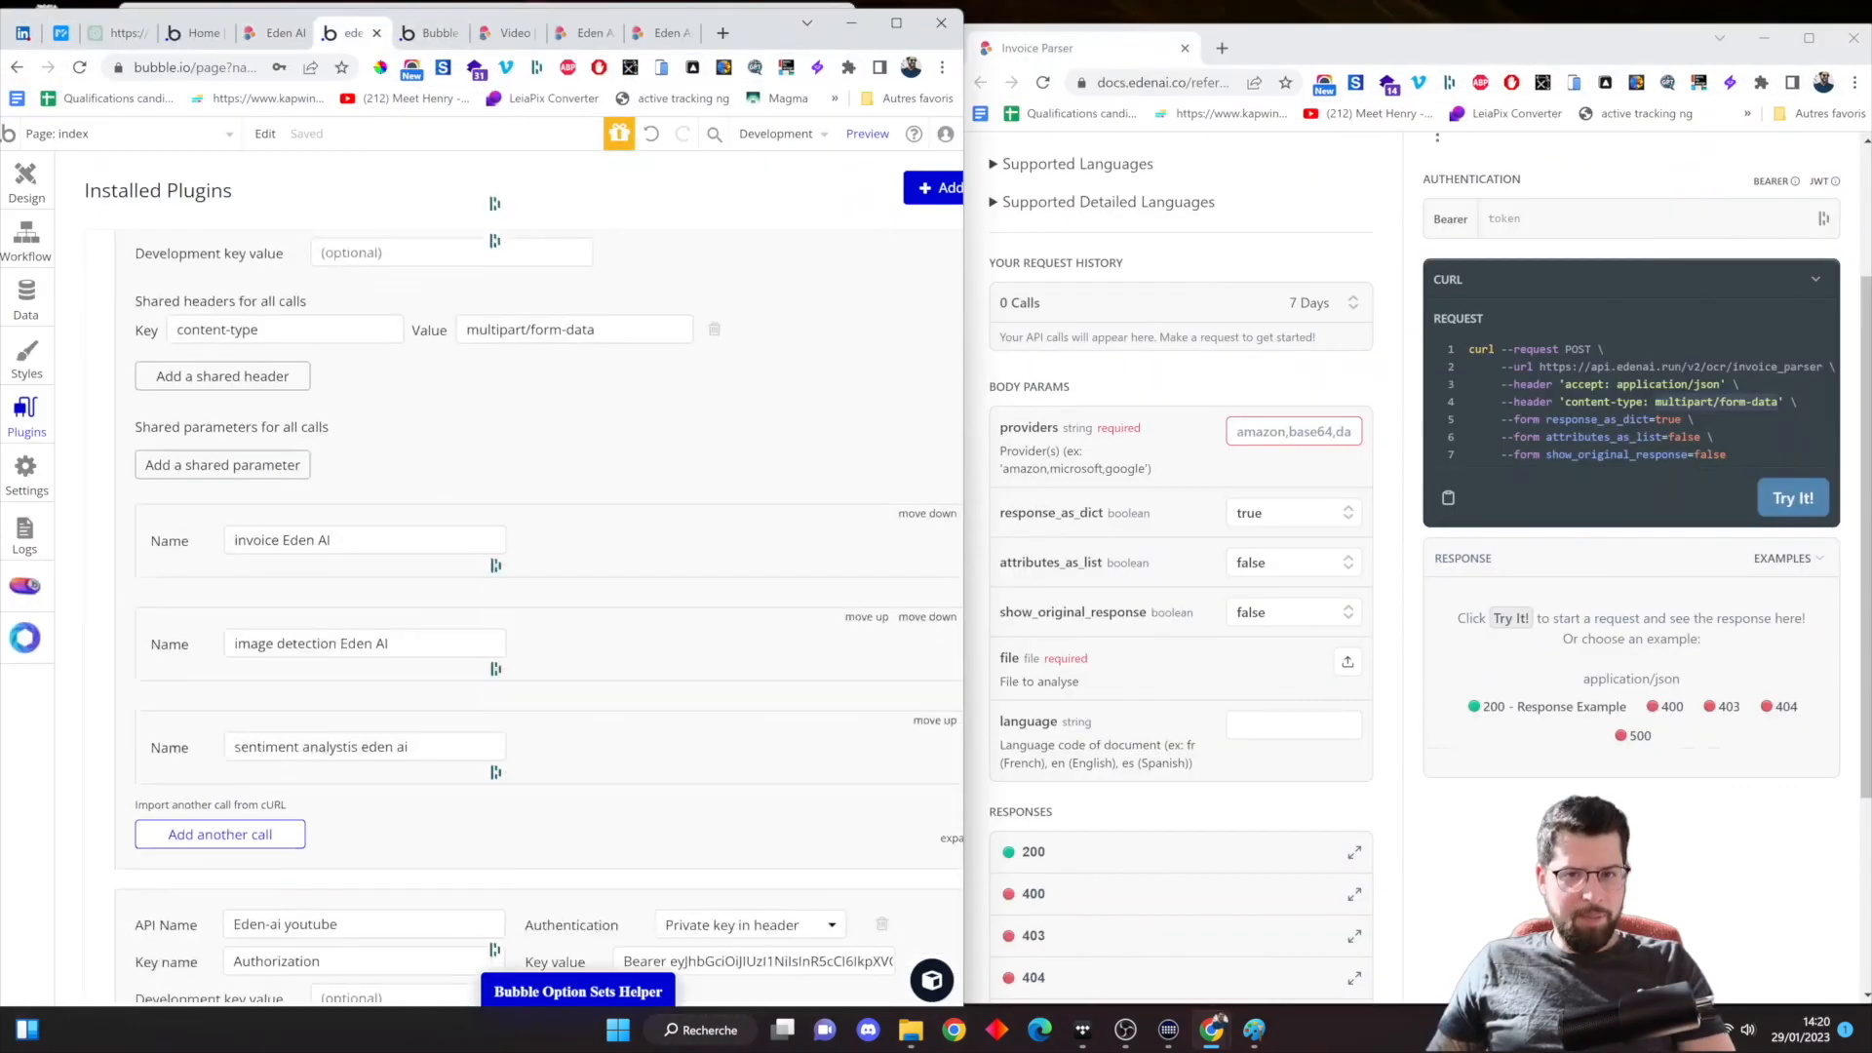
scroll(496, 203, "down", 6)
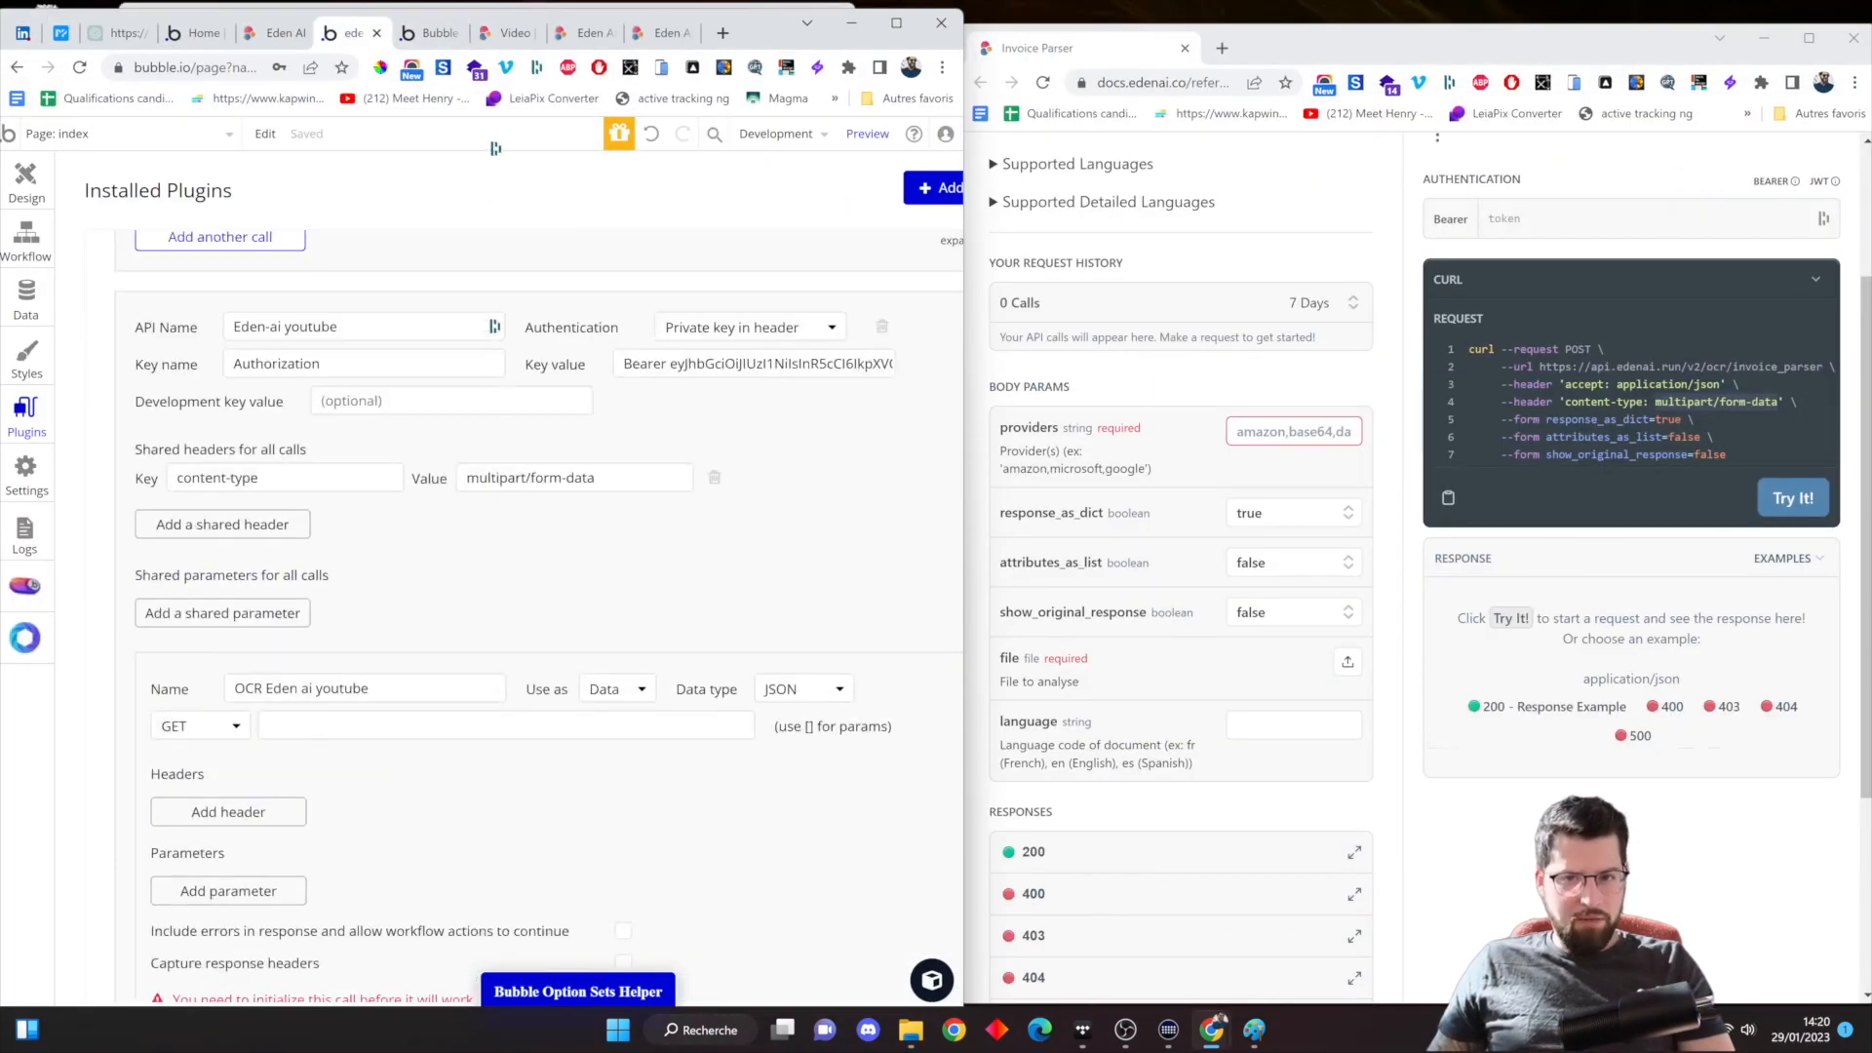
left_click(205, 727)
left_click(174, 780)
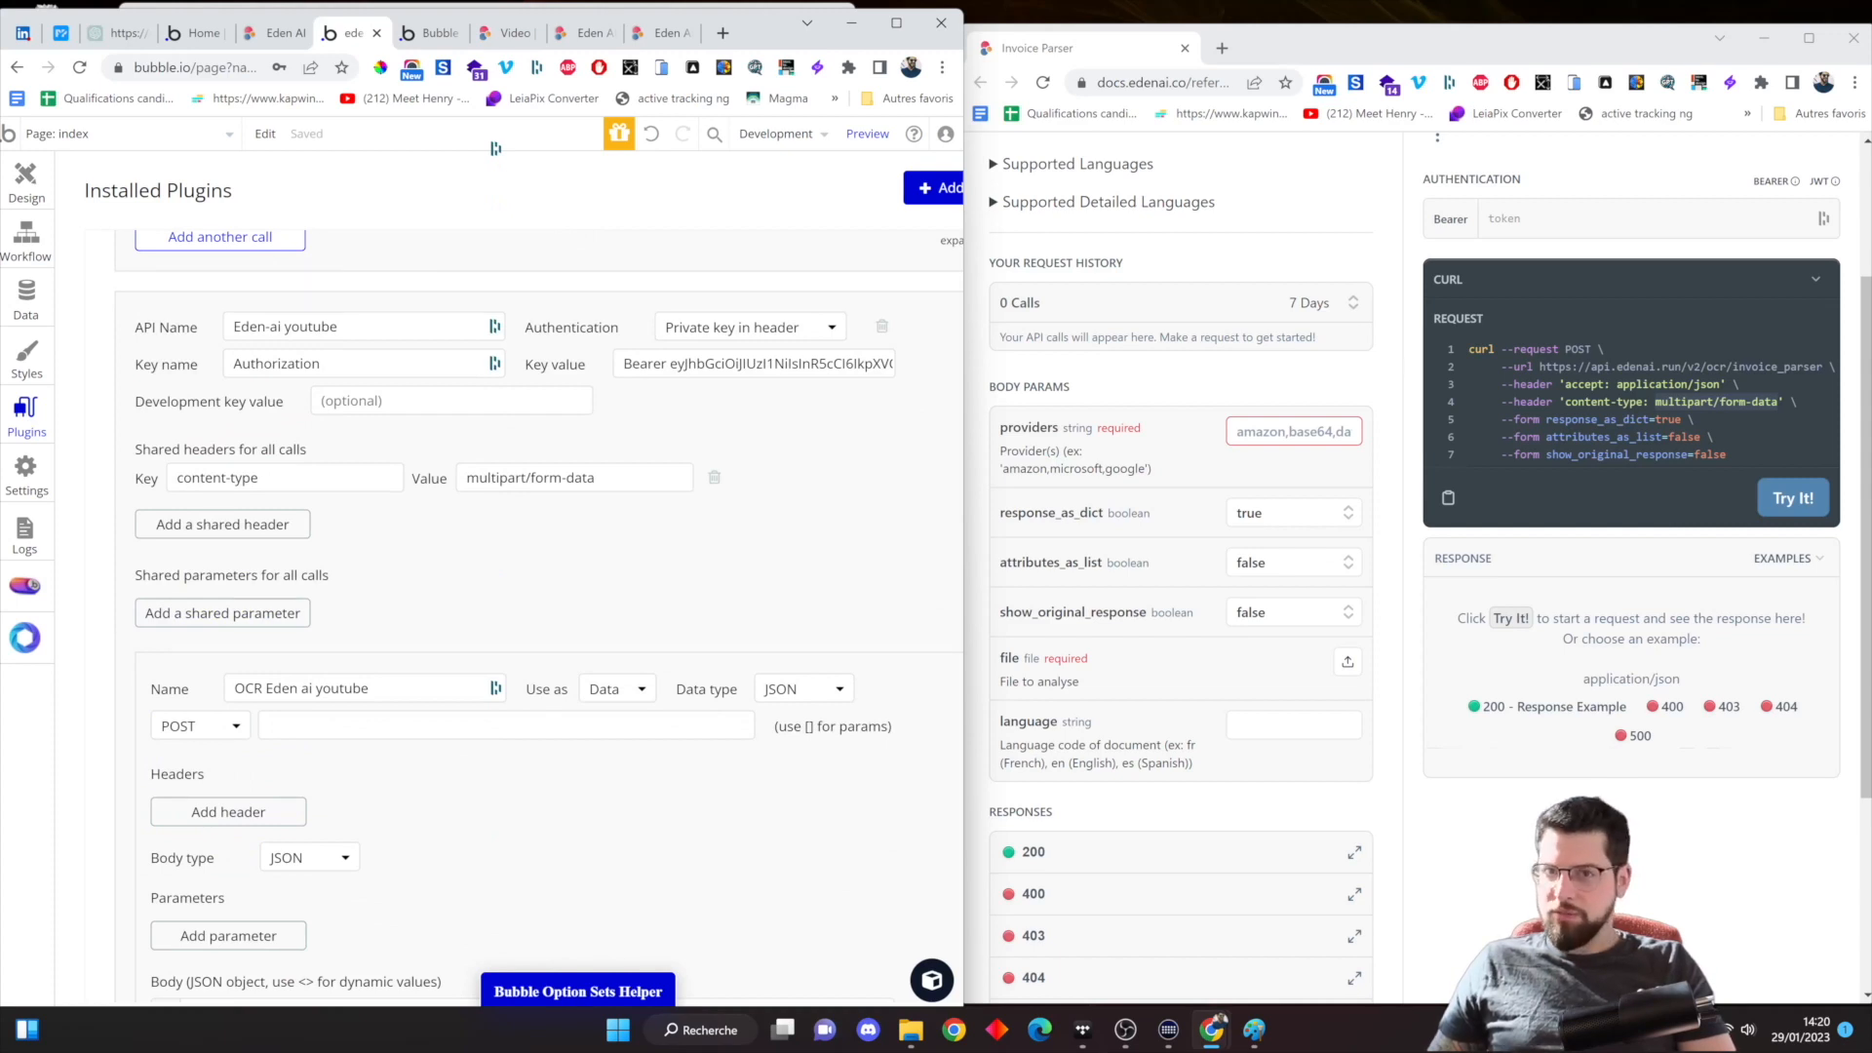
left_click(1722, 402)
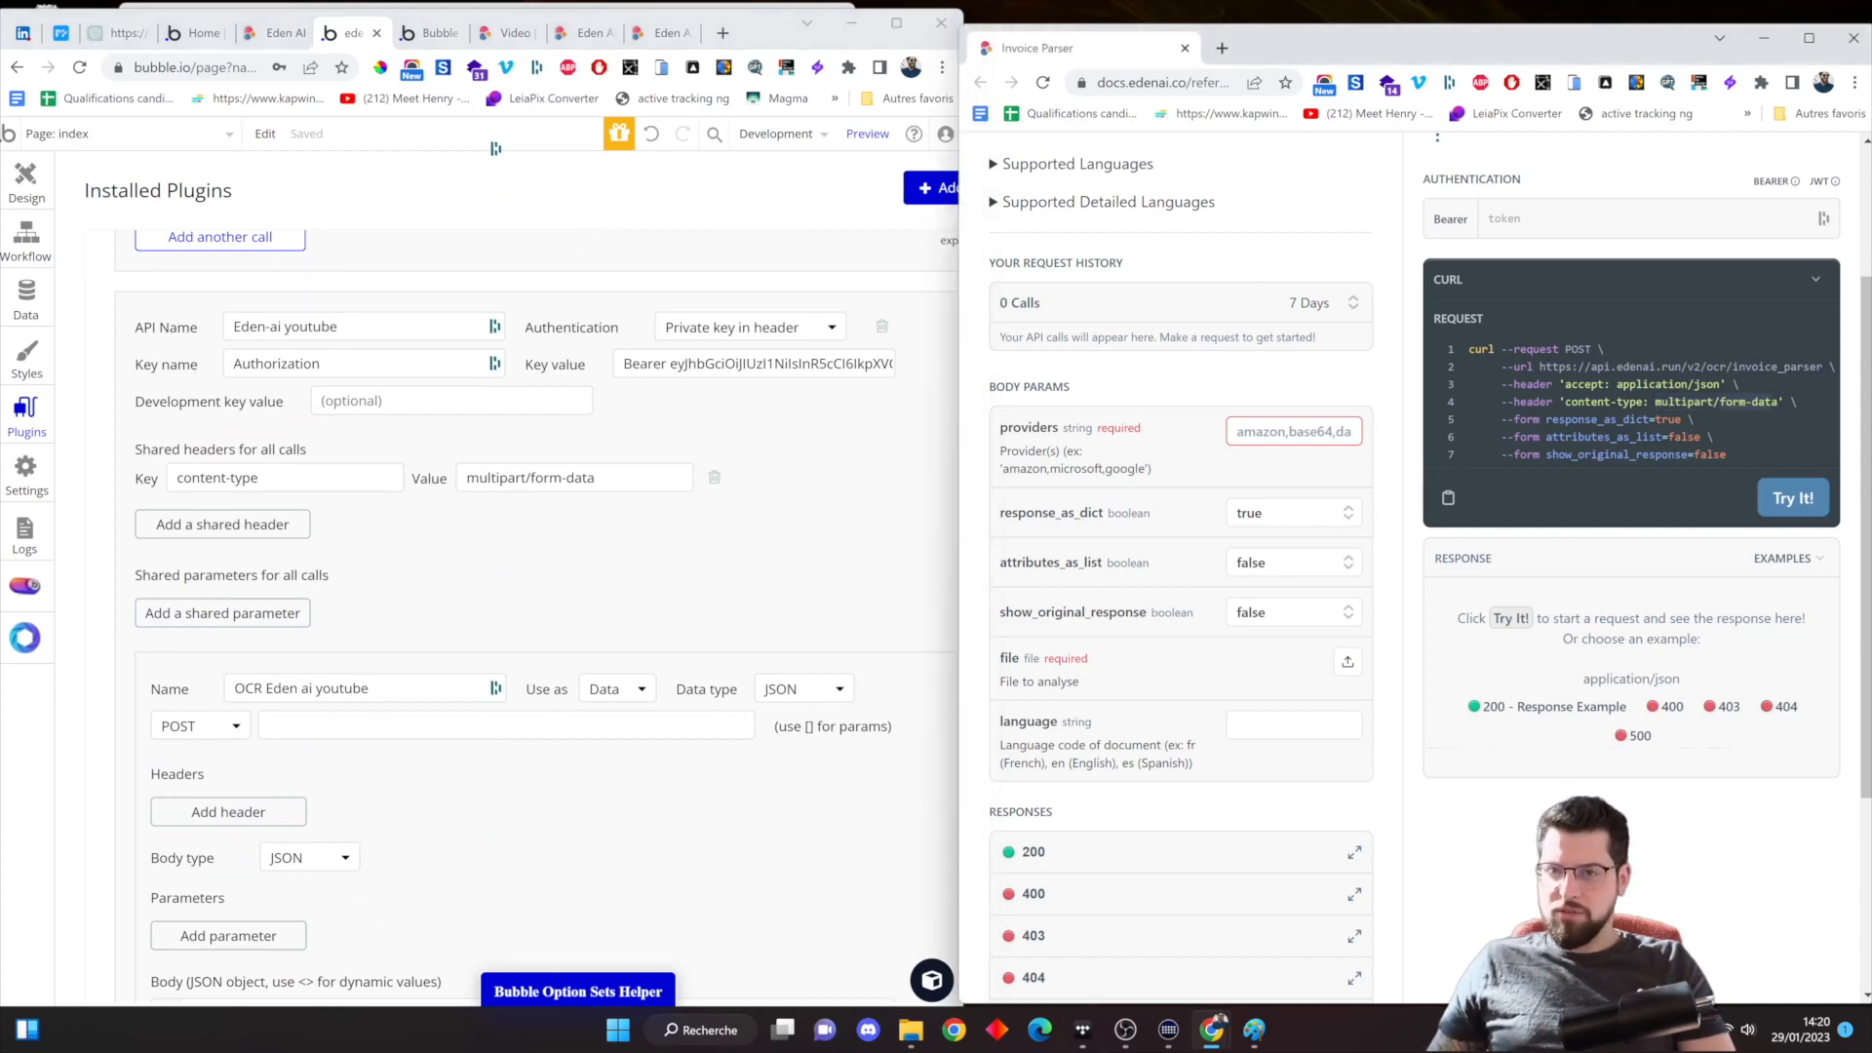
left_click(345, 858)
left_click(322, 924)
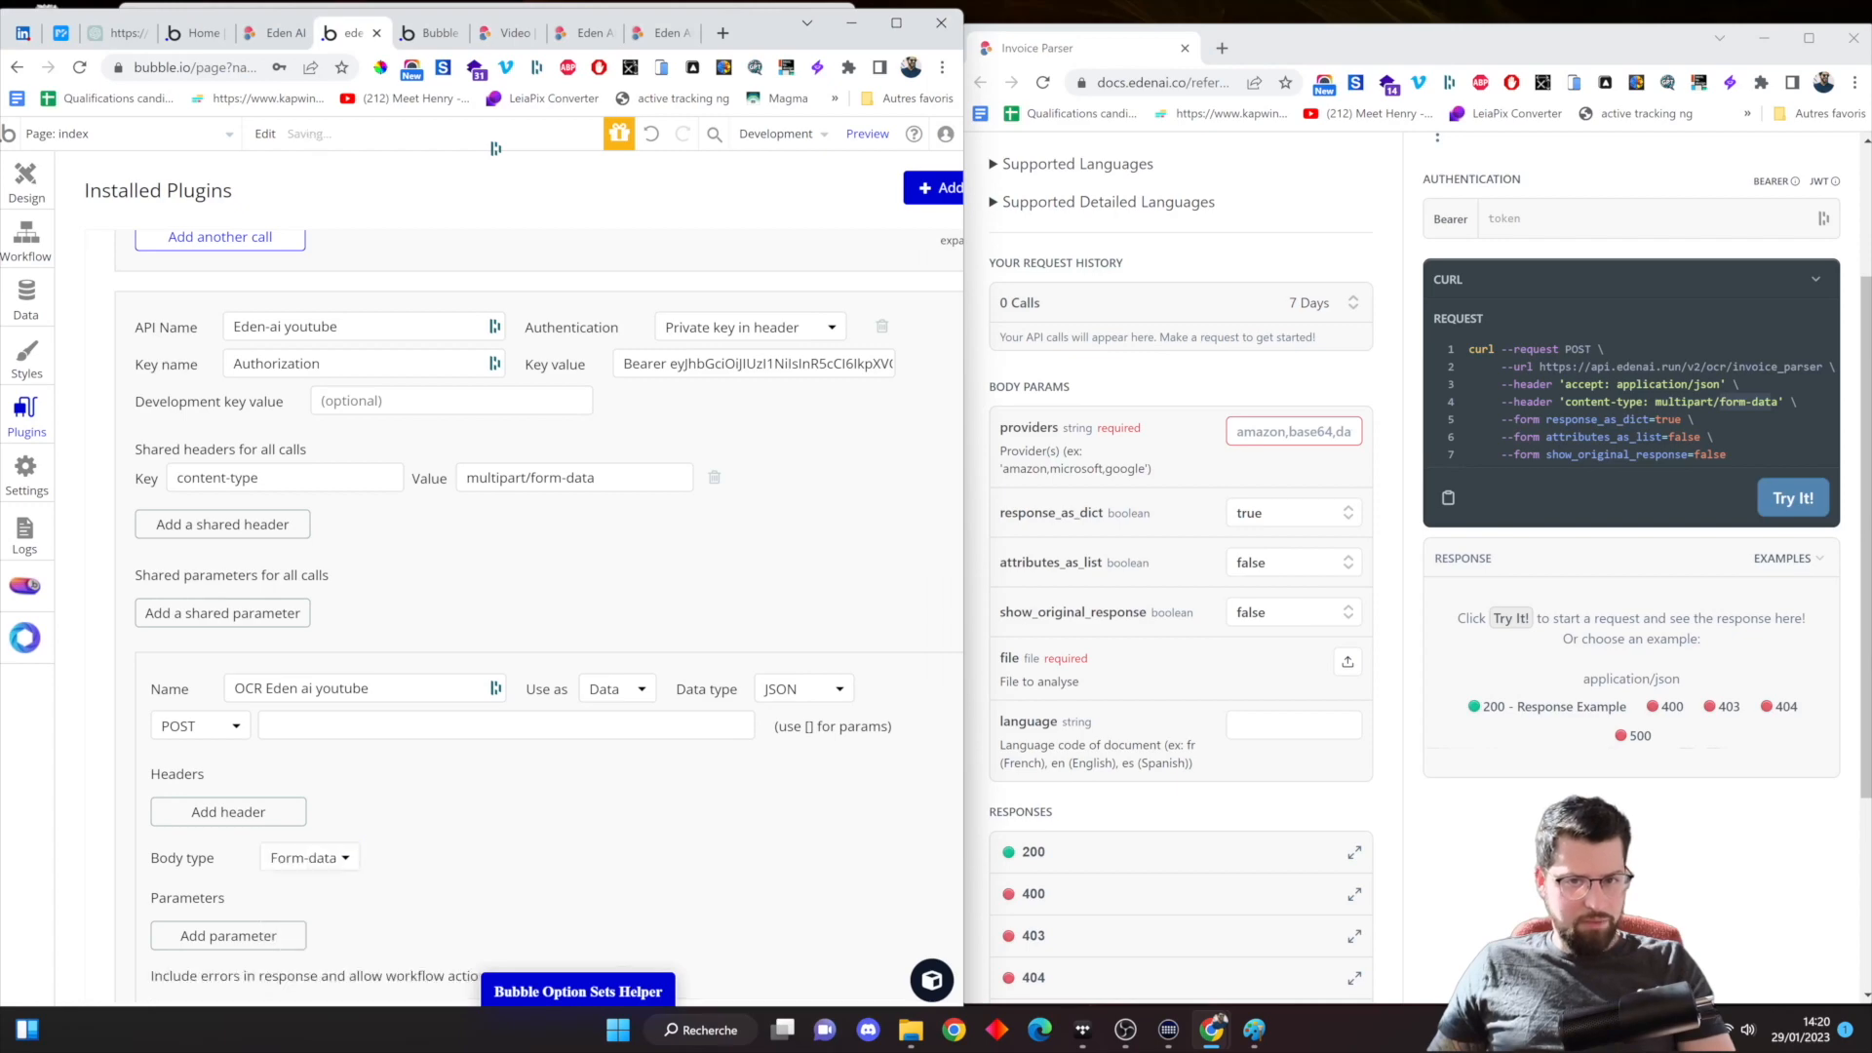
scroll(495, 168, "down", 2)
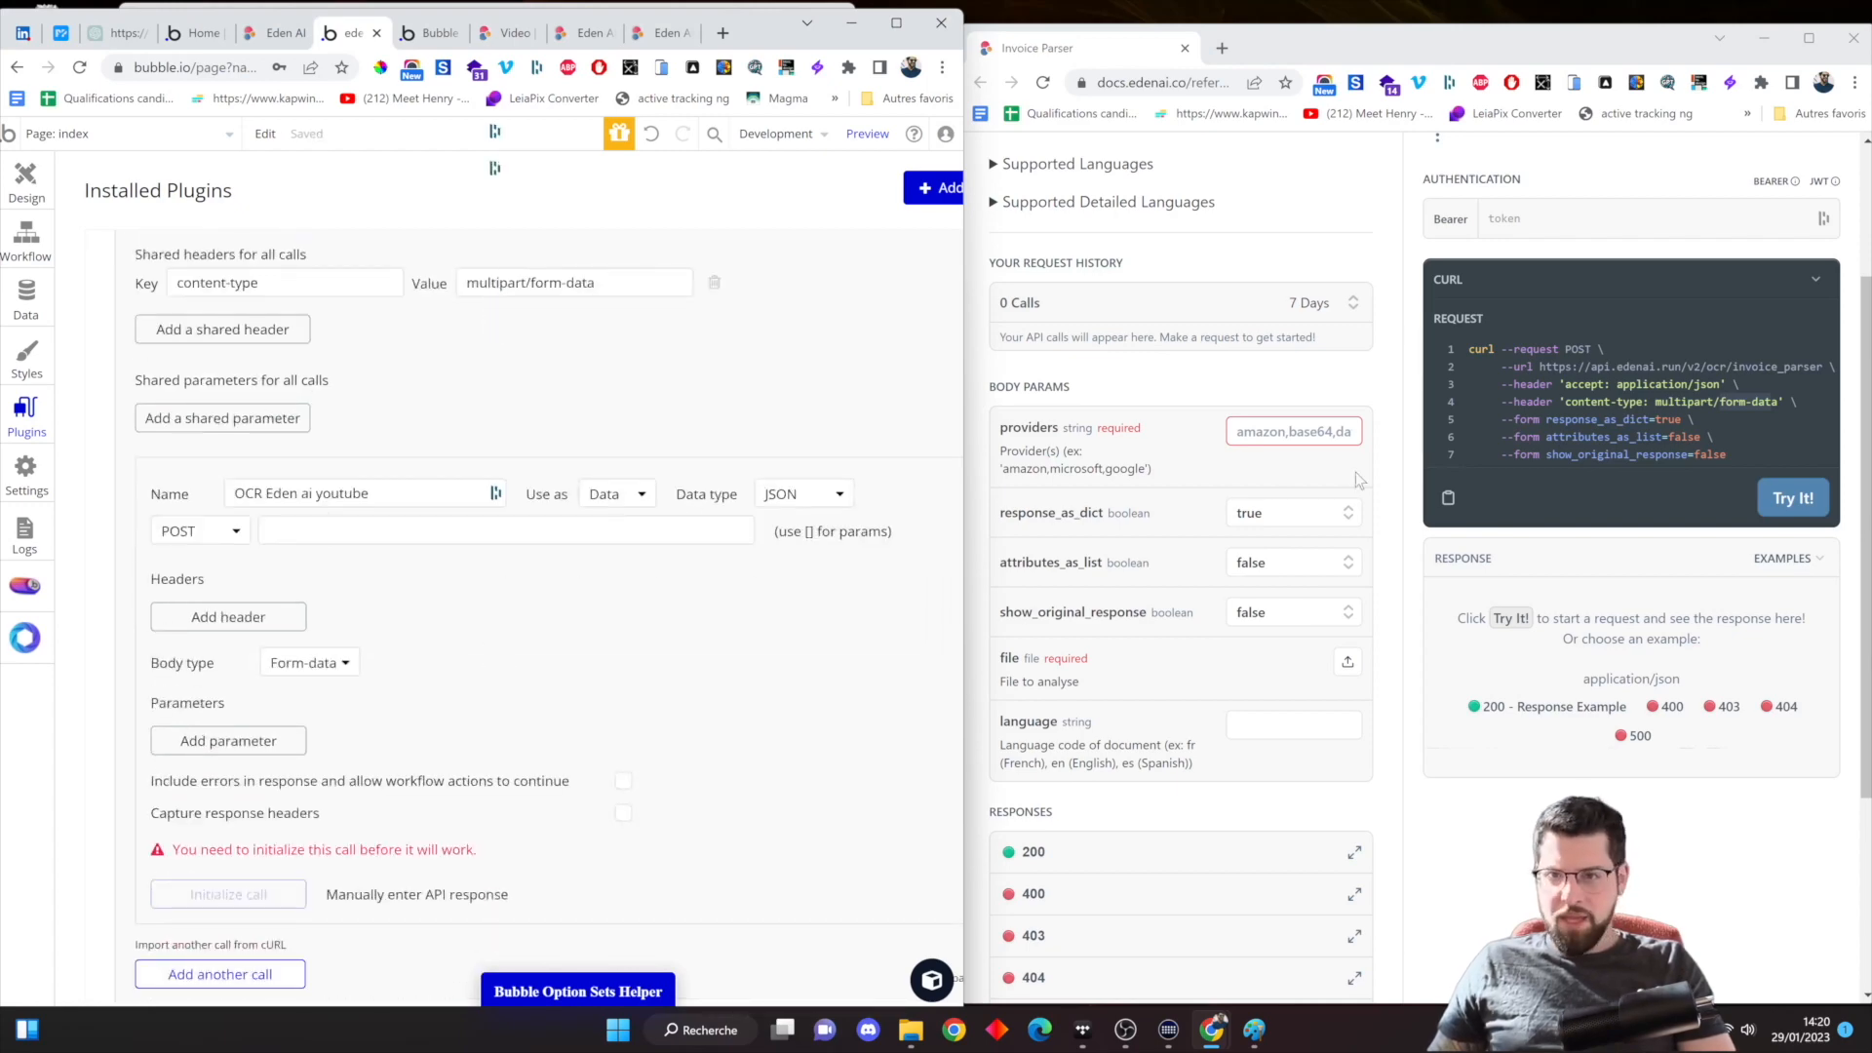
left_click(1180, 444)
scroll(1206, 489, "up", 2)
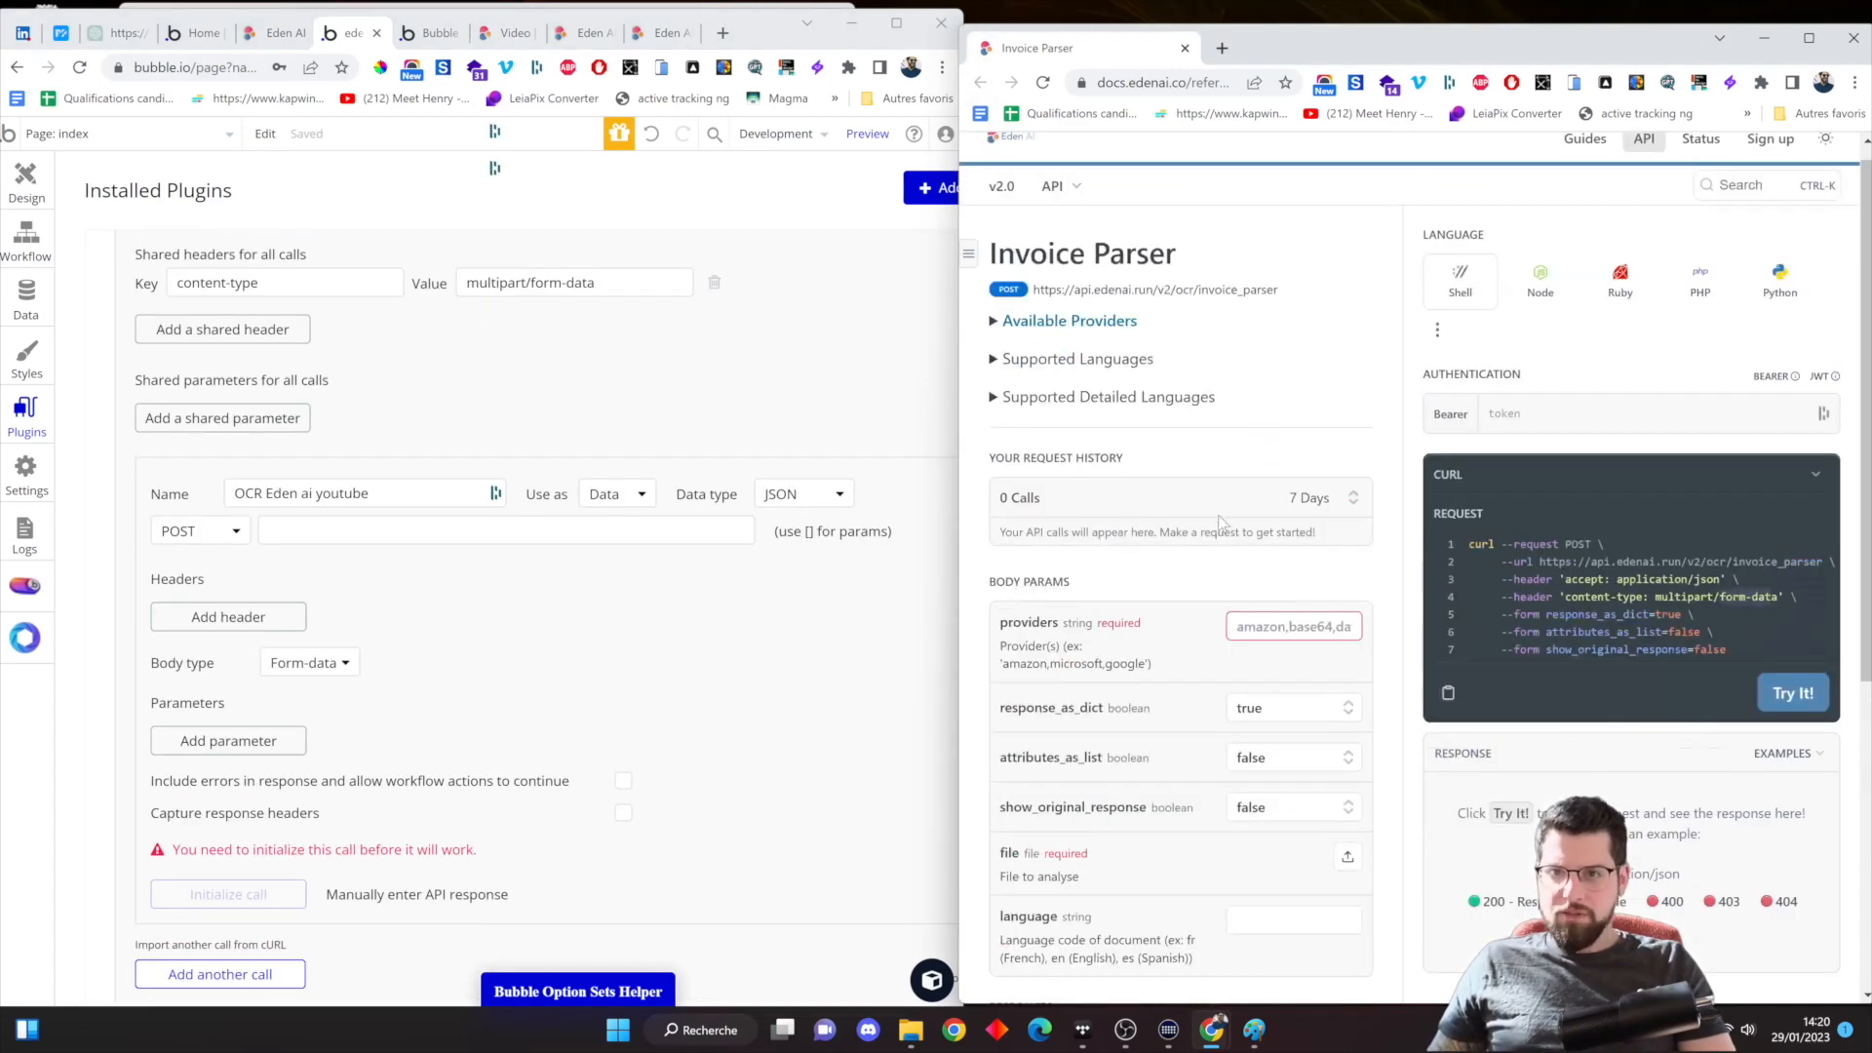
scroll(1221, 523, "down", 1)
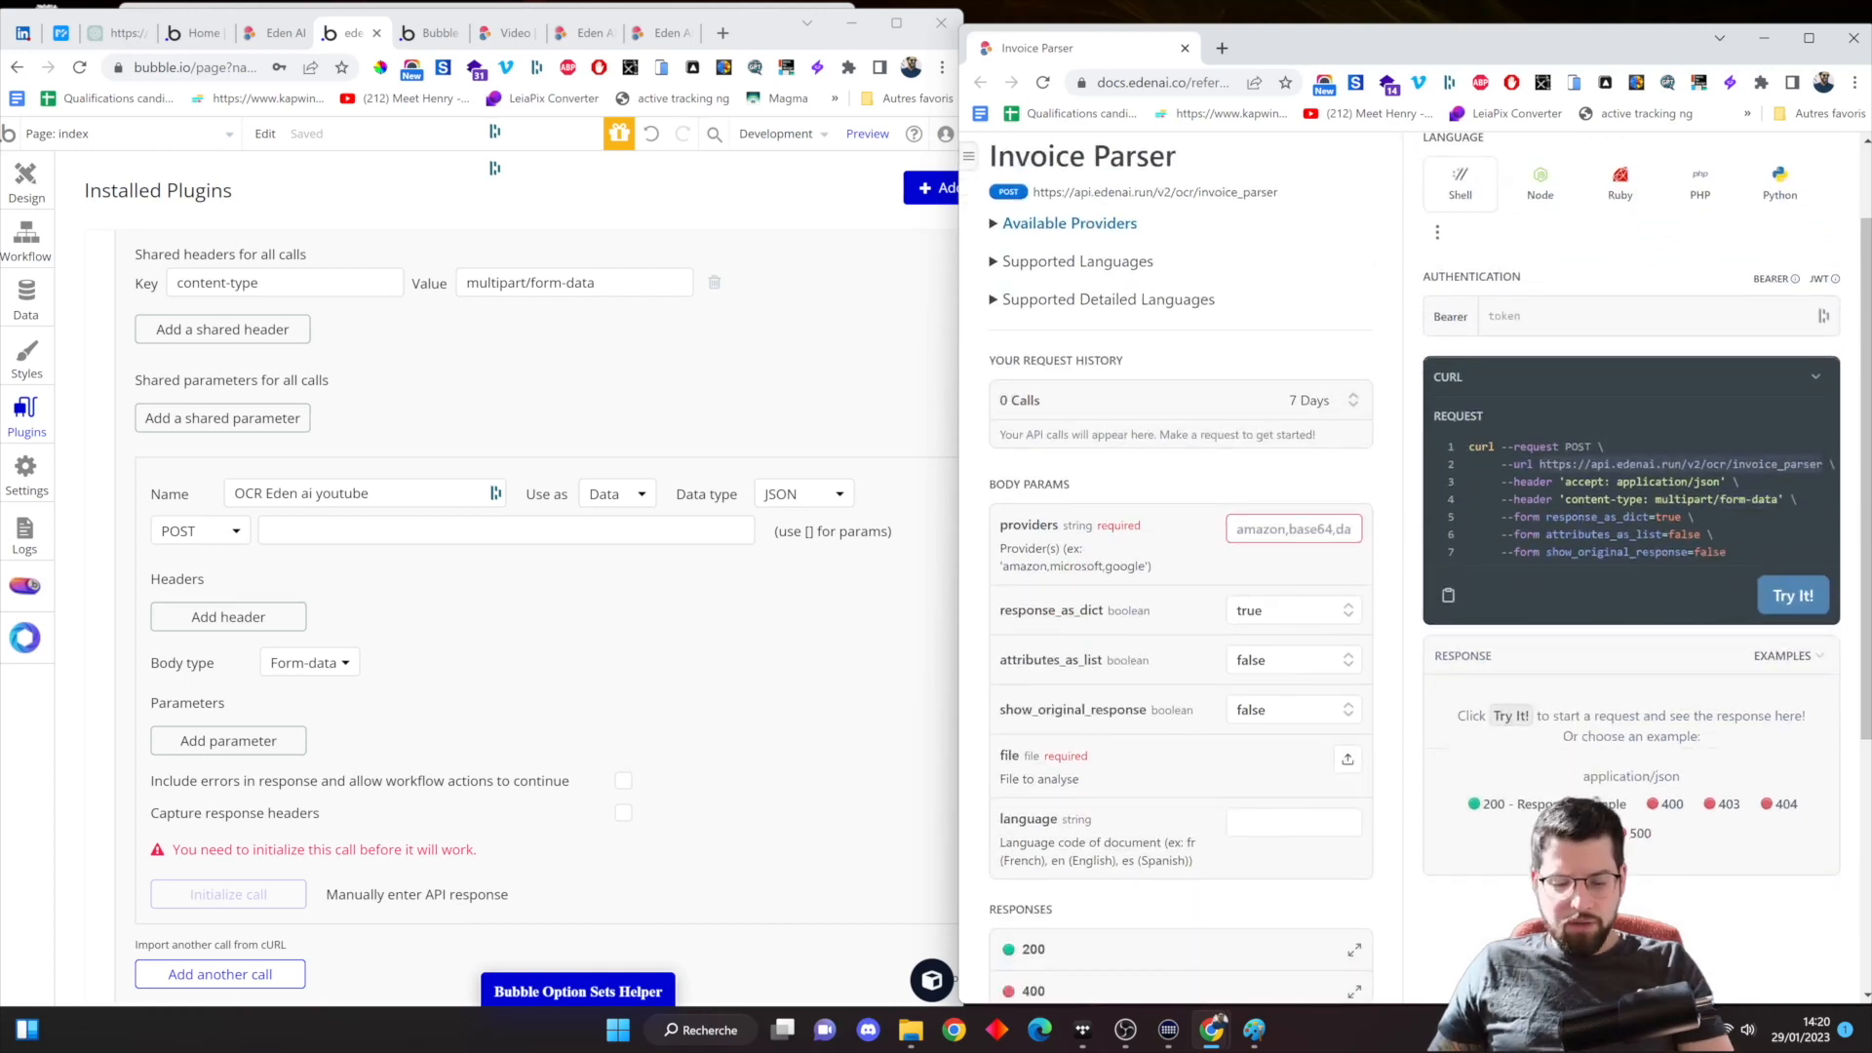
left_click(283, 531)
type("https://api.edenai.run/v2/ocr/invoice_parser")
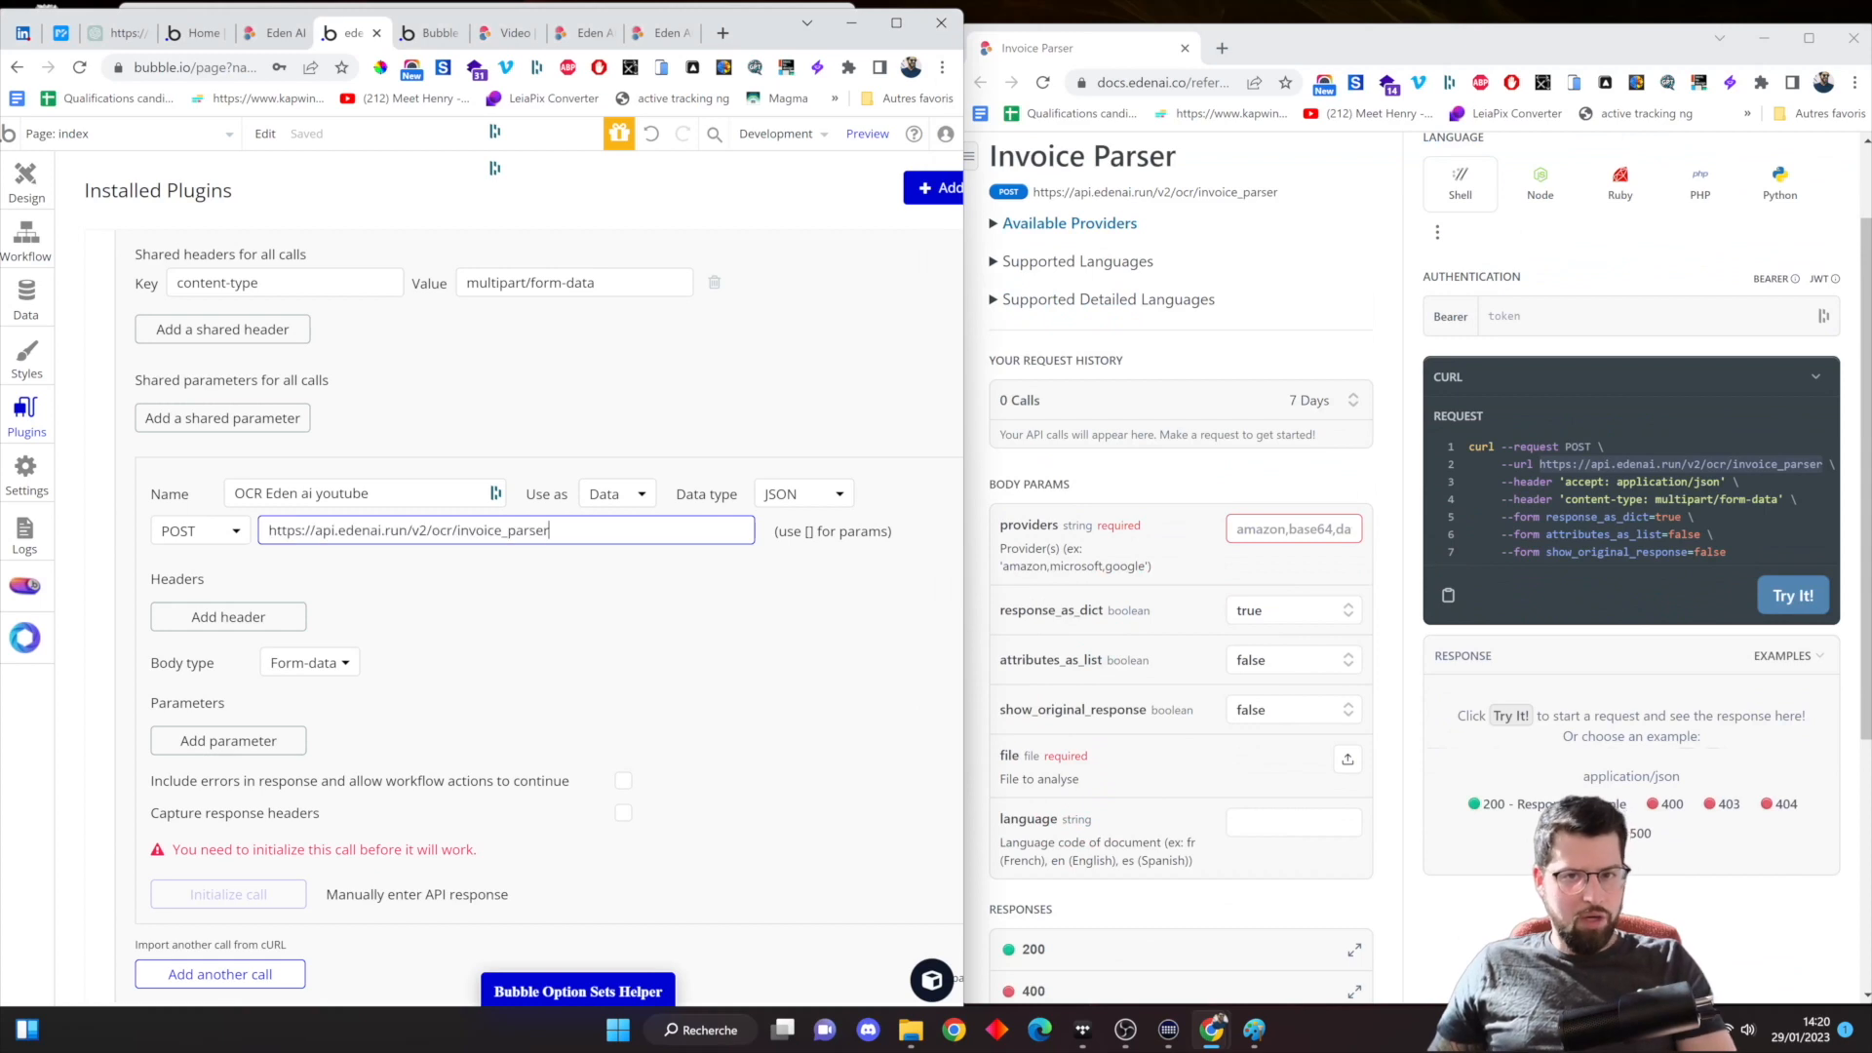
key("Tab")
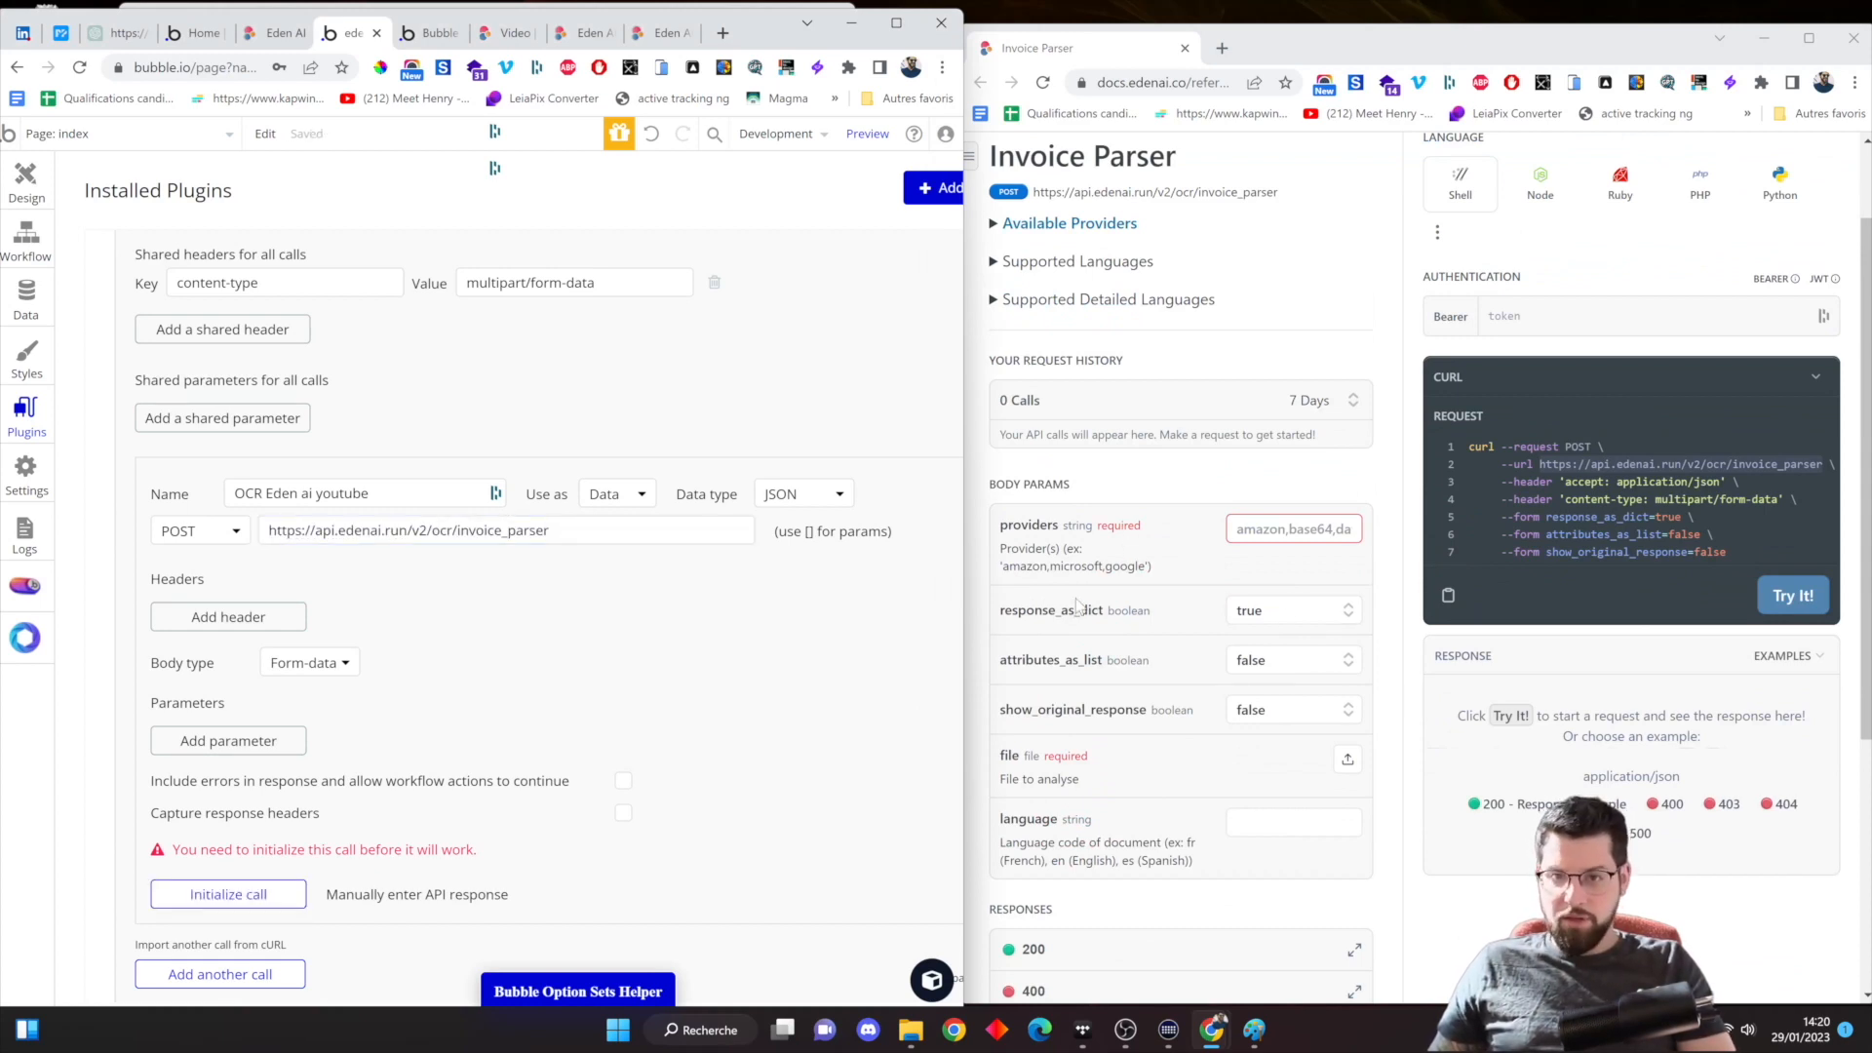
Add two parameters to the OCR Eden ai youtube call and set the first one's key to "providers", copied from the reference
left_click(261, 749)
left_click(262, 780)
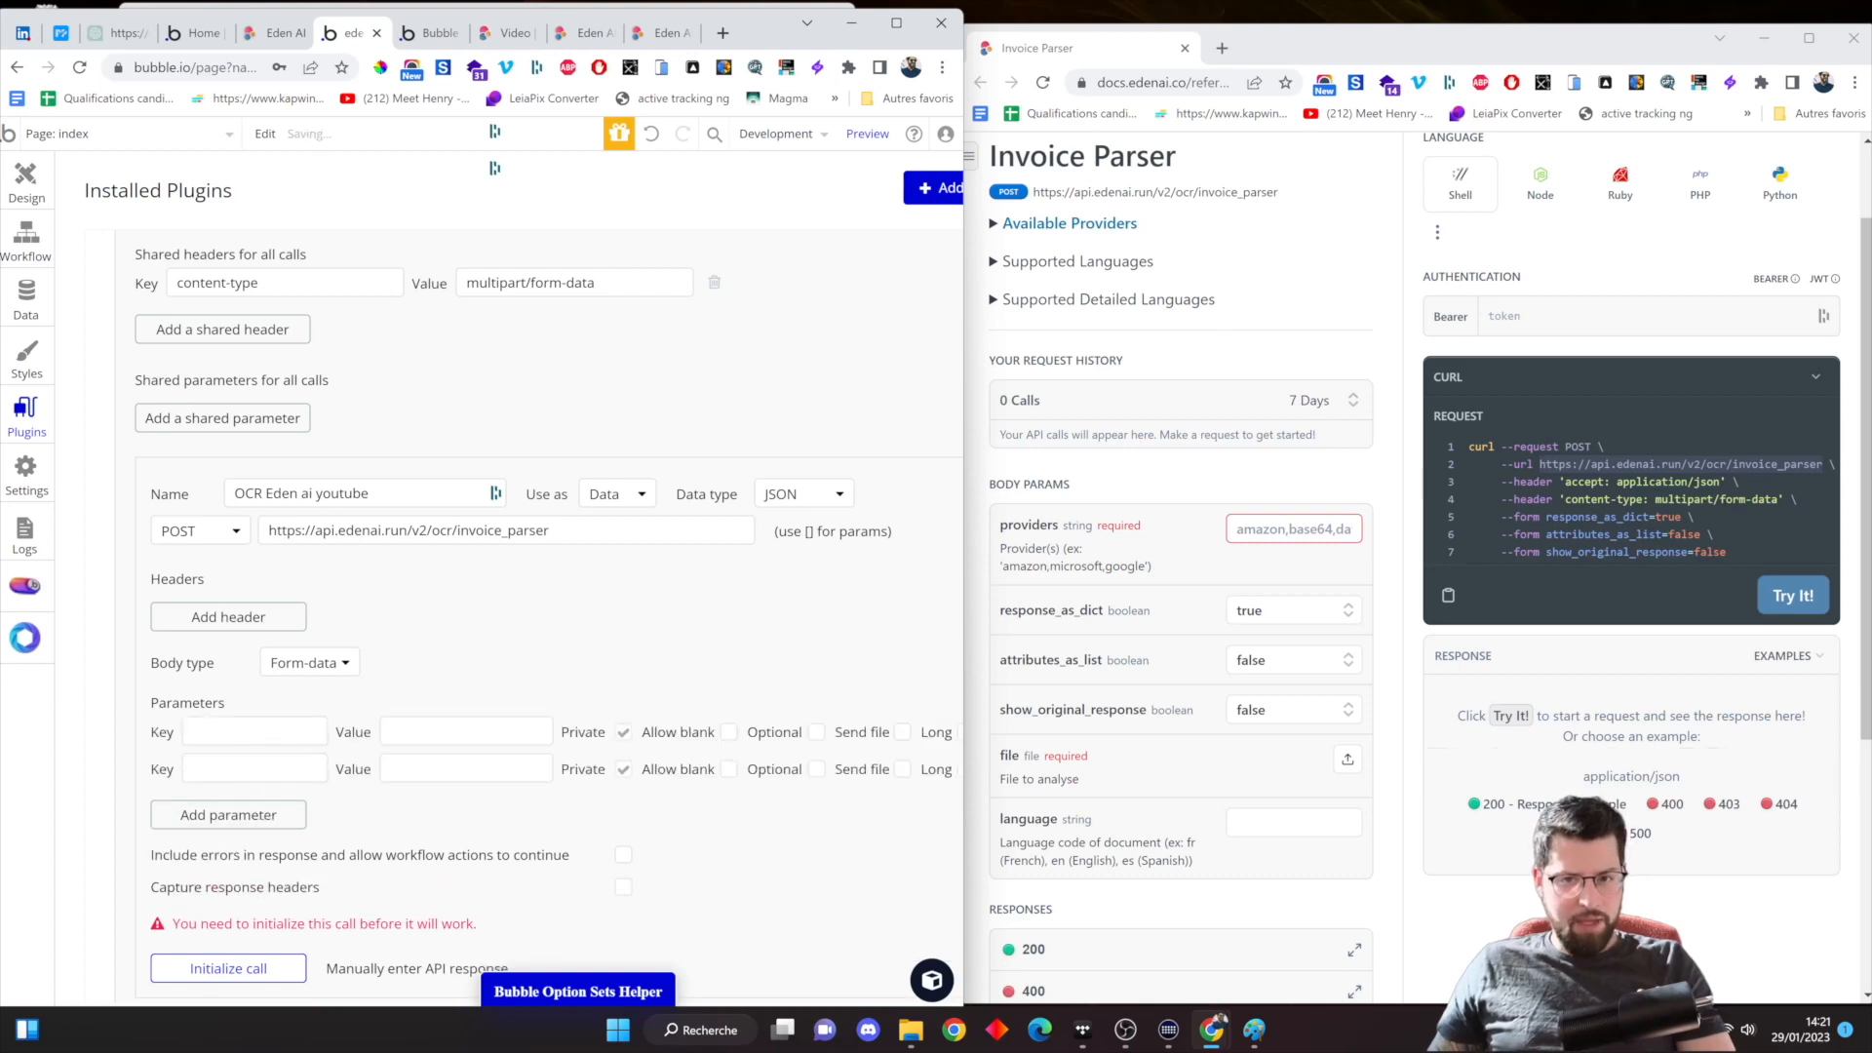
double_click(1029, 525)
key("ctrl+c")
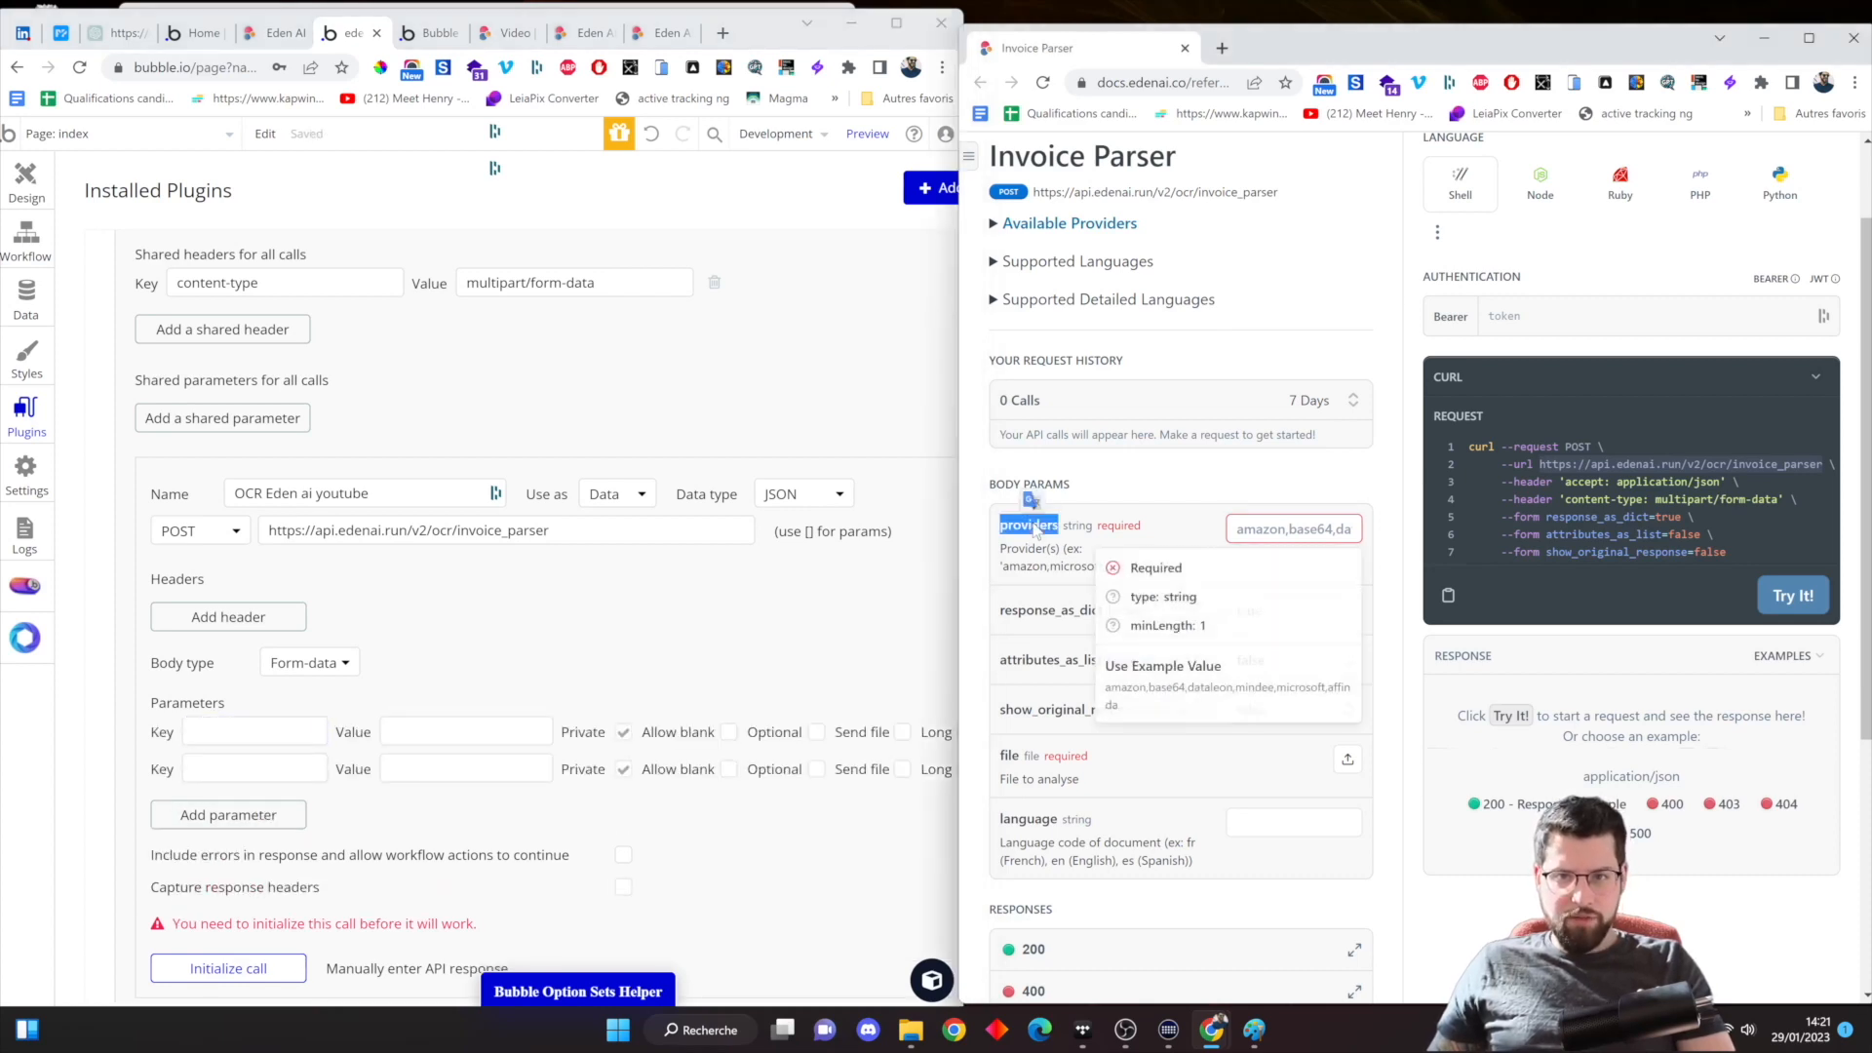
left_click(254, 731)
key("ctrl+v")
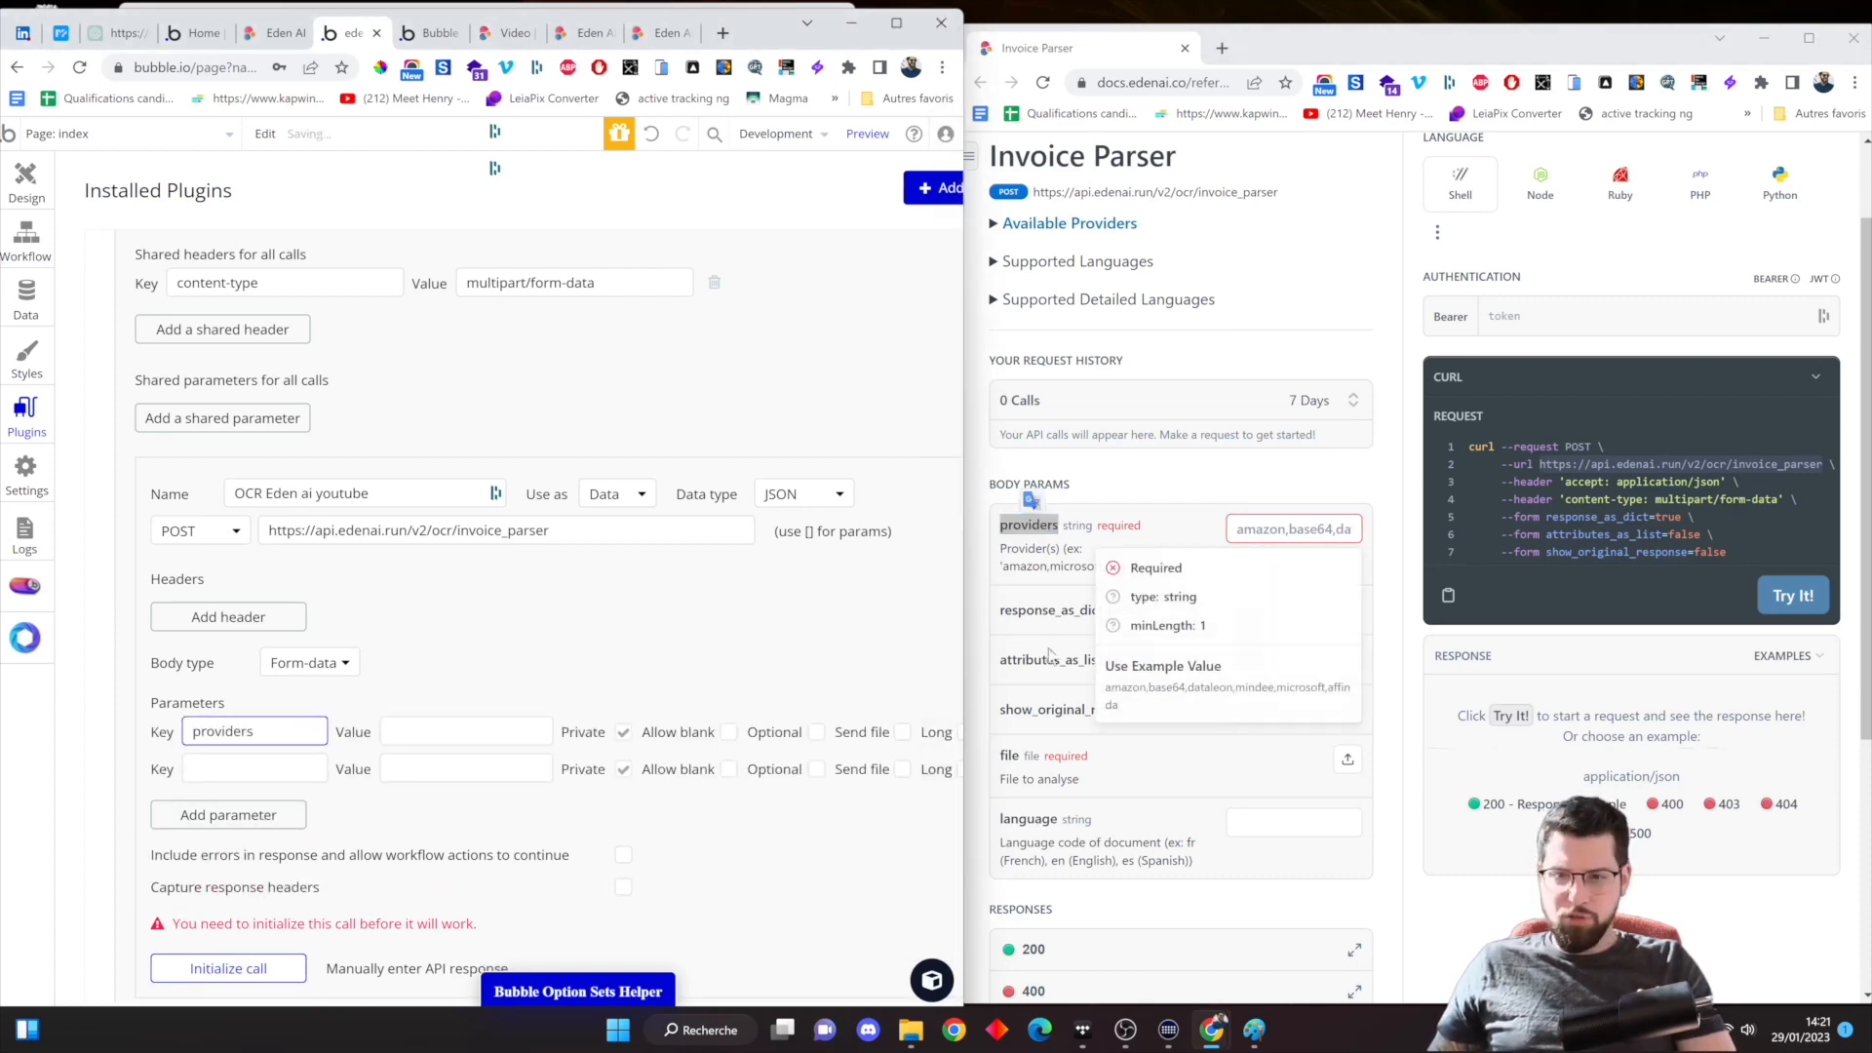
left_click(1014, 759)
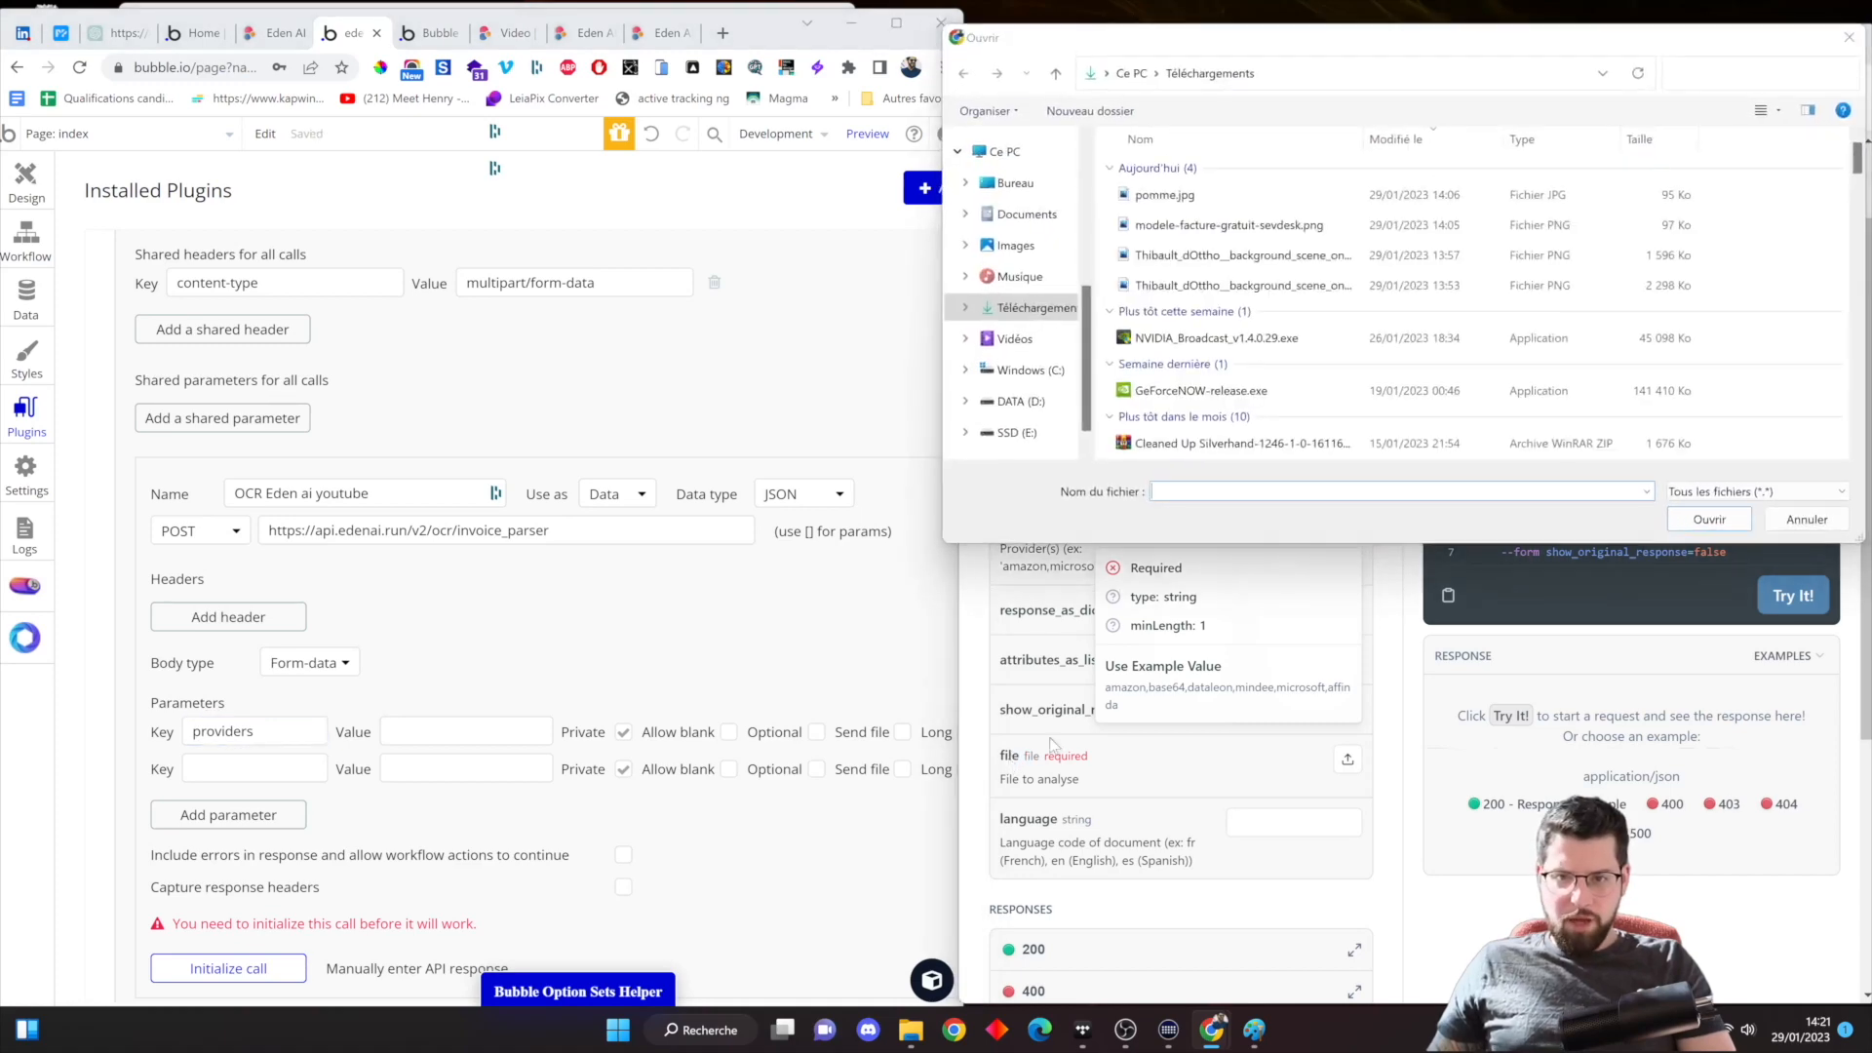
key("Escape")
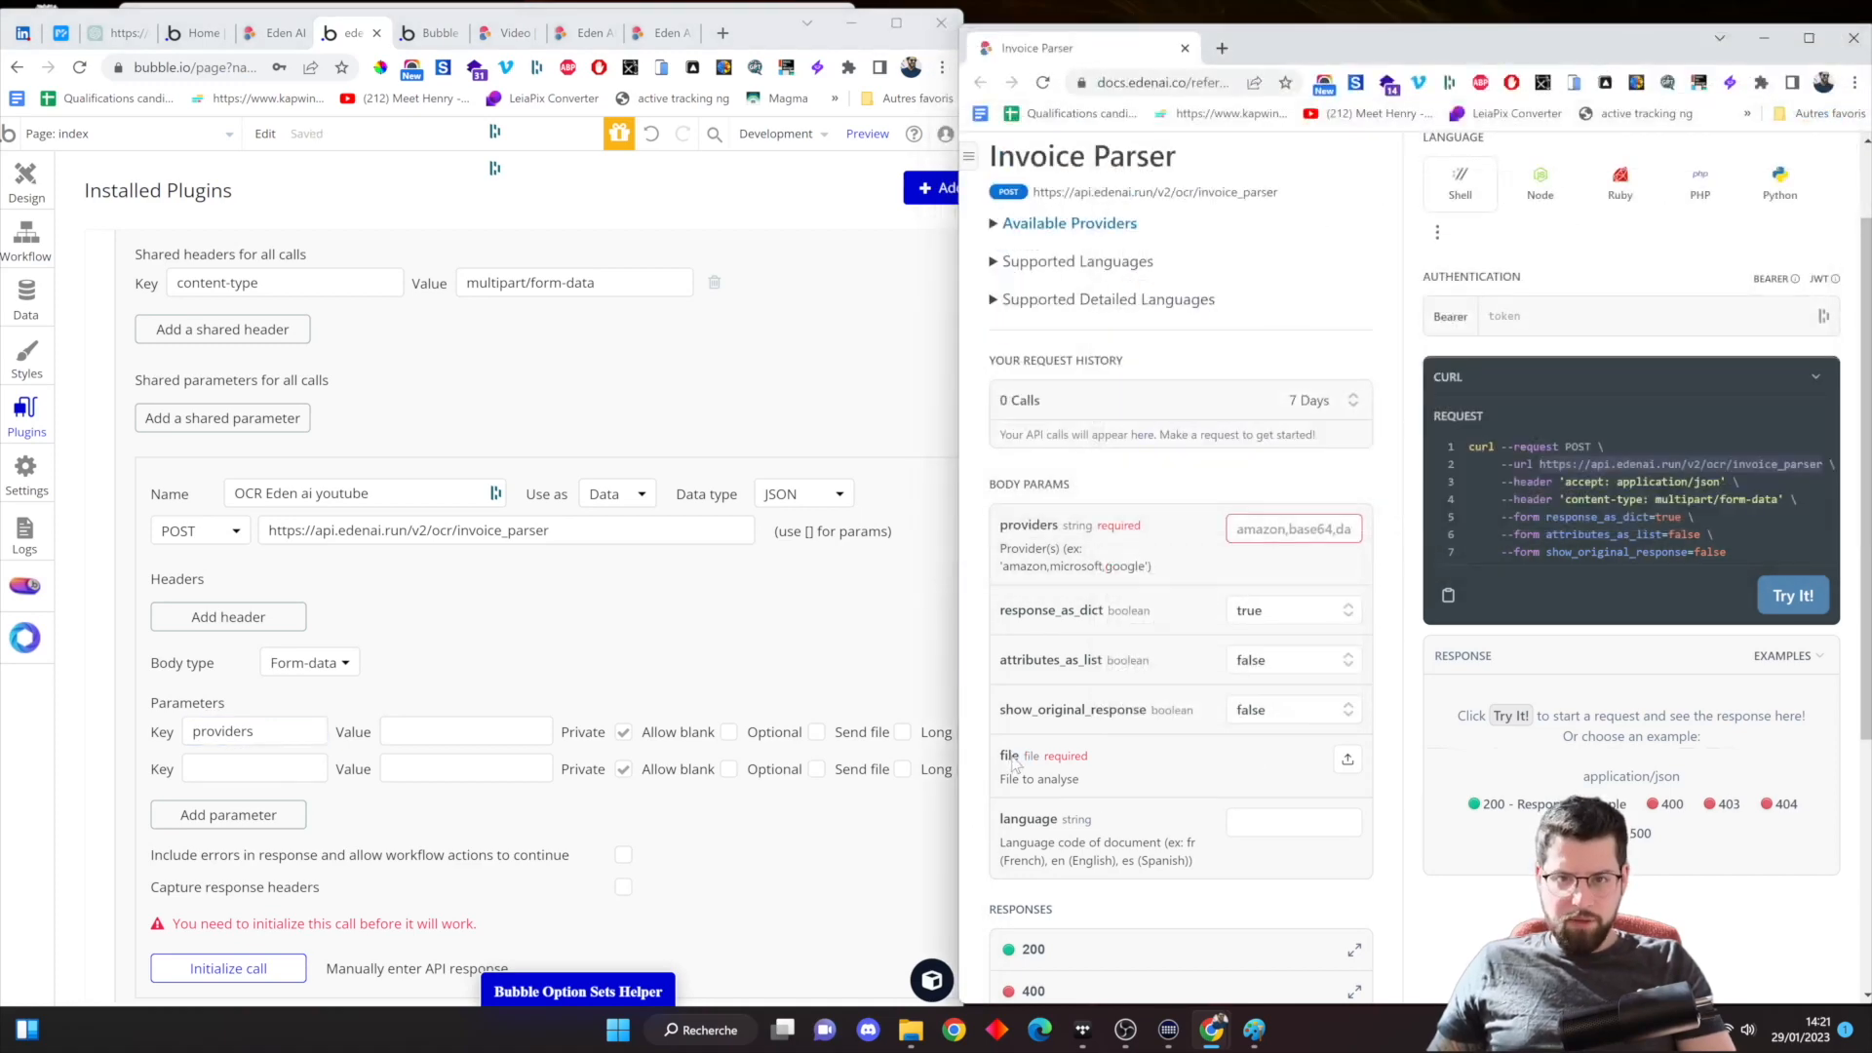
Set the key of the OCR Eden ai youtube call's second parameter to "file", matching the required body parameter in the reference
left_click(1014, 765)
left_click(1811, 519)
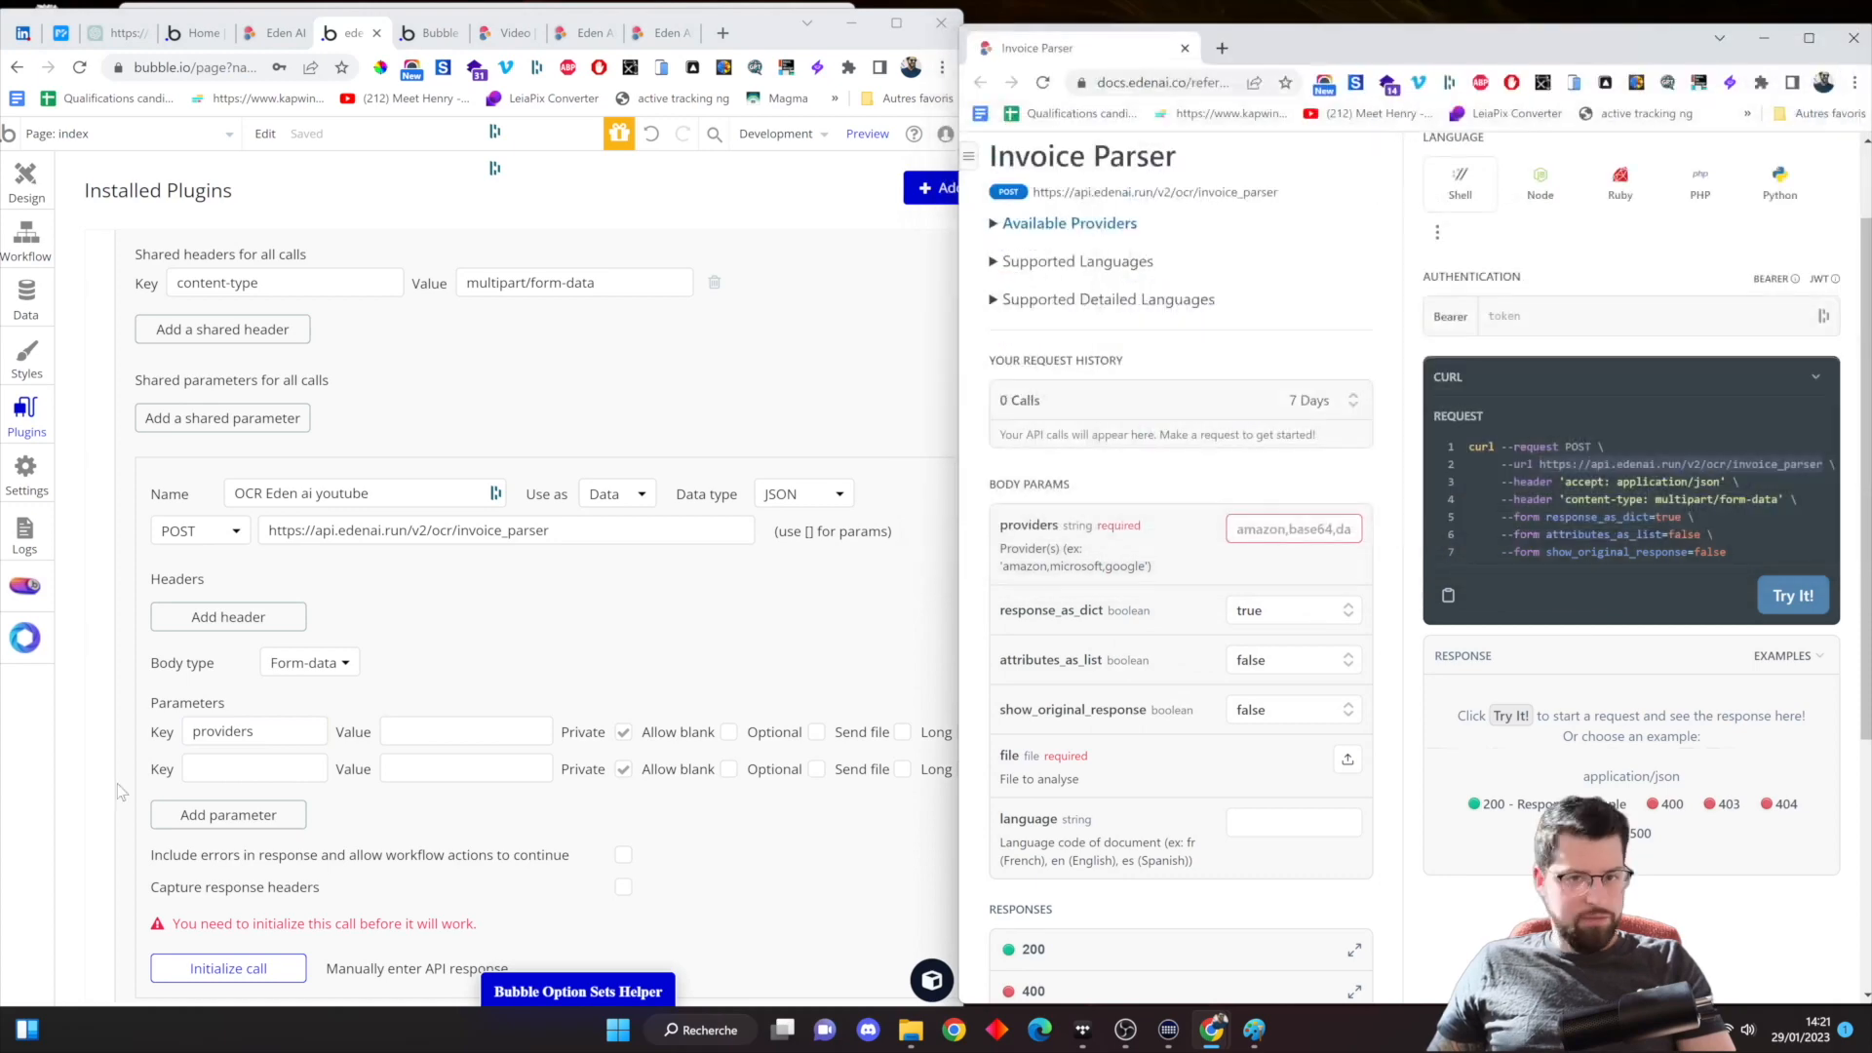
left_click(224, 769)
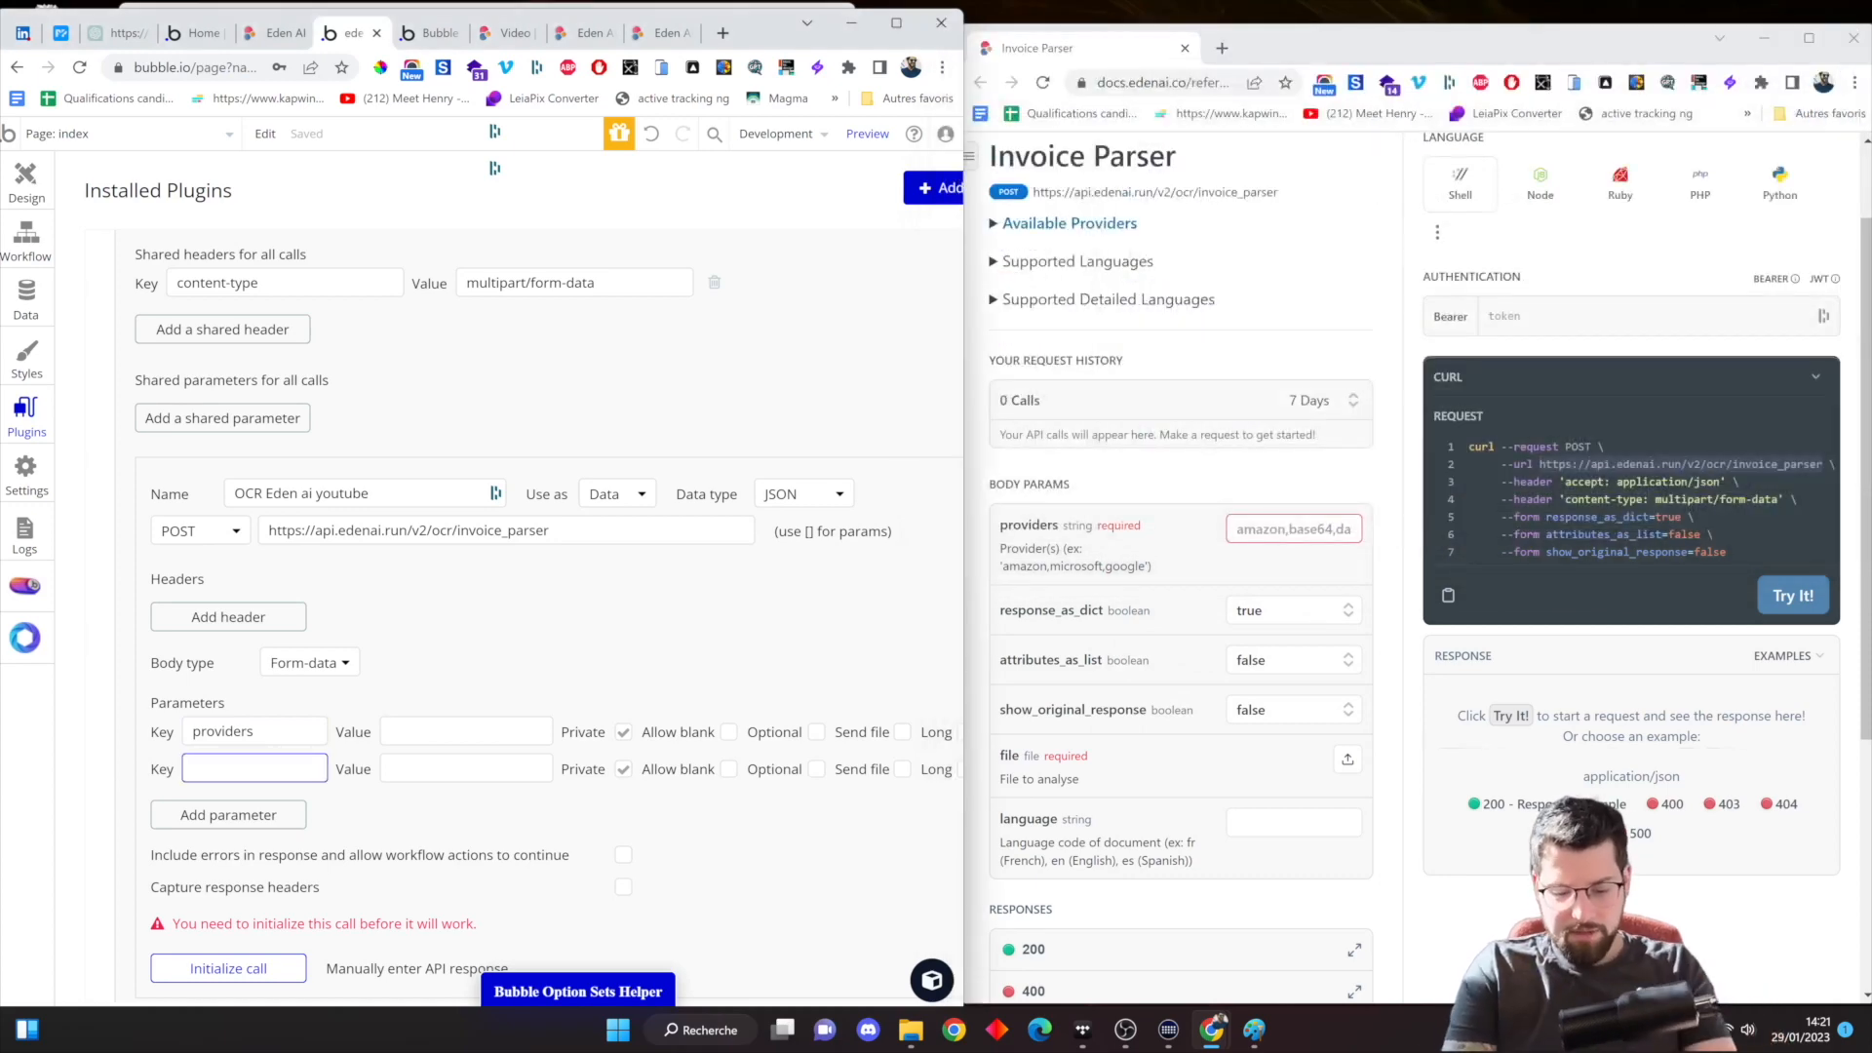
type("filez")
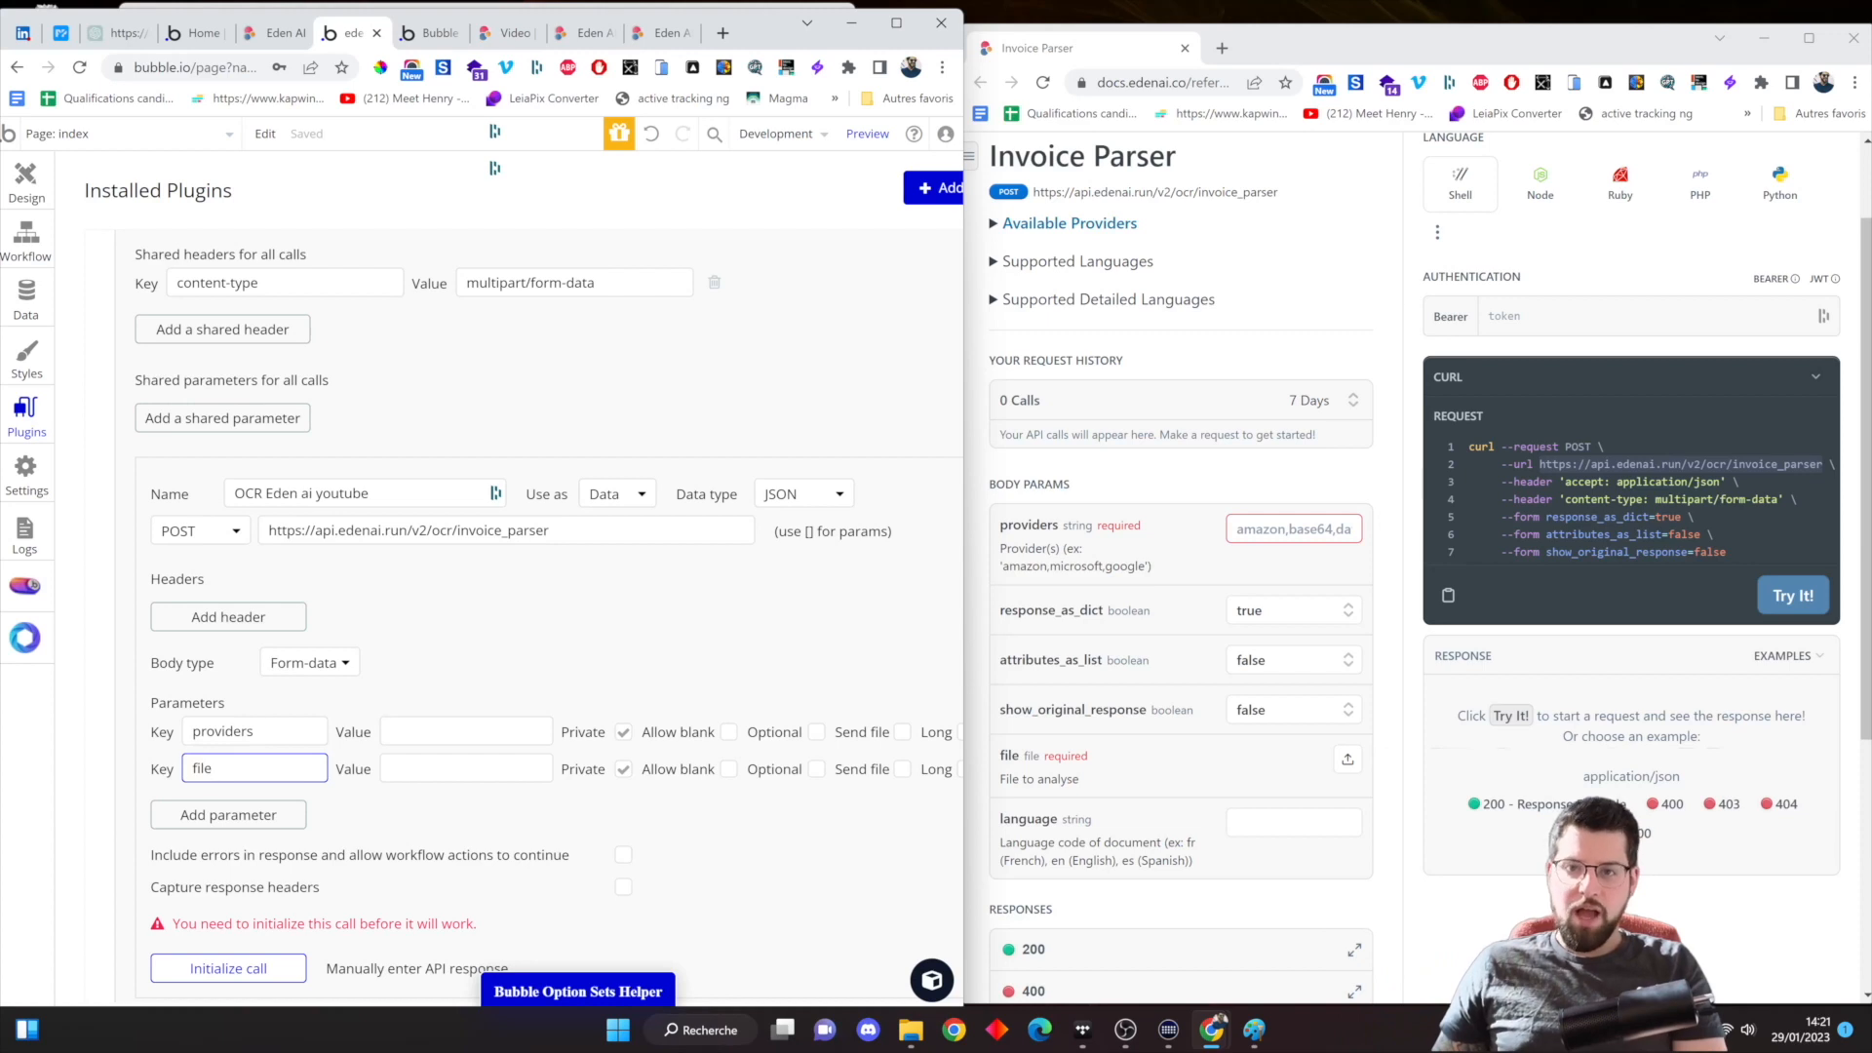
Set the value of the providers parameter to "amazon"
left_click(465, 731)
type("a")
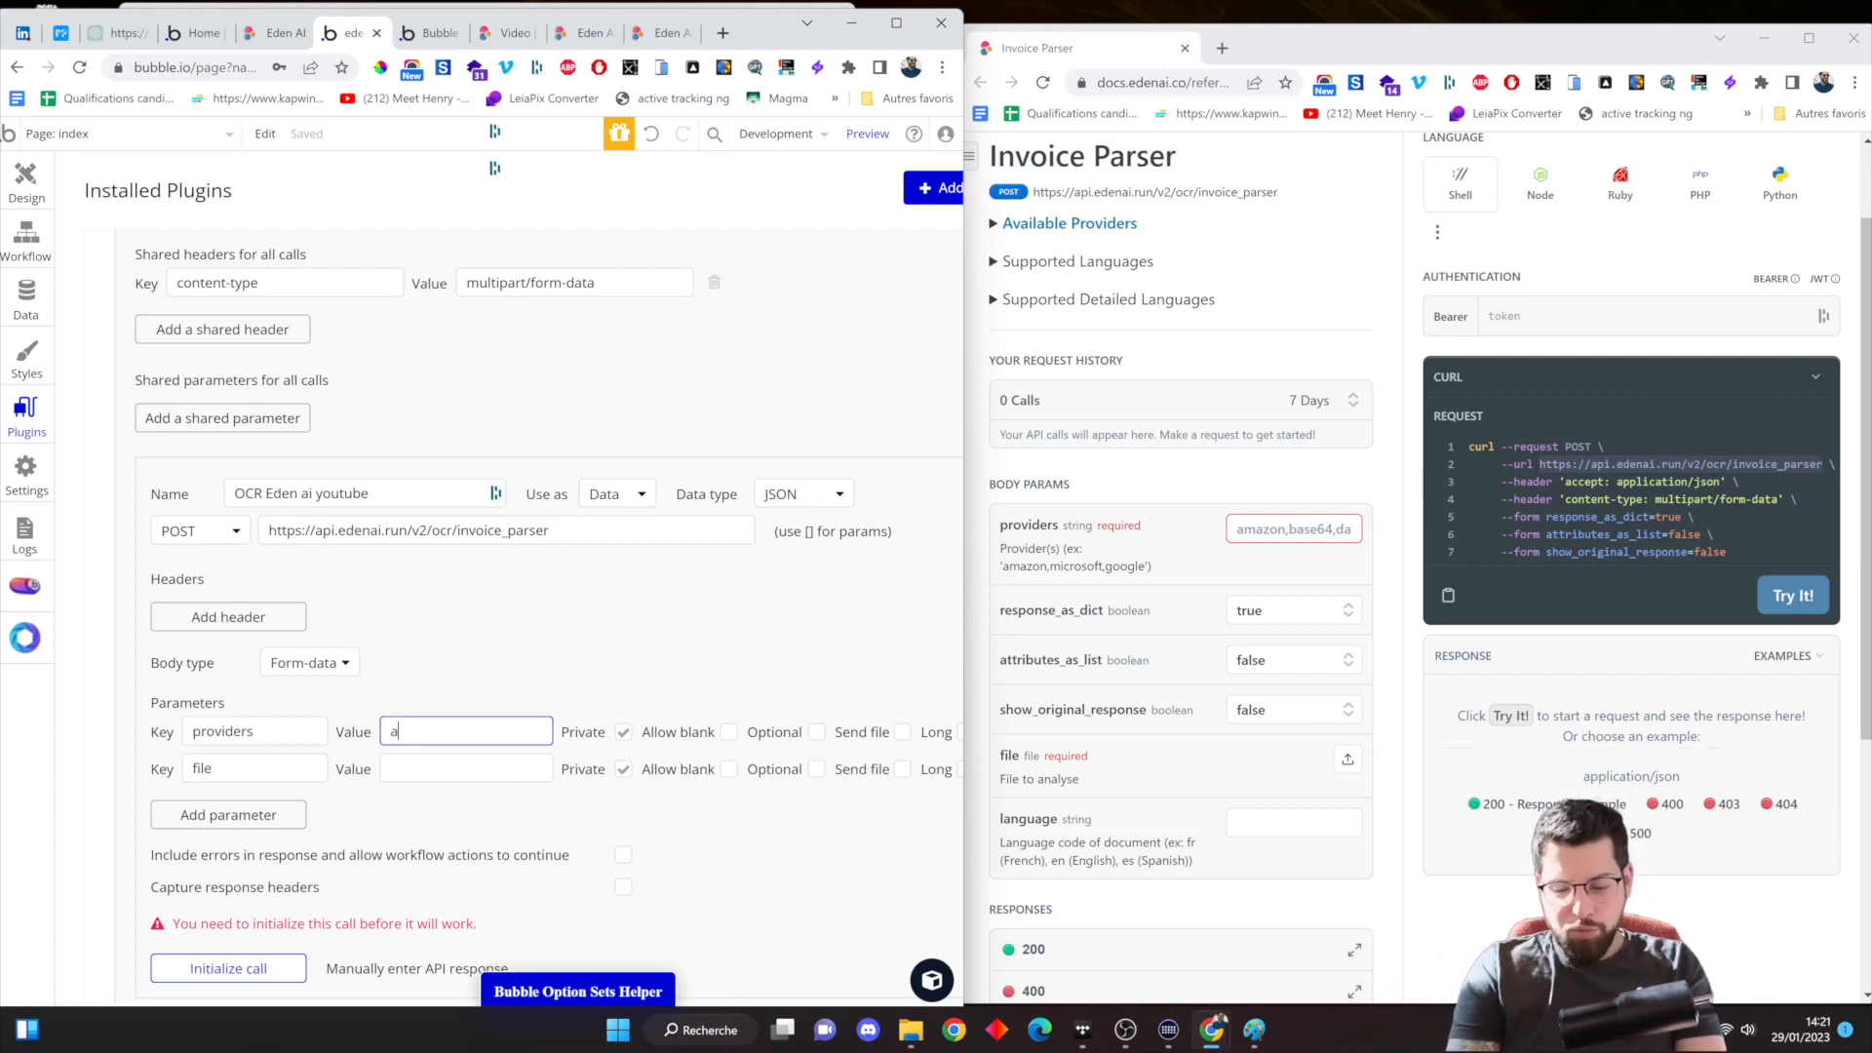
type("mazon")
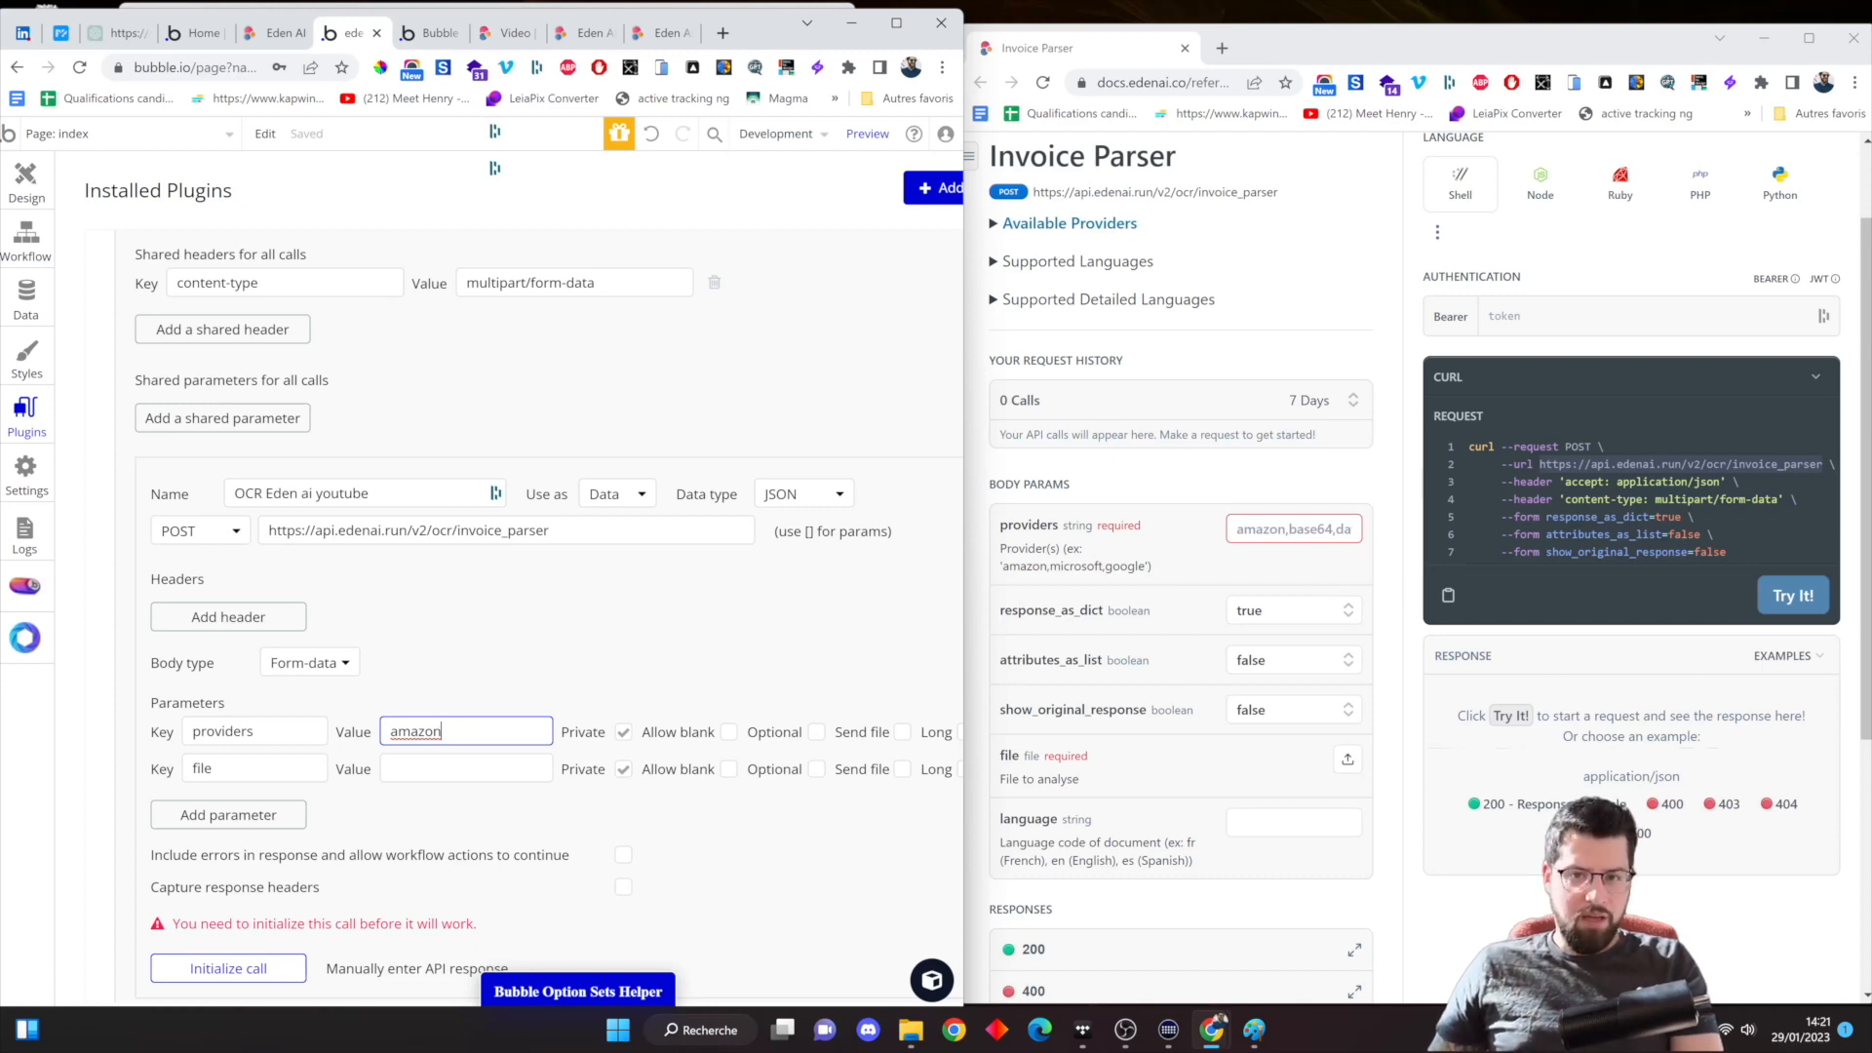
key("Tab")
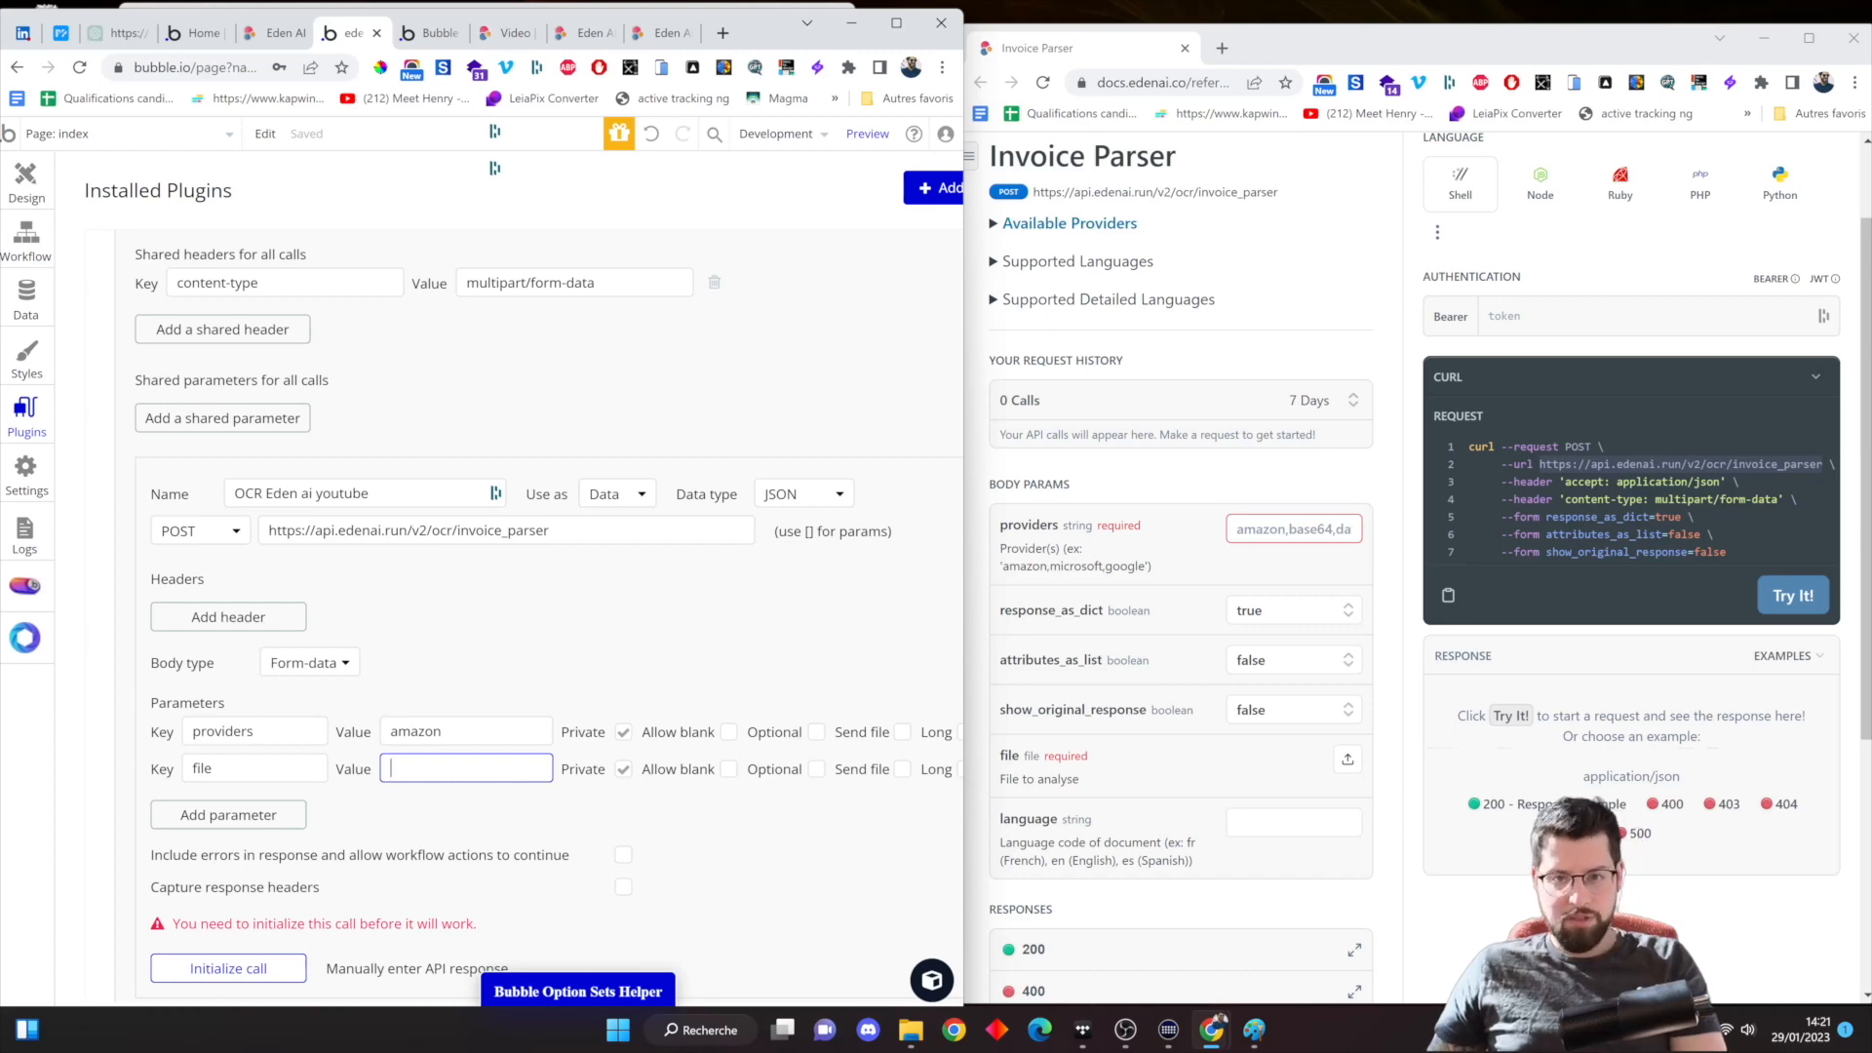
Make the file parameter send a file, upload modele-facture-gratuit-sevdesk.png from Téléchargements as its value, and make it non-private
left_click(902, 769)
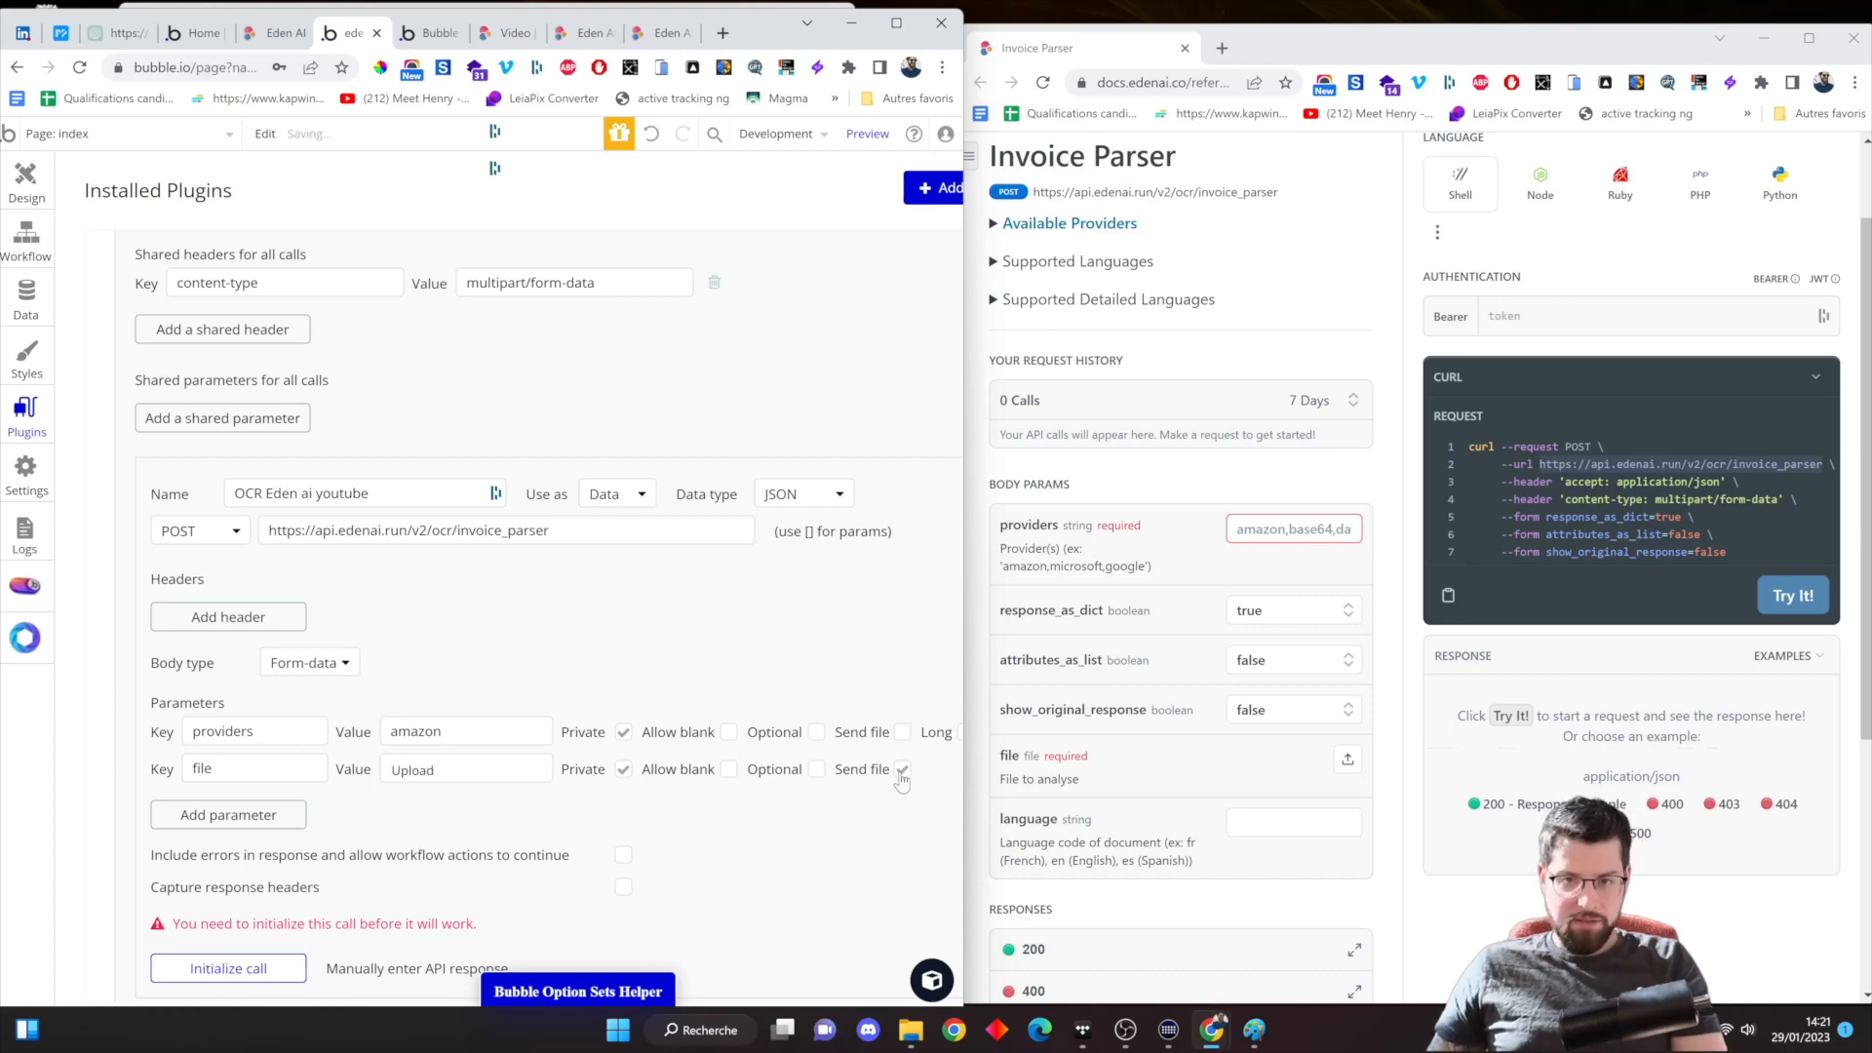
left_click(412, 768)
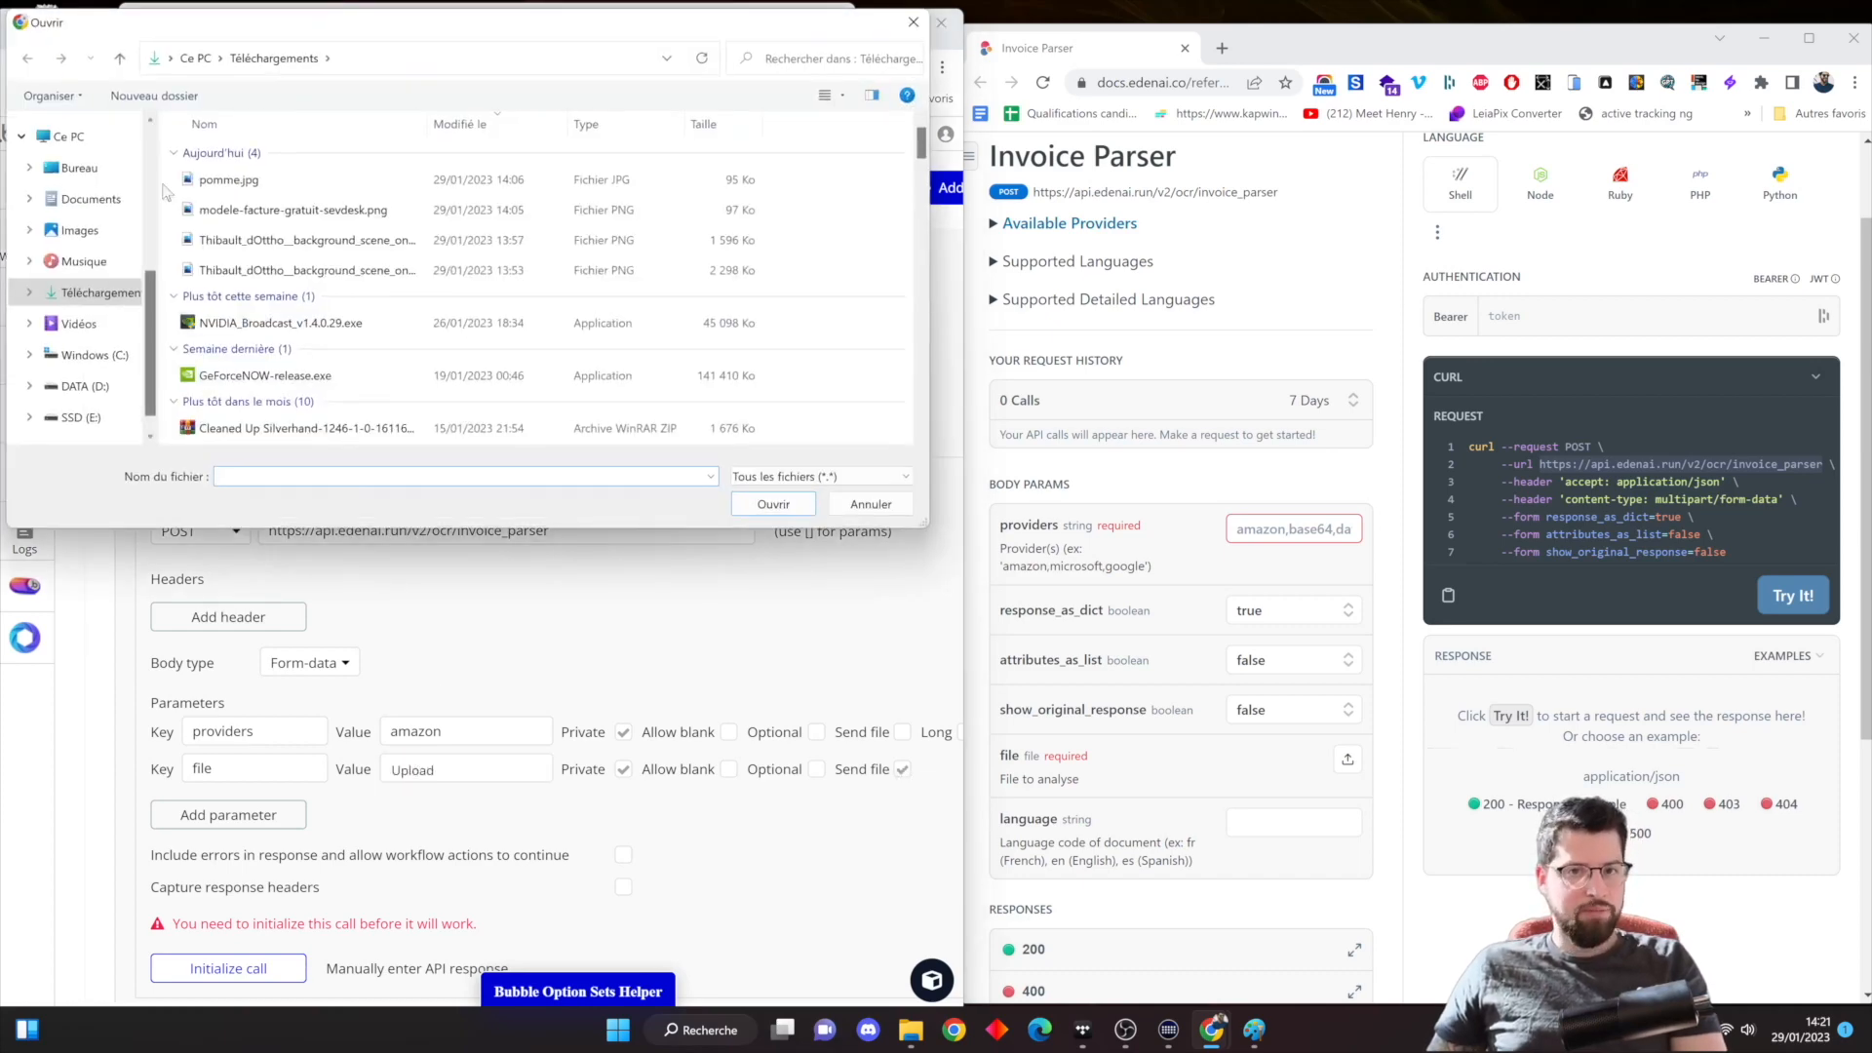
left_click(272, 217)
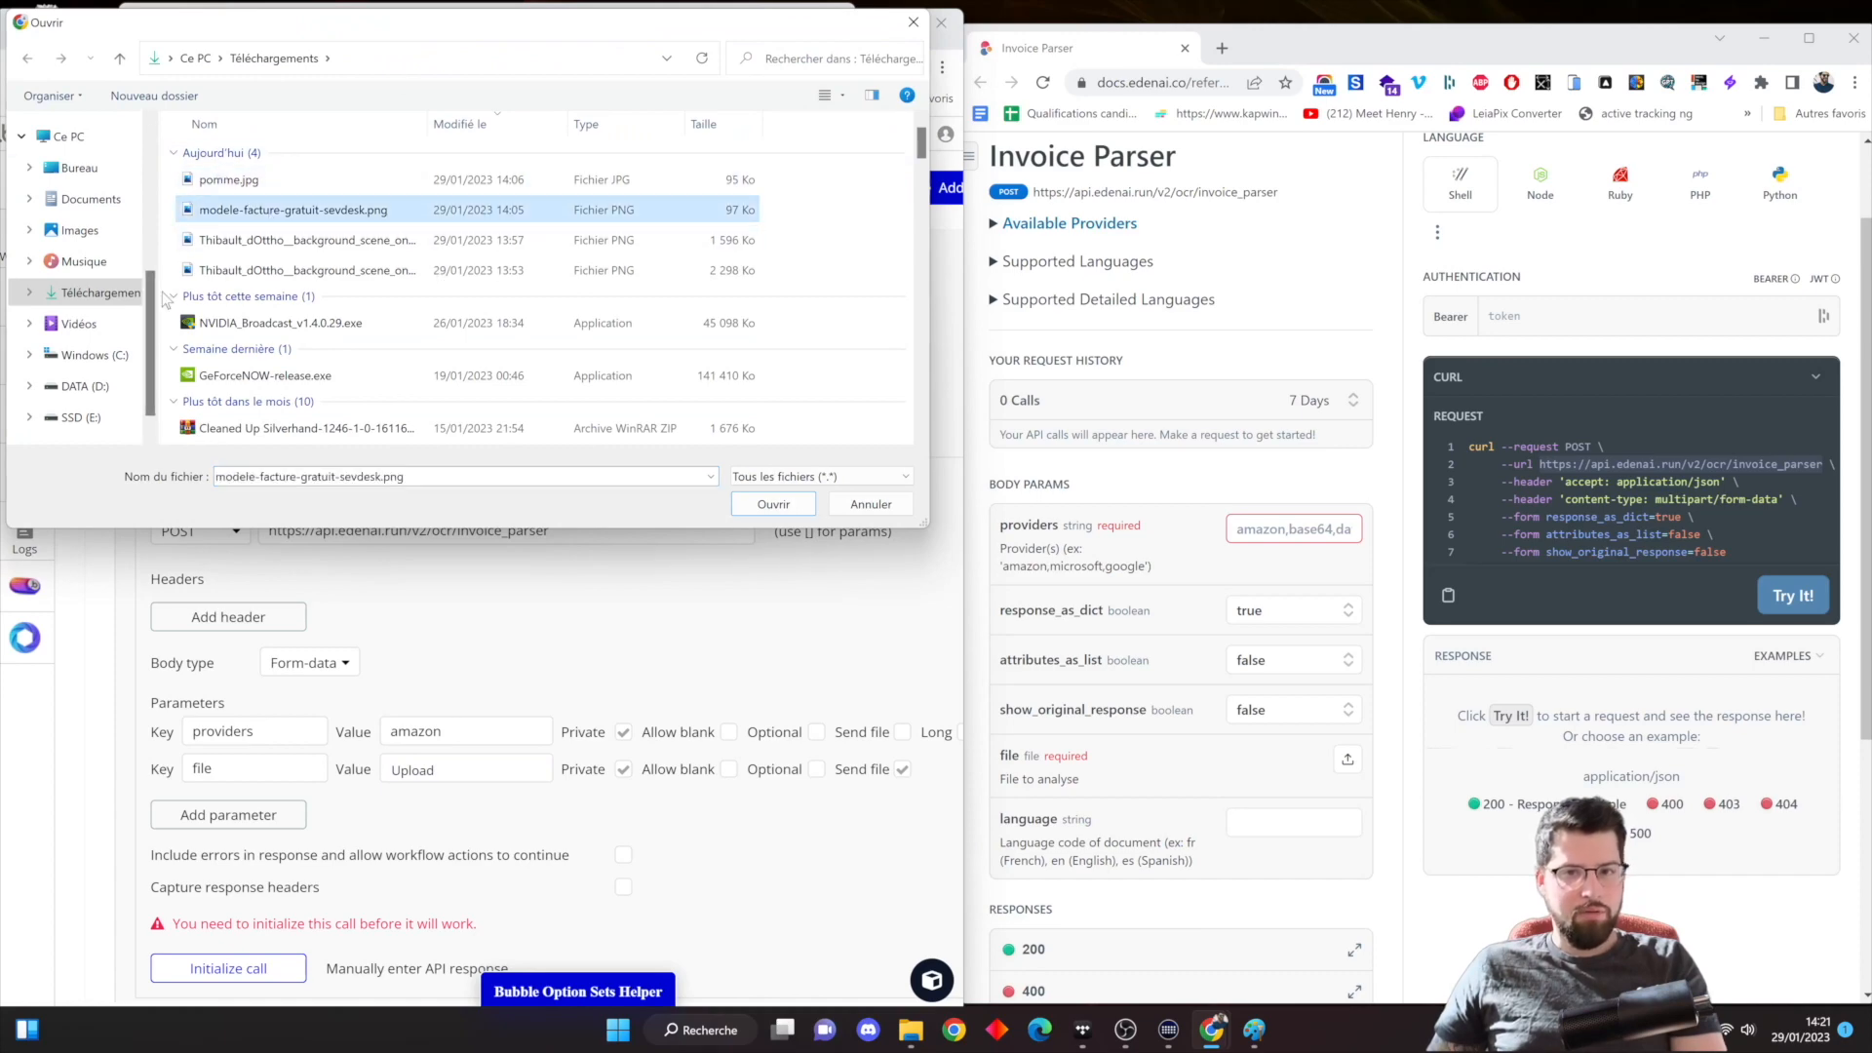
left_click(774, 504)
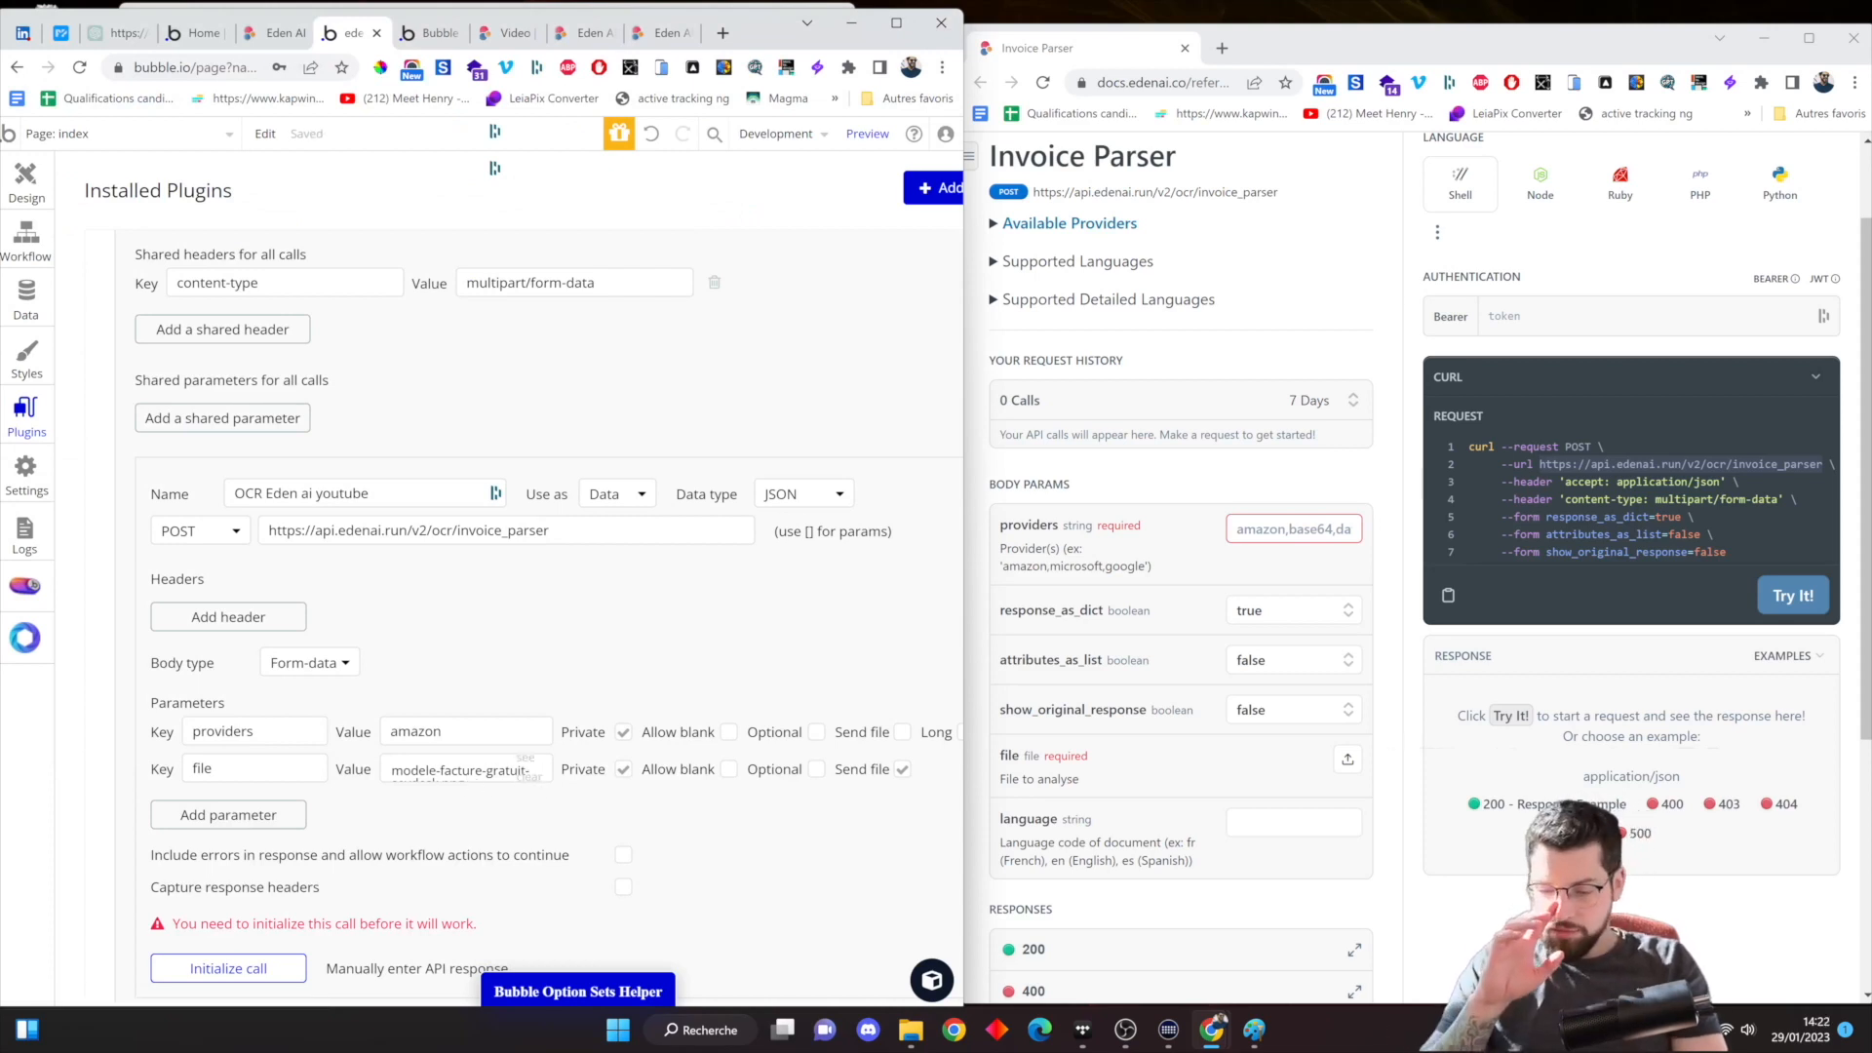
left_click(623, 769)
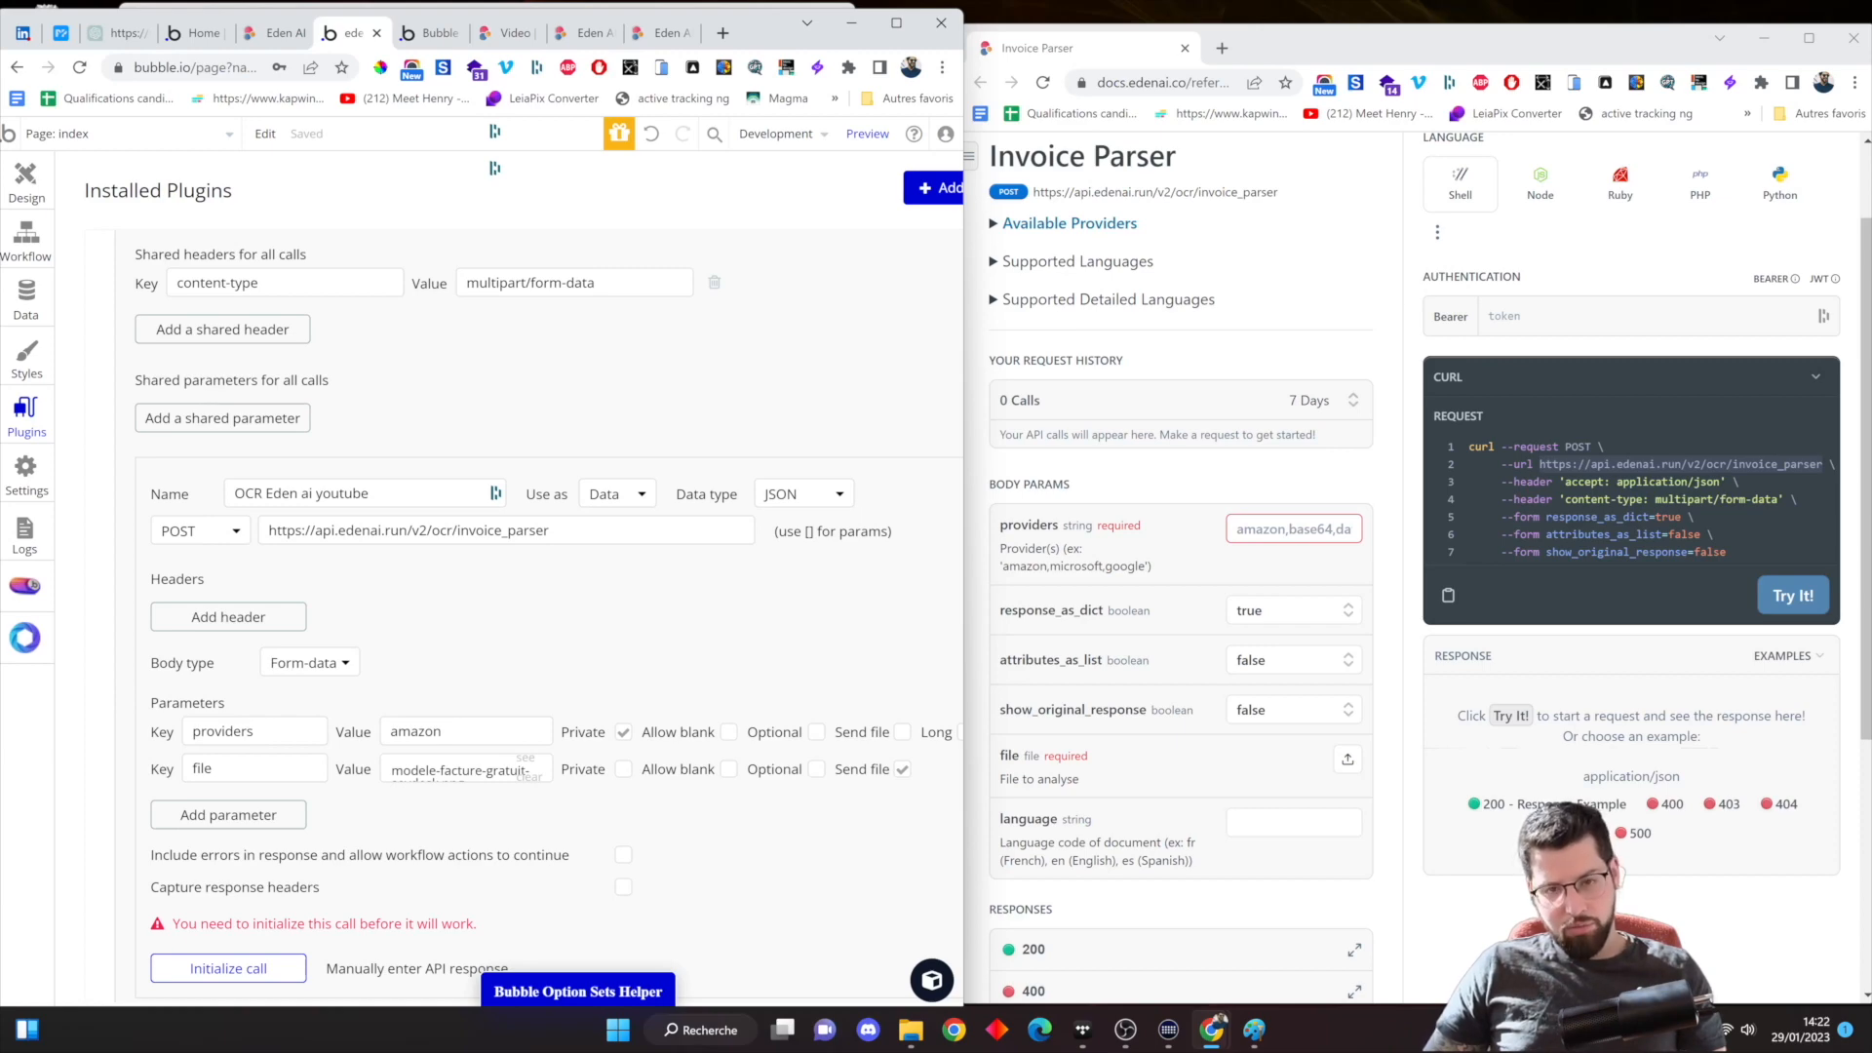
Initialize the OCR Eden ai youtube call and check the raw data it returns
scroll(228, 780, "down", 2)
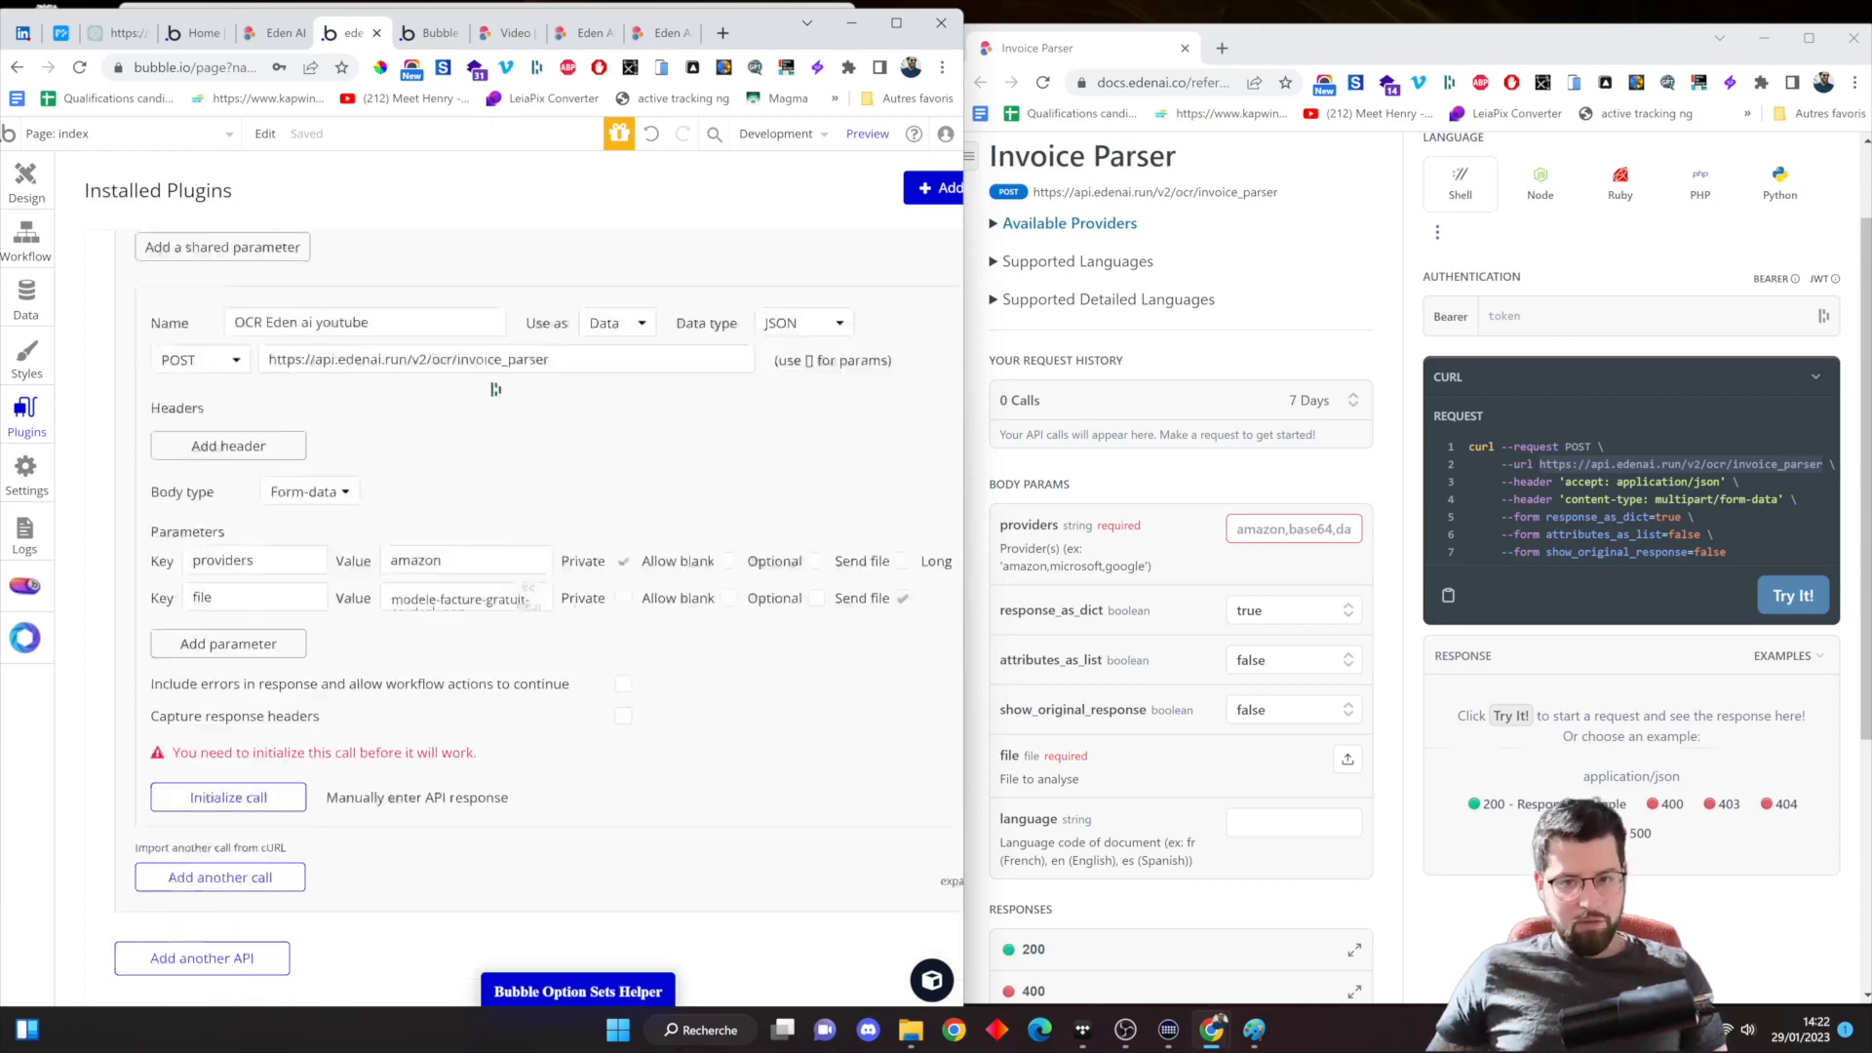
left_click(228, 774)
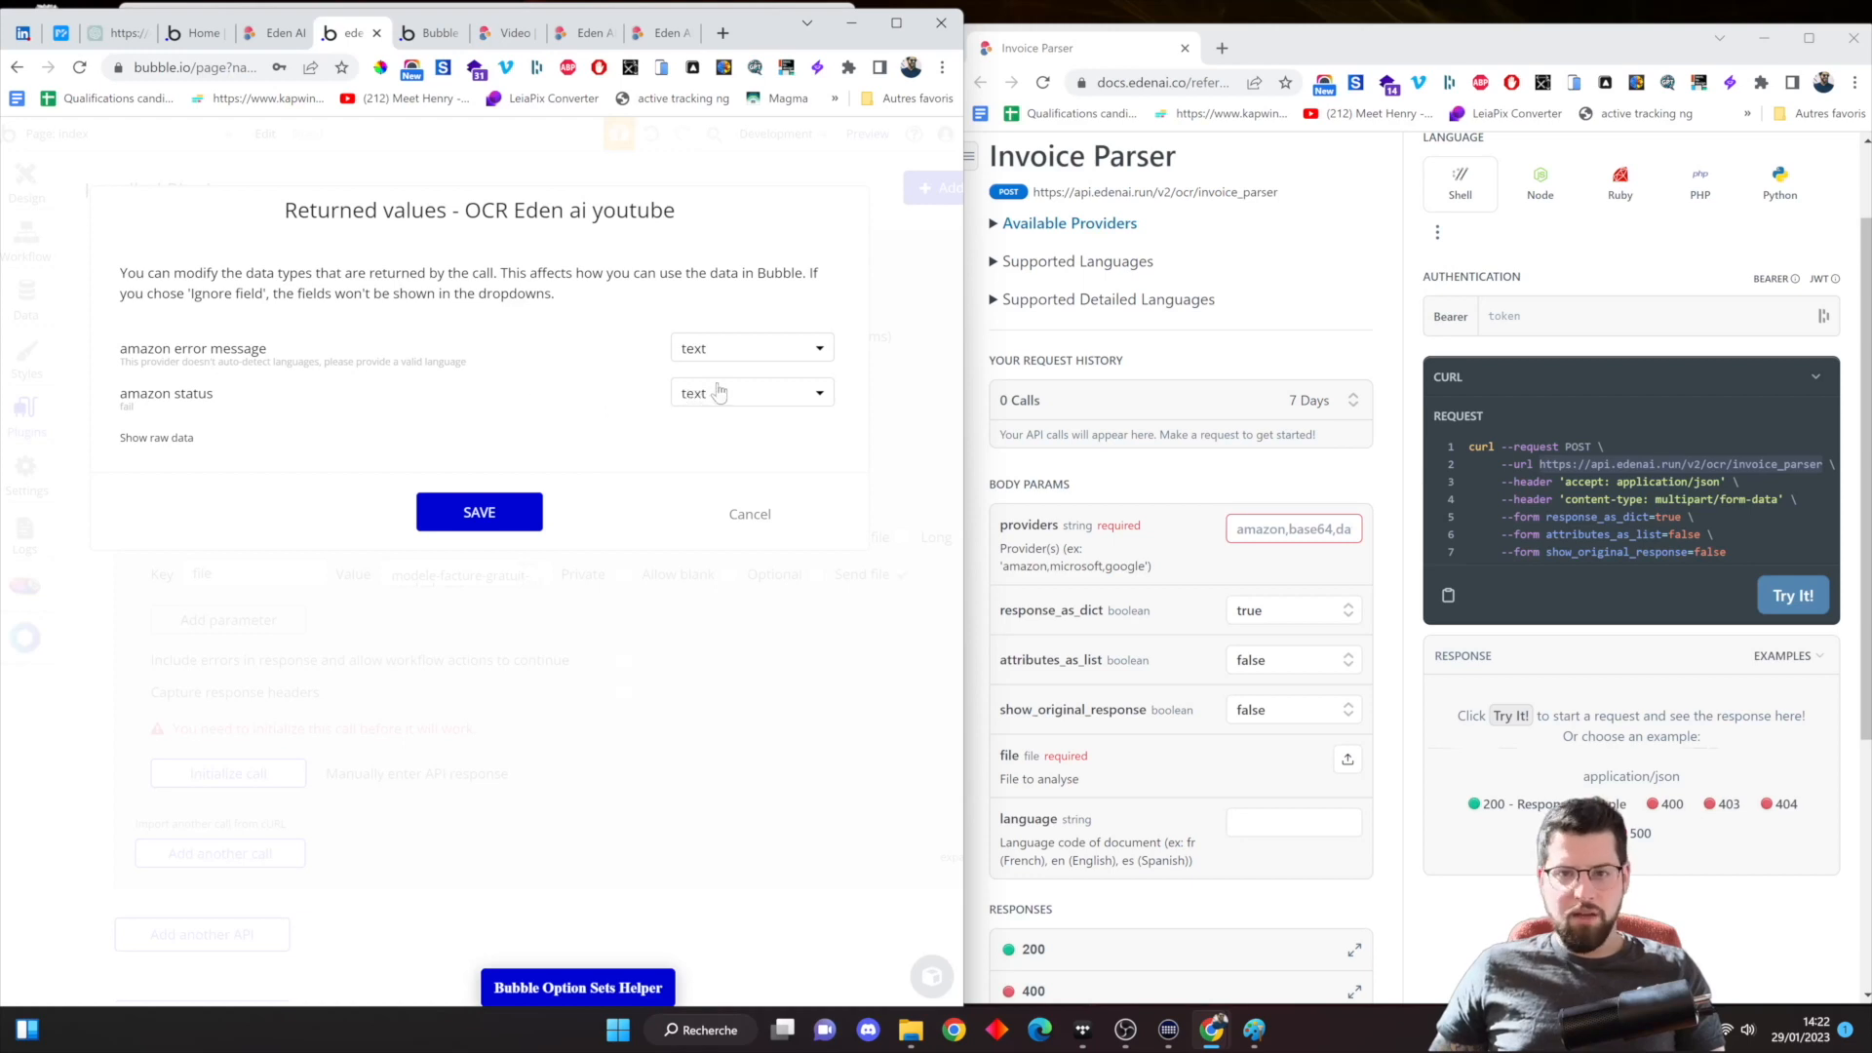
left_click(188, 443)
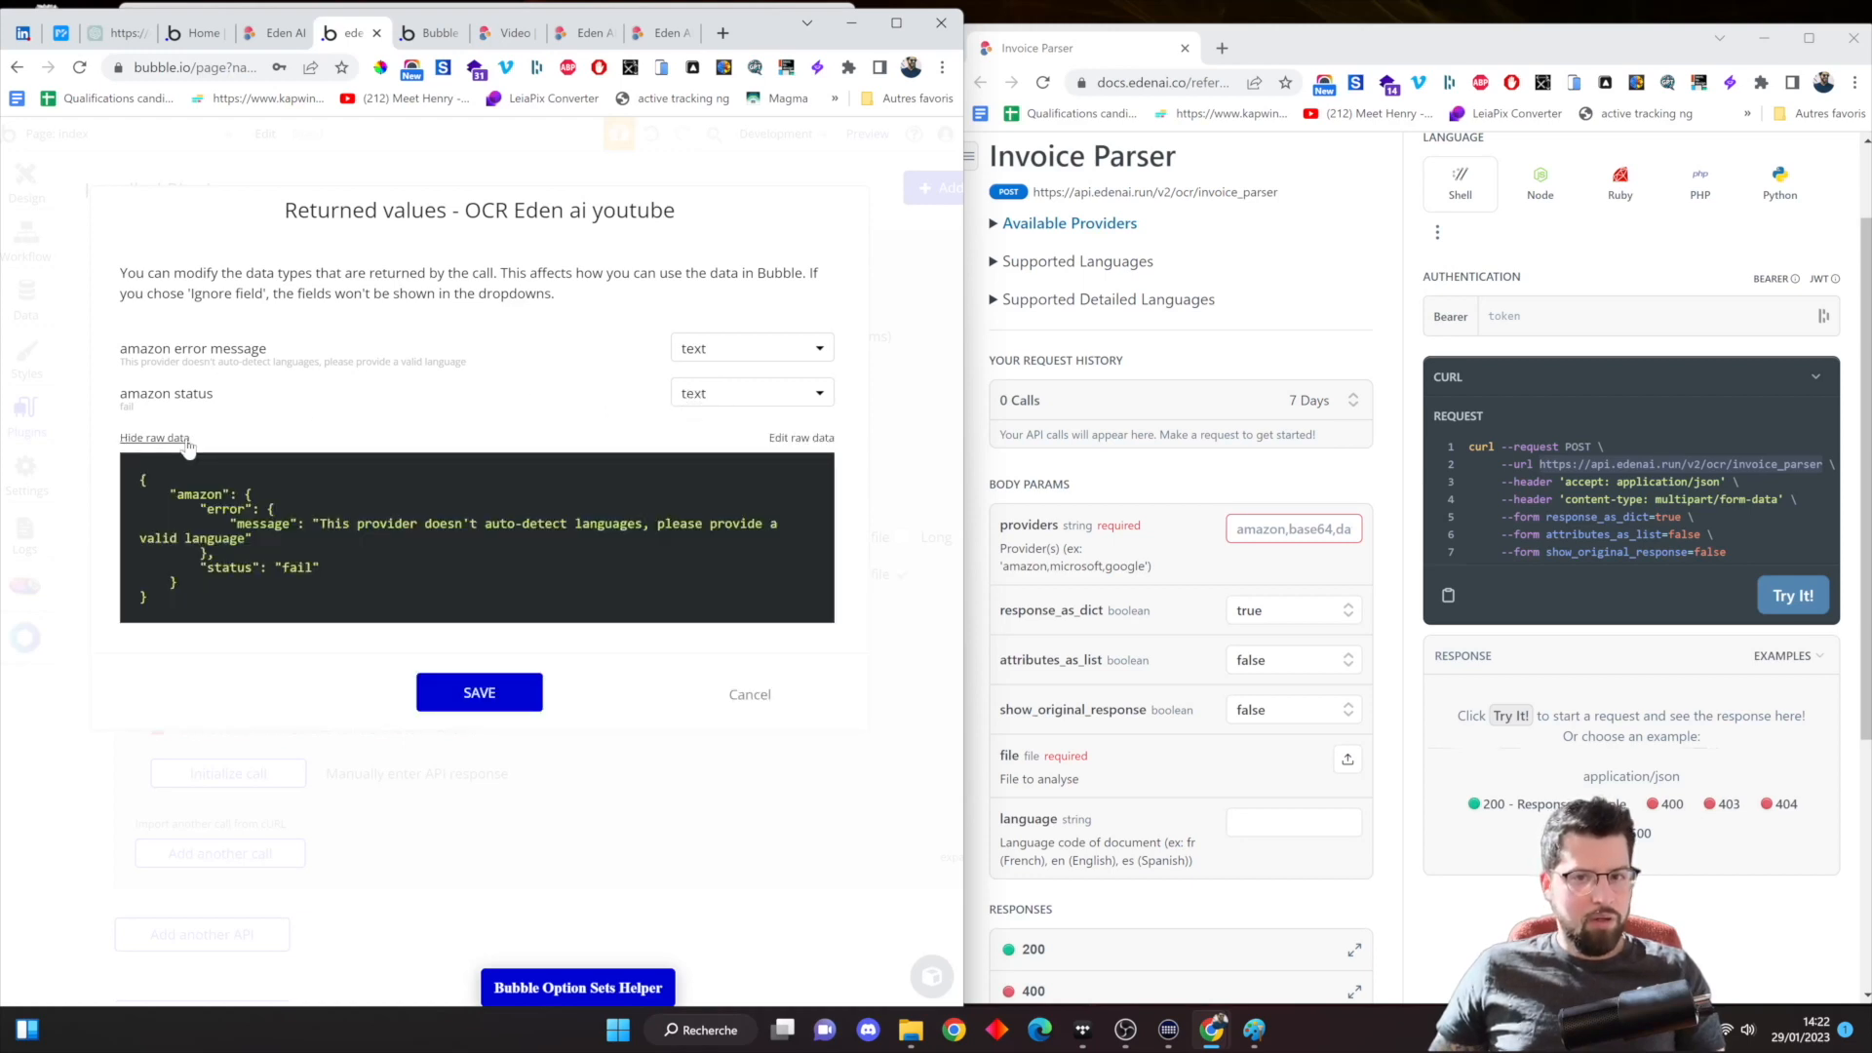
left_click(187, 440)
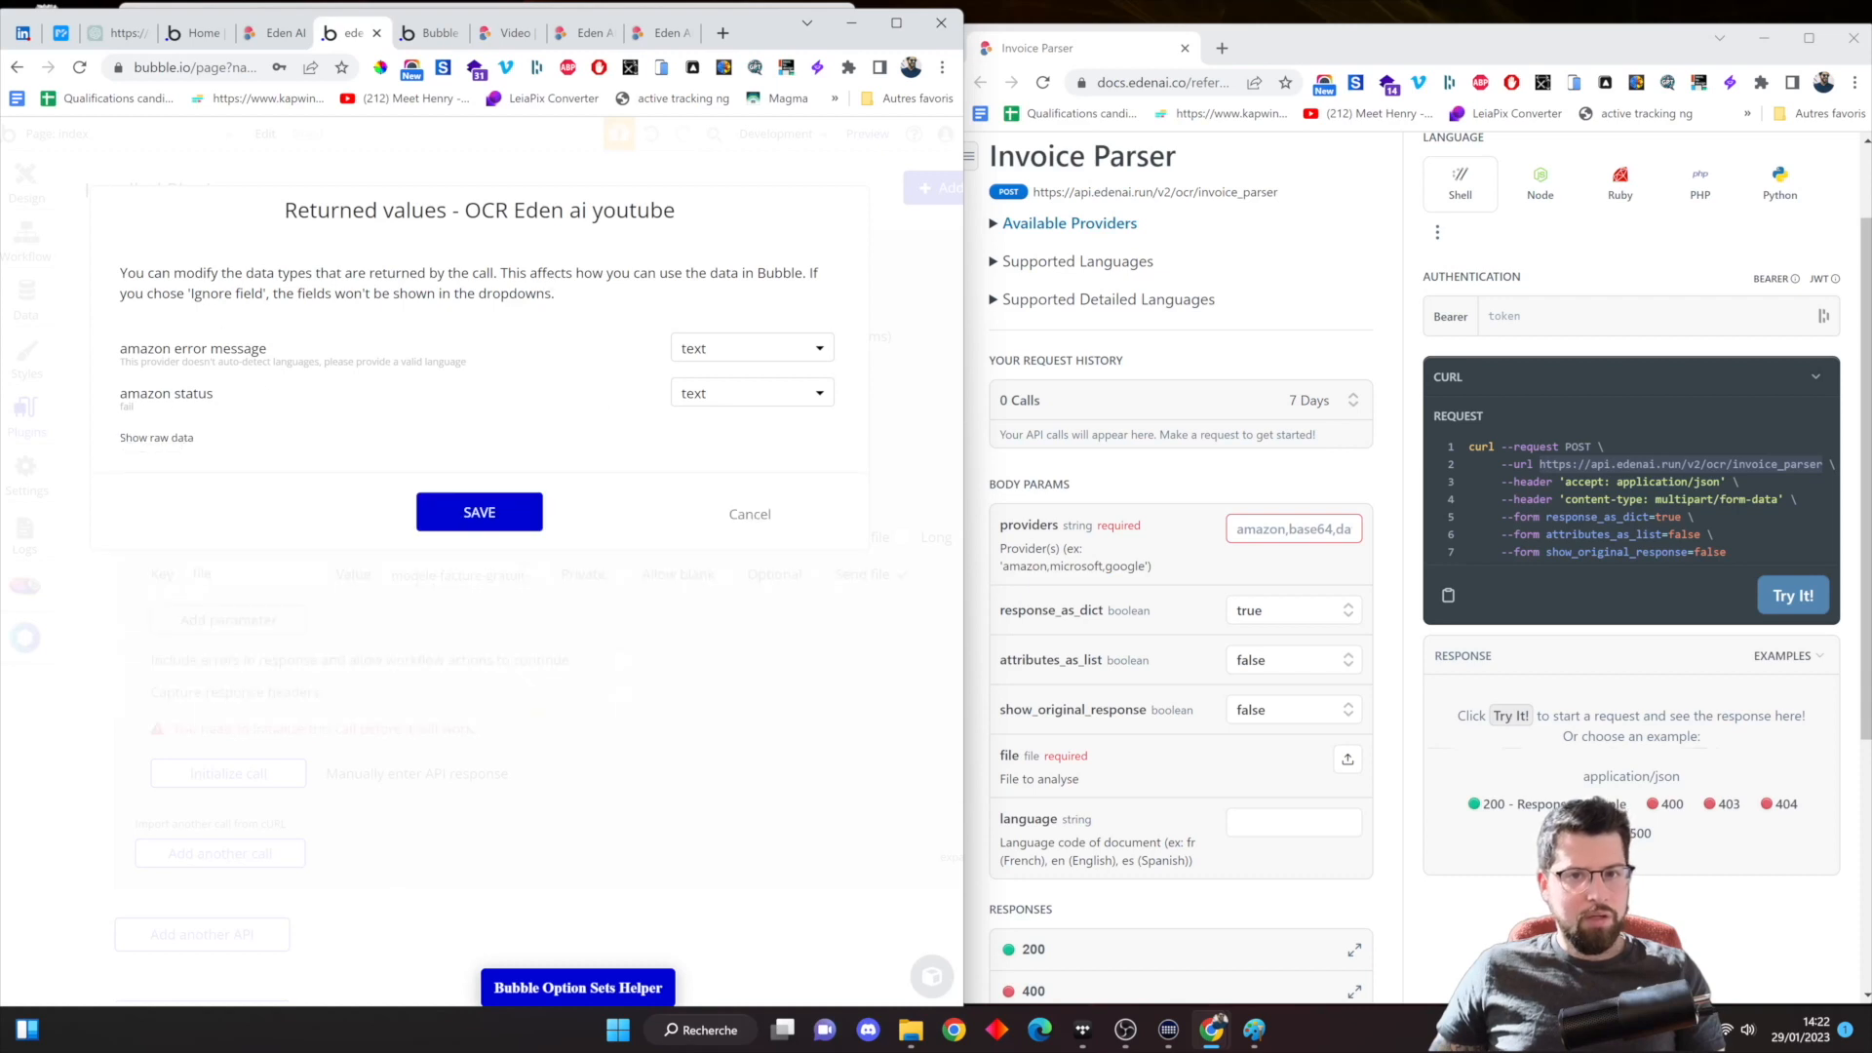
Fill in the Invoice Parser reference's test request with "amazon" as providers and modele-facture-gratuit-sevdesk.png as the file
left_click(1734, 482)
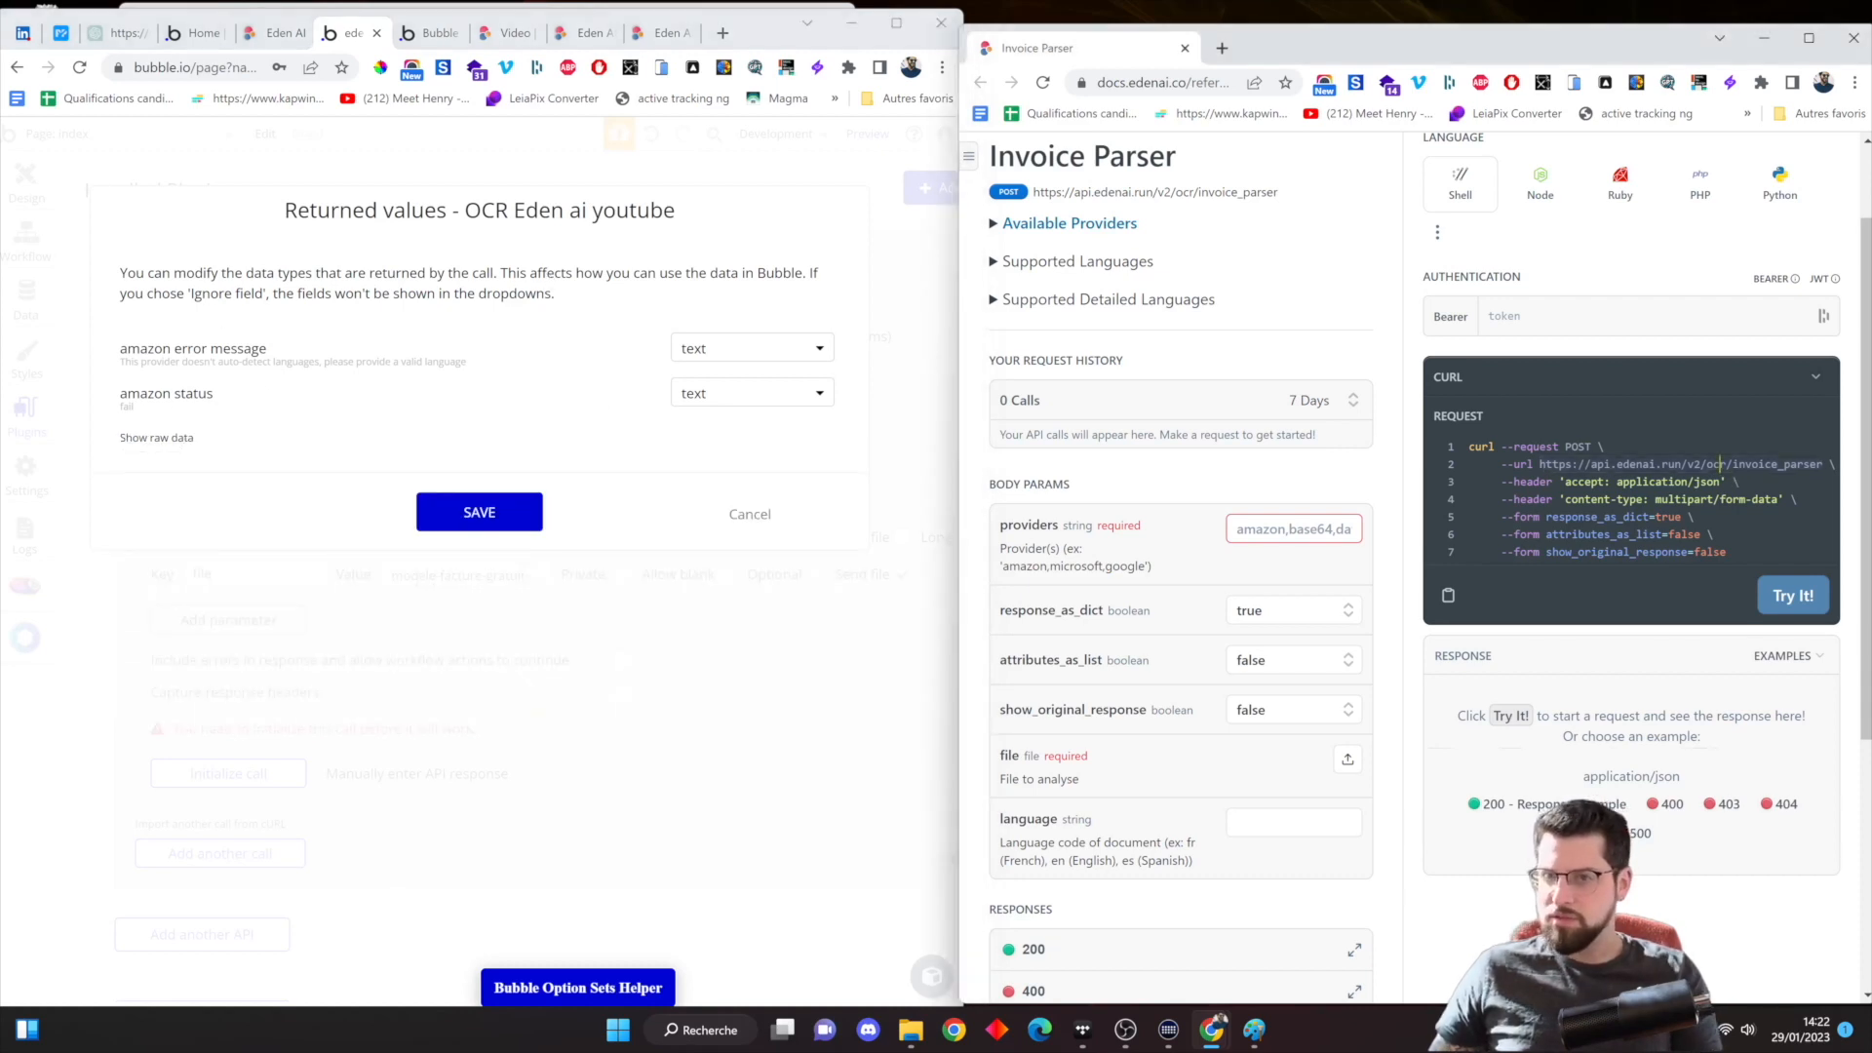
scroll(1503, 492, "down", 4)
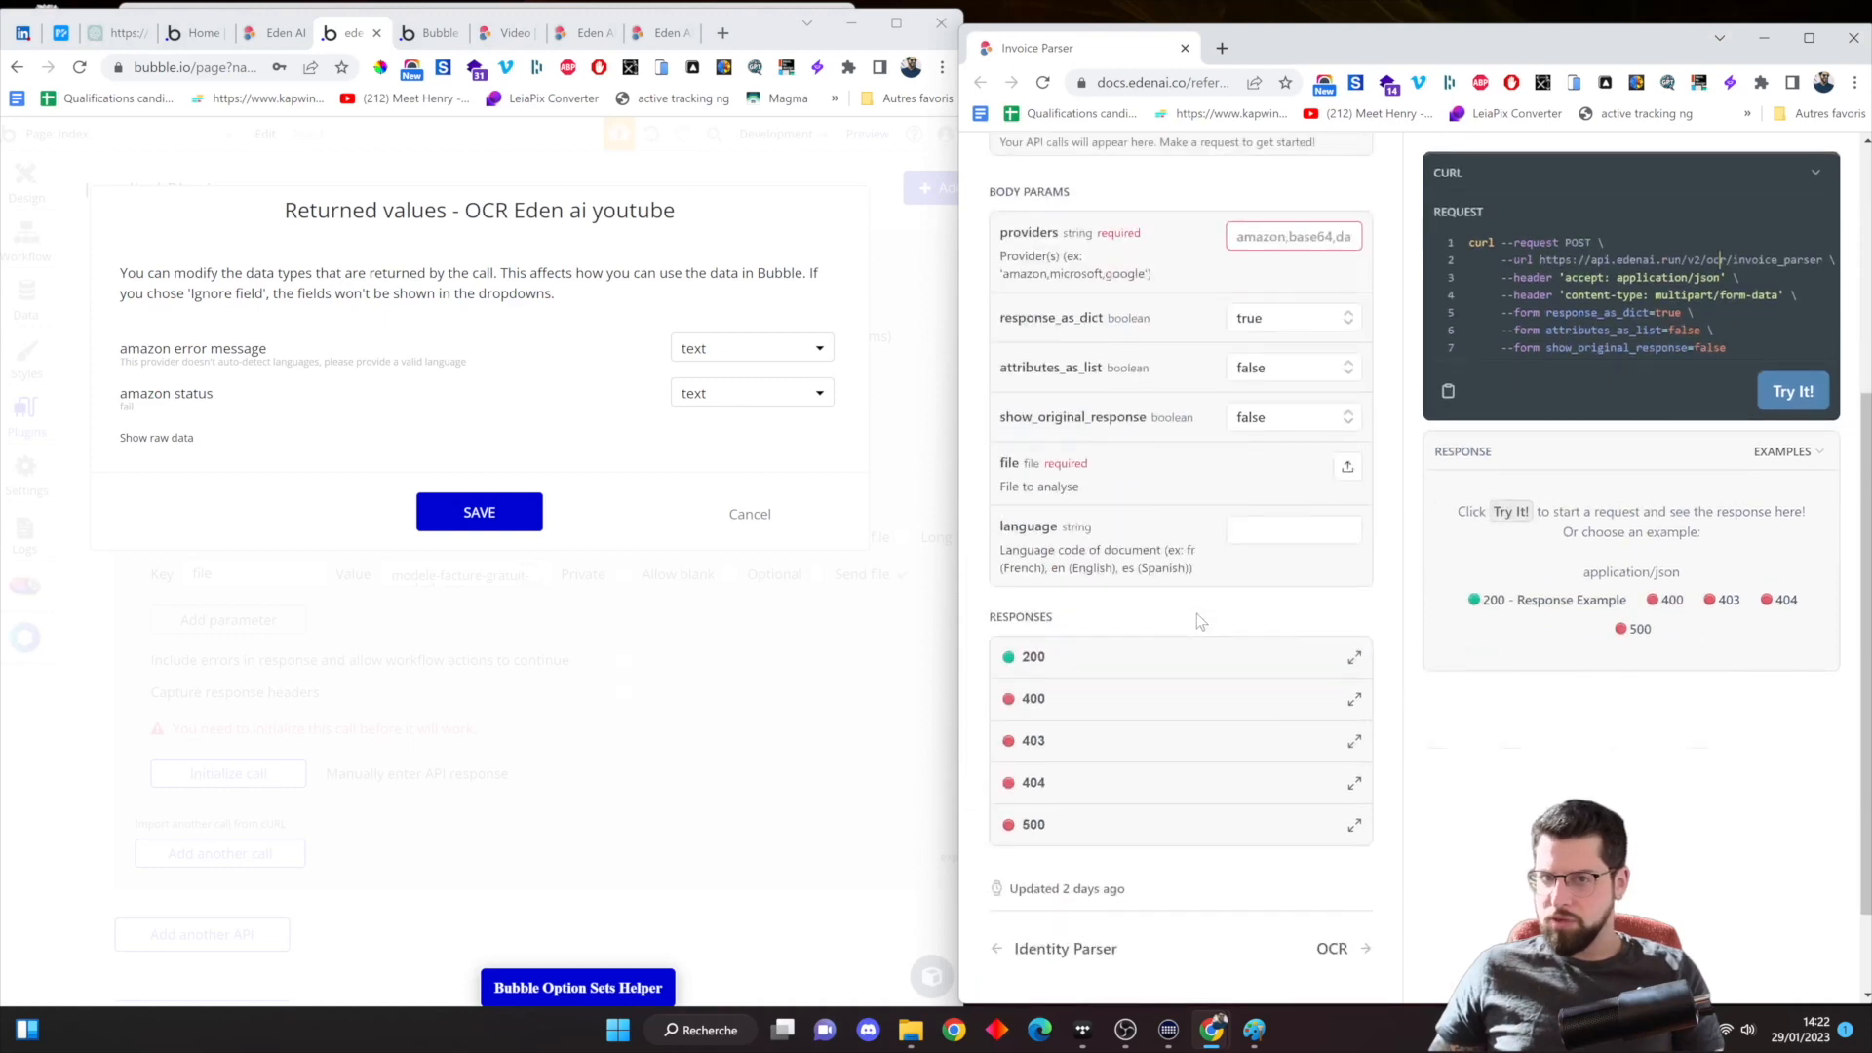
scroll(1263, 658, "up", 2)
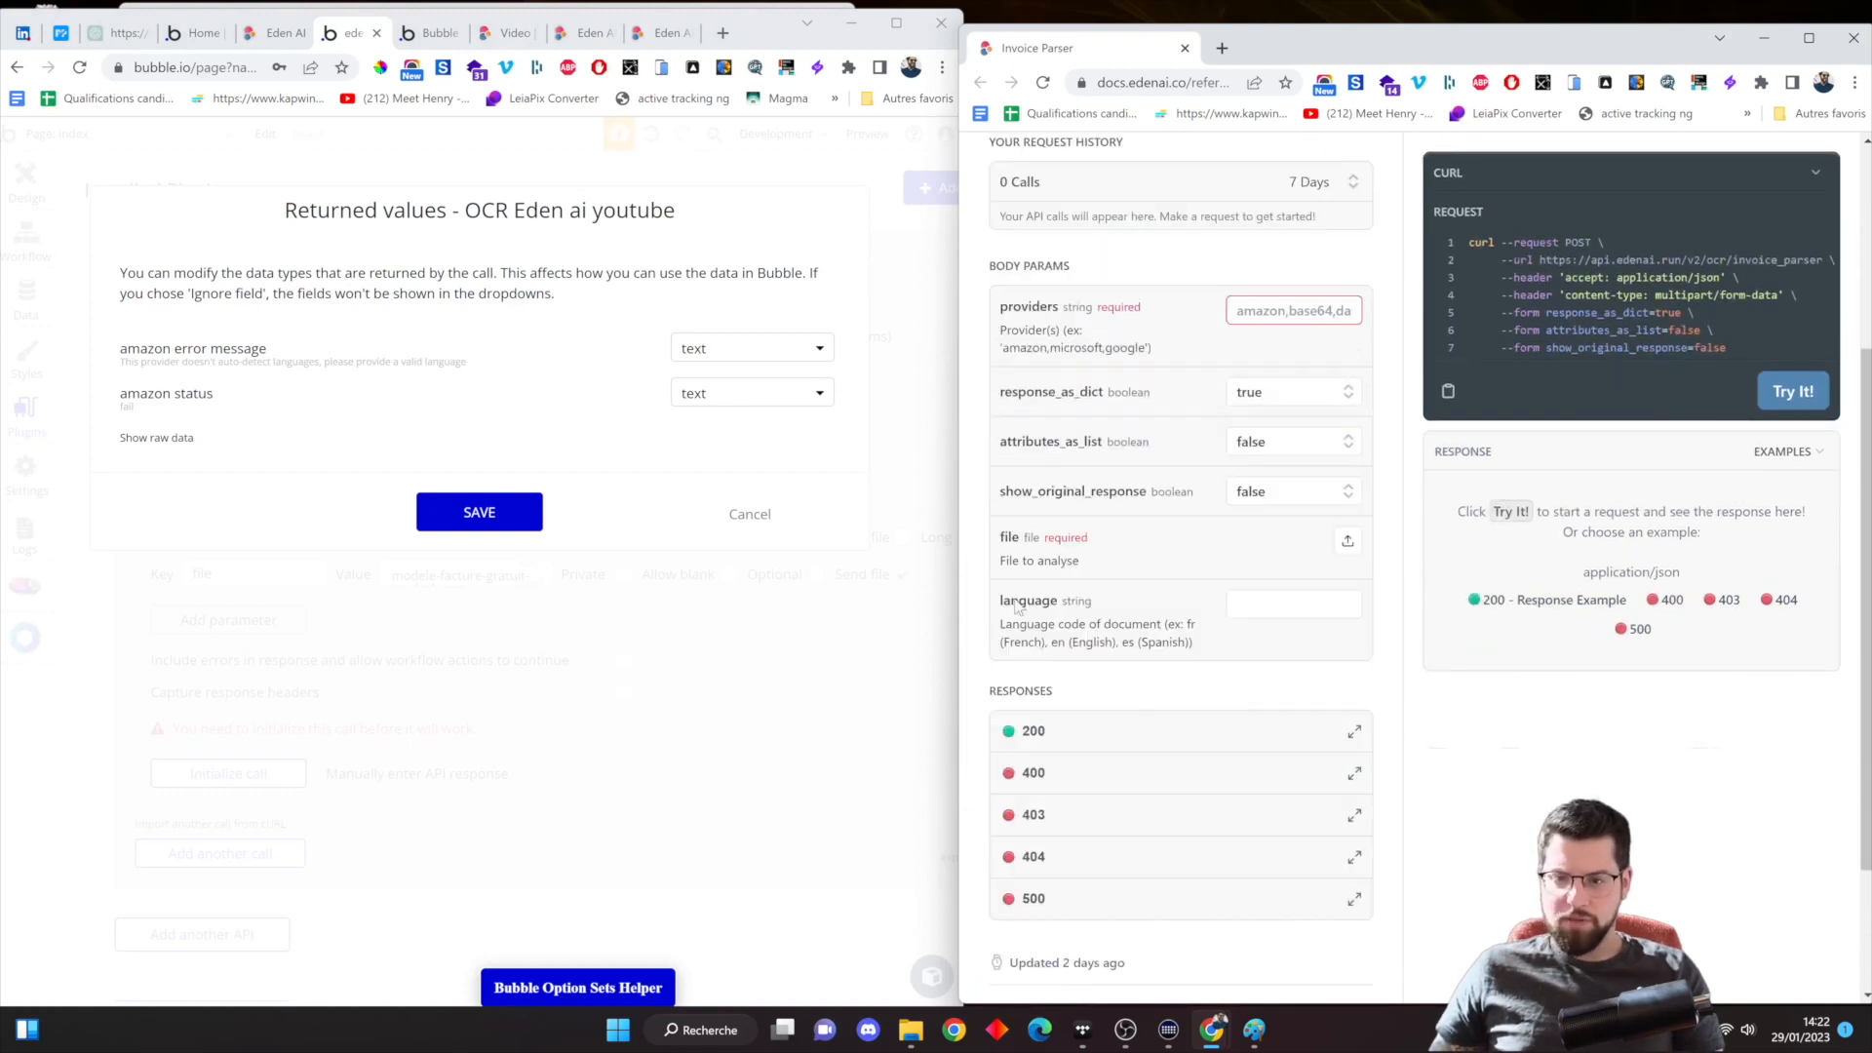
left_click(1294, 310)
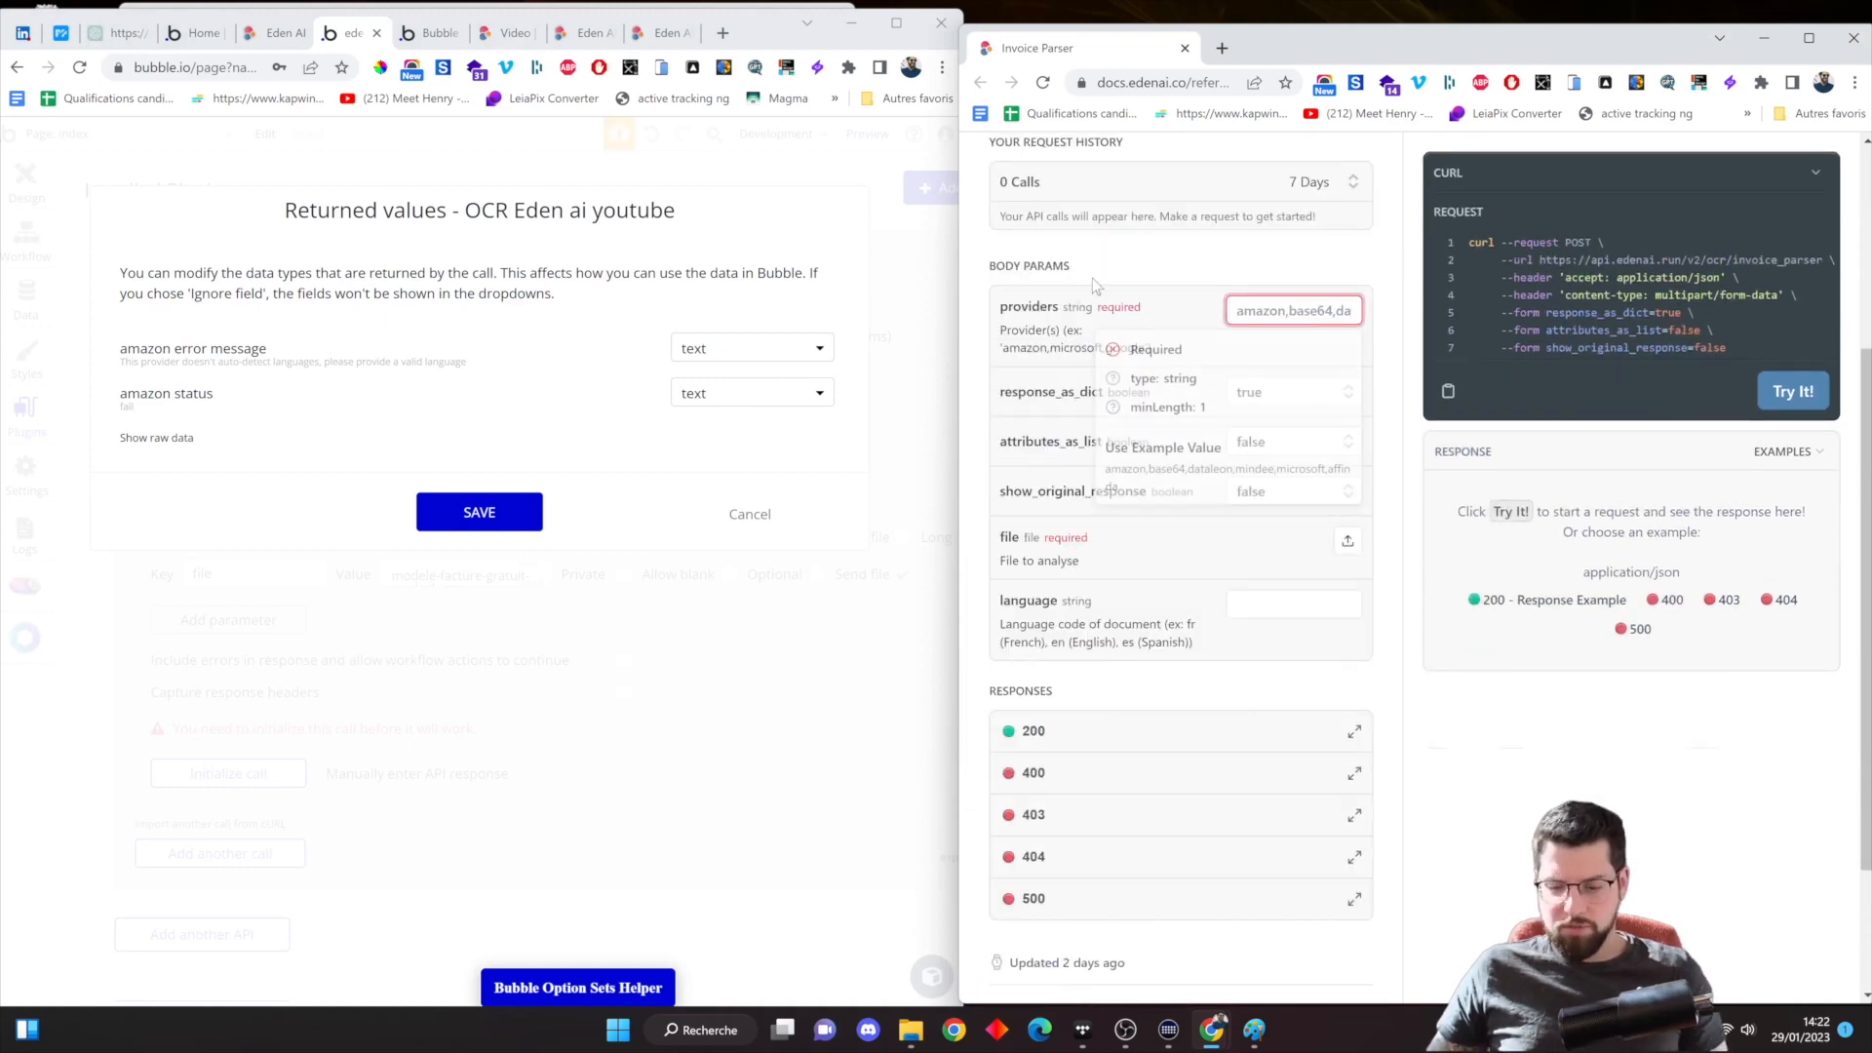
type("amazon")
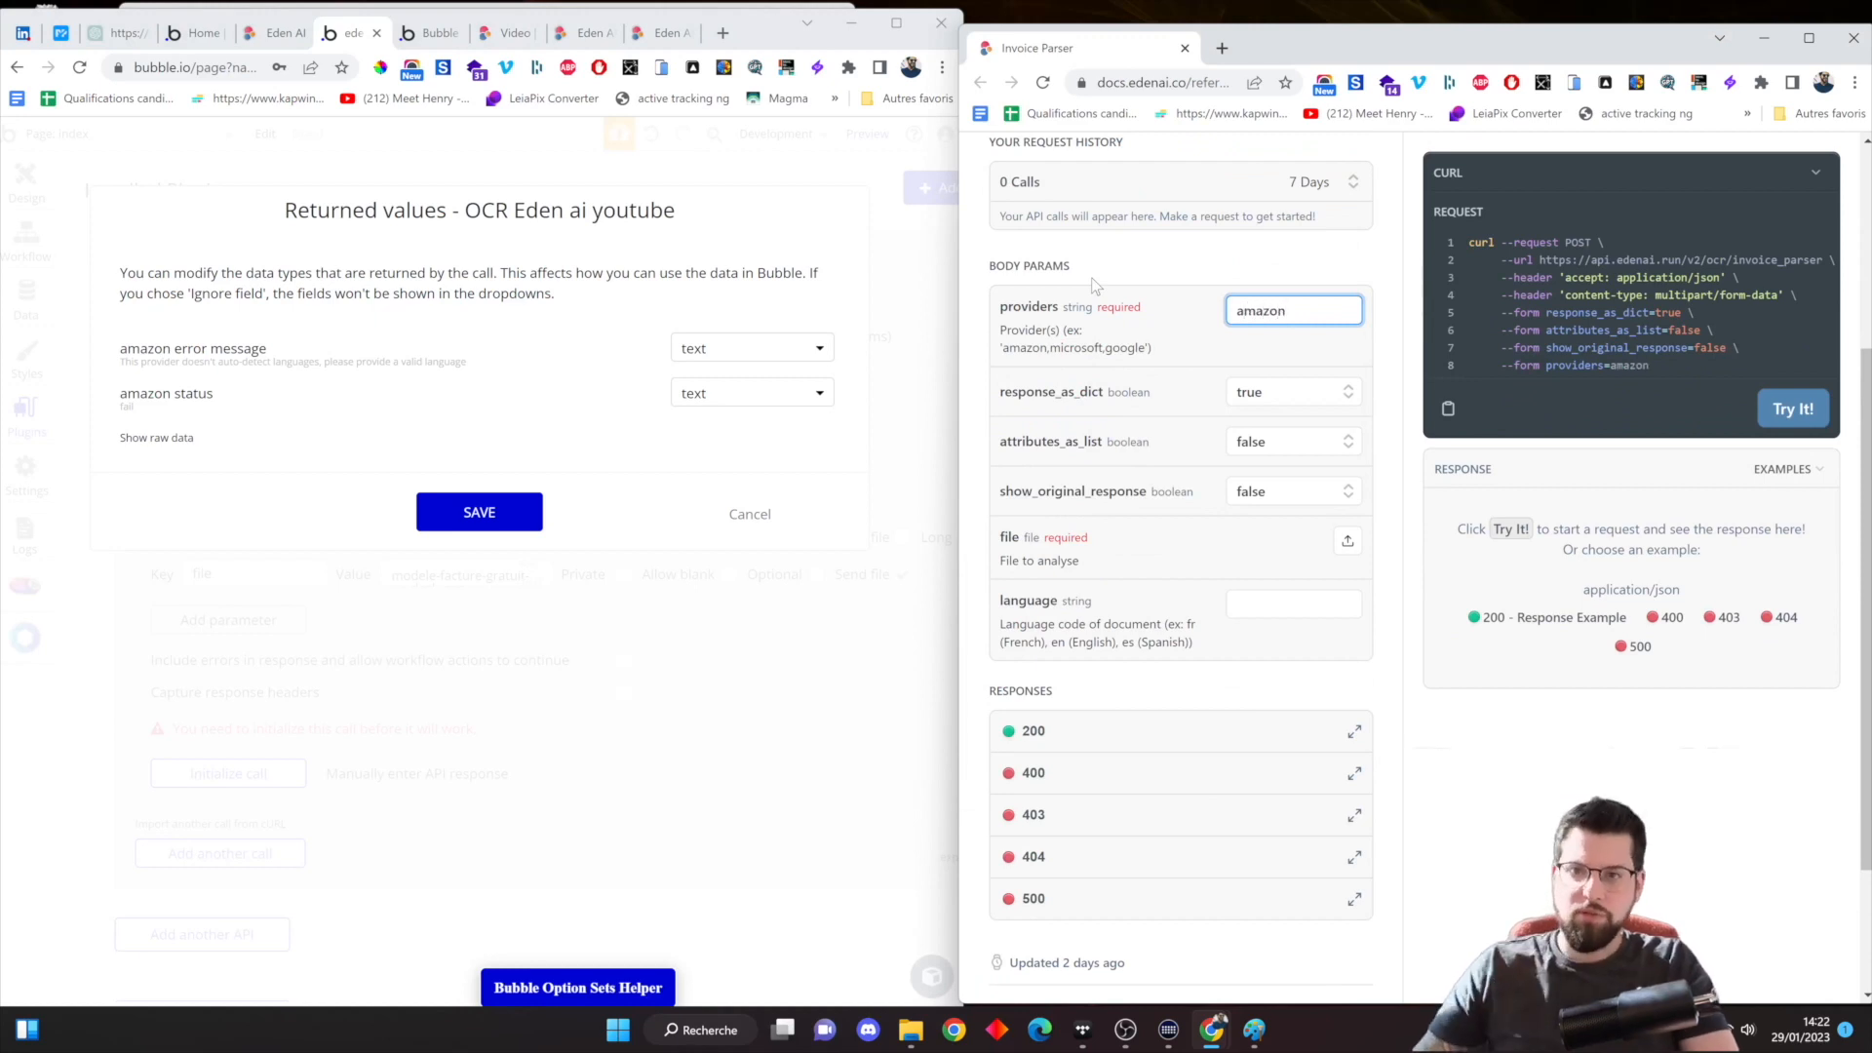
left_click(1348, 541)
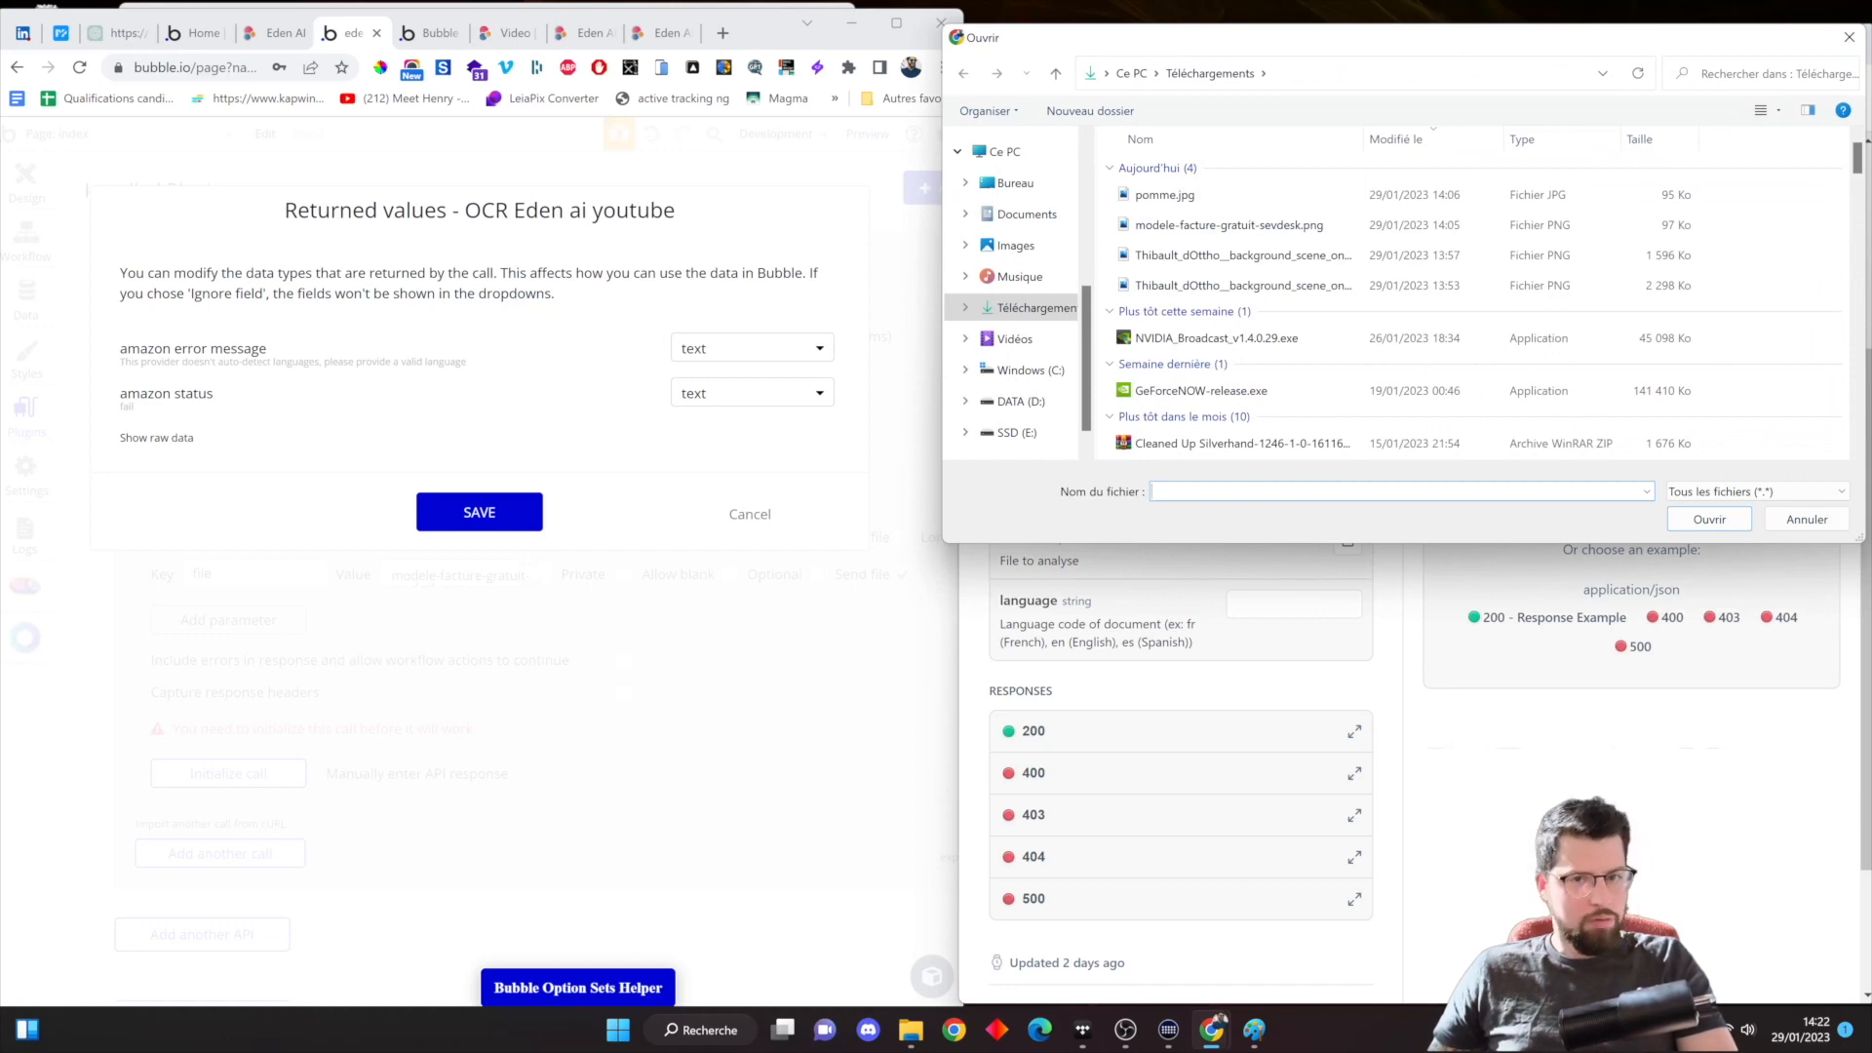
left_click(1395, 226)
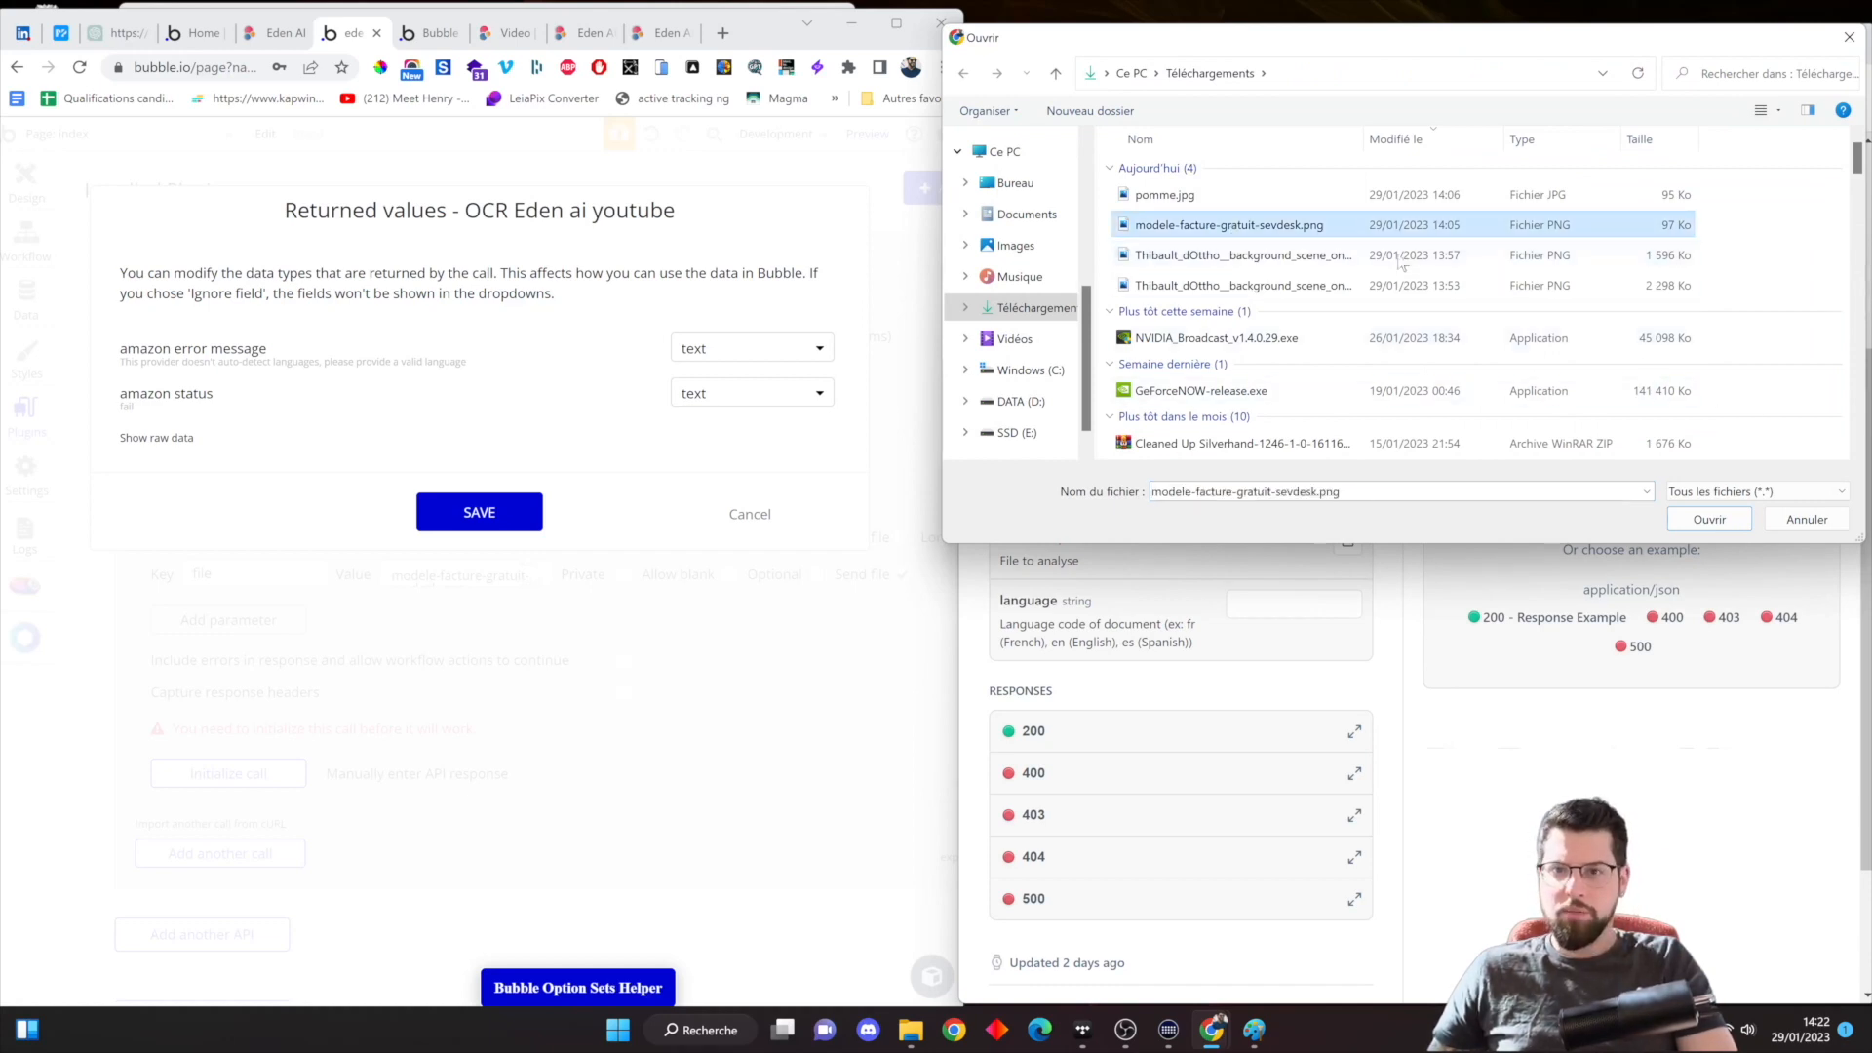
left_click(1709, 519)
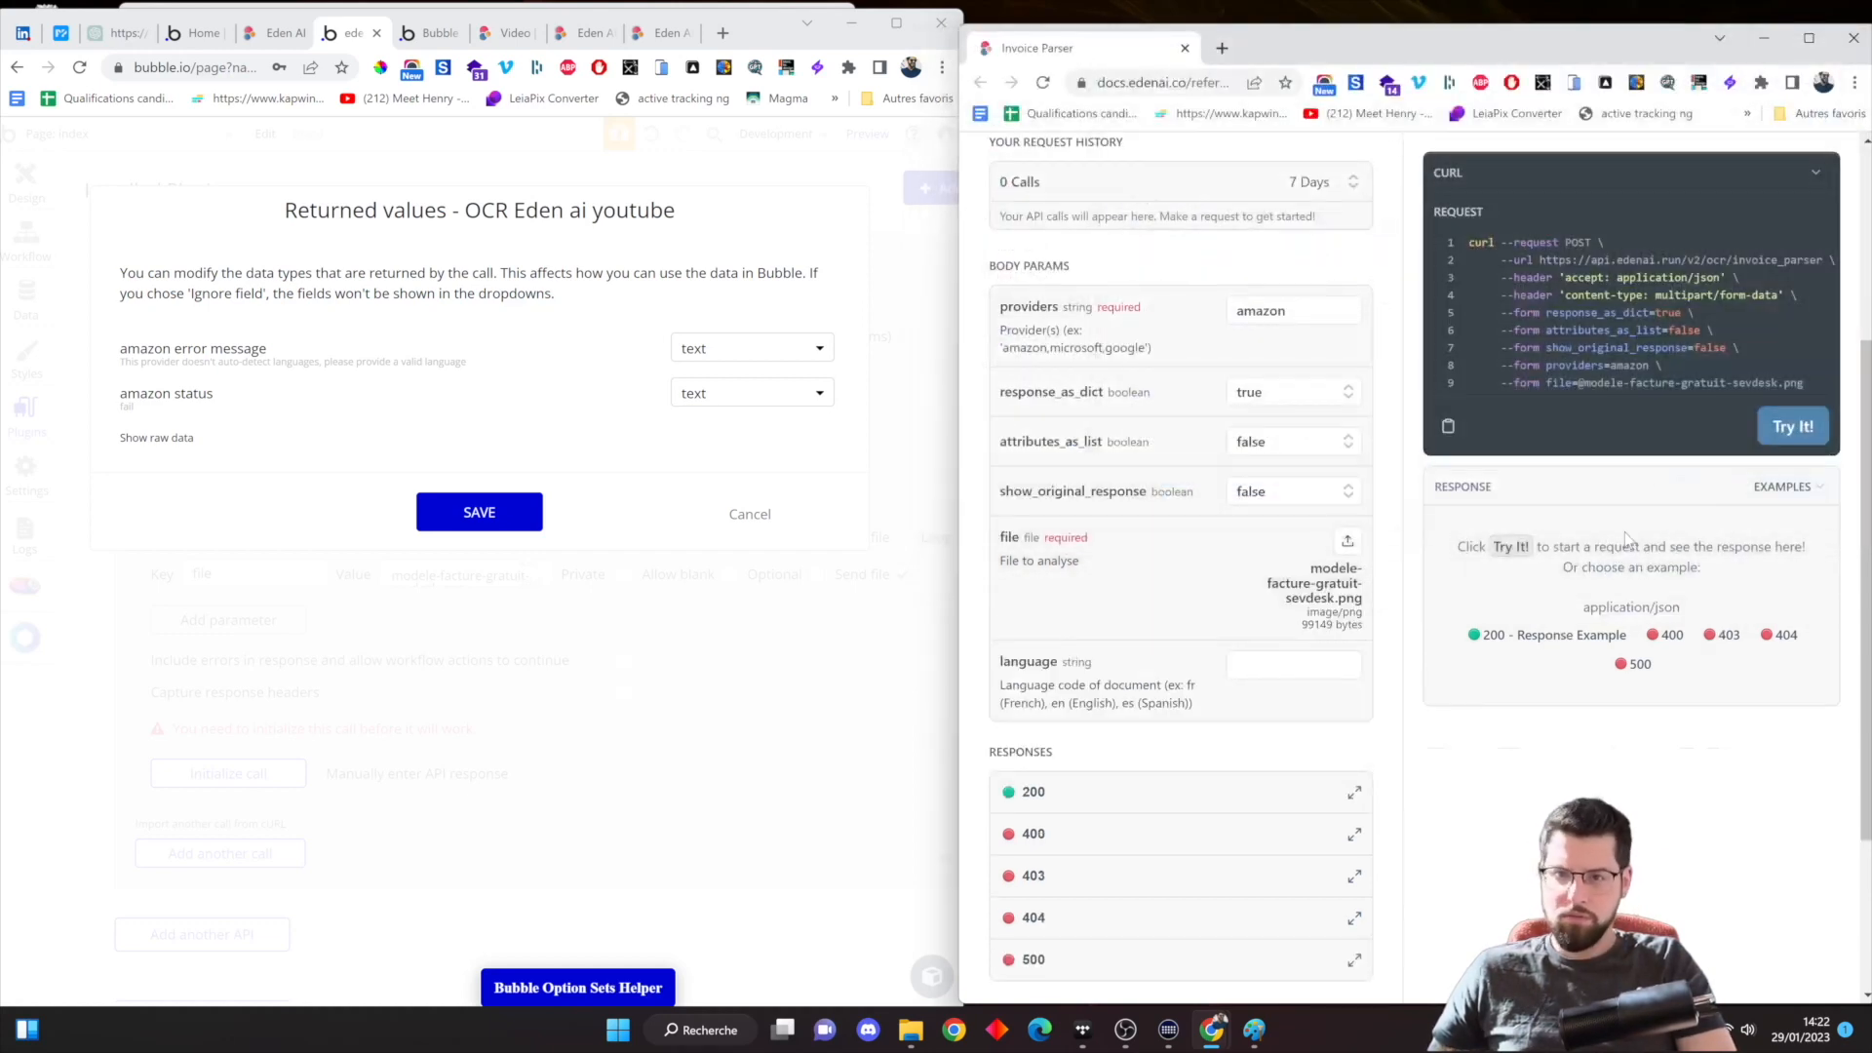
Send the reference's test request and review its response alongside the body parameters
left_click(1775, 432)
scroll(1365, 828, "down", 2)
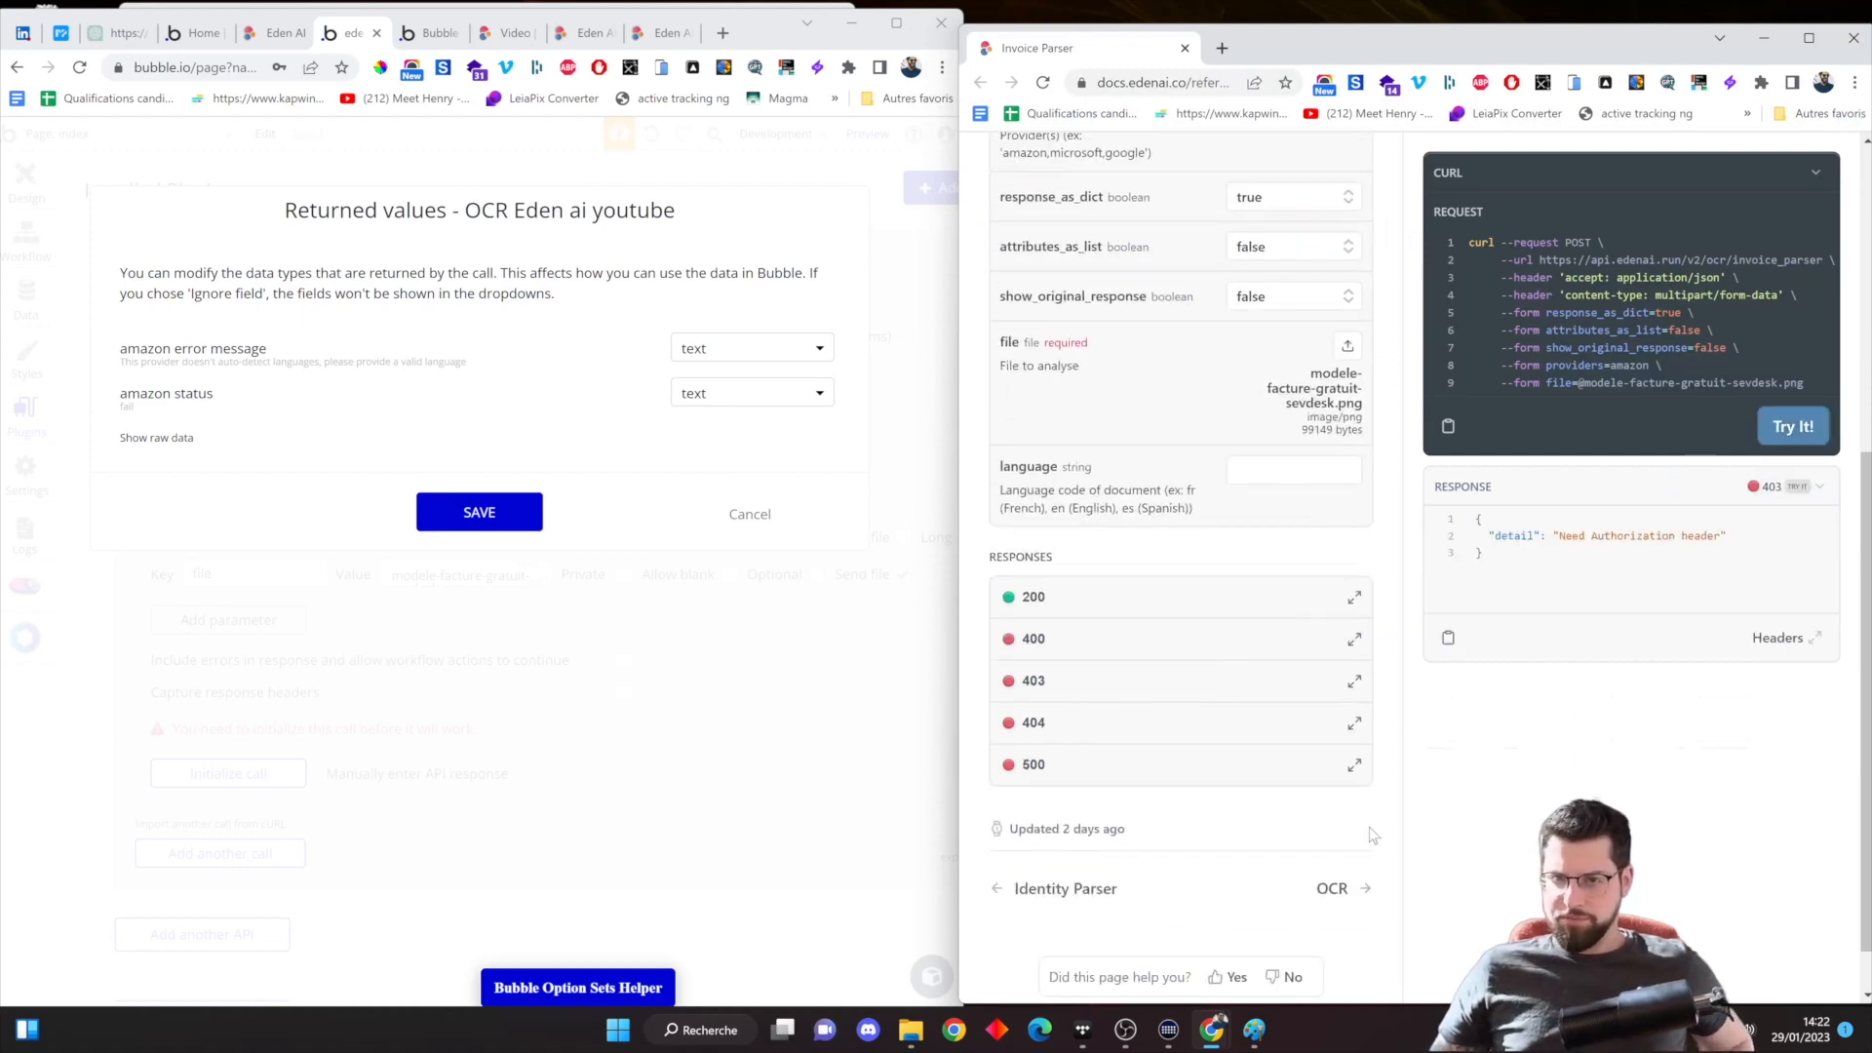
scroll(1616, 582, "up", 2)
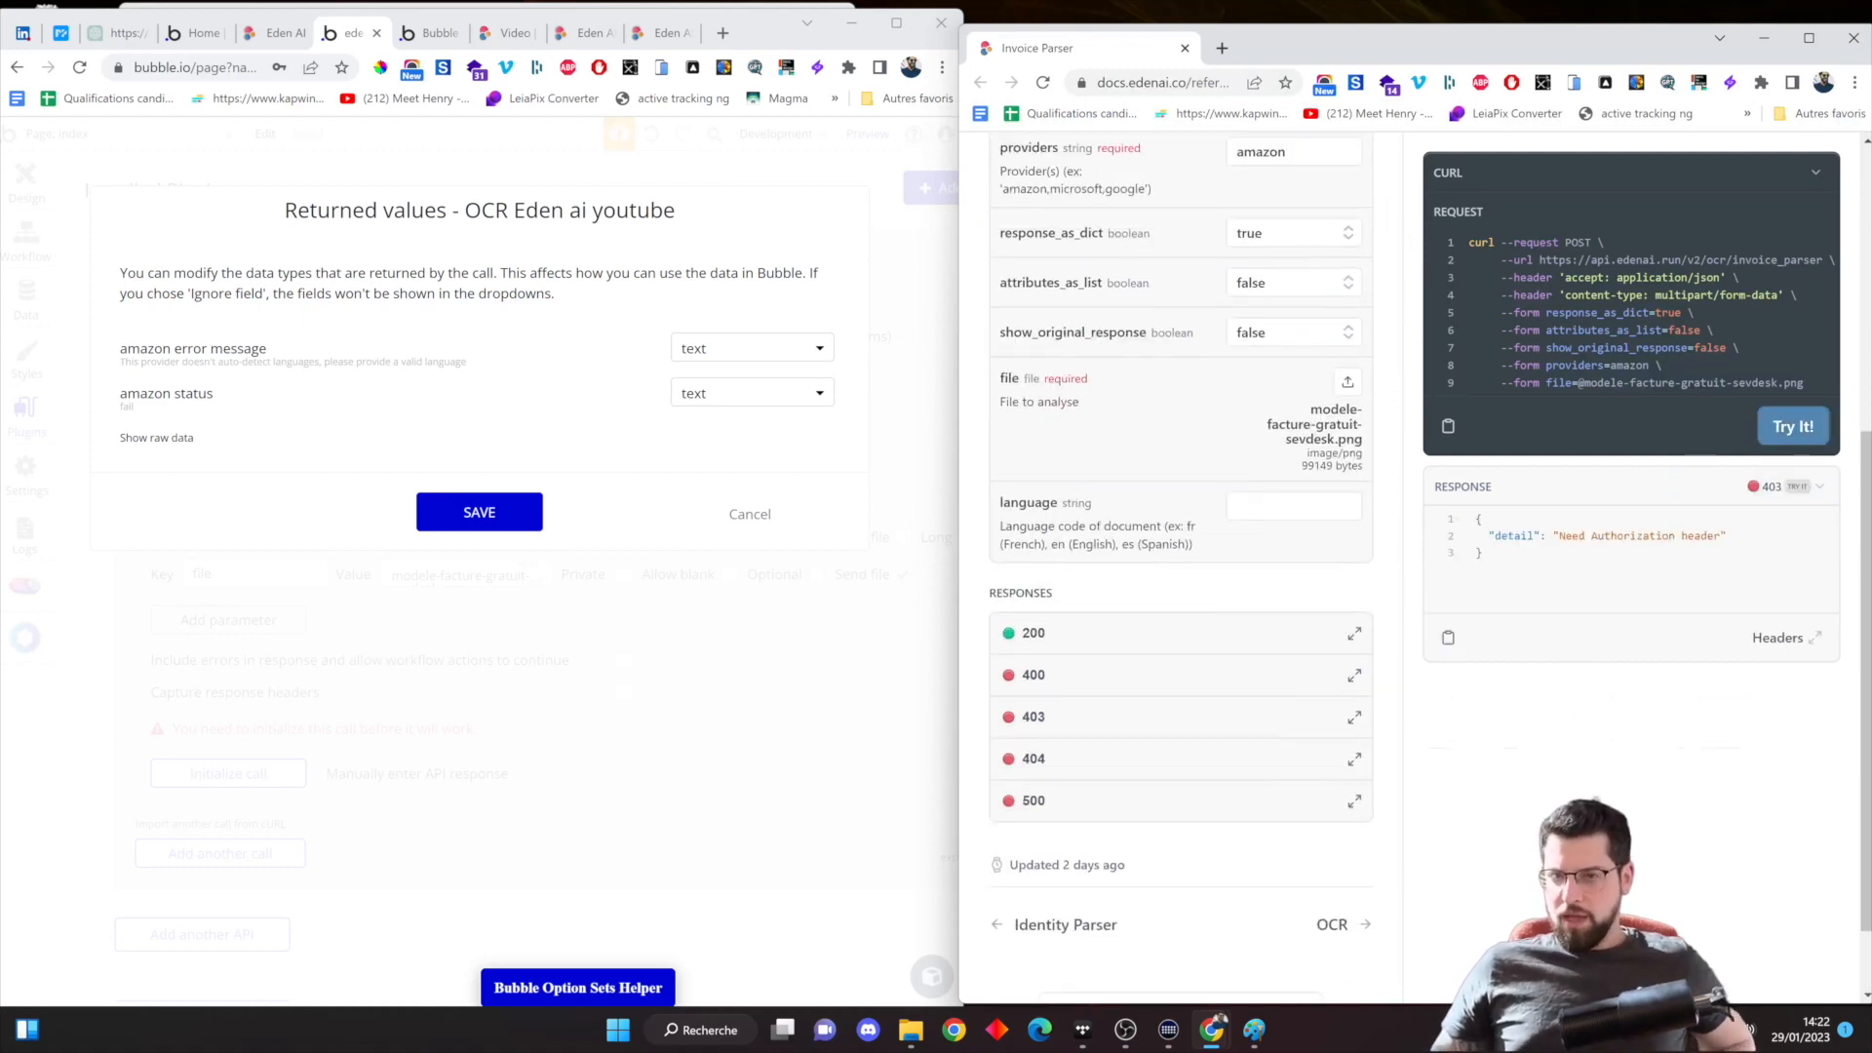
scroll(1423, 585, "up", 3)
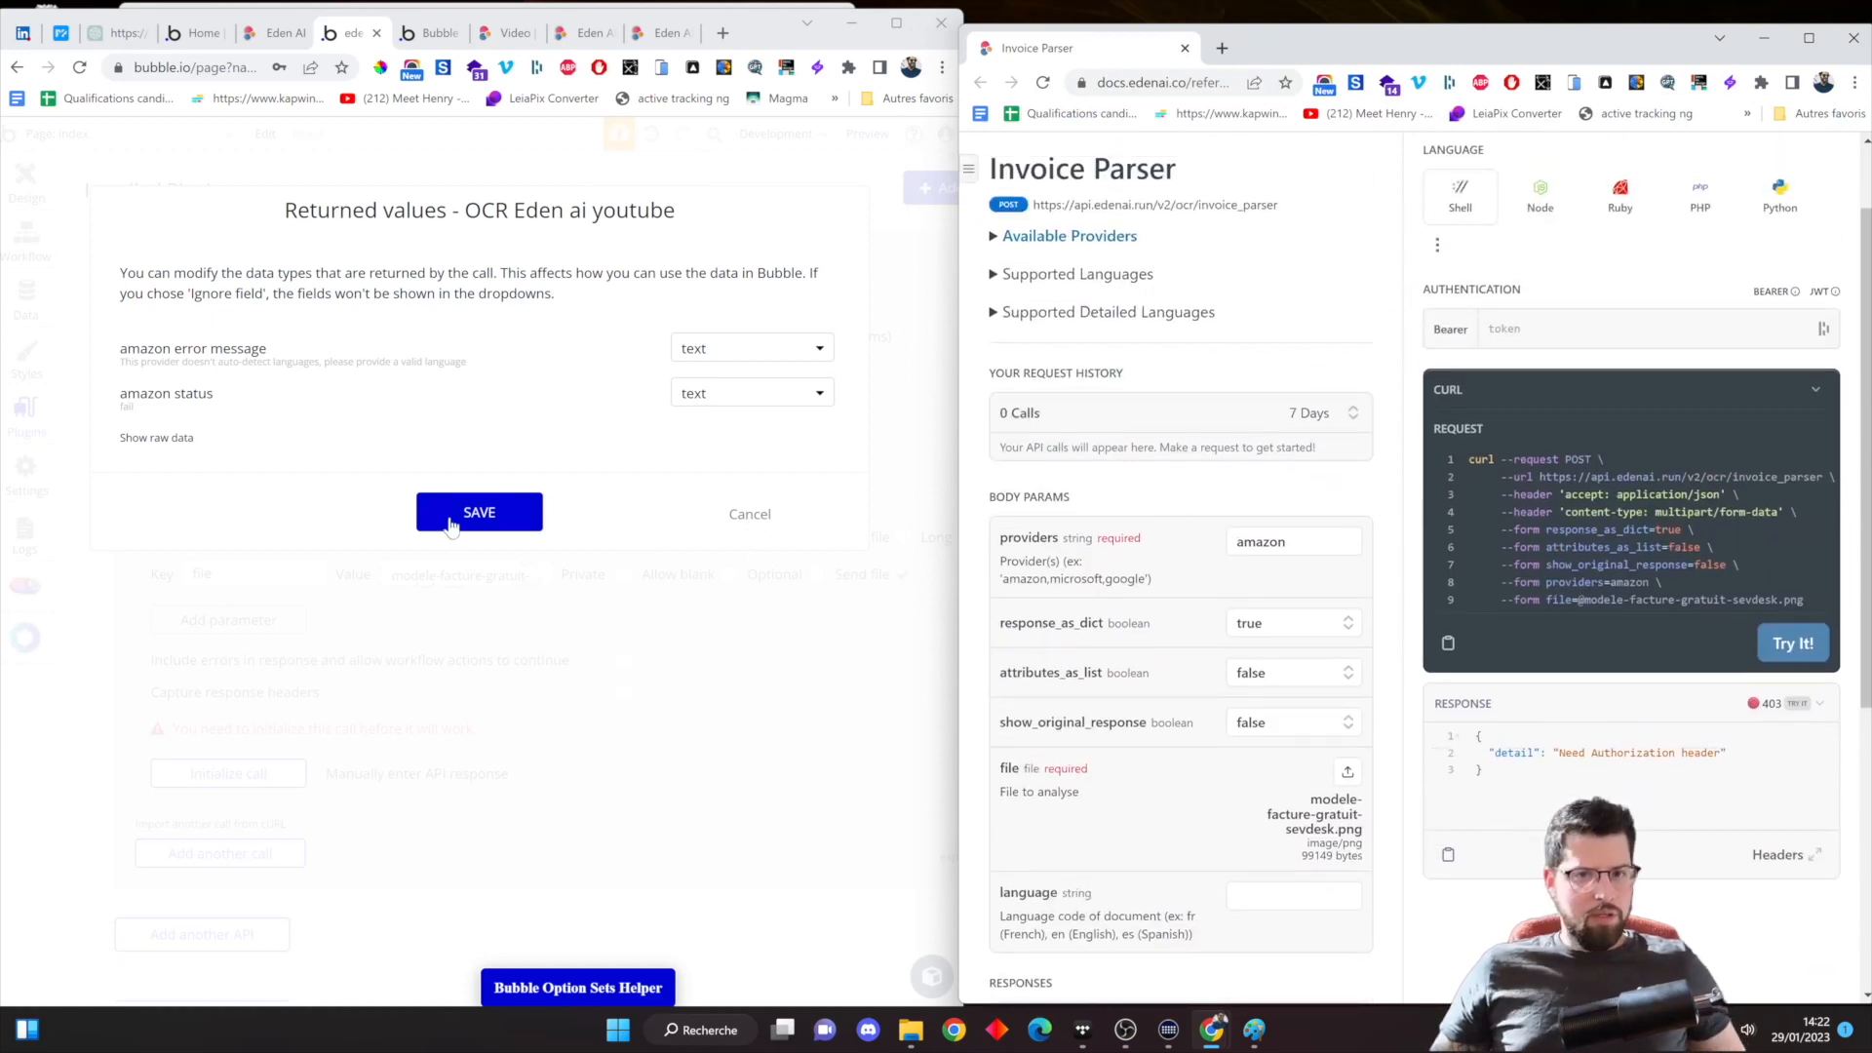
Check the returned amazon status and save the returned values of the OCR Eden ai youtube call
mouse_move(134, 407)
left_mouse_down()
mouse_move(100, 410)
mouse_move(127, 403)
left_mouse_up()
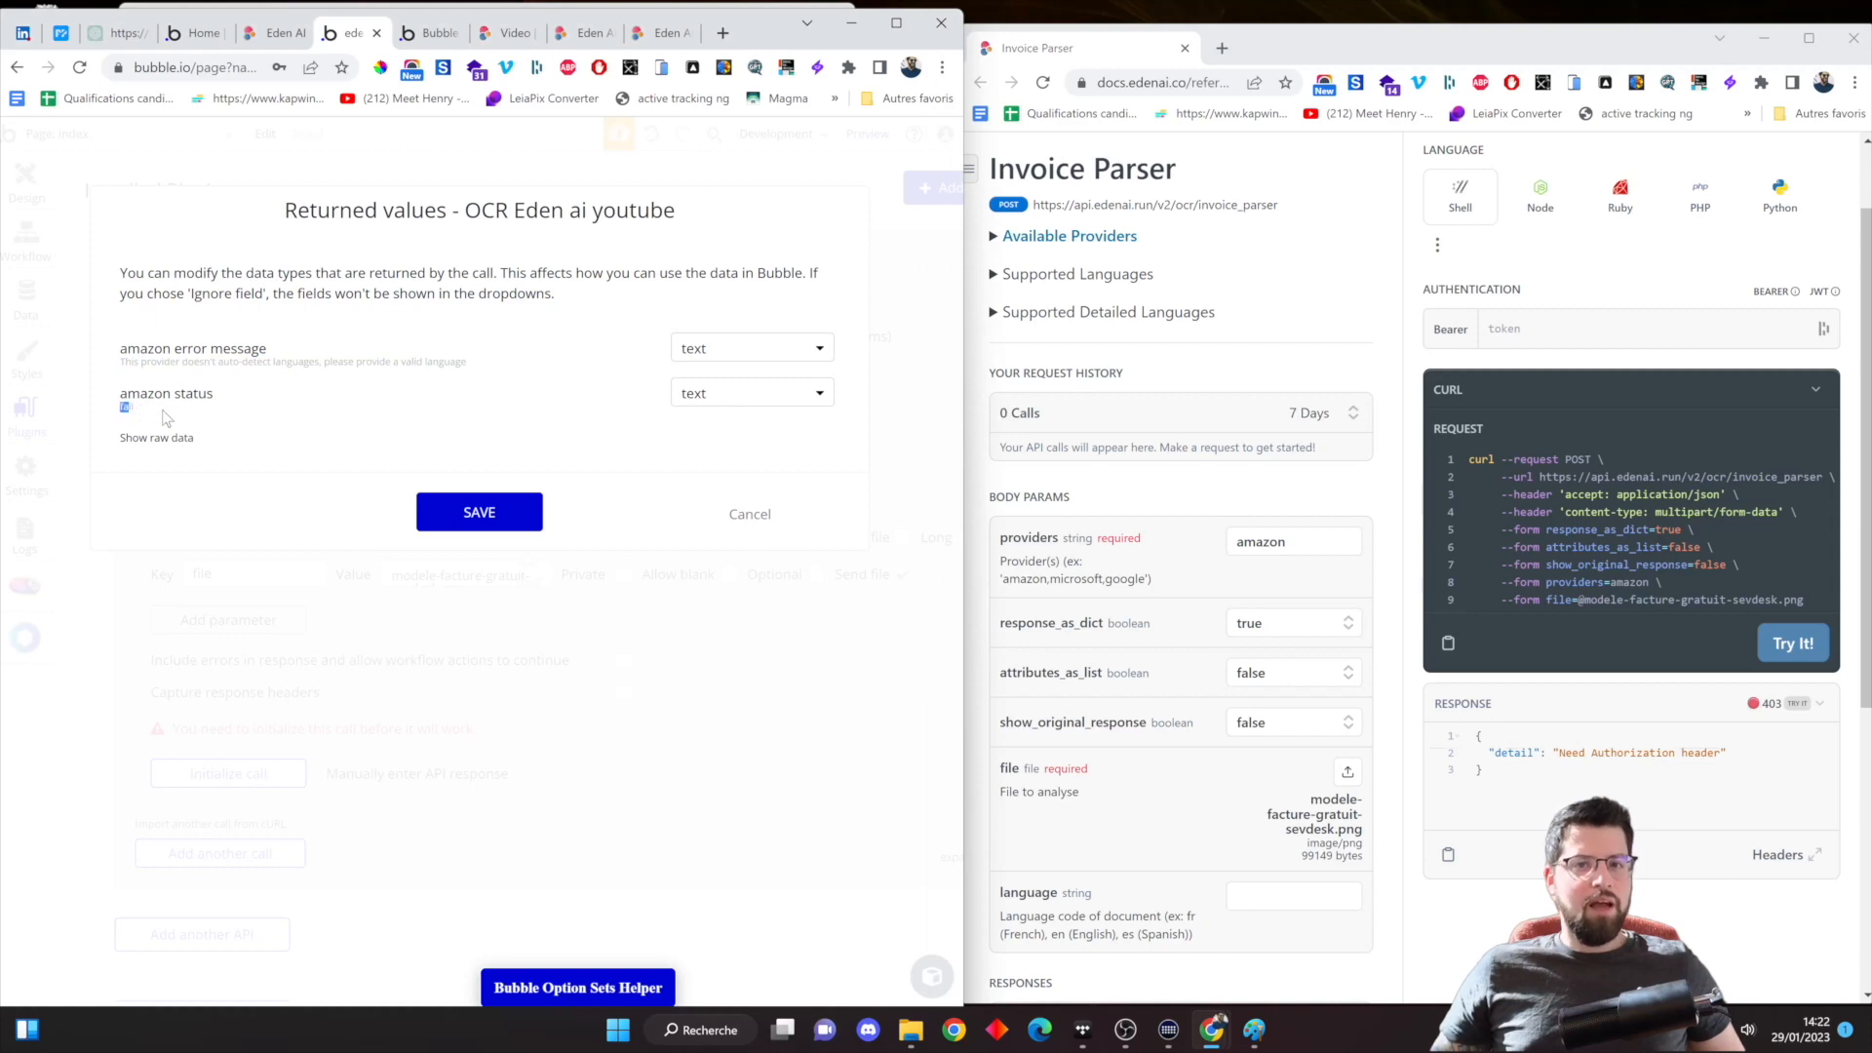
left_click(140, 426)
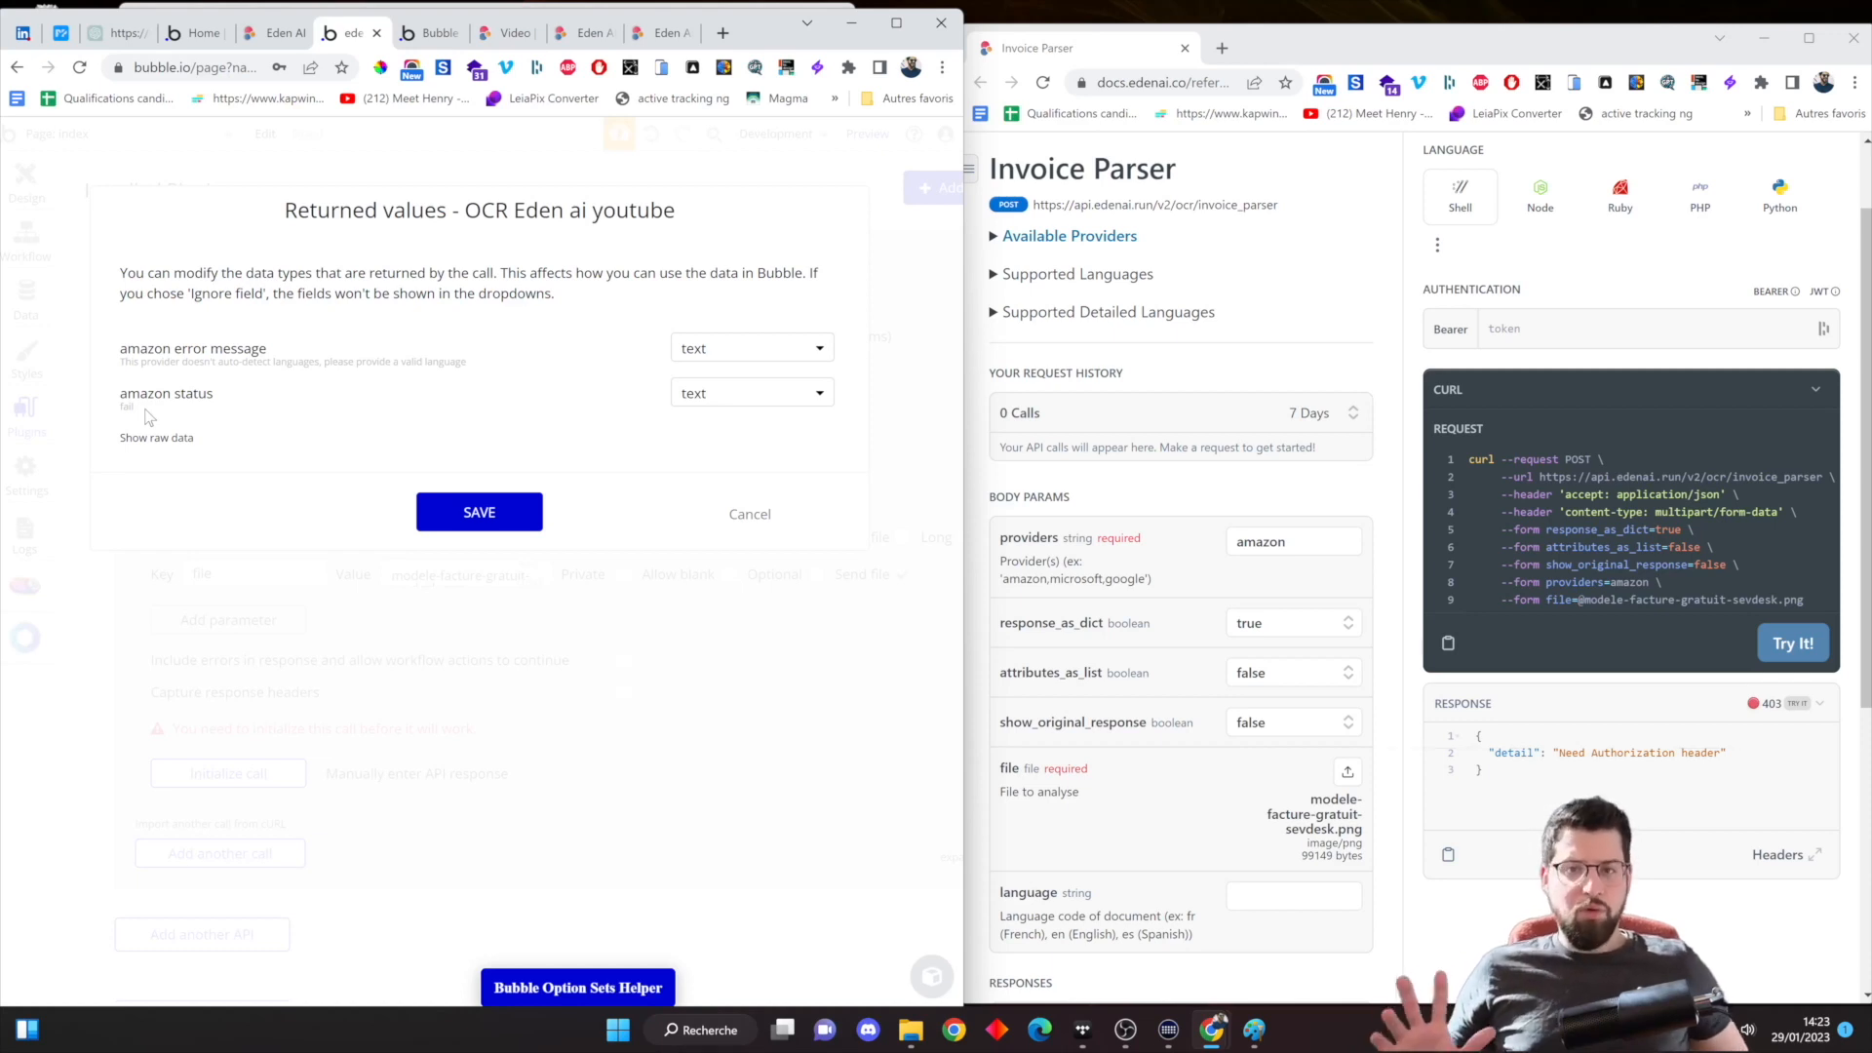
left_click(481, 524)
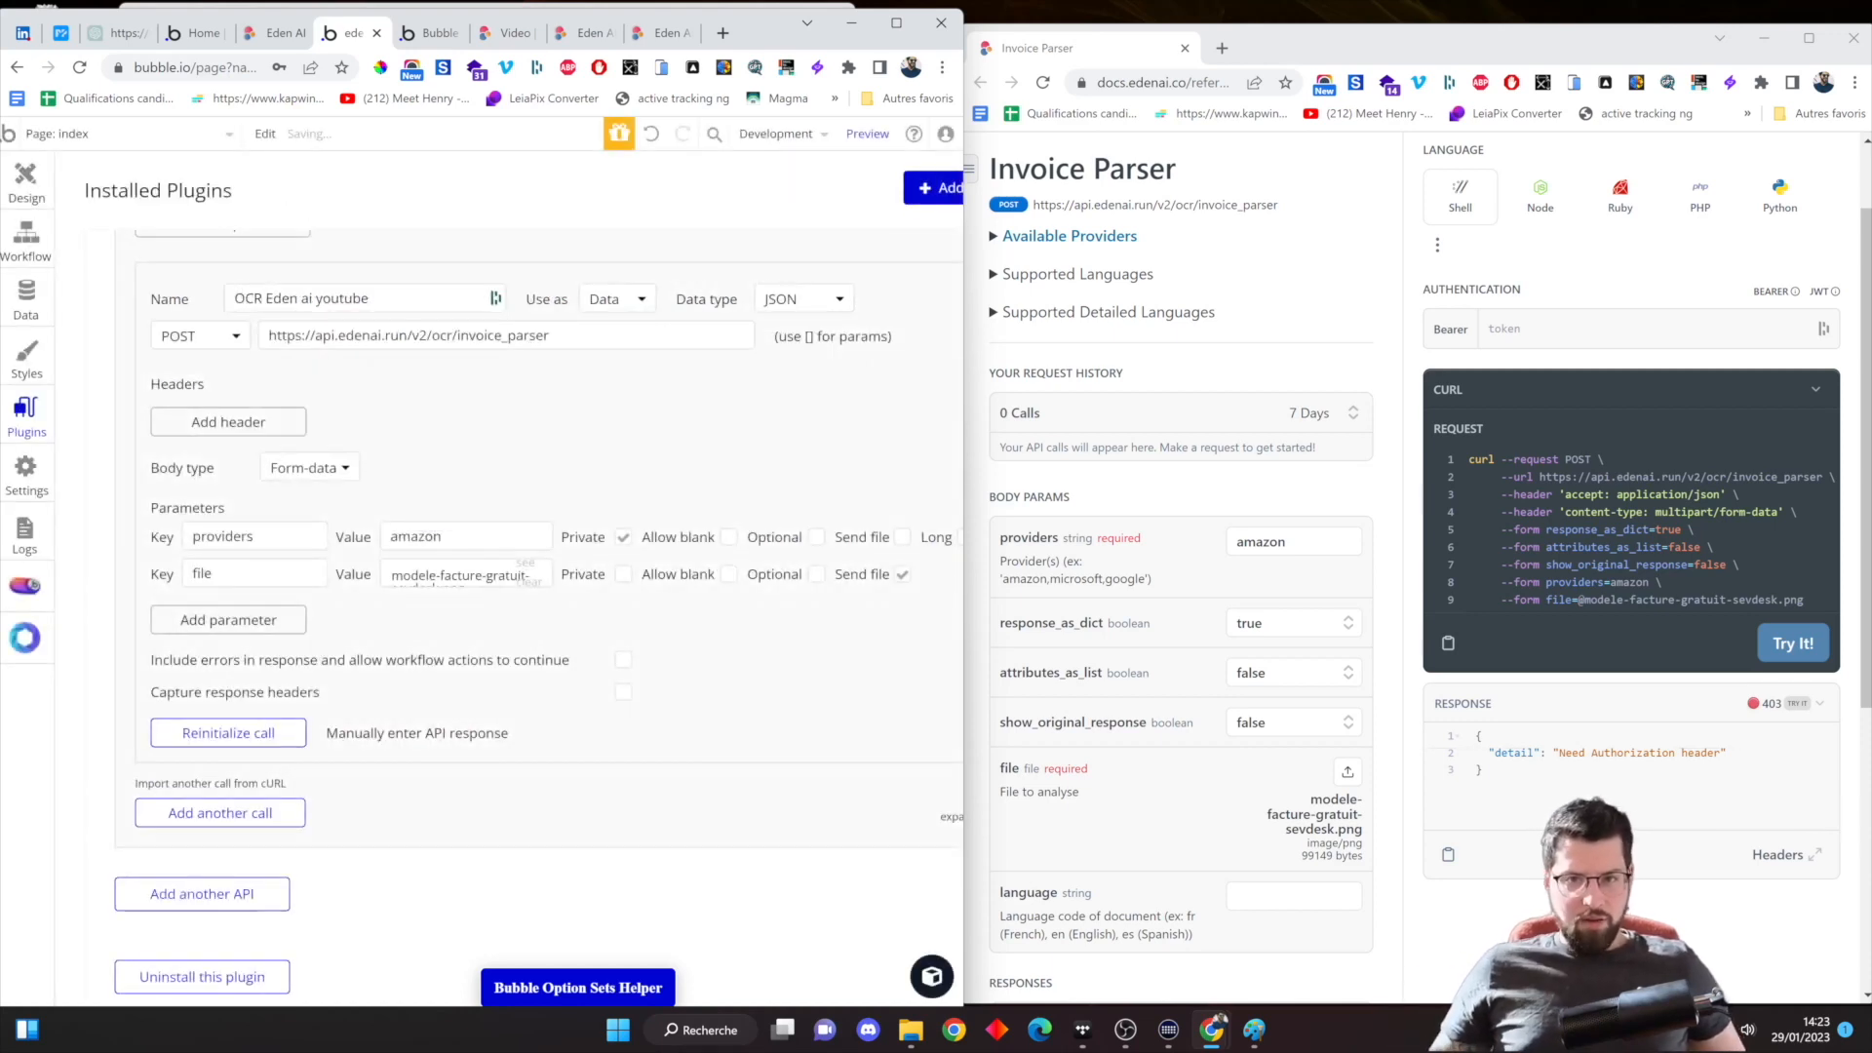
Add a third parameter to the OCR Eden ai youtube call and copy the parameter name "language" from the reference
left_click(206, 628)
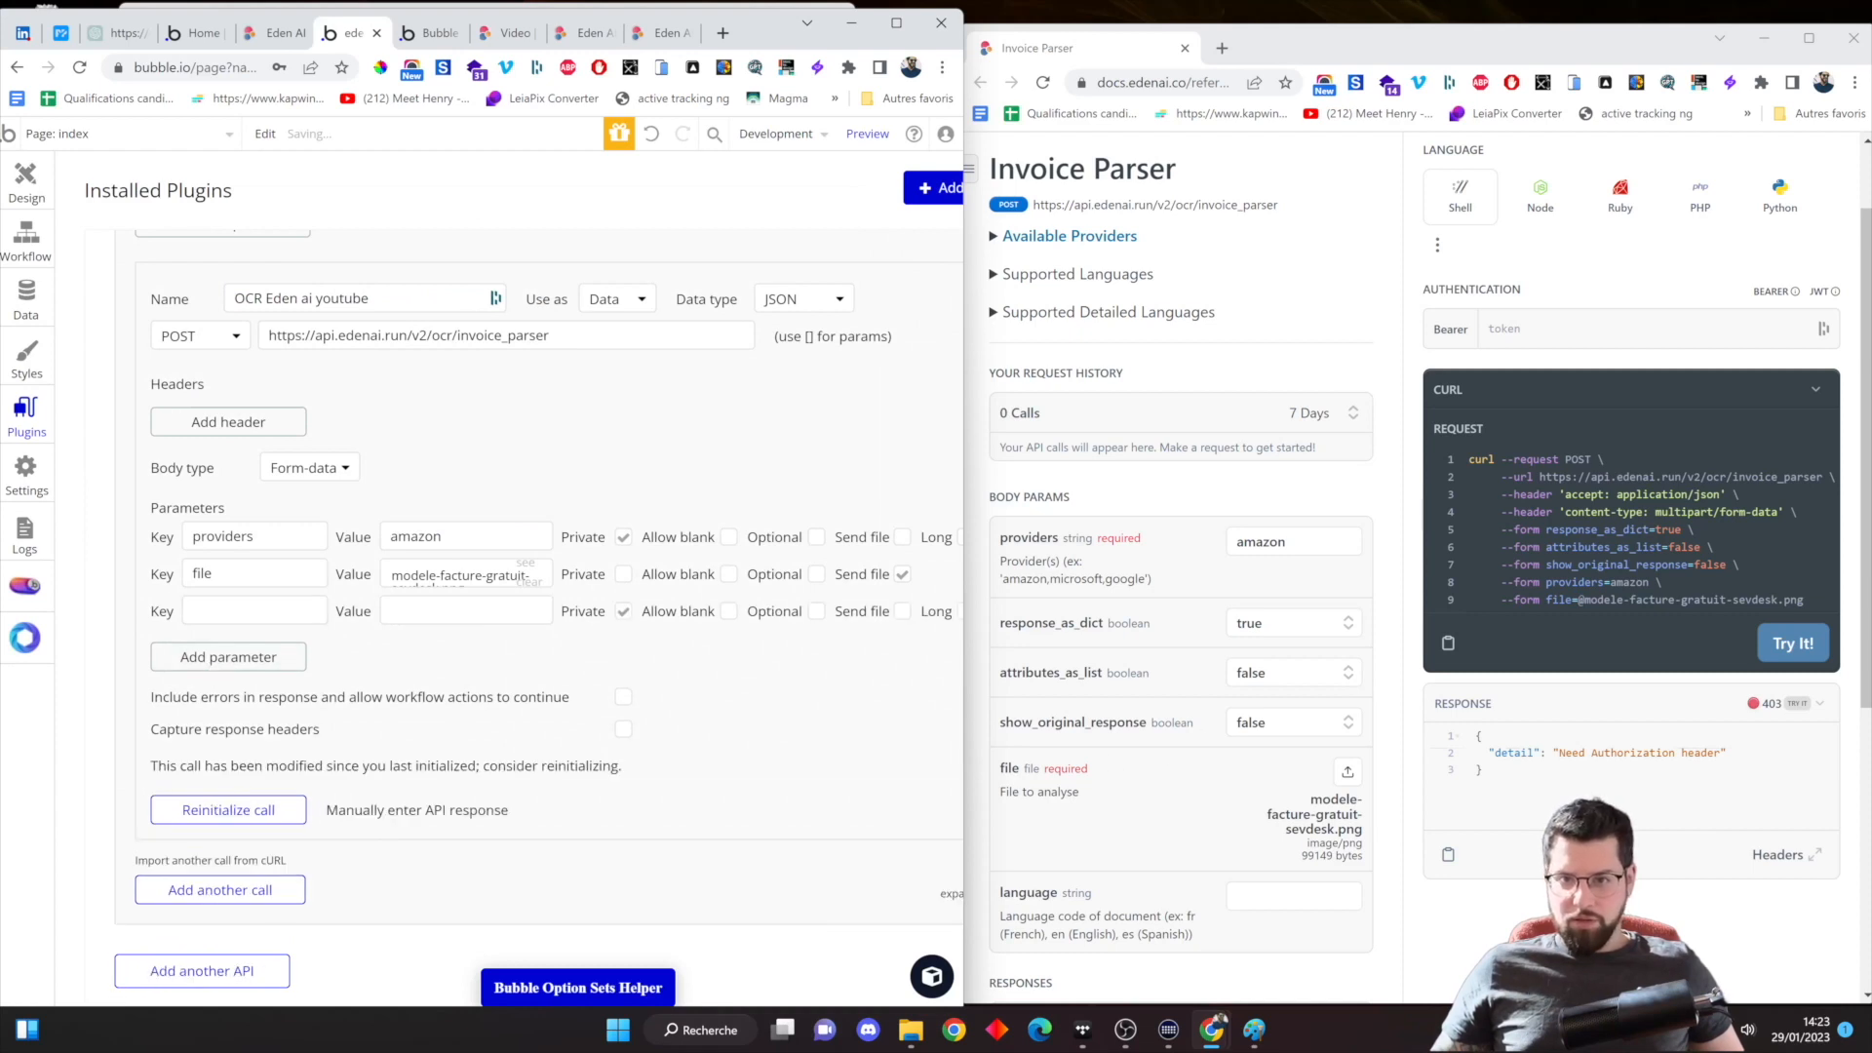
double_click(1032, 894)
right_click(1040, 892)
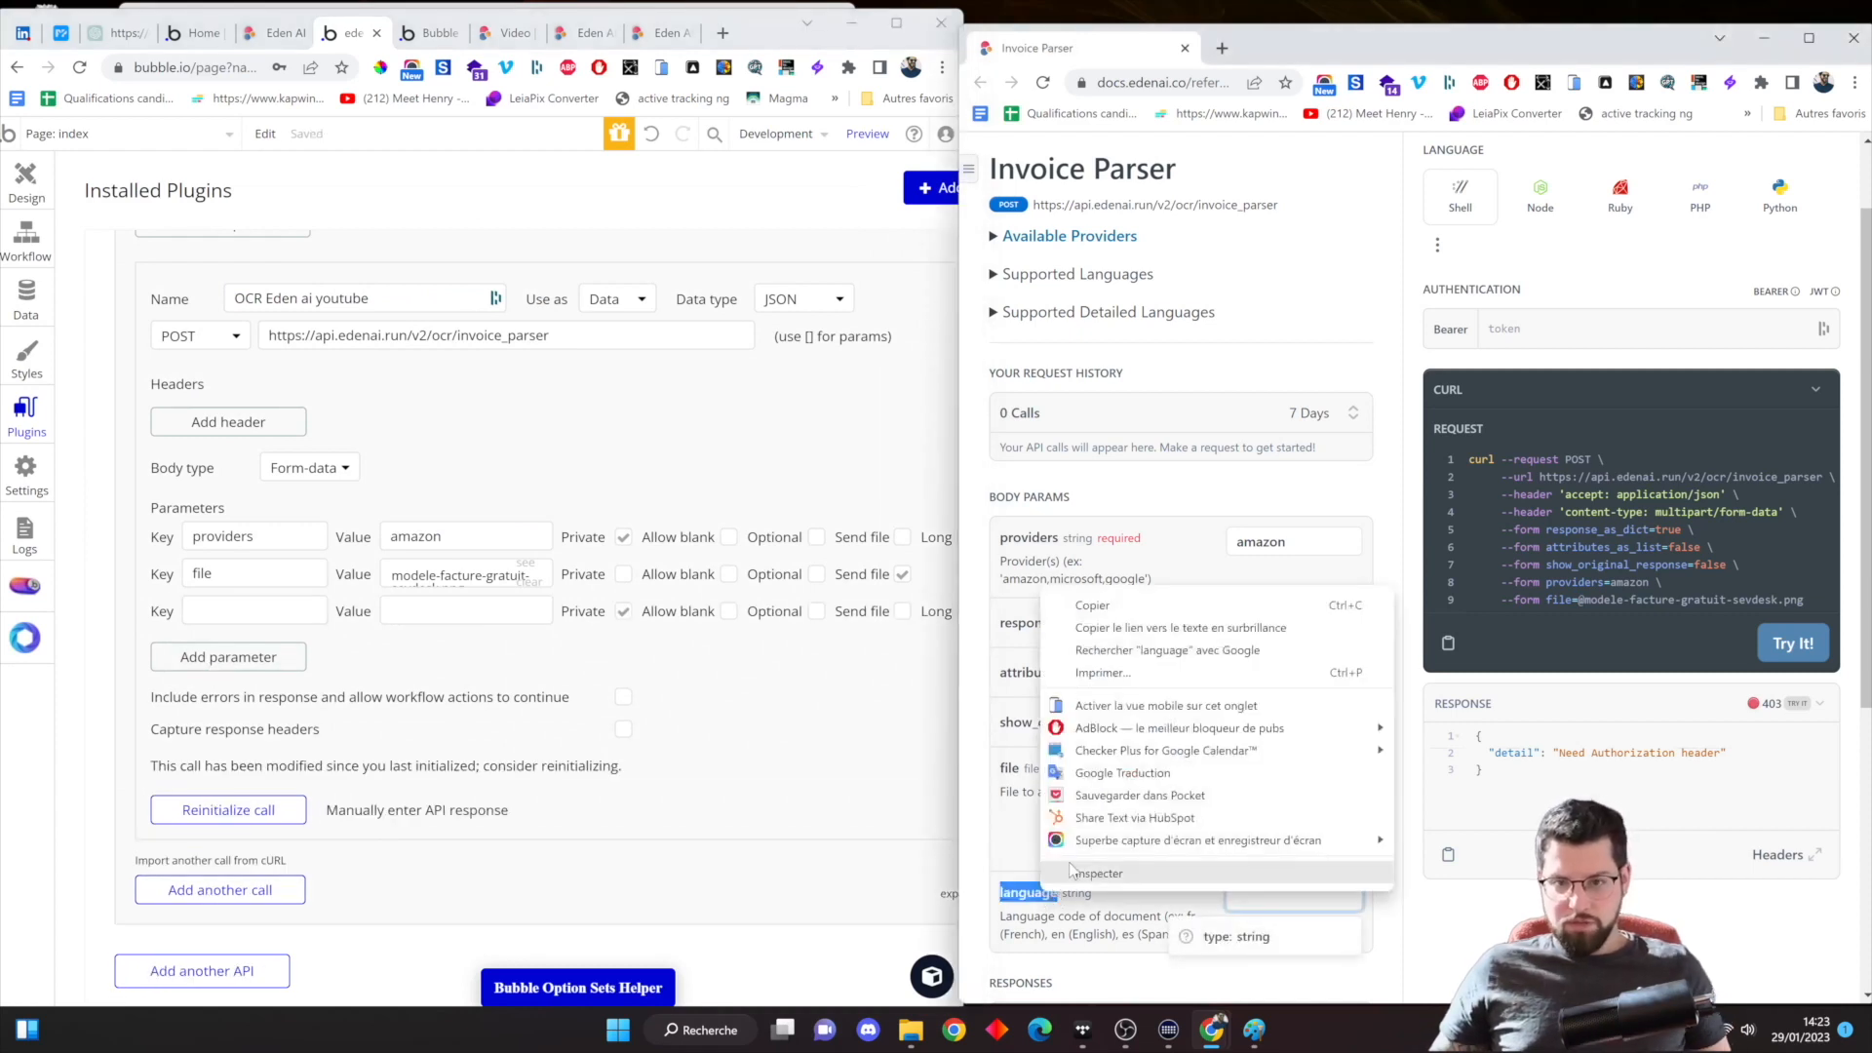
left_click(1092, 605)
right_click(186, 612)
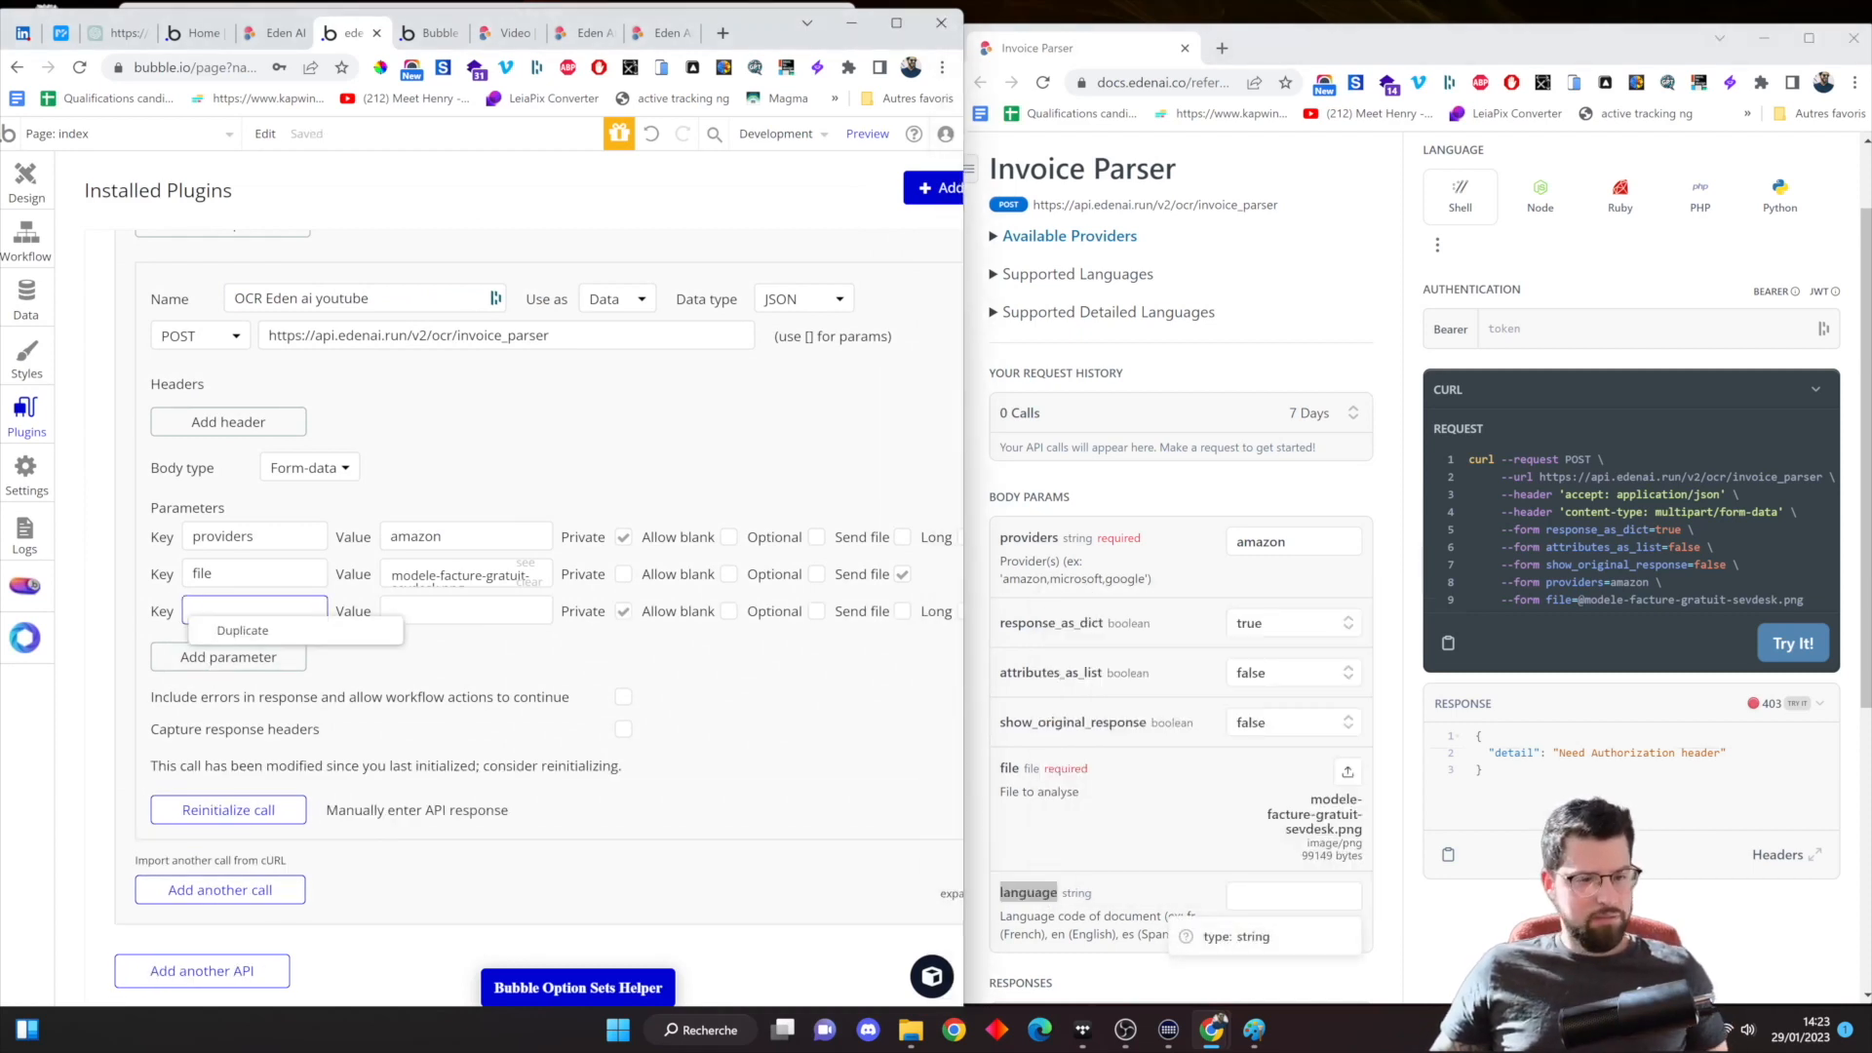
left_click(239, 634)
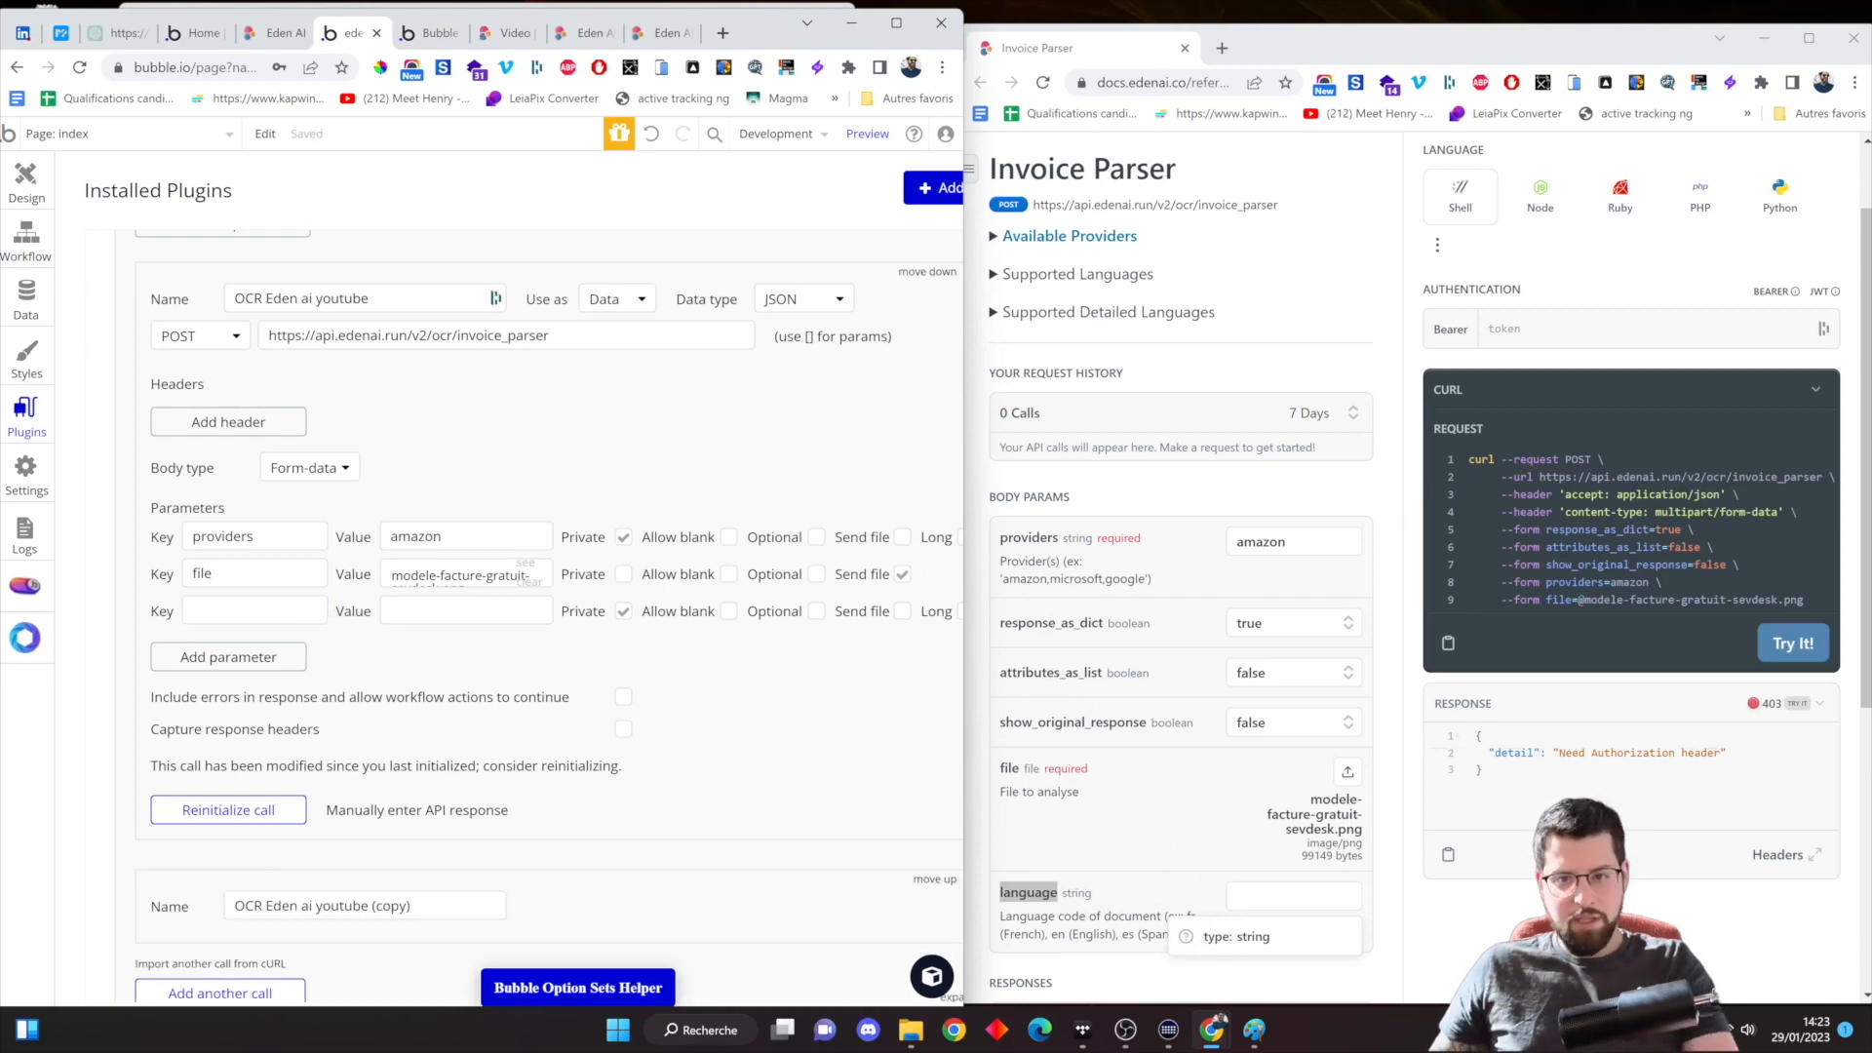
key("ctrl+z")
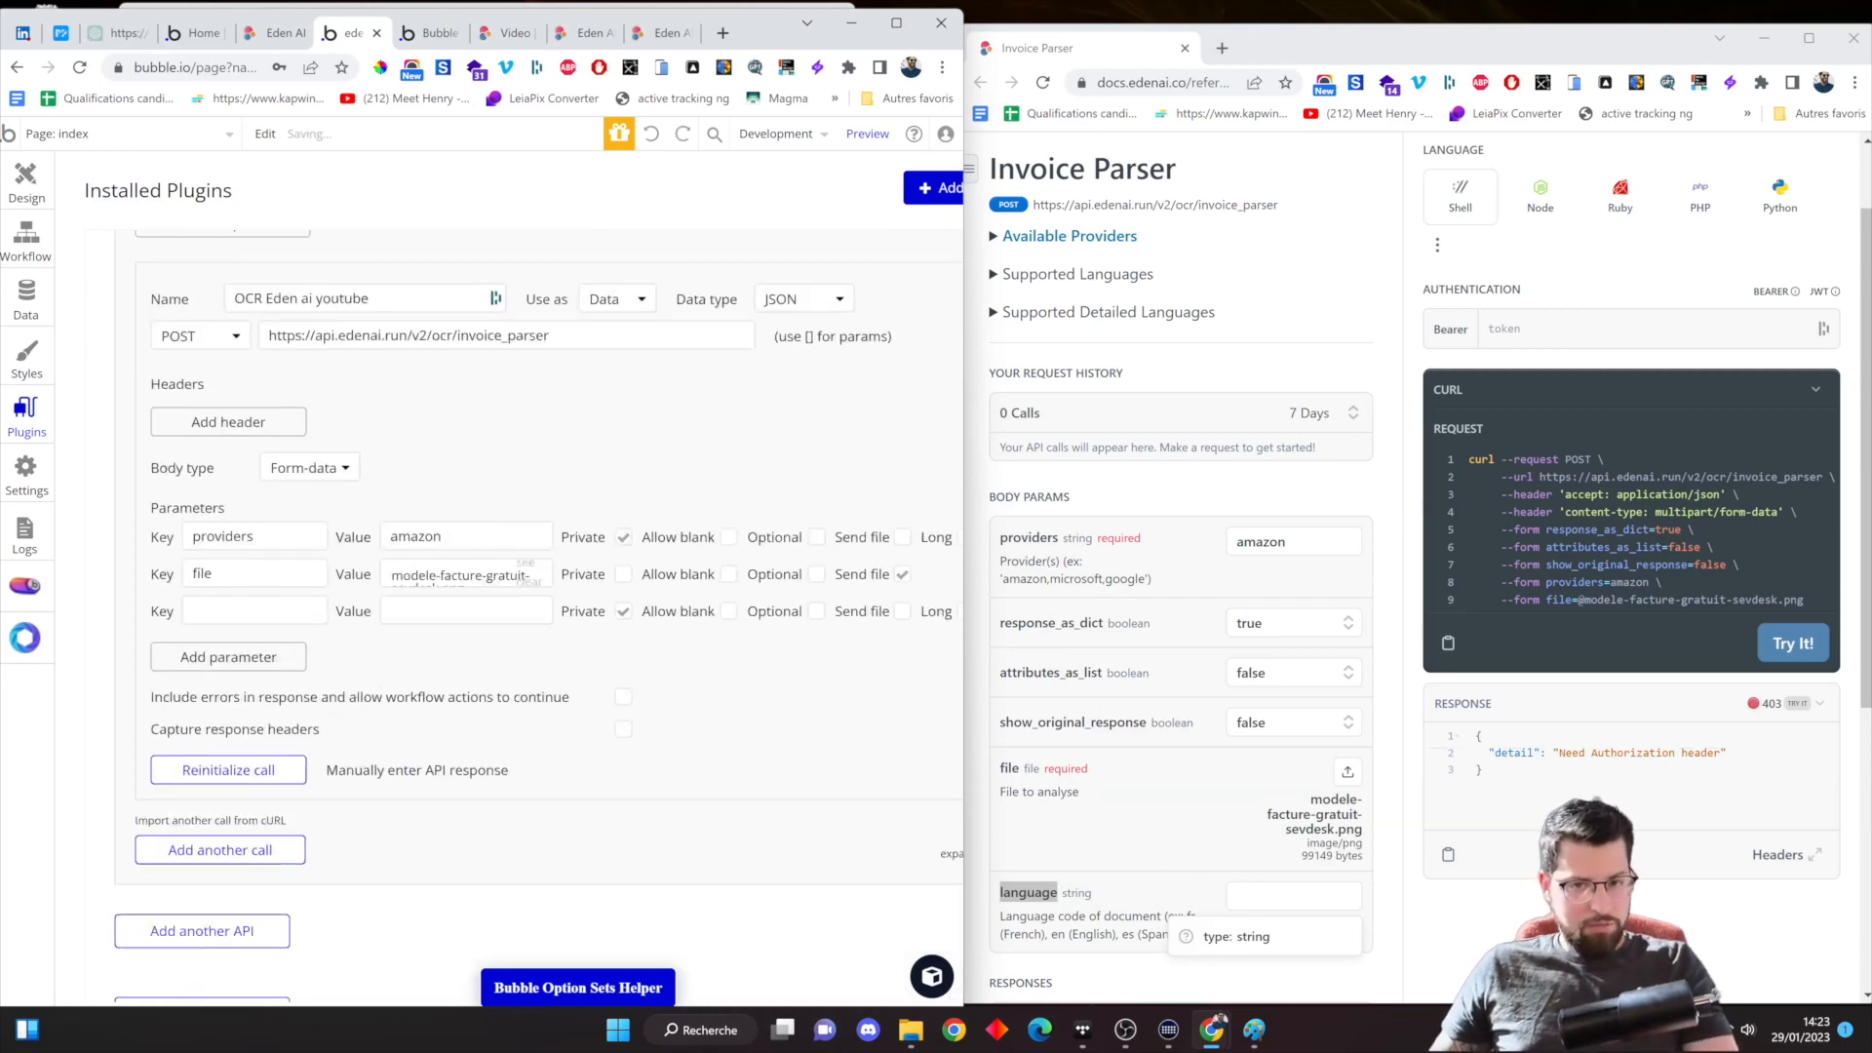
Set the third parameter's key to the copied name "language"
left_click(193, 610)
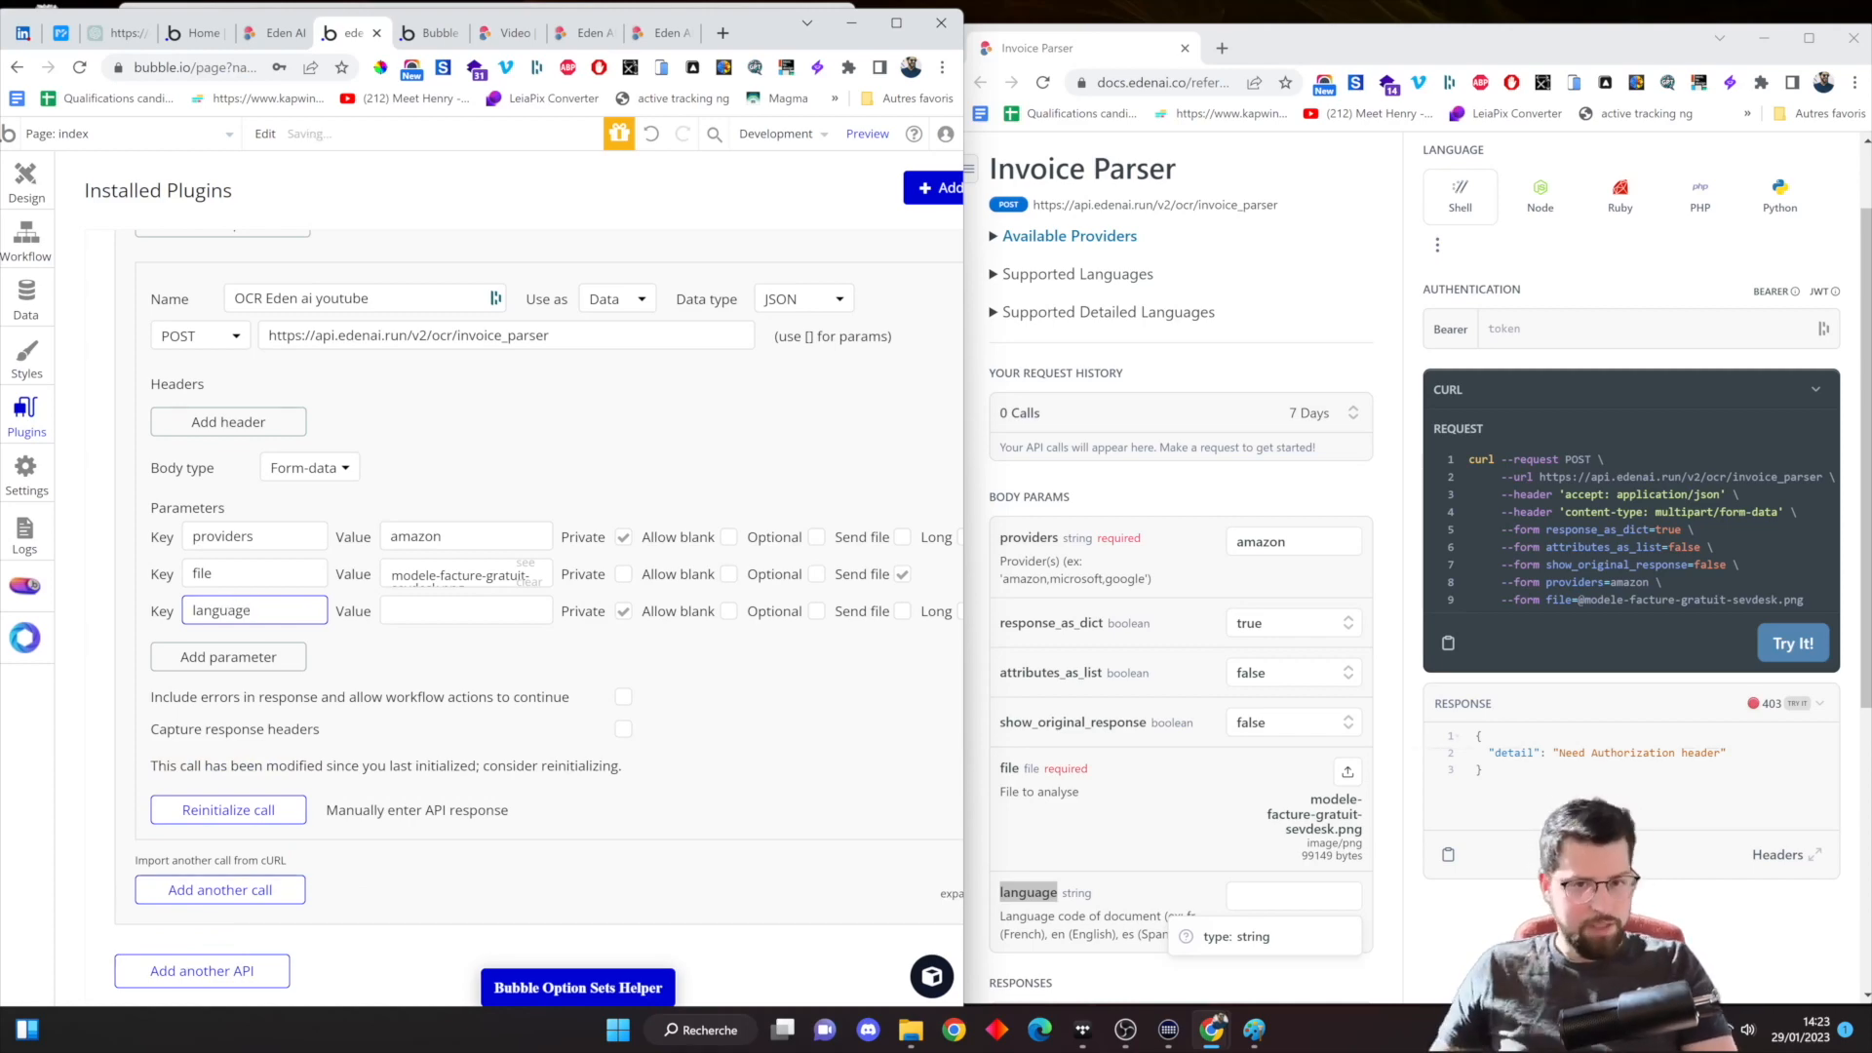
Set the language to "fr" in the reference's body parameters and in the call's language parameter, and send the reference's test request
key("Tab")
scroll(1299, 720, "down", 2)
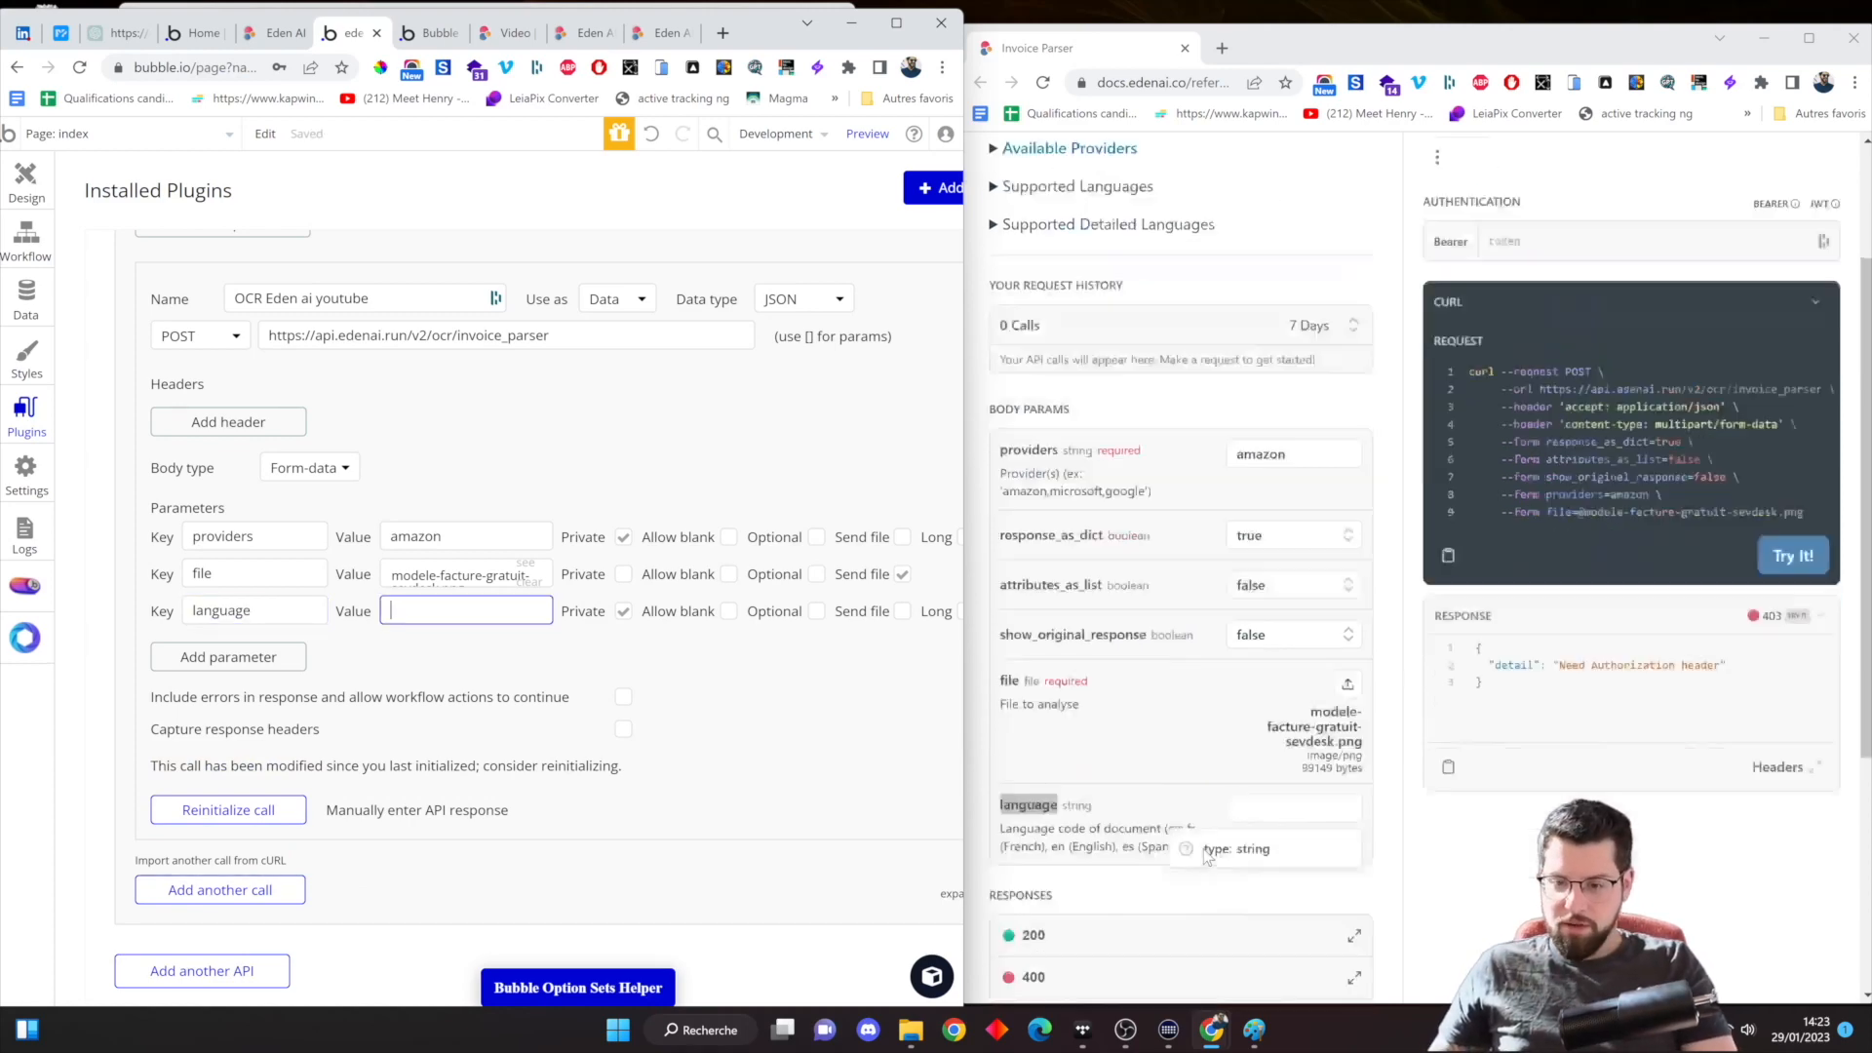
left_click(1289, 701)
type("fr")
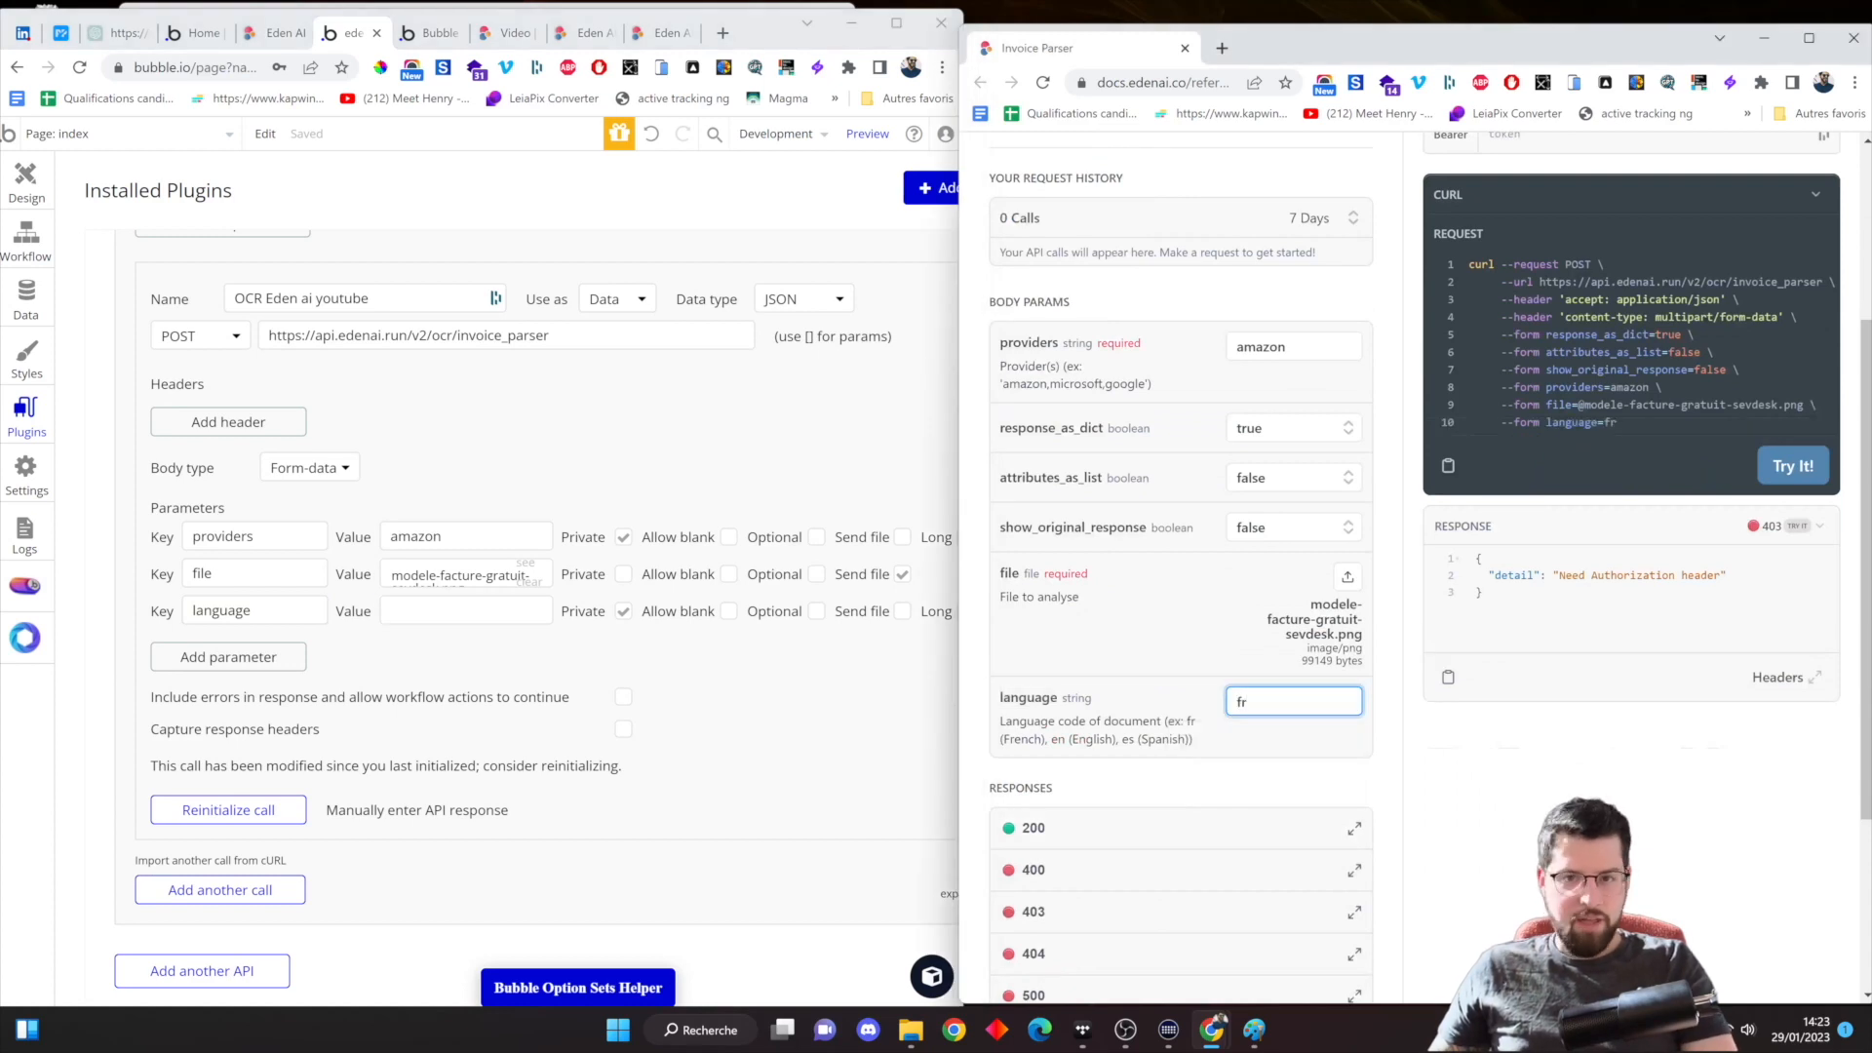
key("alt+Tab")
left_click(1699, 714)
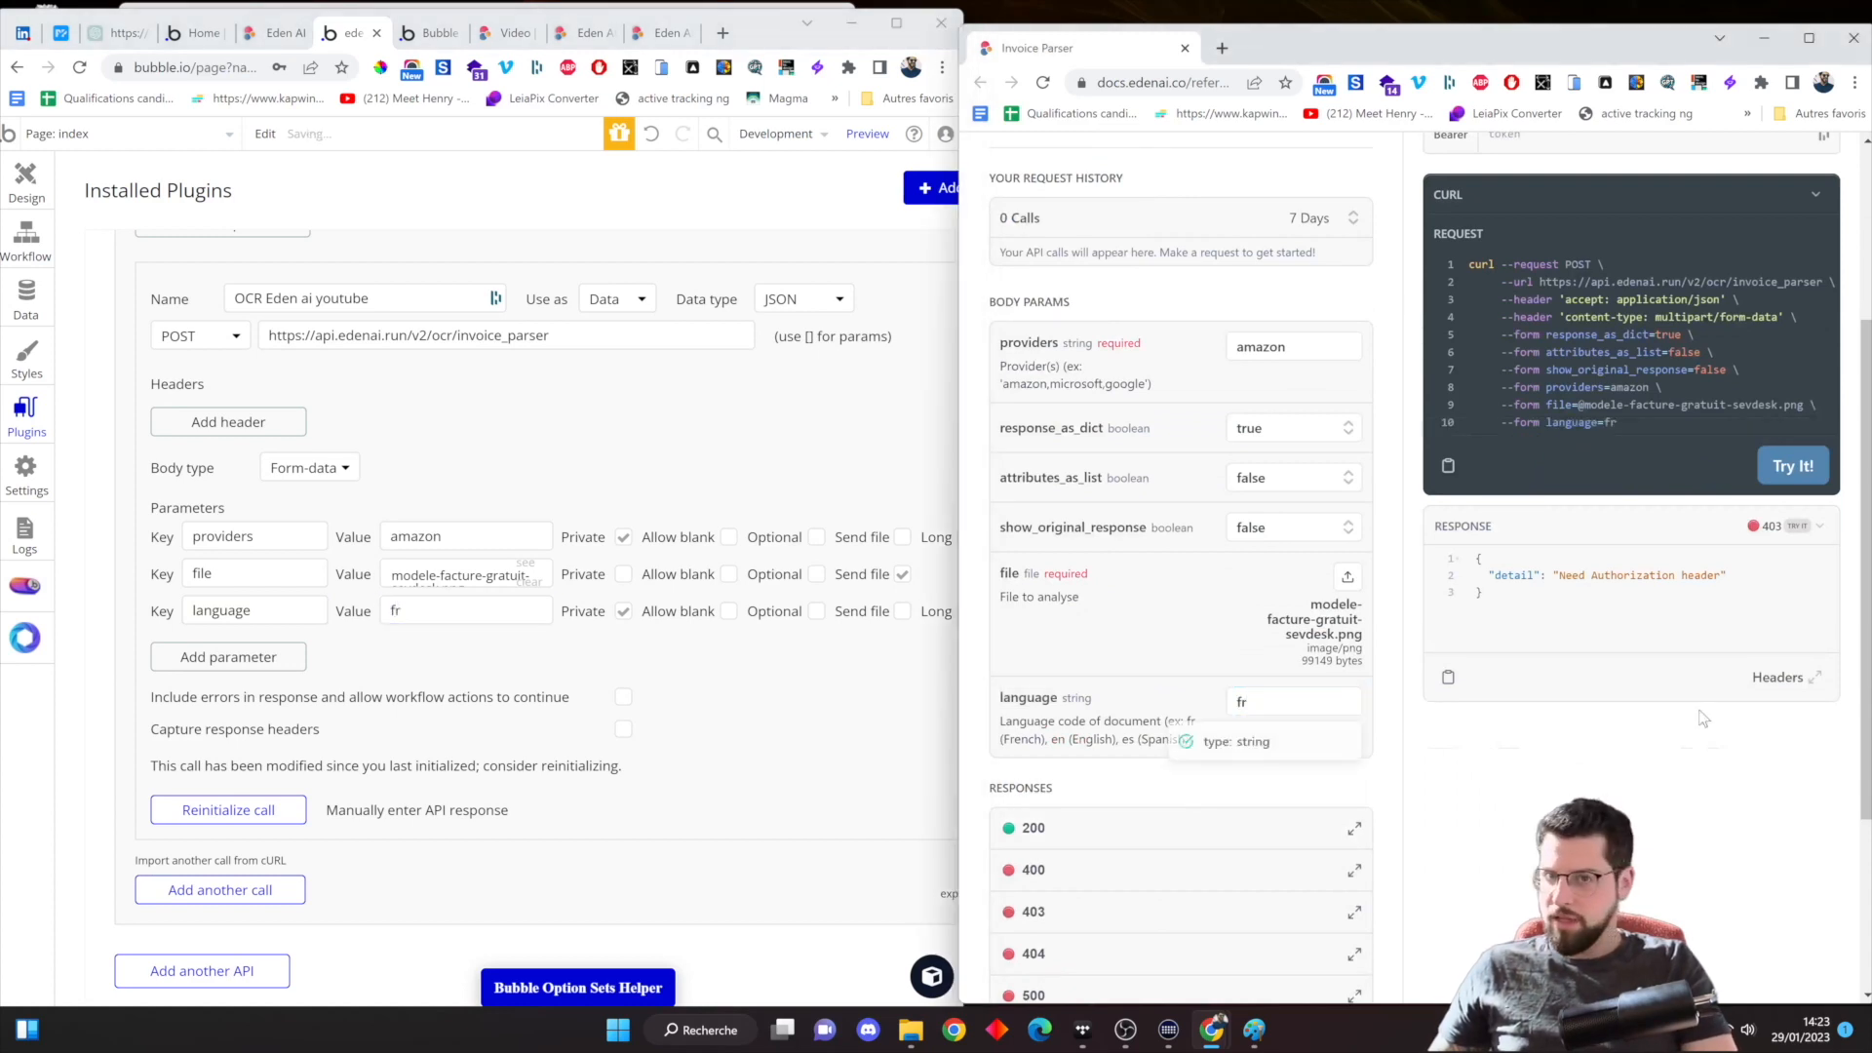
left_click(1798, 467)
Copy the Eden-ai youtube API's authorization key value and paste it into the reference's bearer token field
left_click(493, 375)
scroll(494, 374, "up", 7)
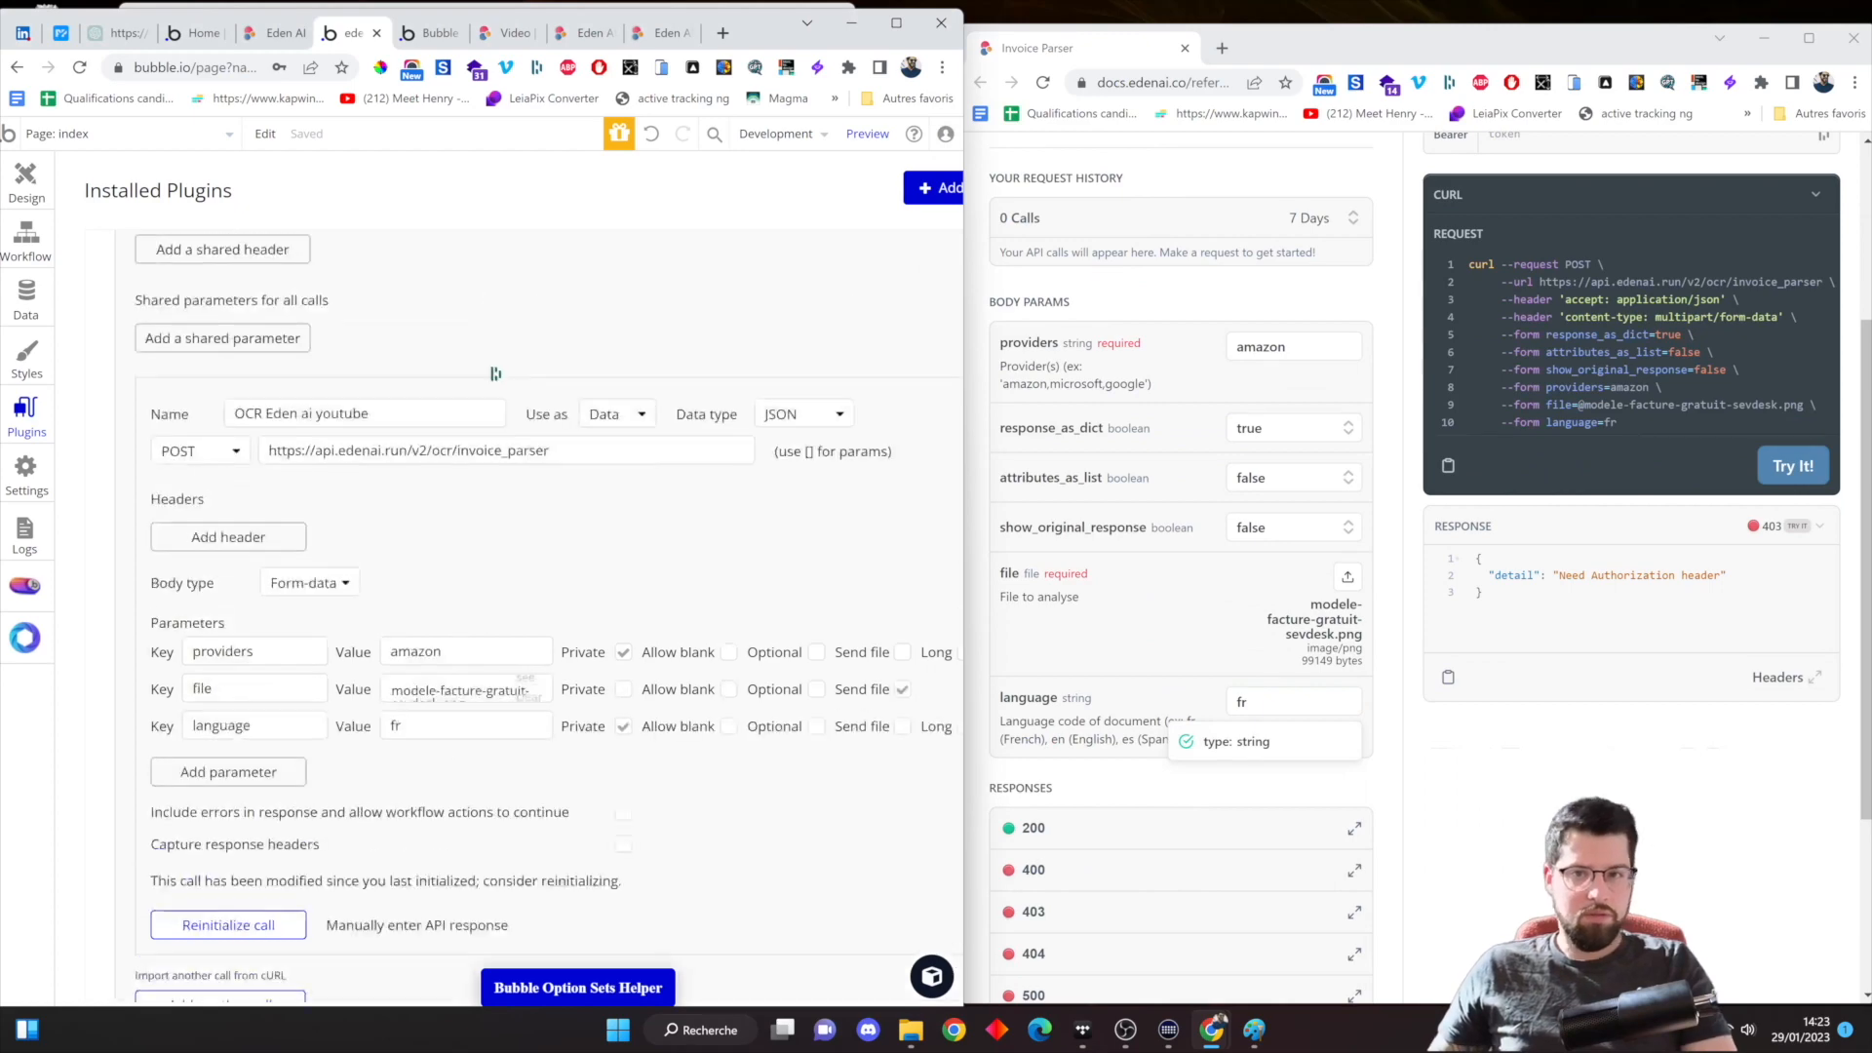
left_click(669, 657)
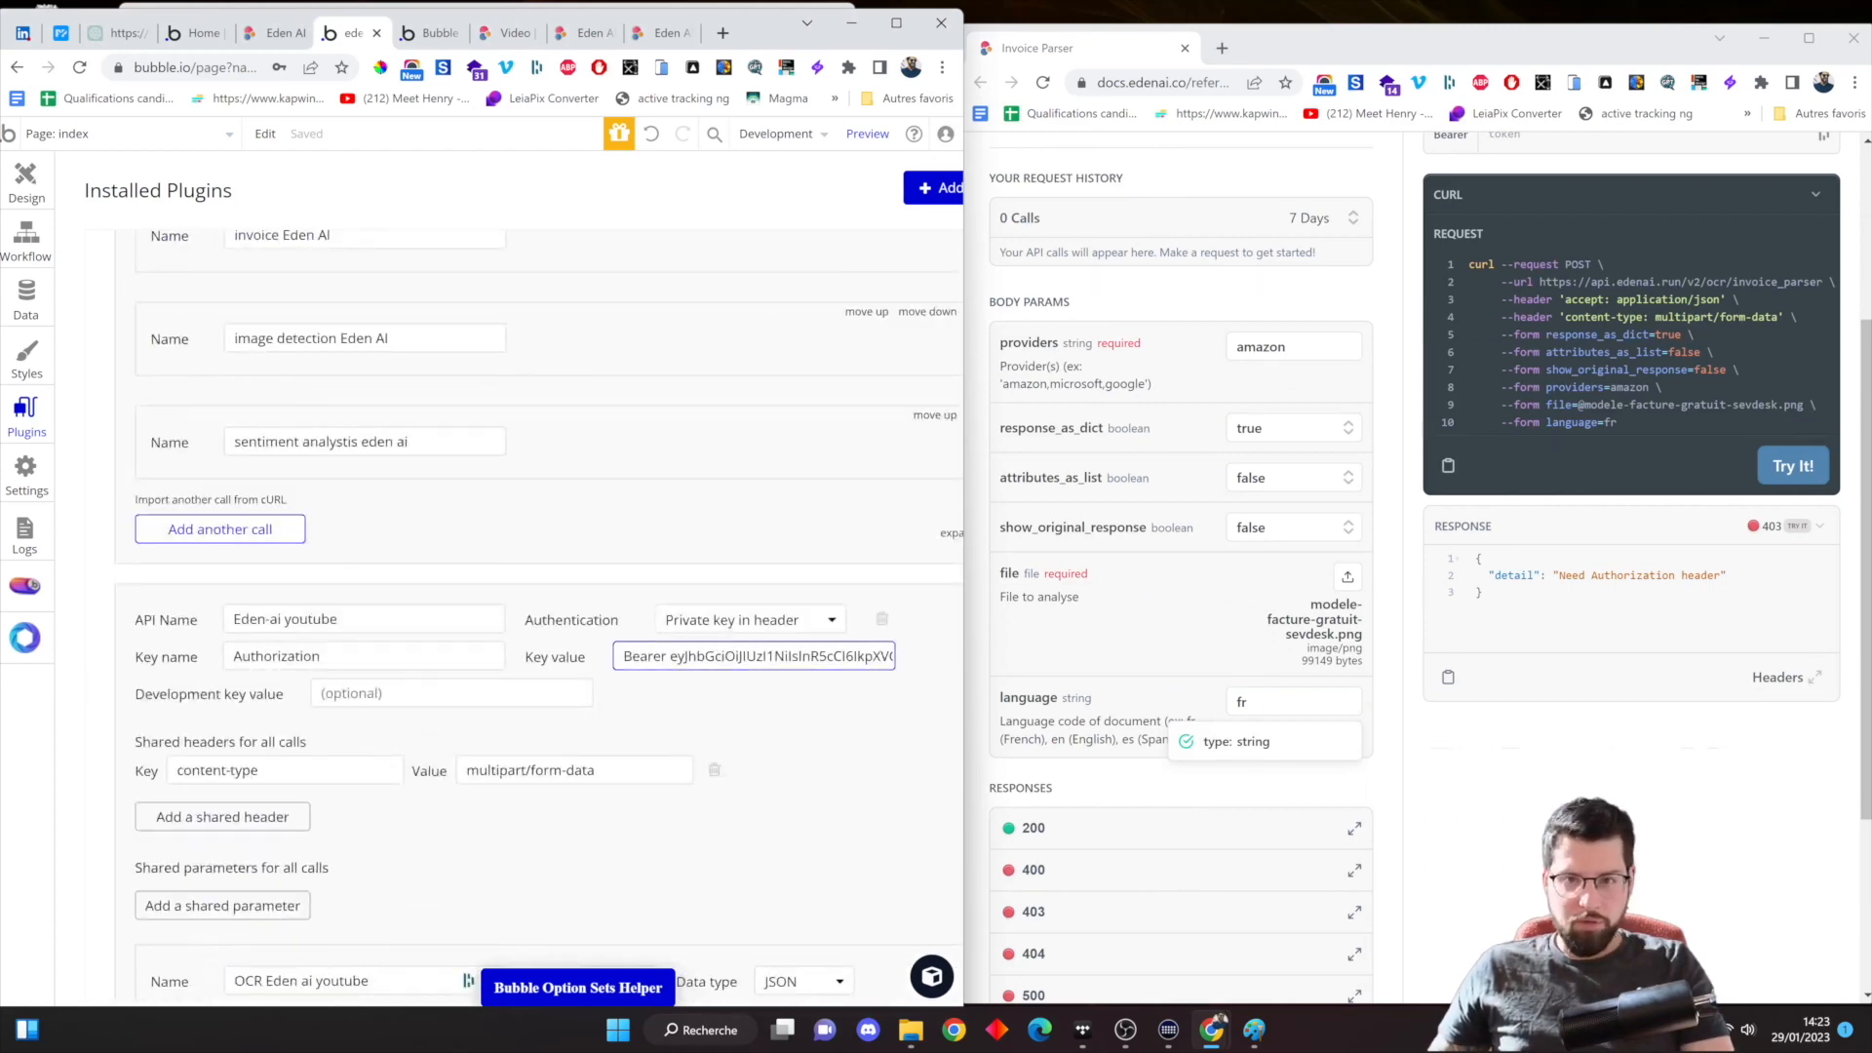
key("ctrl+a")
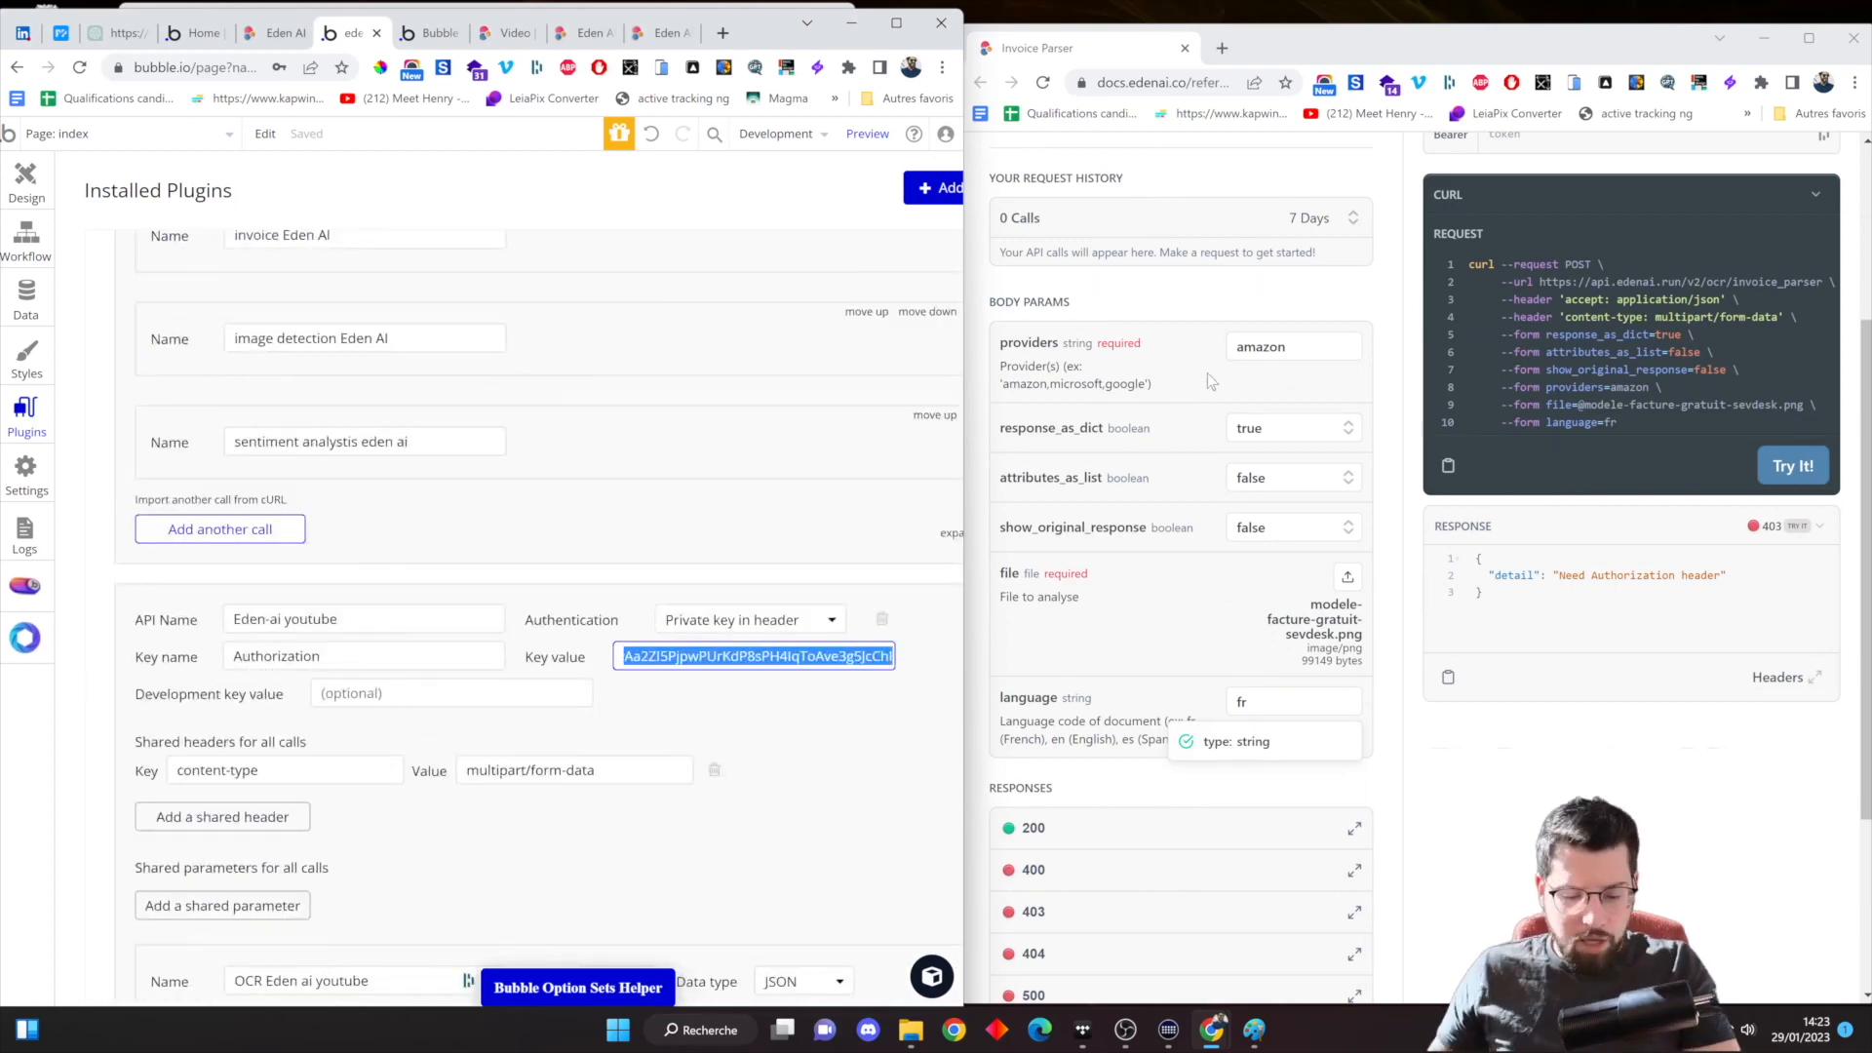
key("ctrl+c")
scroll(1485, 436, "up", 3)
left_click(1484, 435)
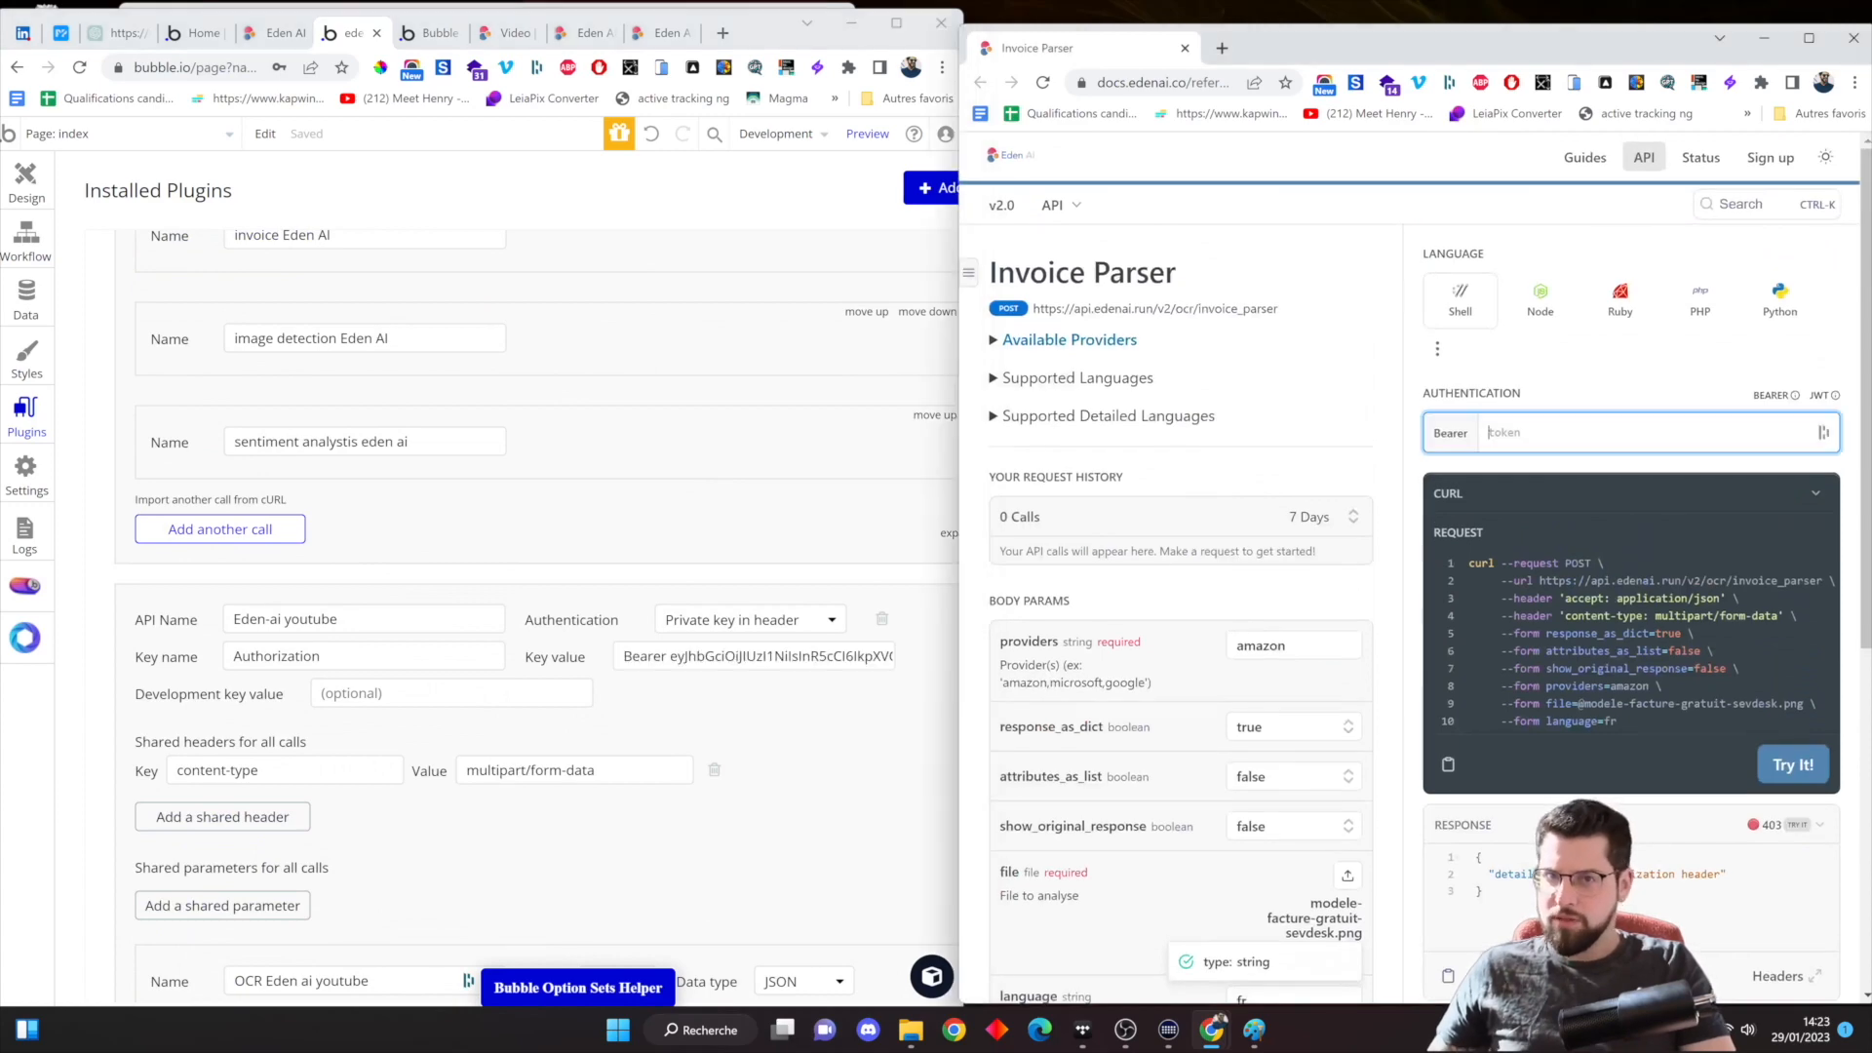
key("ctrl+v")
Send the reference's test request with the bearer token and review the returned invoice response
scroll(1554, 448, "down", 3)
left_click(1796, 477)
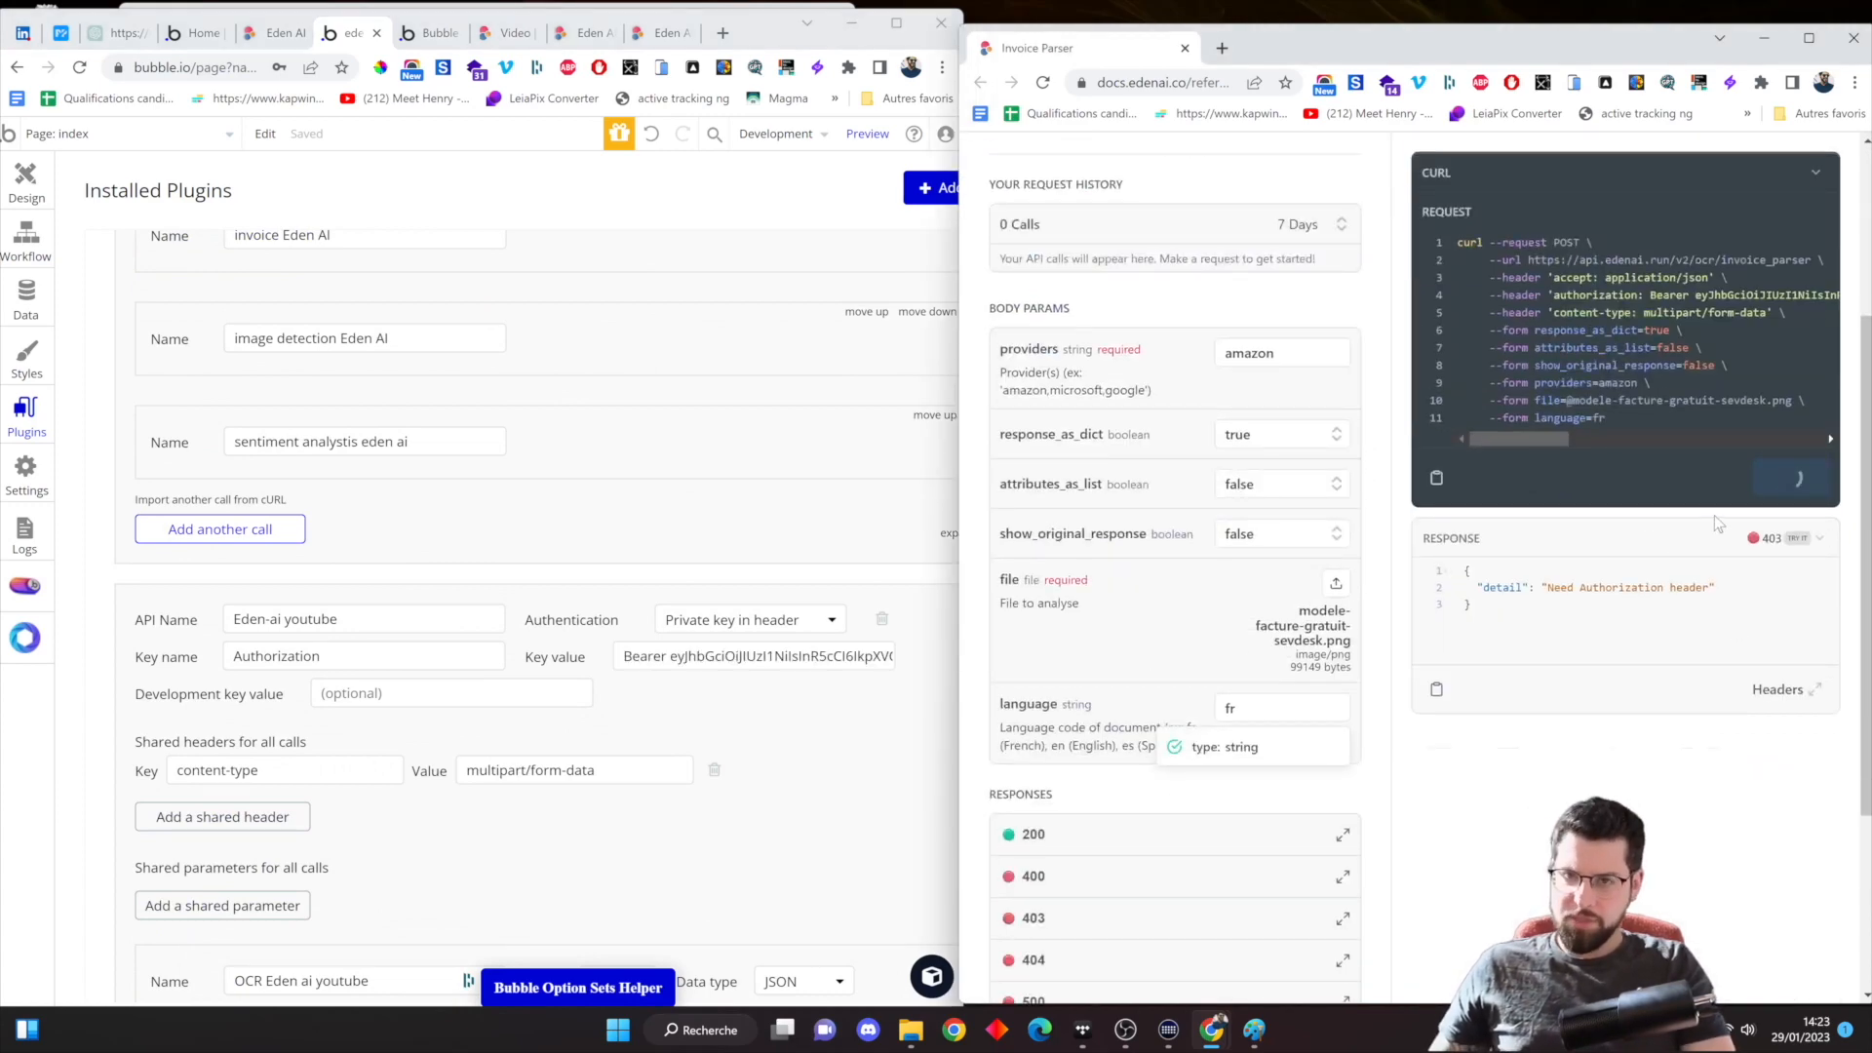
scroll(1635, 734, "down", 2)
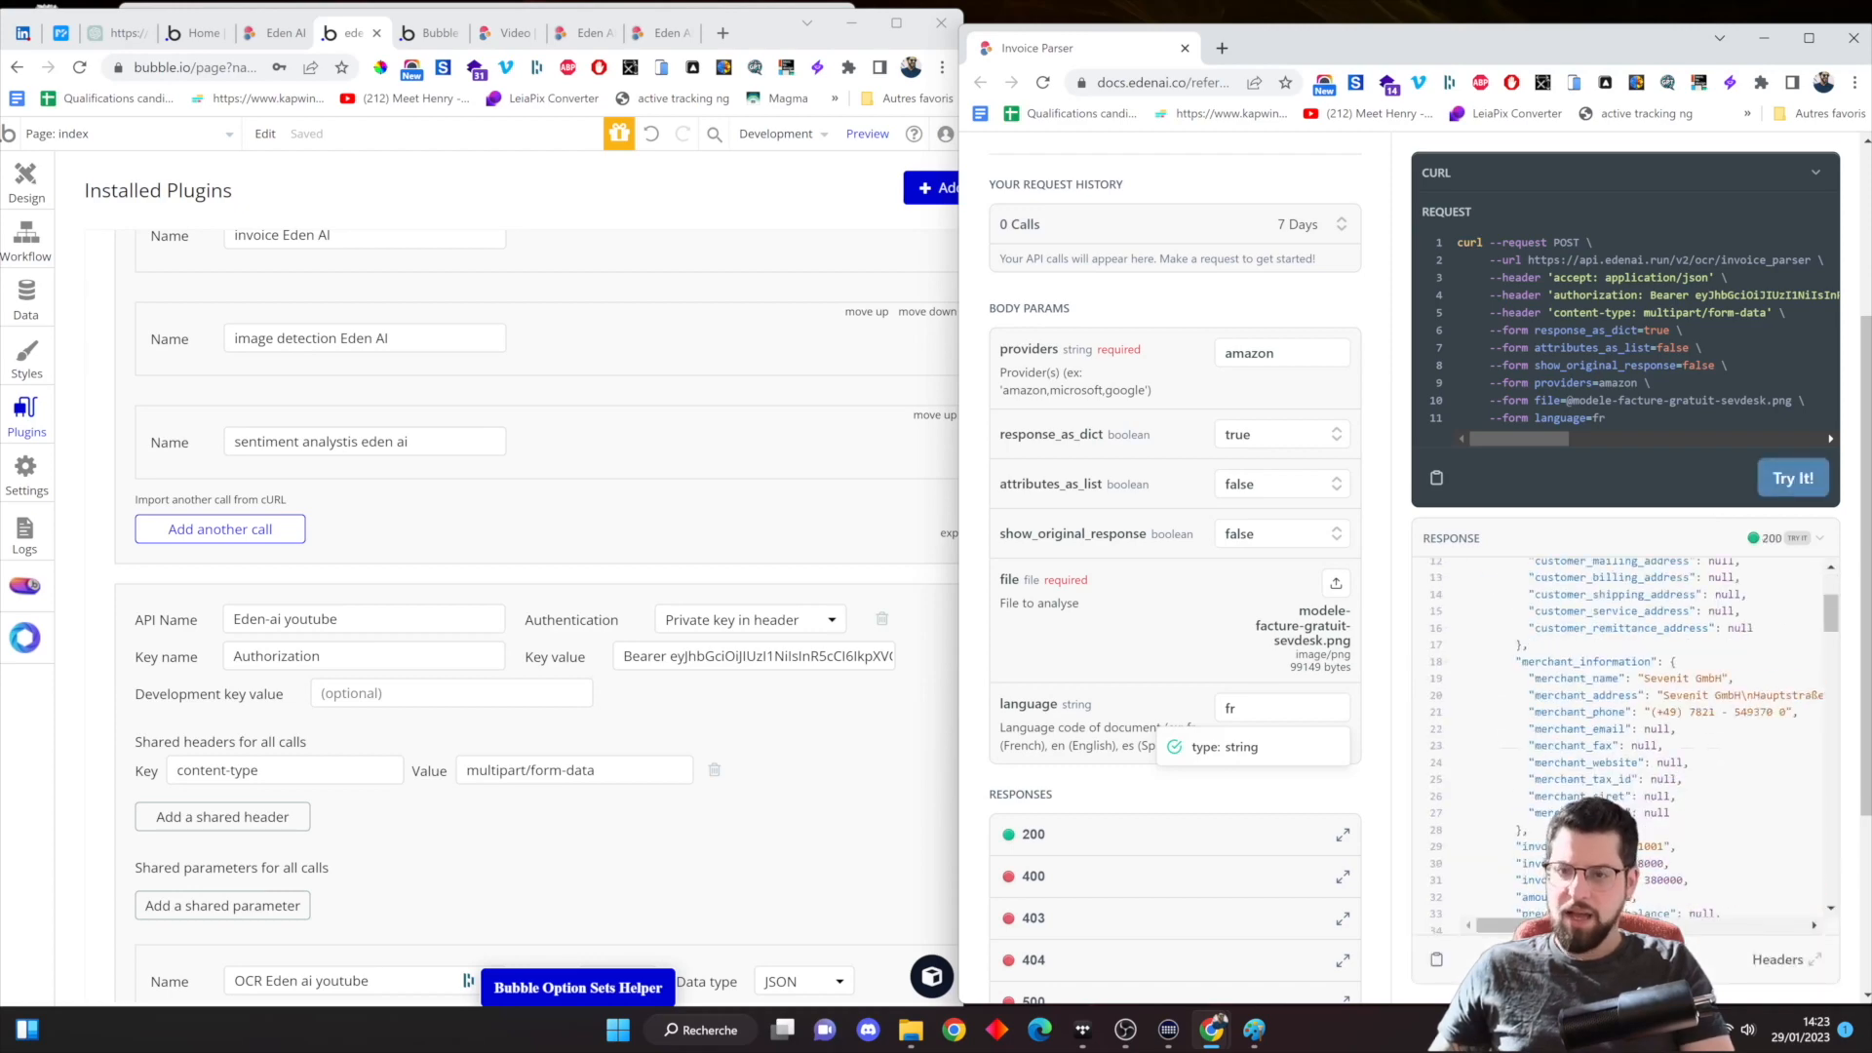
Reinitialize the OCR Eden ai youtube call and compare its returned customer and merchant fields with the reference's response
left_click(468, 981)
scroll(496, 809, "down", 7)
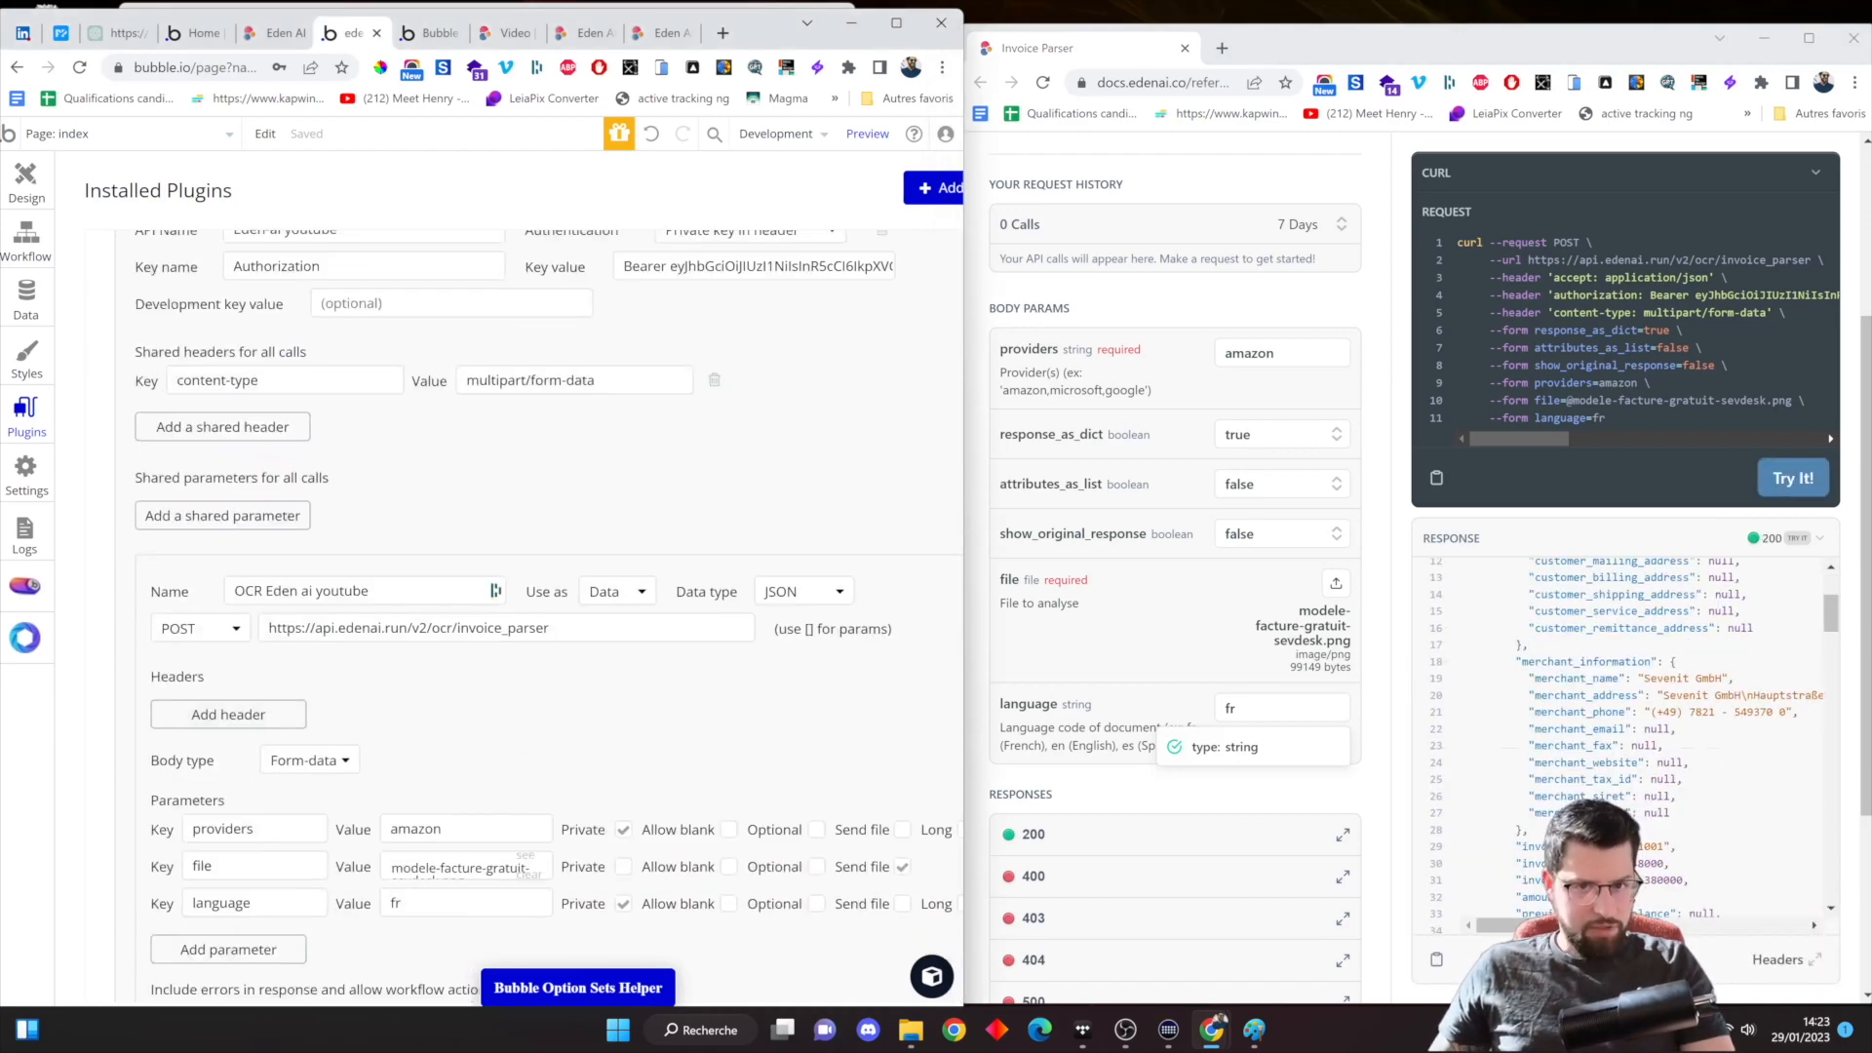
left_click(252, 812)
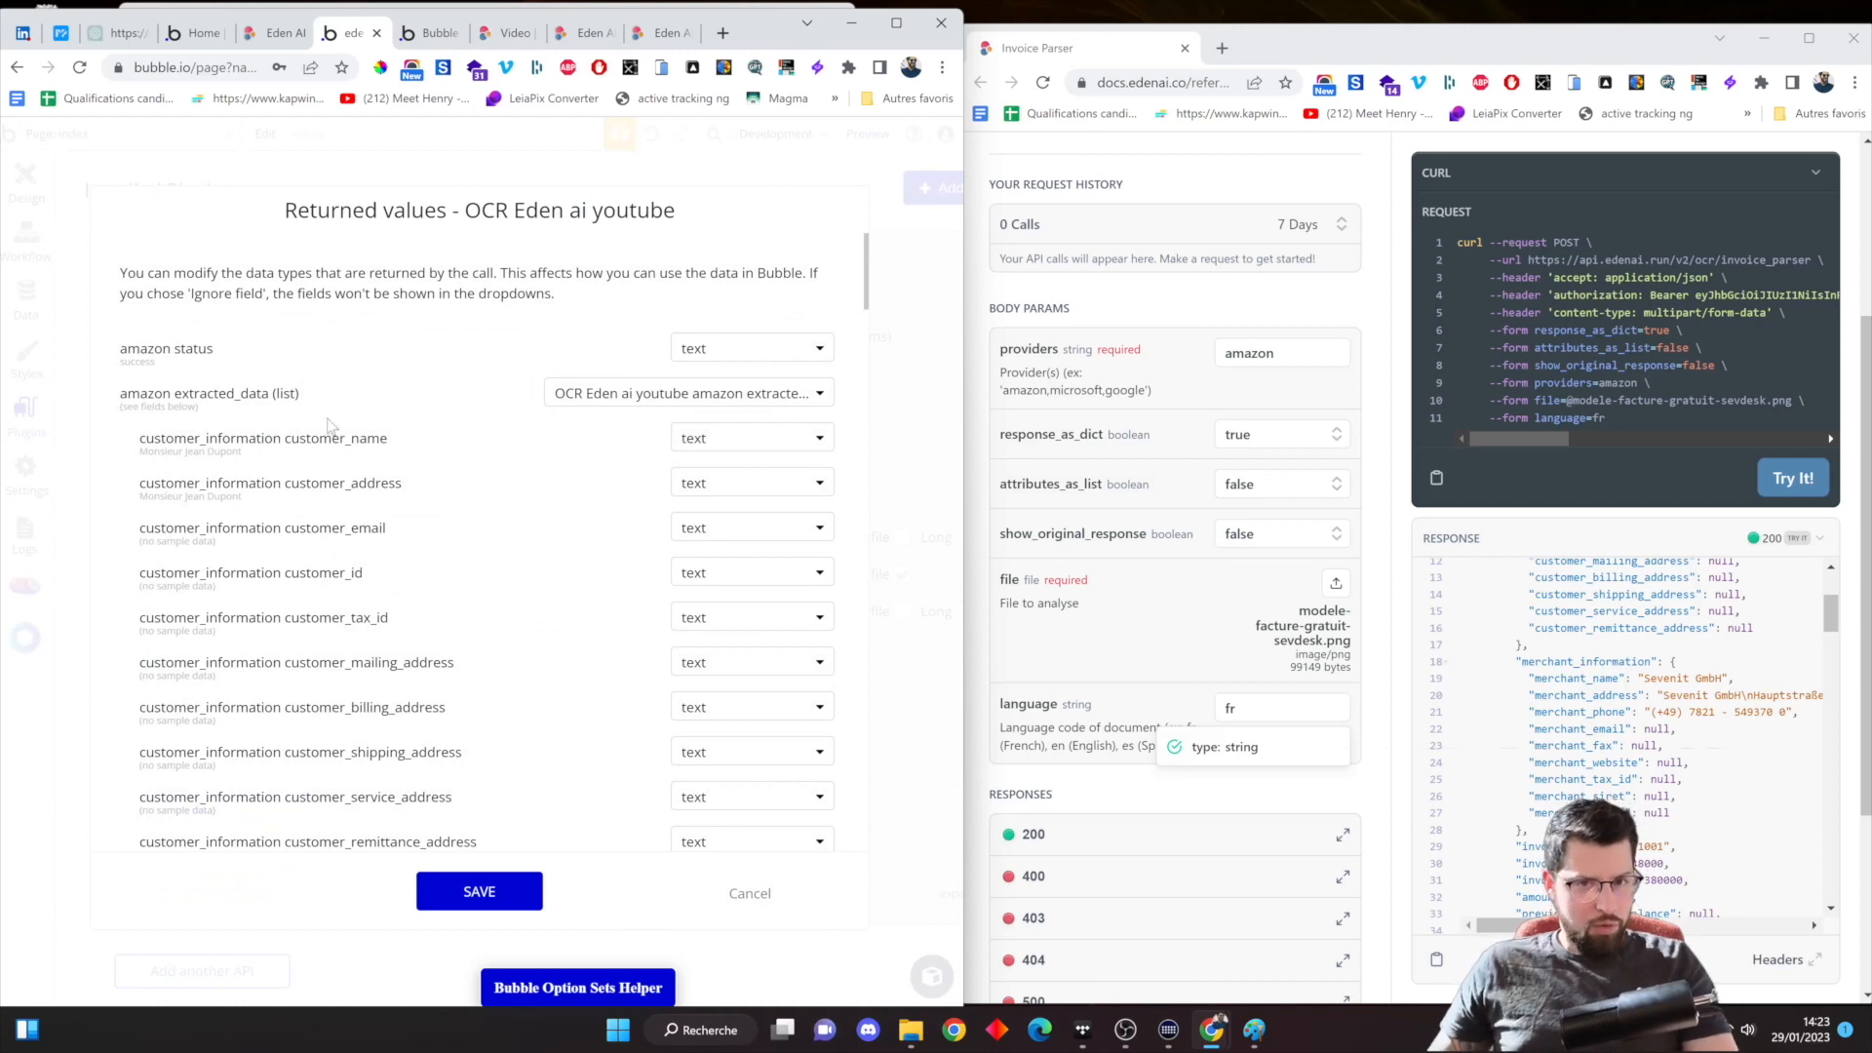
scroll(410, 429, "down", 2)
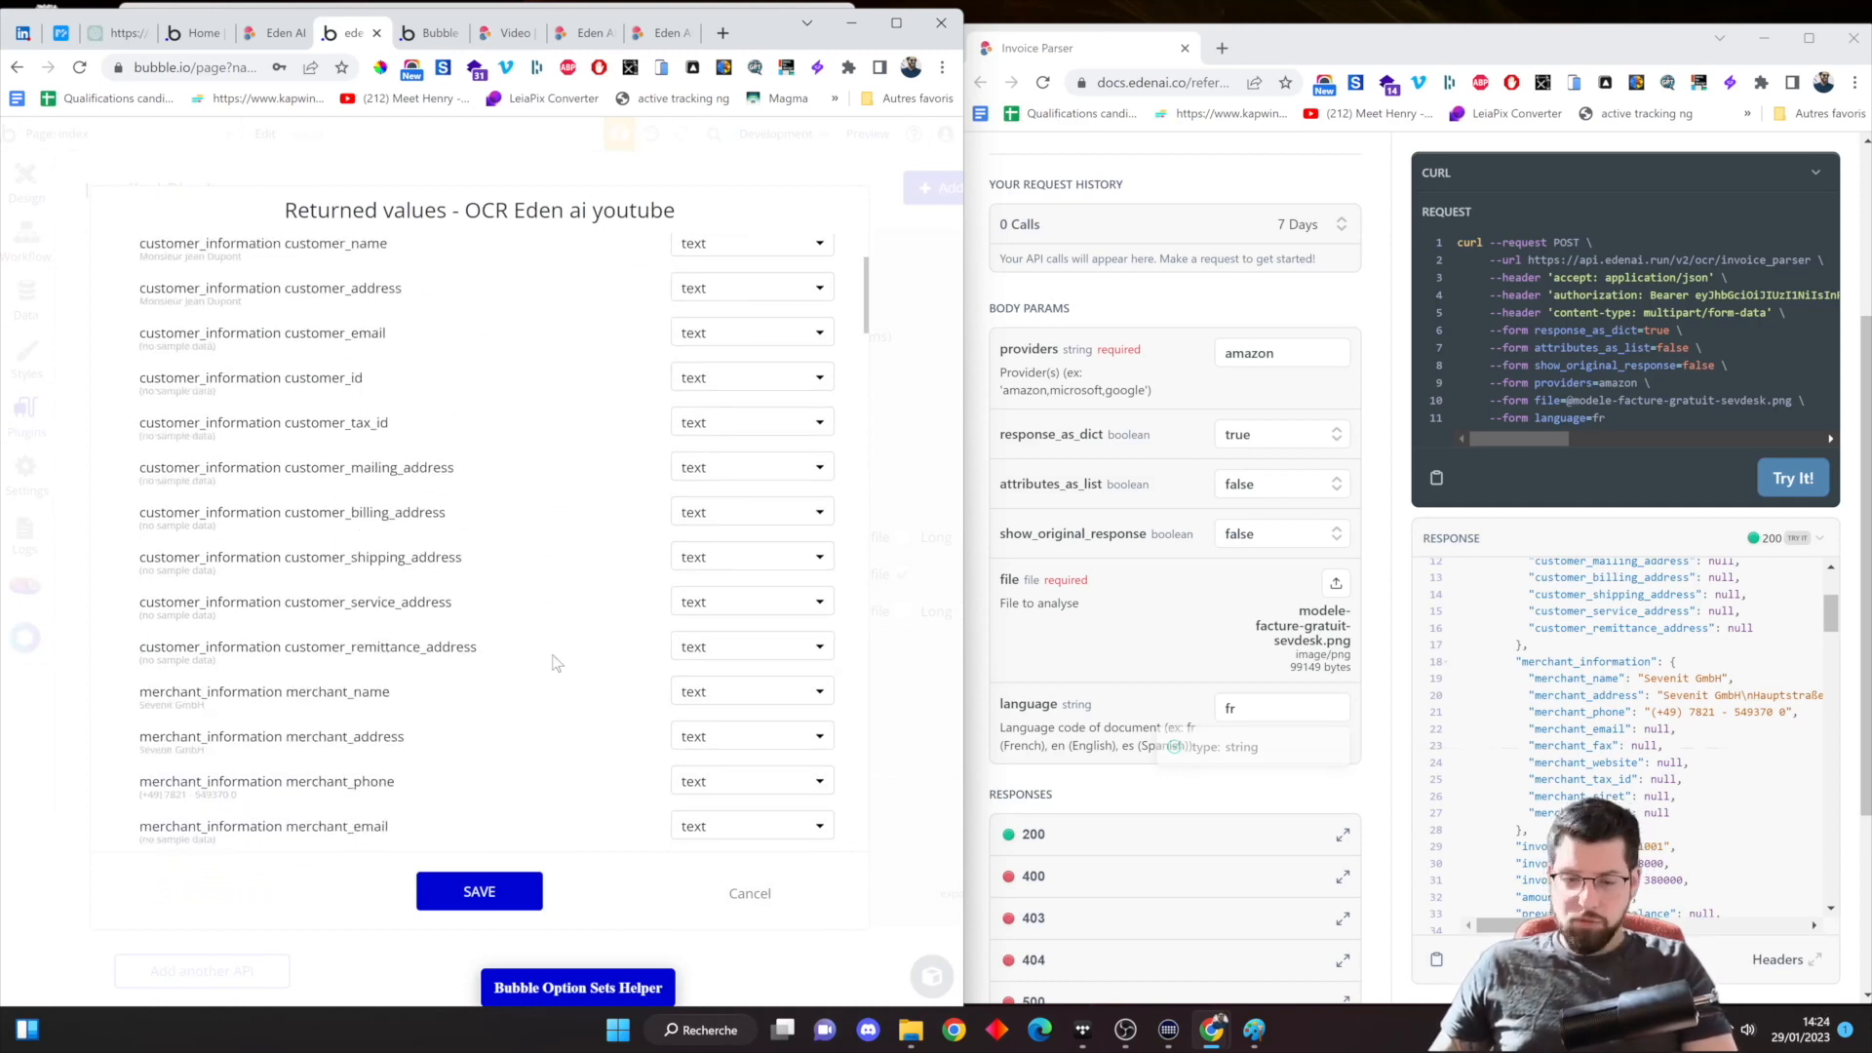
scroll(1626, 738, "down", 2)
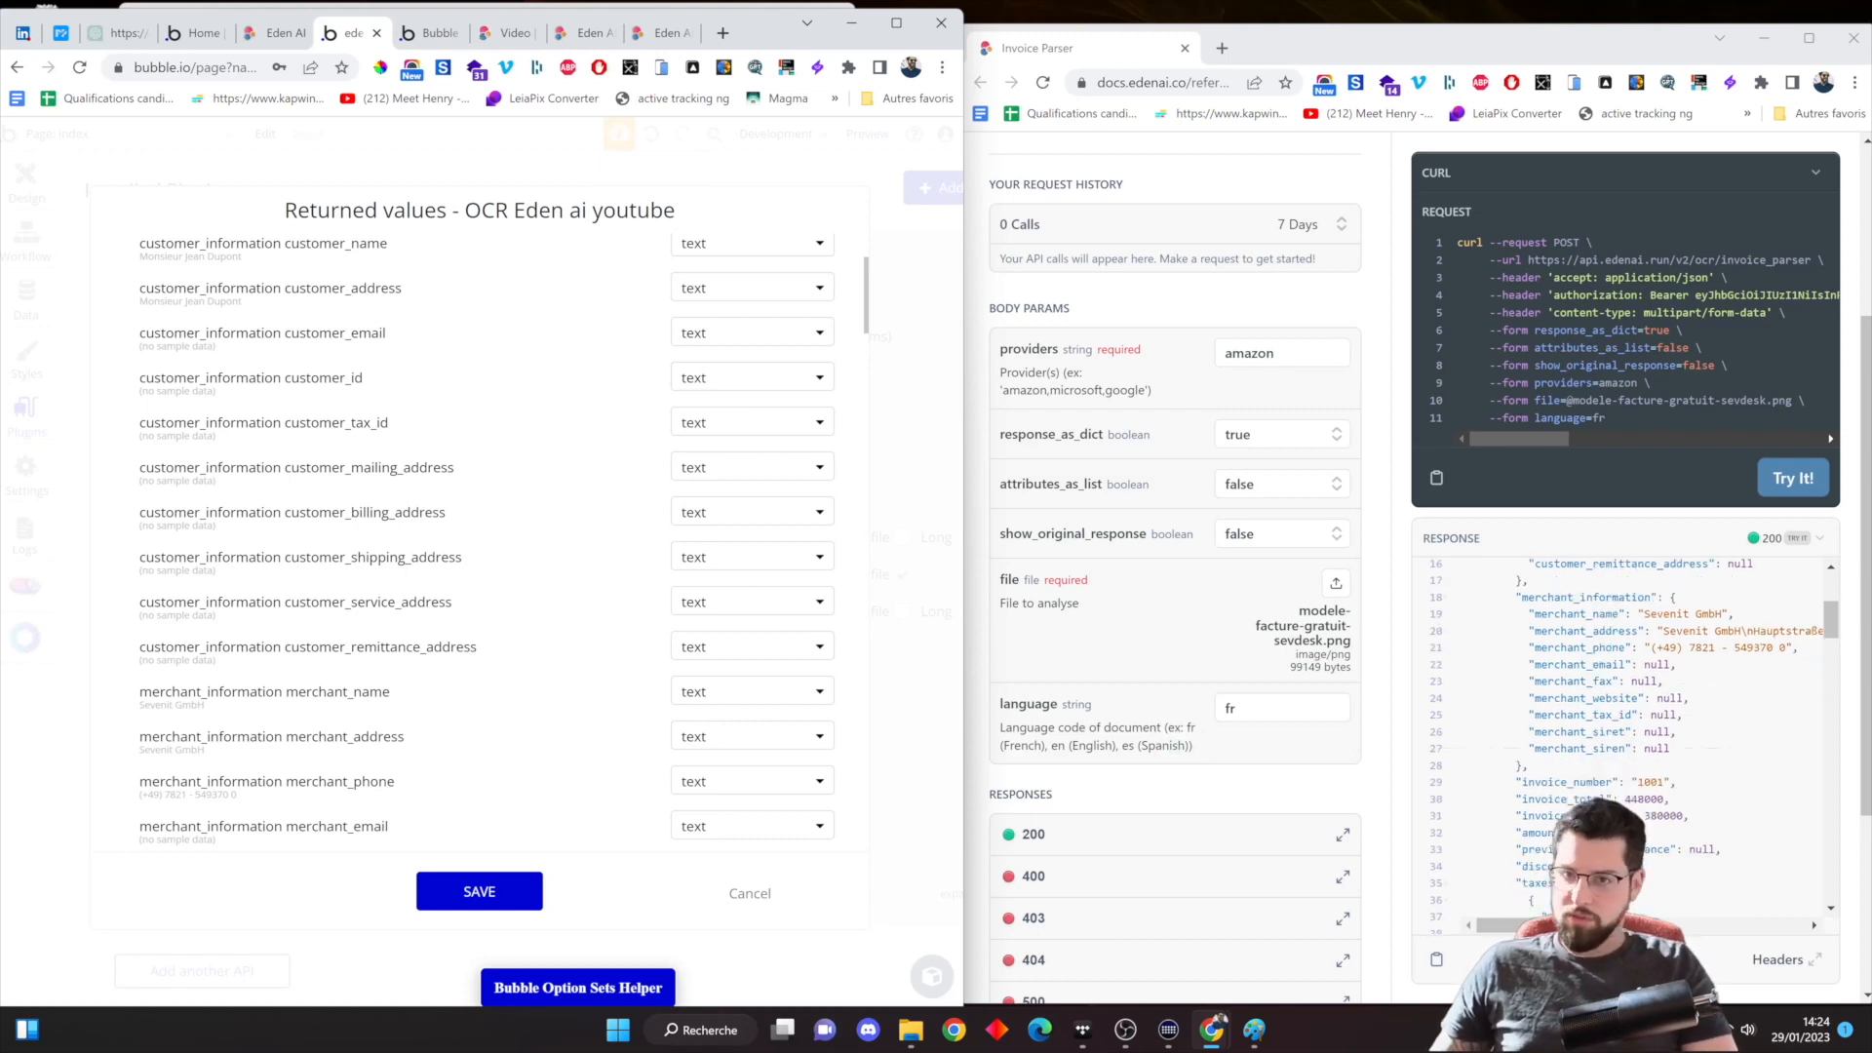
scroll(1626, 739, "up", 2)
scroll(1626, 738, "down", 2)
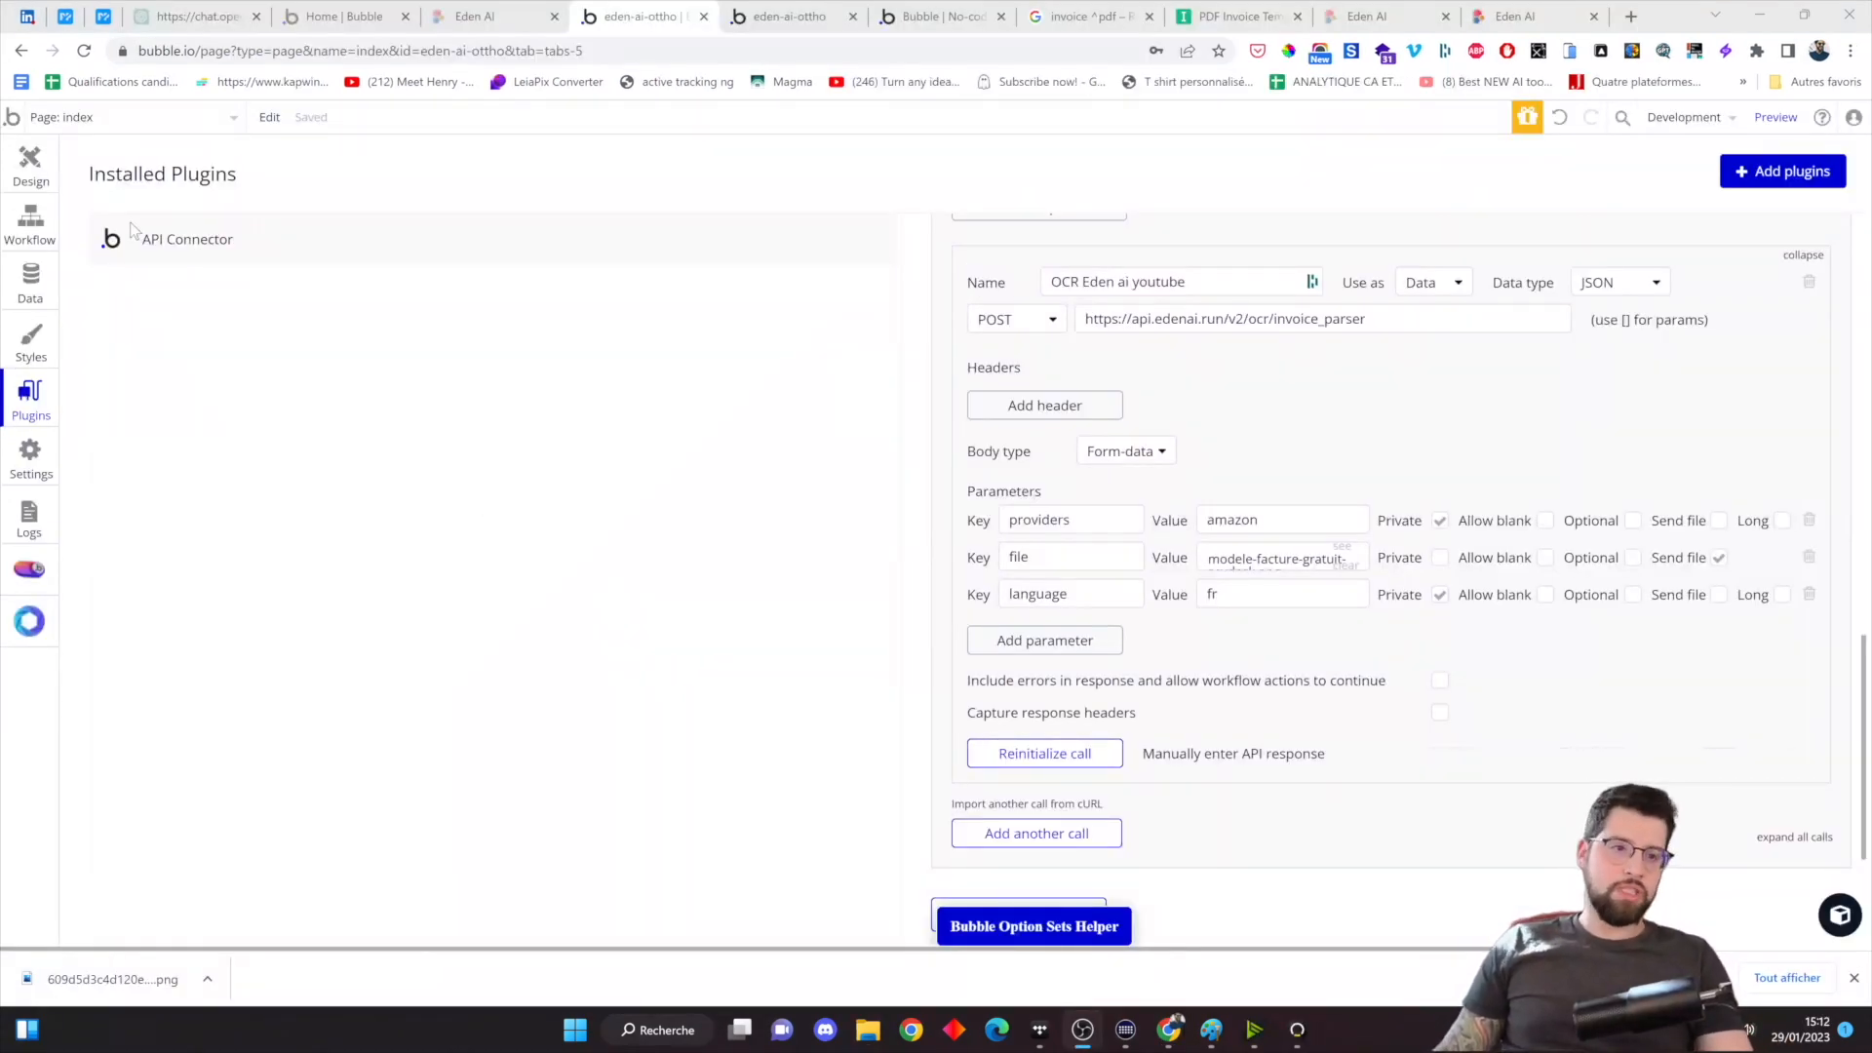
Create a new page named "ocr" without cloning an existing page
left_click(30, 161)
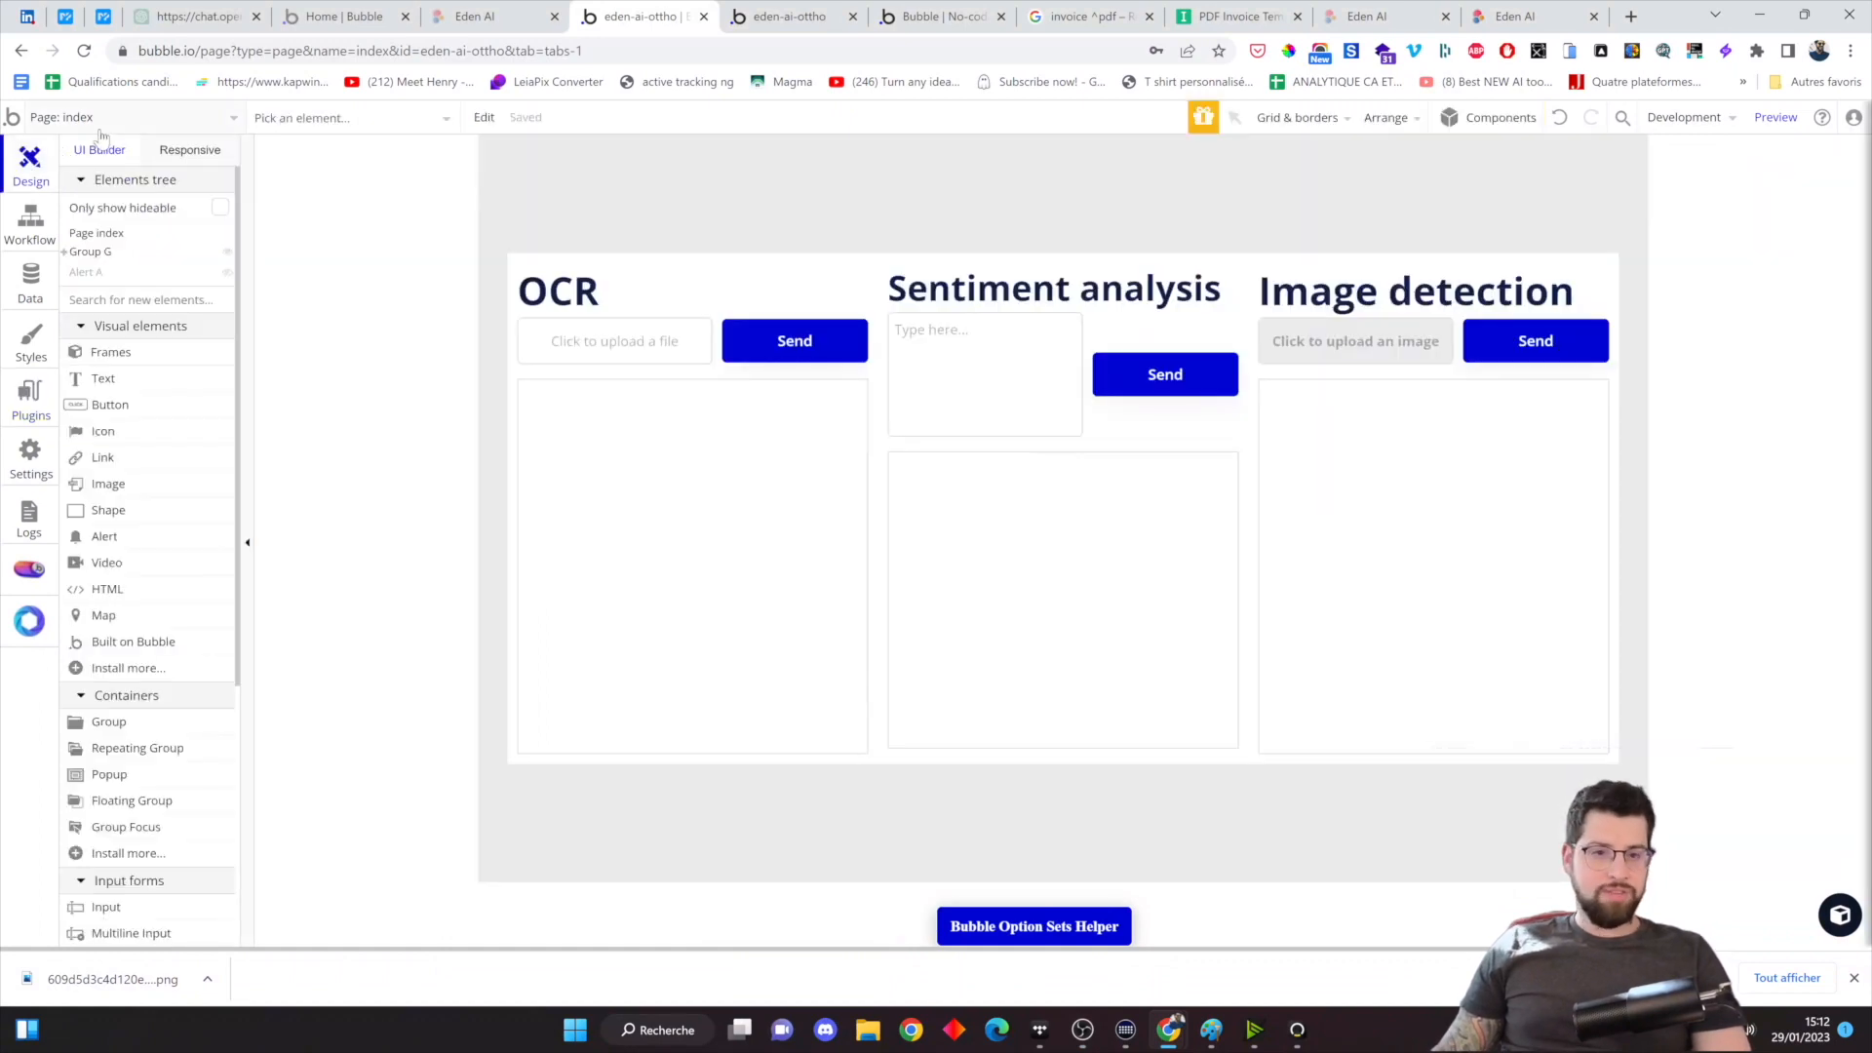
left_click(104, 122)
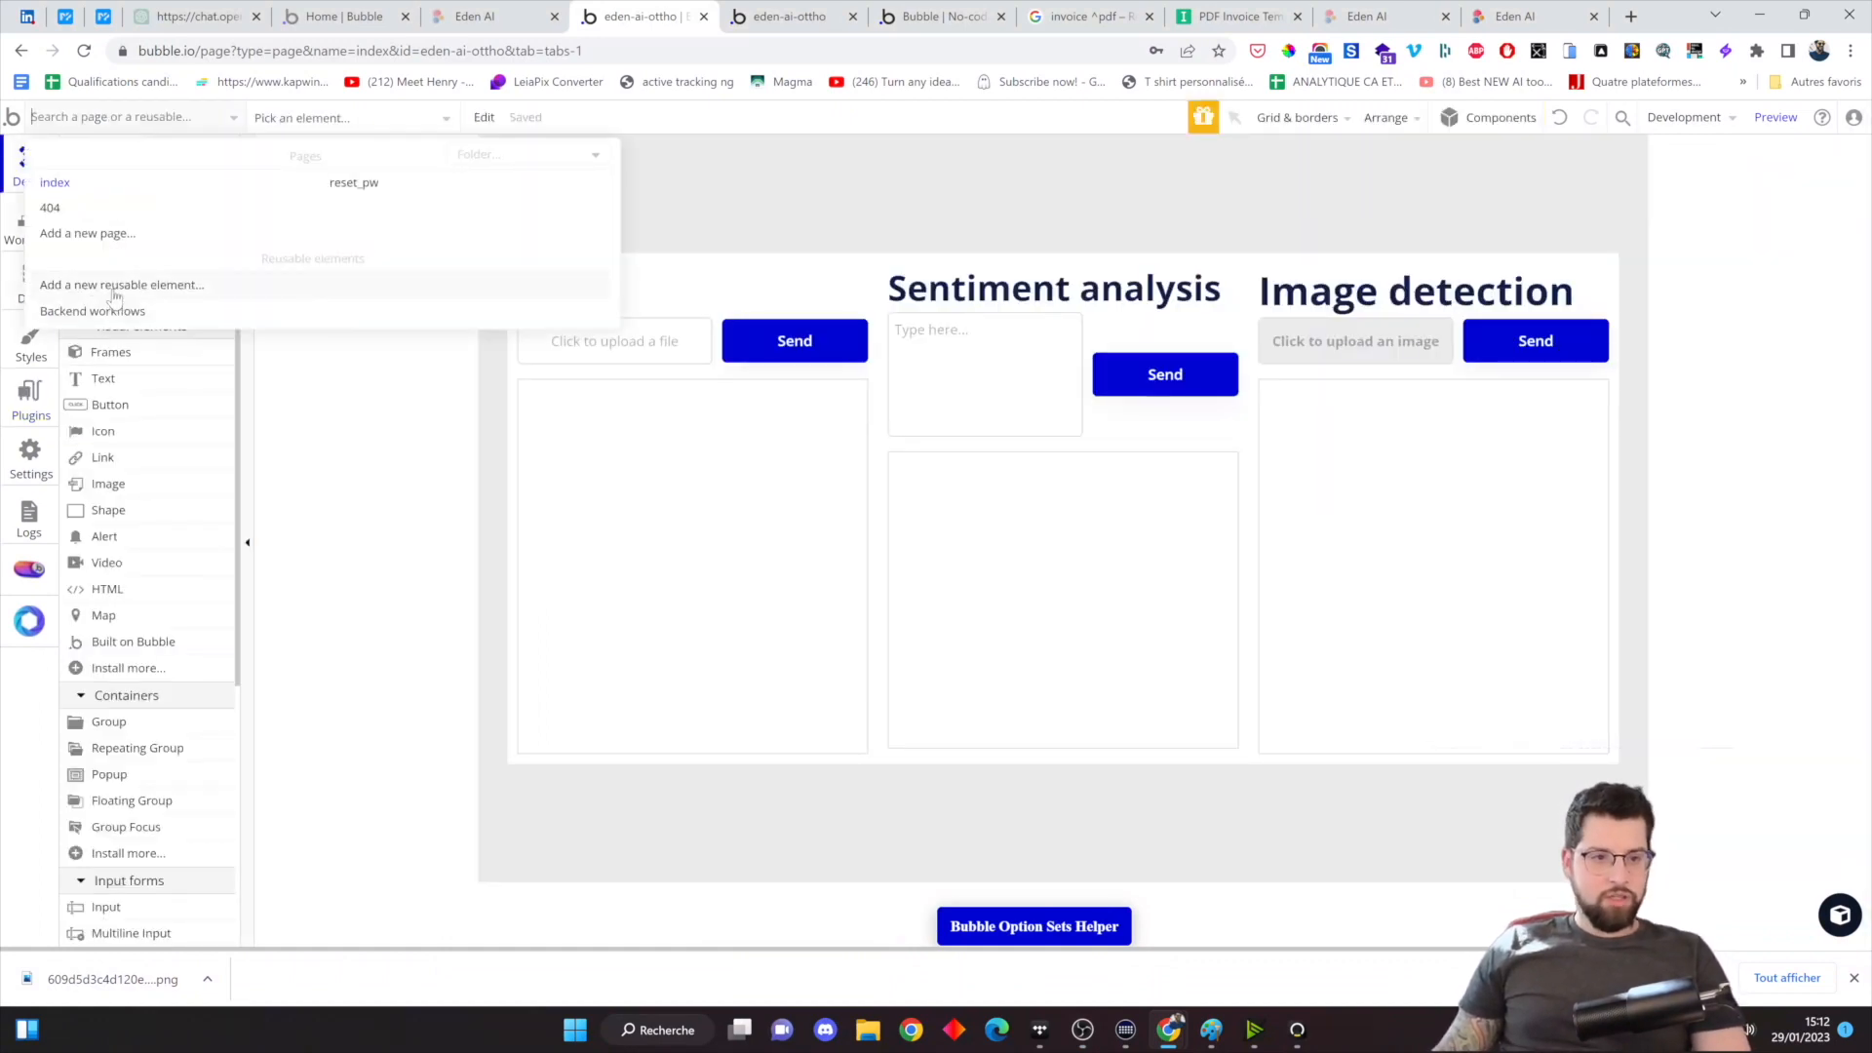
left_click(101, 233)
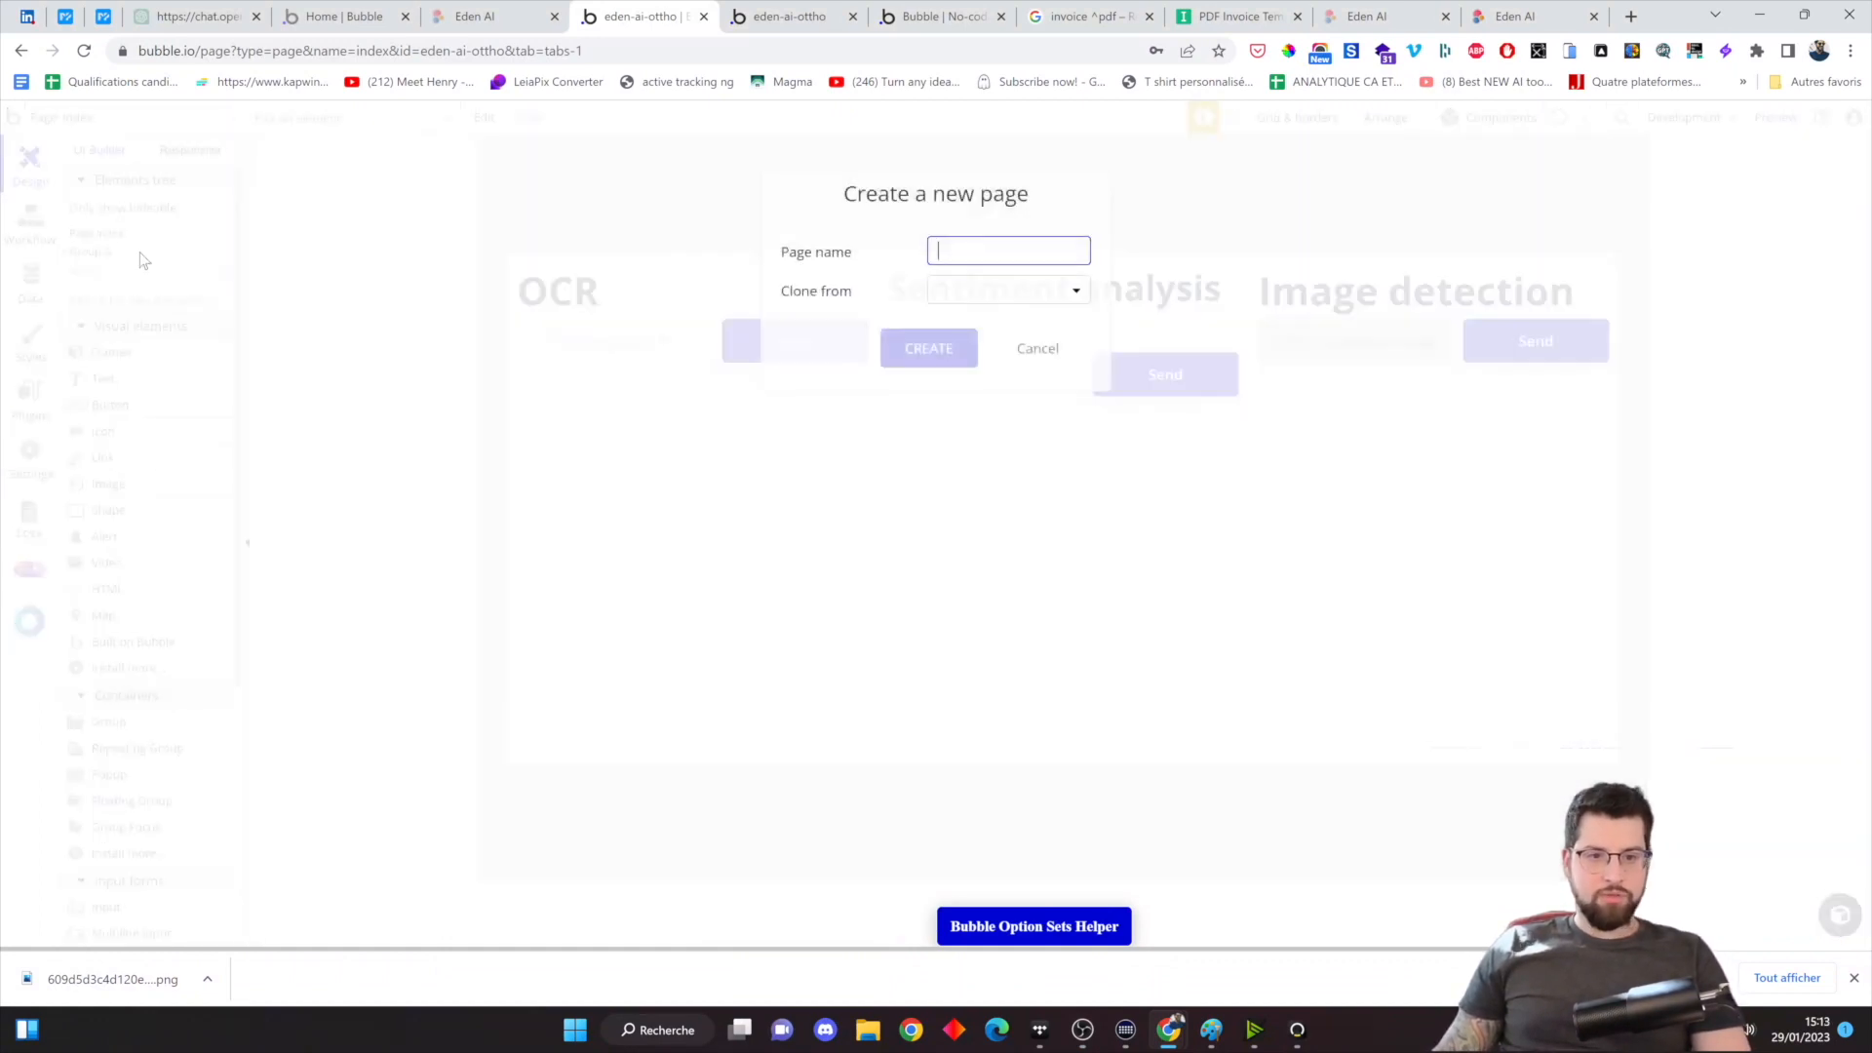
type("ocr")
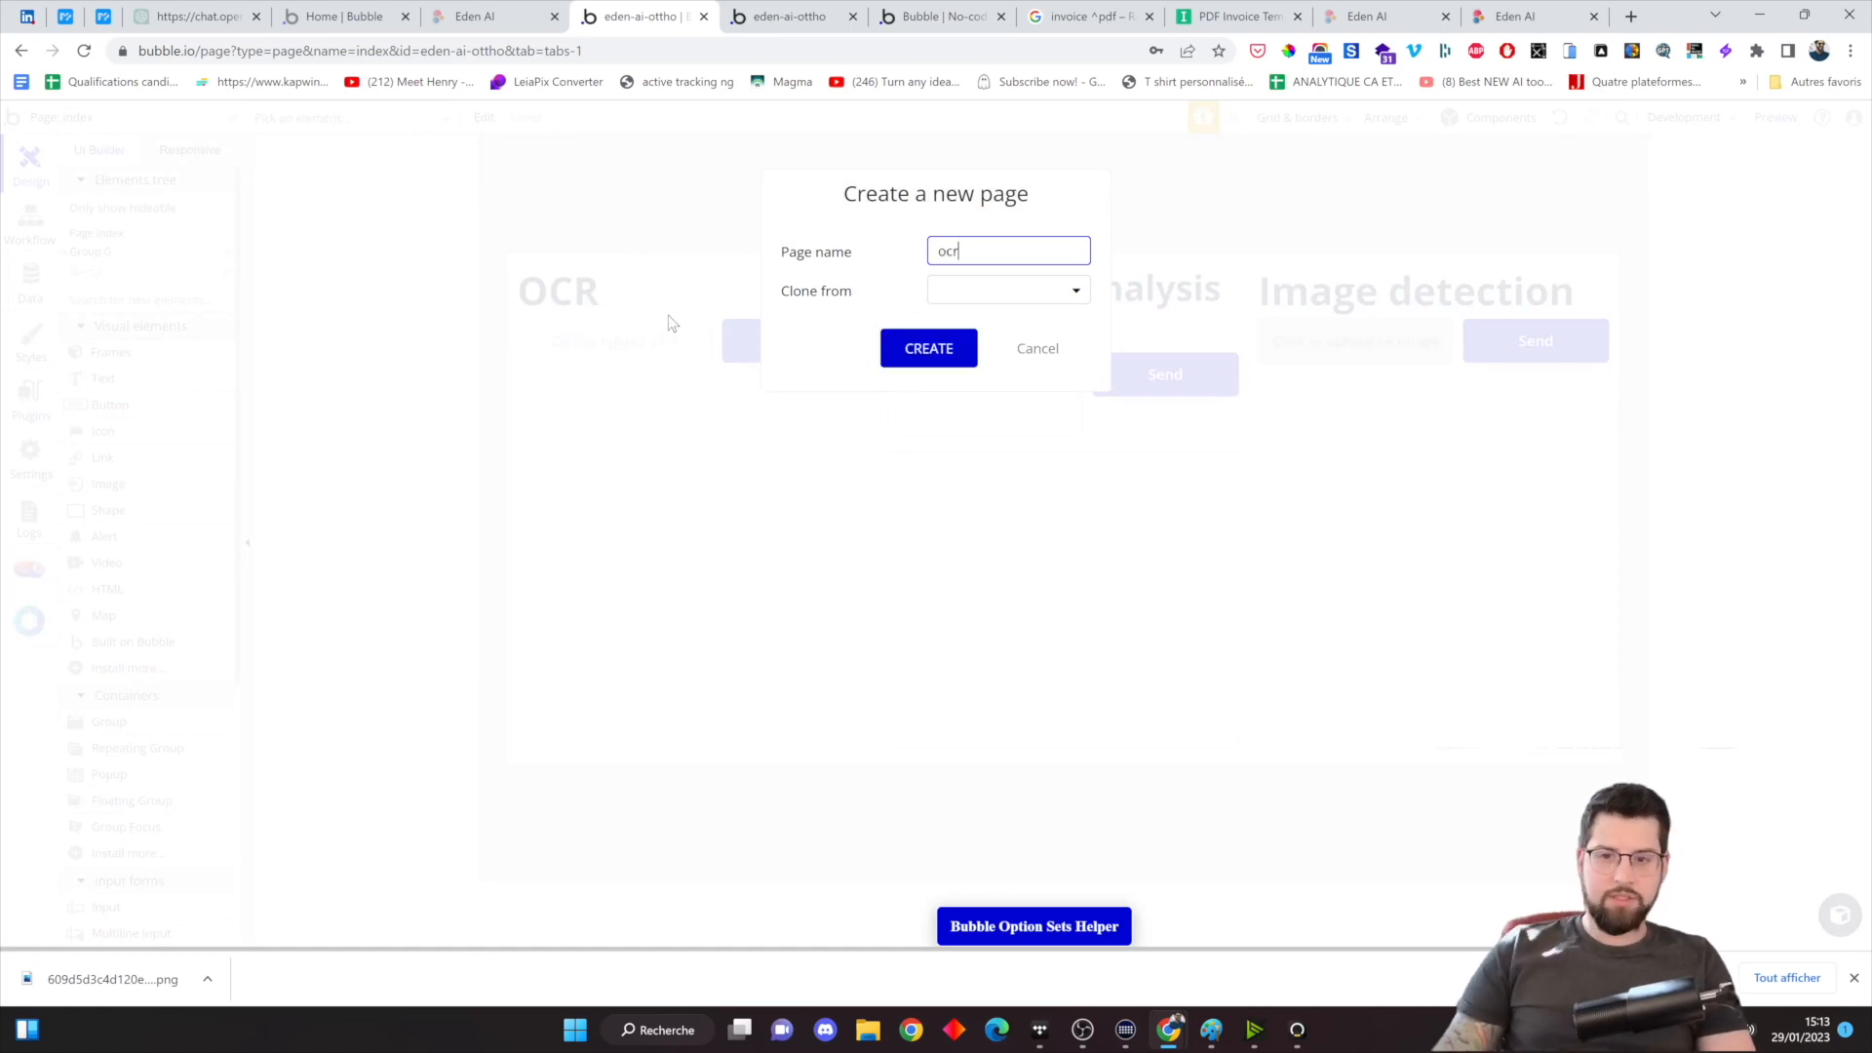
left_click(965, 288)
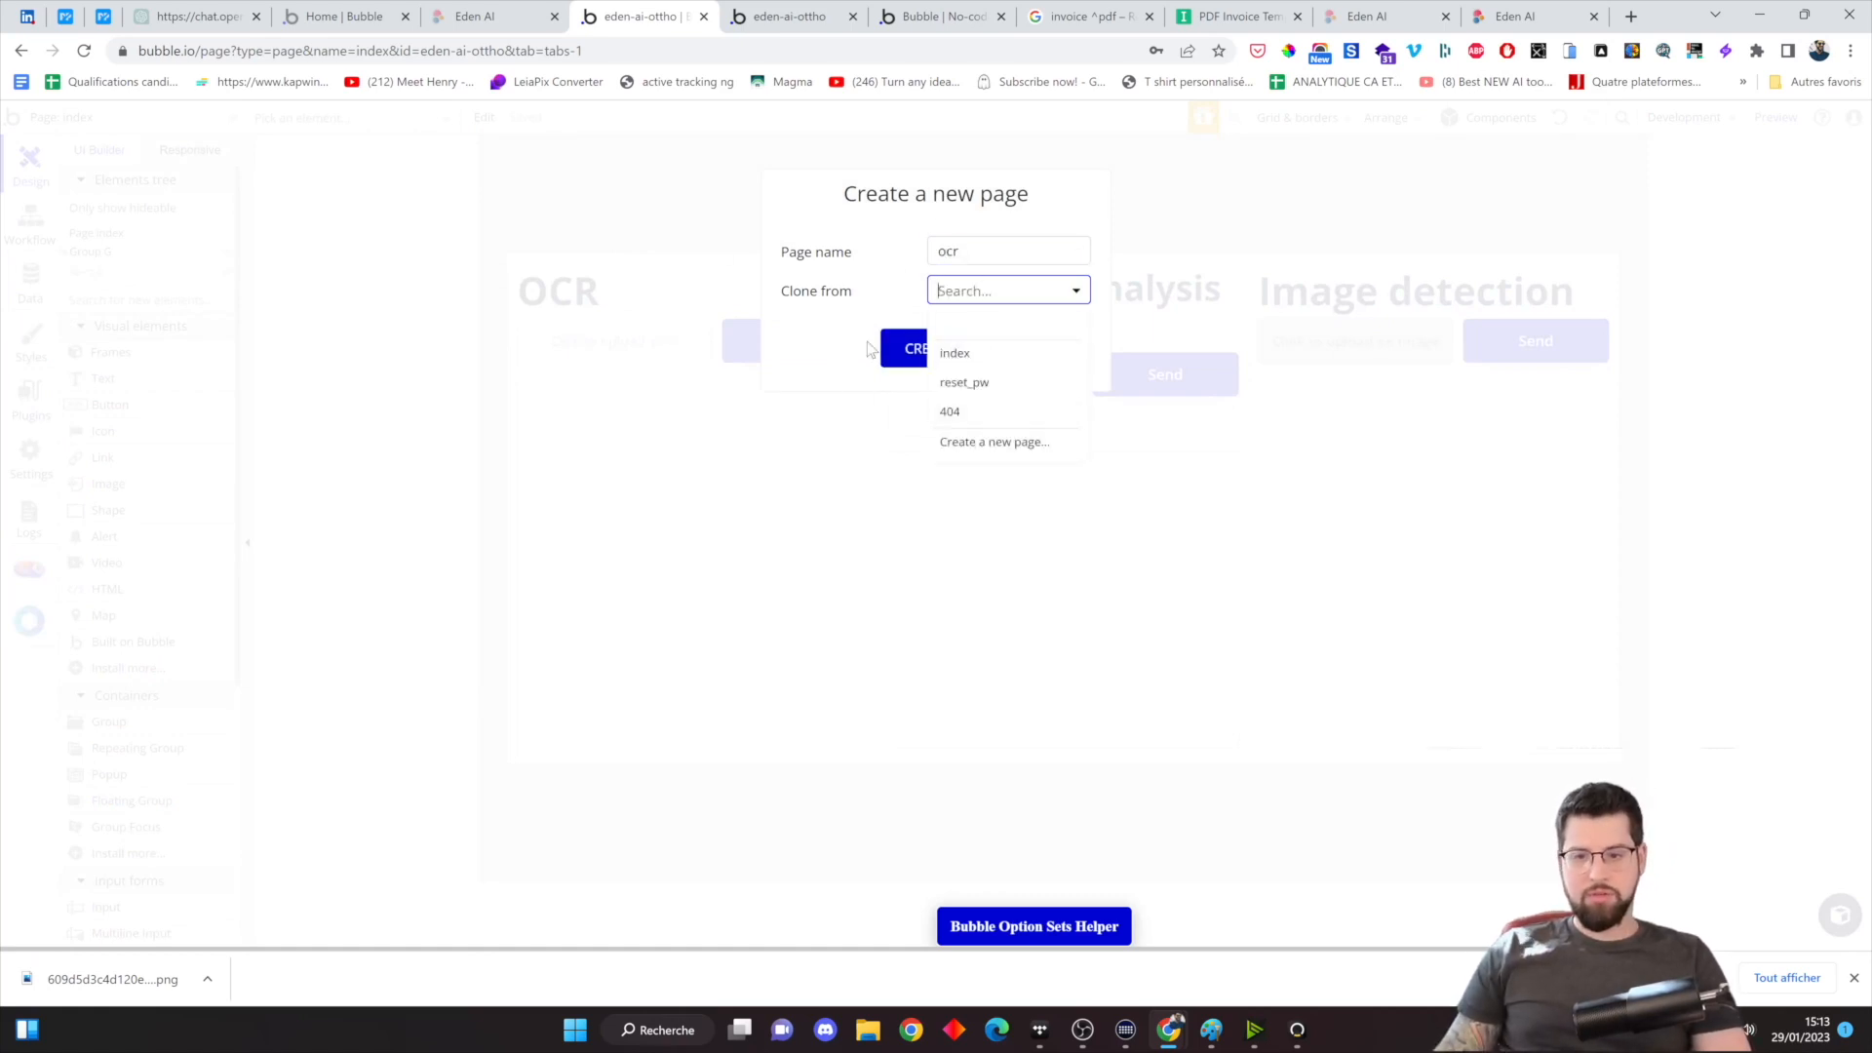
left_click(919, 349)
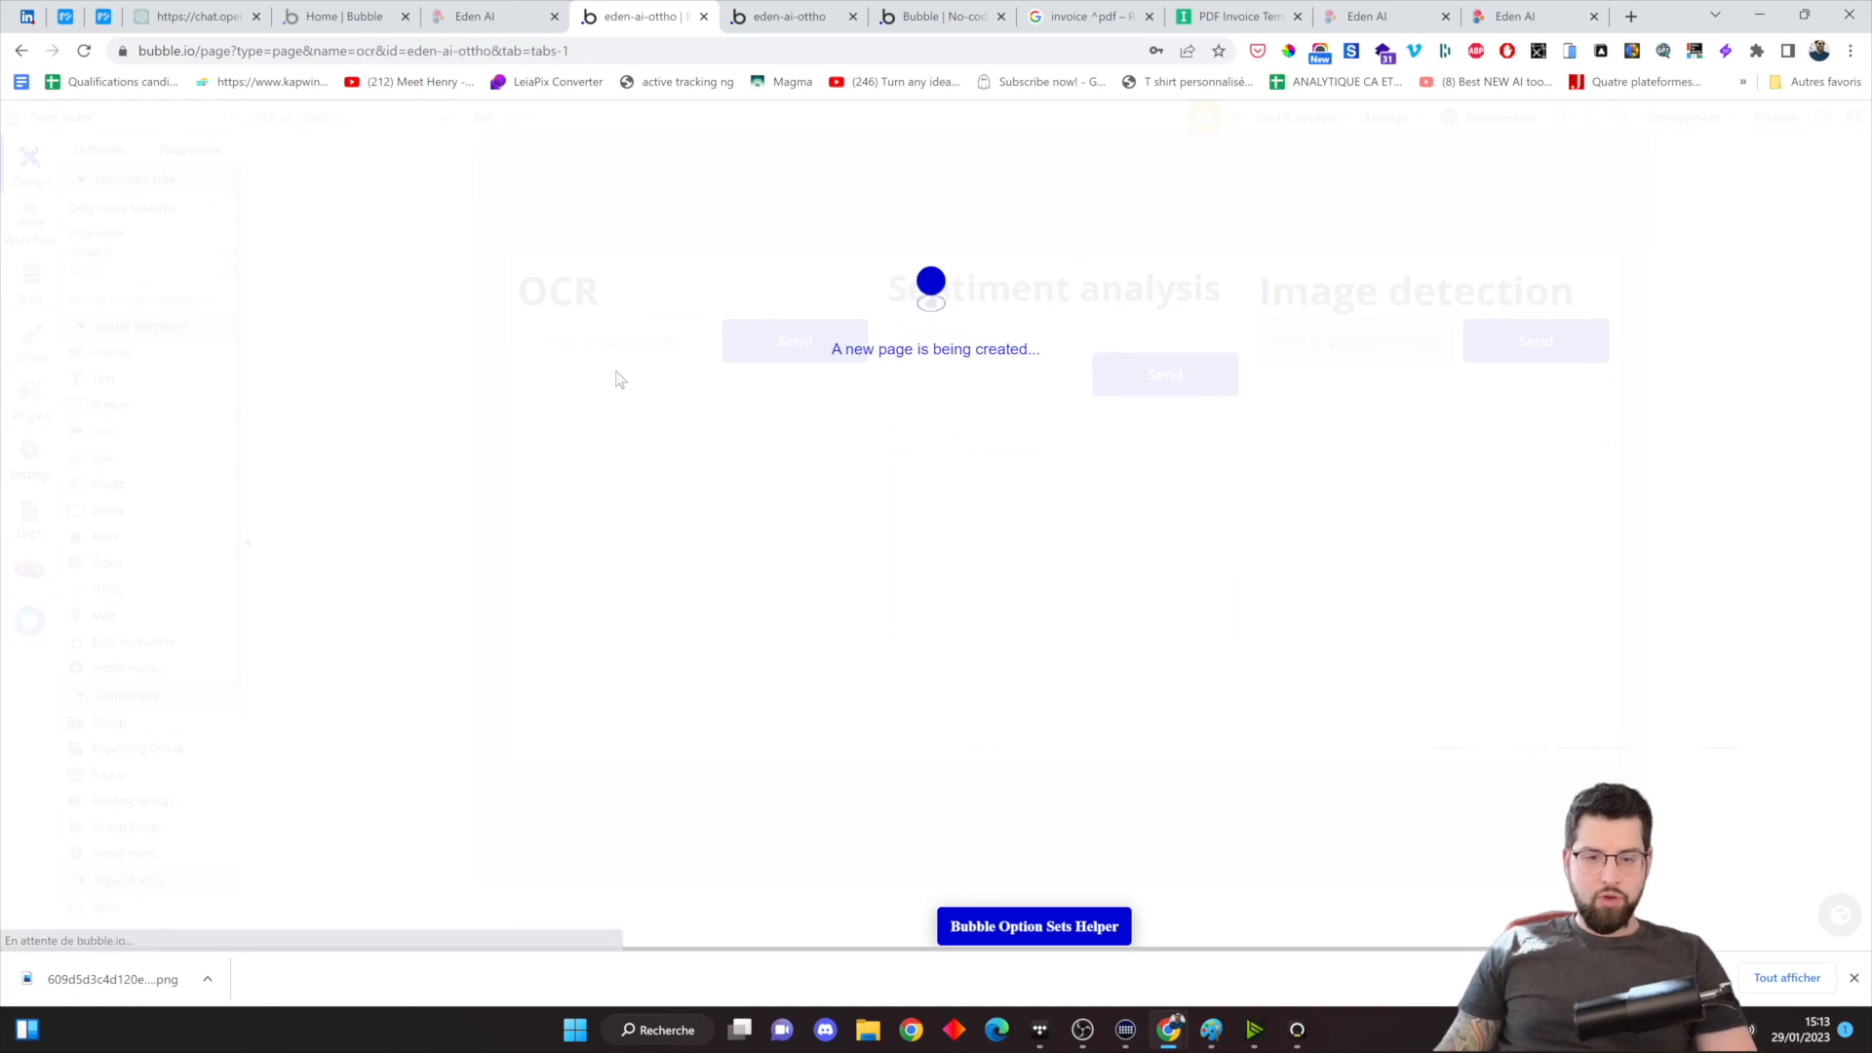
Set the ocr page's background color to #EEEEEE
double_click(490, 354)
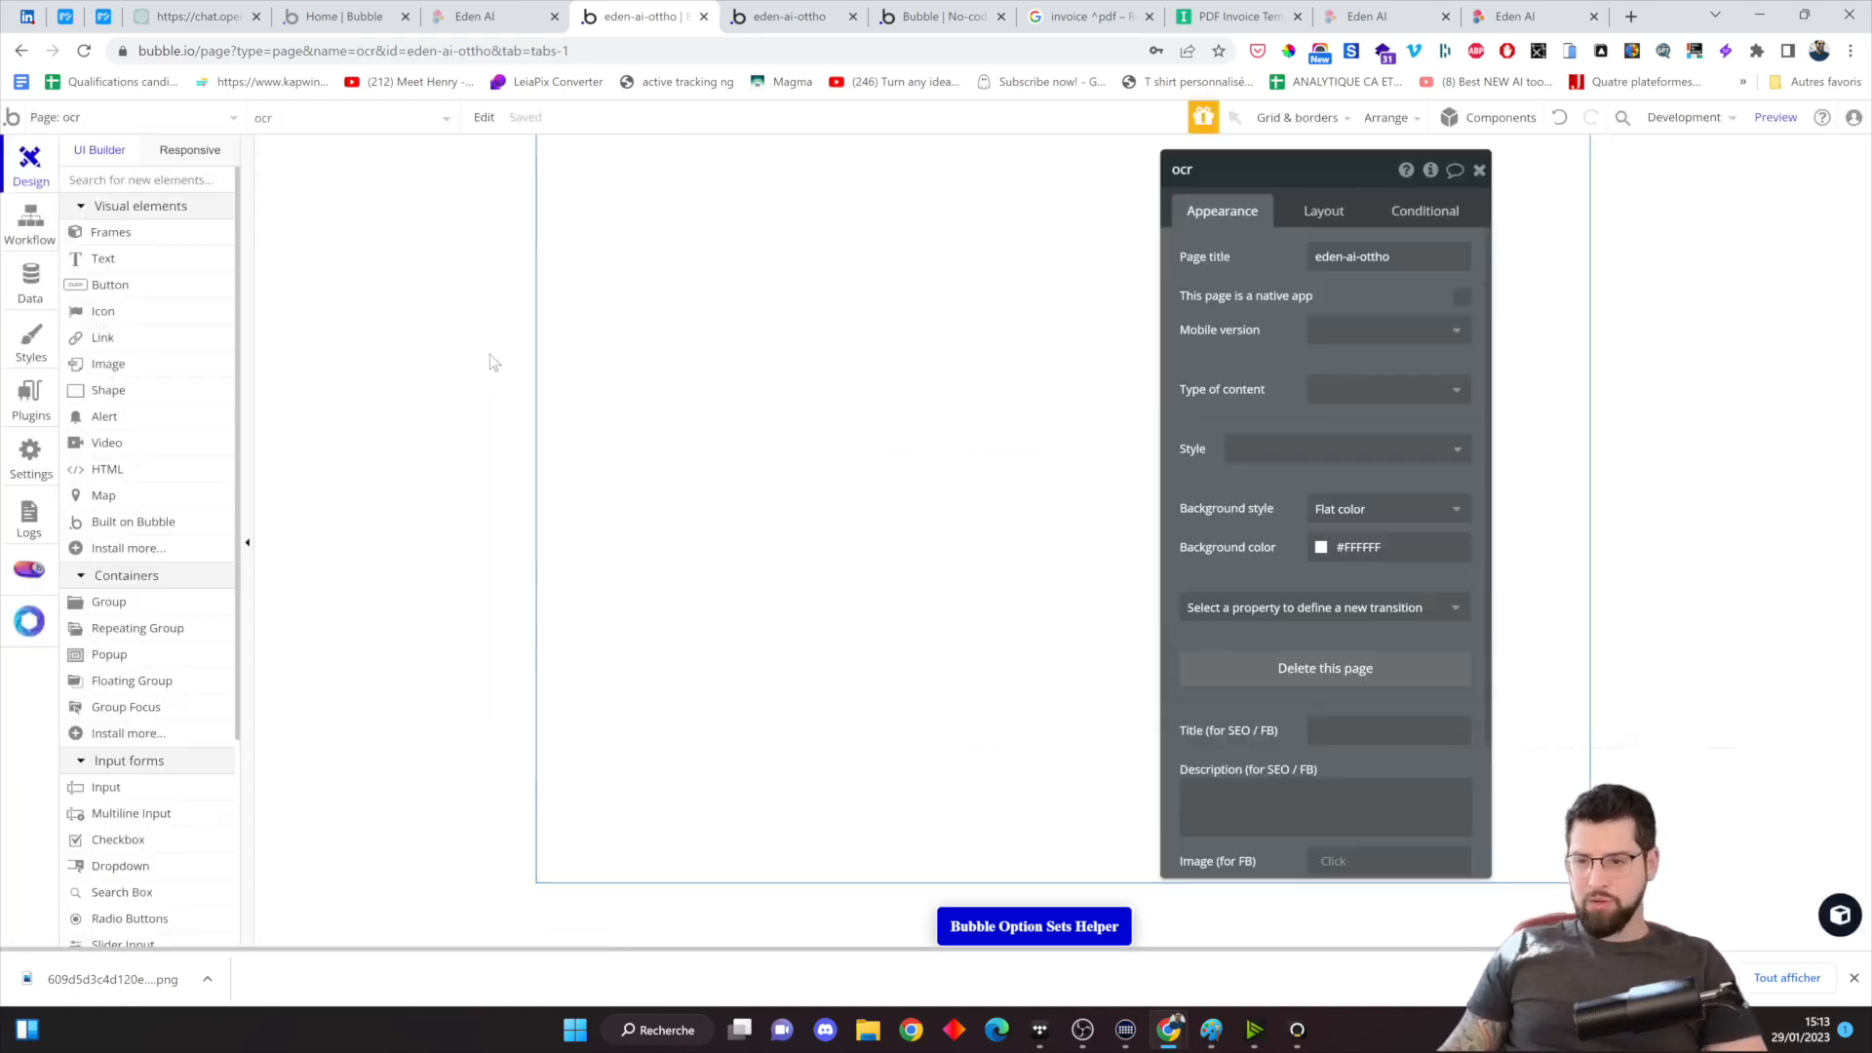
left_click(1317, 547)
left_click_drag(1320, 583, 1287, 572)
left_click(1225, 532)
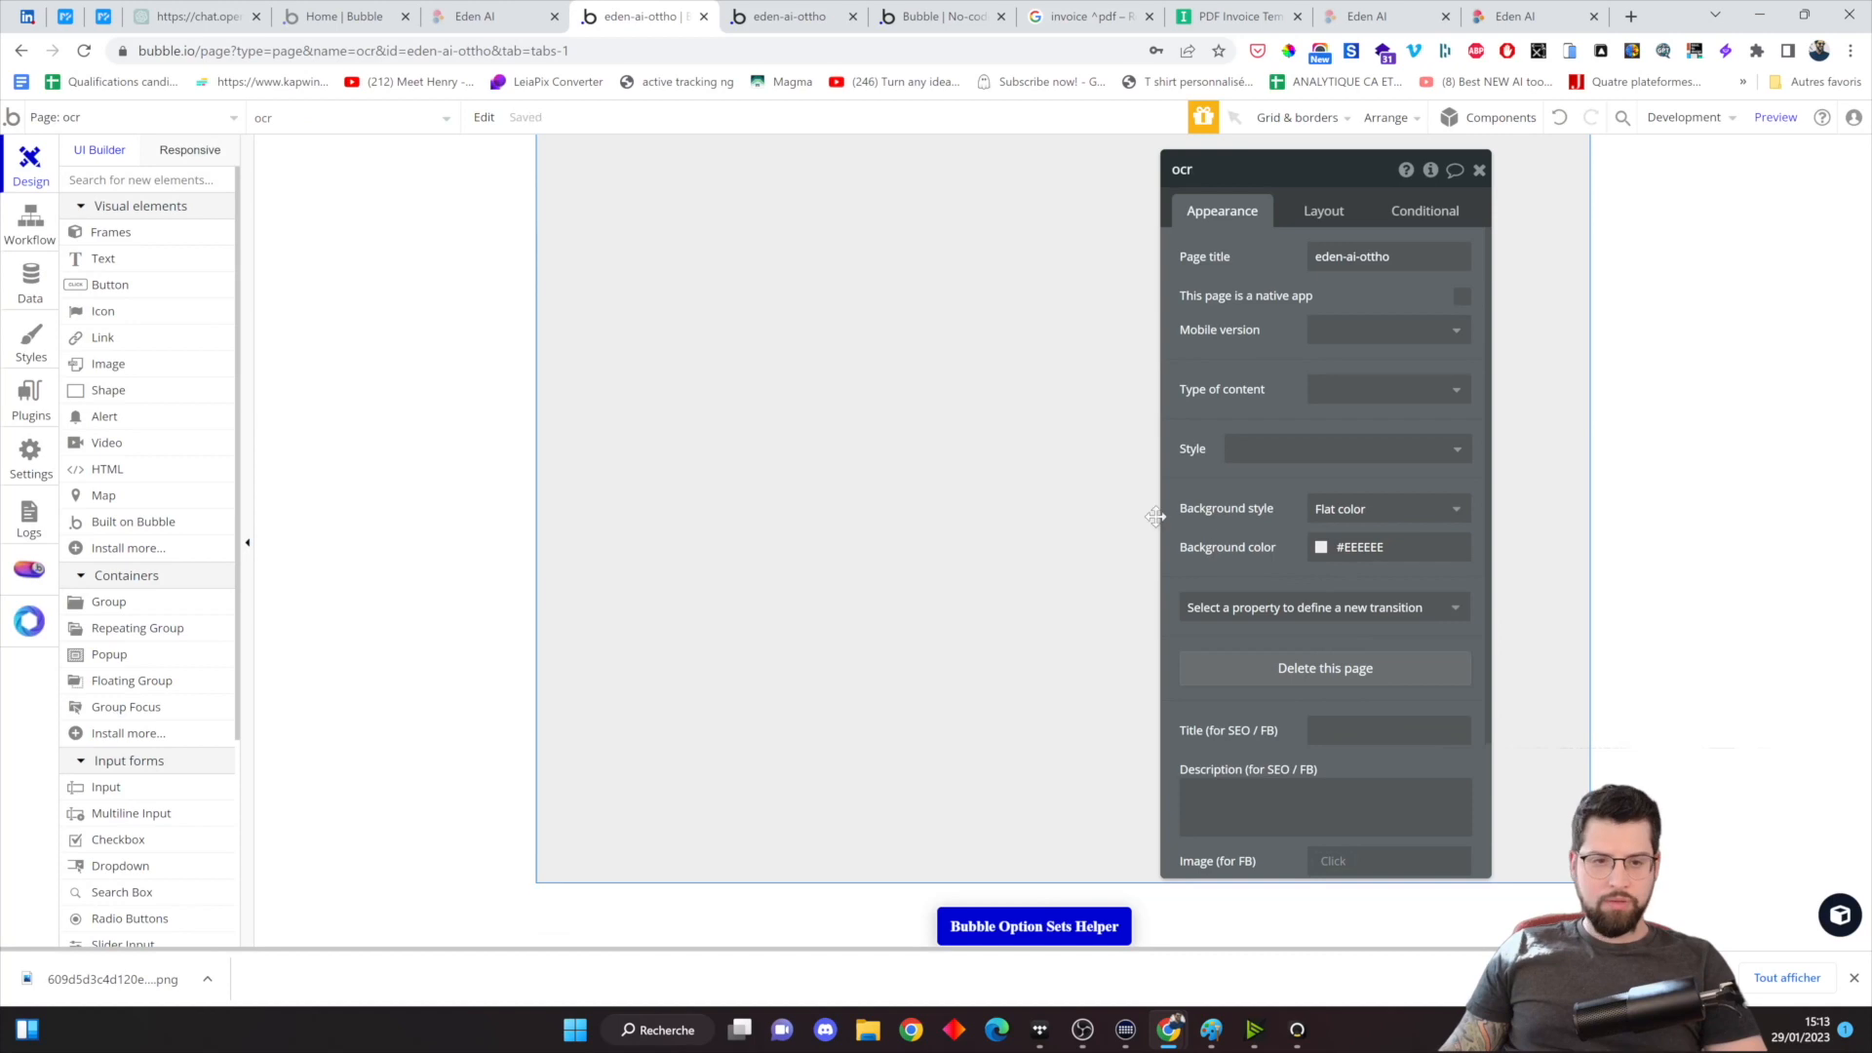
Set the ocr page's container layout to Column with its contents aligned to the vertical center
left_click(1319, 212)
left_click(1329, 258)
left_click(1350, 370)
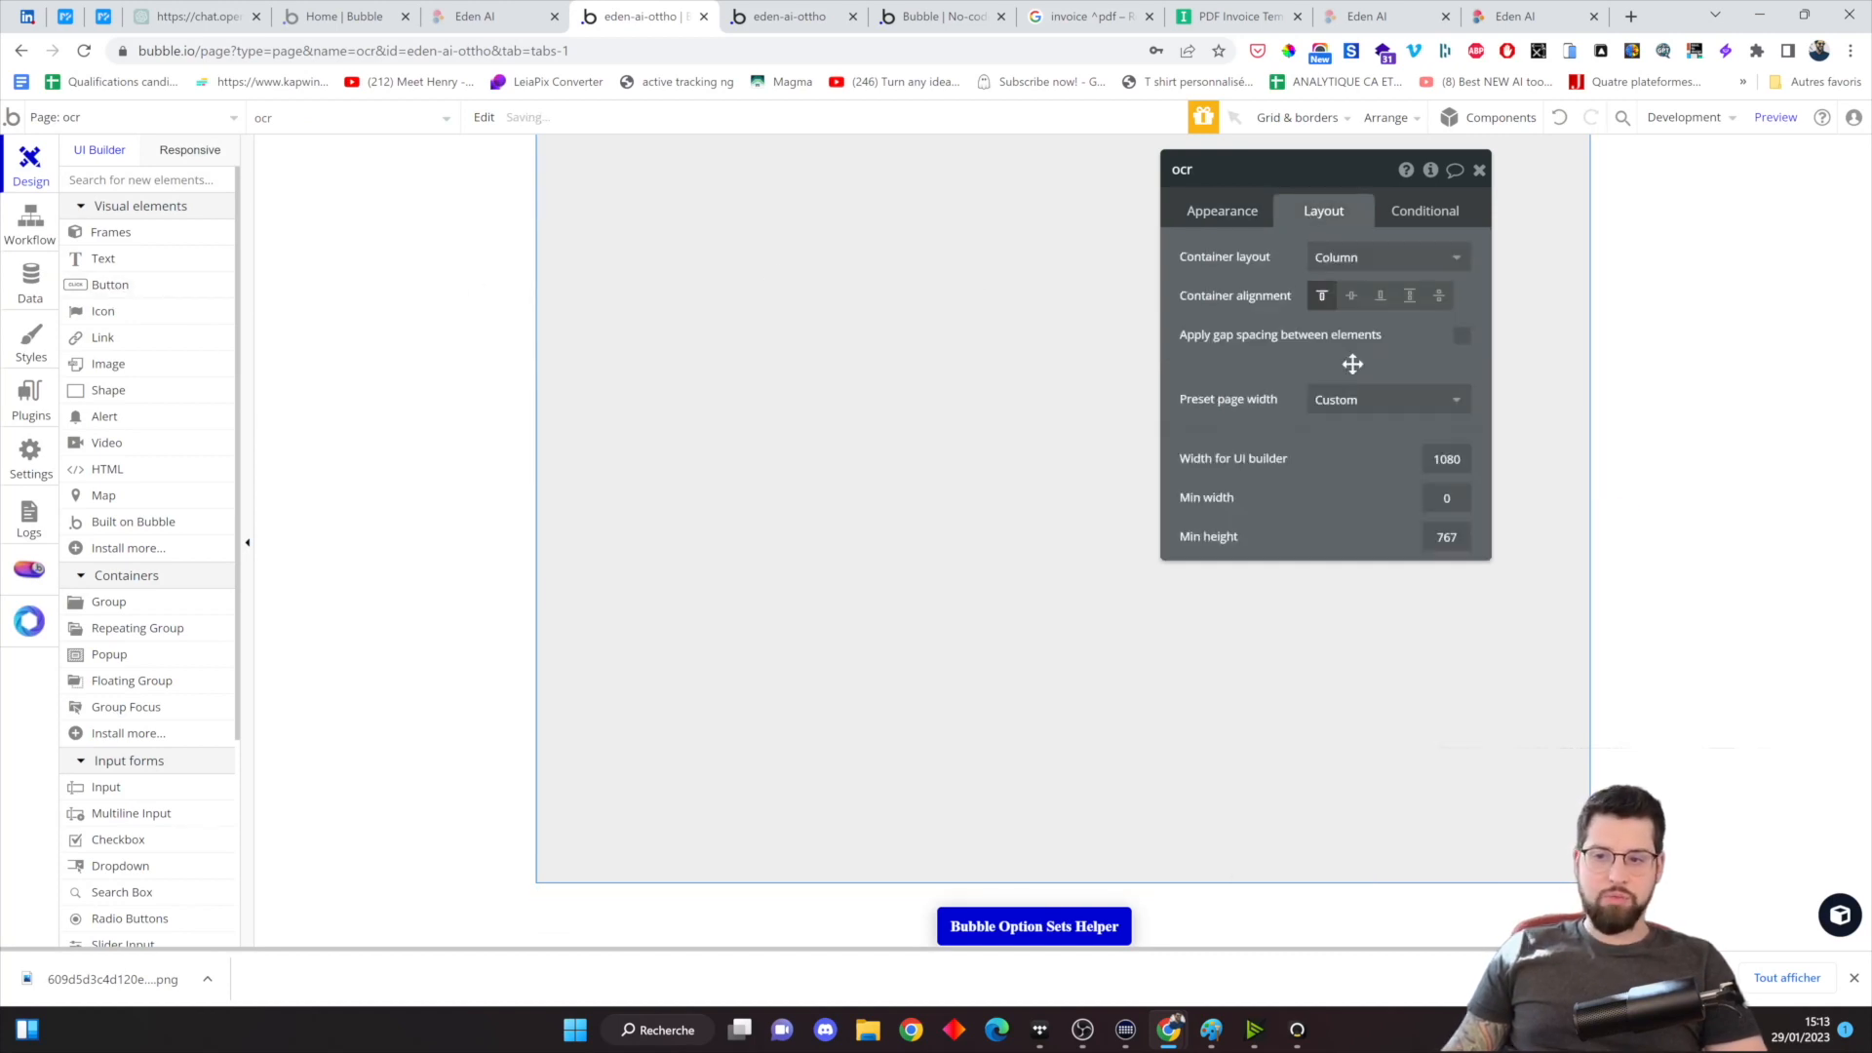
left_click(1352, 299)
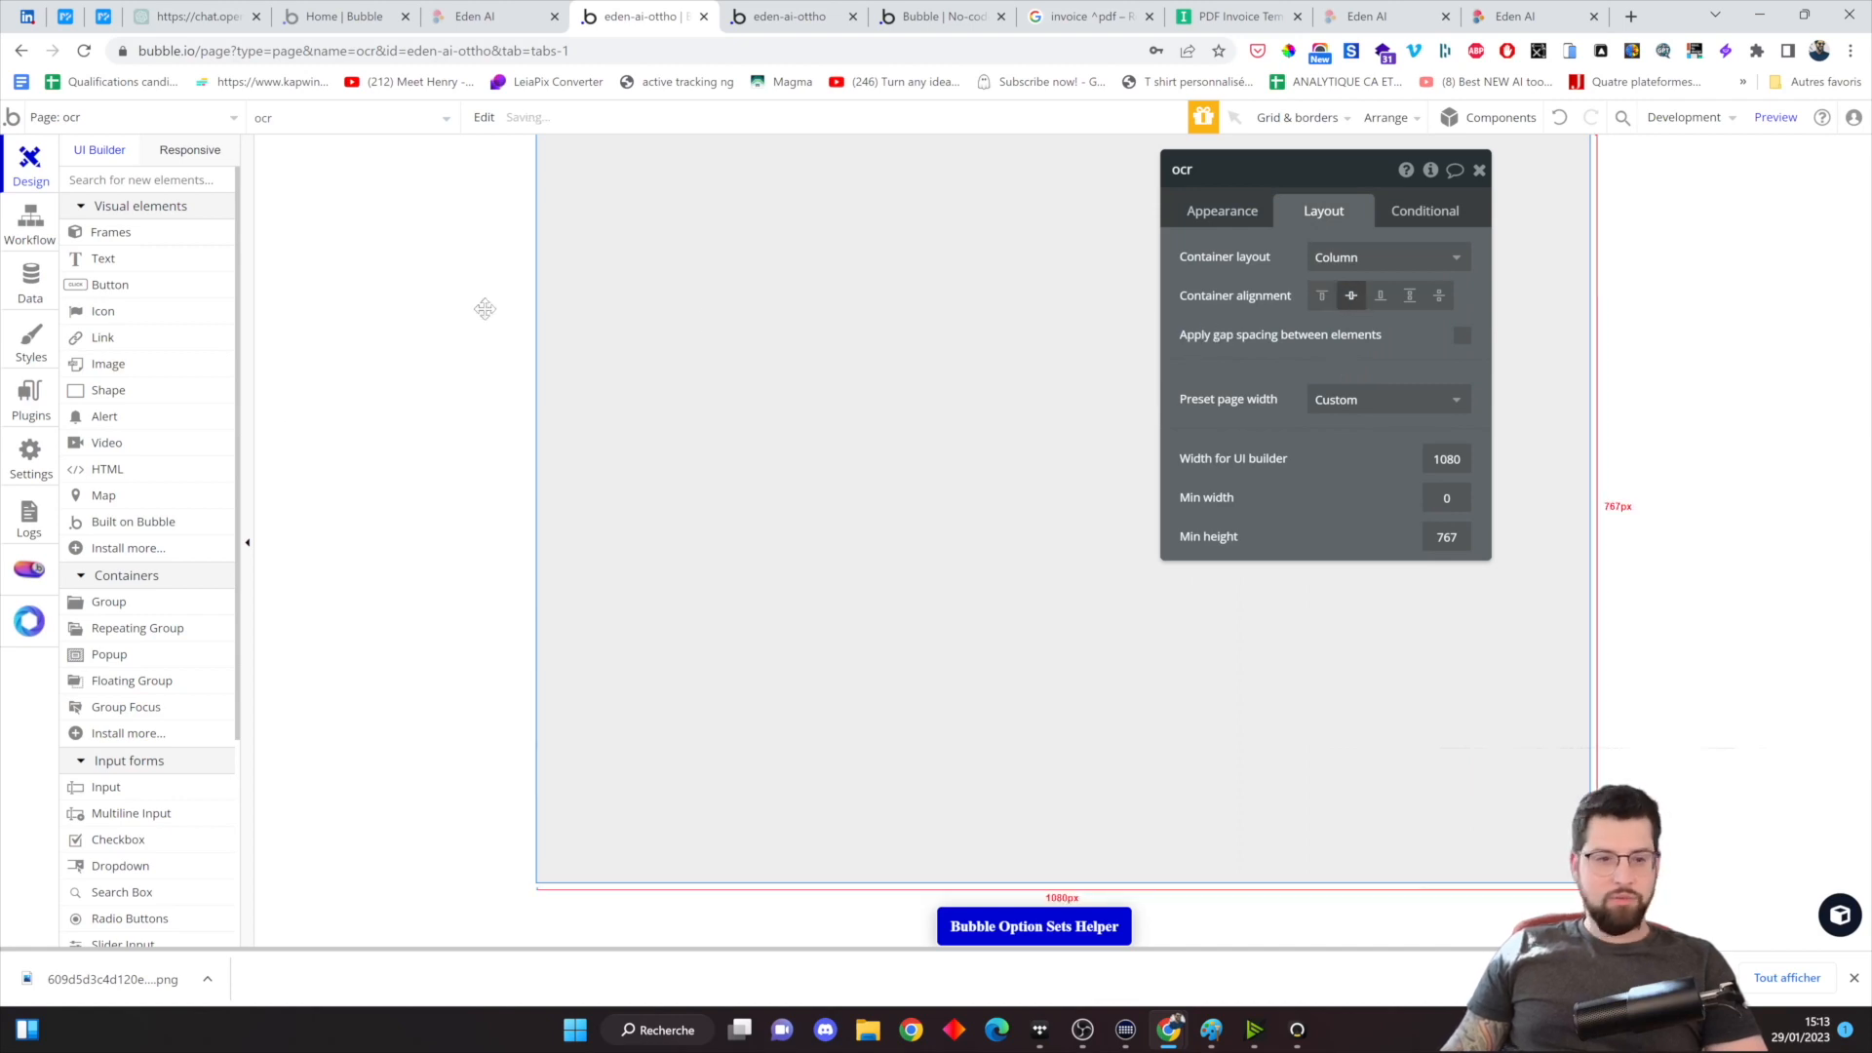
Place a 280 by 280 px group on the ocr page, centered horizontally, with a Column container layout aligned to the top
left_click(122, 610)
left_click(728, 389)
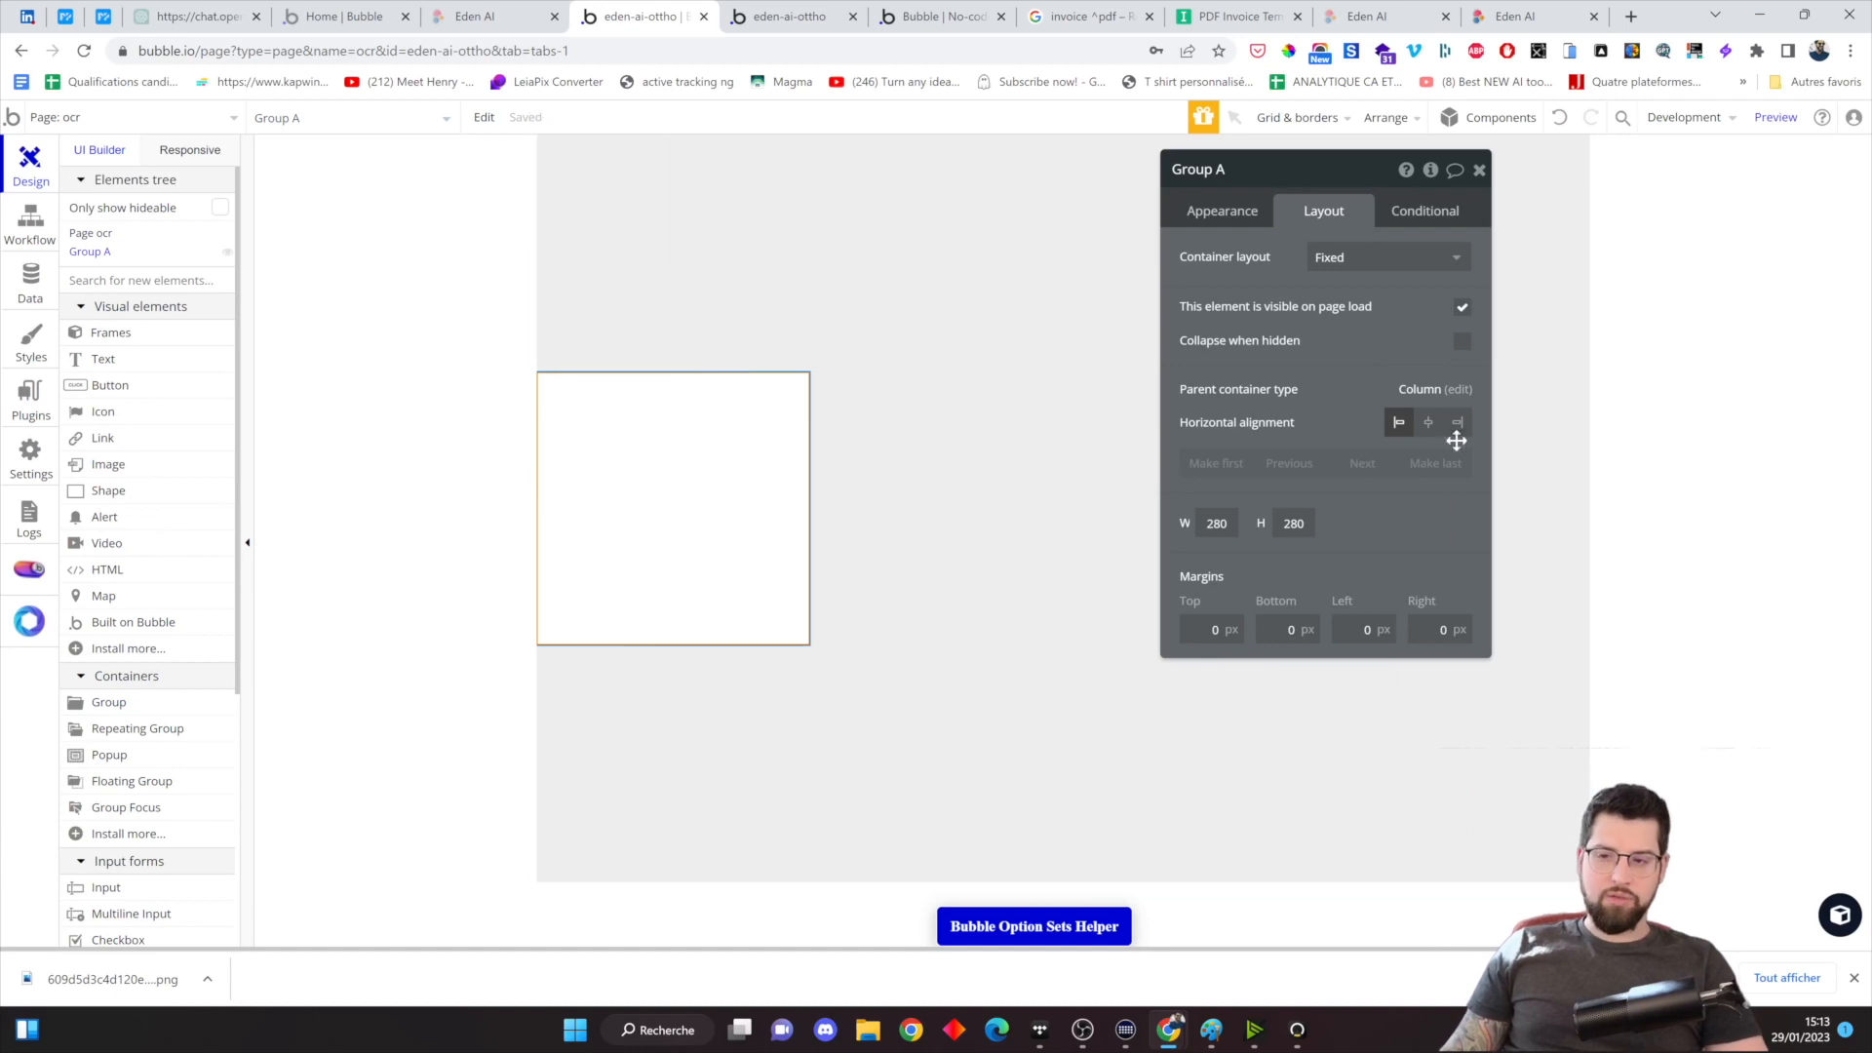
left_click(1429, 423)
left_click(1408, 265)
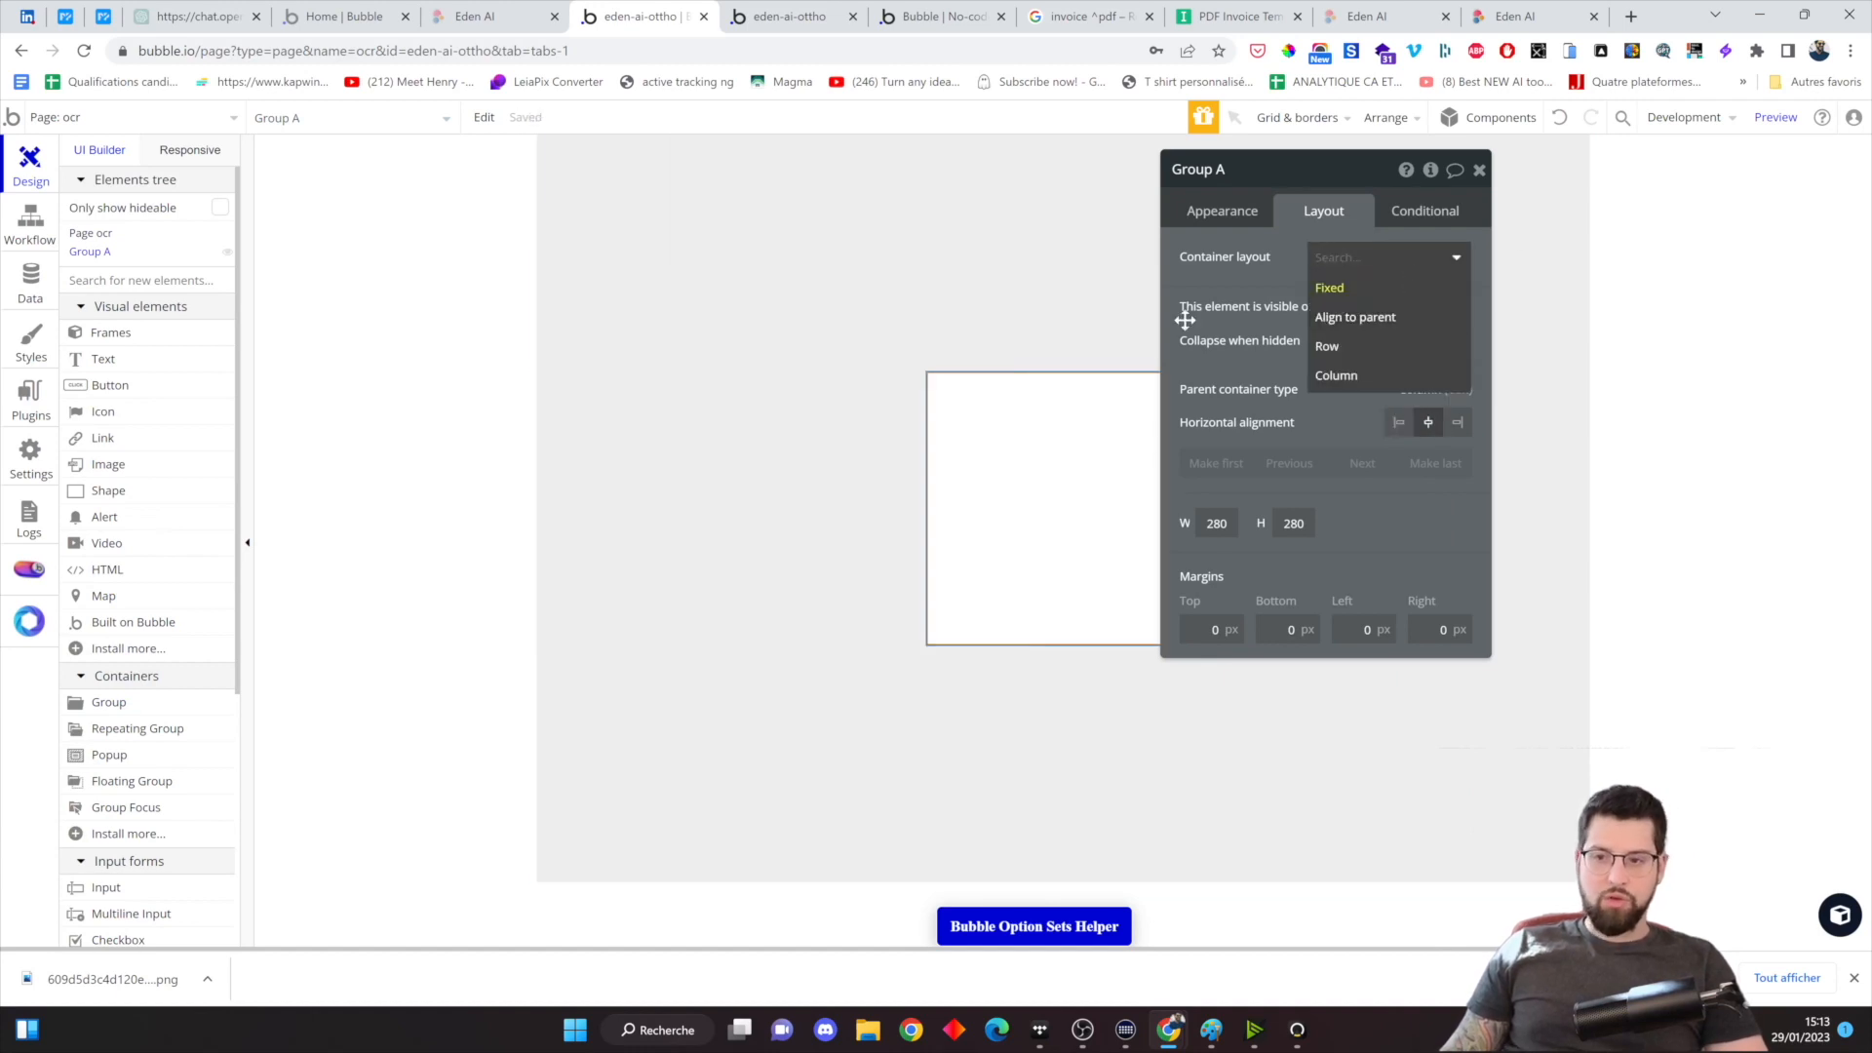
left_click(1369, 378)
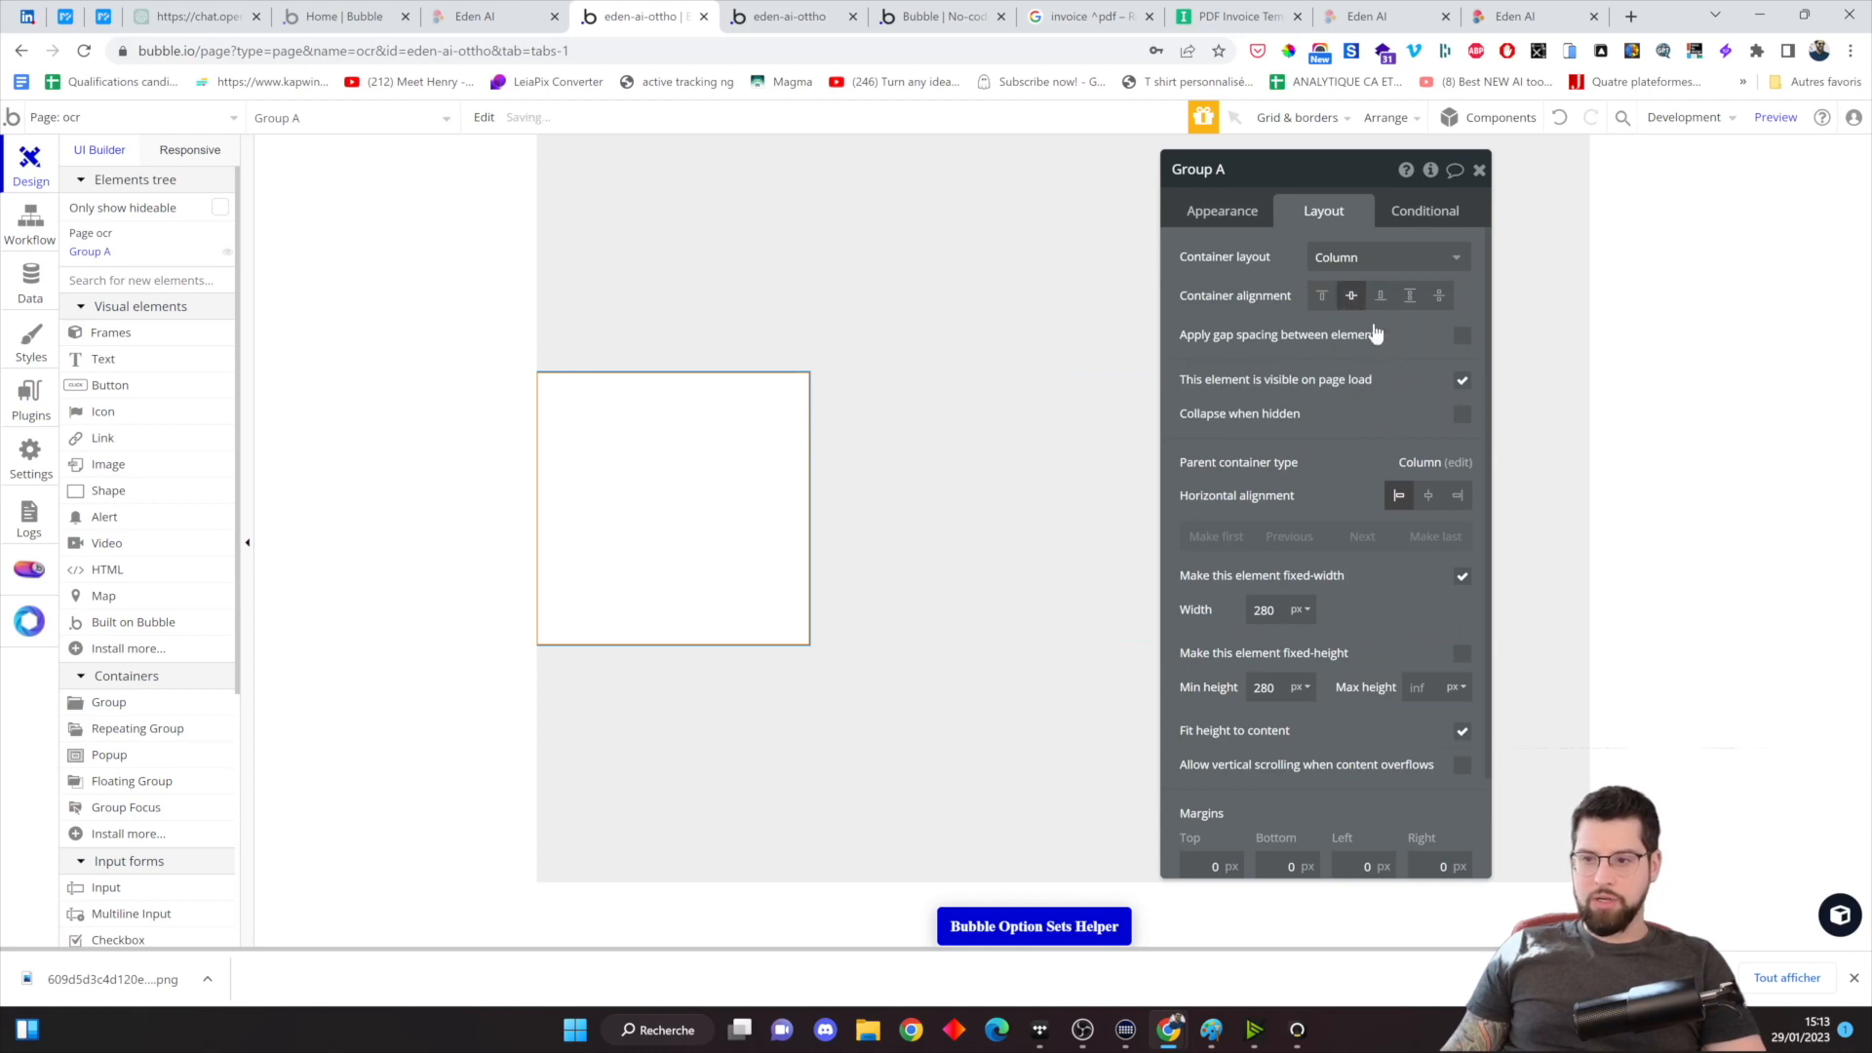
left_click(1428, 496)
left_click(1324, 298)
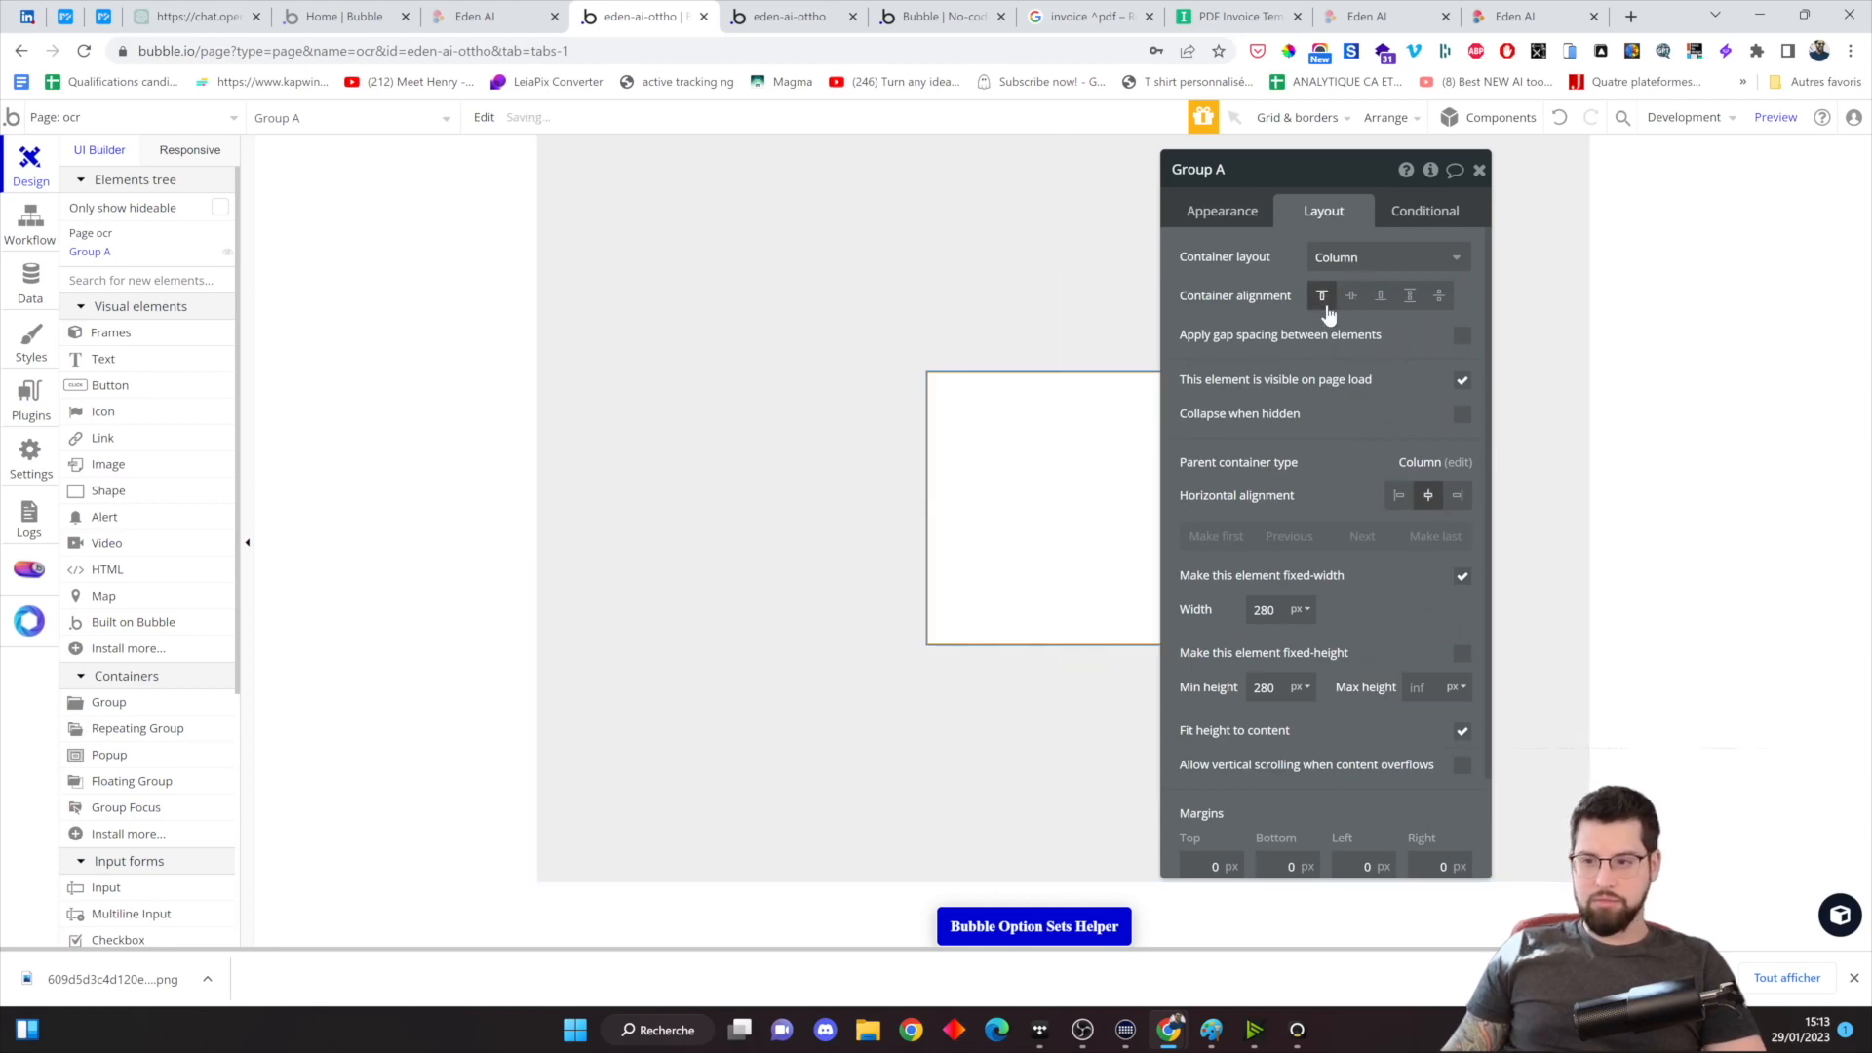
Set Group A's data source to get data from the external API "Eden-ai youtube - OCR Eden ai youtube"
left_click(1214, 207)
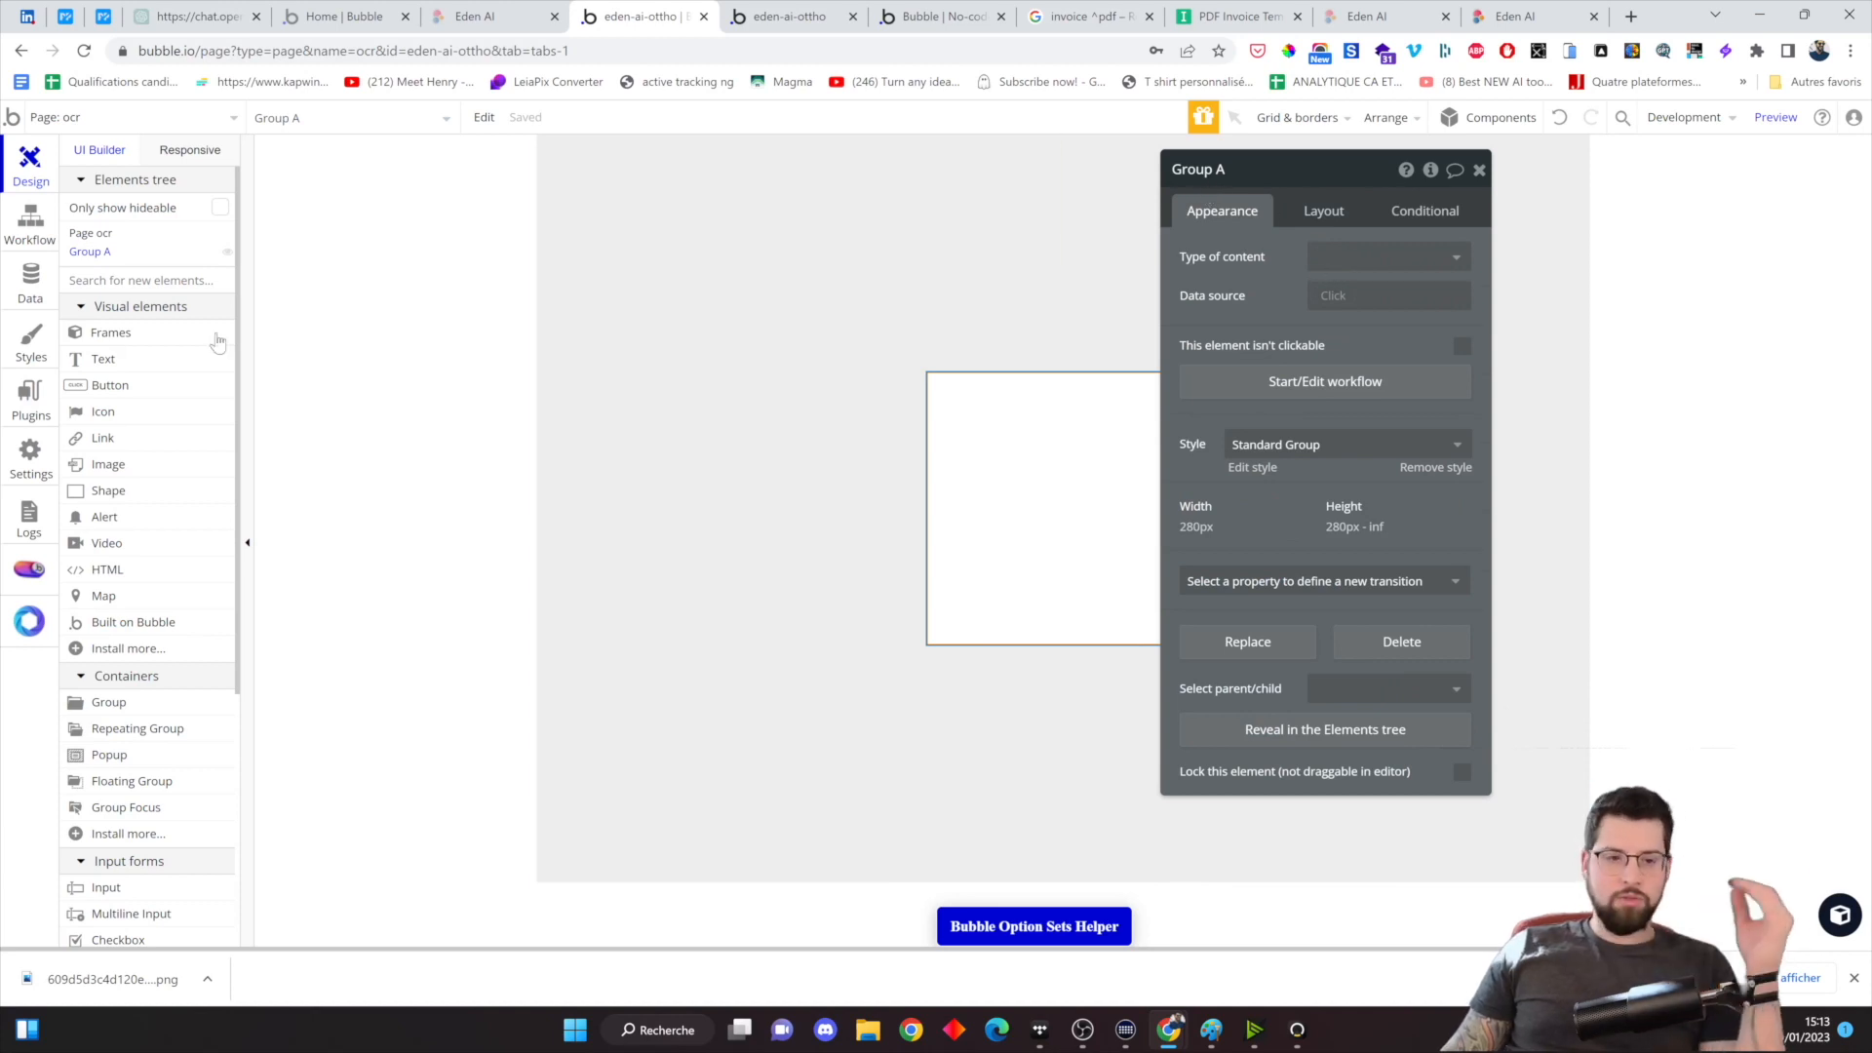
left_click(29, 410)
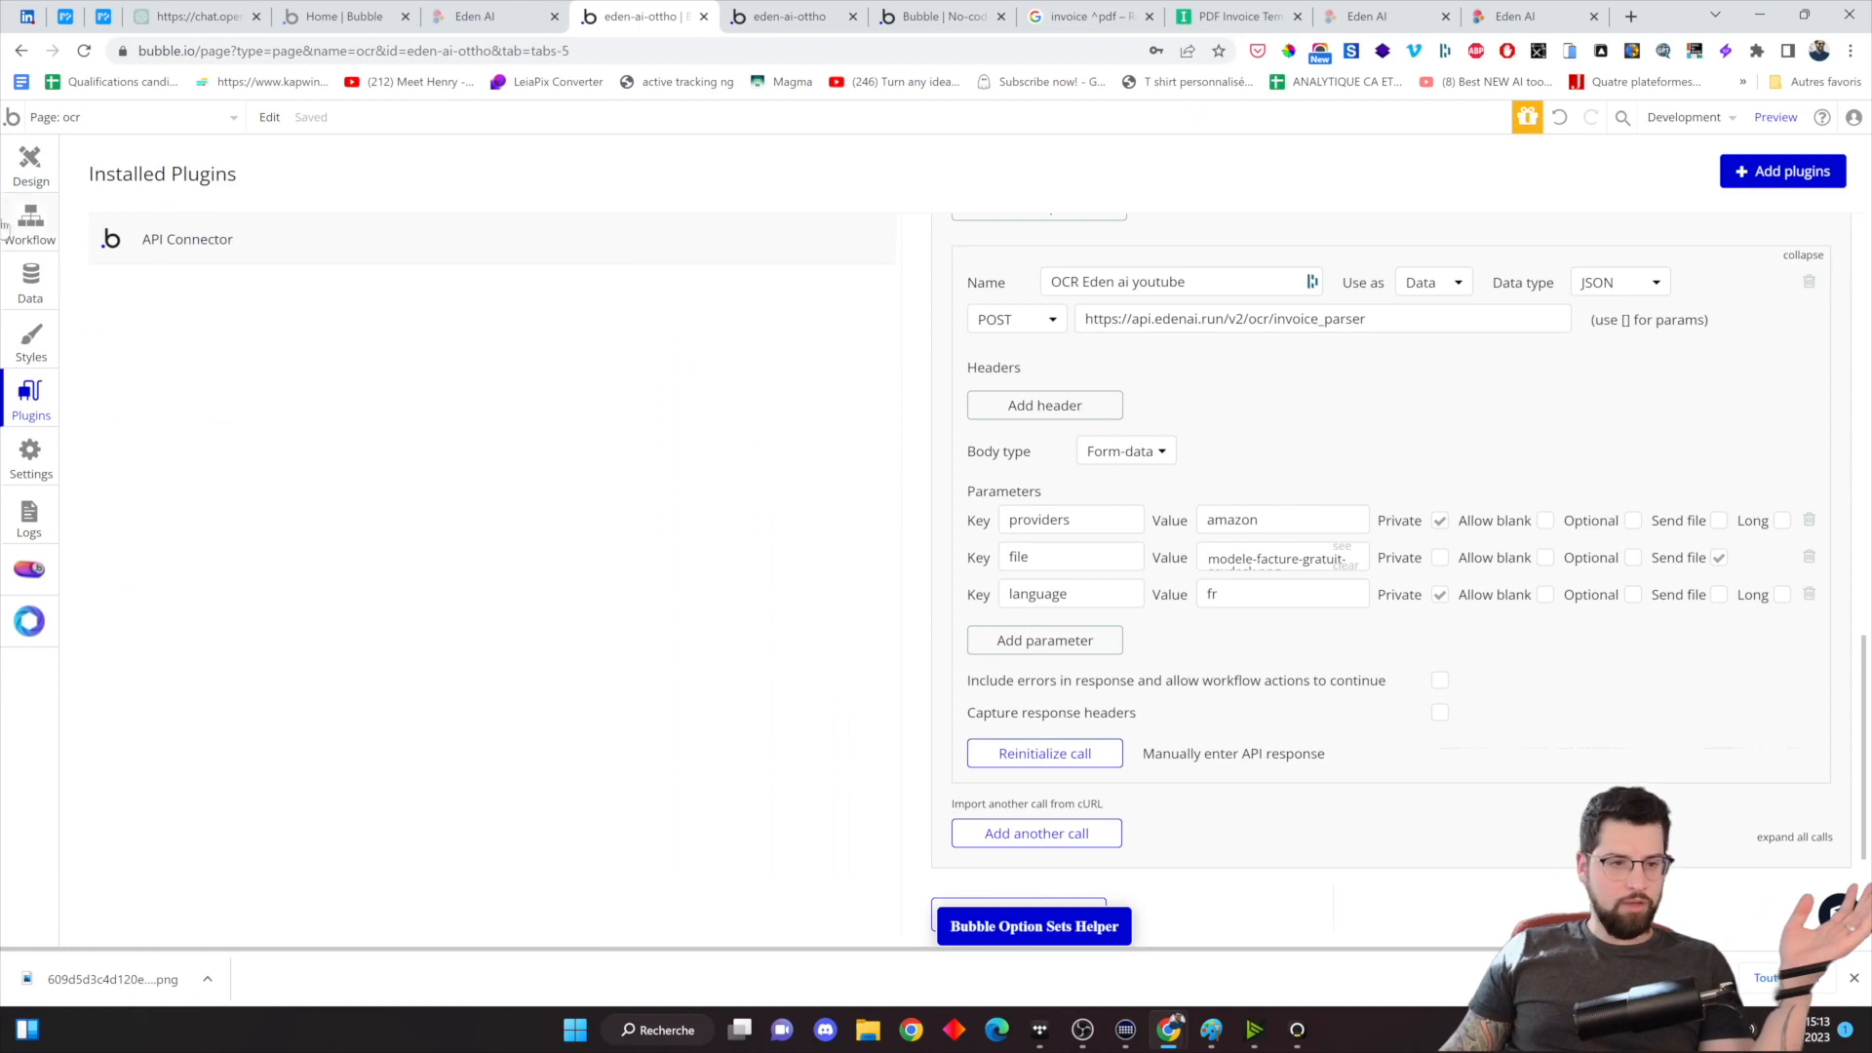
left_click(35, 179)
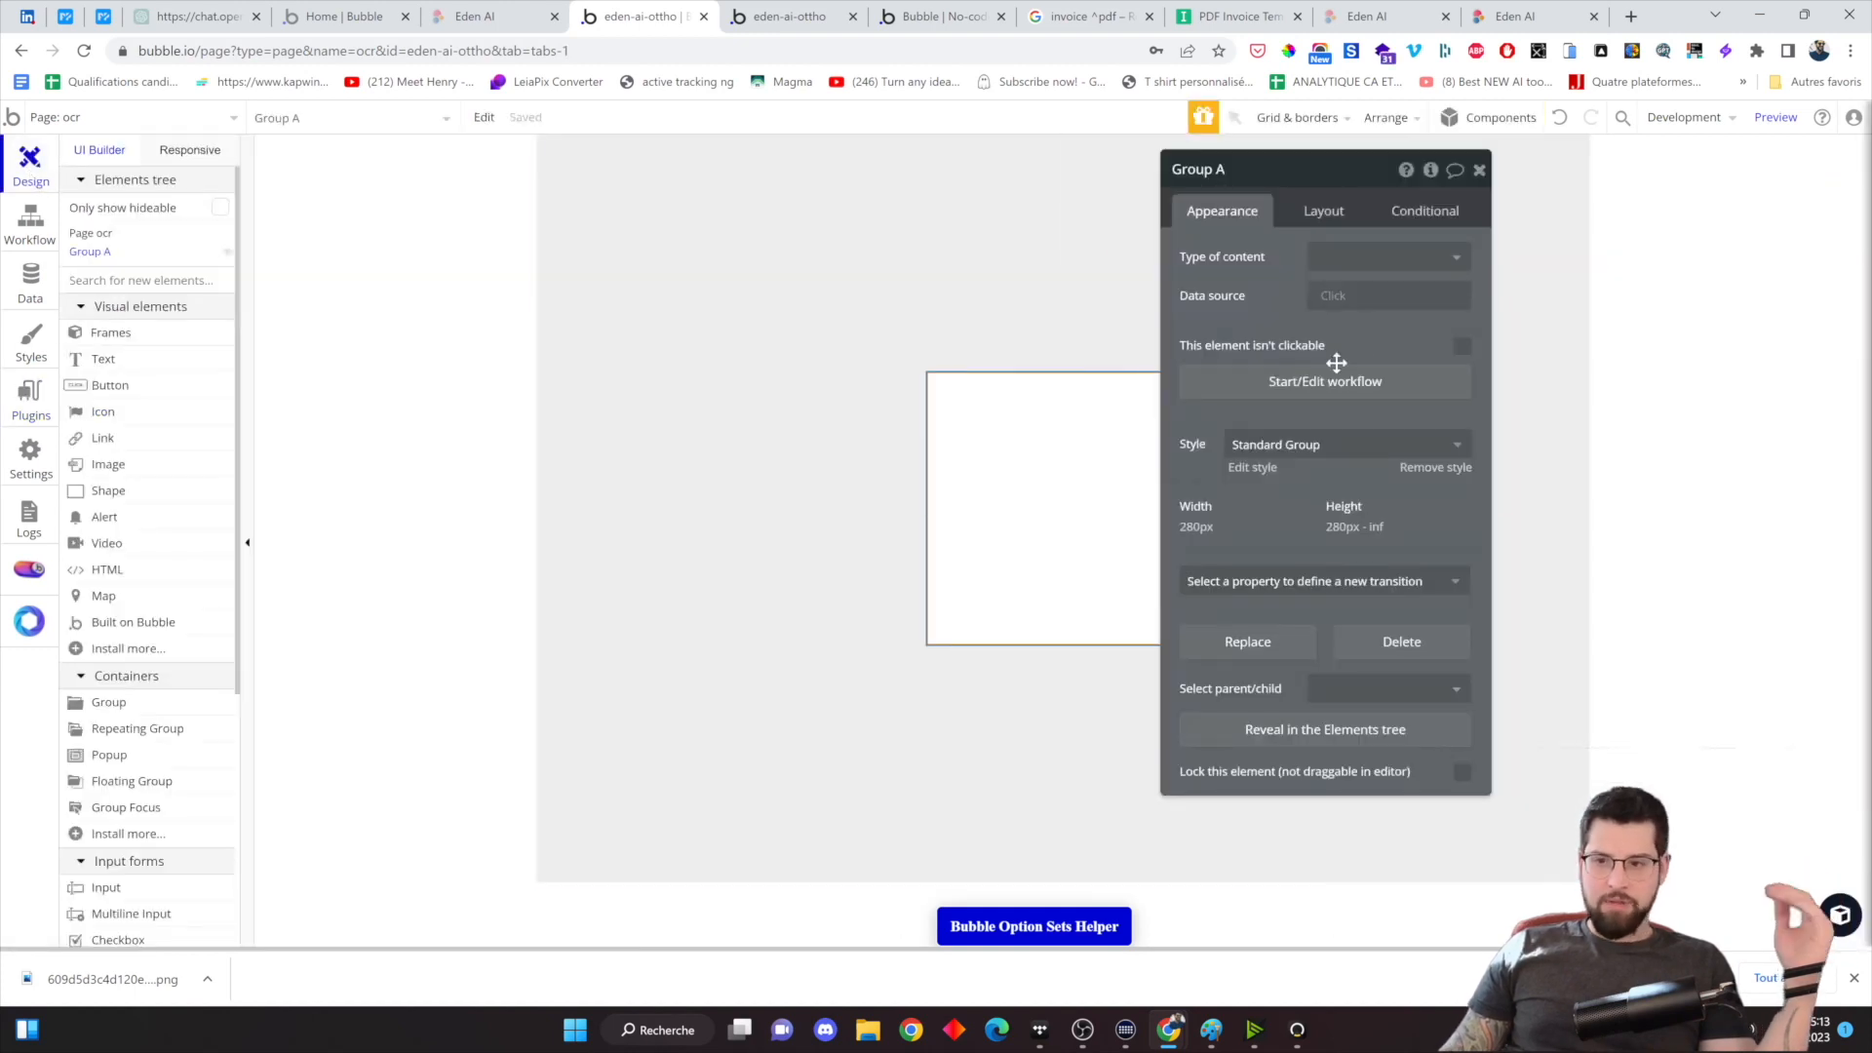
left_click(1336, 297)
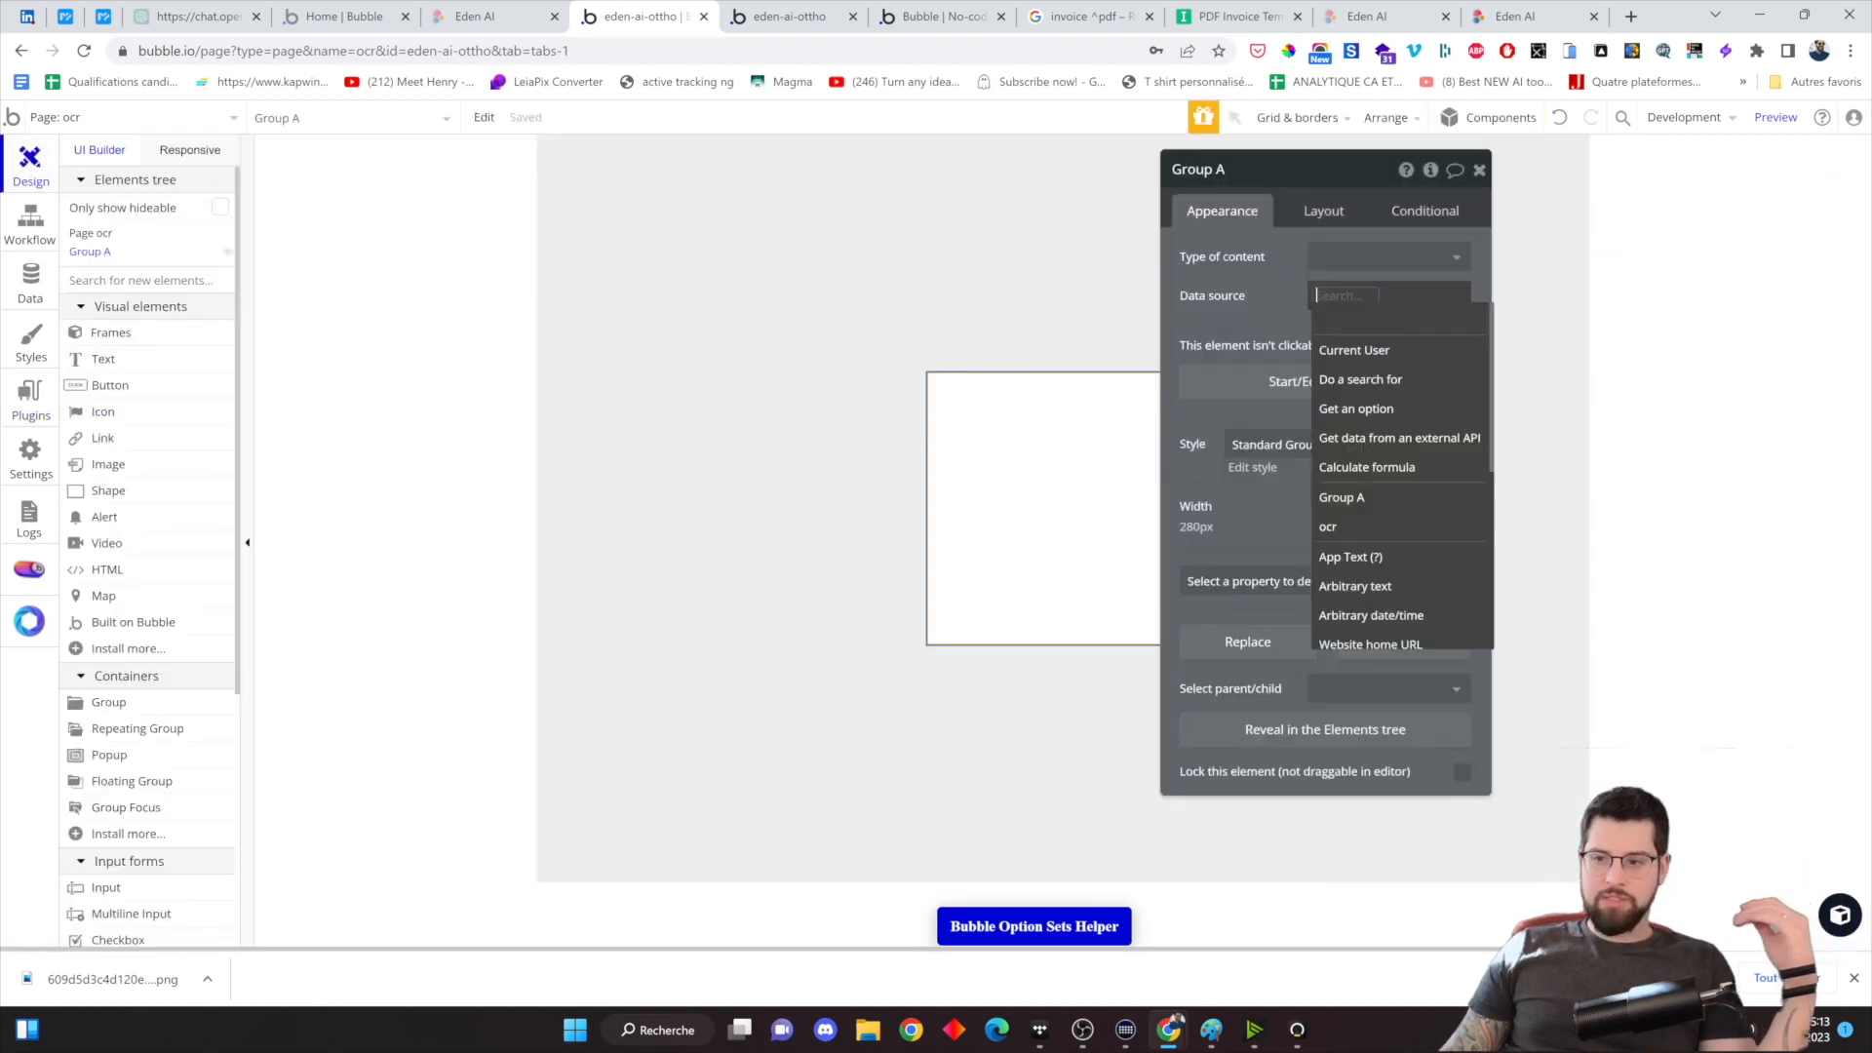
left_click(1404, 435)
left_click(1094, 218)
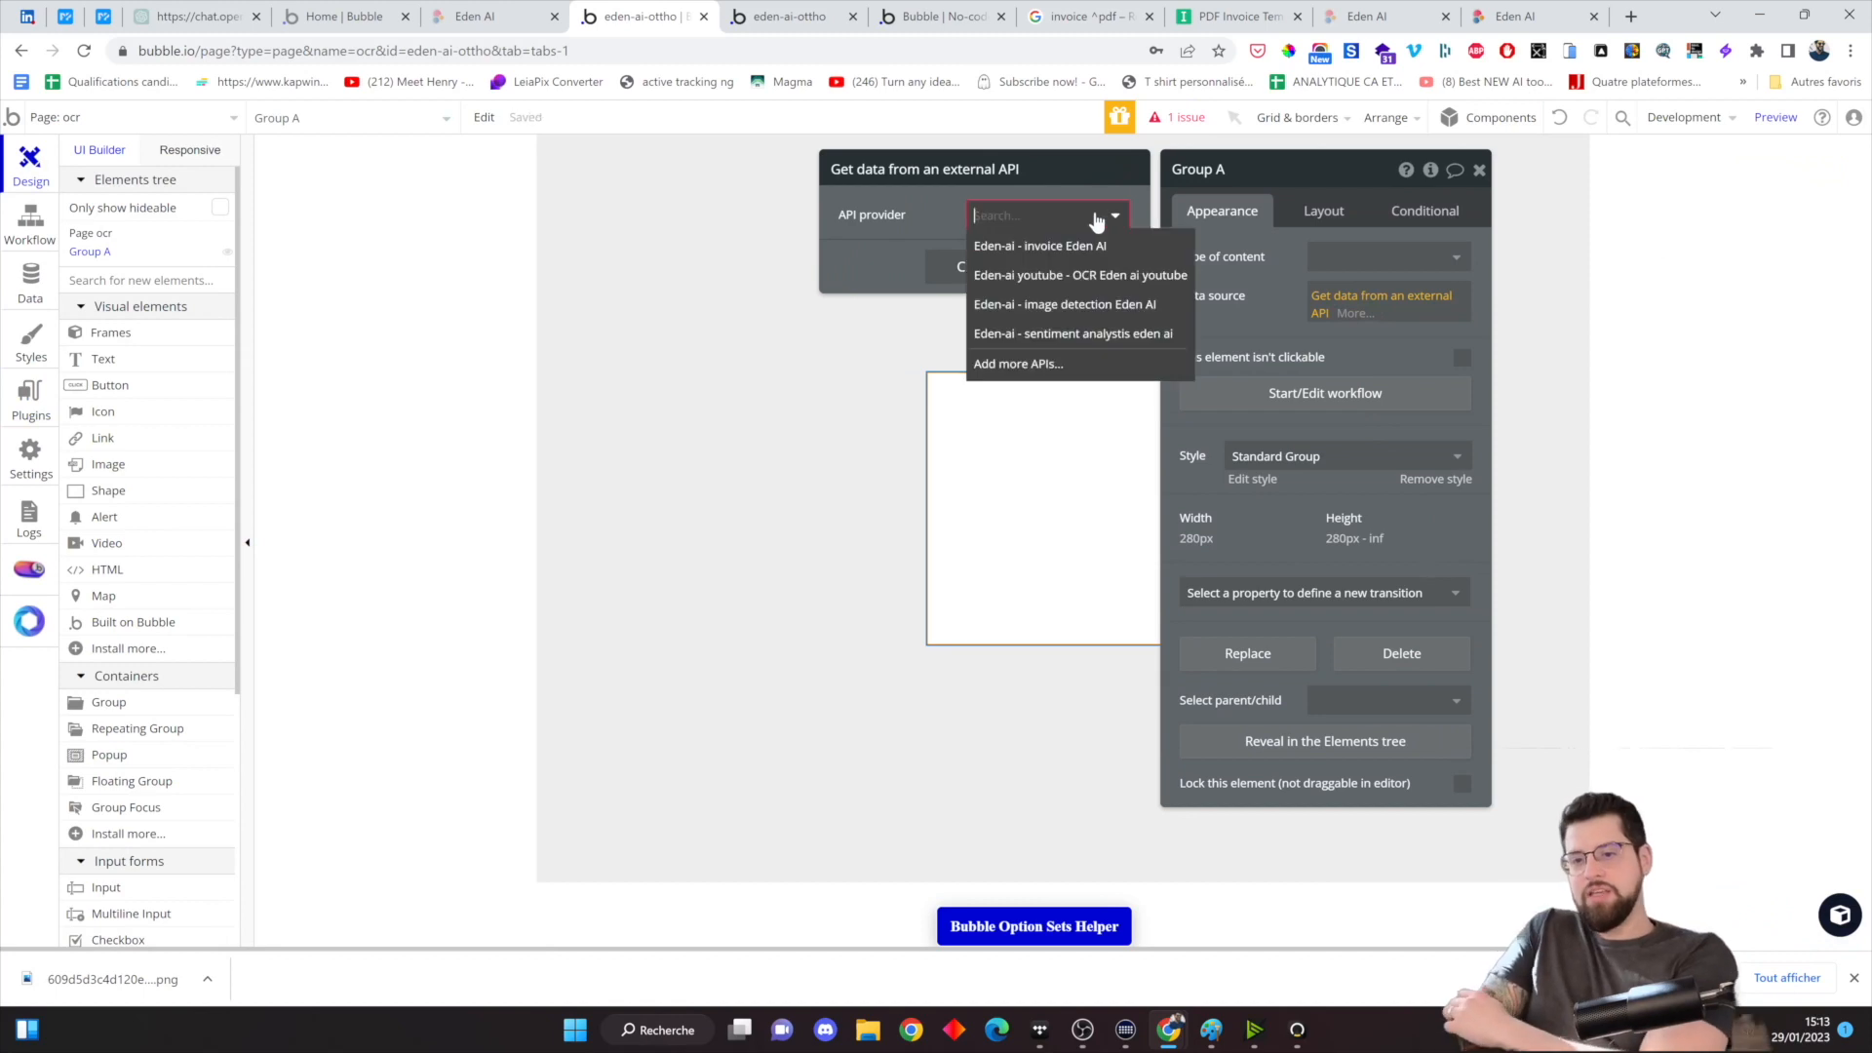
left_click(1075, 273)
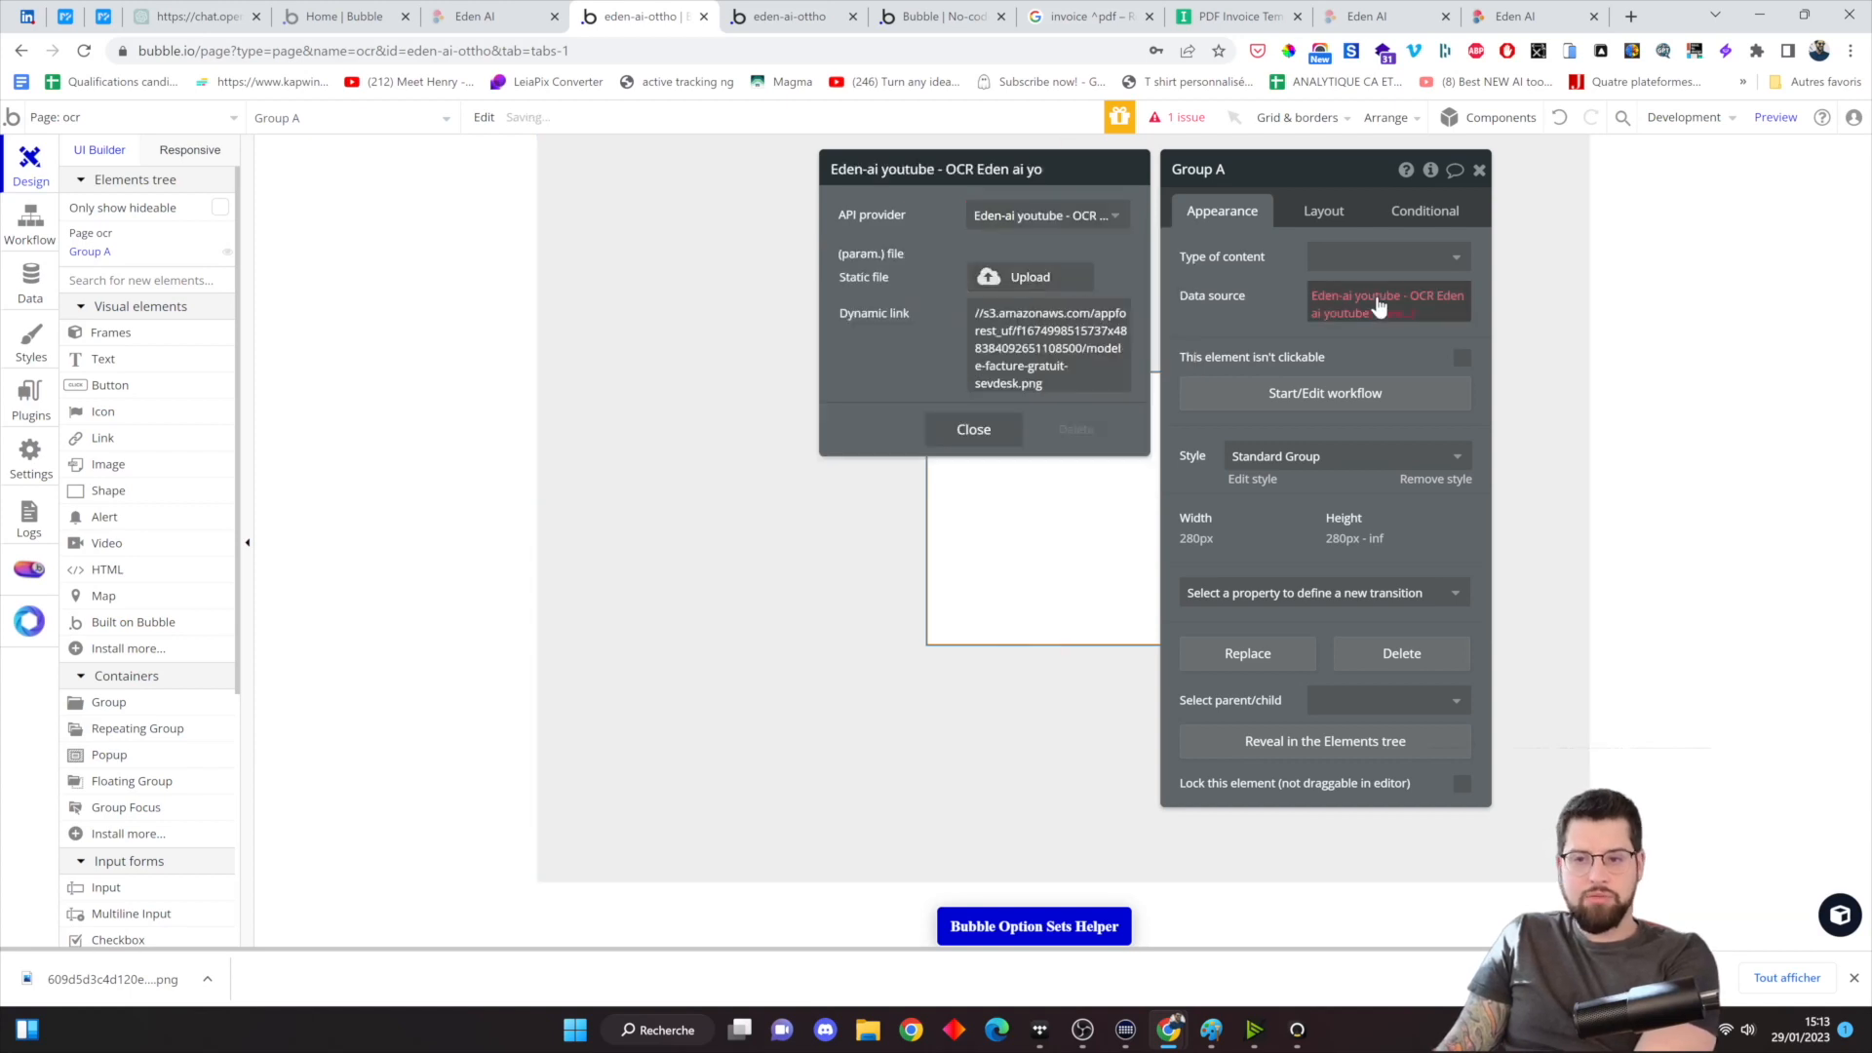
left_click(1067, 348)
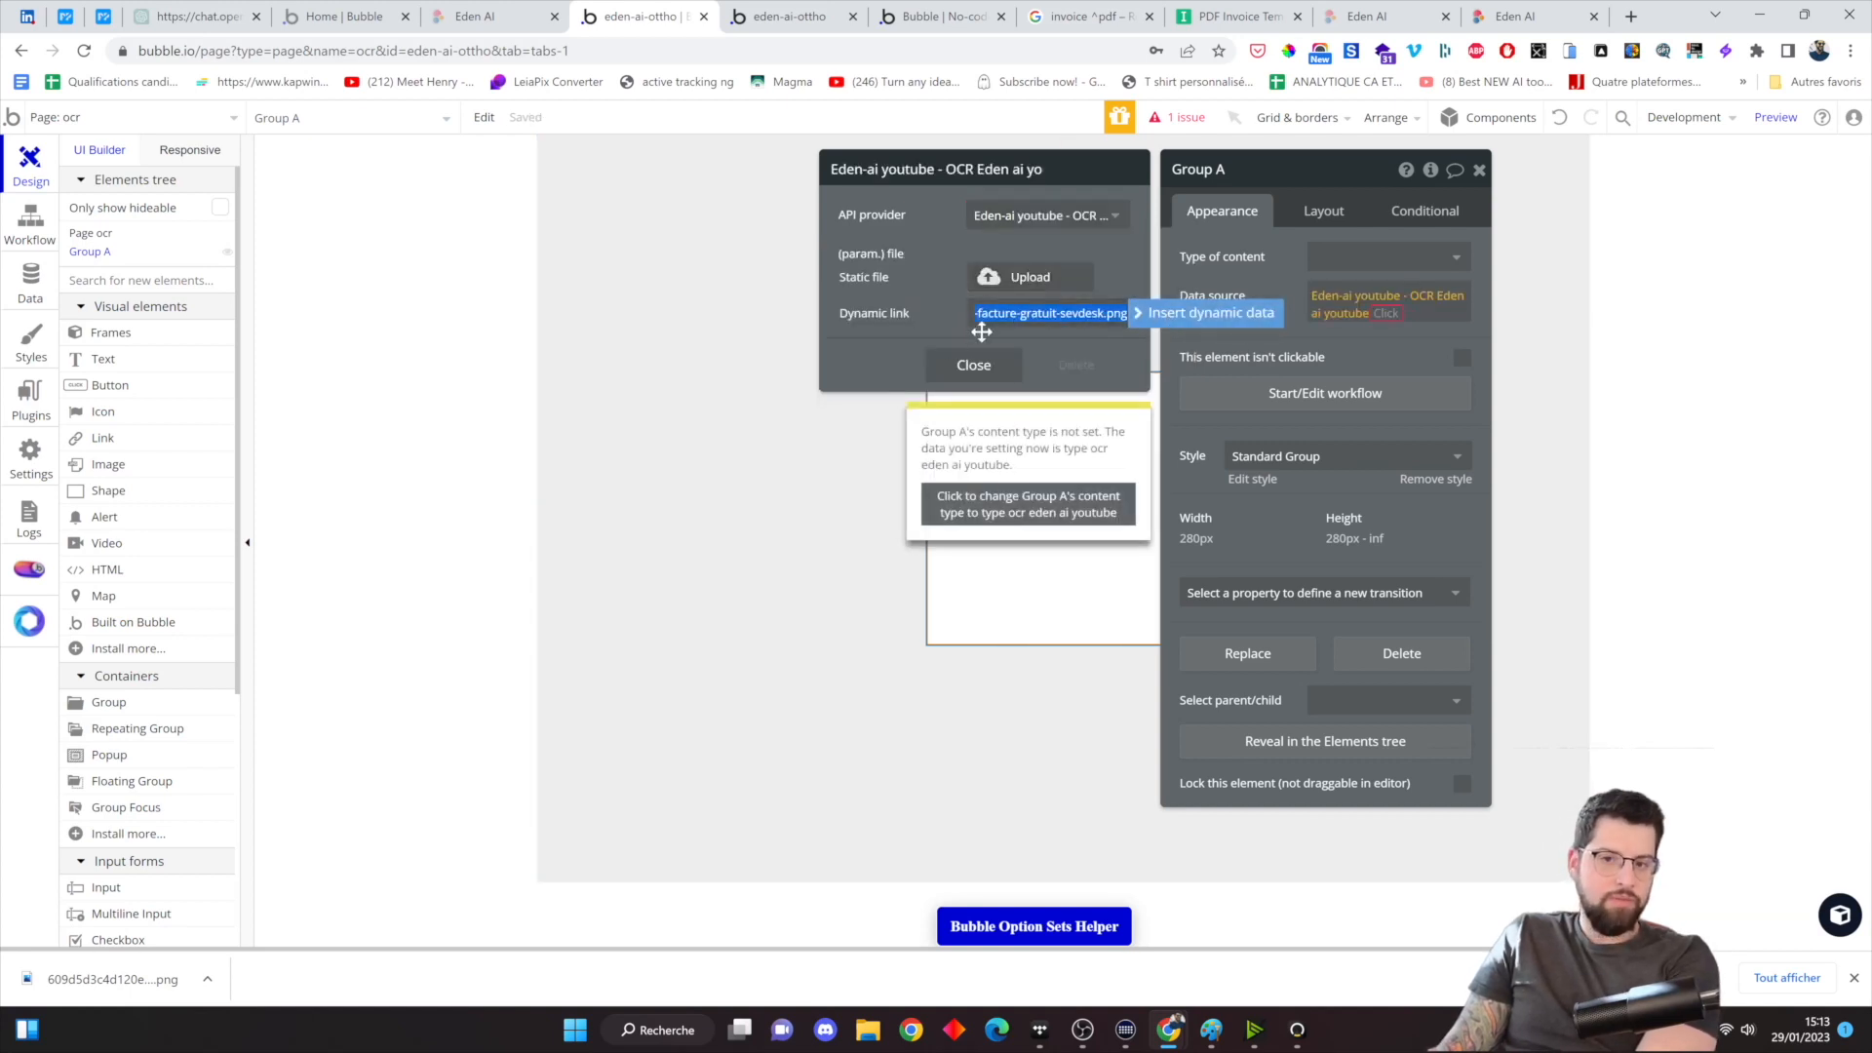
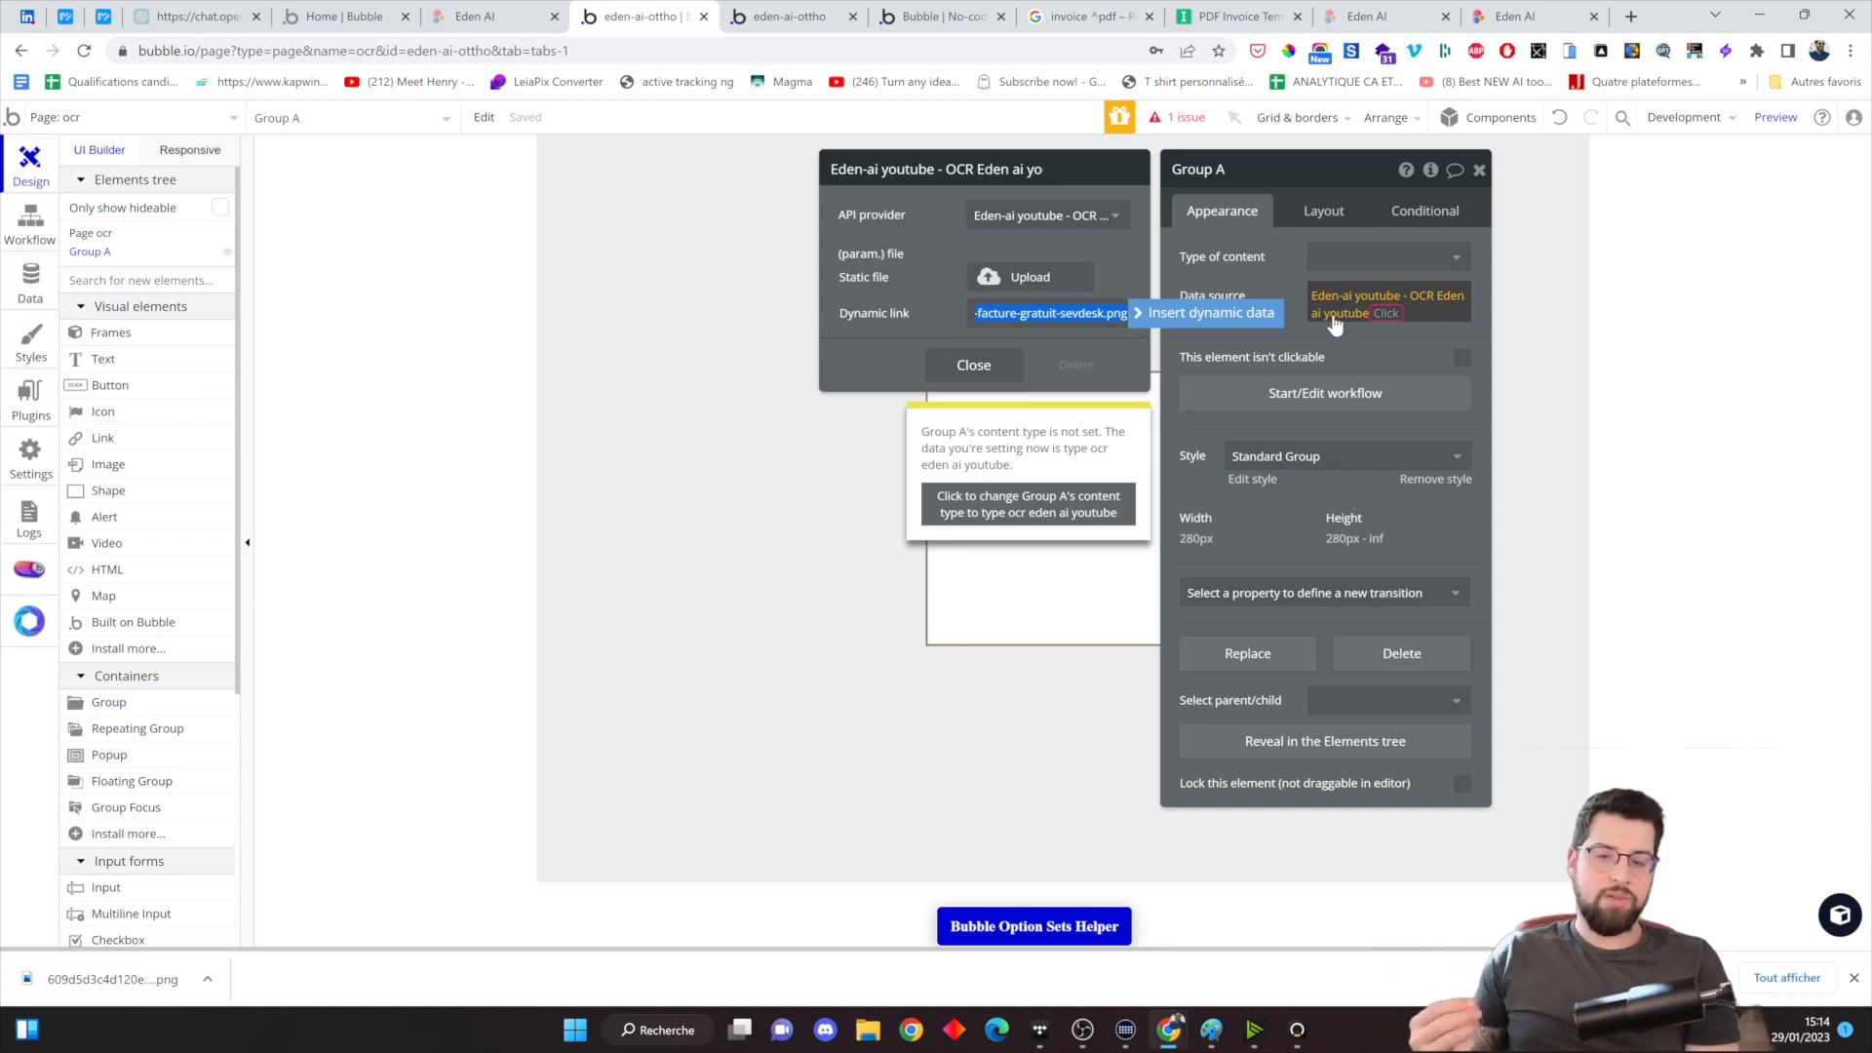
left_click(837, 477)
left_click(837, 477)
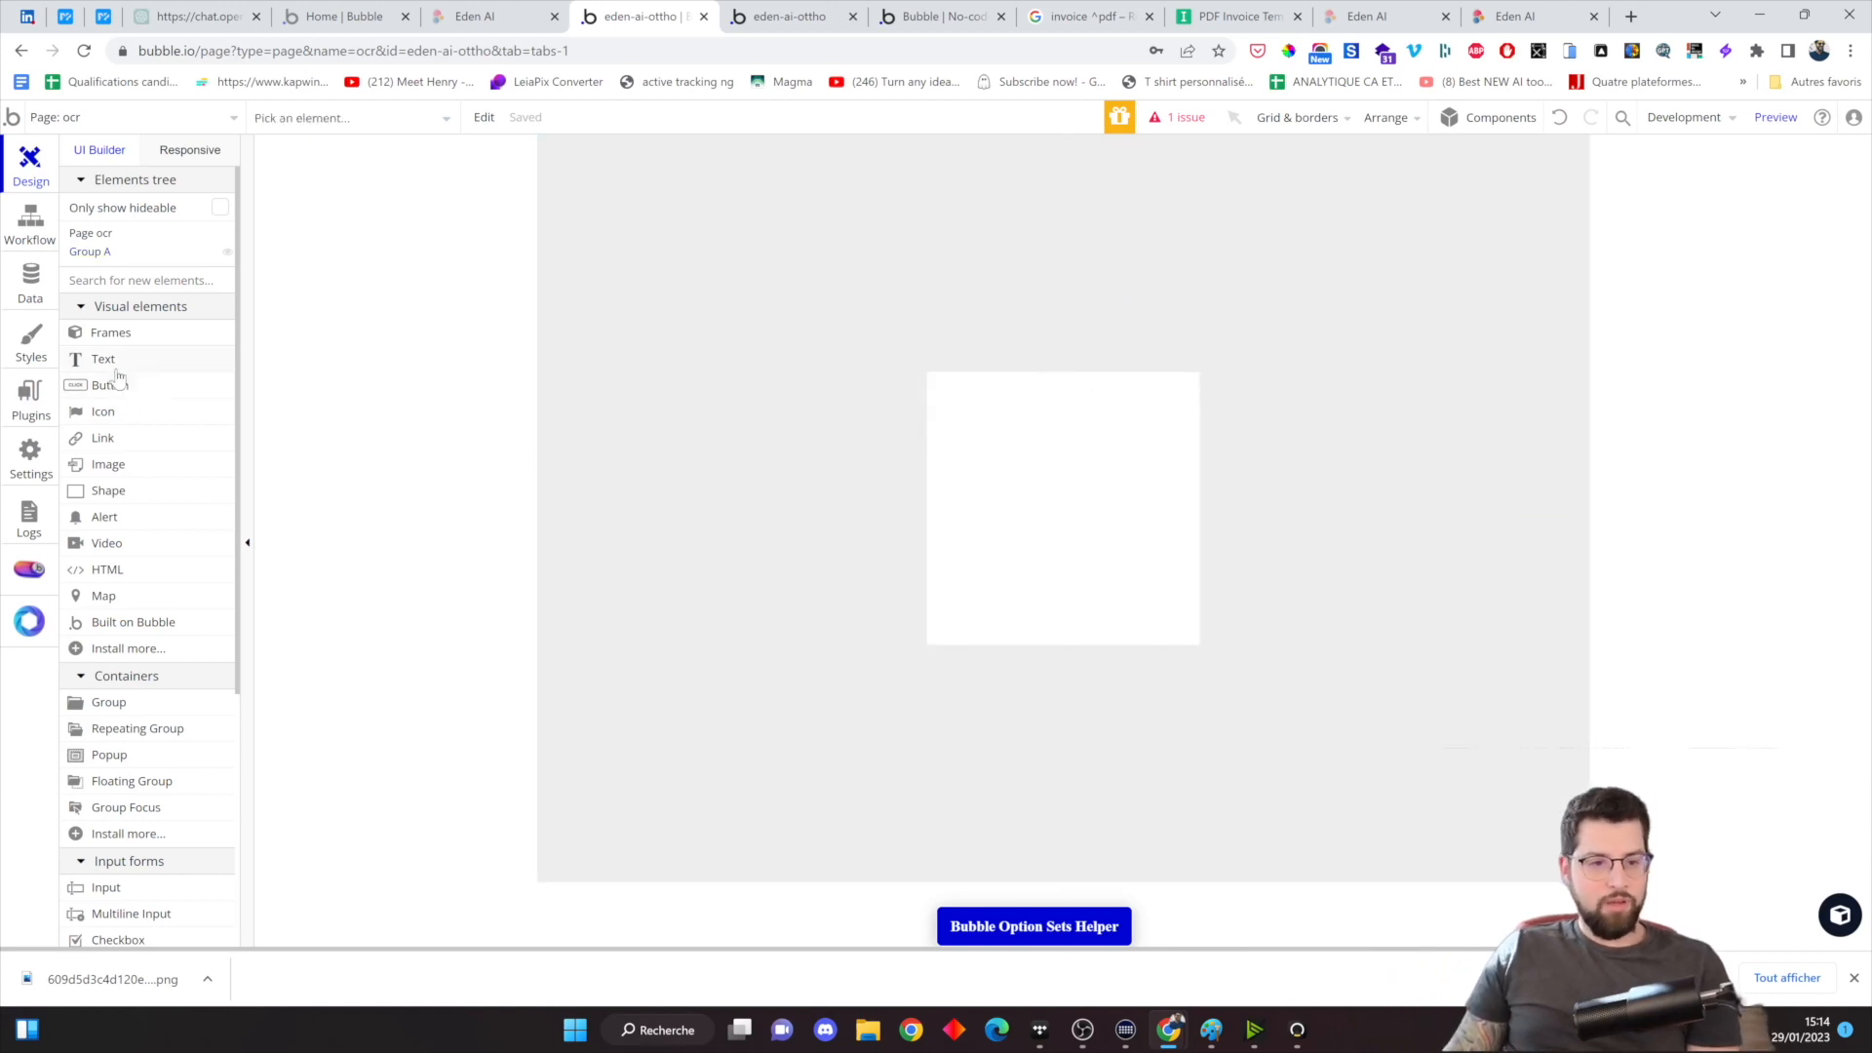
Remove the external API data source from Group A
double_click(1006, 503)
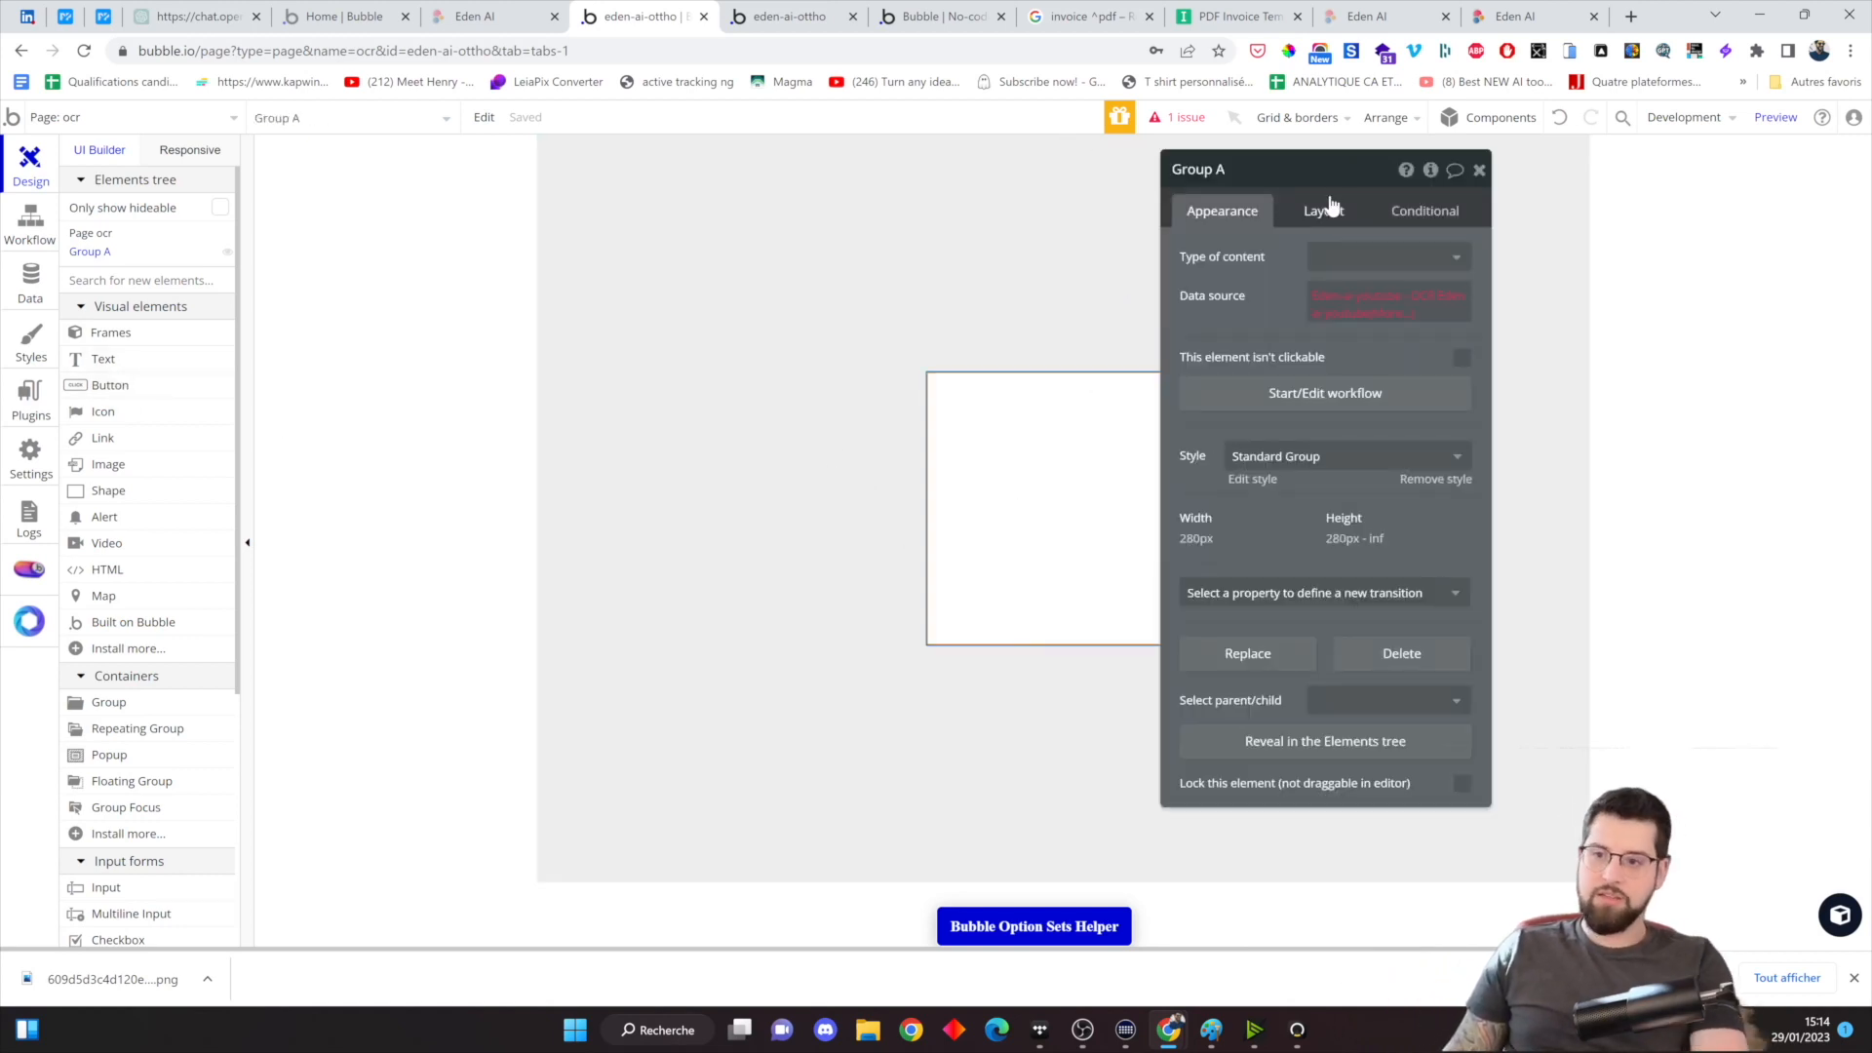
left_click(1335, 298)
key("BackSpace")
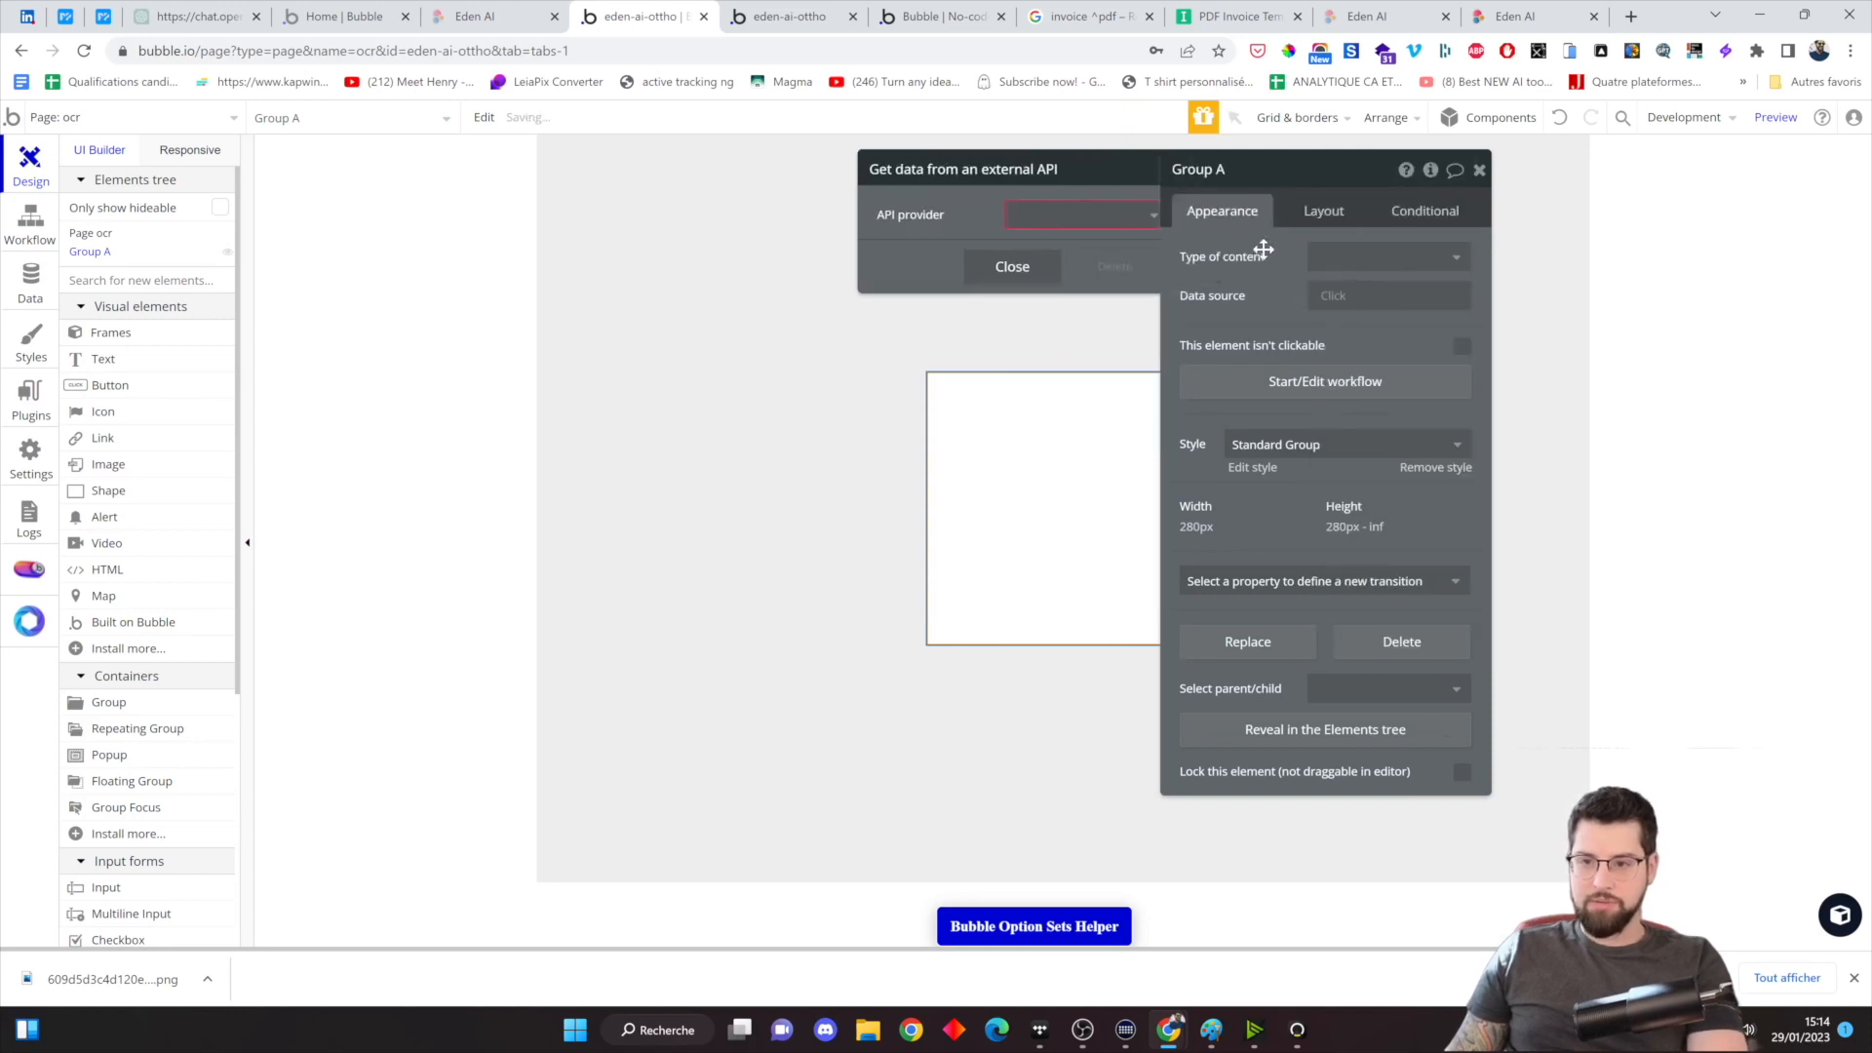
left_click(1328, 295)
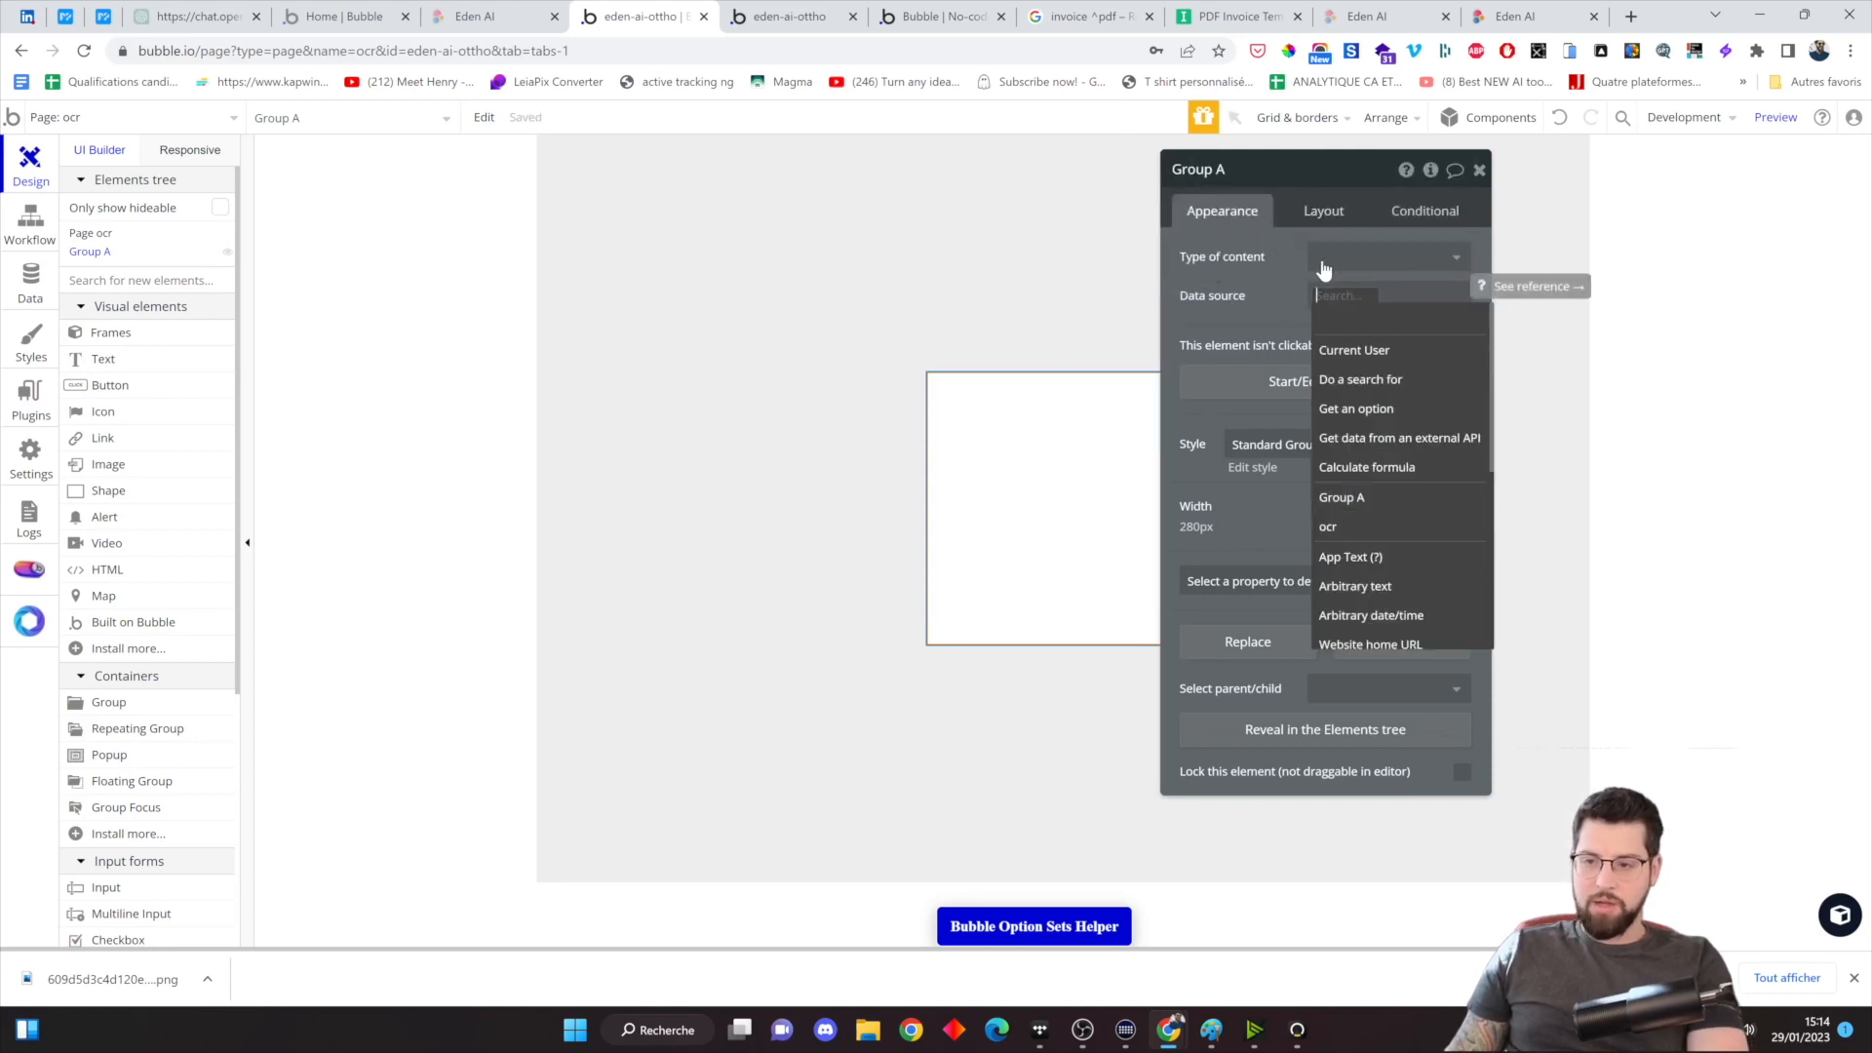
left_click(1321, 214)
Set Group A's fixed width to 500 px and its minimum height to 500 px
left_click(1323, 211)
scroll(1297, 293, "down", 1)
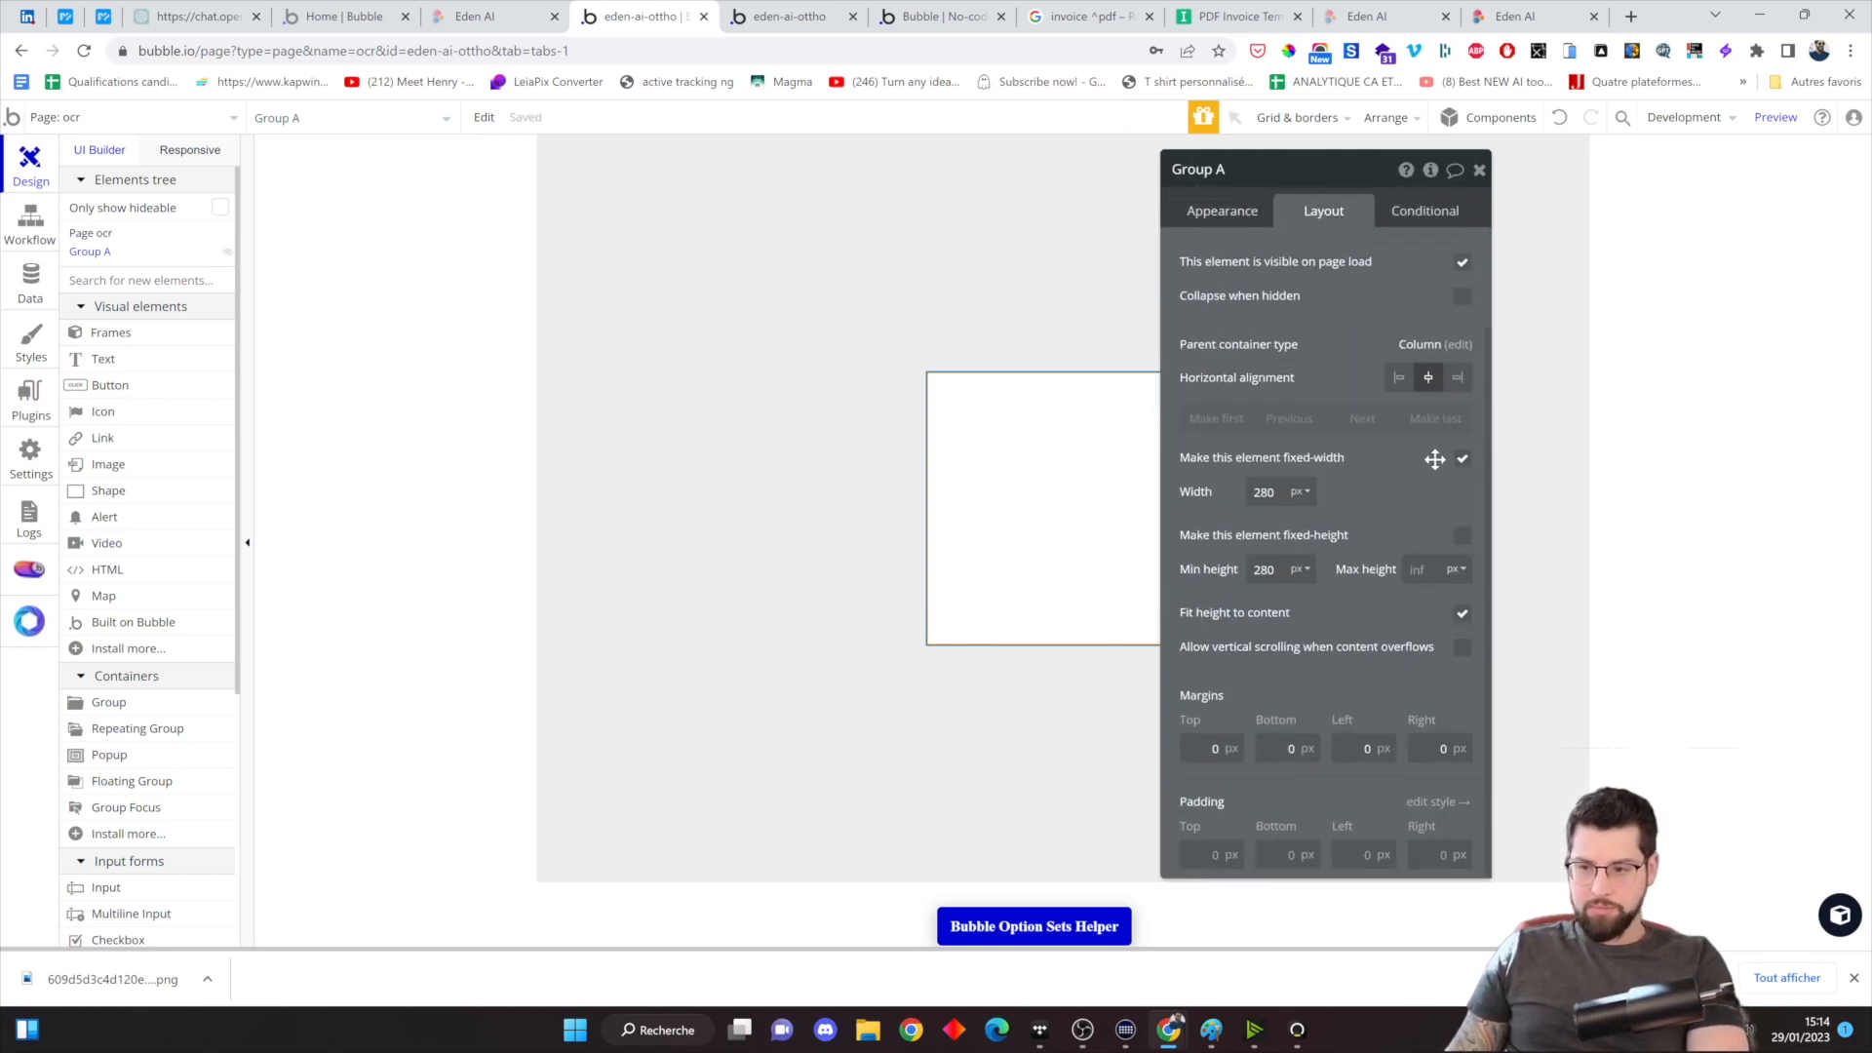
left_click(1462, 460)
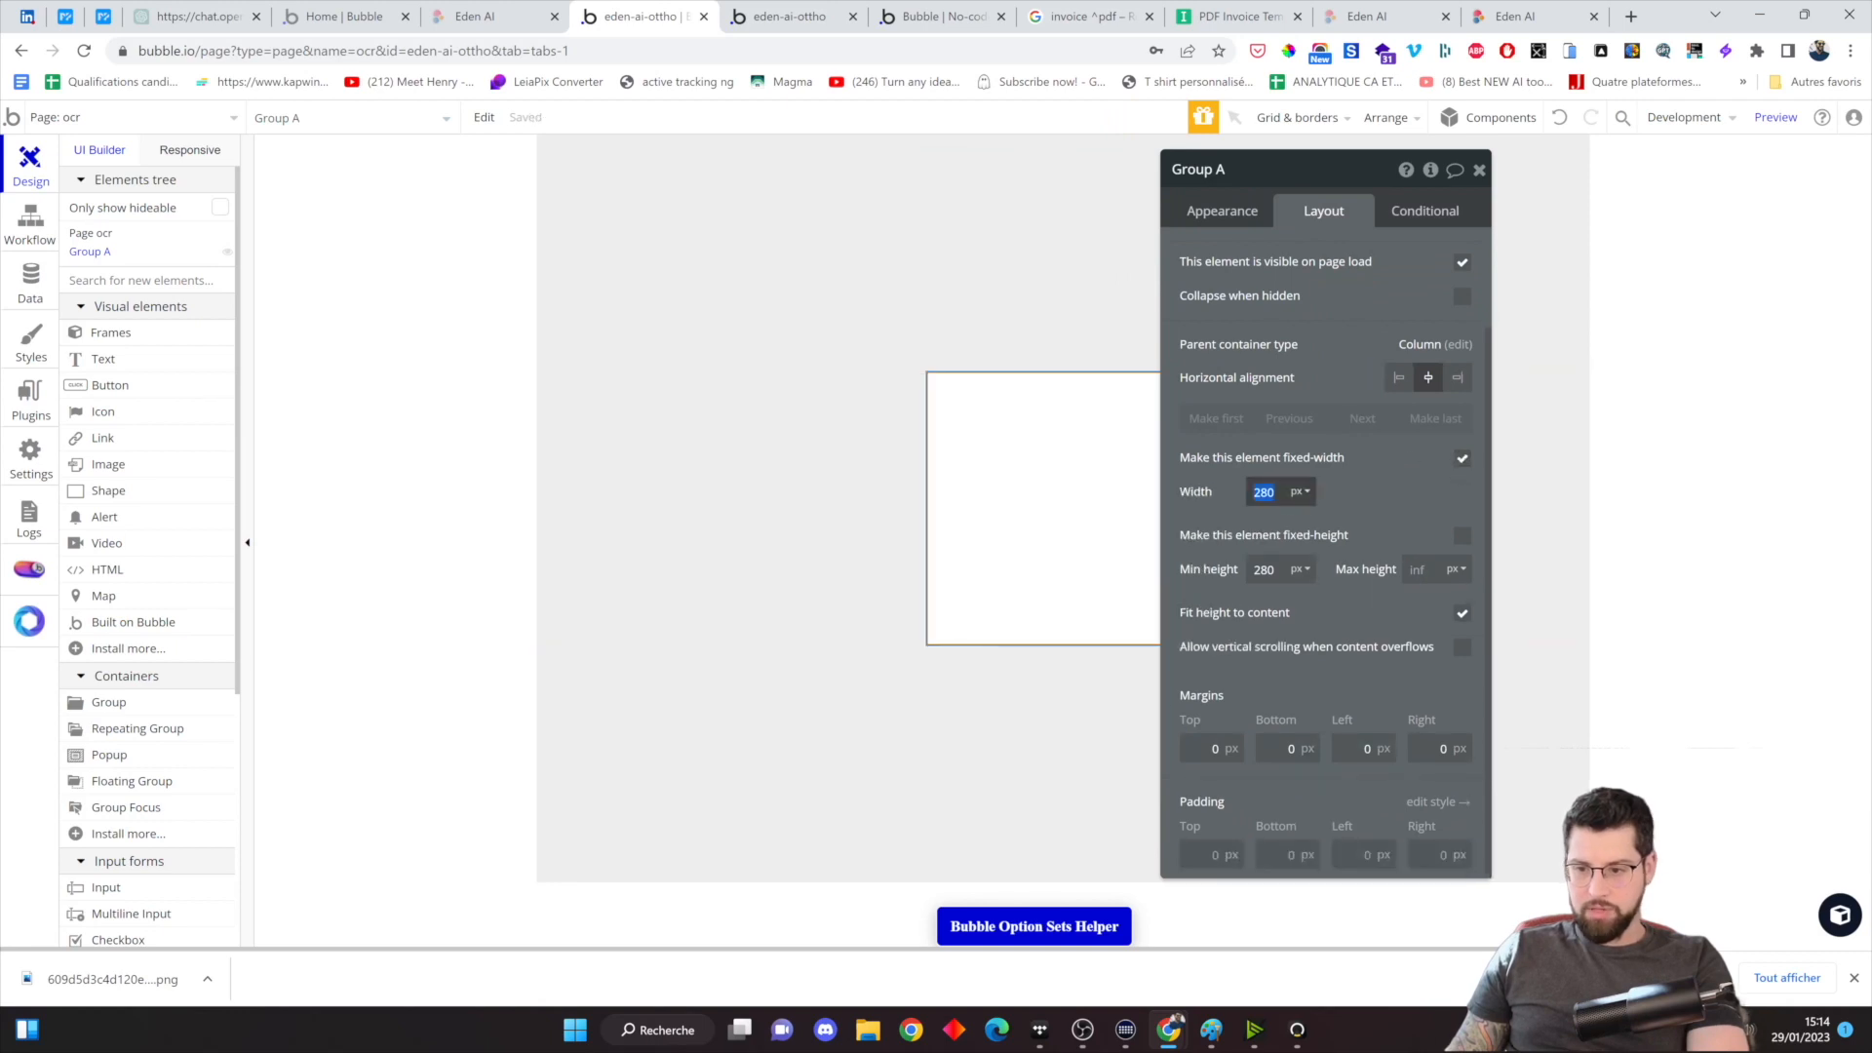
type("5200")
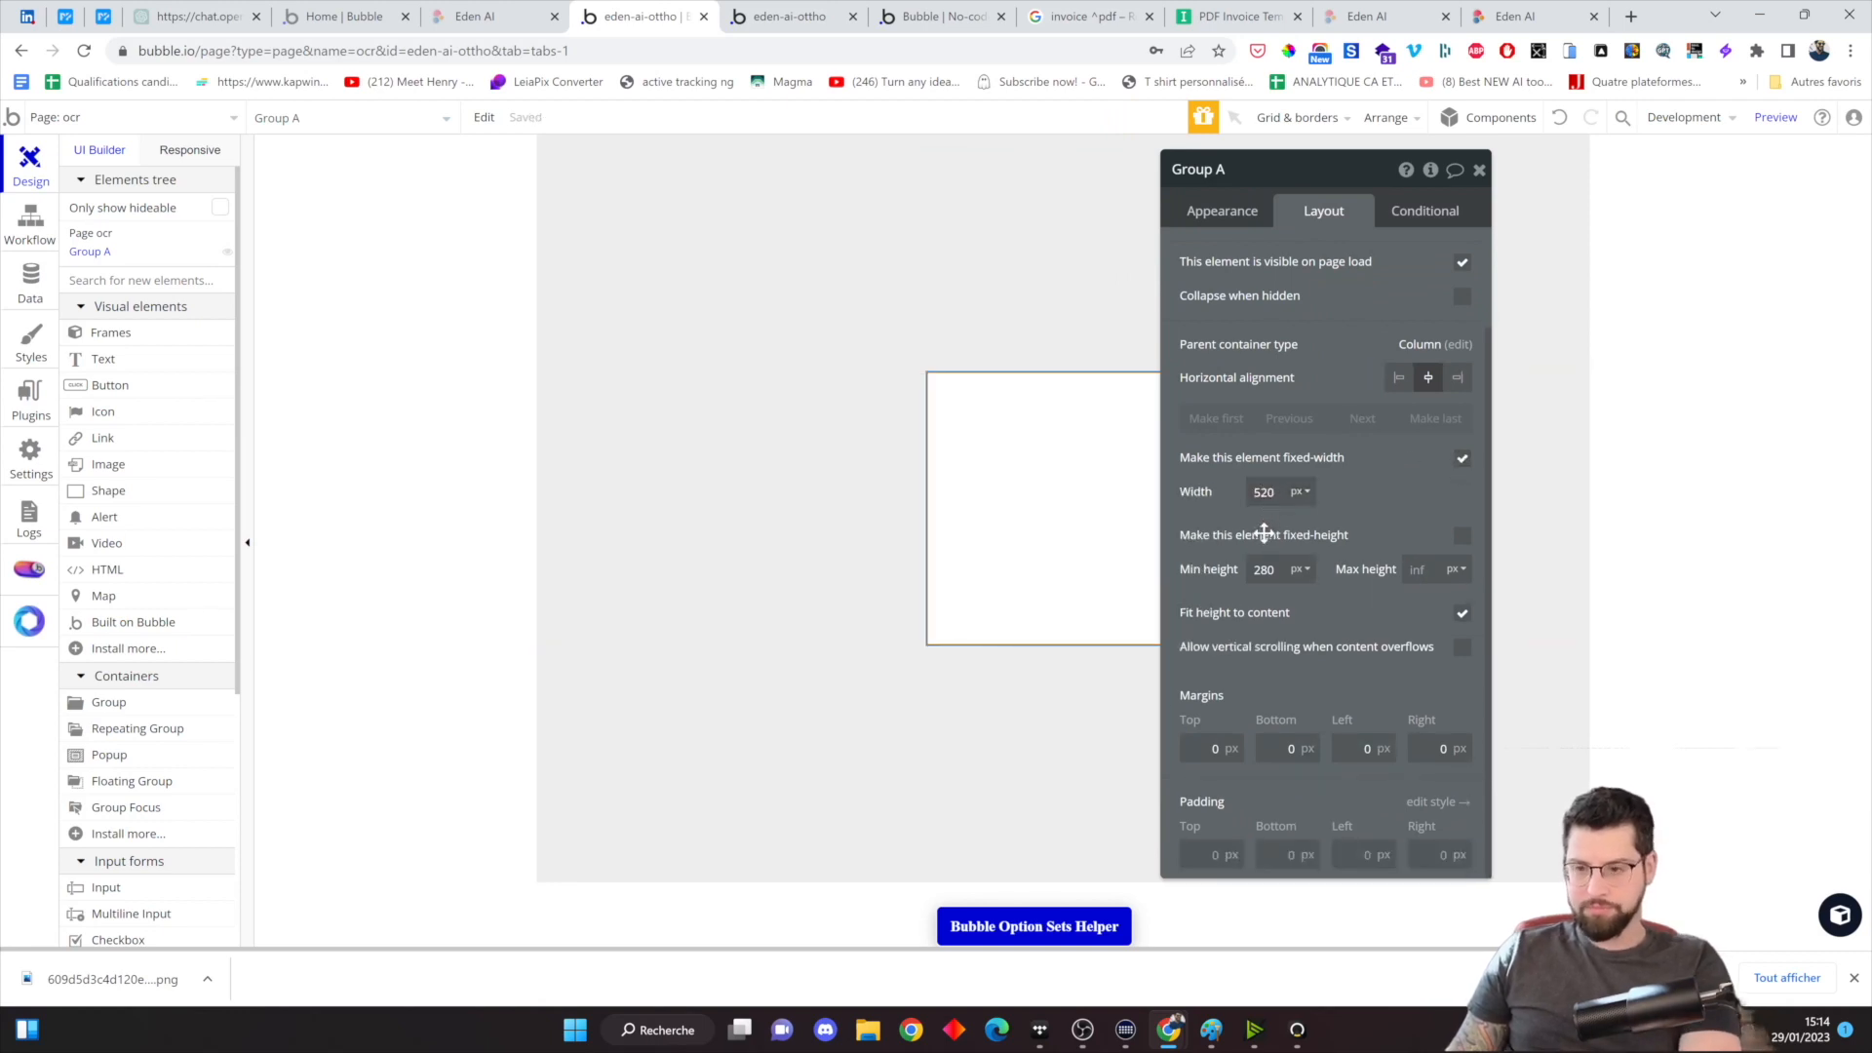
key("BackSpace")
key("BackSpace")
type("00")
left_click(1258, 568)
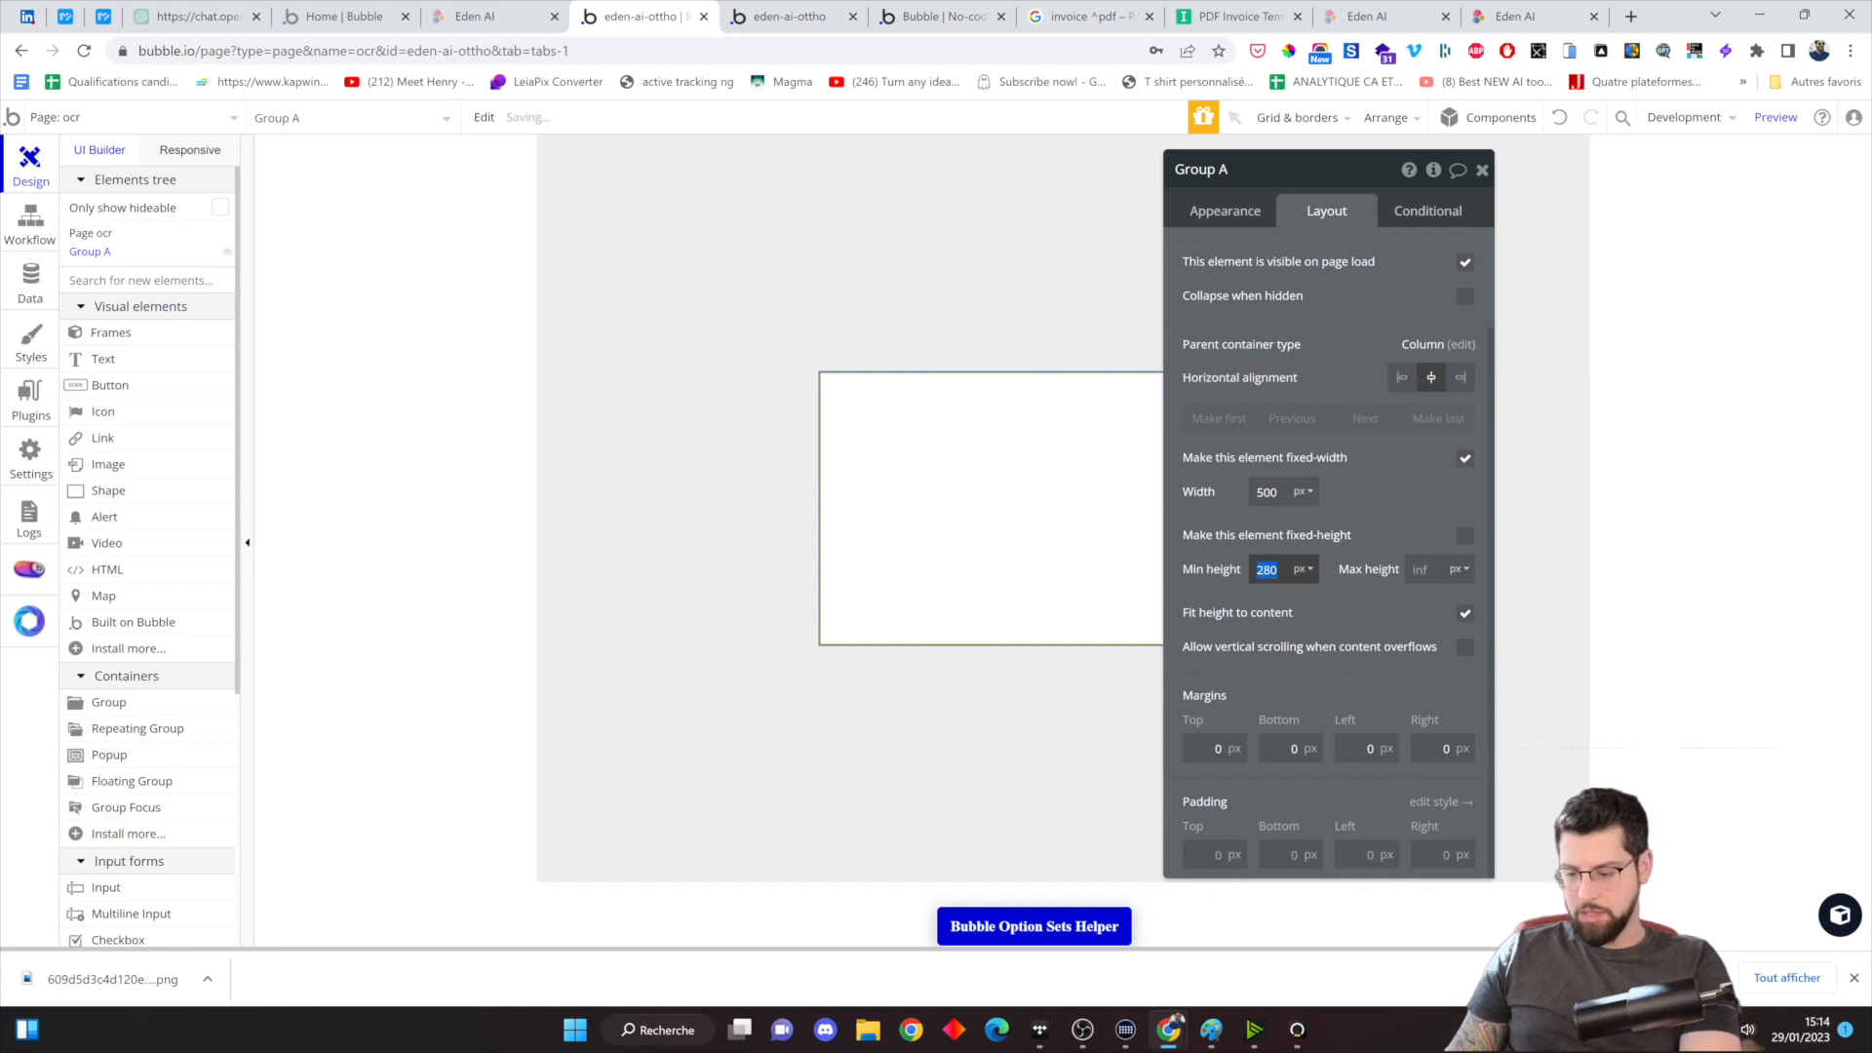
type("500")
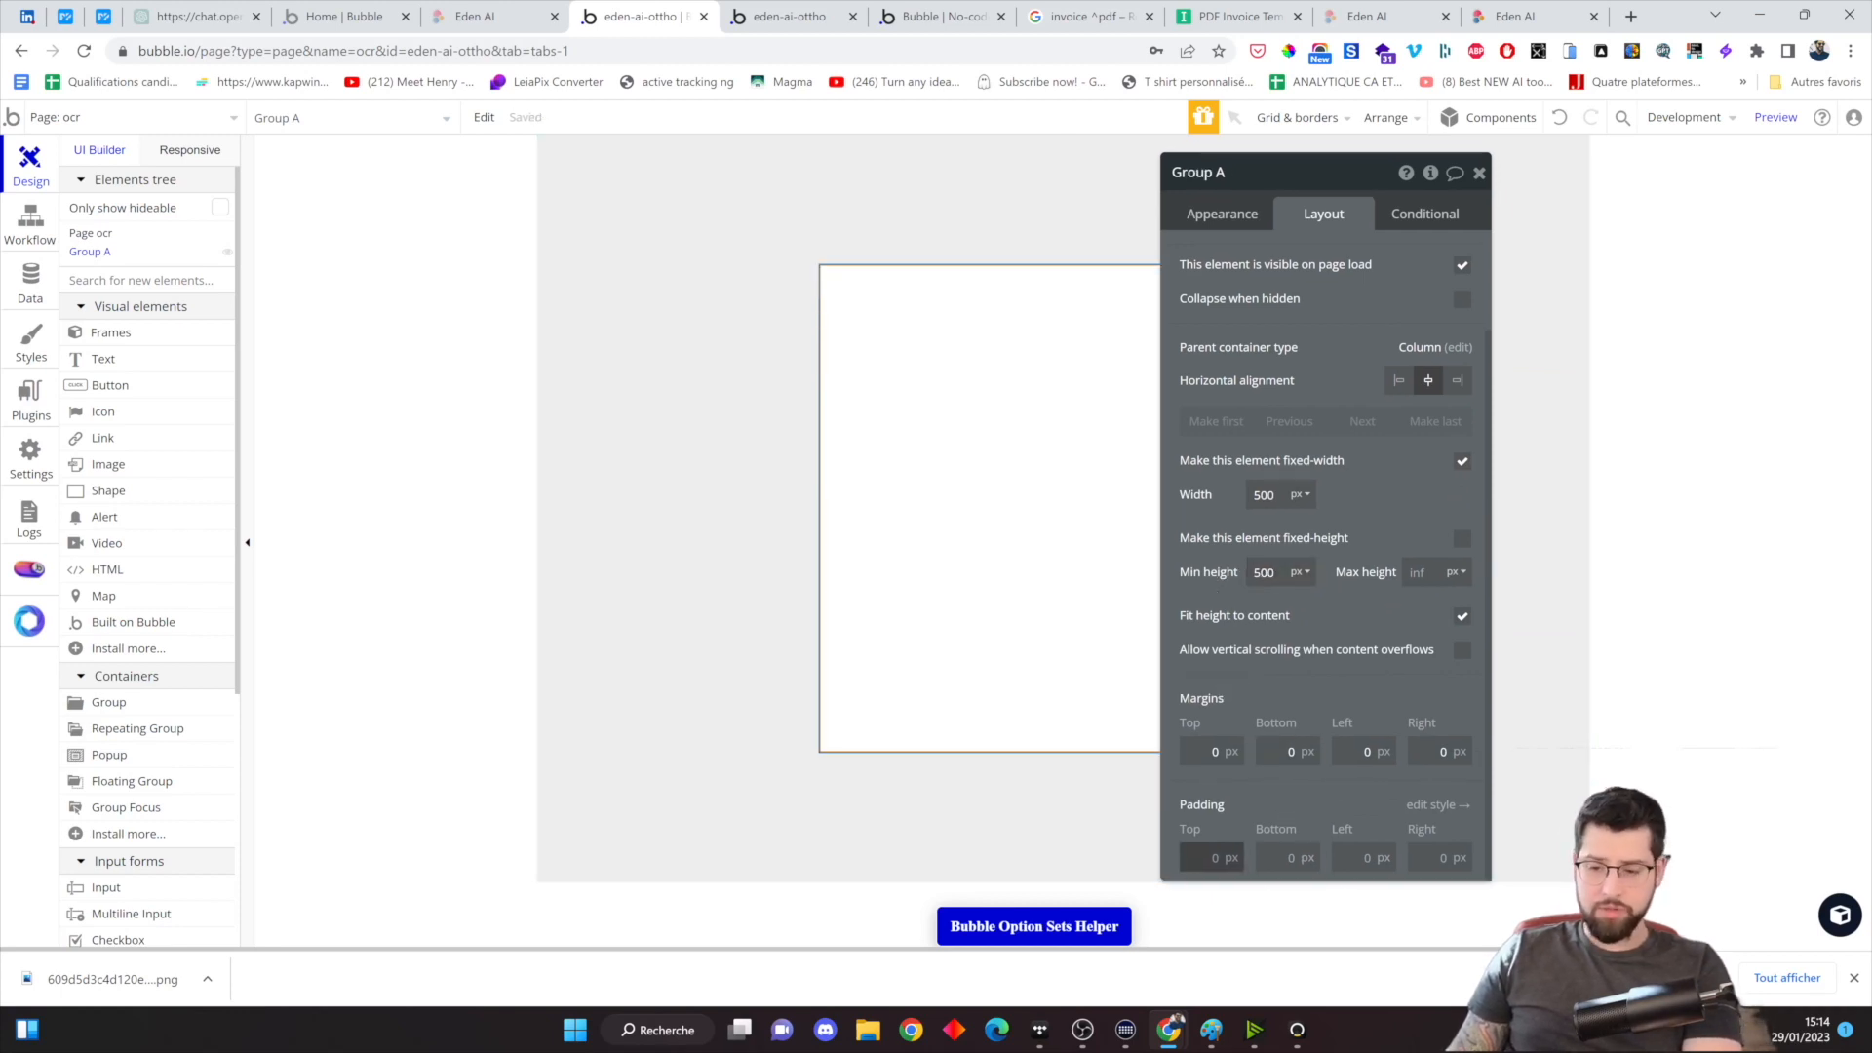
Set Group A's padding to 10 px on the top, bottom, left and right
type("10")
left_click(1288, 857)
type("10")
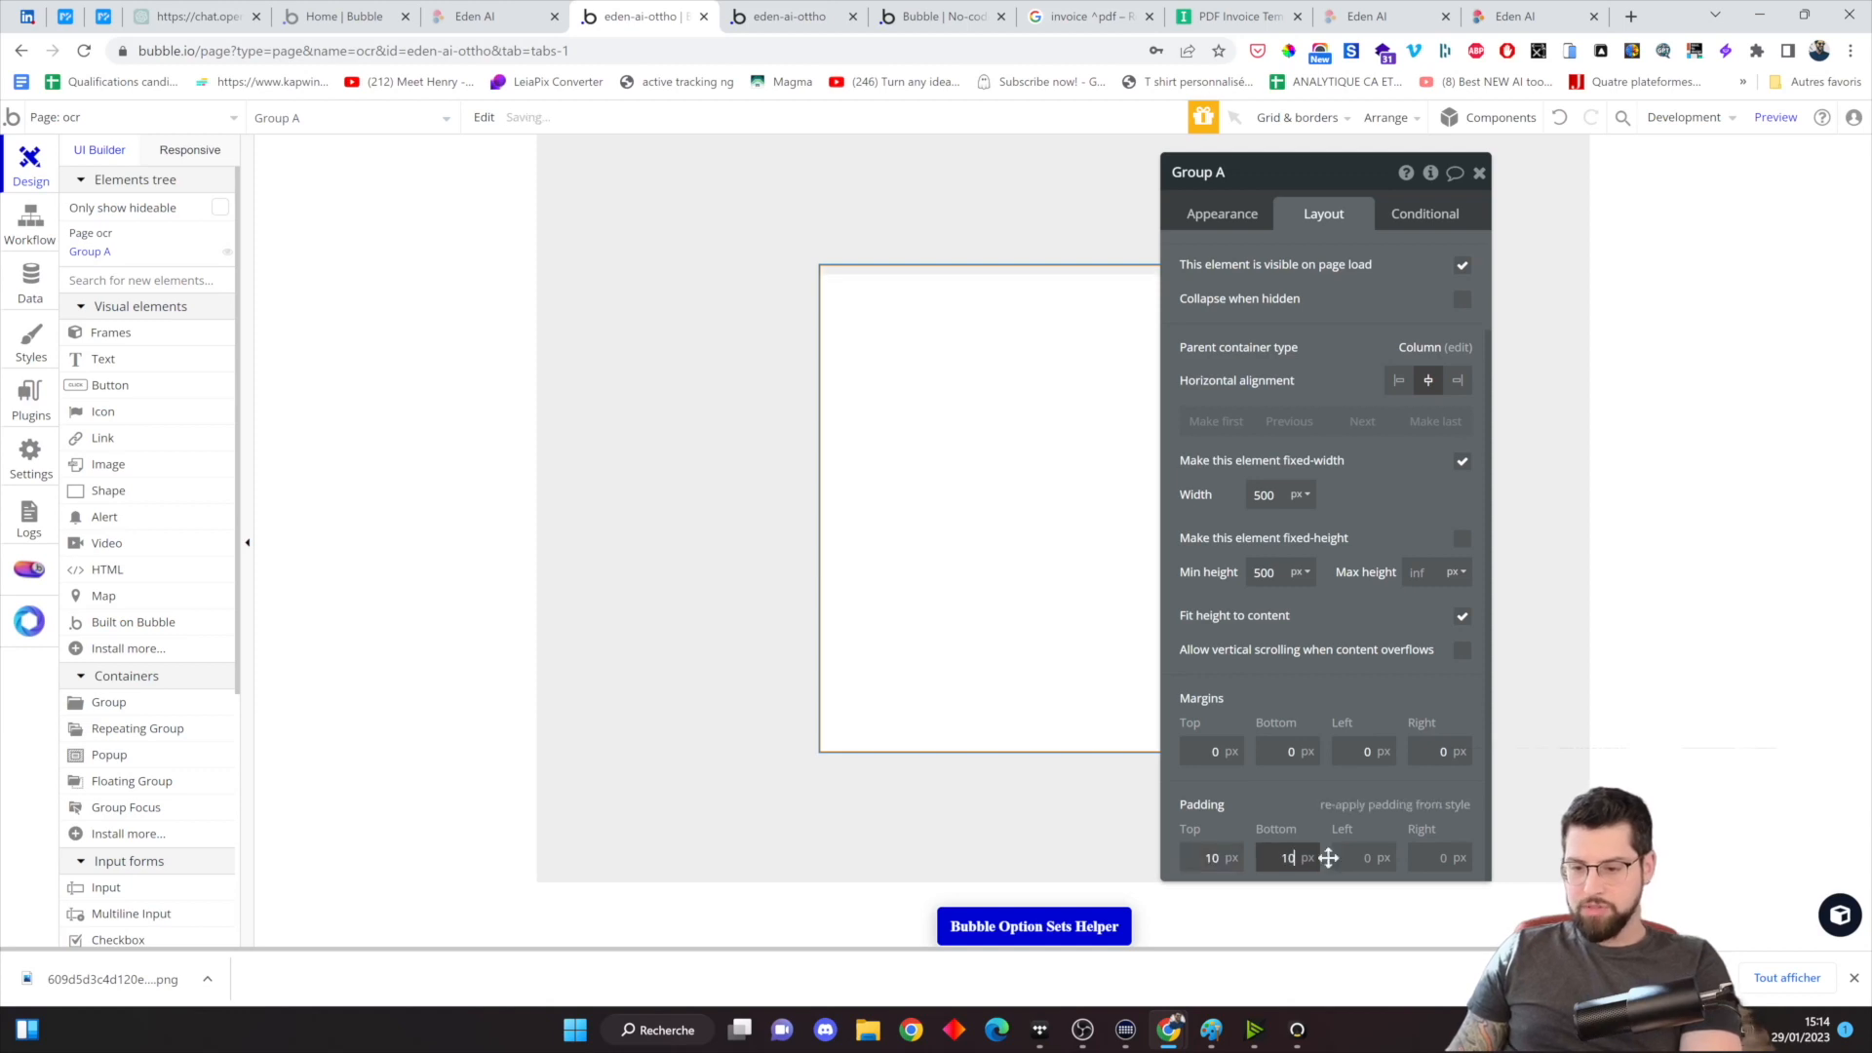
left_click(1363, 857)
type("10")
left_click(1443, 857)
type("10")
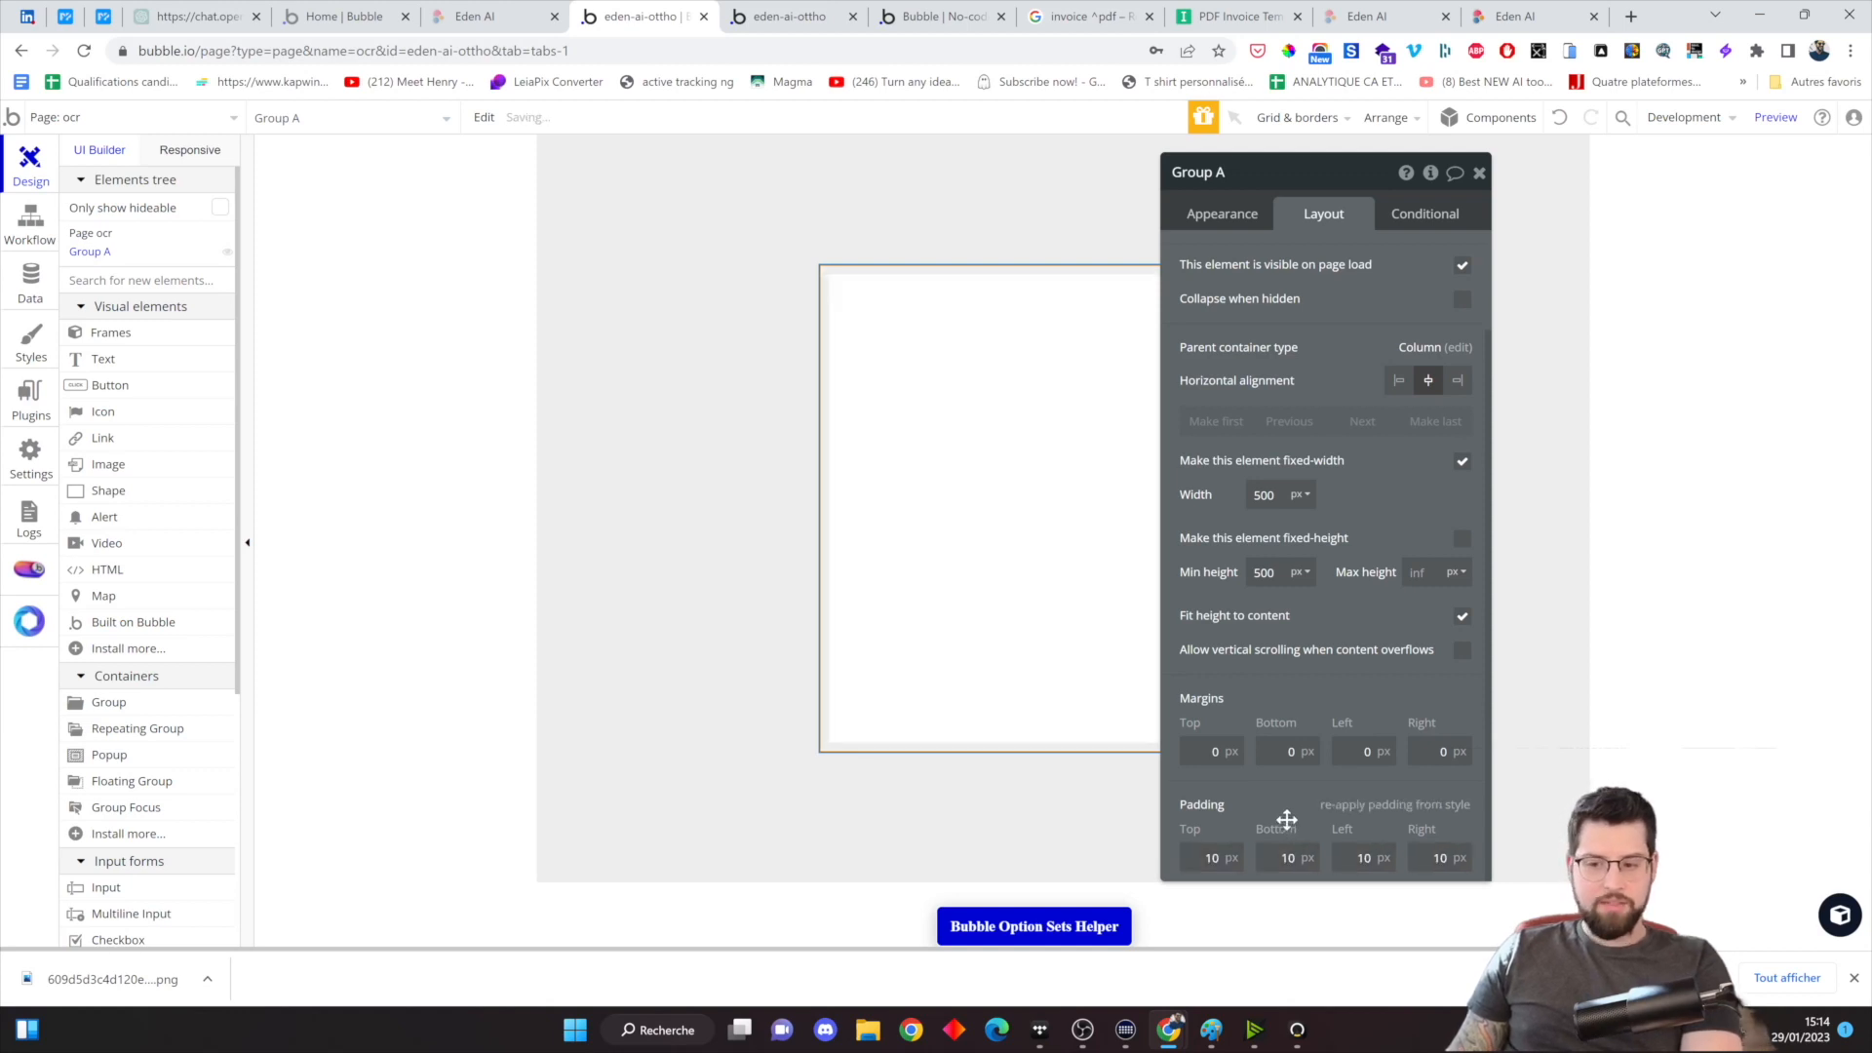
Find the File Uploader element and place one about 9 by 4 px inside Group A
scroll(124, 810, "down", 2)
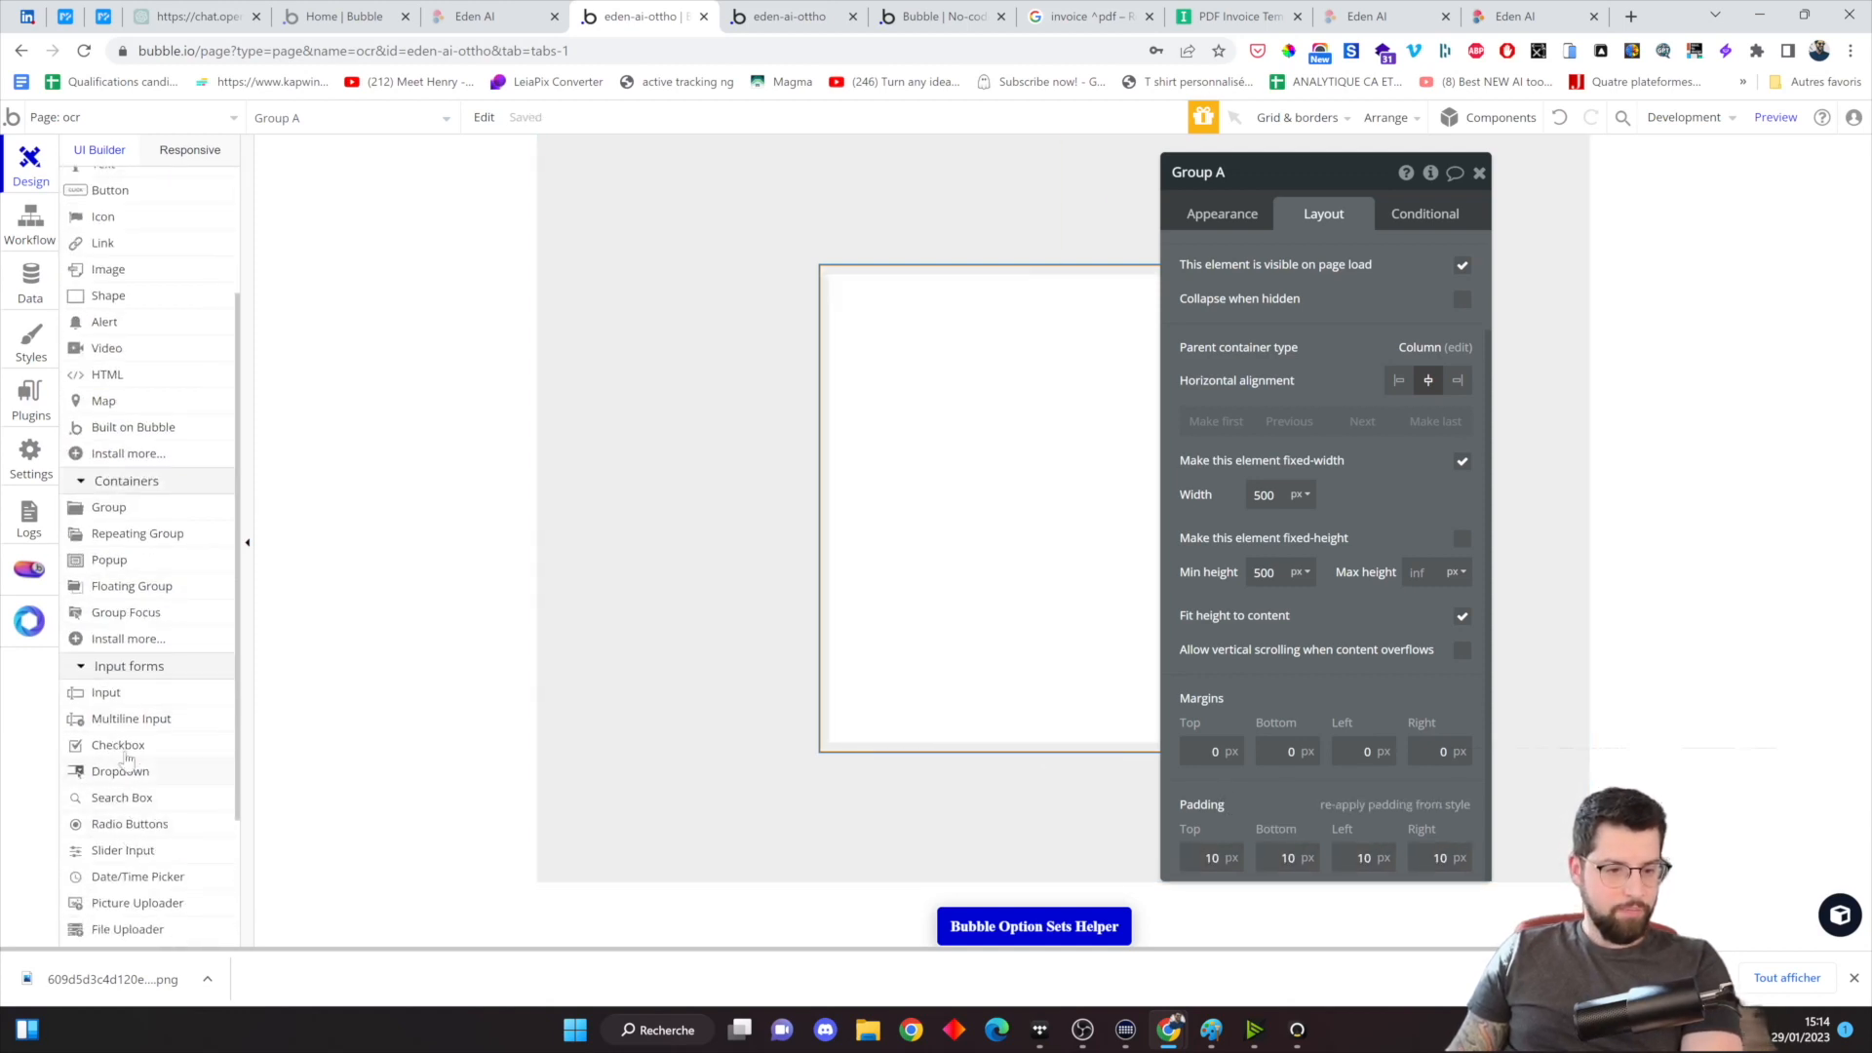
scroll(127, 682, "up", 2)
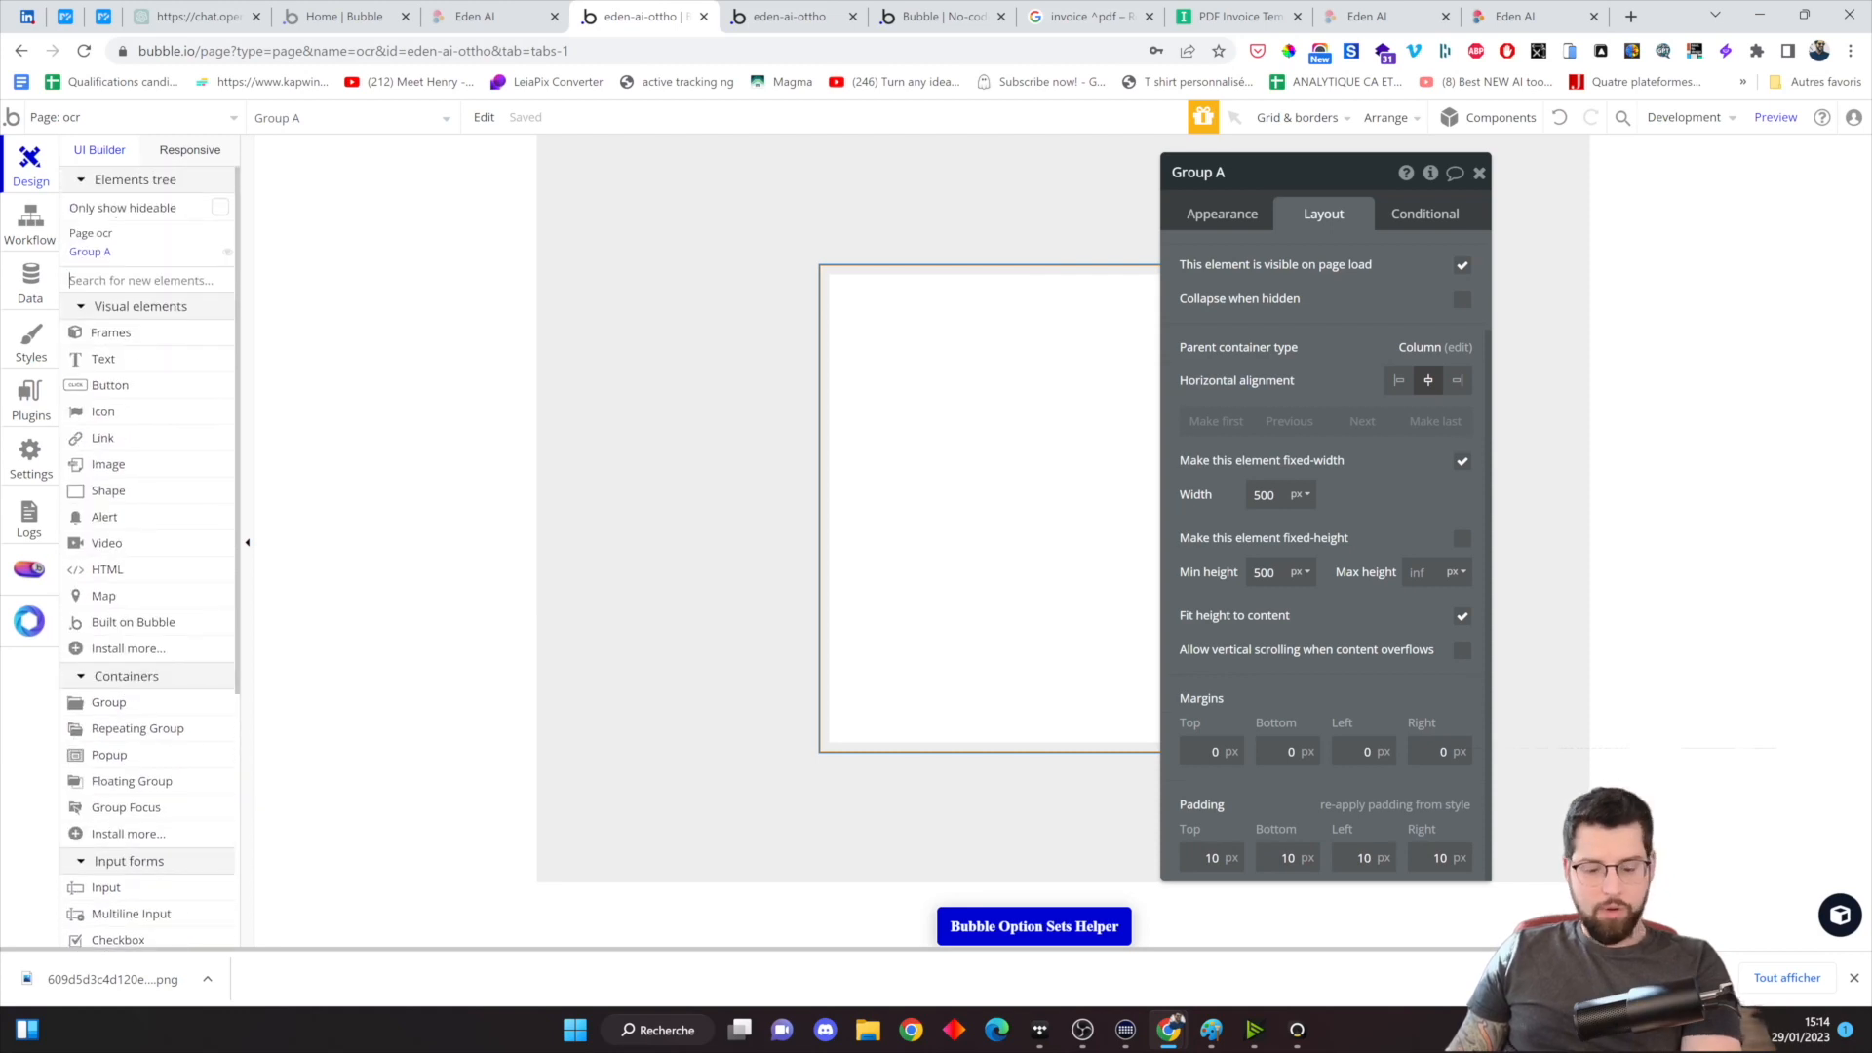
type("fil")
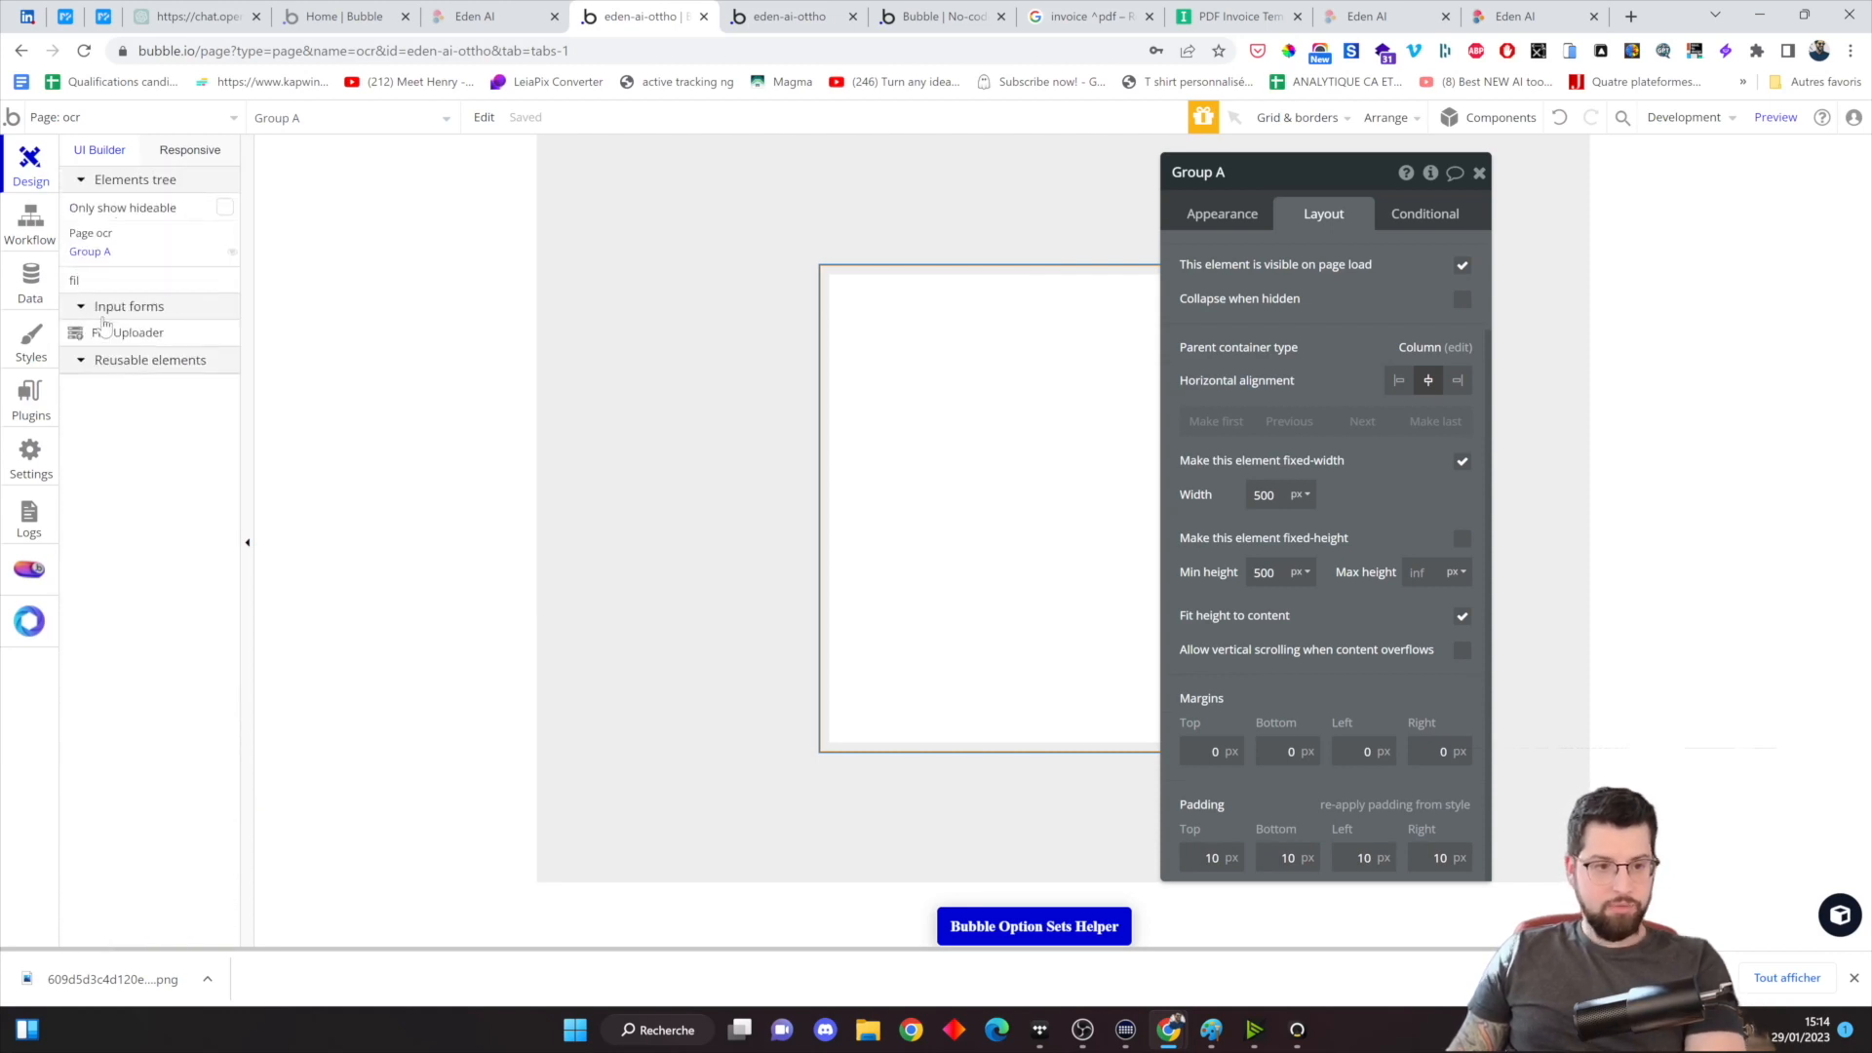
left_click(107, 332)
left_click_drag(922, 380, 931, 383)
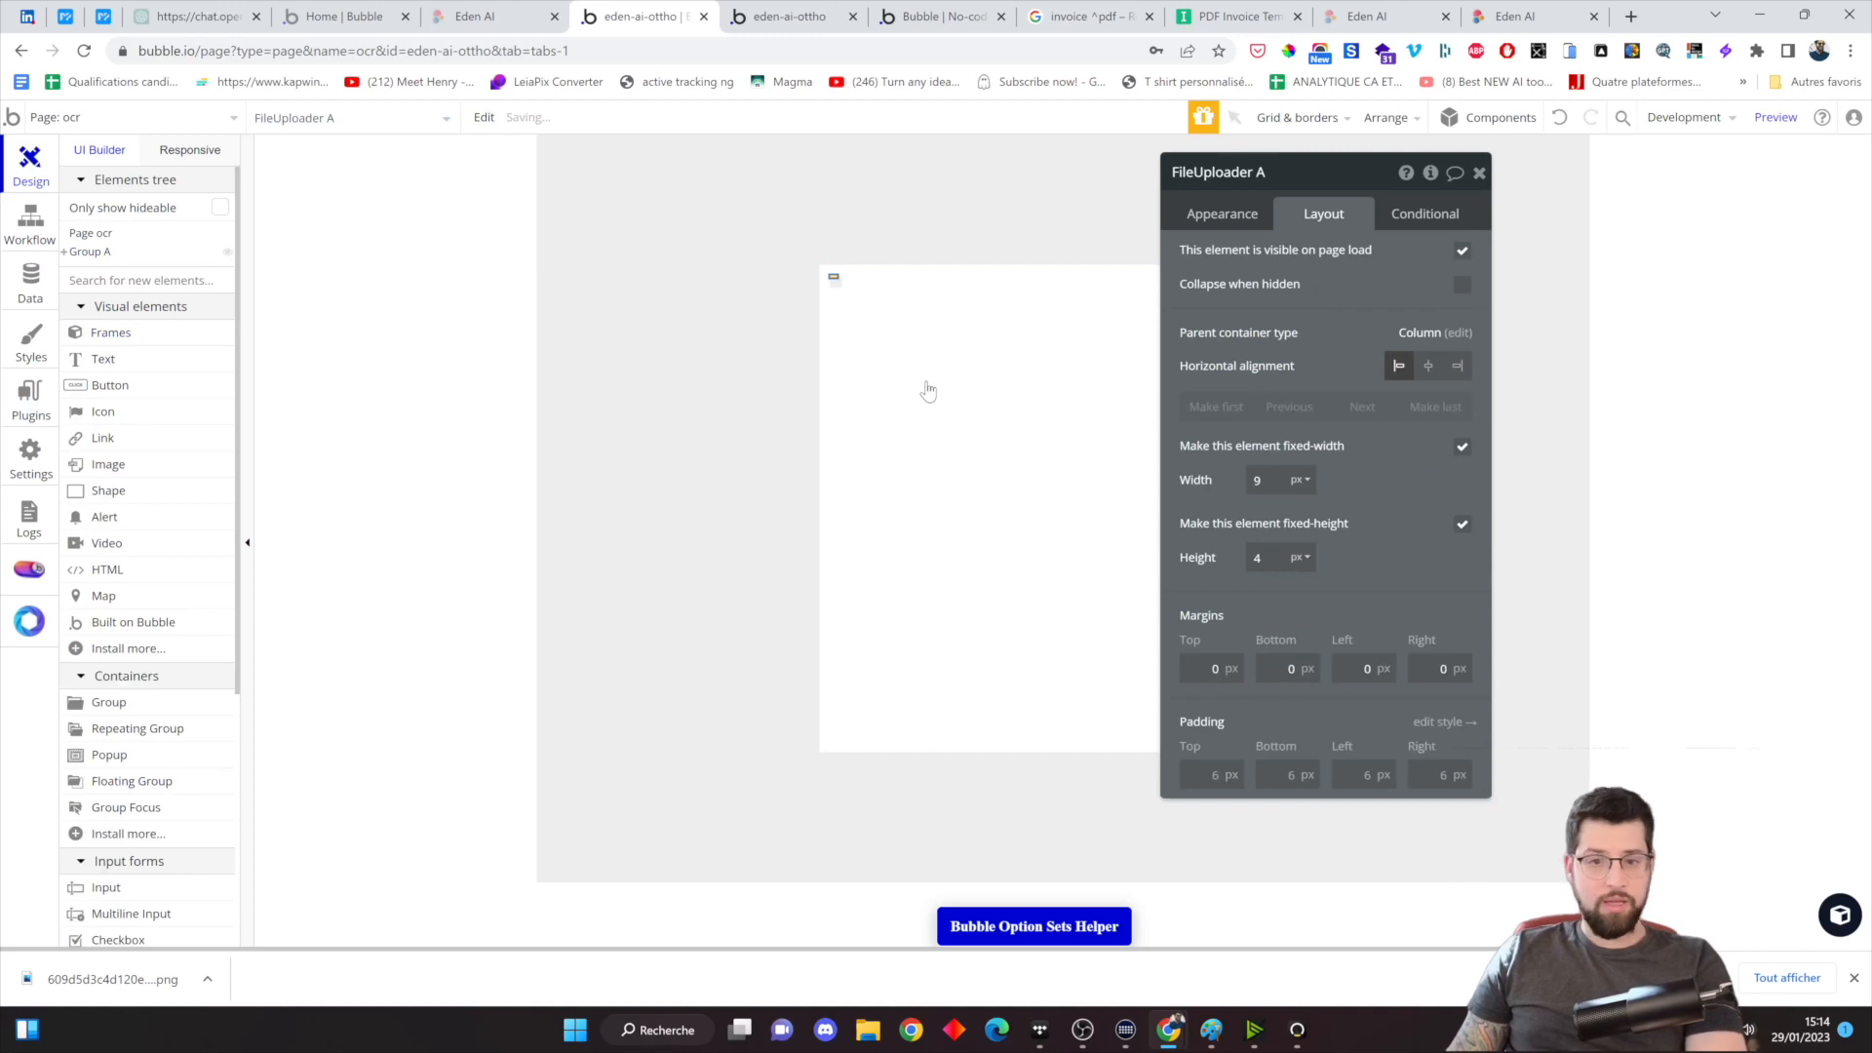
Make the file uploader's width flexible instead of fixed and set its height to 50 px
left_click(1267, 480)
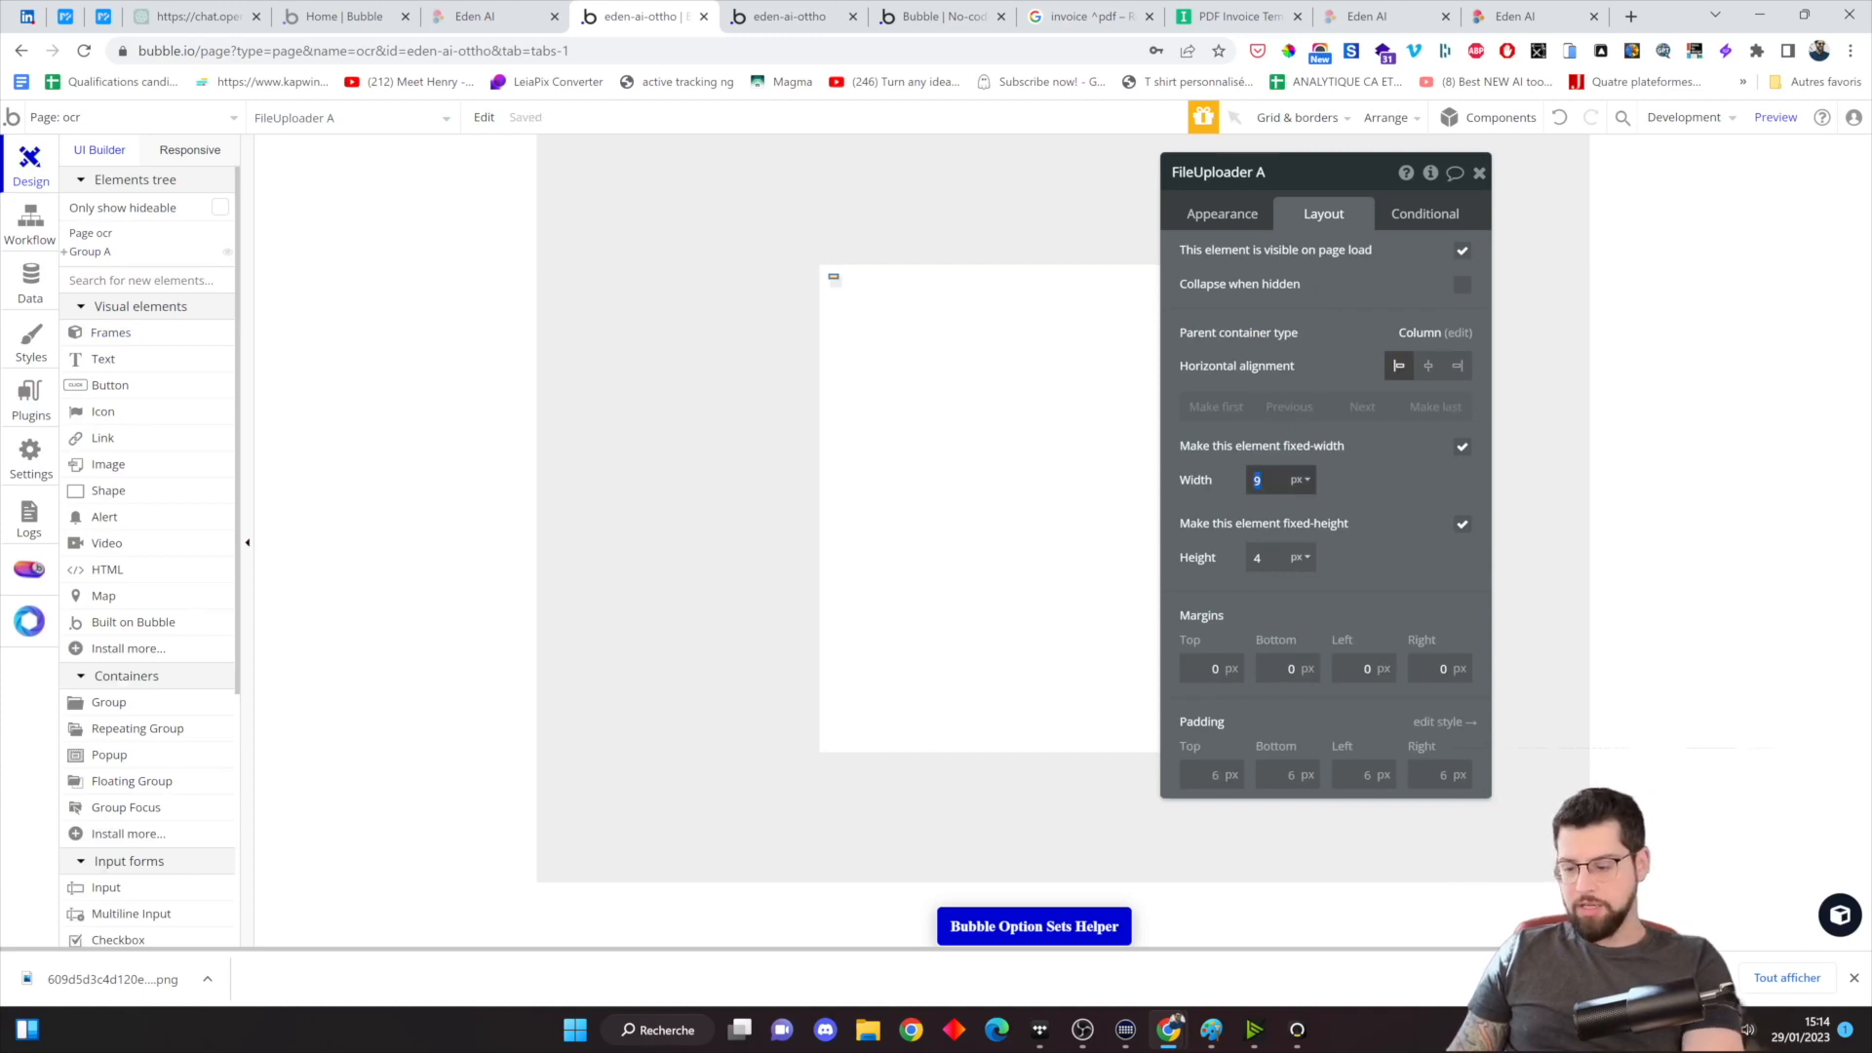
left_click(1462, 447)
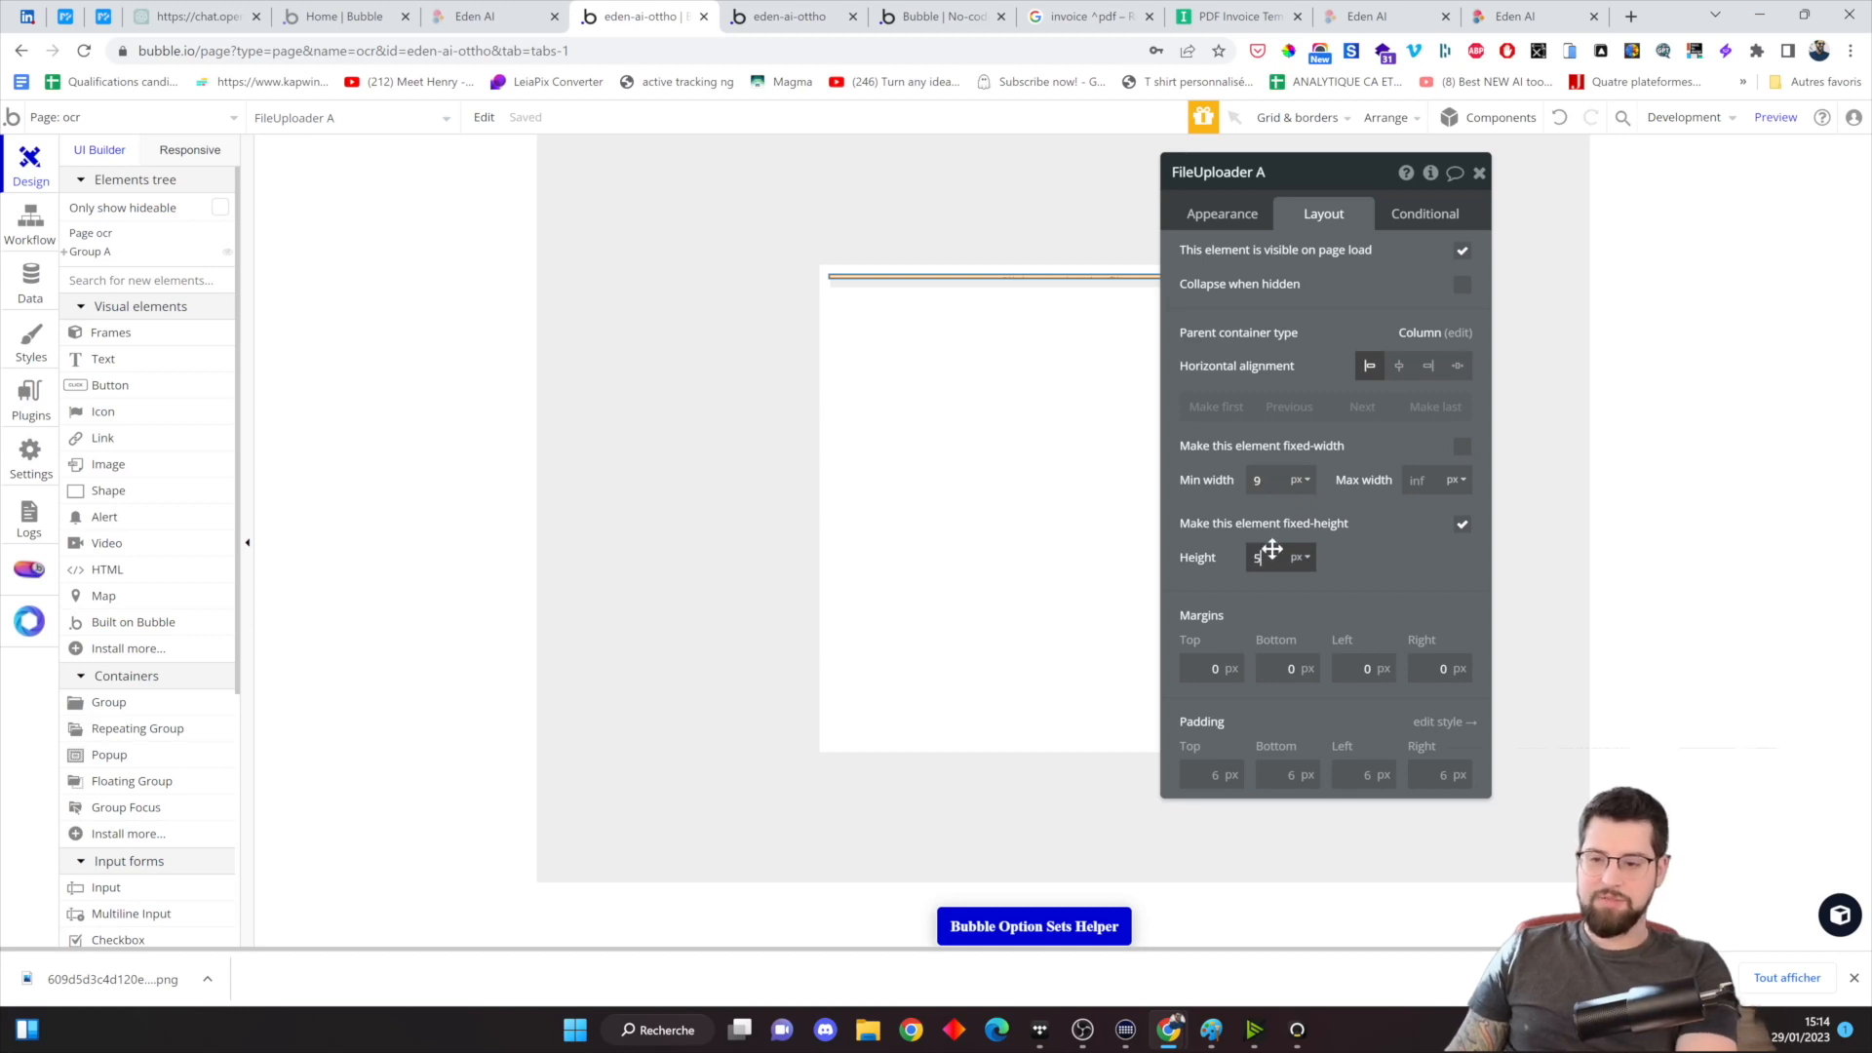
type("50")
left_click_drag(1346, 180, 1542, 196)
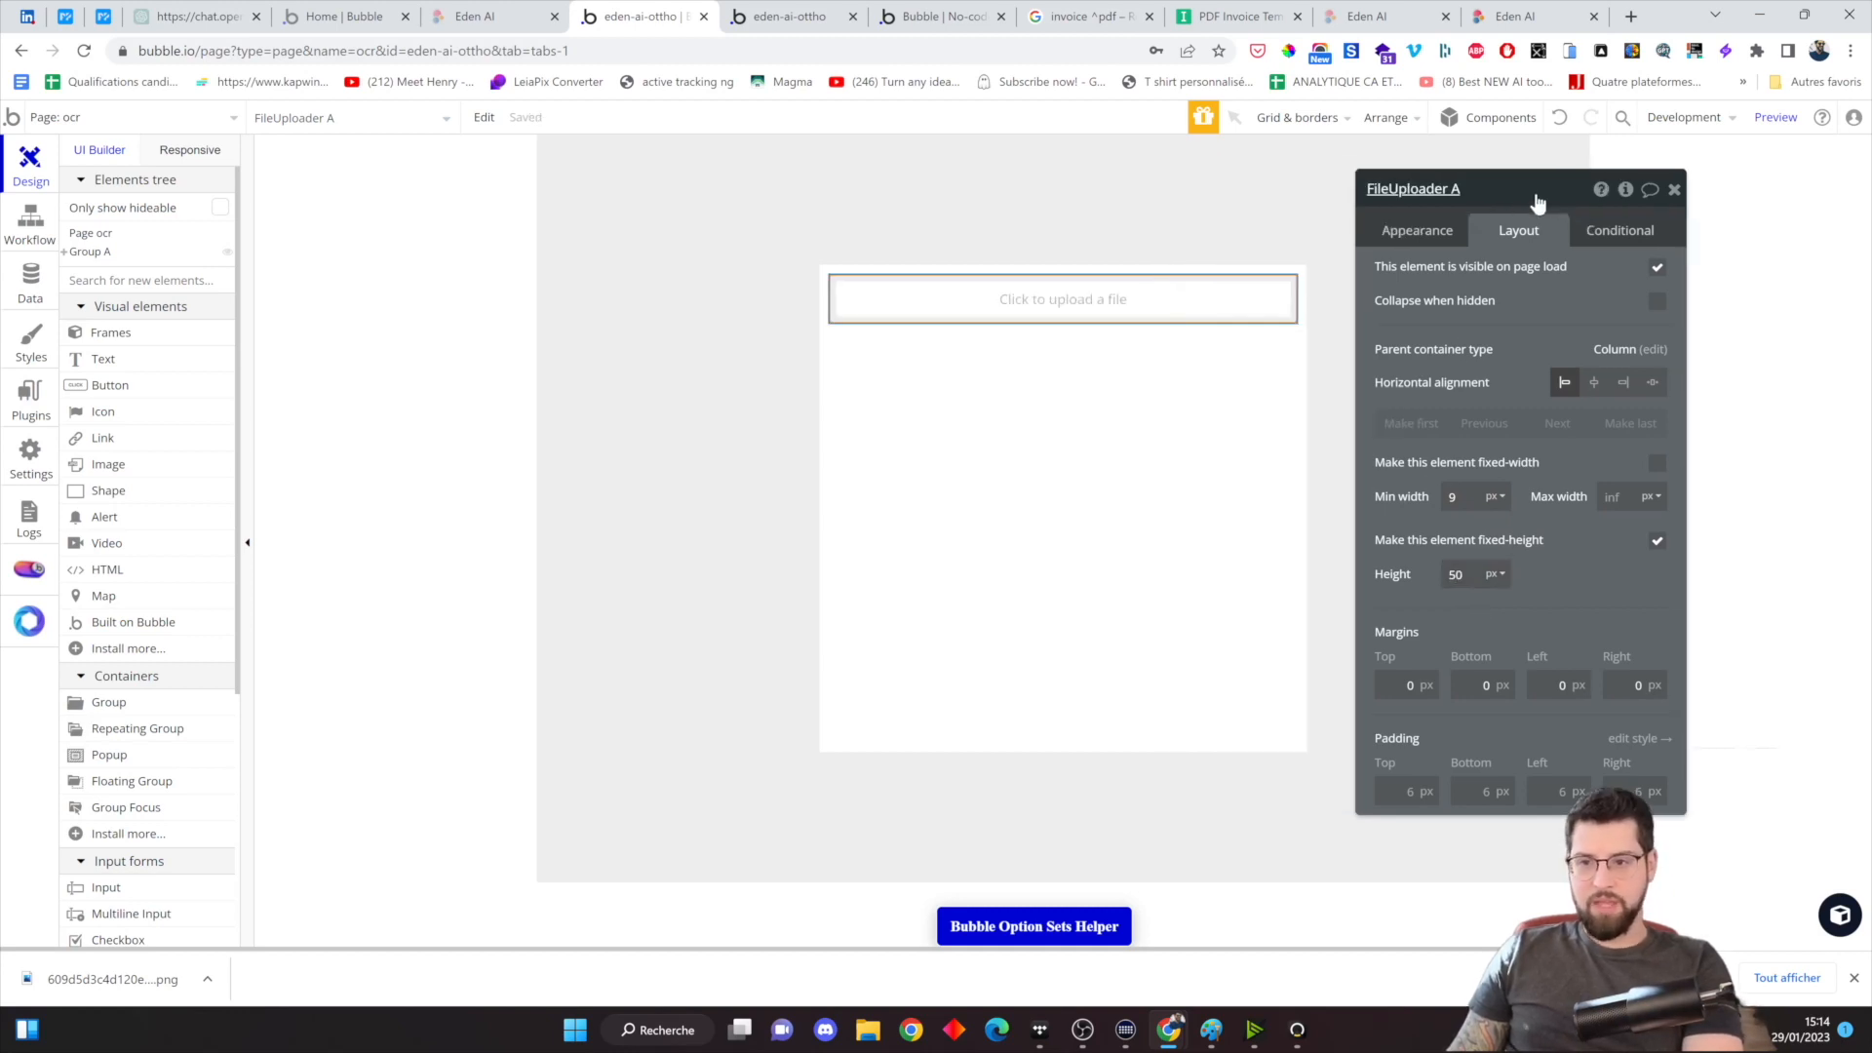
right_click(1157, 302)
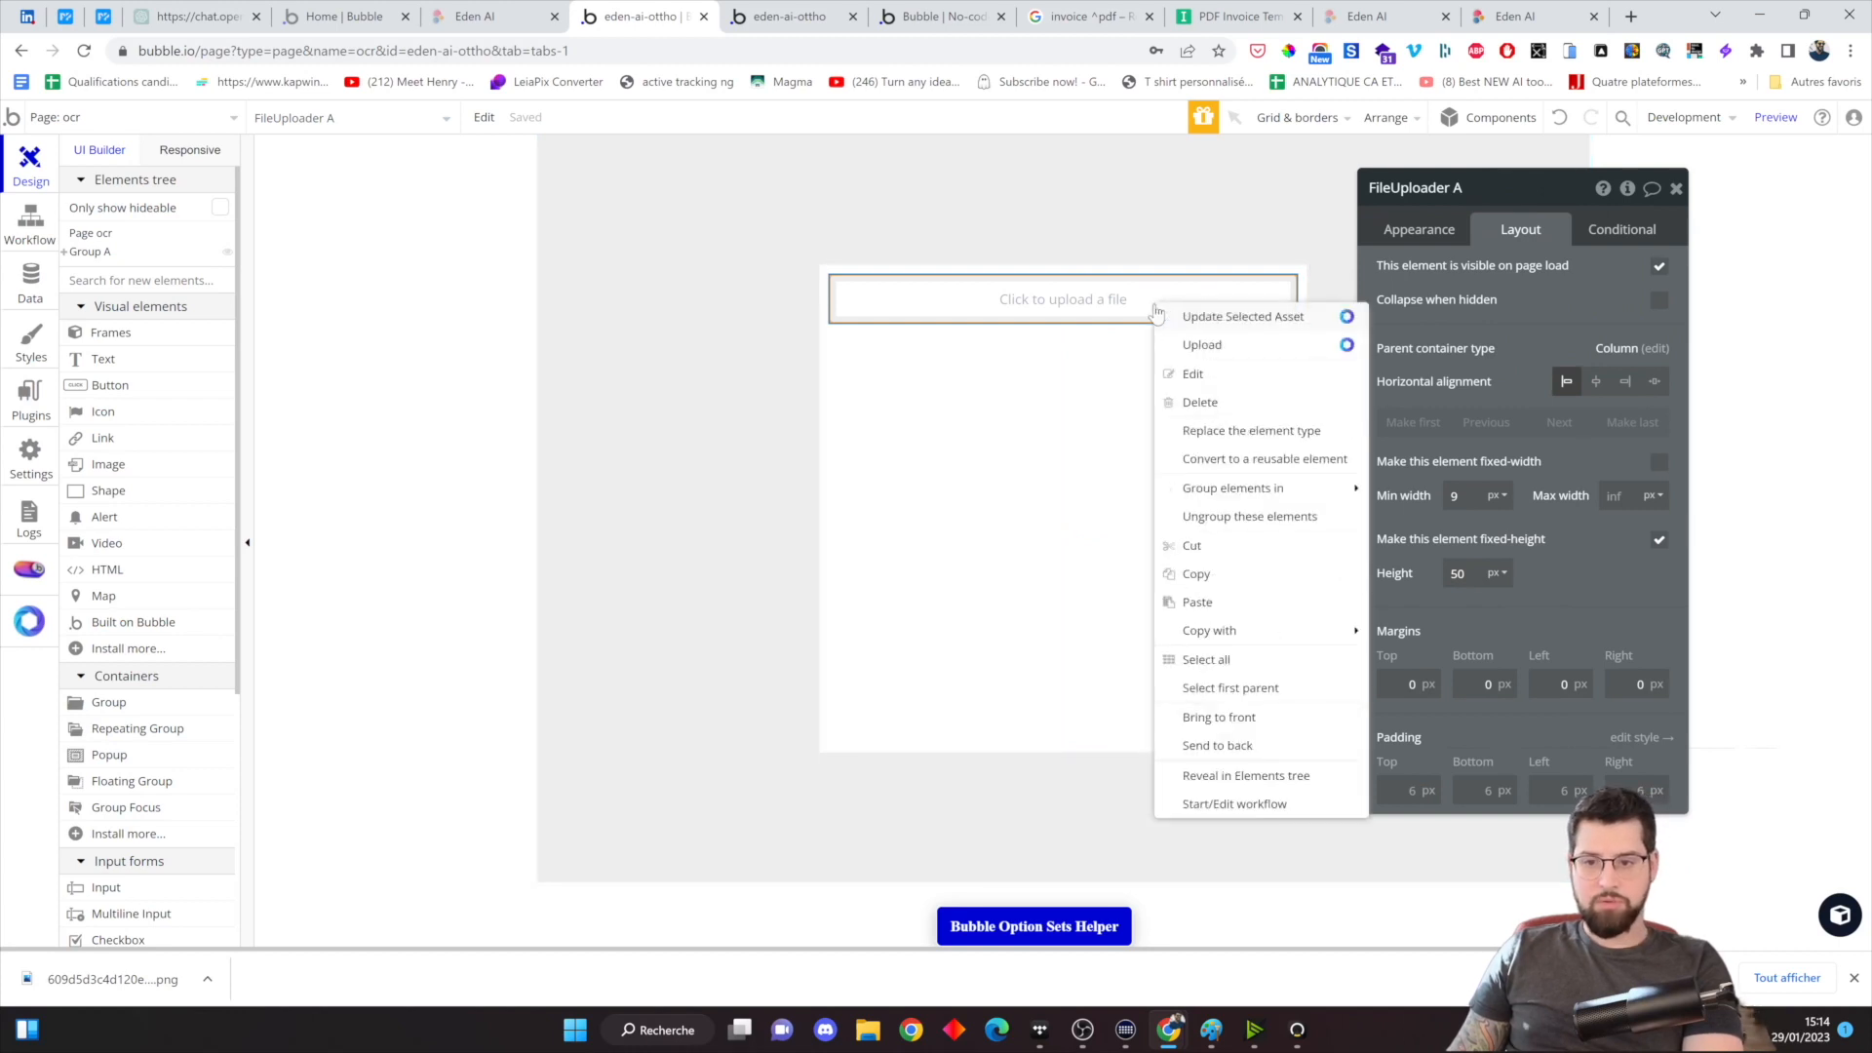
left_click(1098, 300)
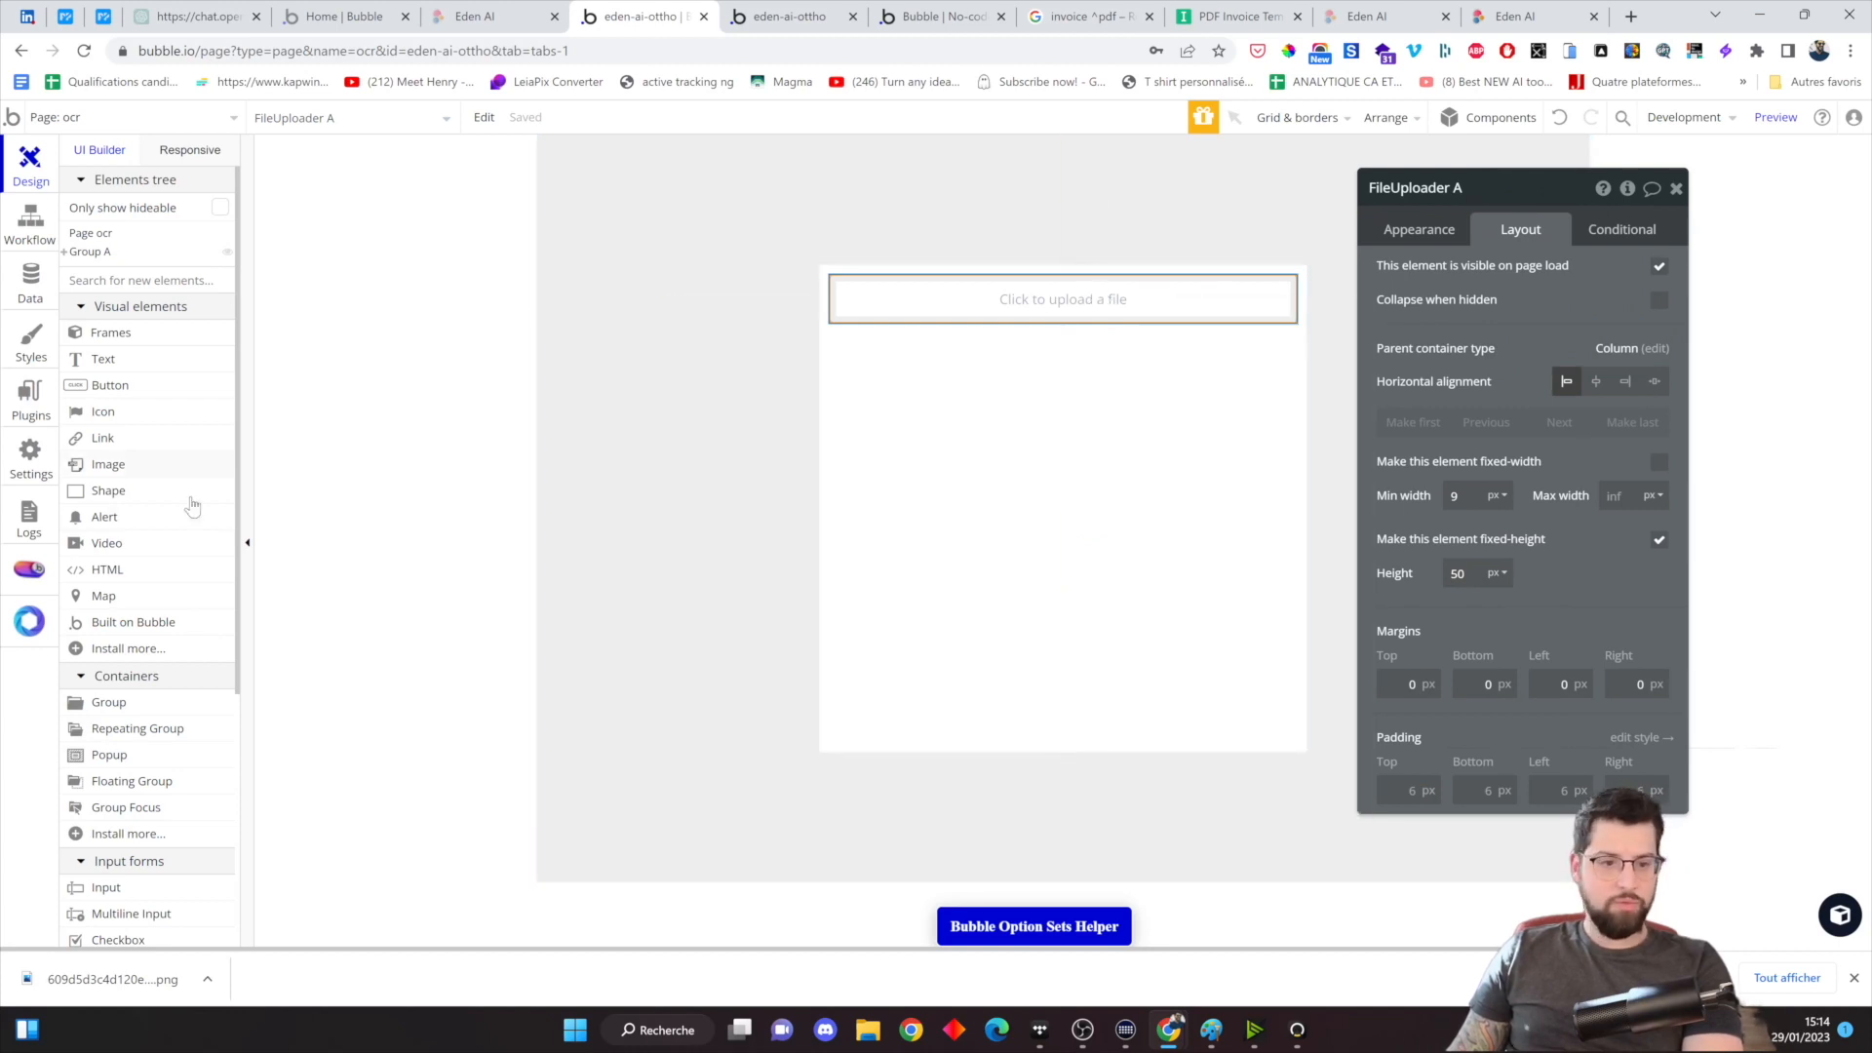
Add a button below the file uploader in Group A and label it "Envoyer"
left_click(111, 385)
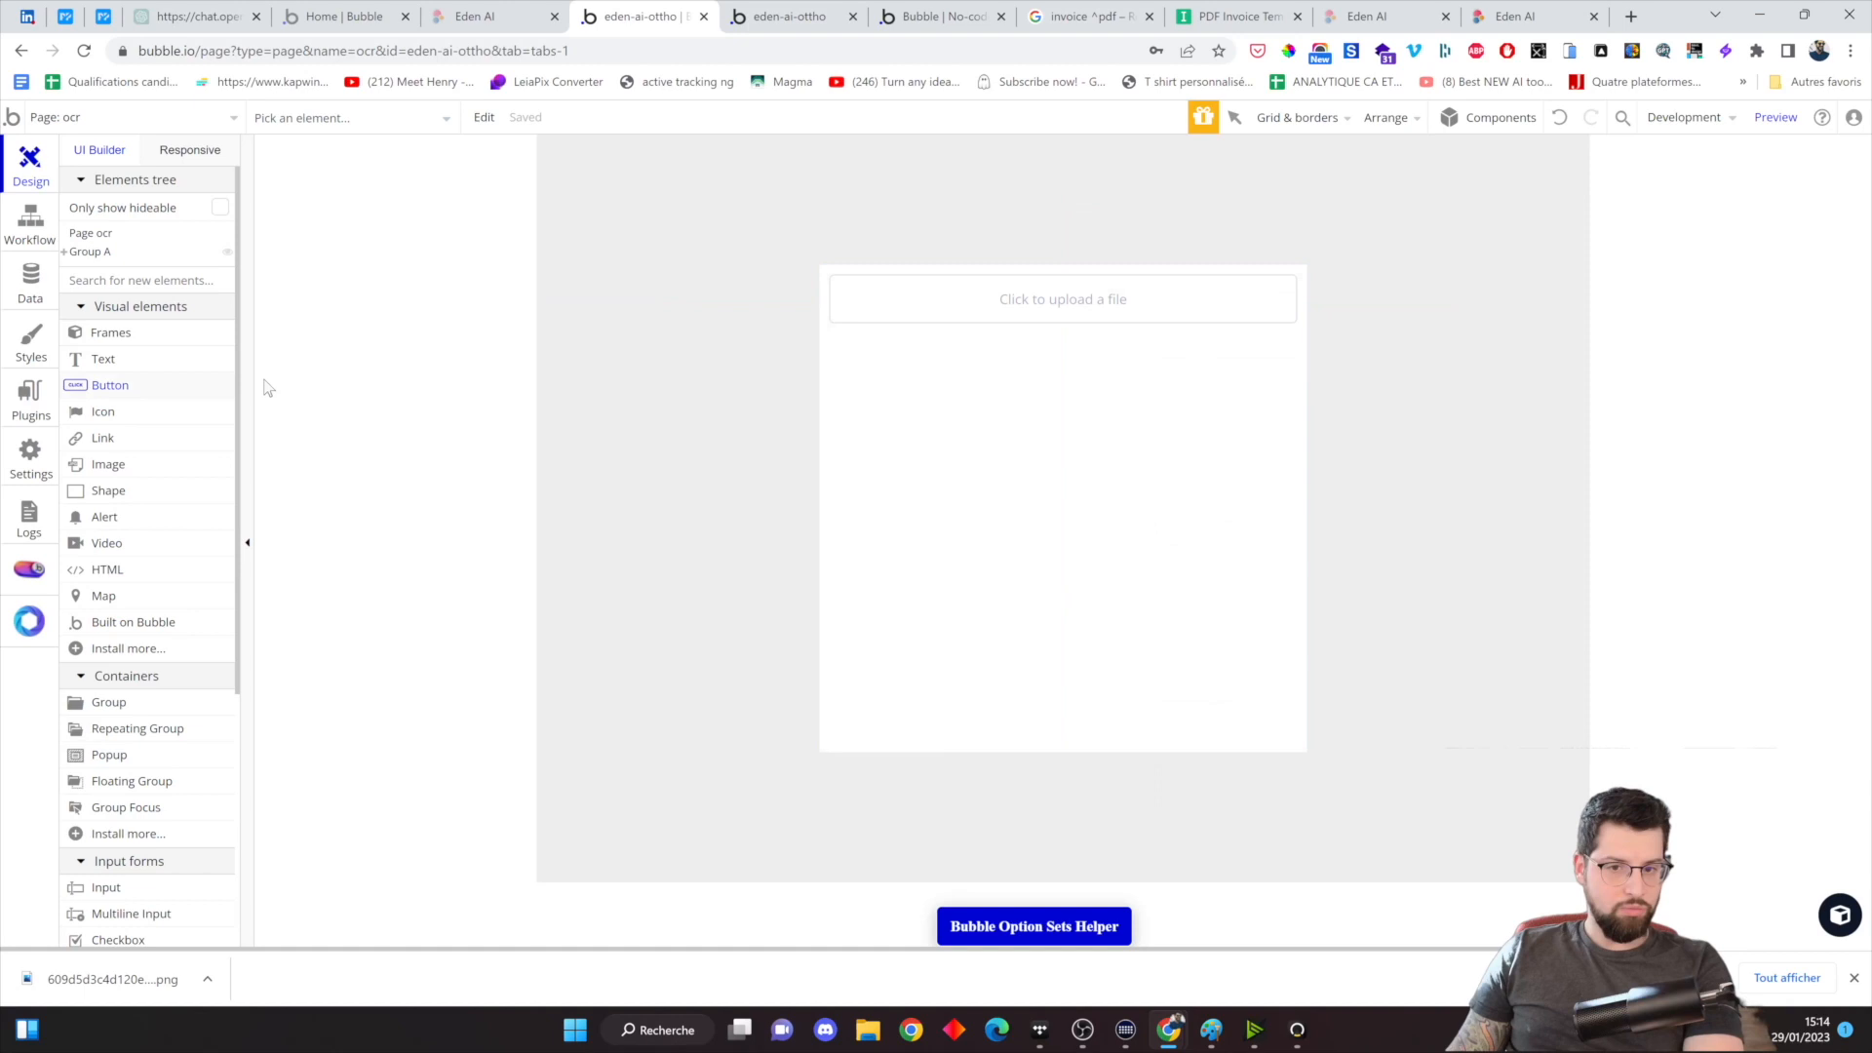
left_click(928, 355)
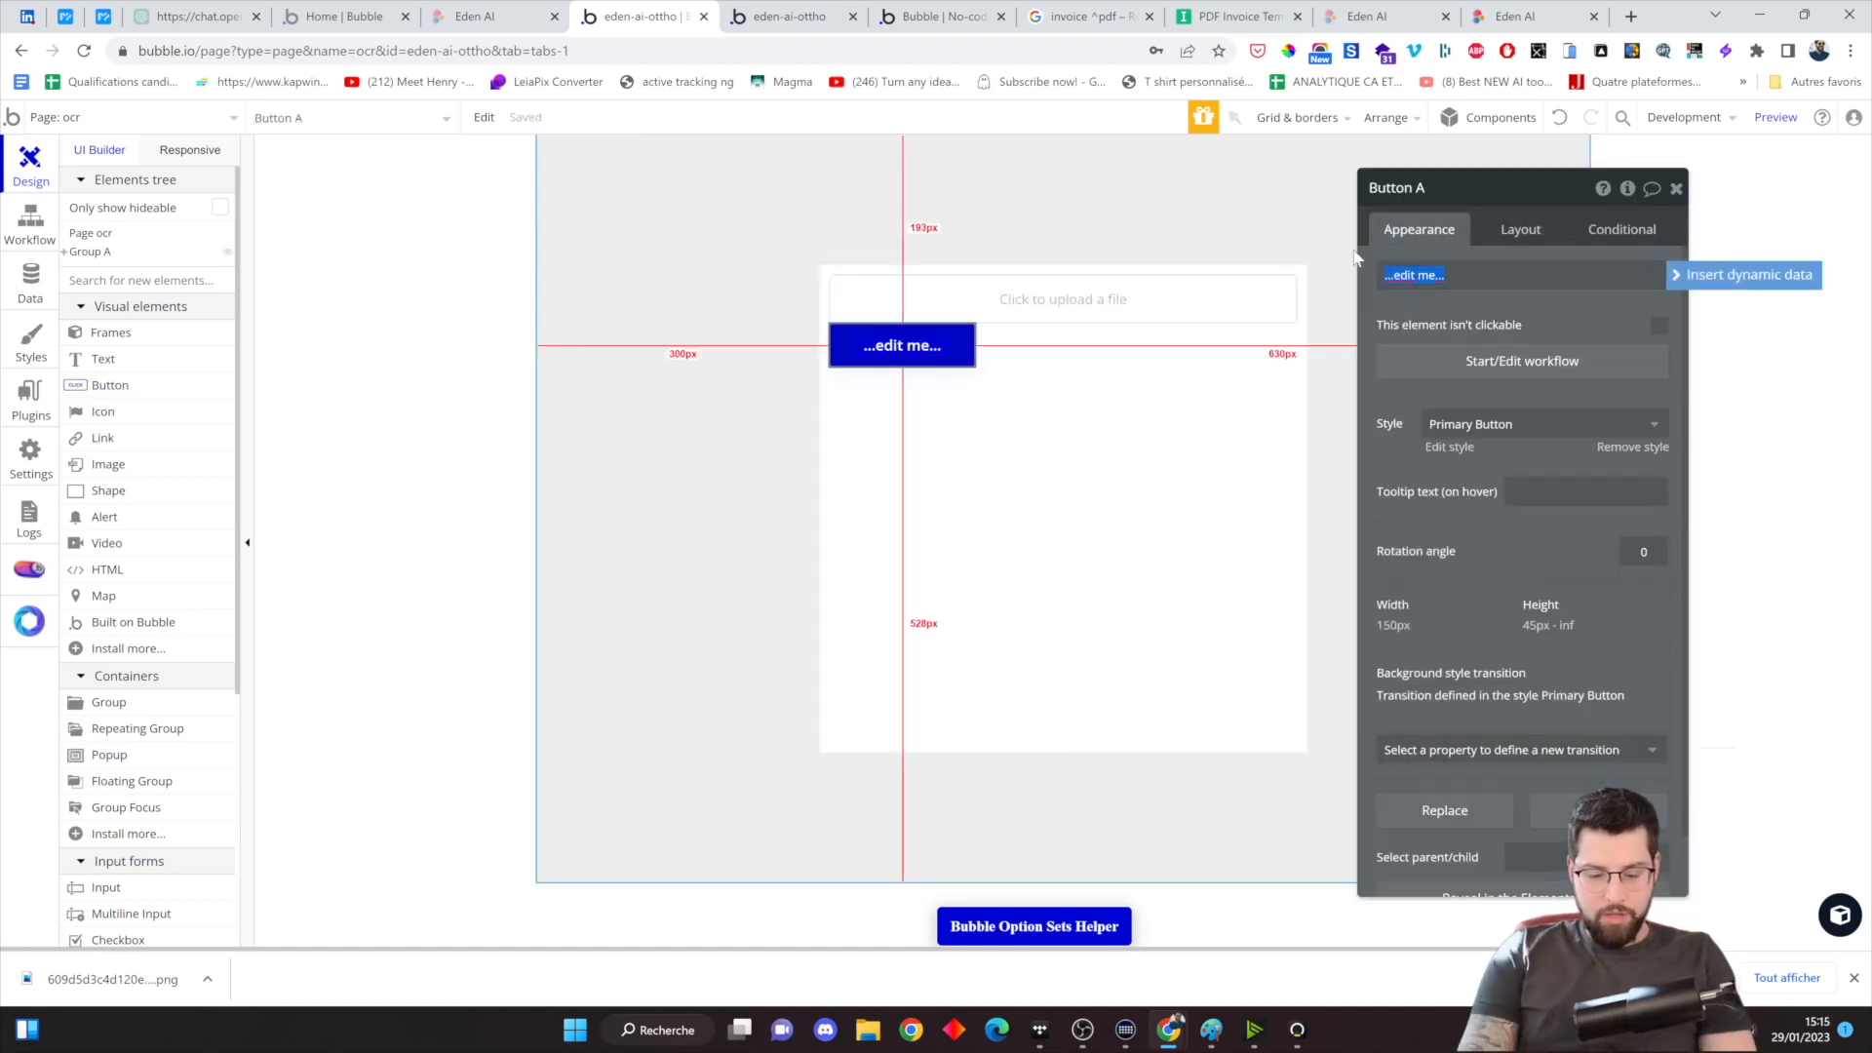
type("Envoyer")
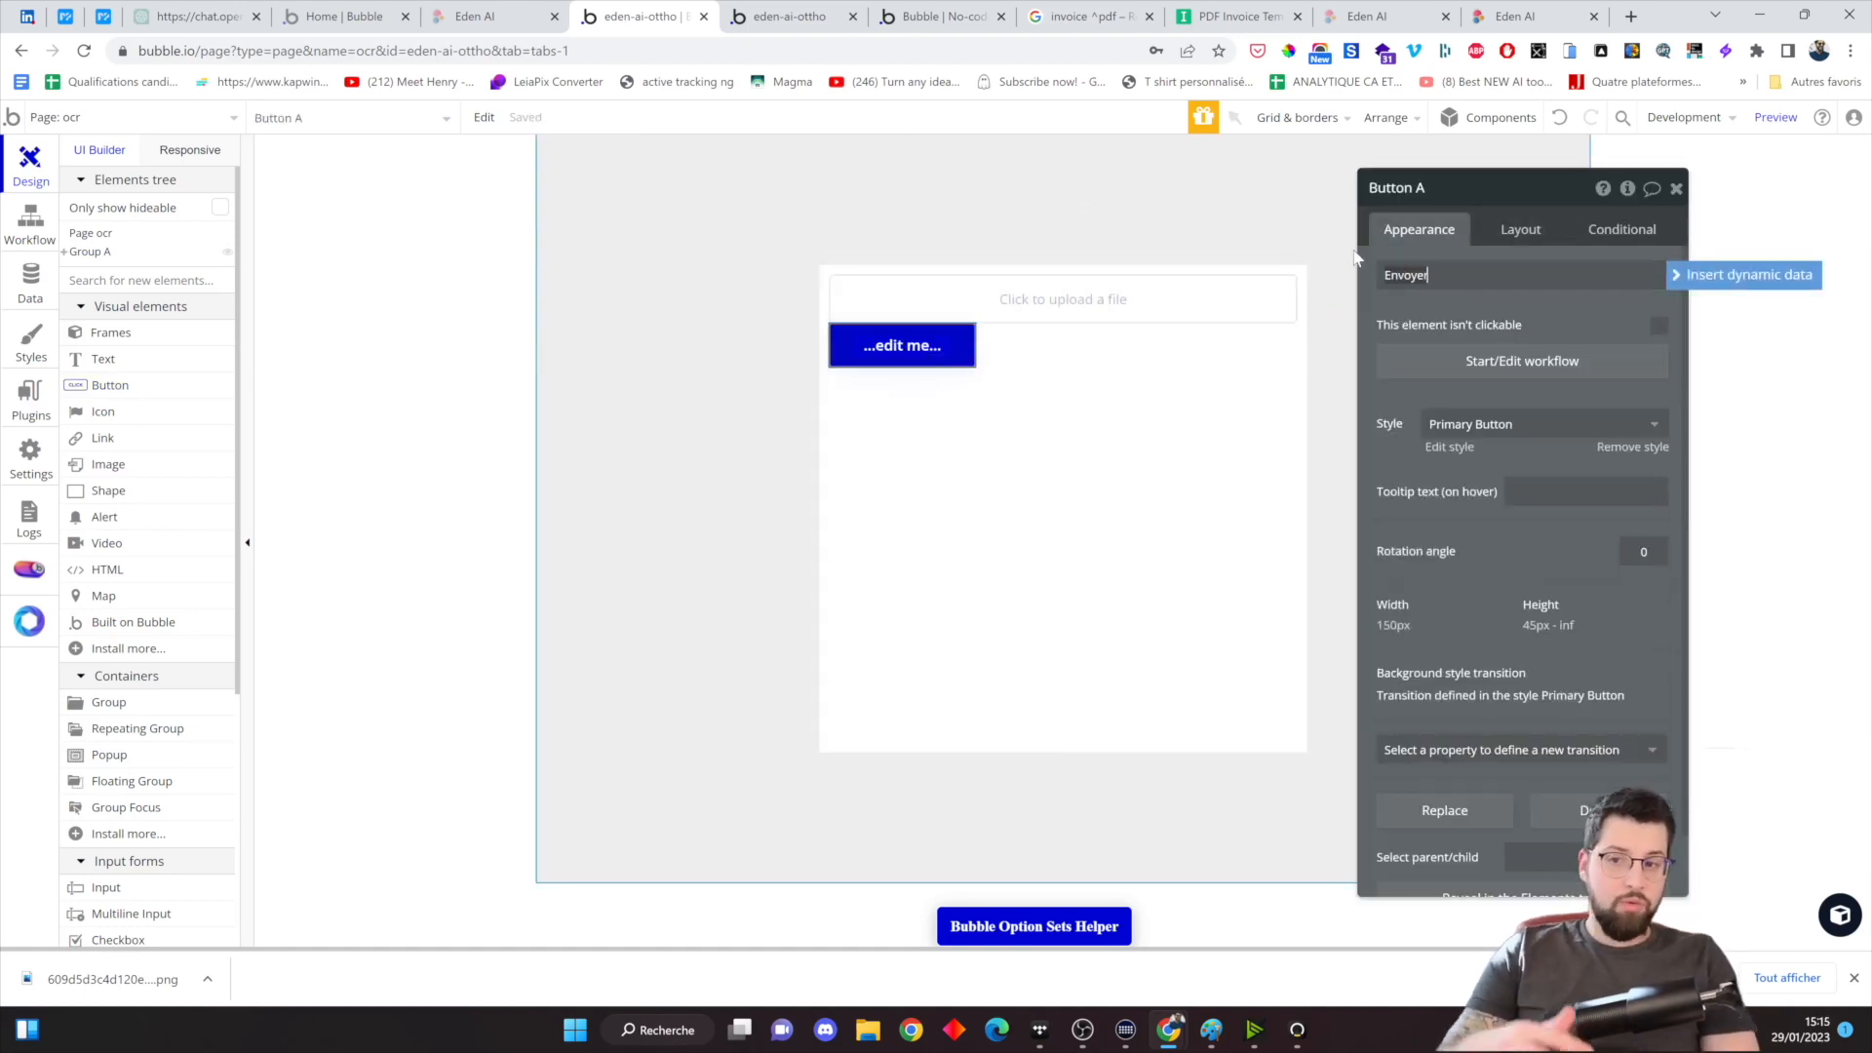
left_click(1463, 338)
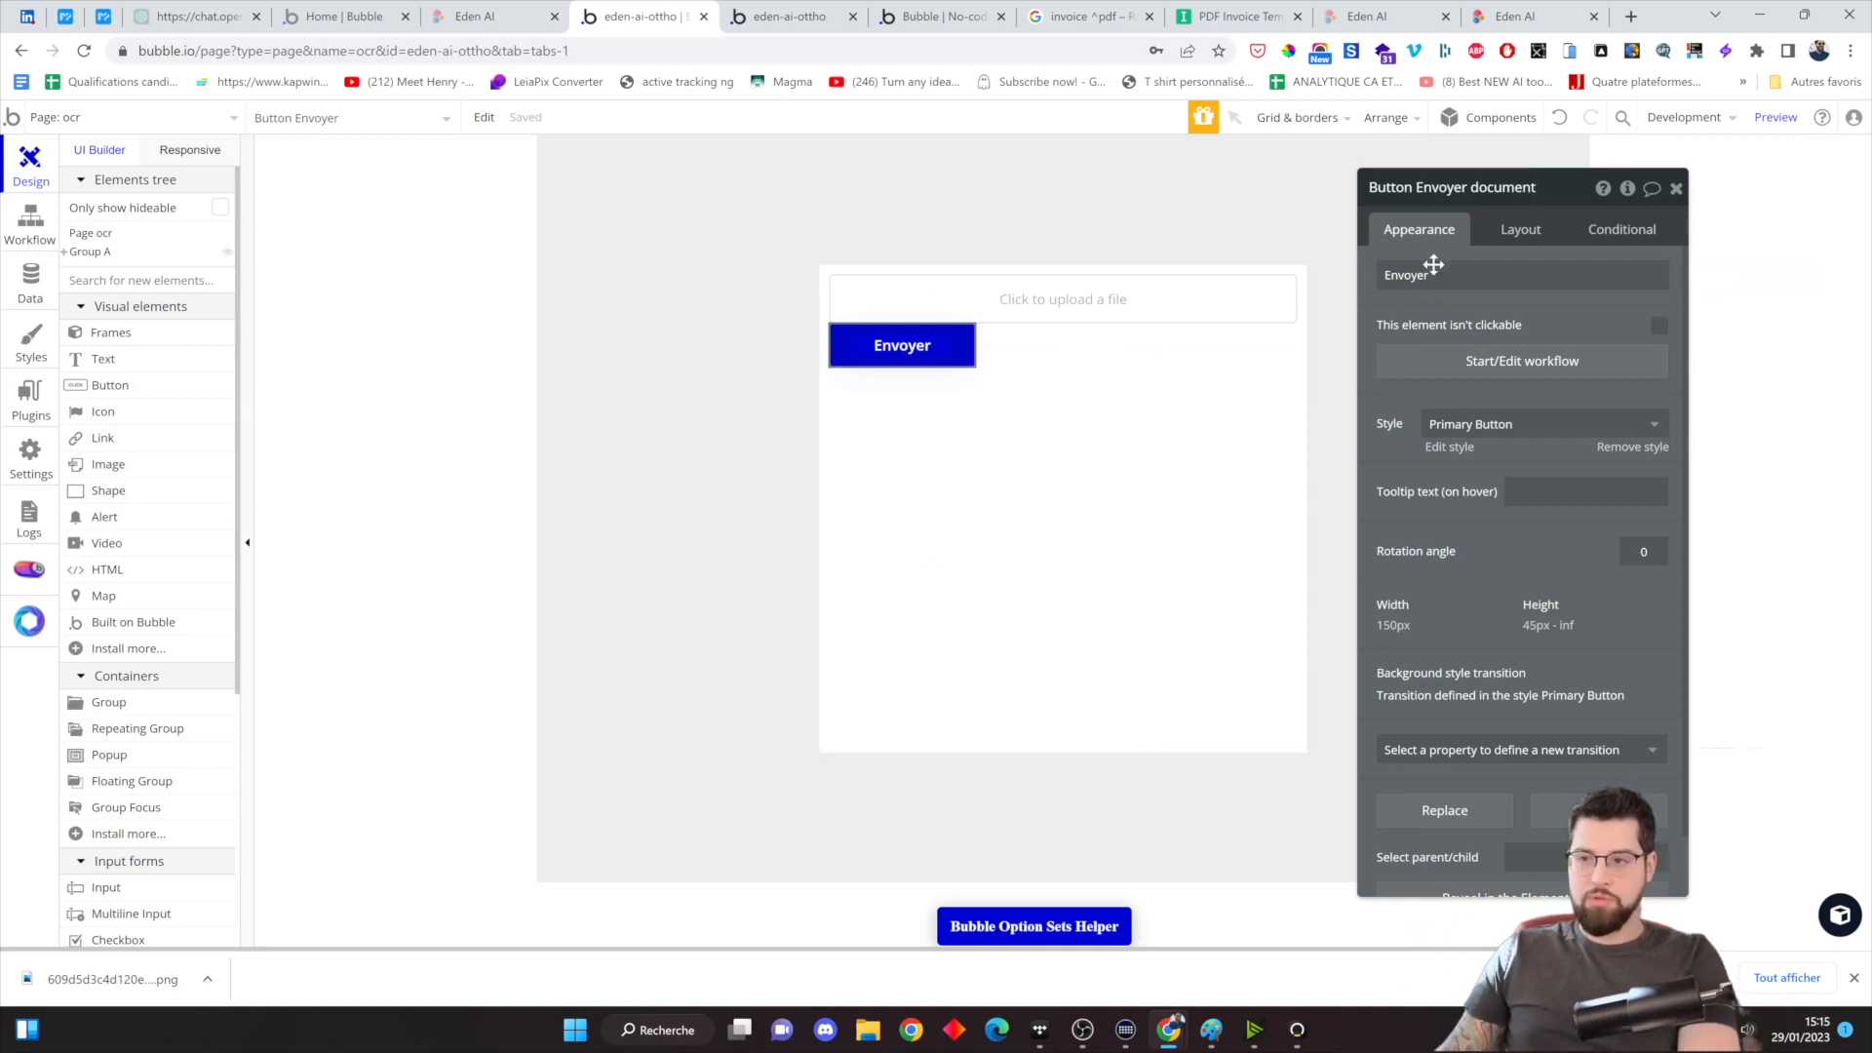
type("document")
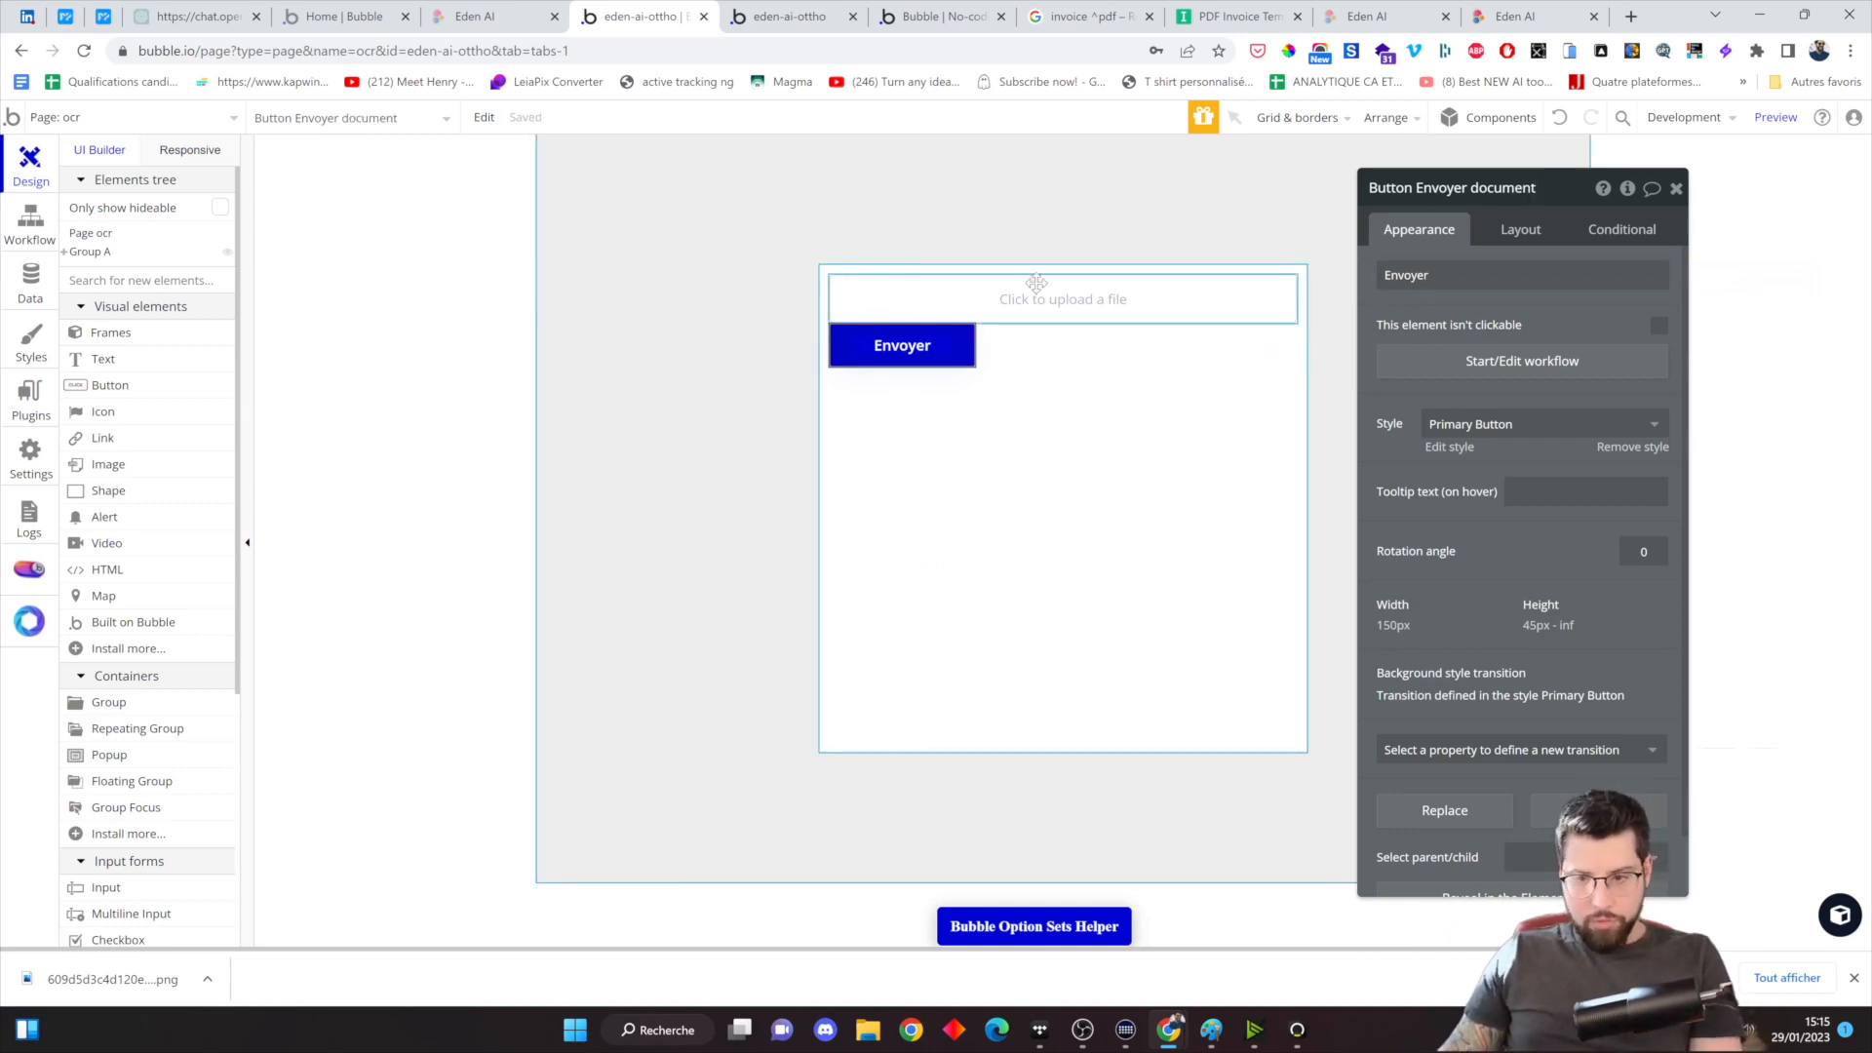
Group the file uploader and the Envoyer button together in a Row container
left_click(1048, 281, "shift")
right_click(1049, 280)
mouse_move(1167, 440)
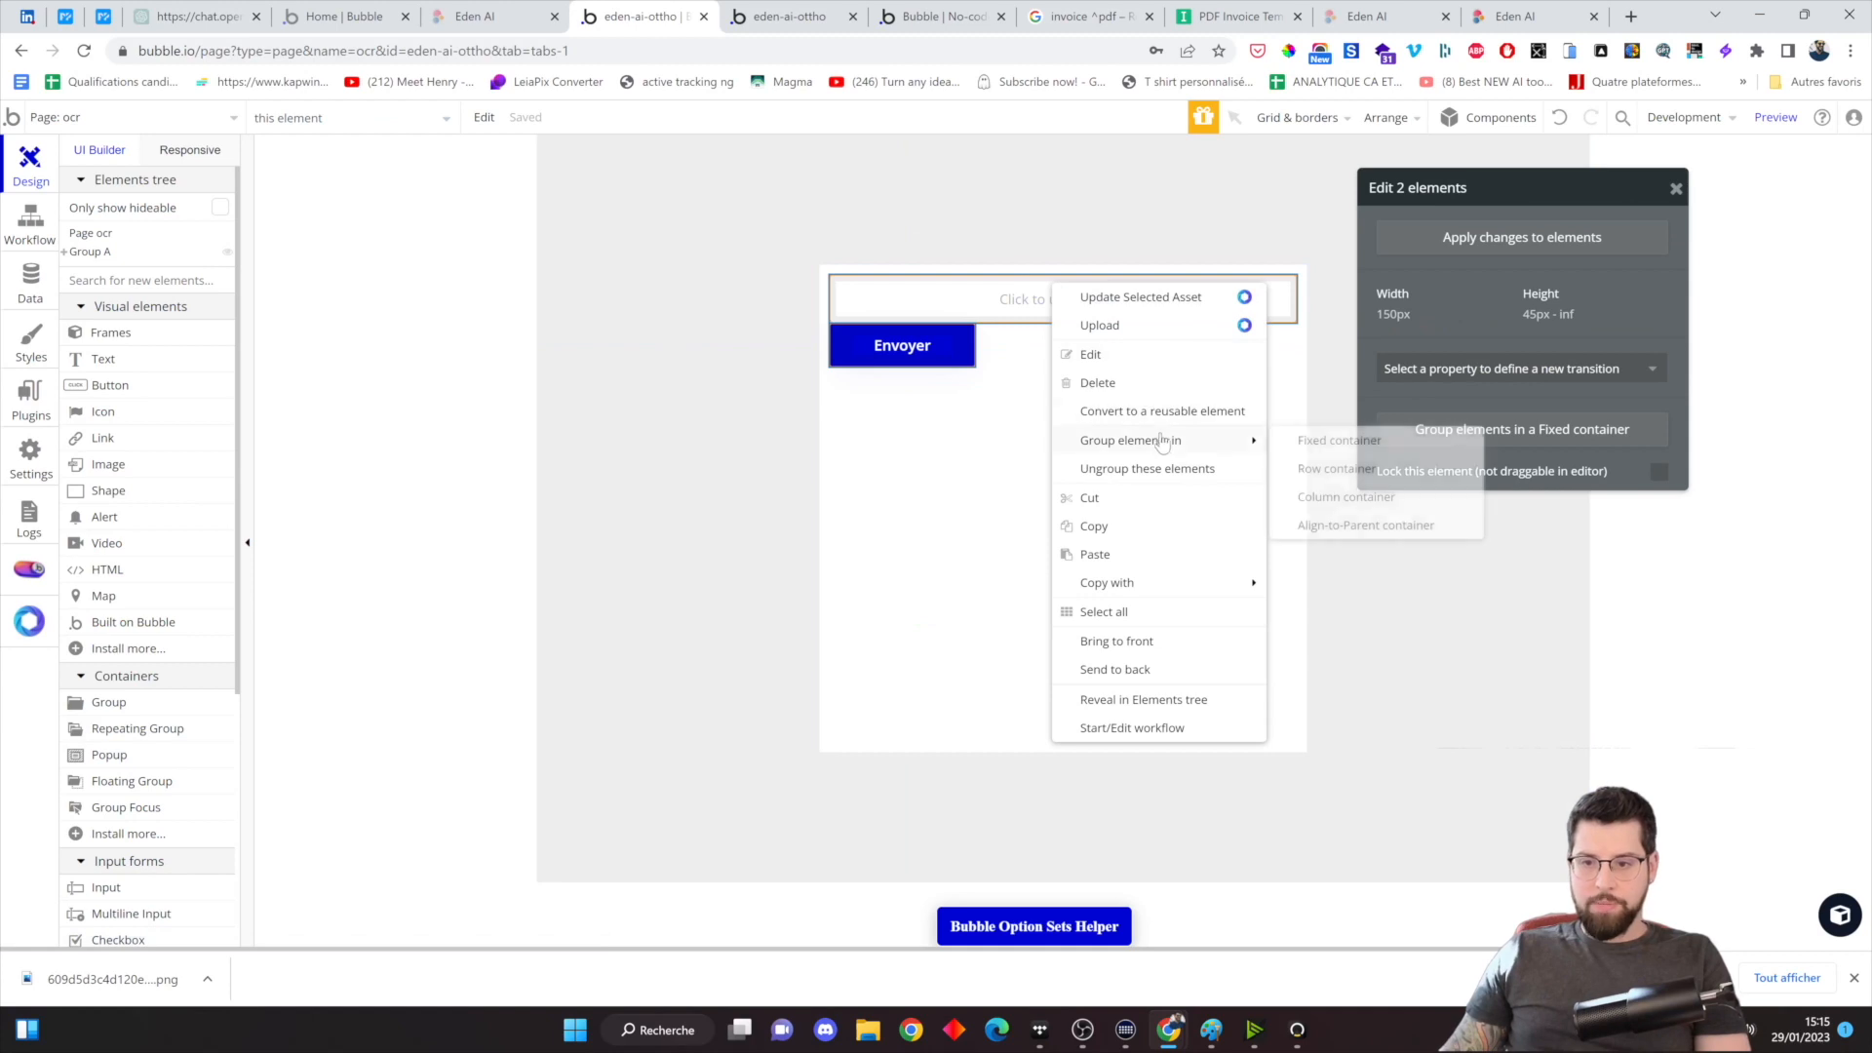
left_click(1336, 469)
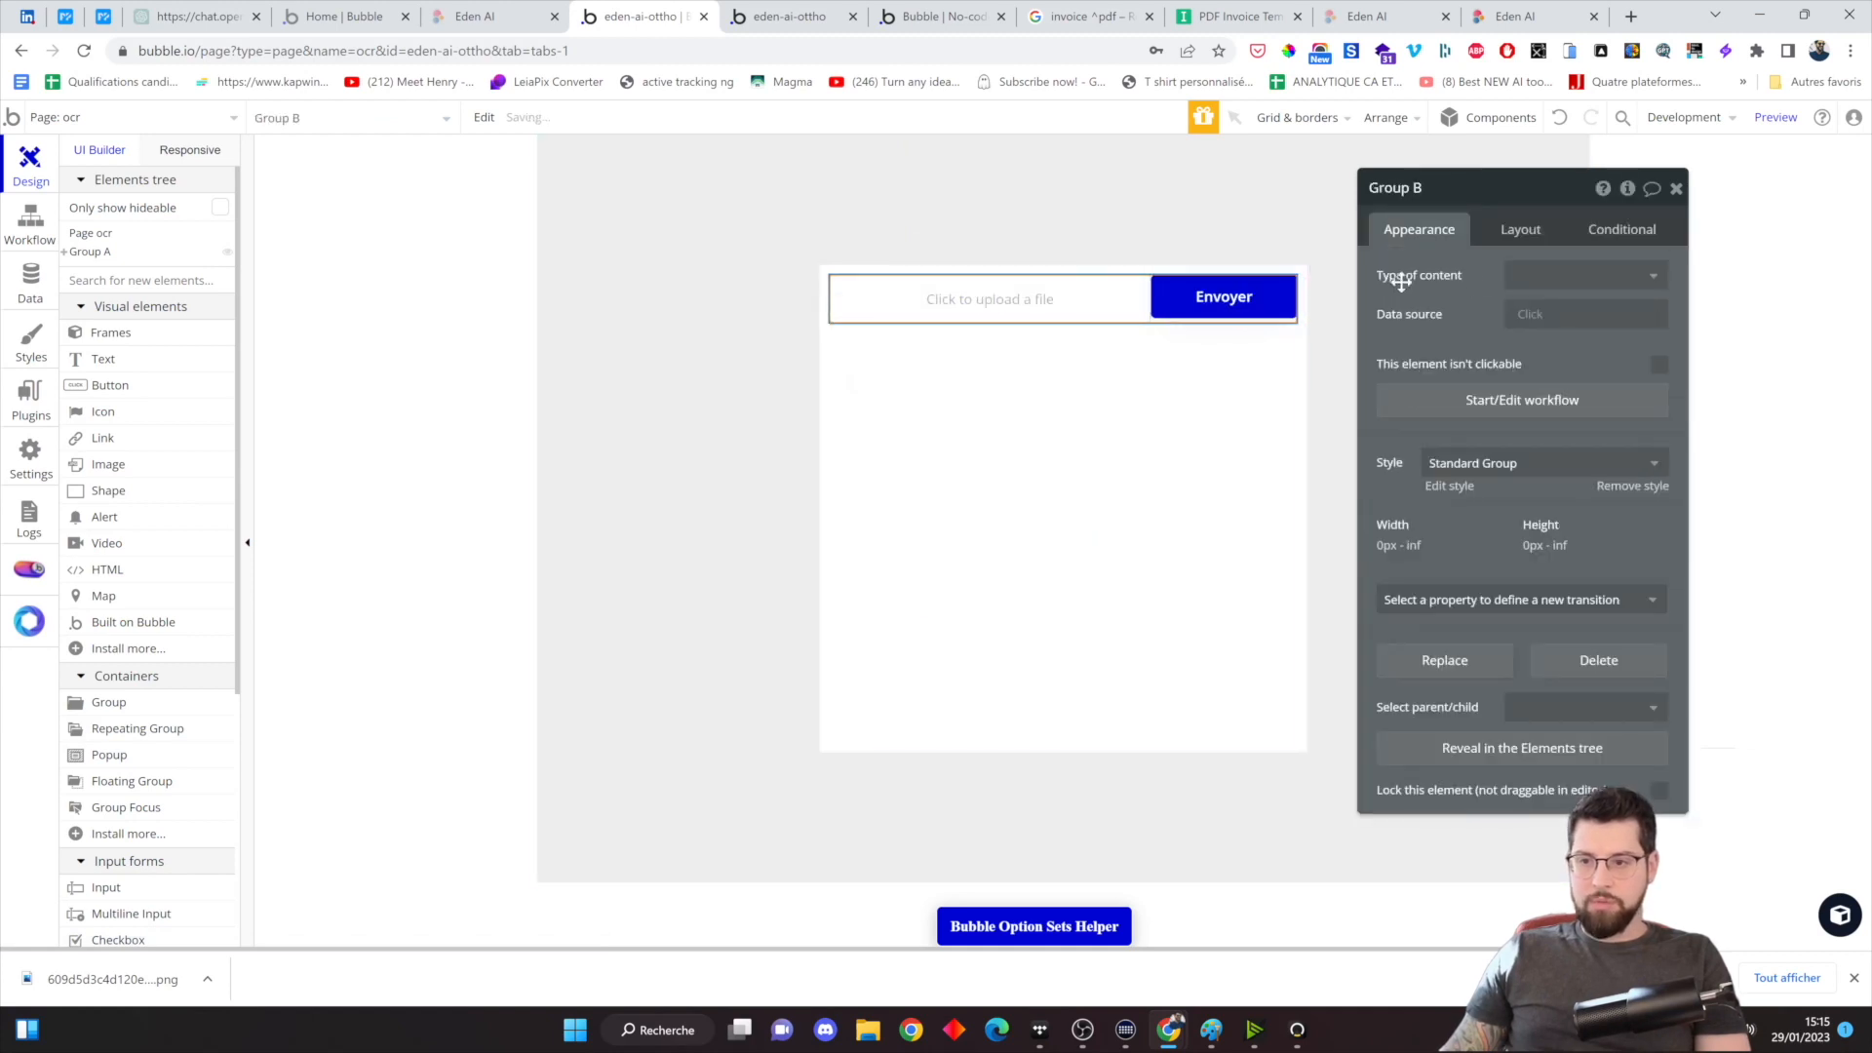
Apply gap spacing between the elements of the row group and set its column gap to 10 px
left_click(1521, 230)
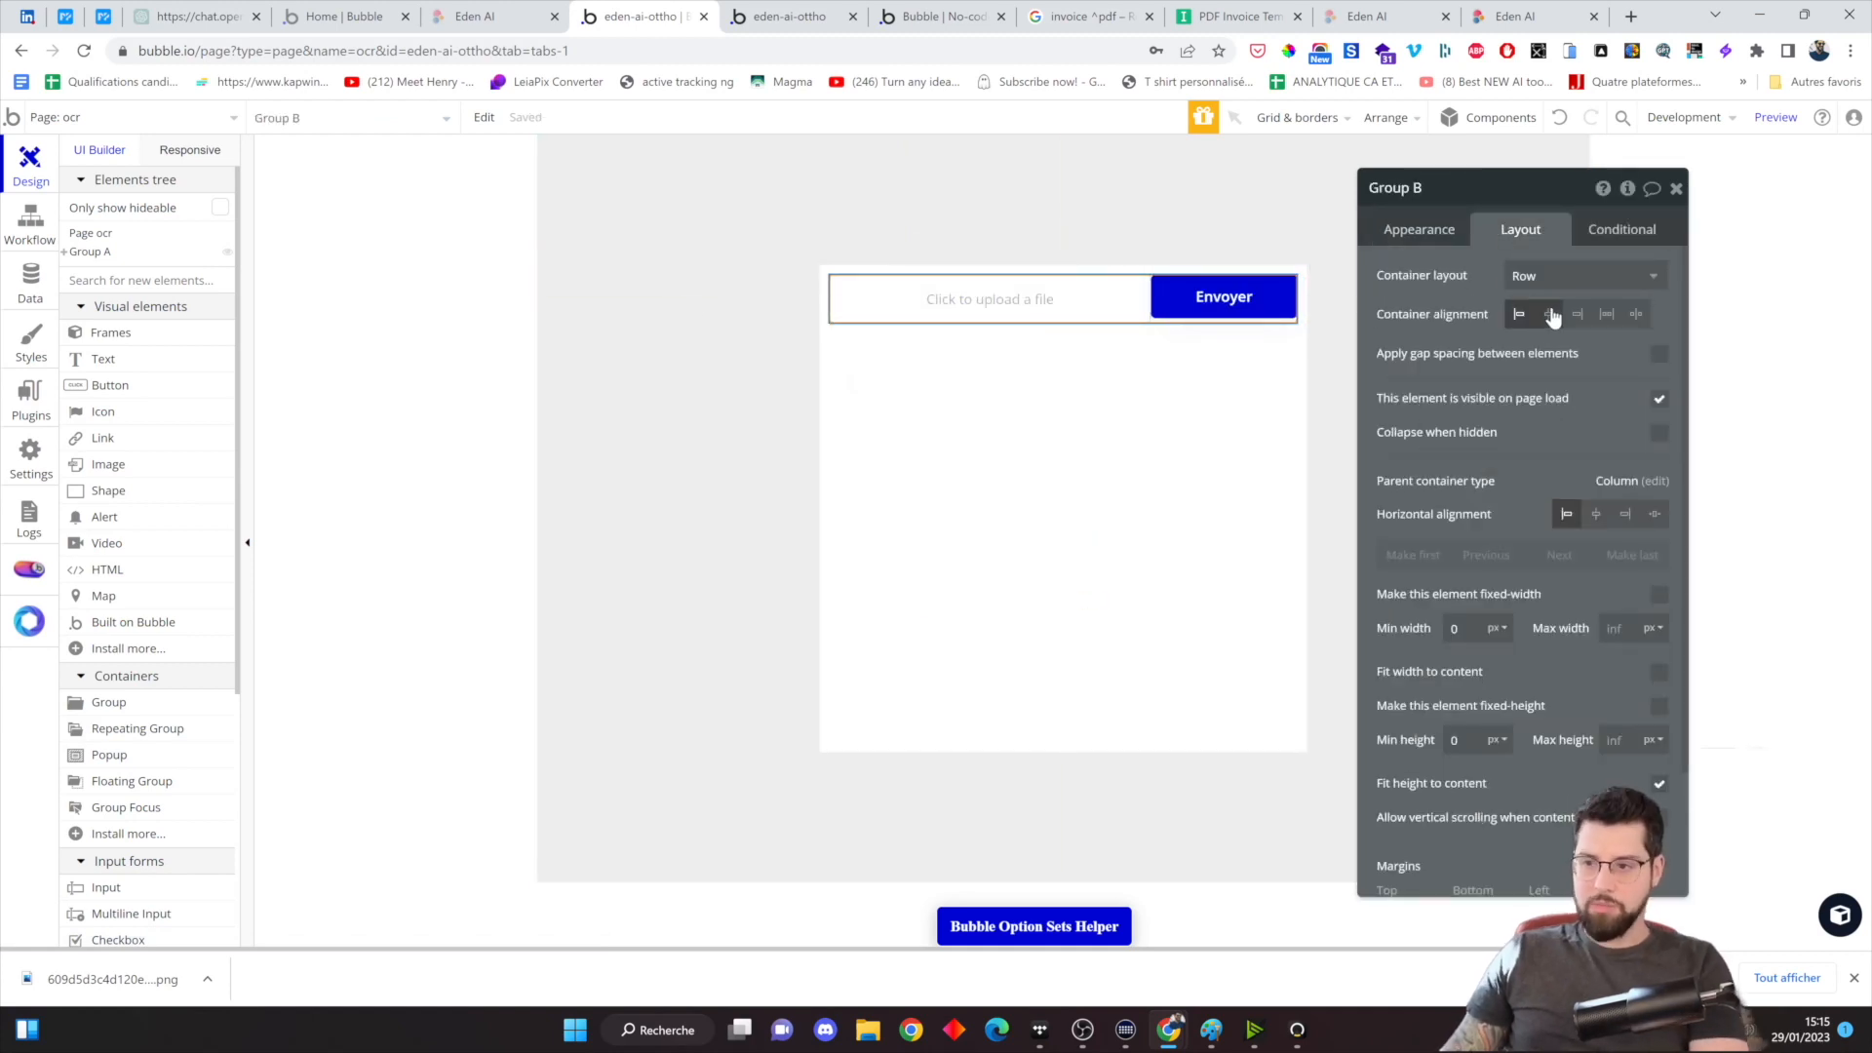
left_click(1659, 354)
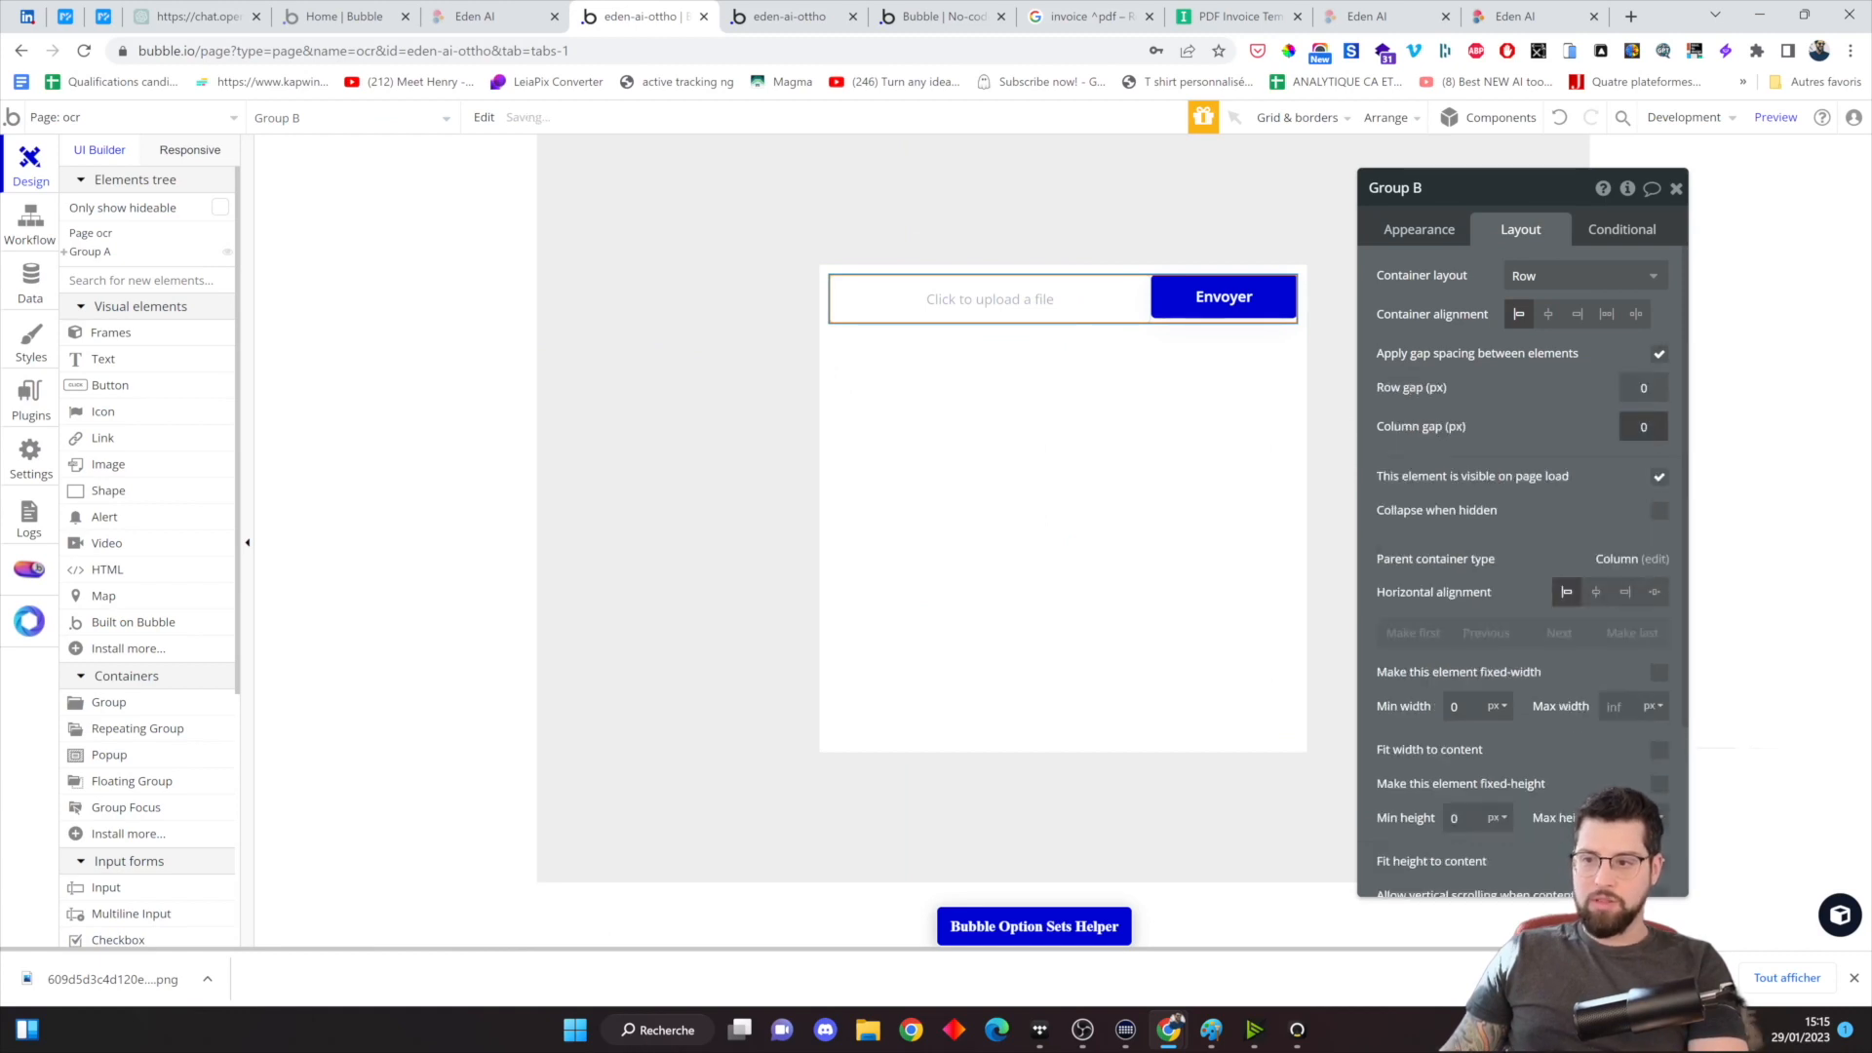
left_click(1551, 422)
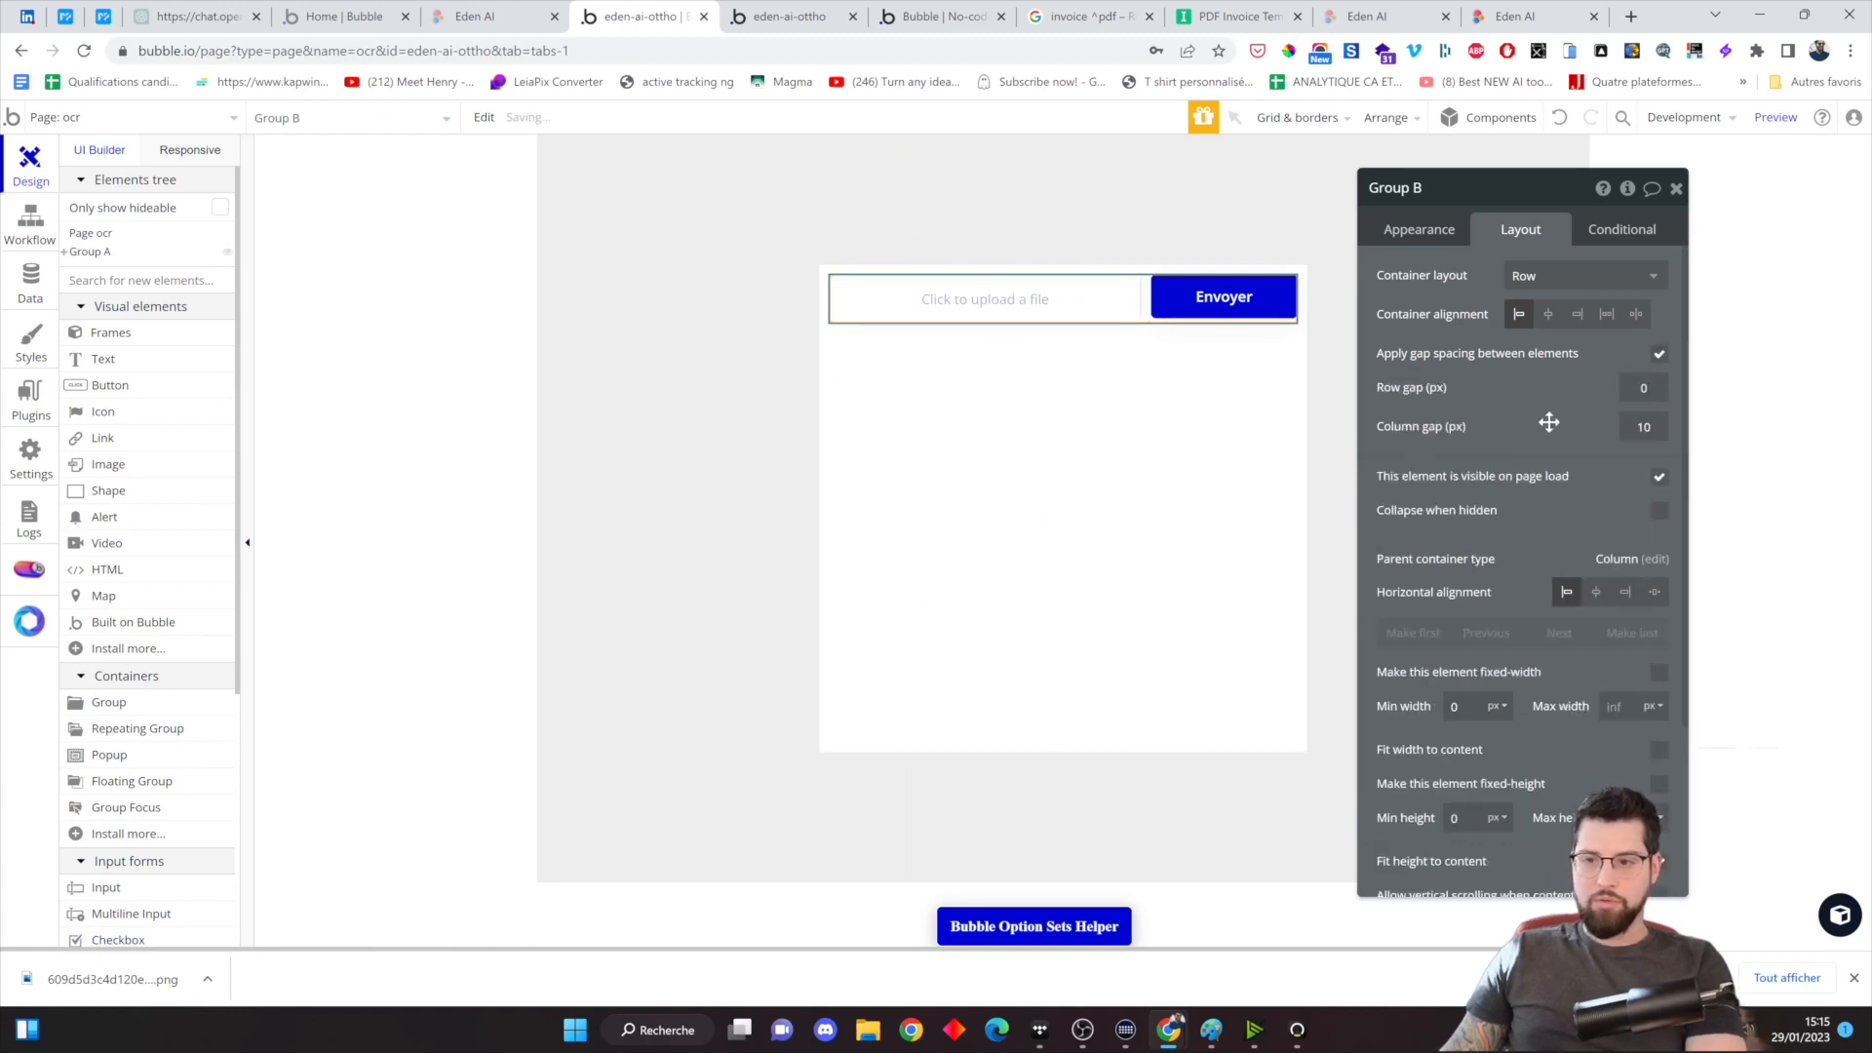
Reduce the file uploader's fixed height to 43 px
left_click(1136, 310)
double_click(1458, 574)
type("45")
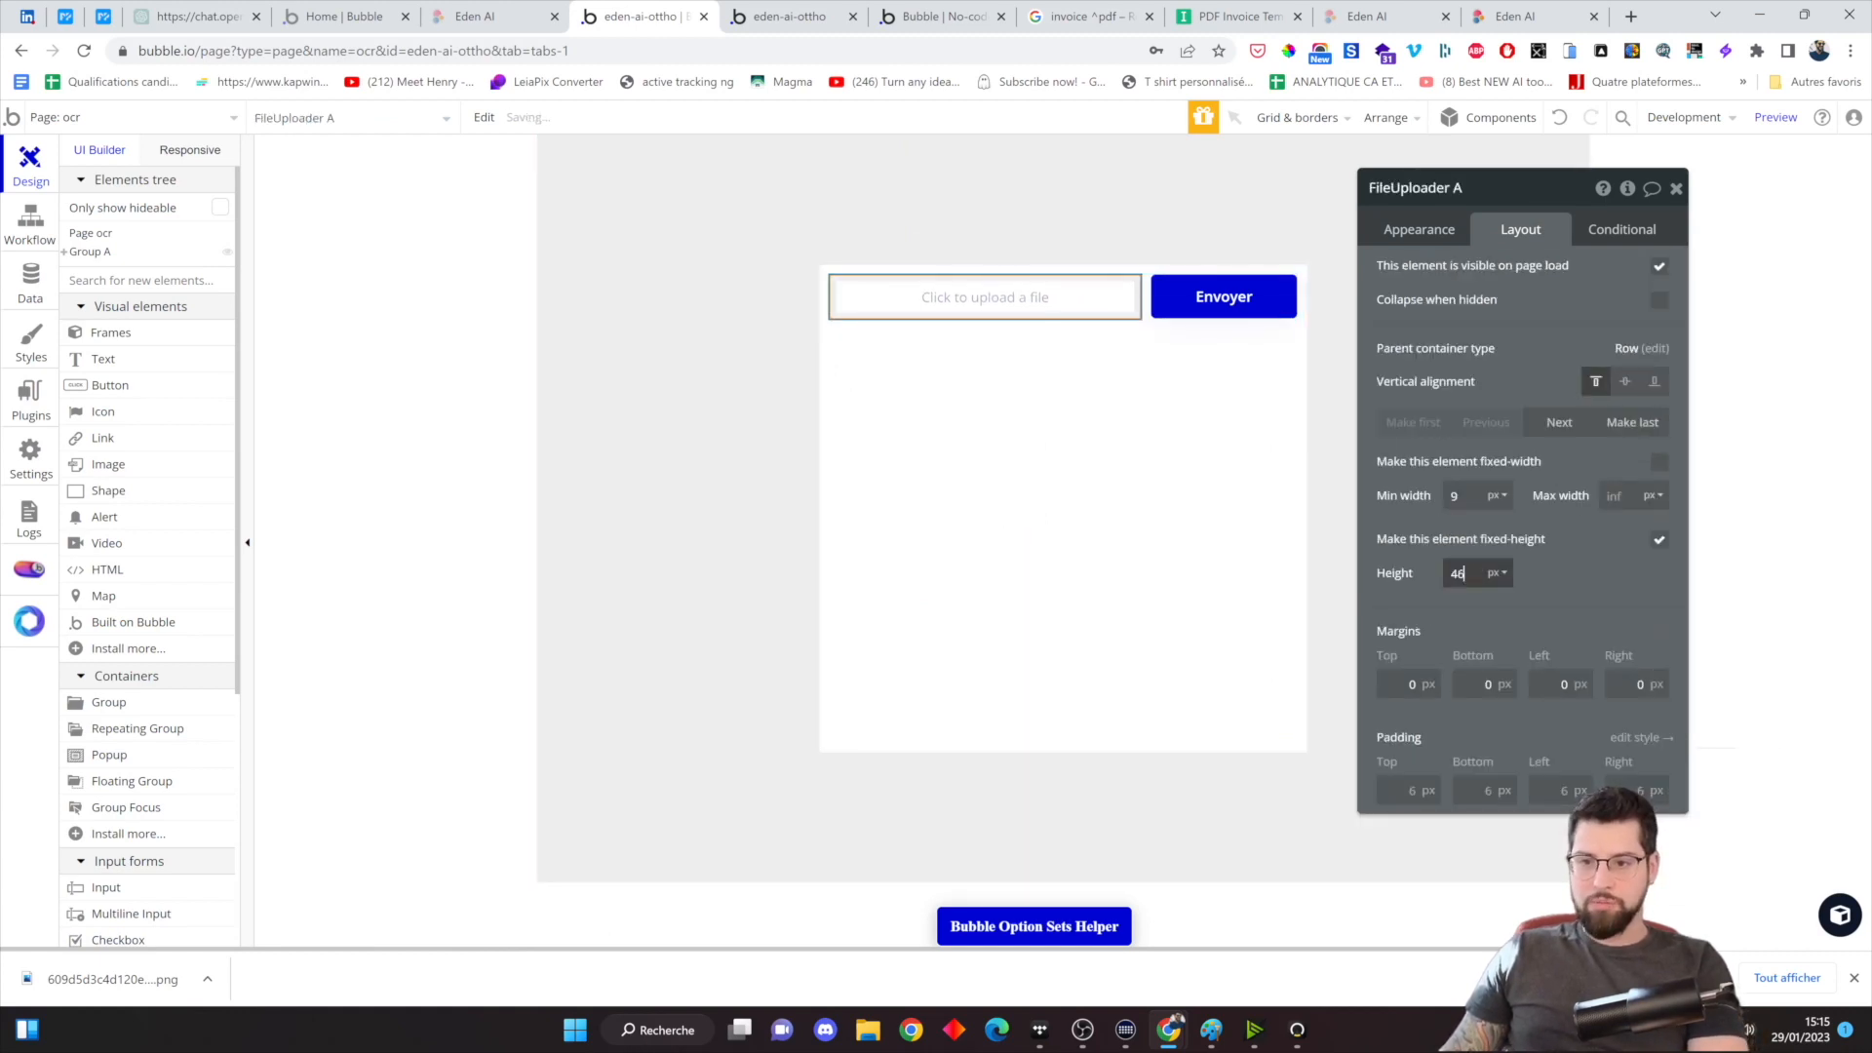
key("Down")
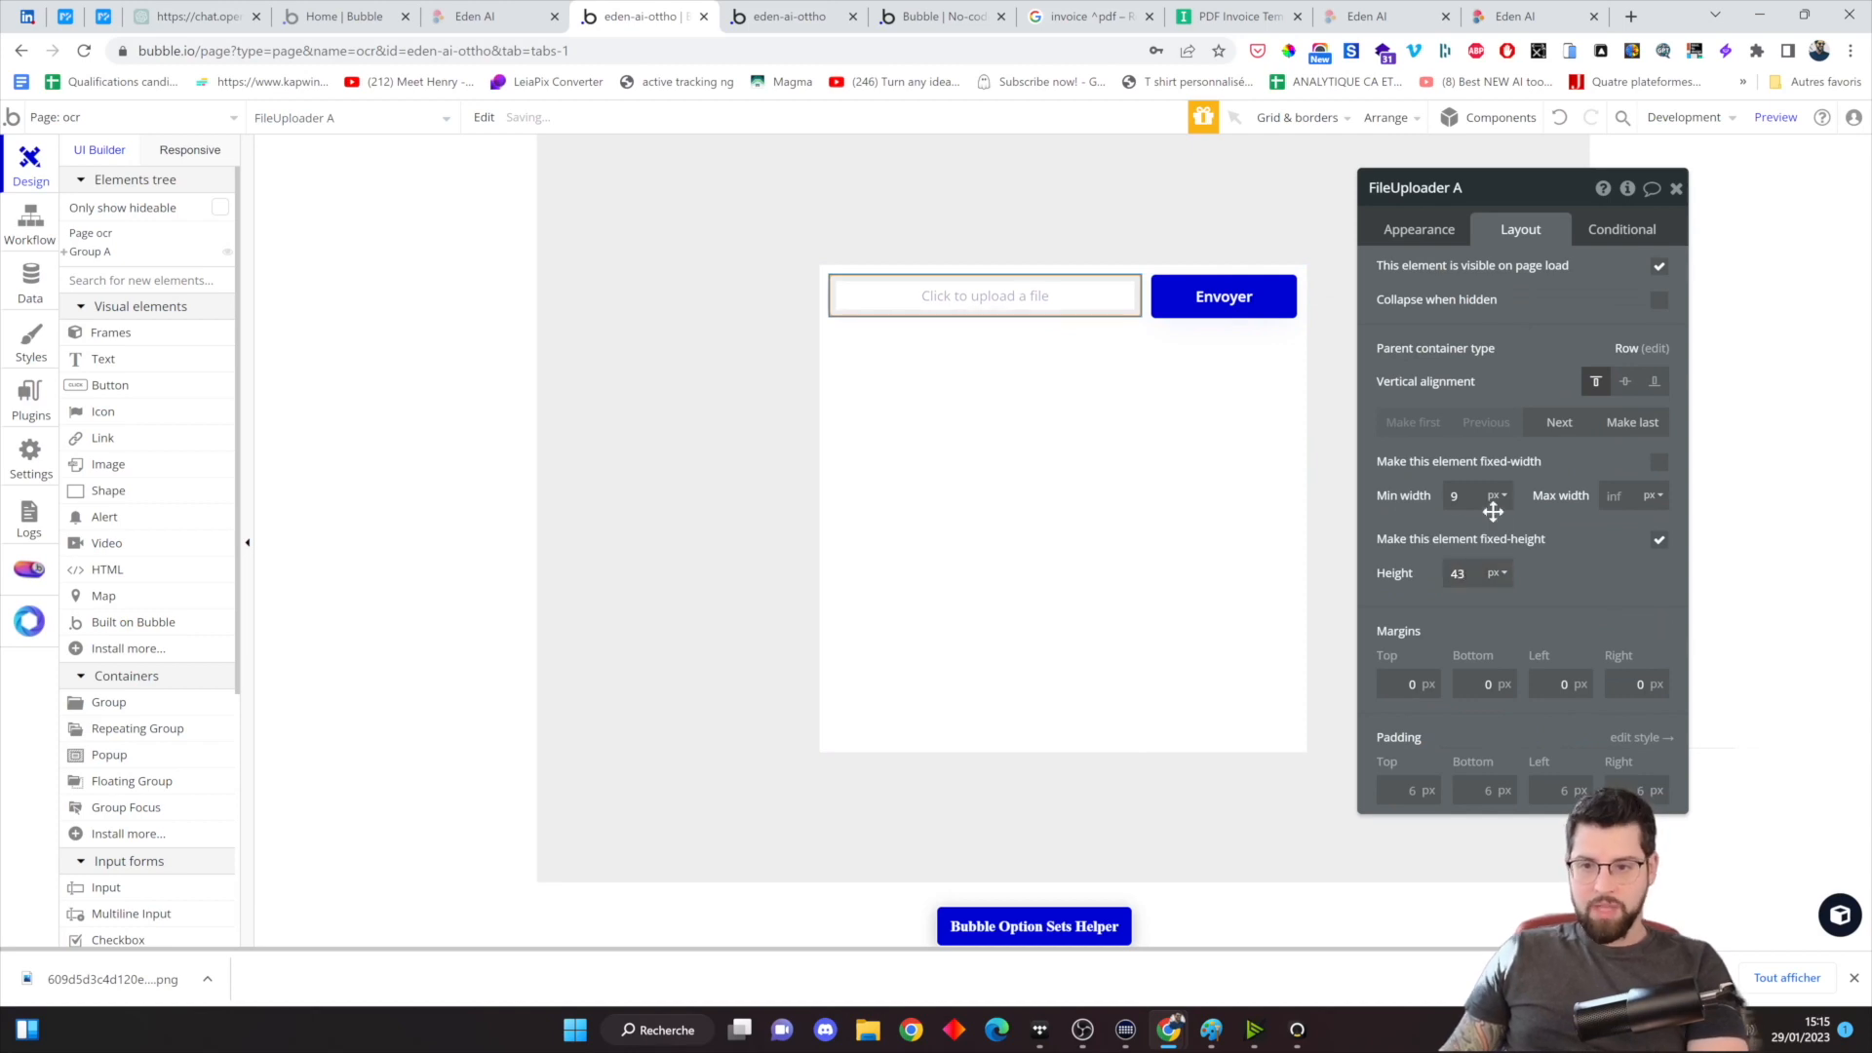
Set Group A's data source to external API data from the provider "Eden-ai youtube - OCR Eden ai youtube"
left_click(1160, 399)
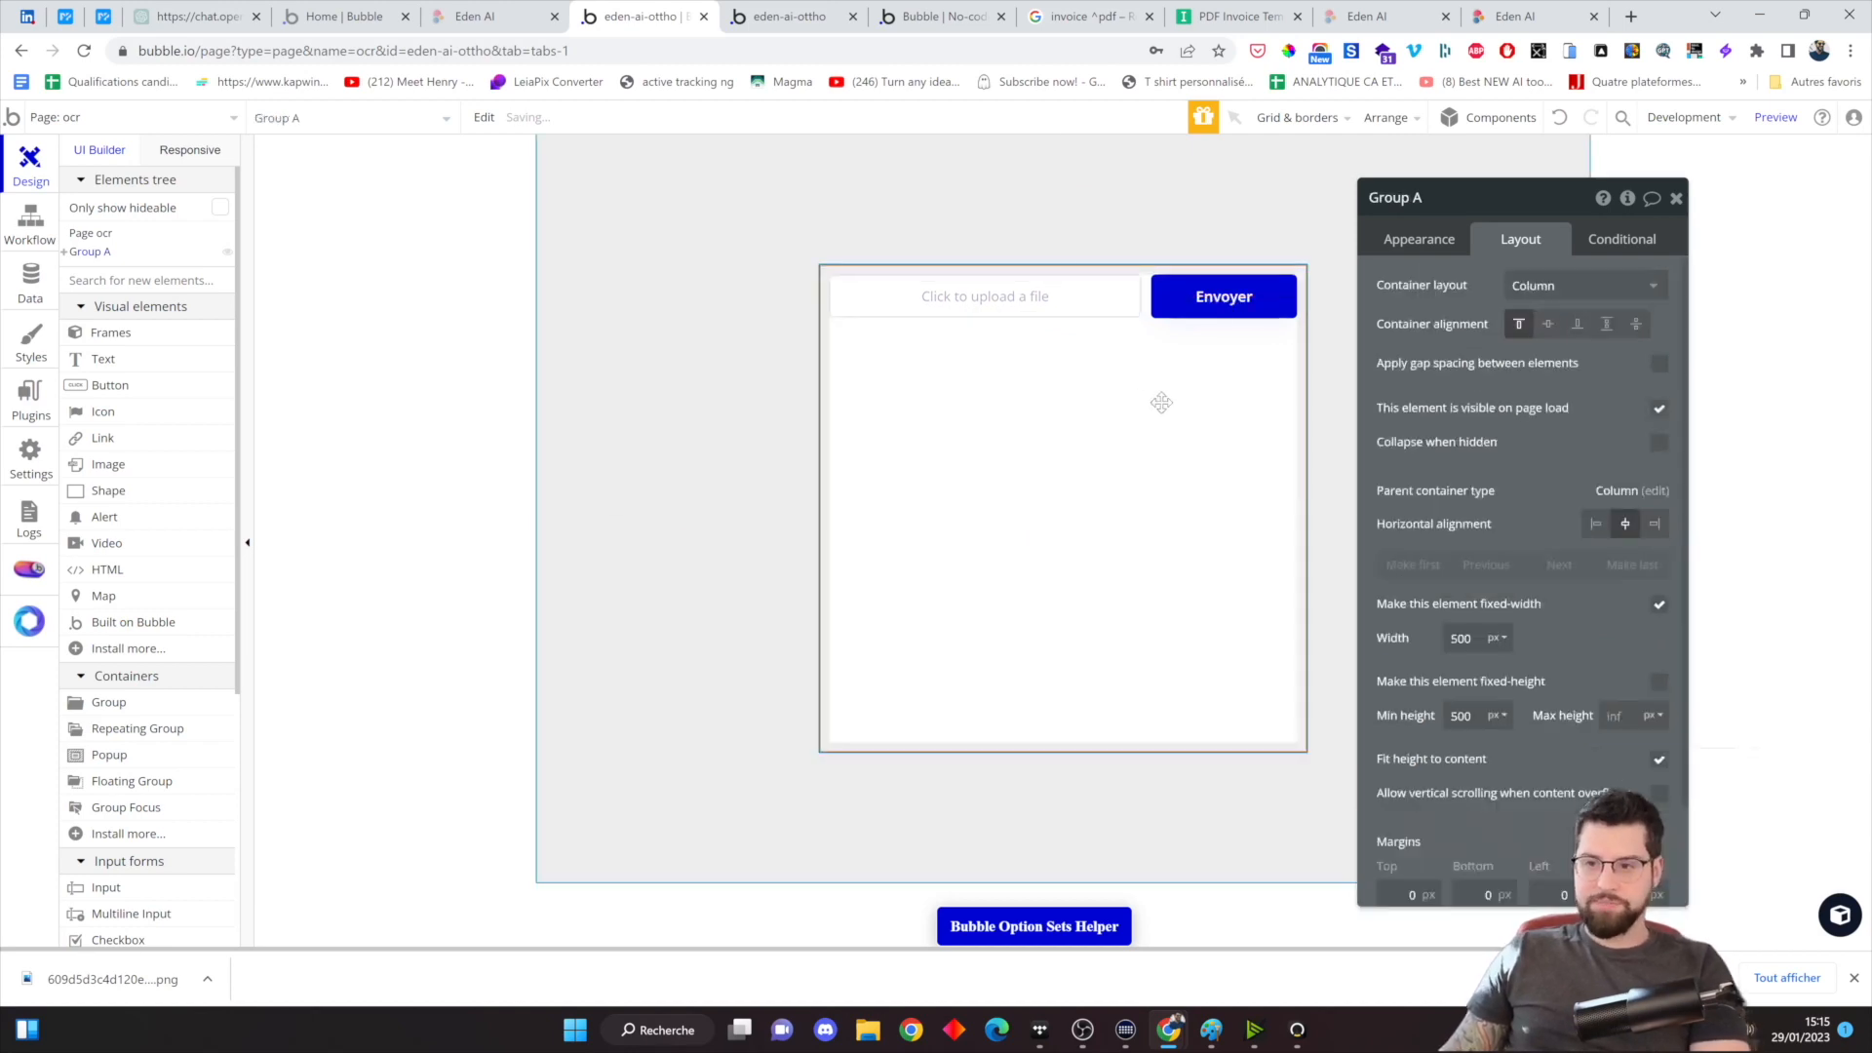
left_click(1423, 238)
left_click(1536, 324)
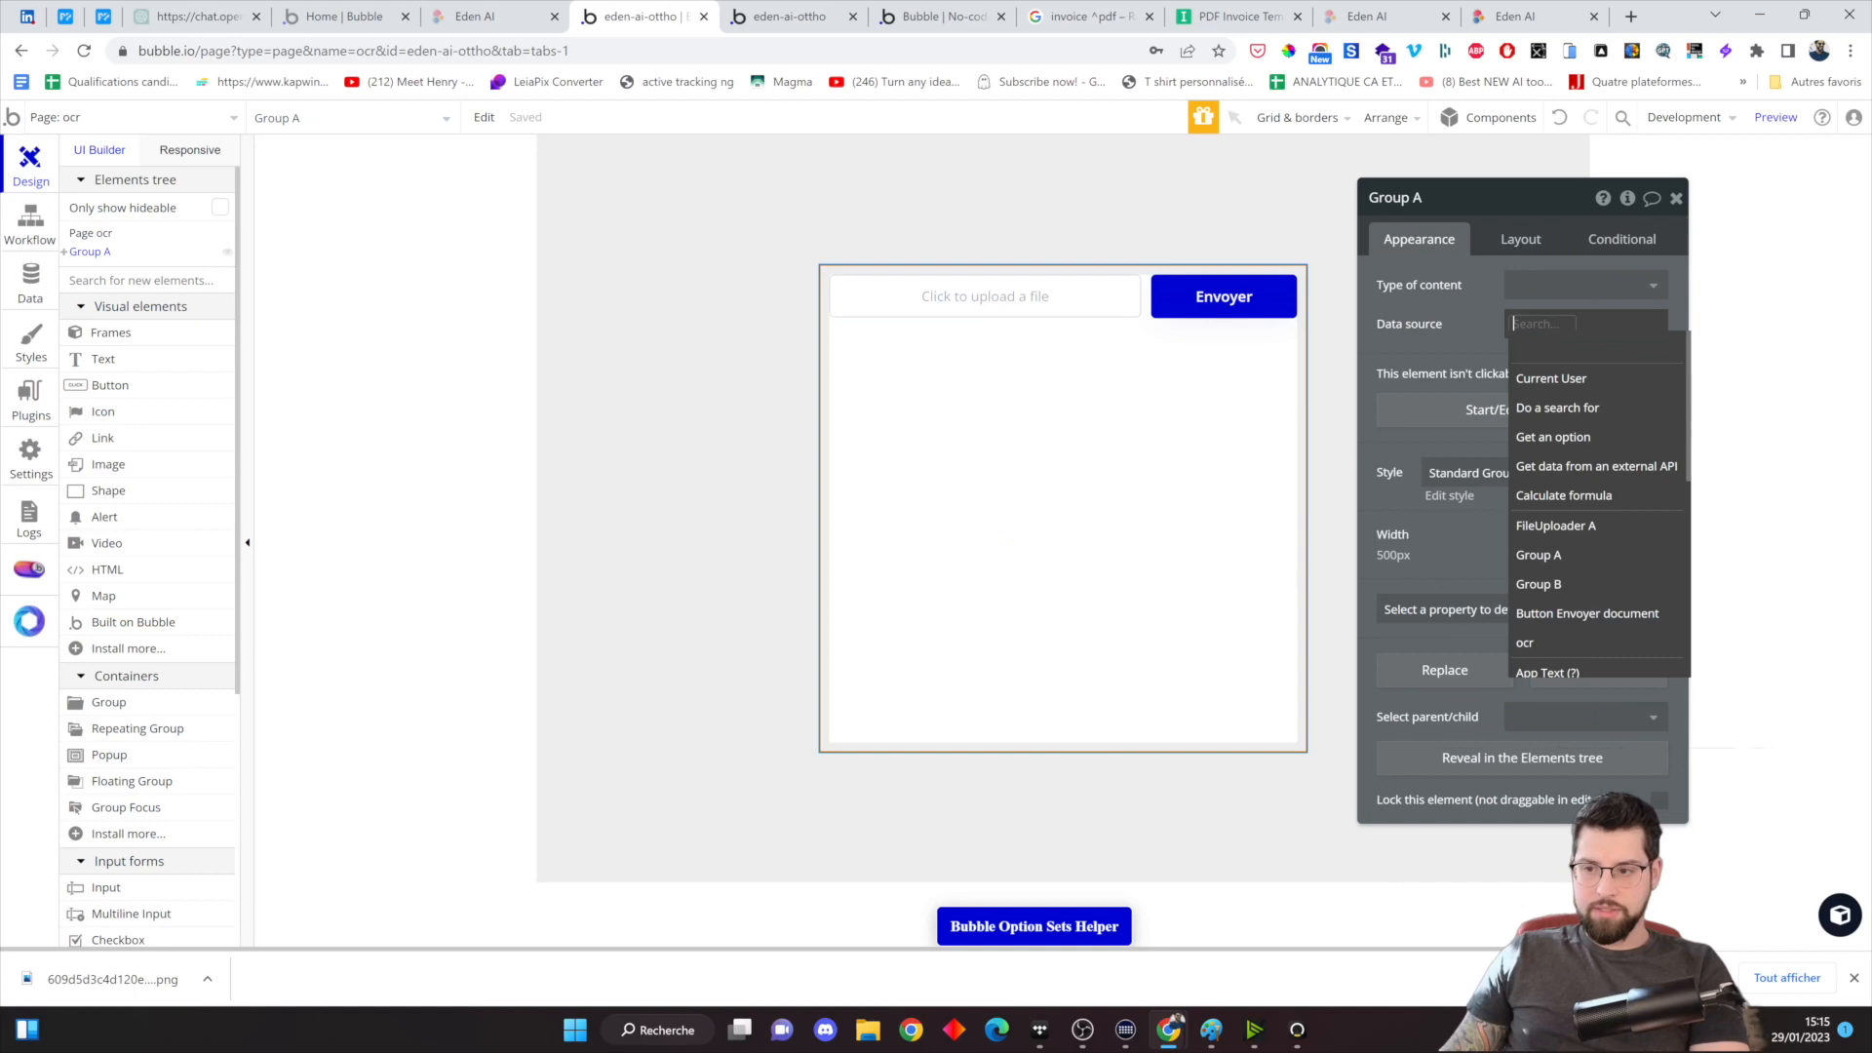
left_click(1574, 468)
left_click(1253, 243)
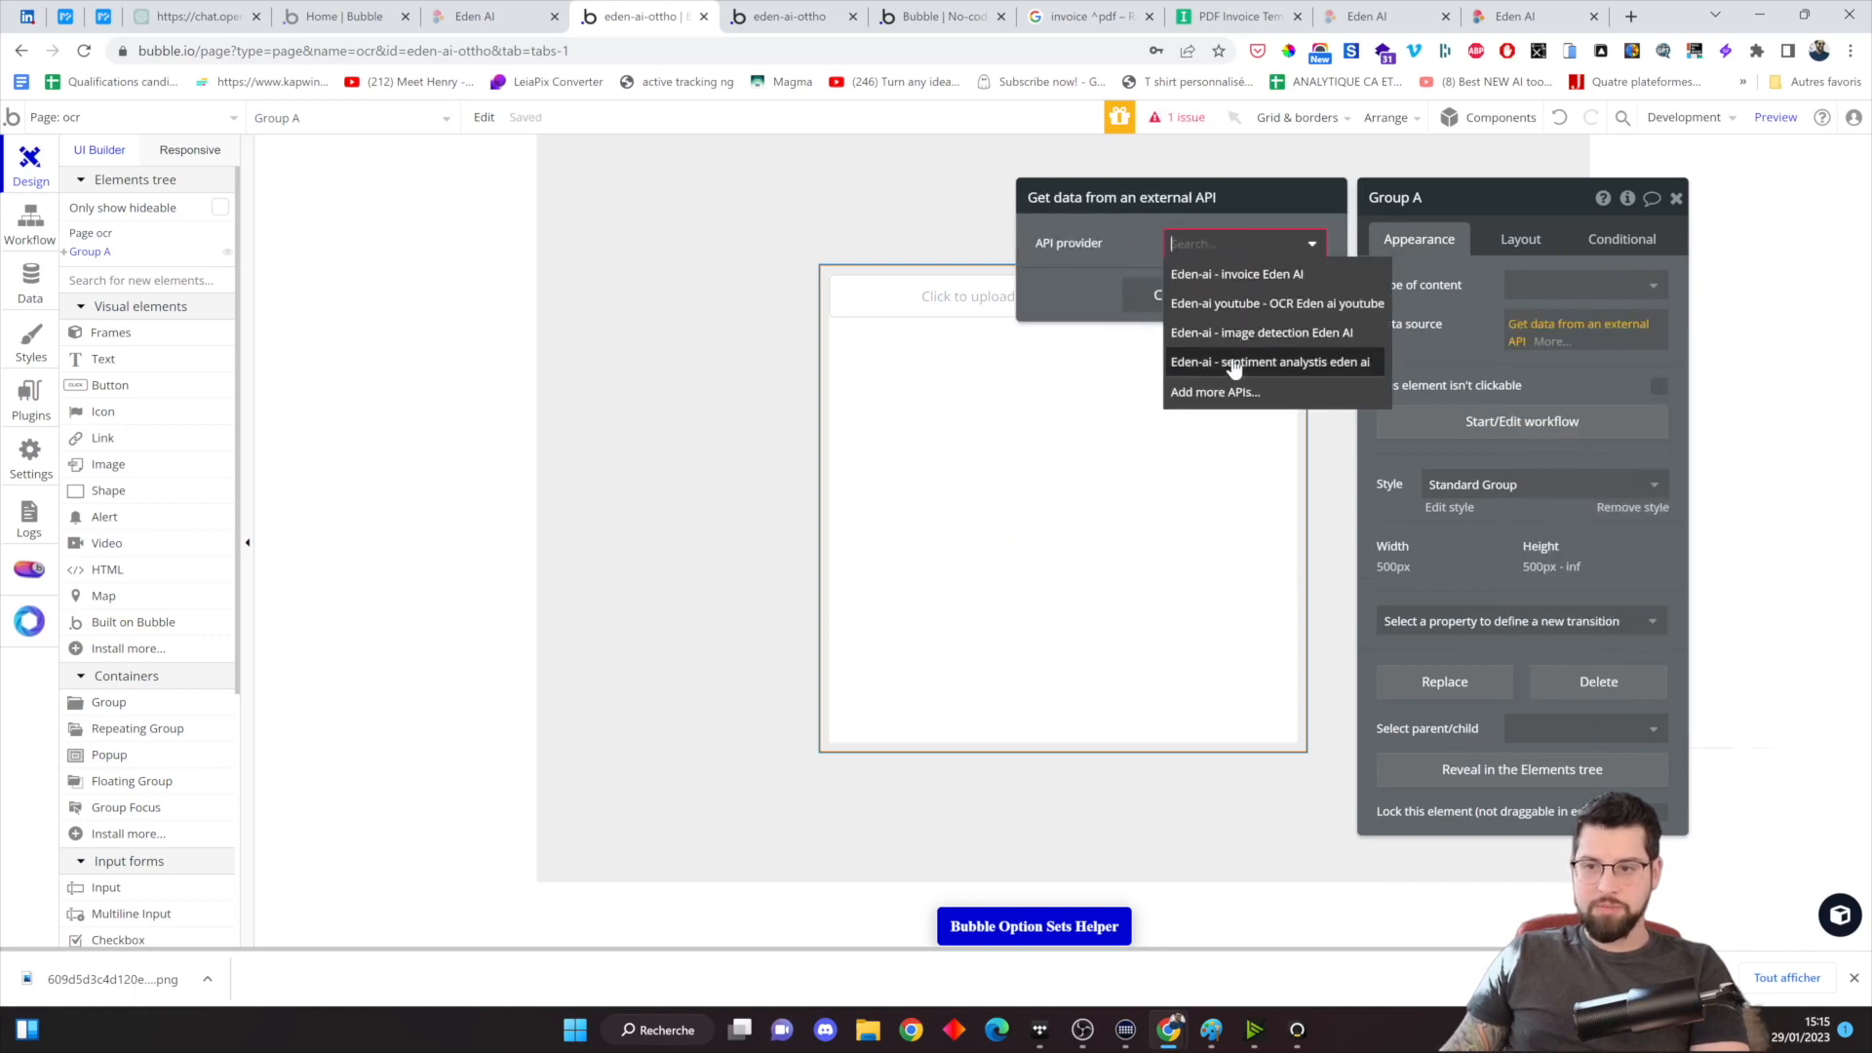
left_click(1260, 305)
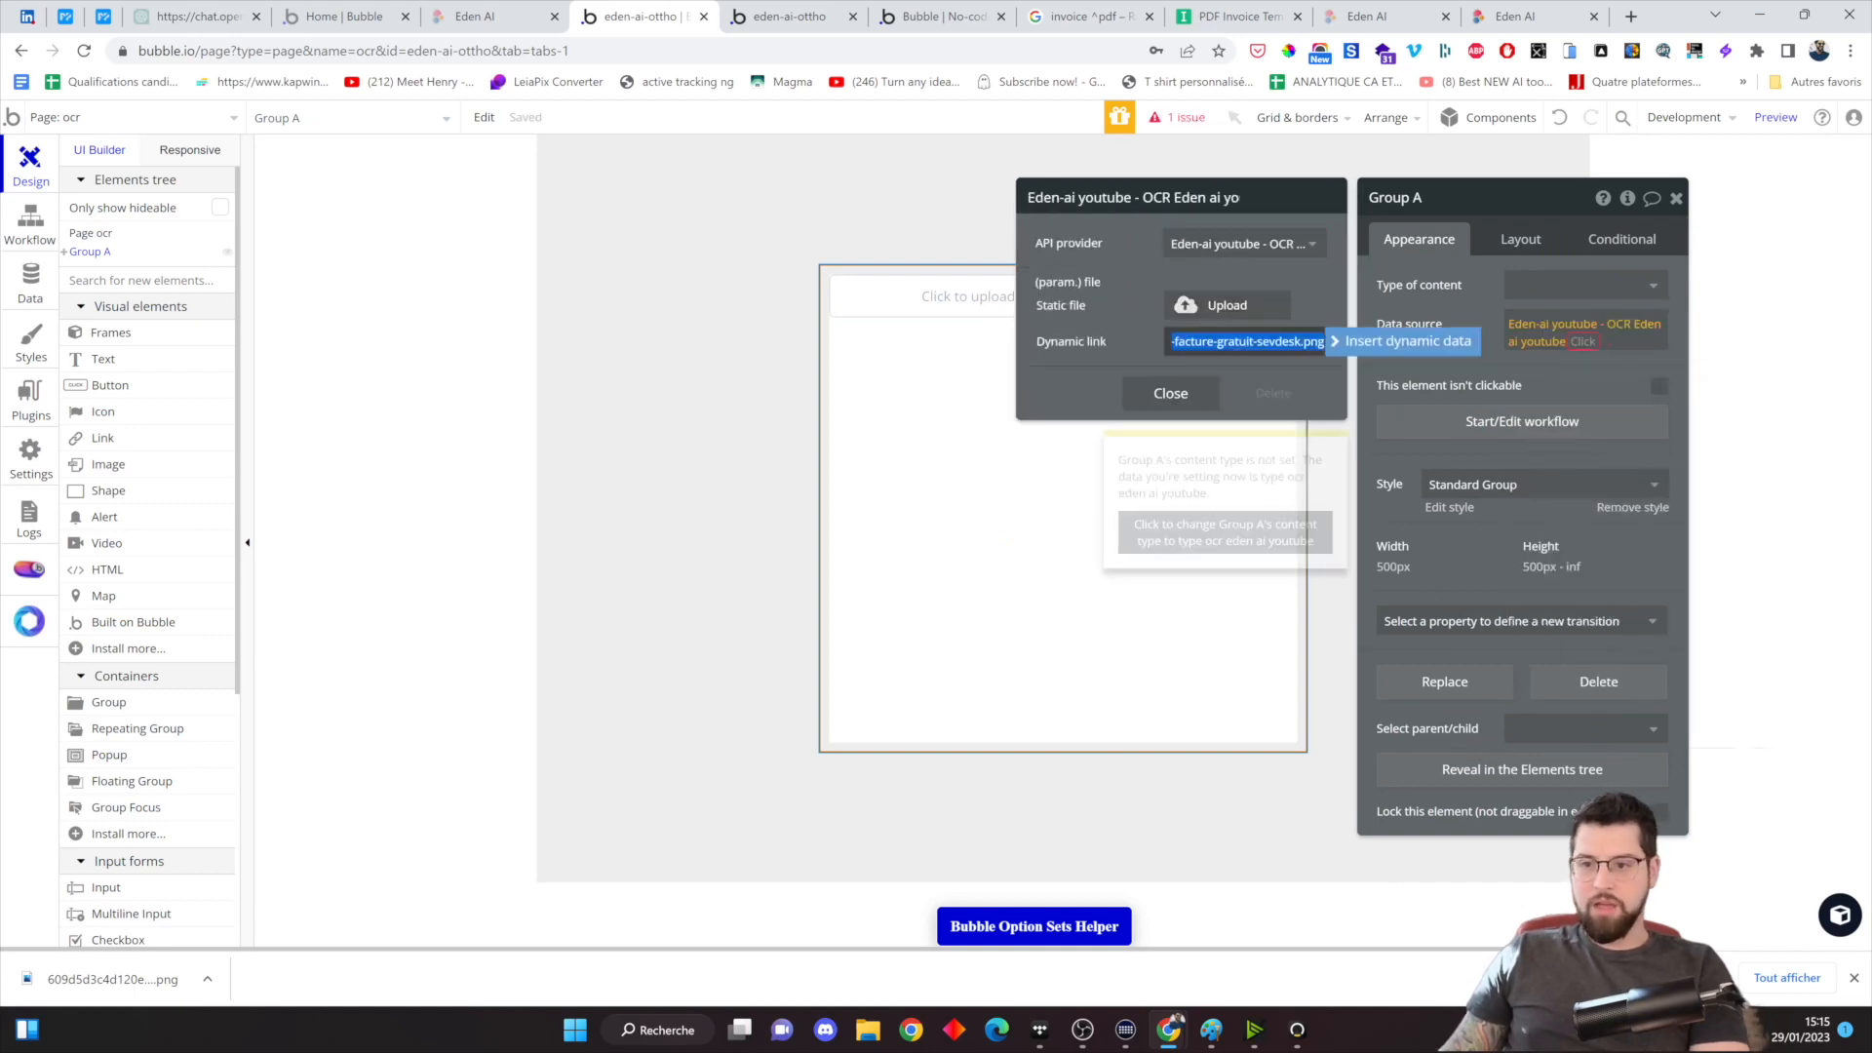
Use FileUploader A's value as the API call's file link and change Group A's content type to OCR Eden ai youtube
left_click(1344, 347)
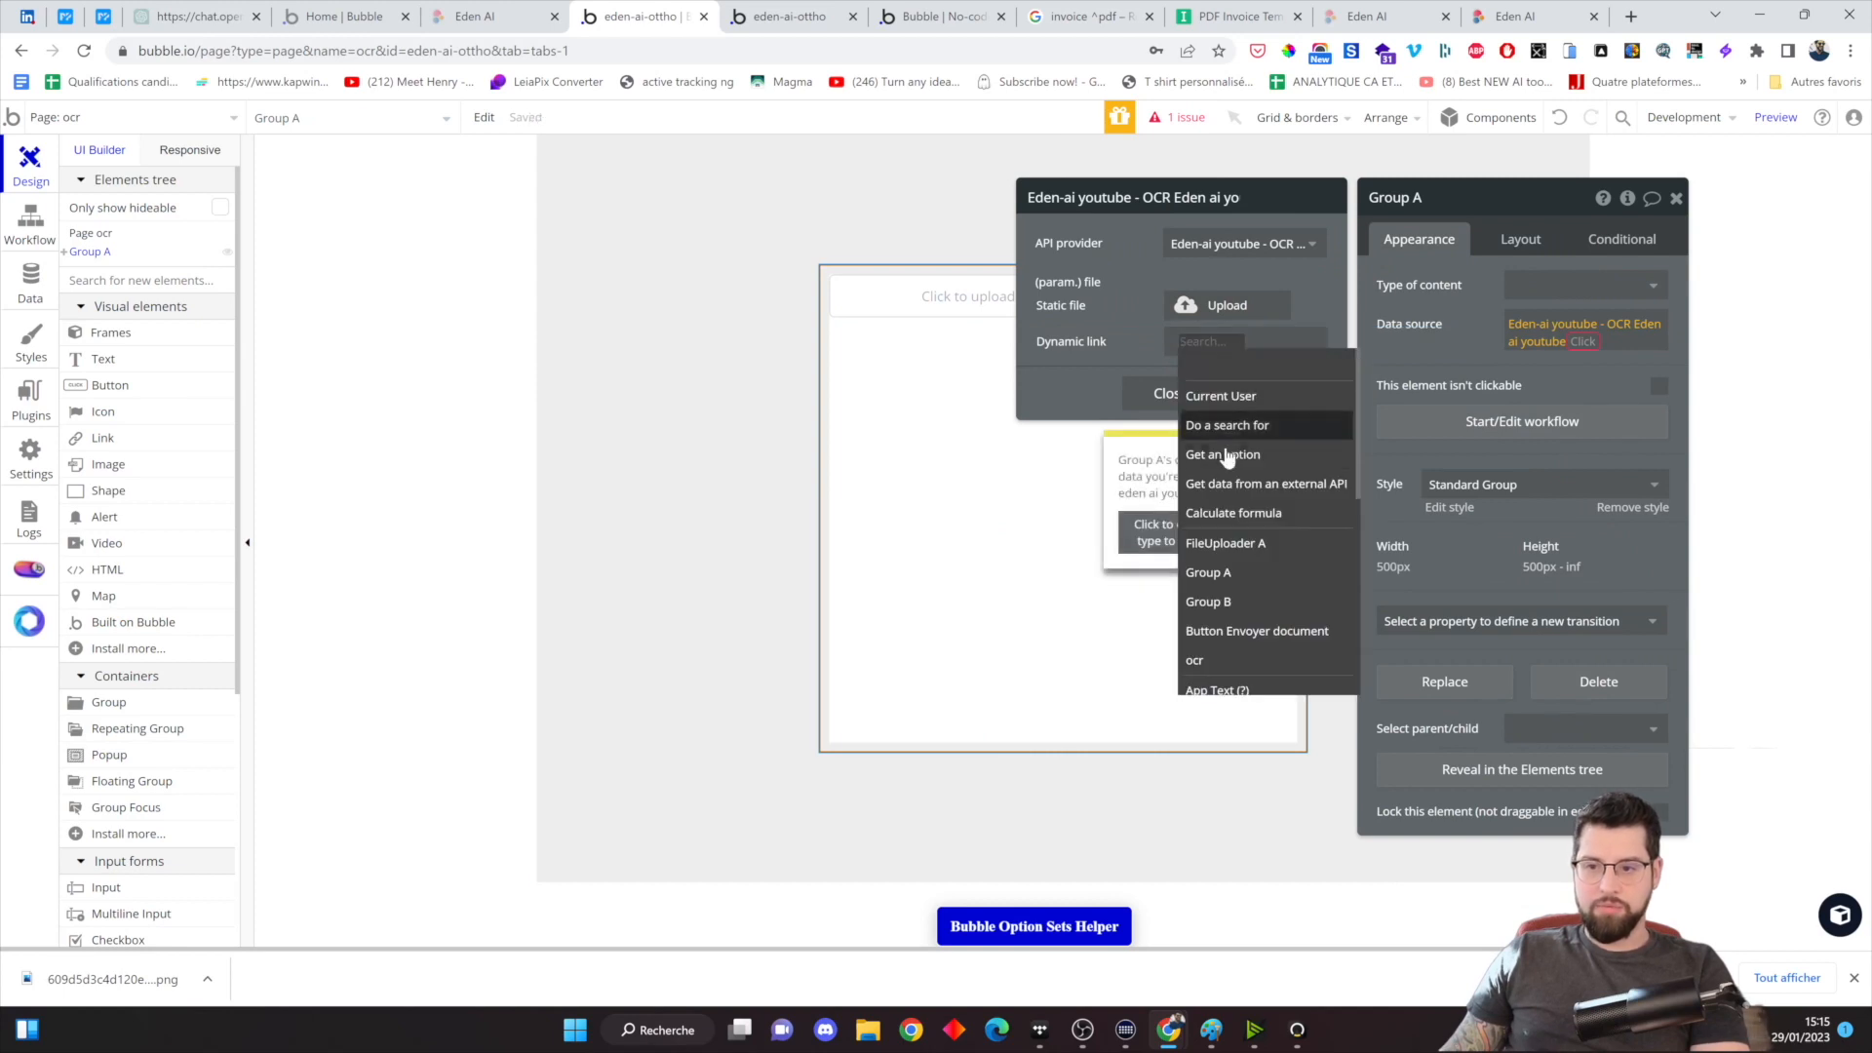
left_click(1225, 541)
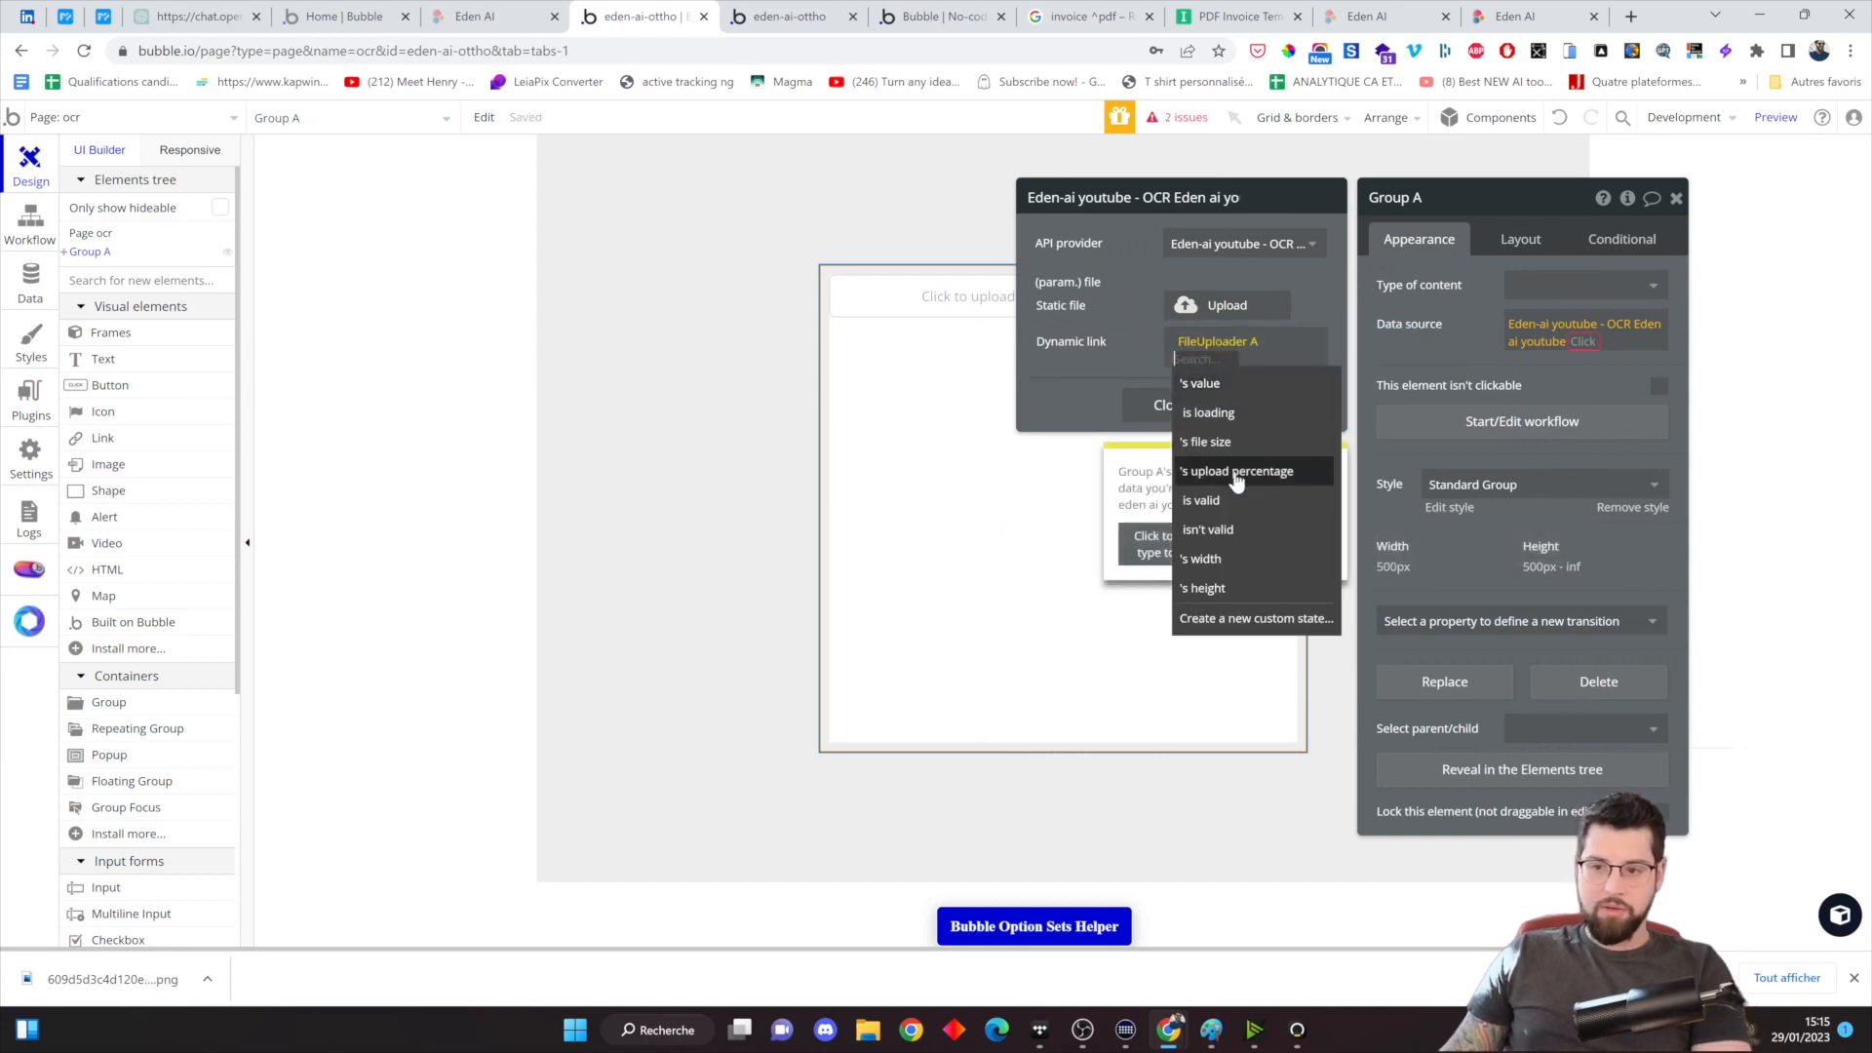
left_click(1218, 381)
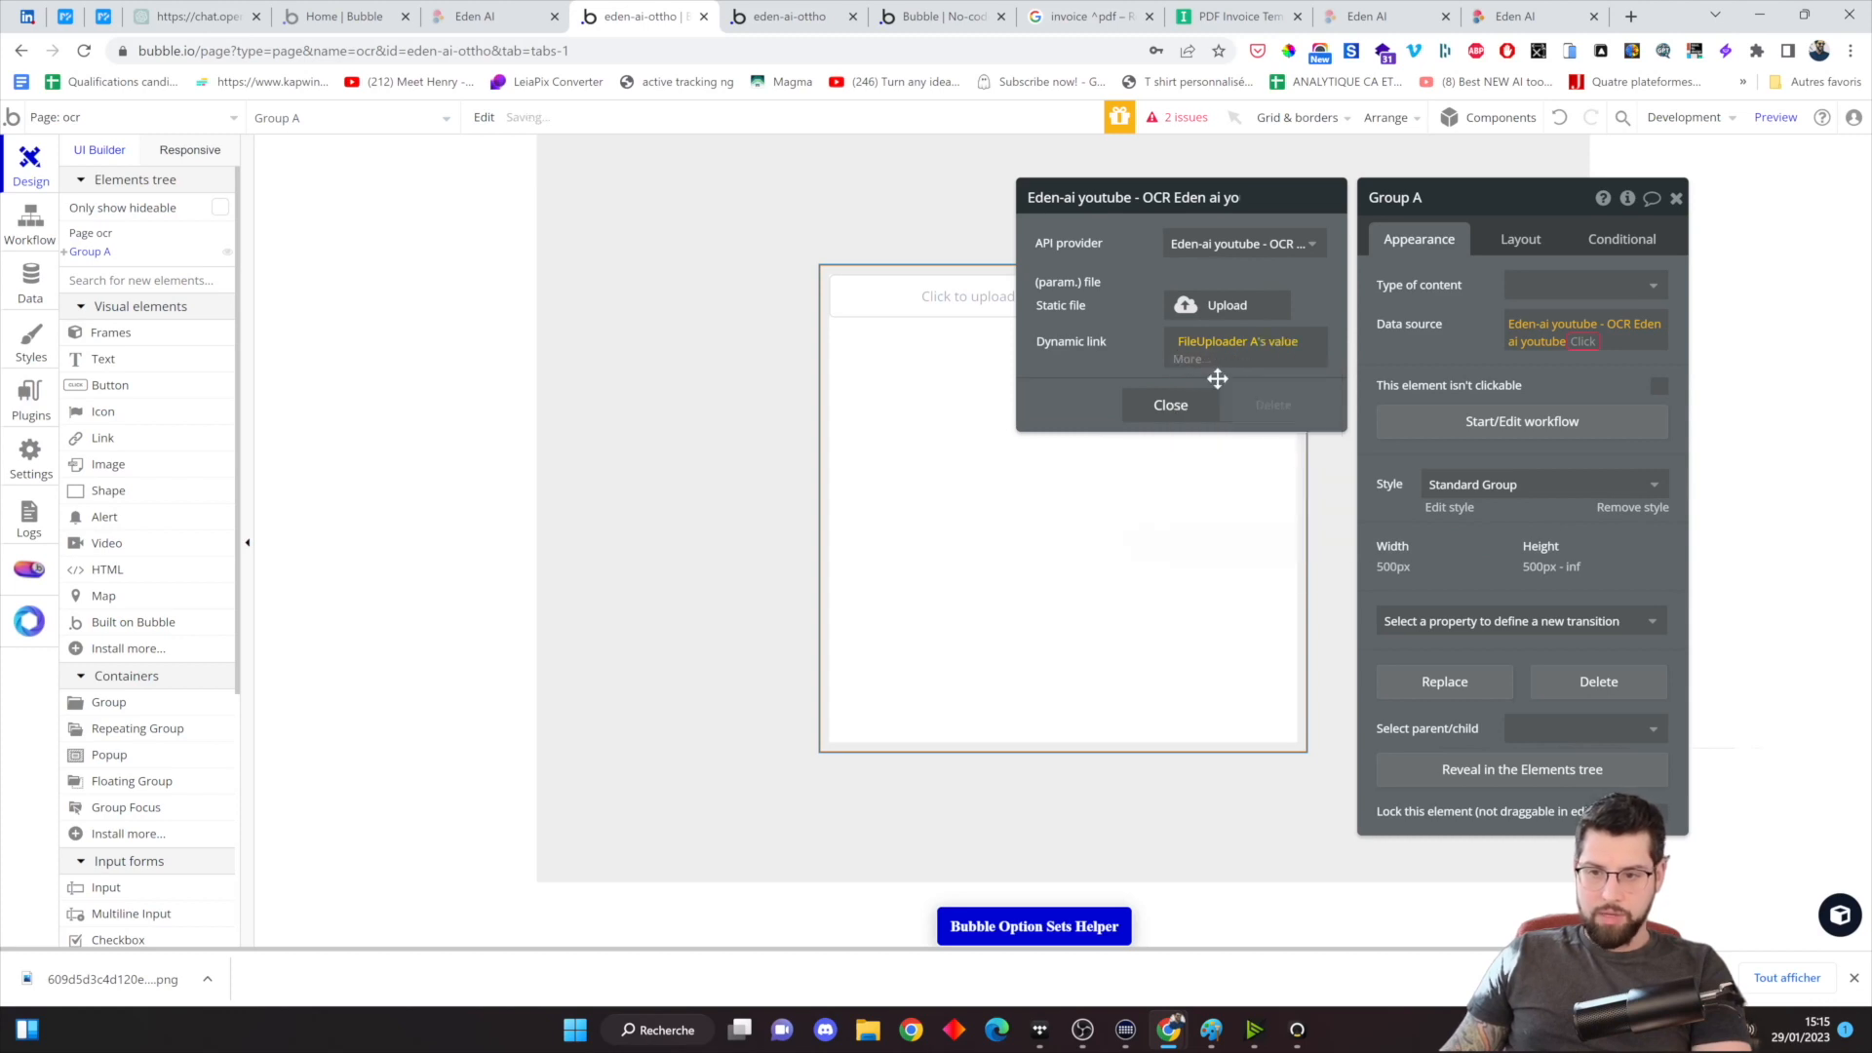
left_click(1101, 351)
left_click(1522, 348)
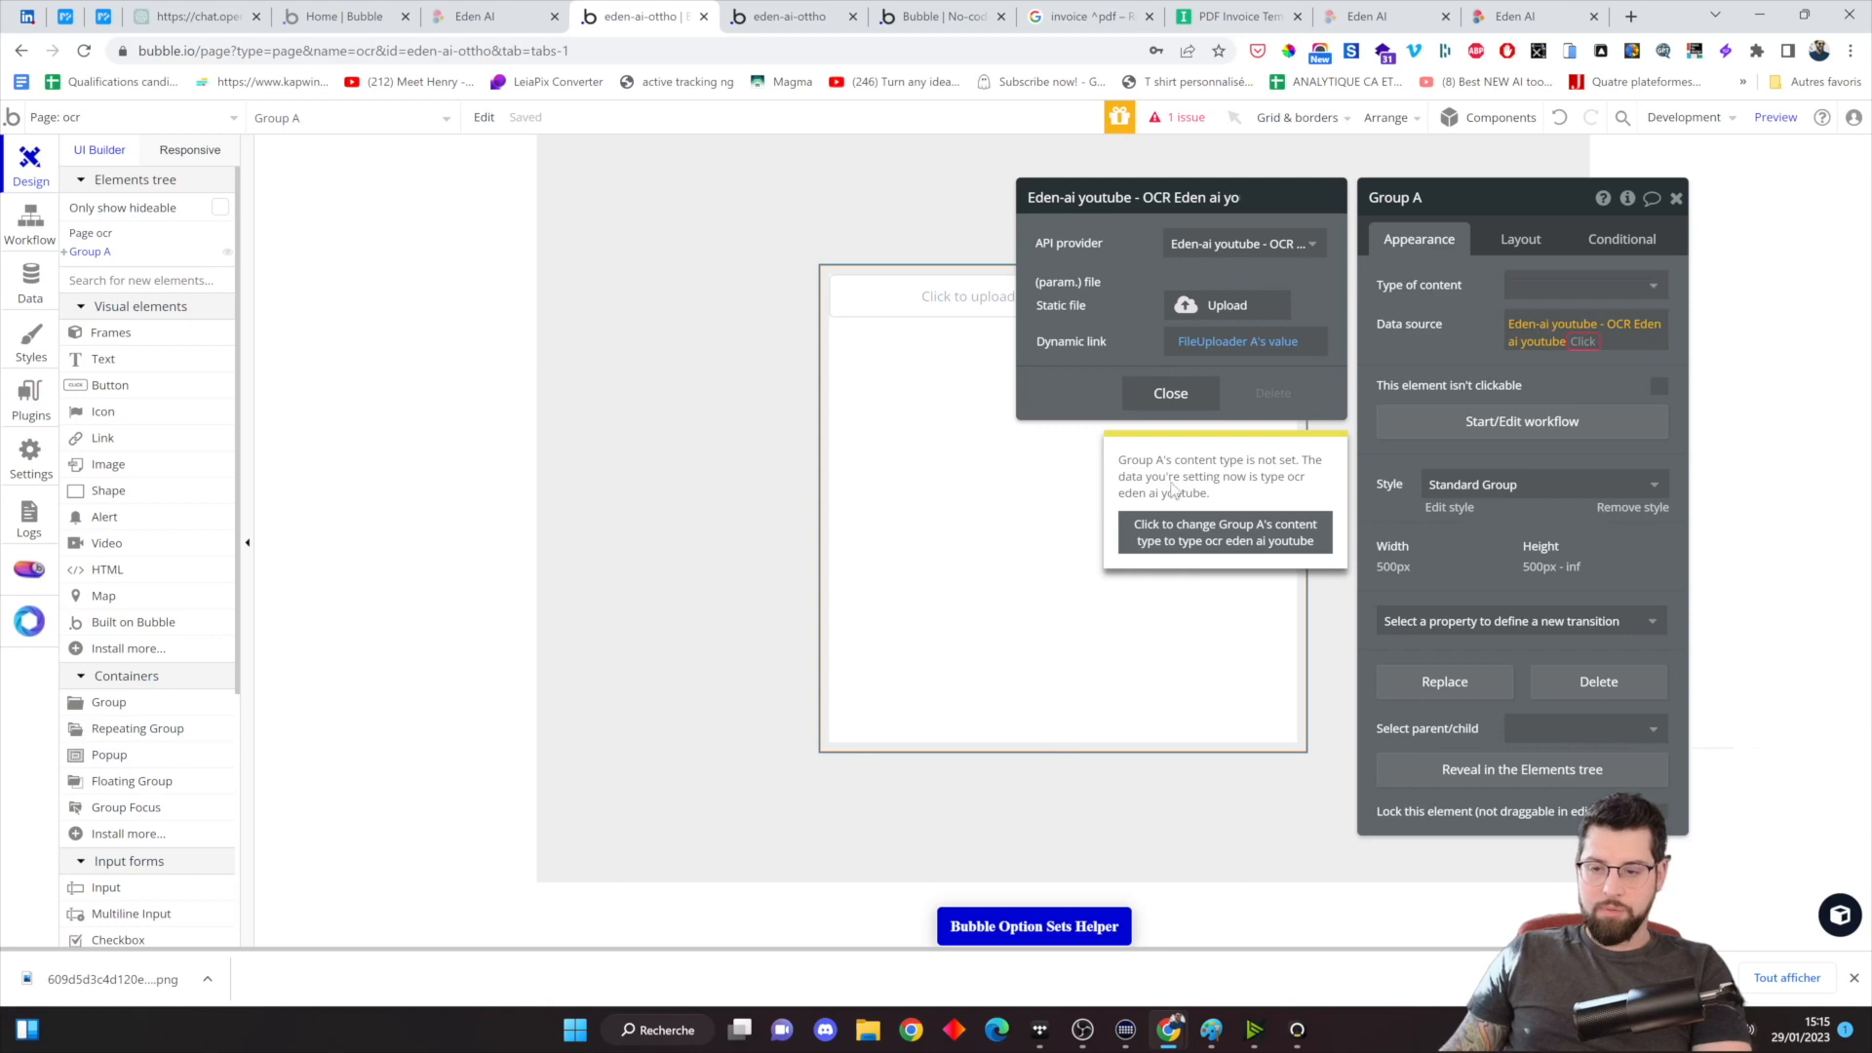
left_click(1225, 532)
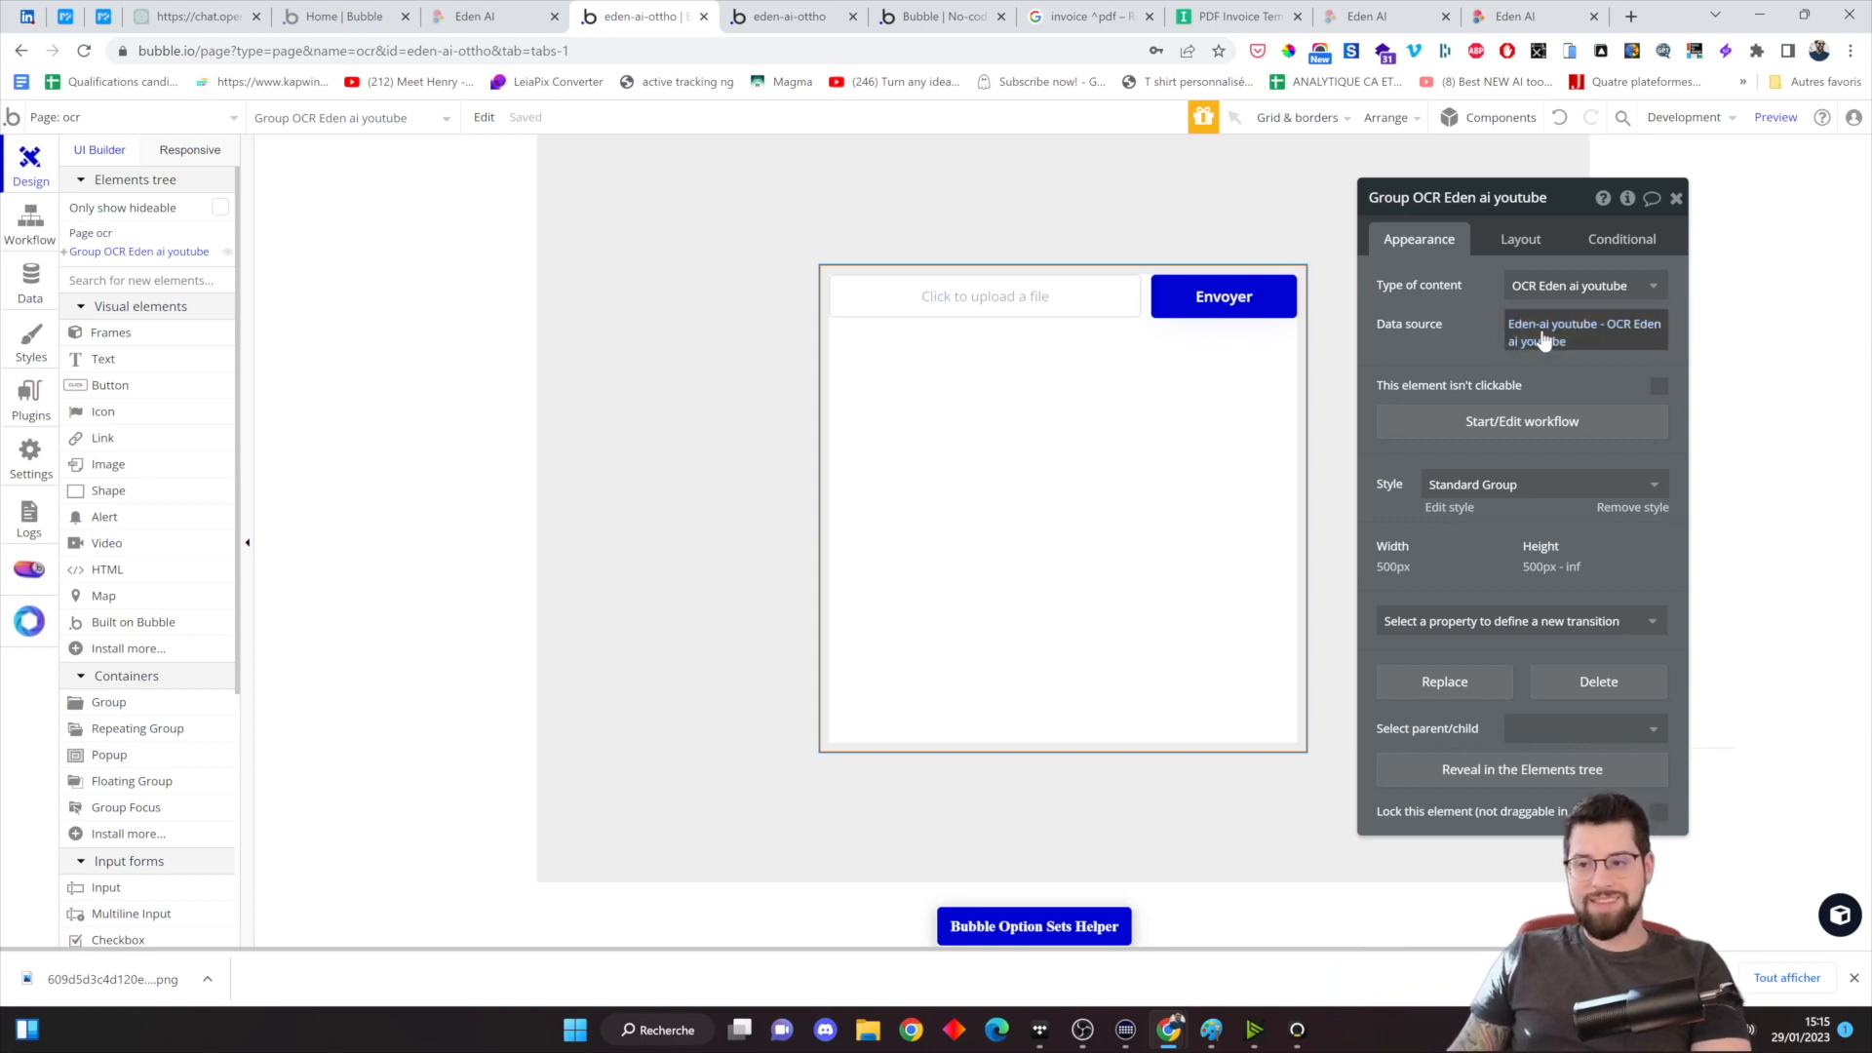
Add a 280 by 280 px group below the file uploader row and give it the Group Border style
left_click(110, 703)
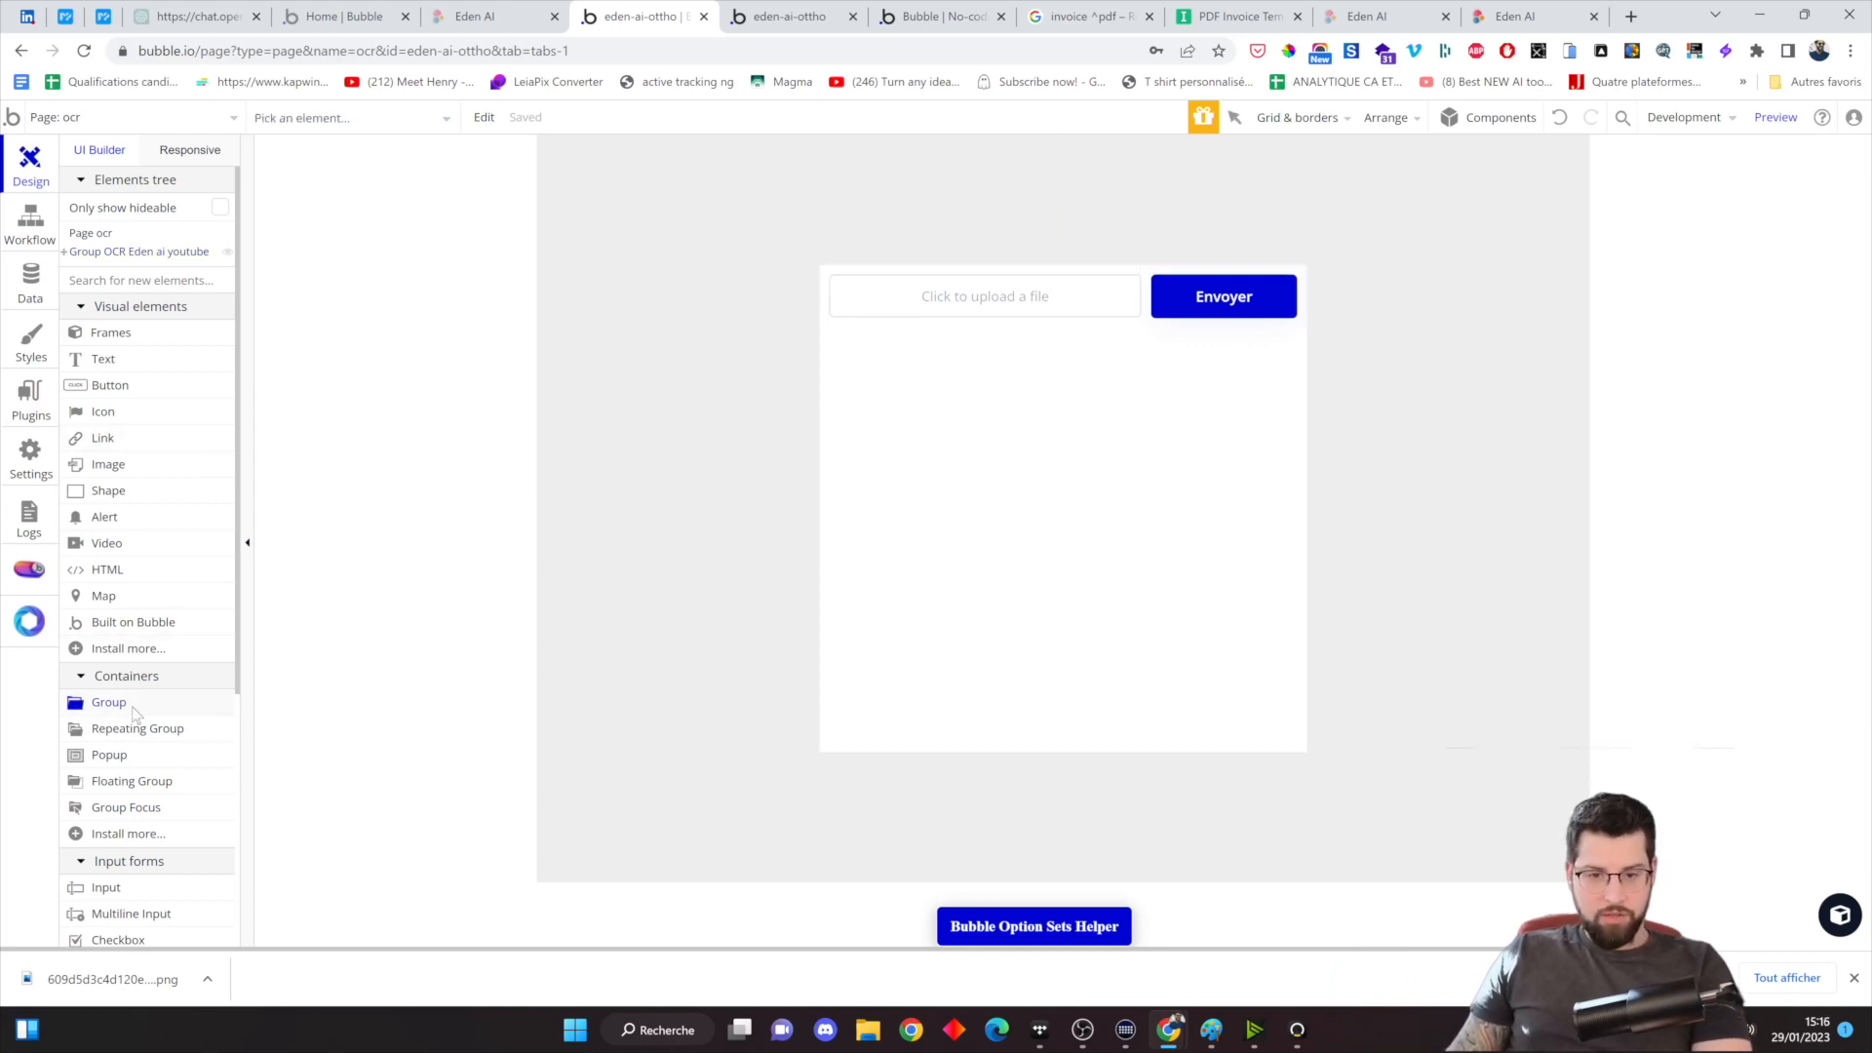
left_click(883, 390)
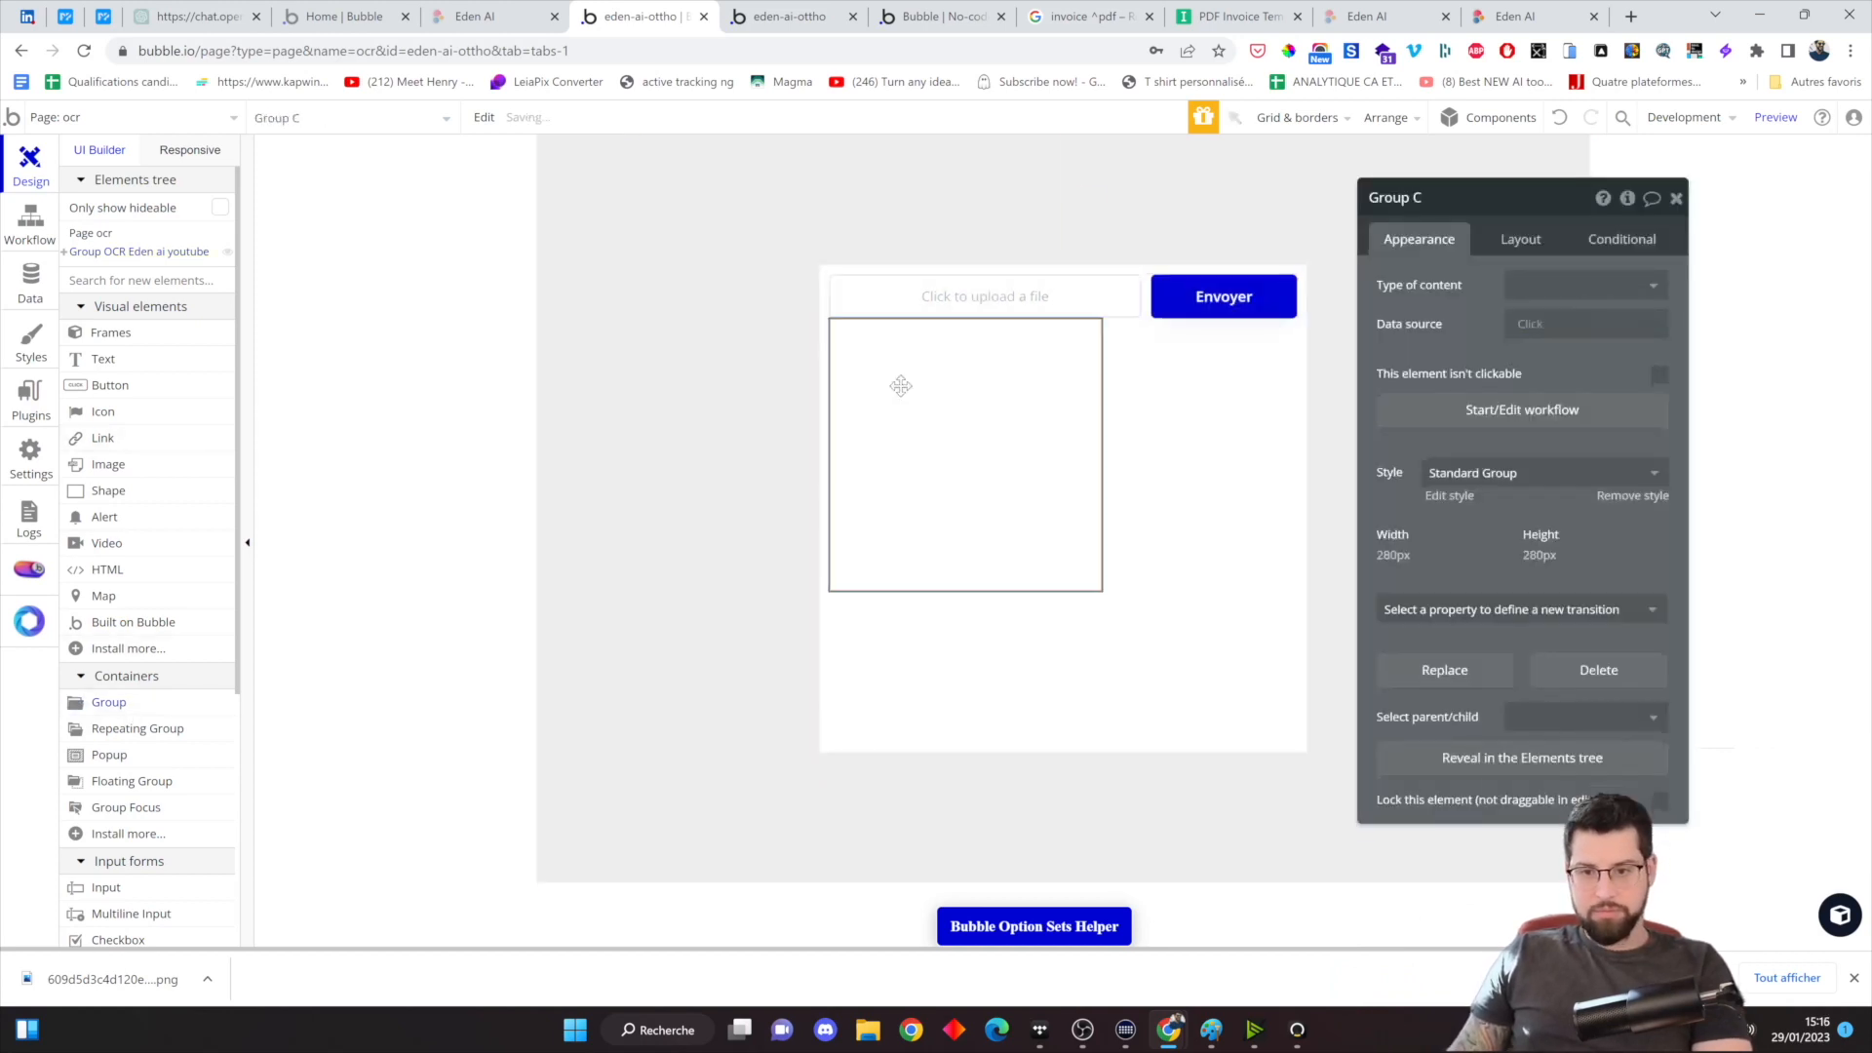
left_click(1492, 473)
left_click(1479, 533)
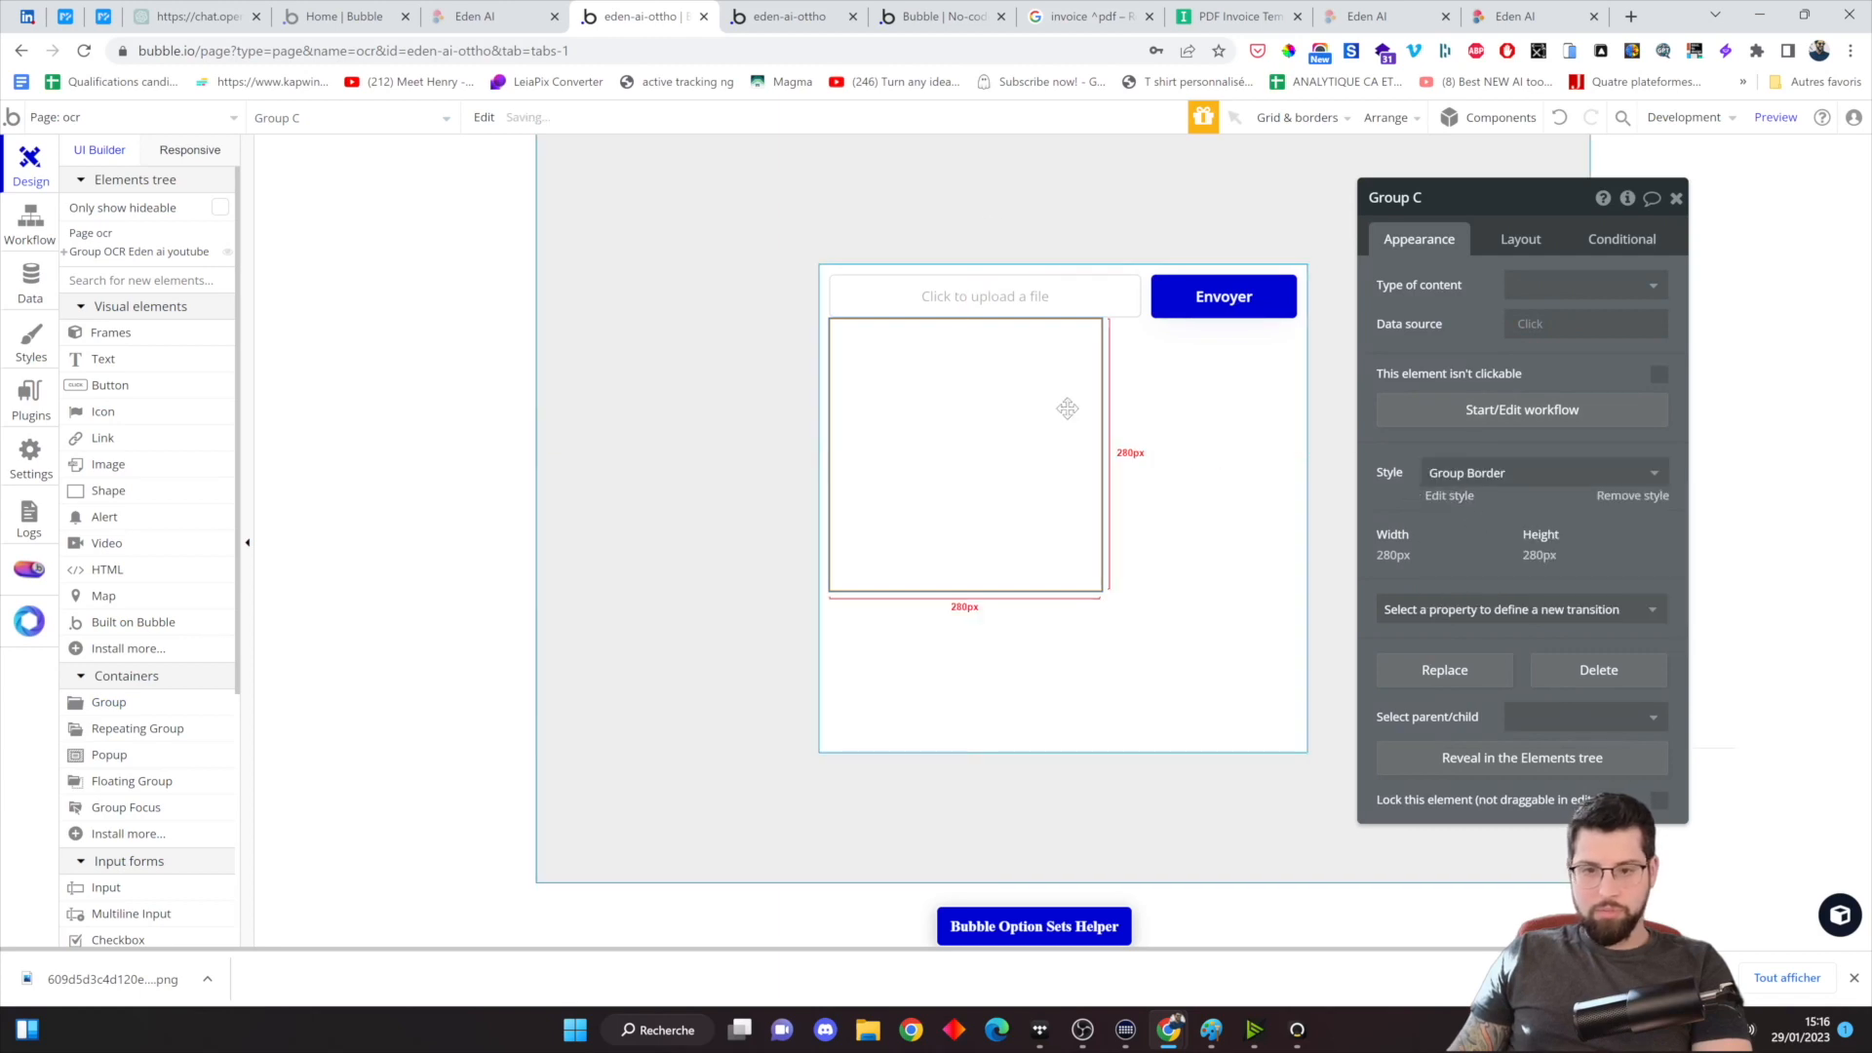
Give Group C a Column layout with flexible width, height not fitted to content, and a 10 px top margin
left_click(1521, 241)
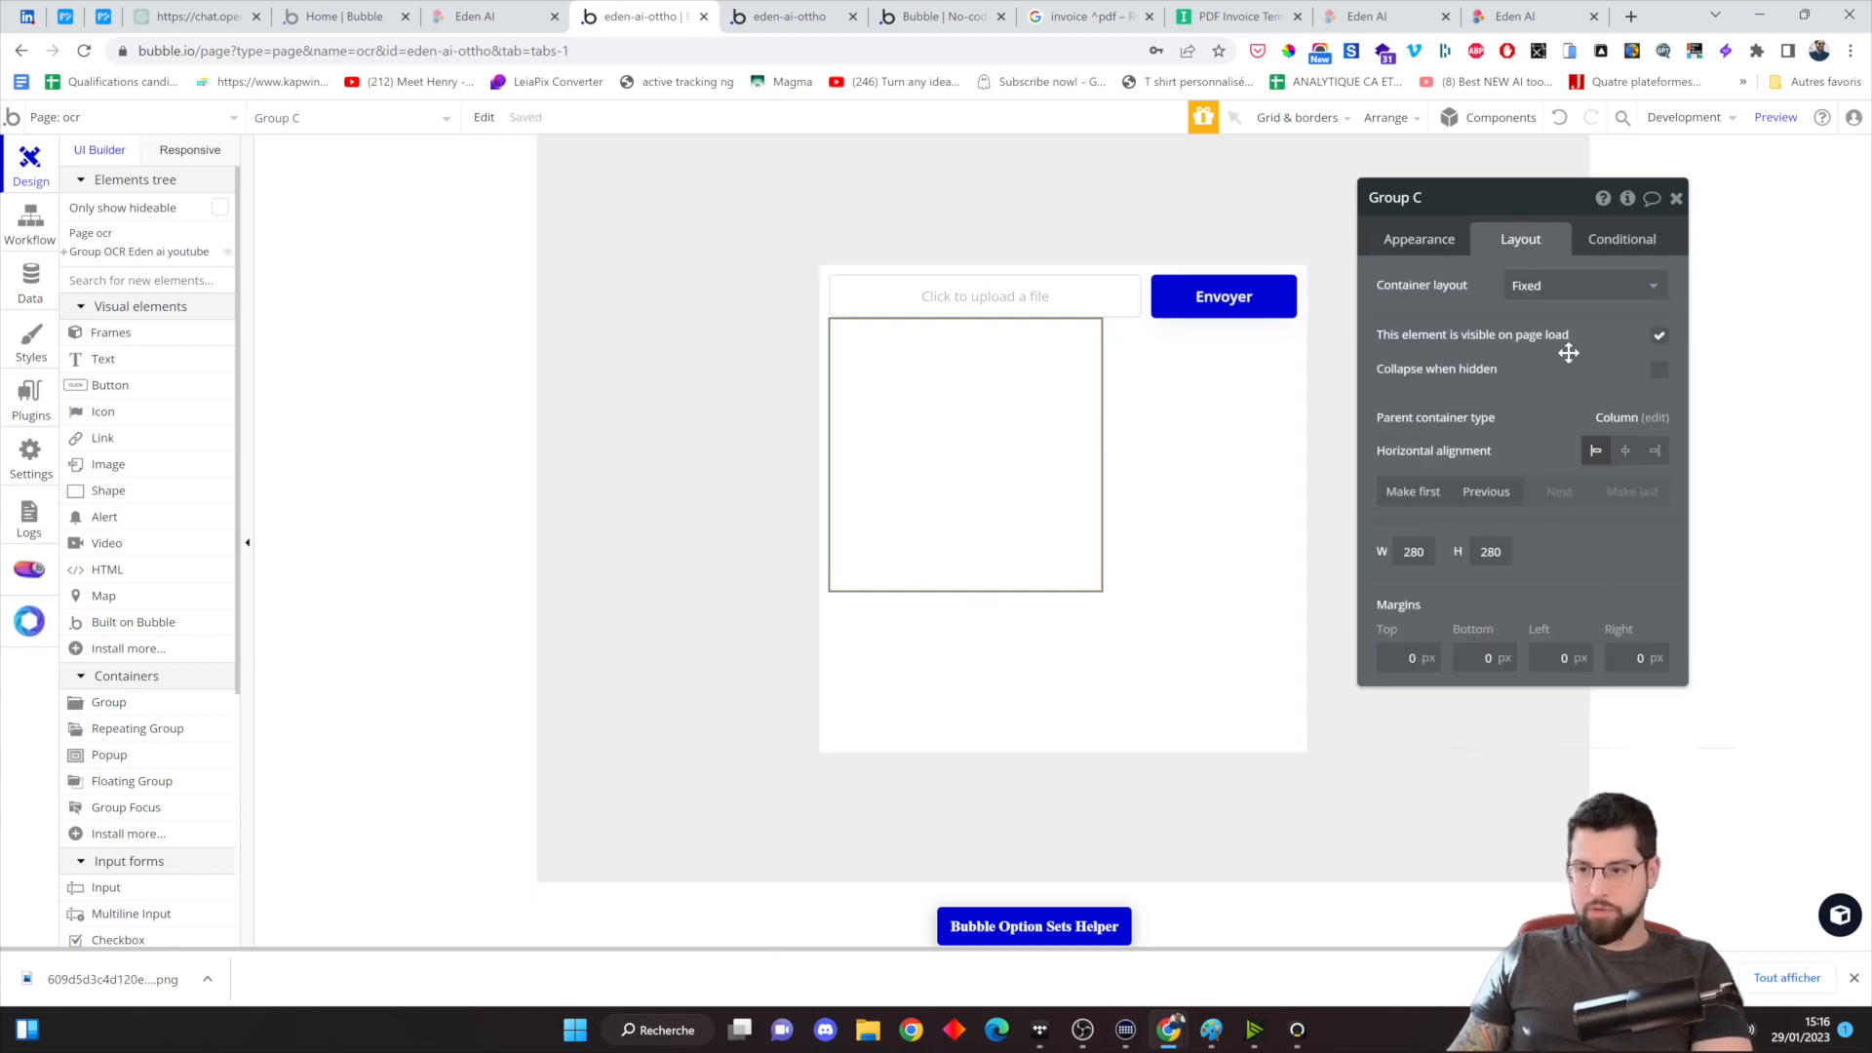
left_click(1652, 287)
left_click(1574, 405)
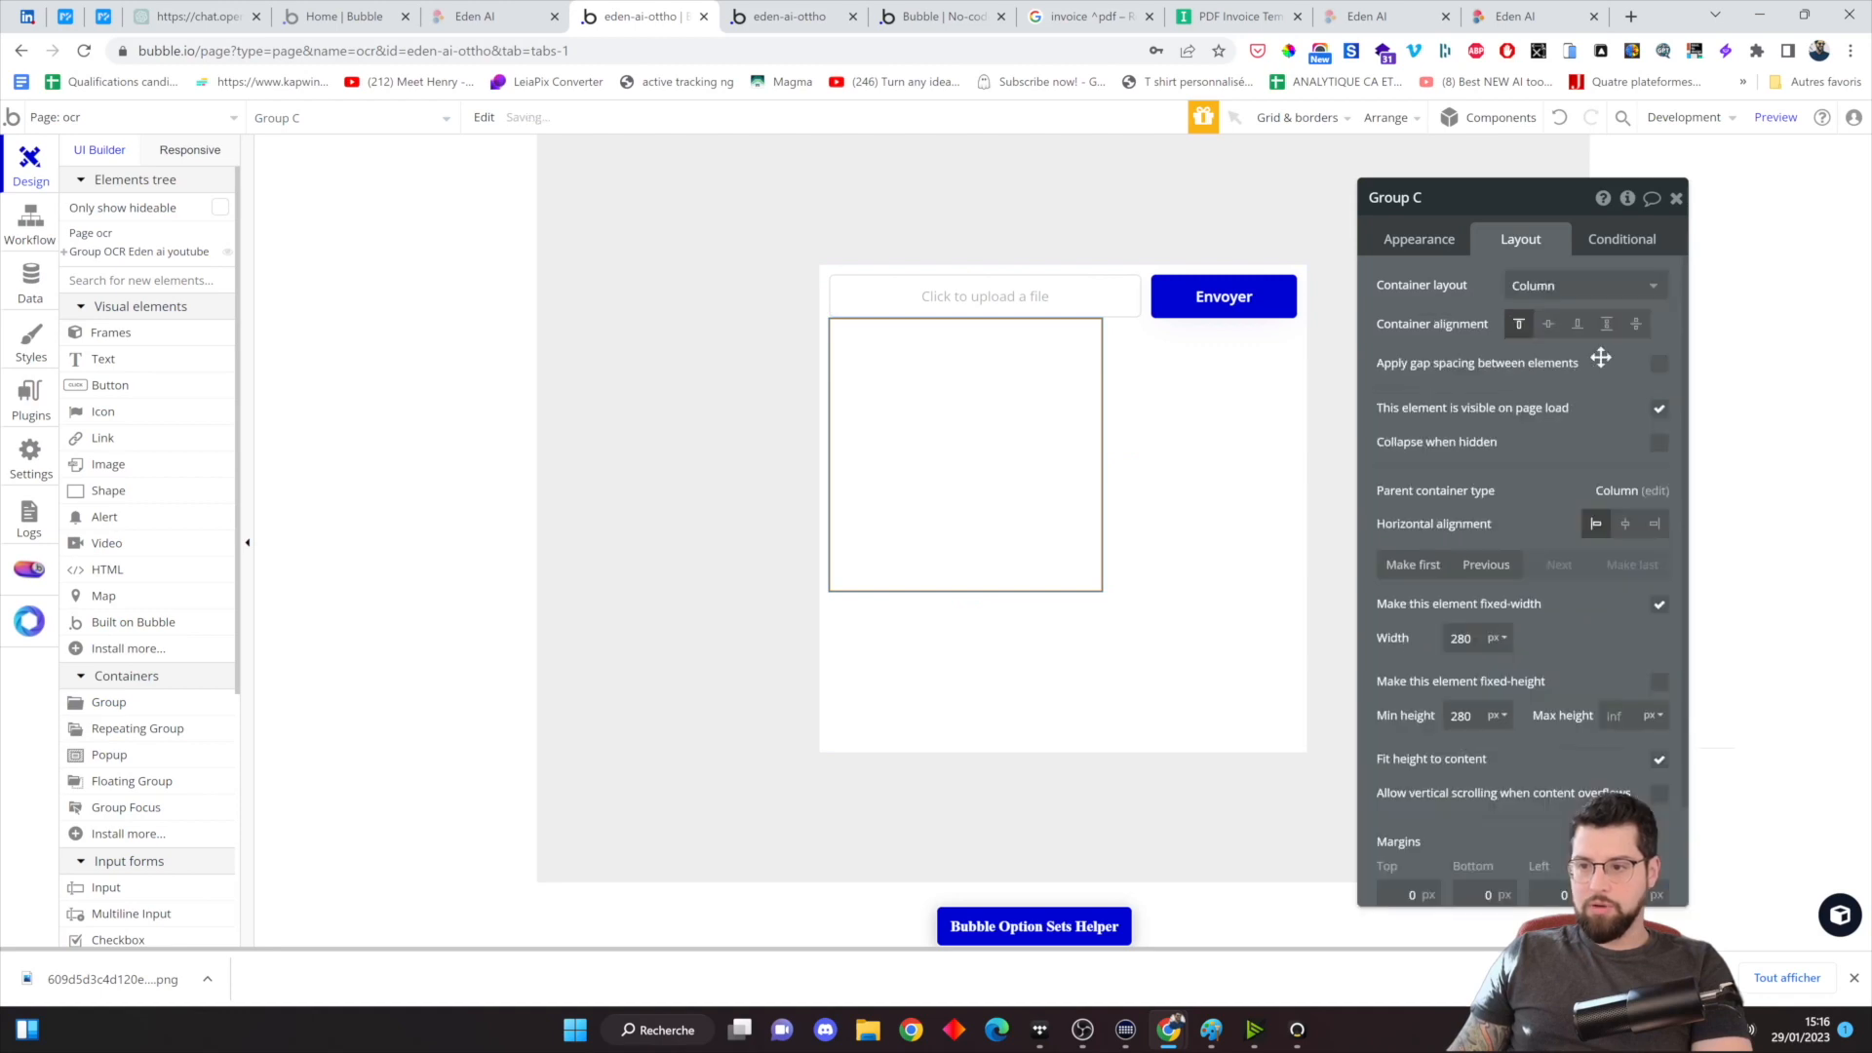
left_click(1659, 608)
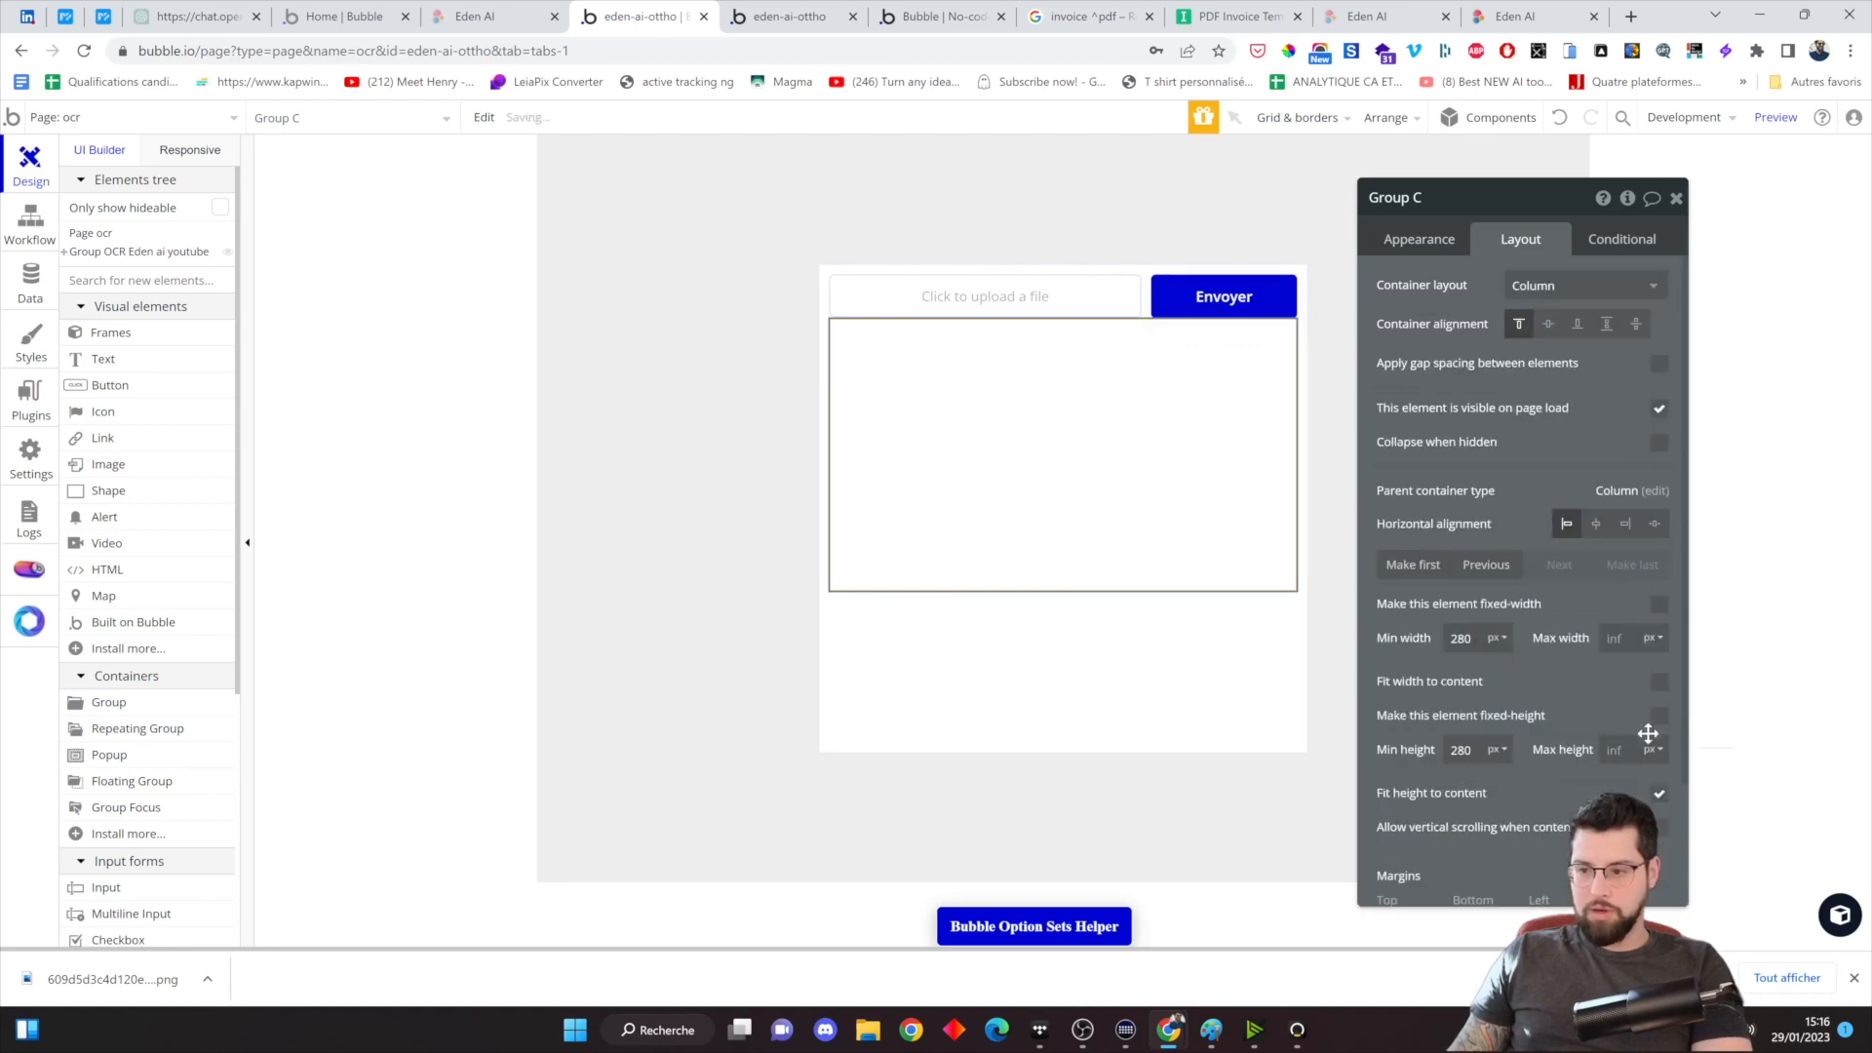
left_click(1659, 793)
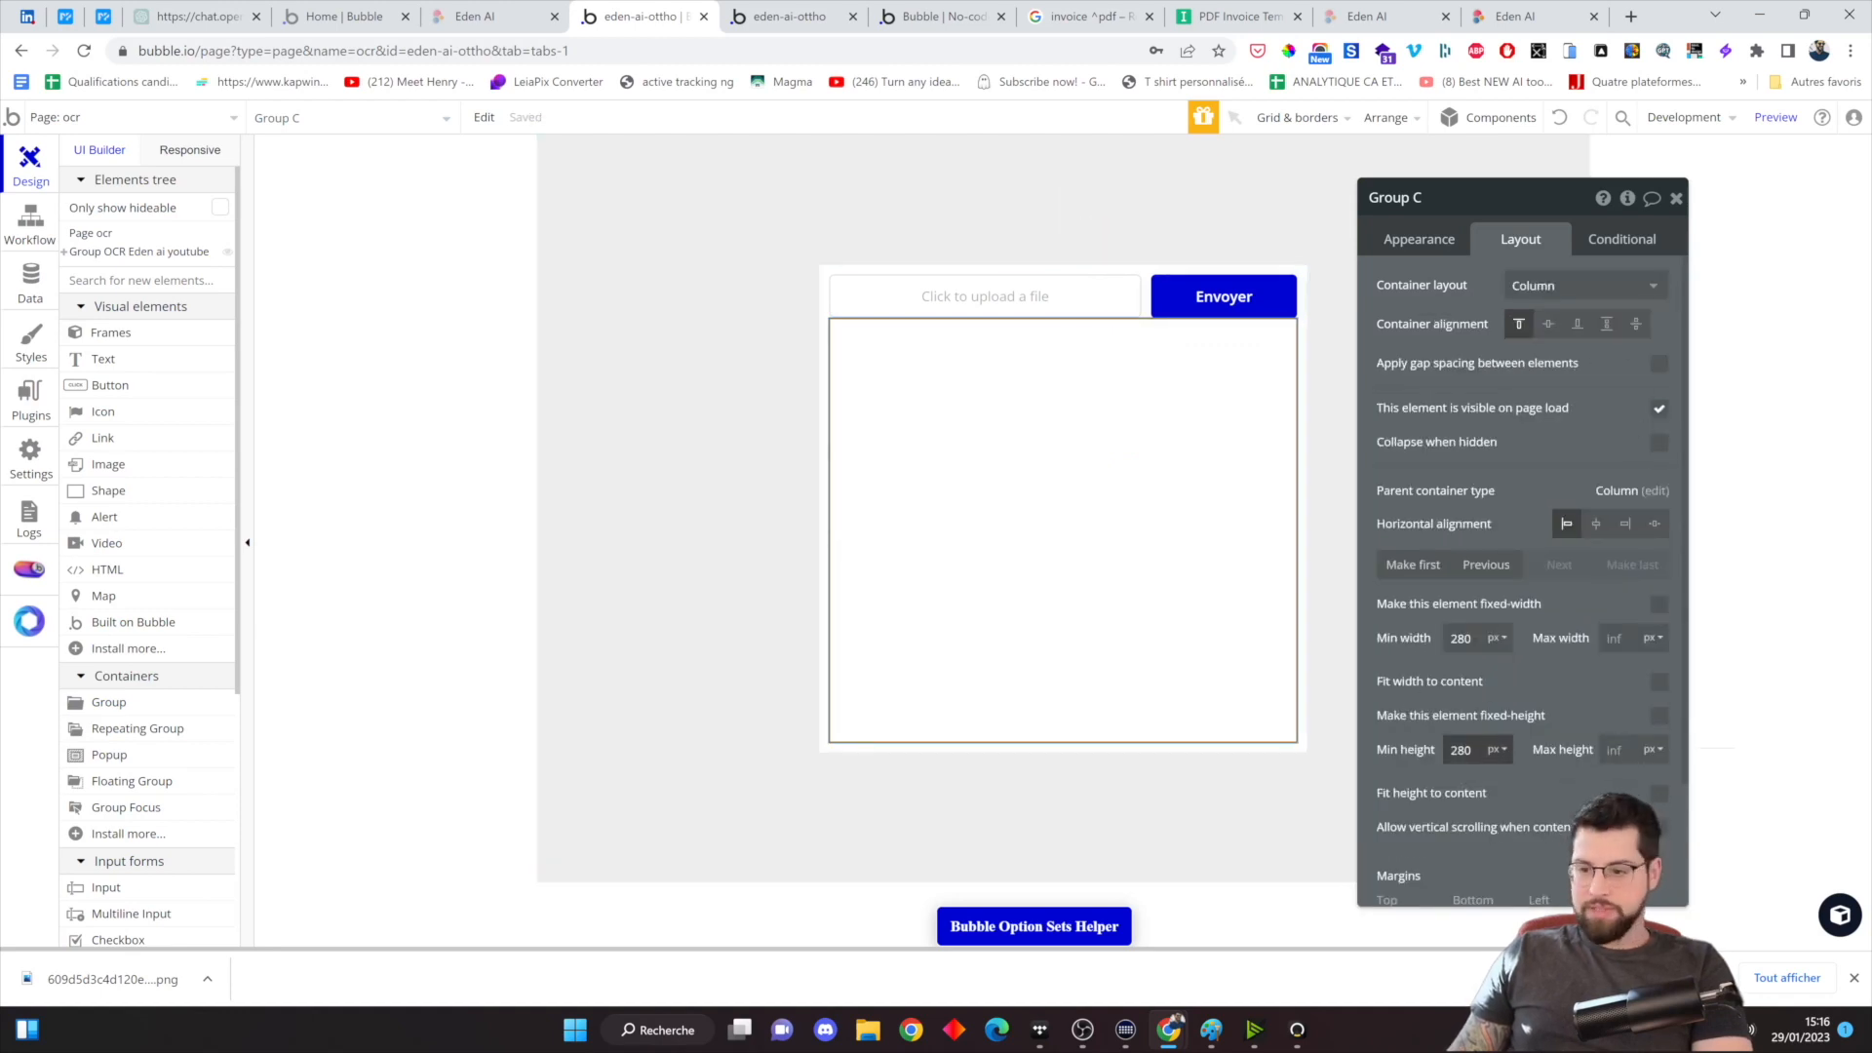
scroll(1441, 764, "down", 2)
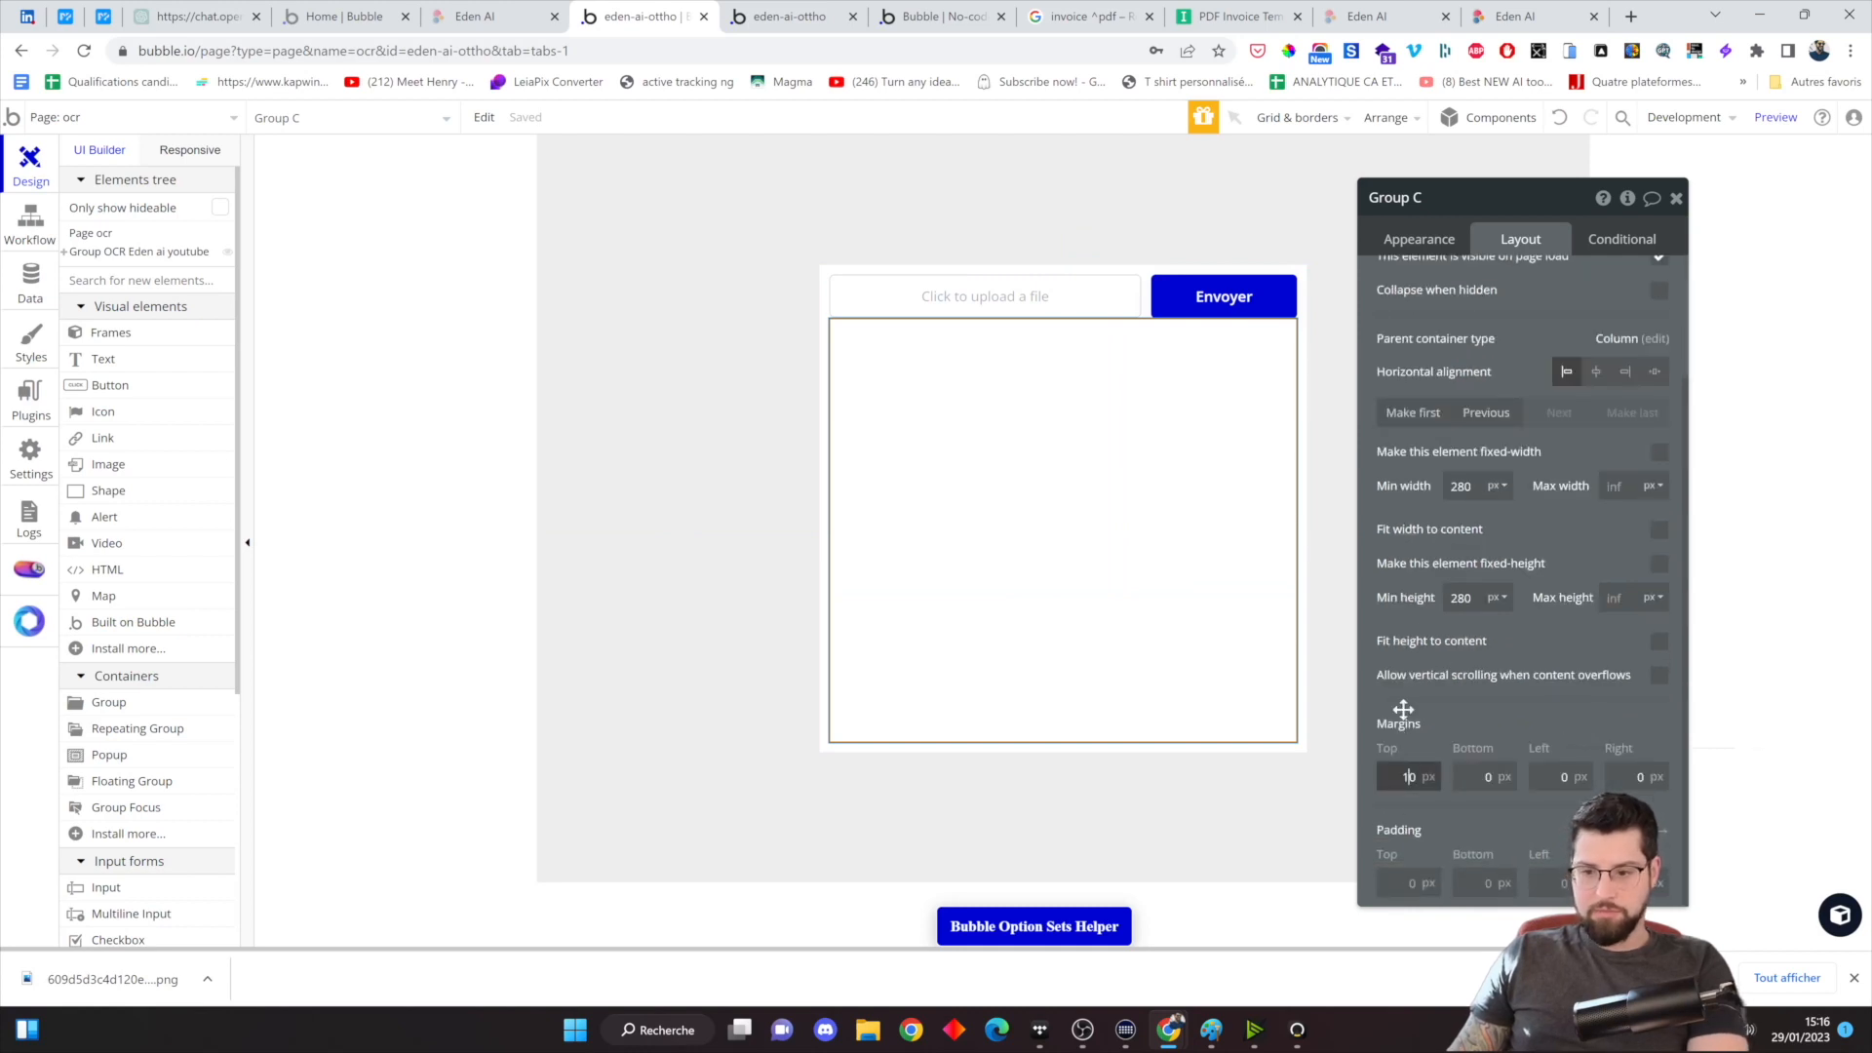
Add a text element inside Group C and make its width flexible instead of fixed
scroll(159, 799, "down", 1)
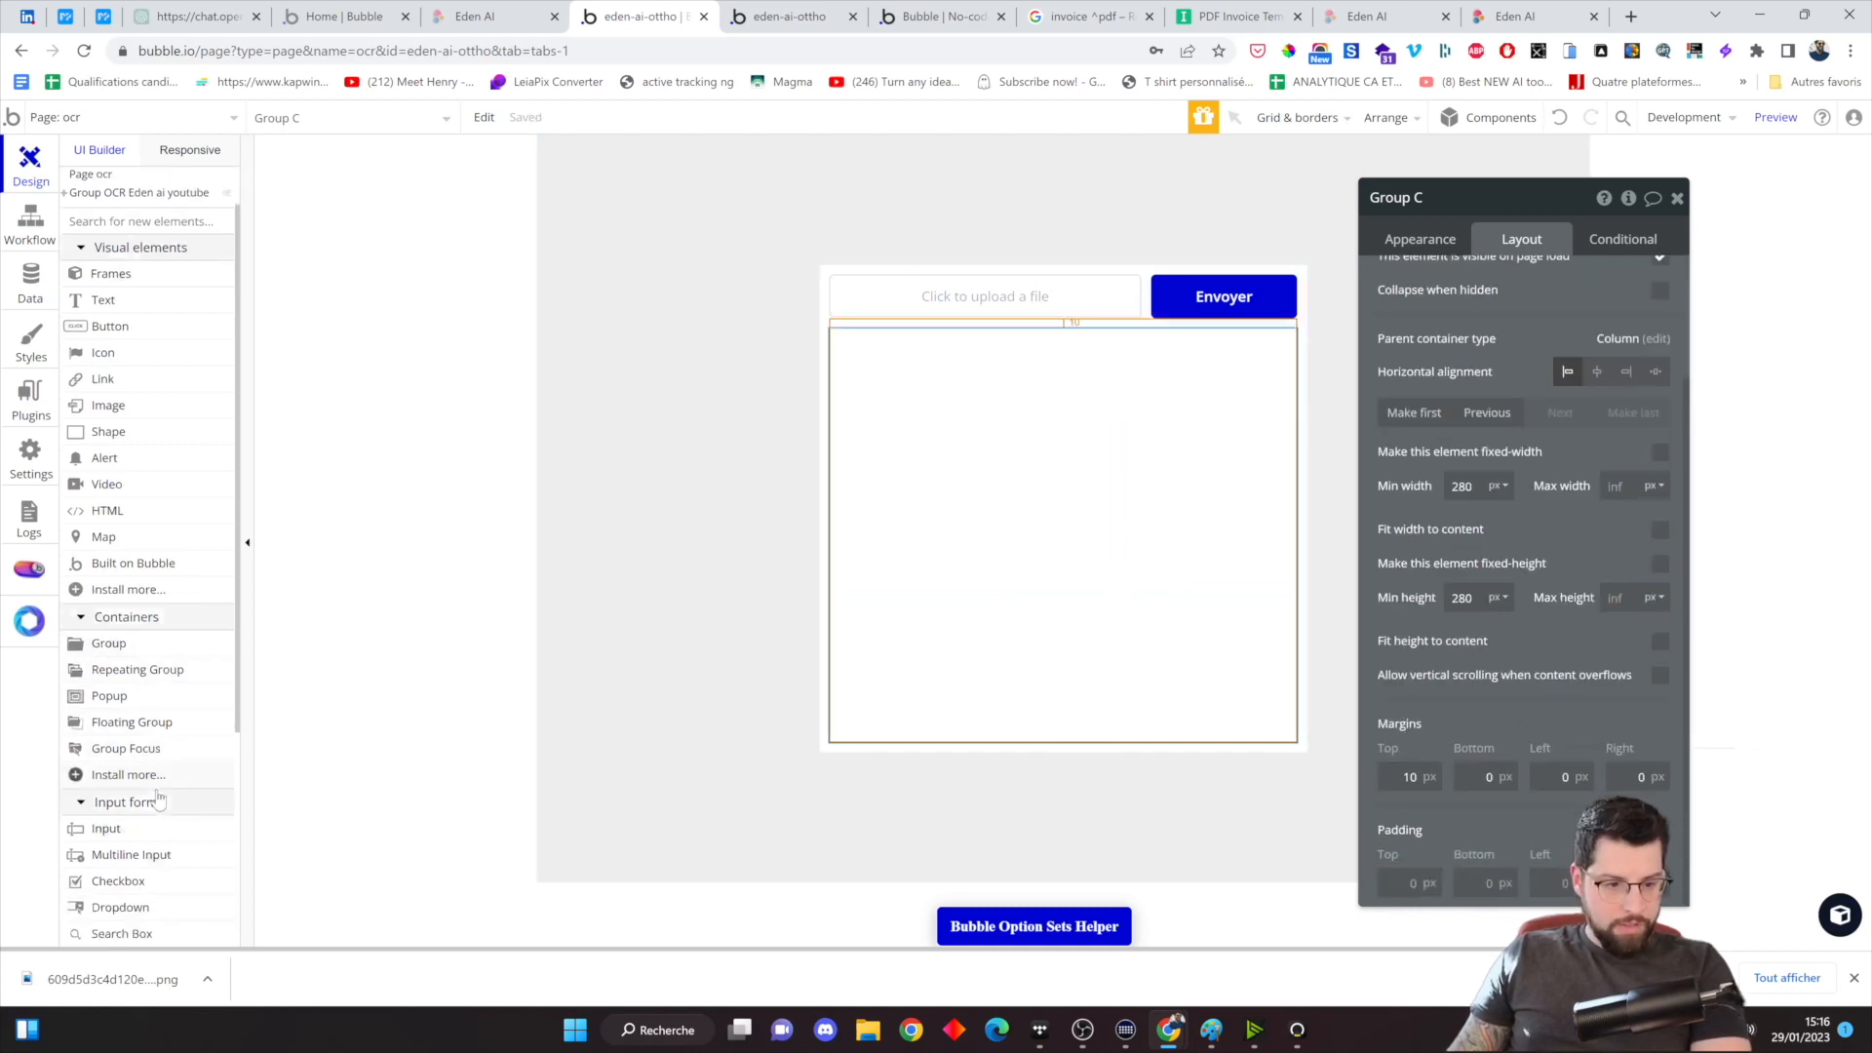
scroll(159, 800, "up", 1)
left_click(103, 358)
left_click(986, 368)
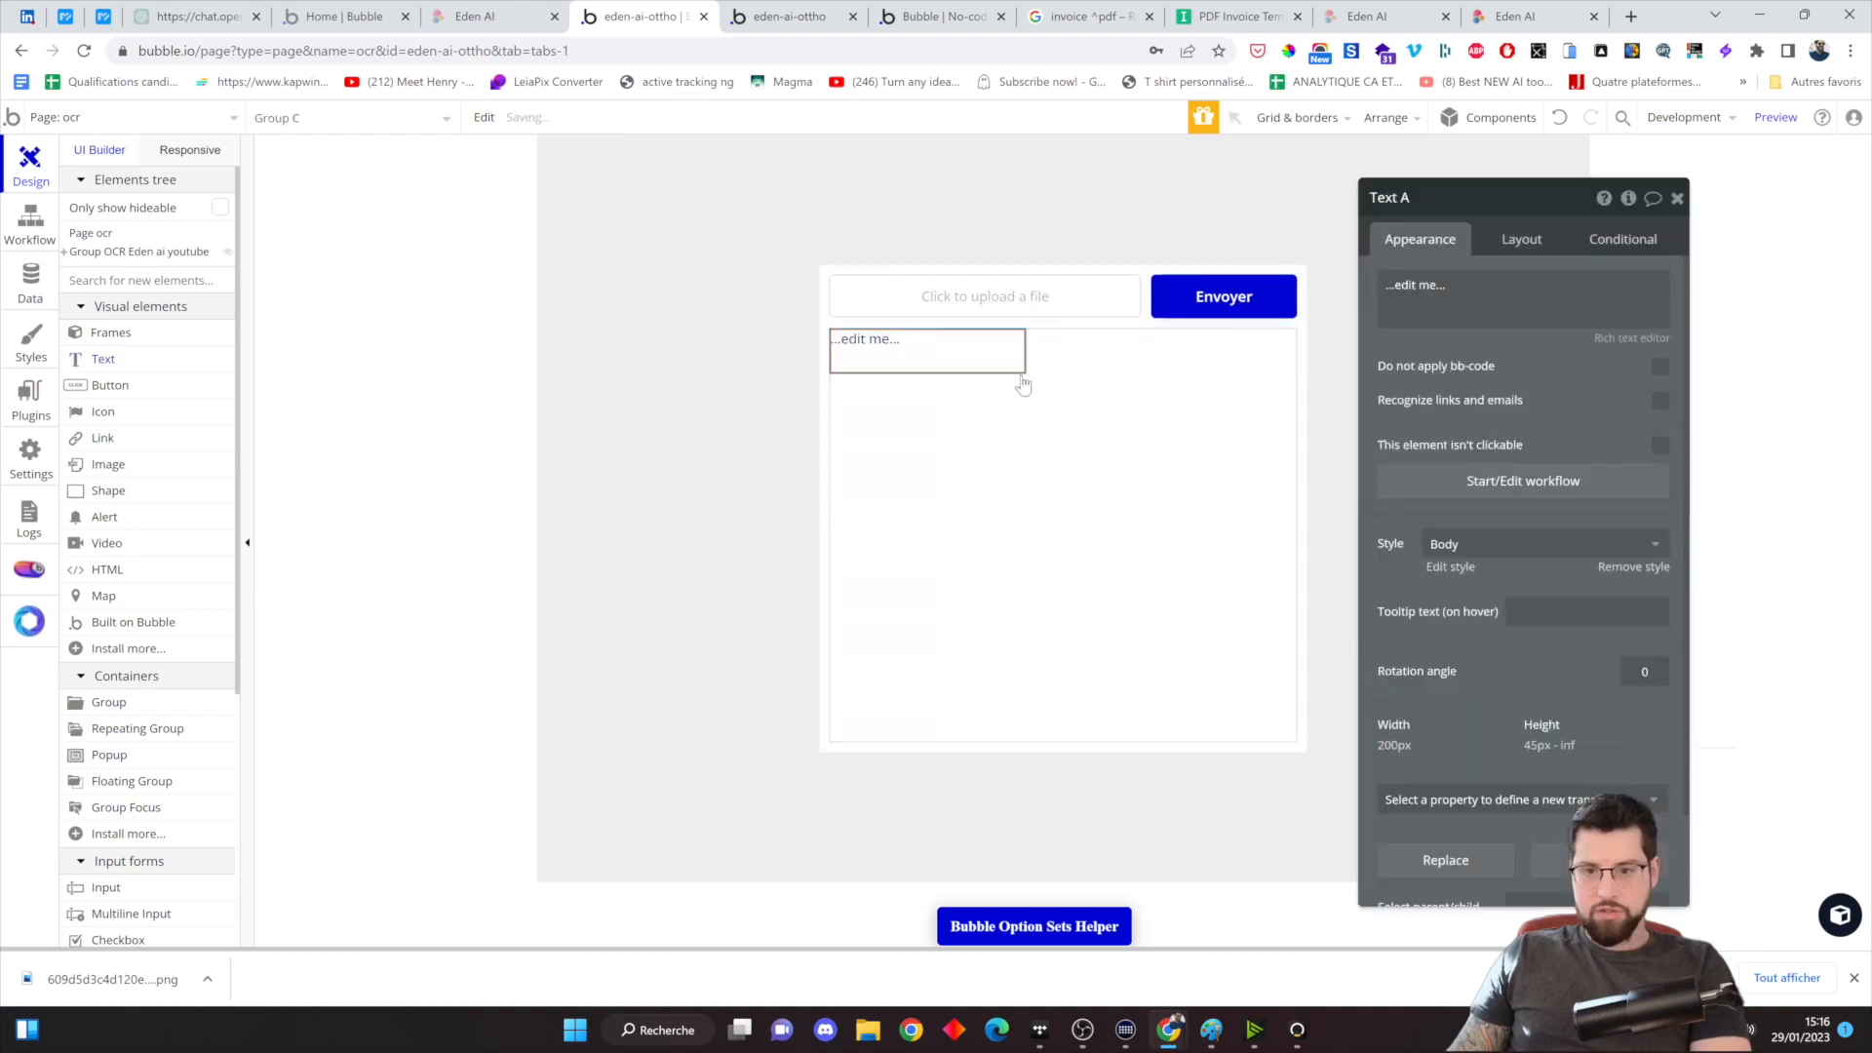
scroll(1661, 481, "down", 1)
left_click(1522, 240)
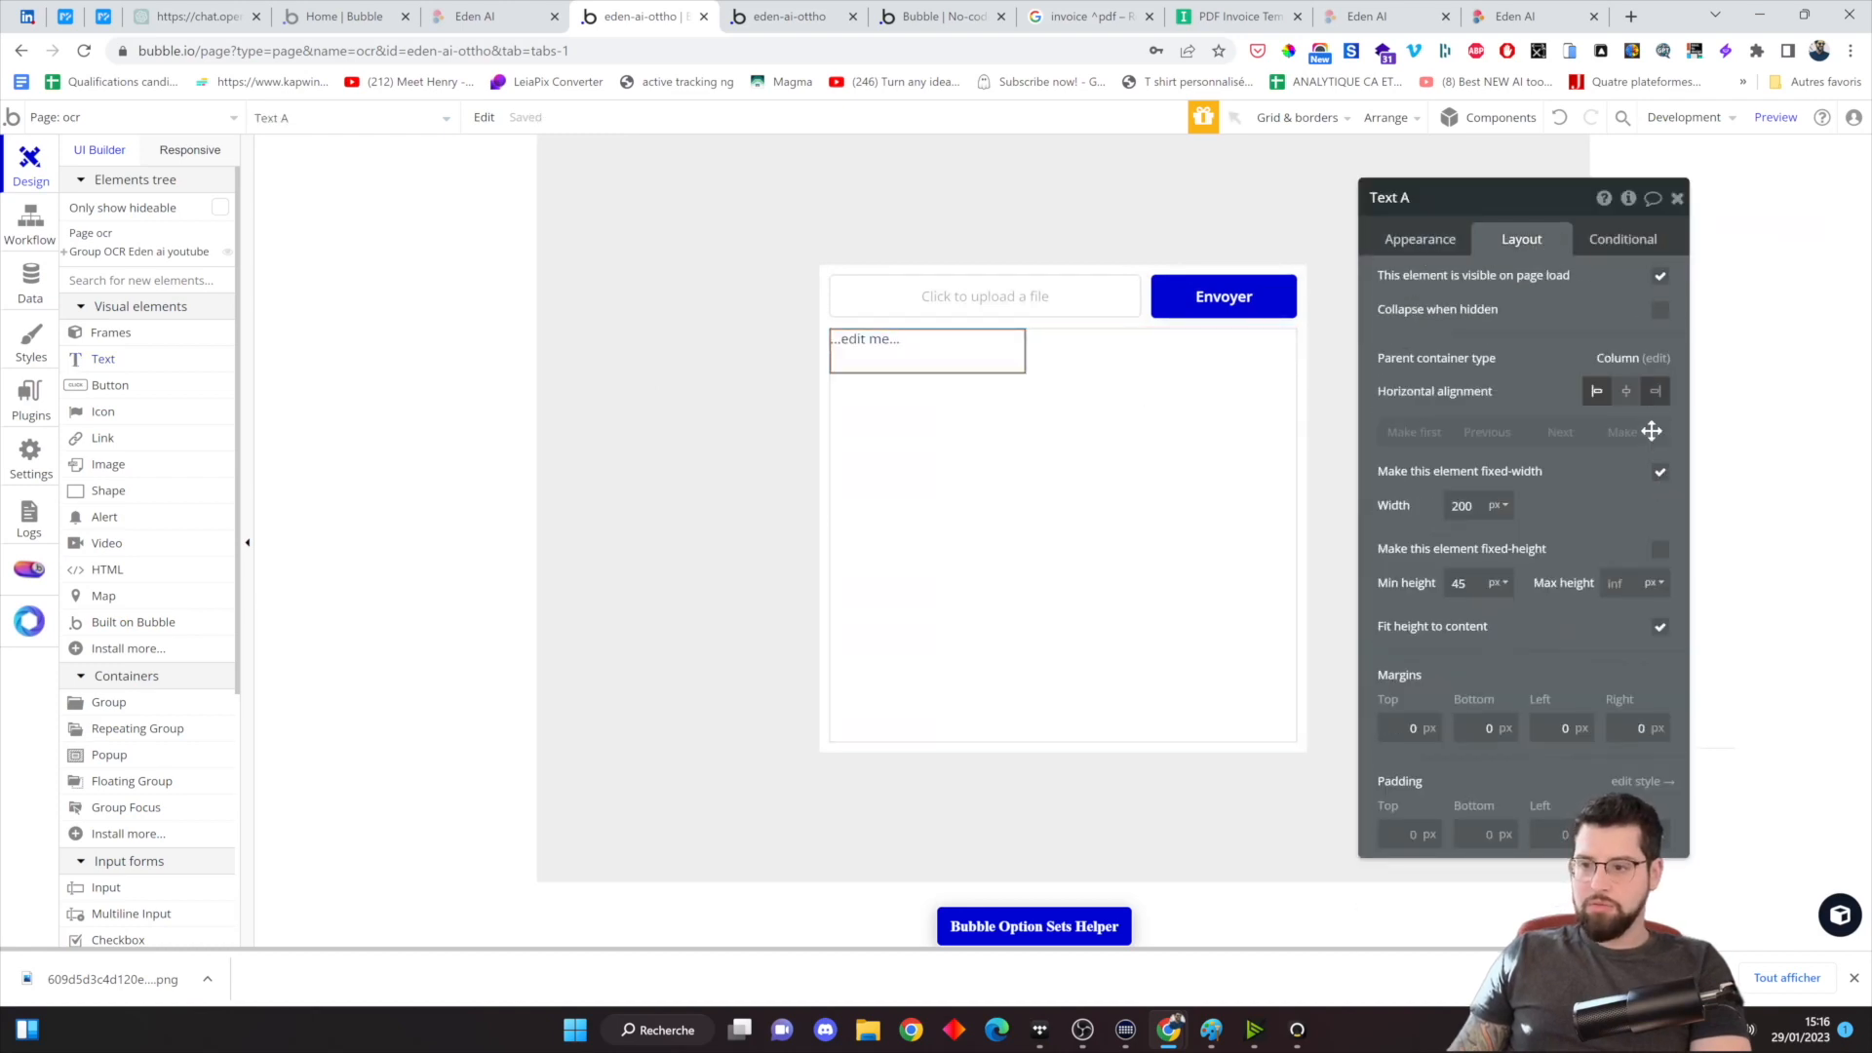
left_click(1660, 472)
left_click(1420, 239)
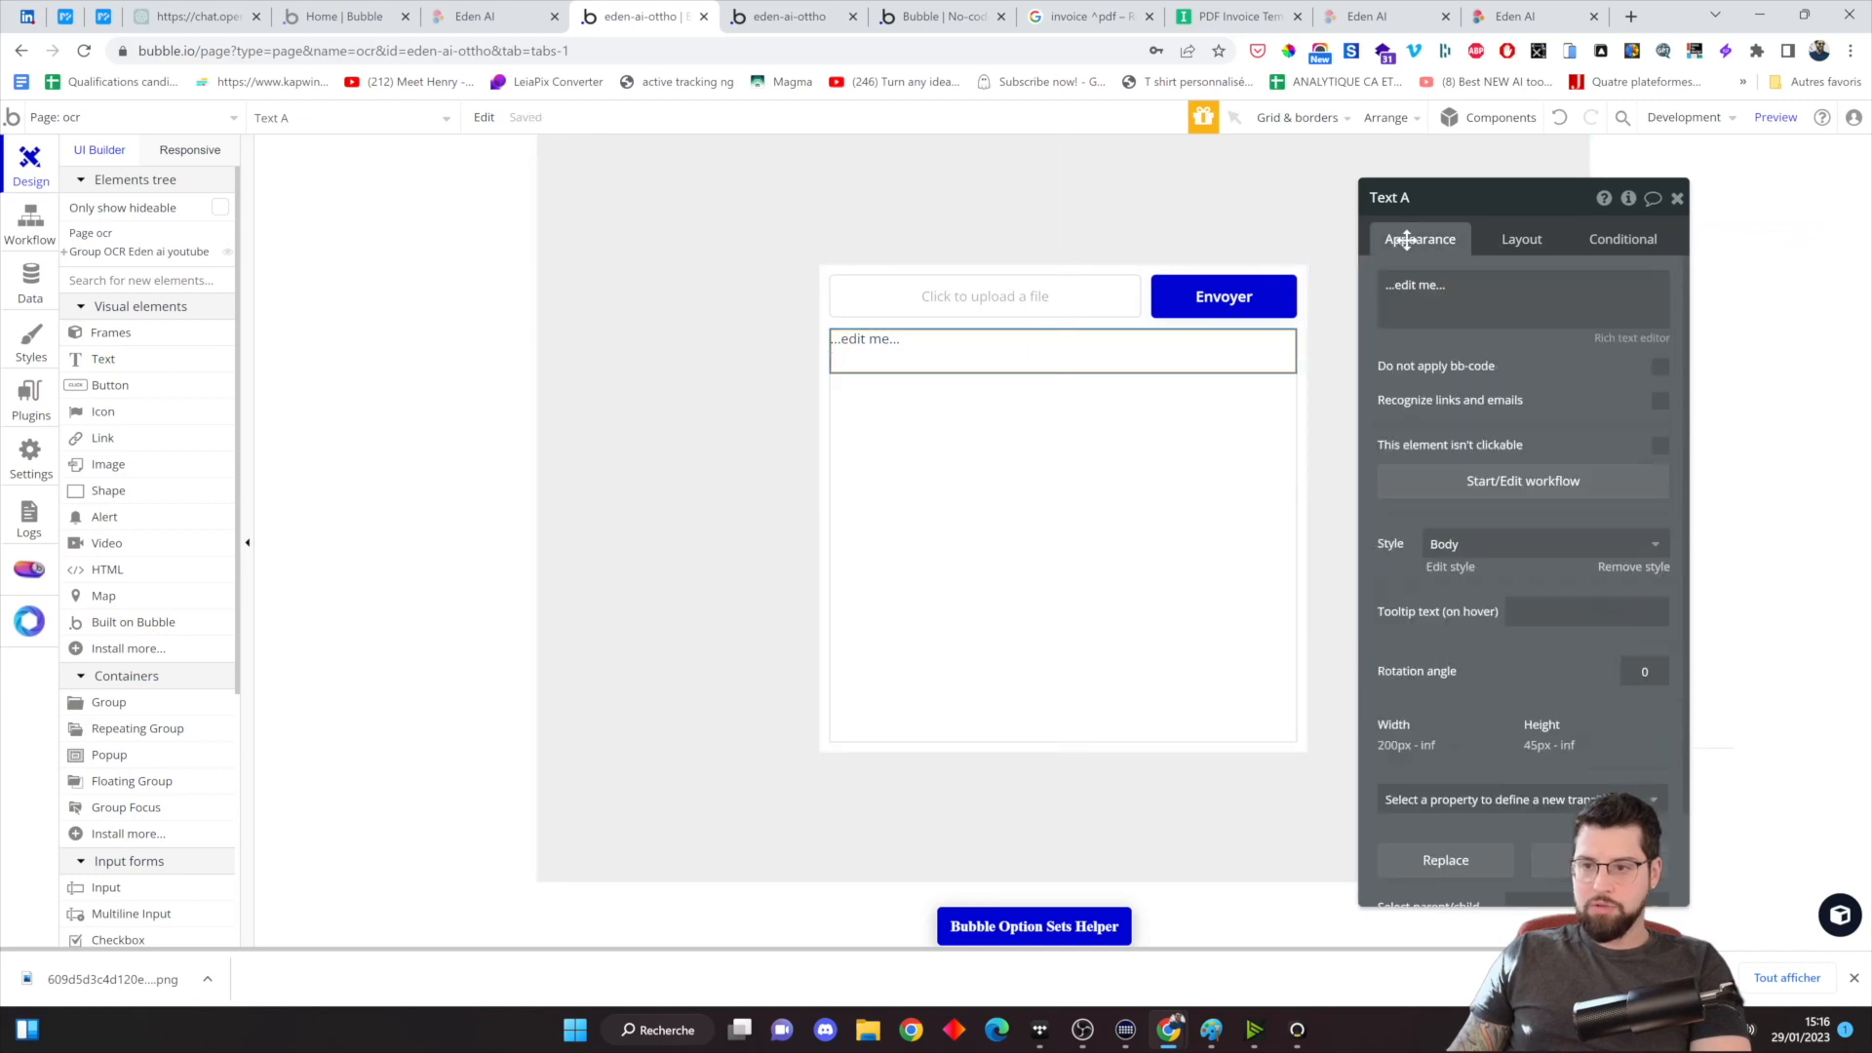
left_click(1087, 435)
left_click(896, 337)
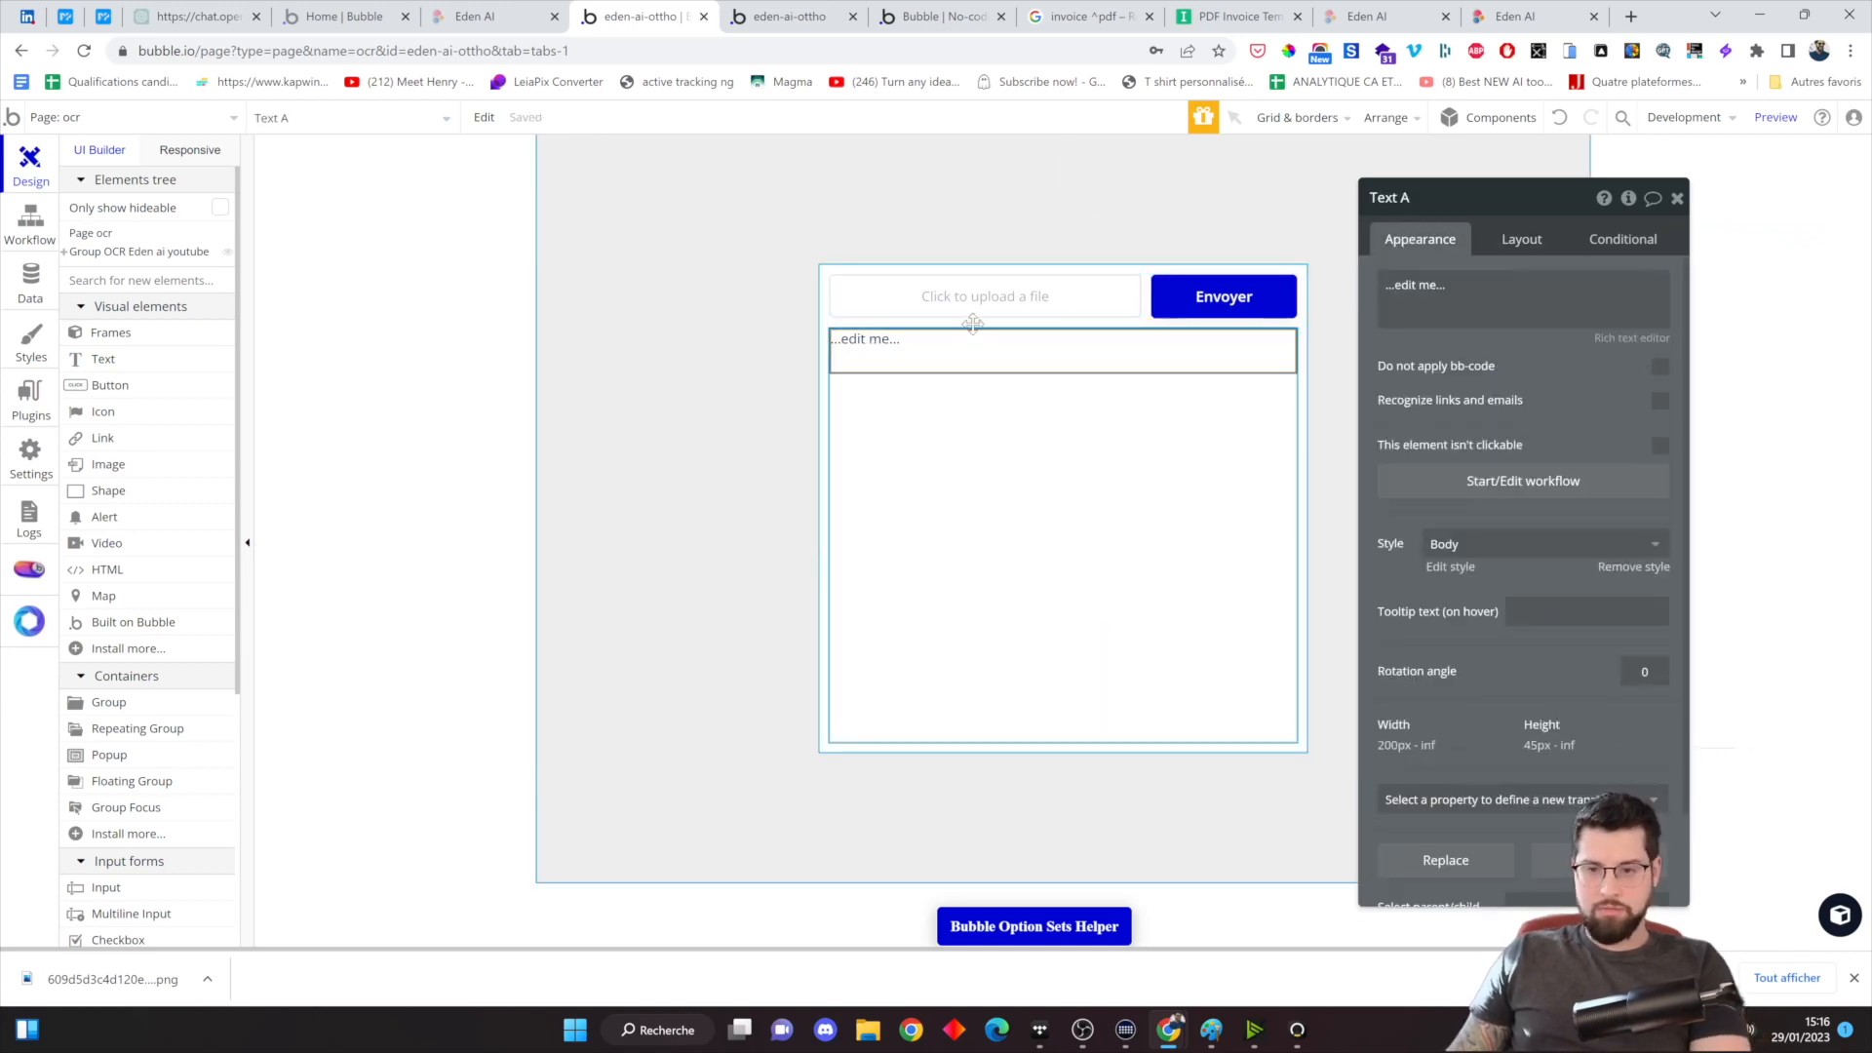
Set Group C's data source to the parent group's OCR Eden ai youtube's amazon extracted_data
left_click(1006, 493)
left_click(1536, 324)
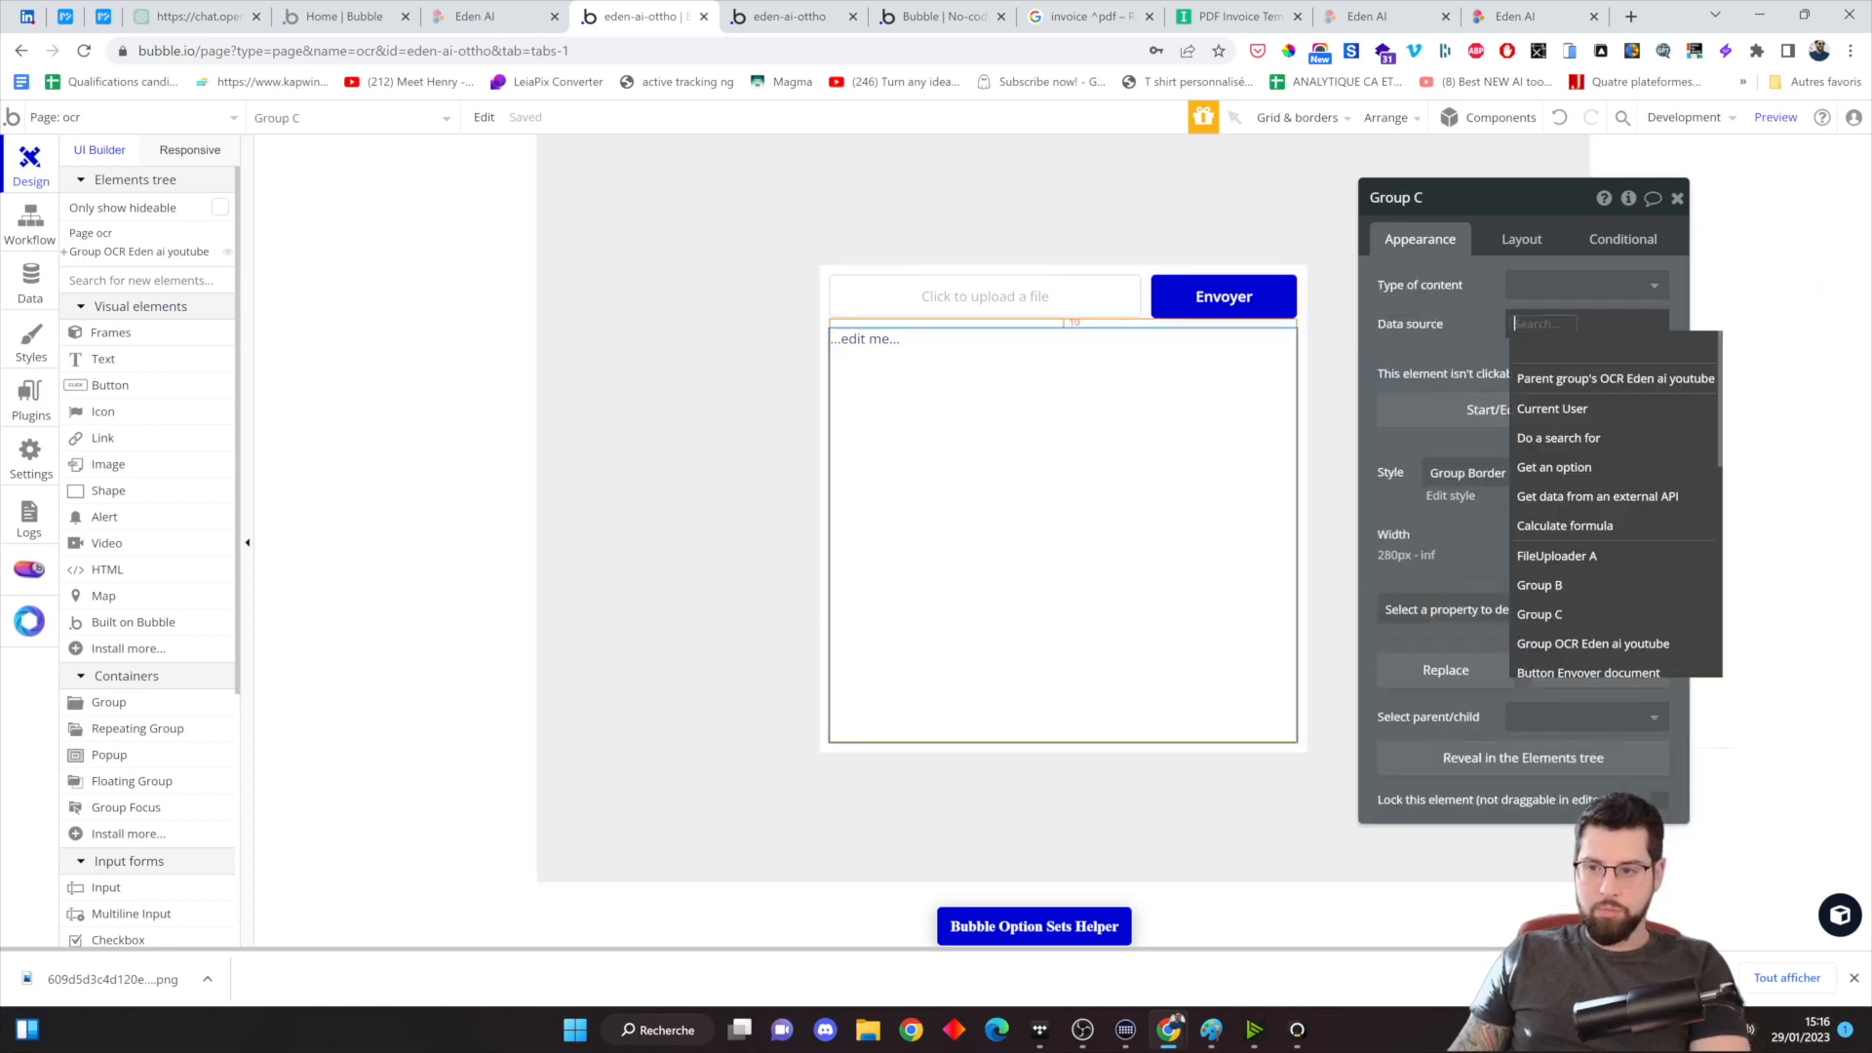
left_click(1575, 371)
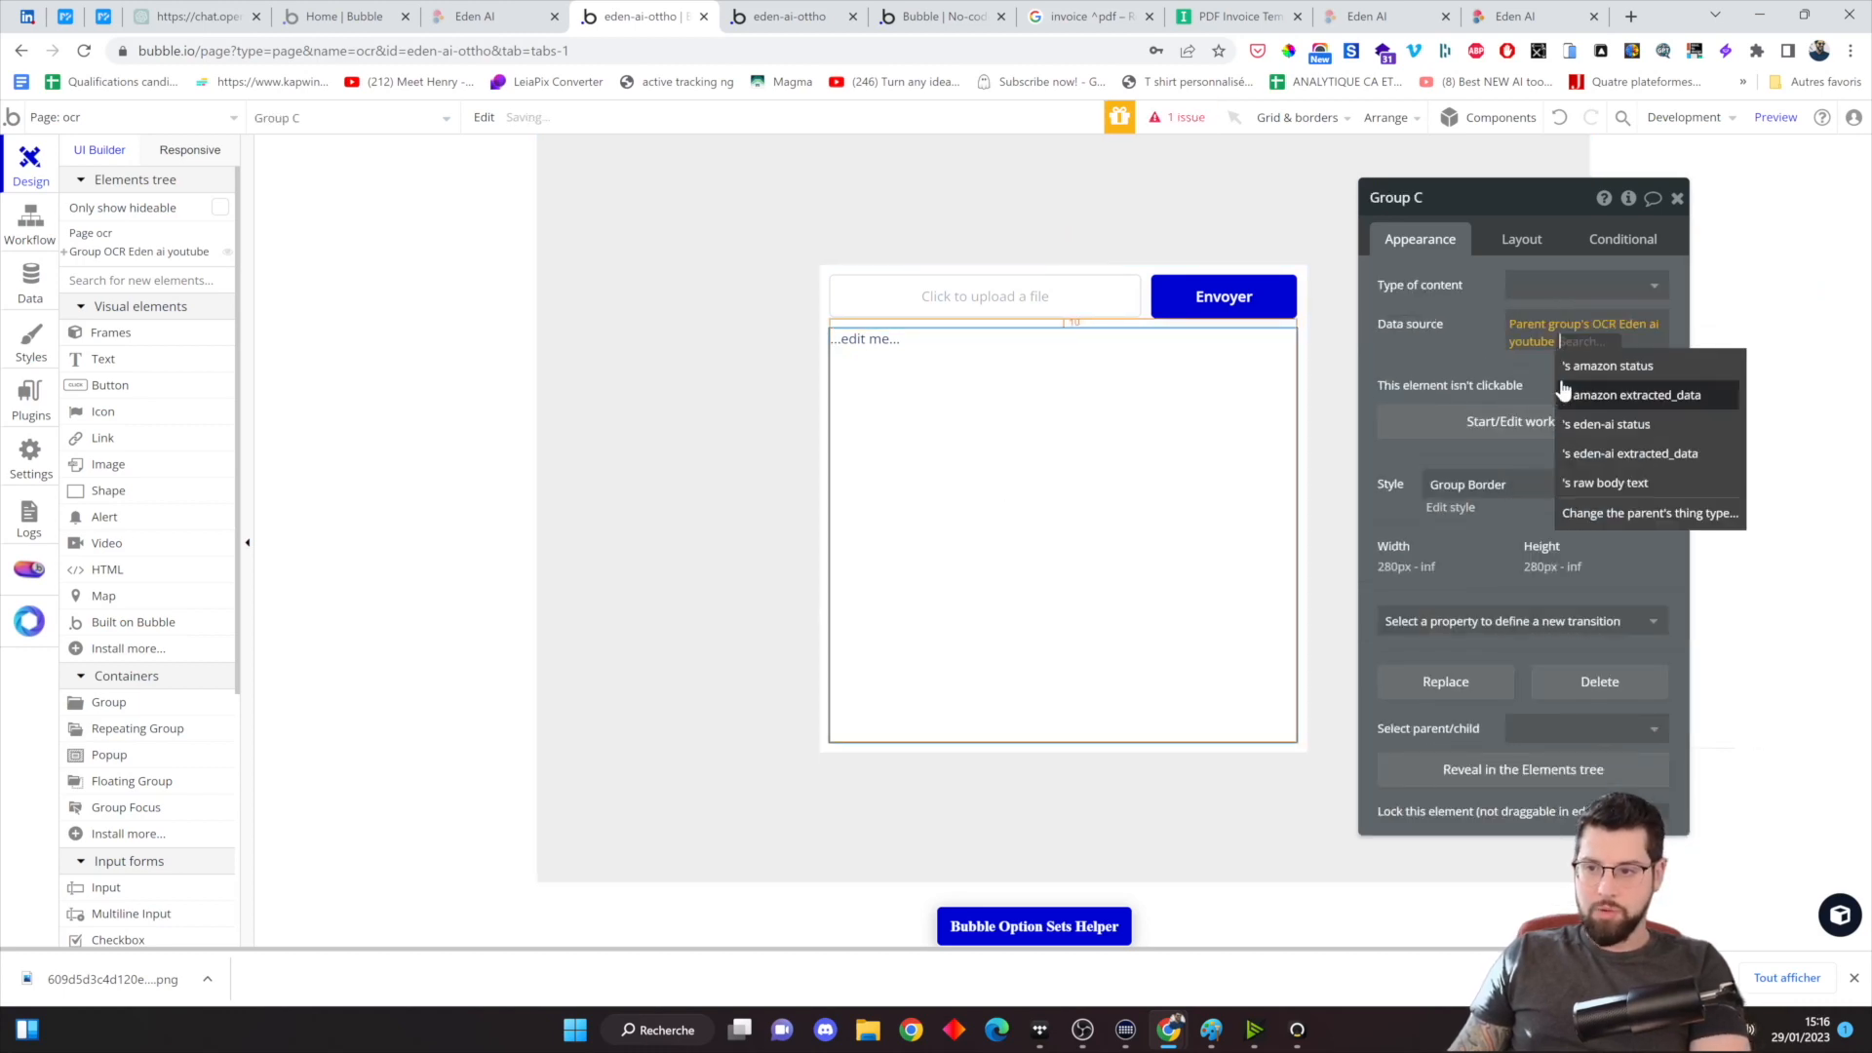
left_click(1630, 395)
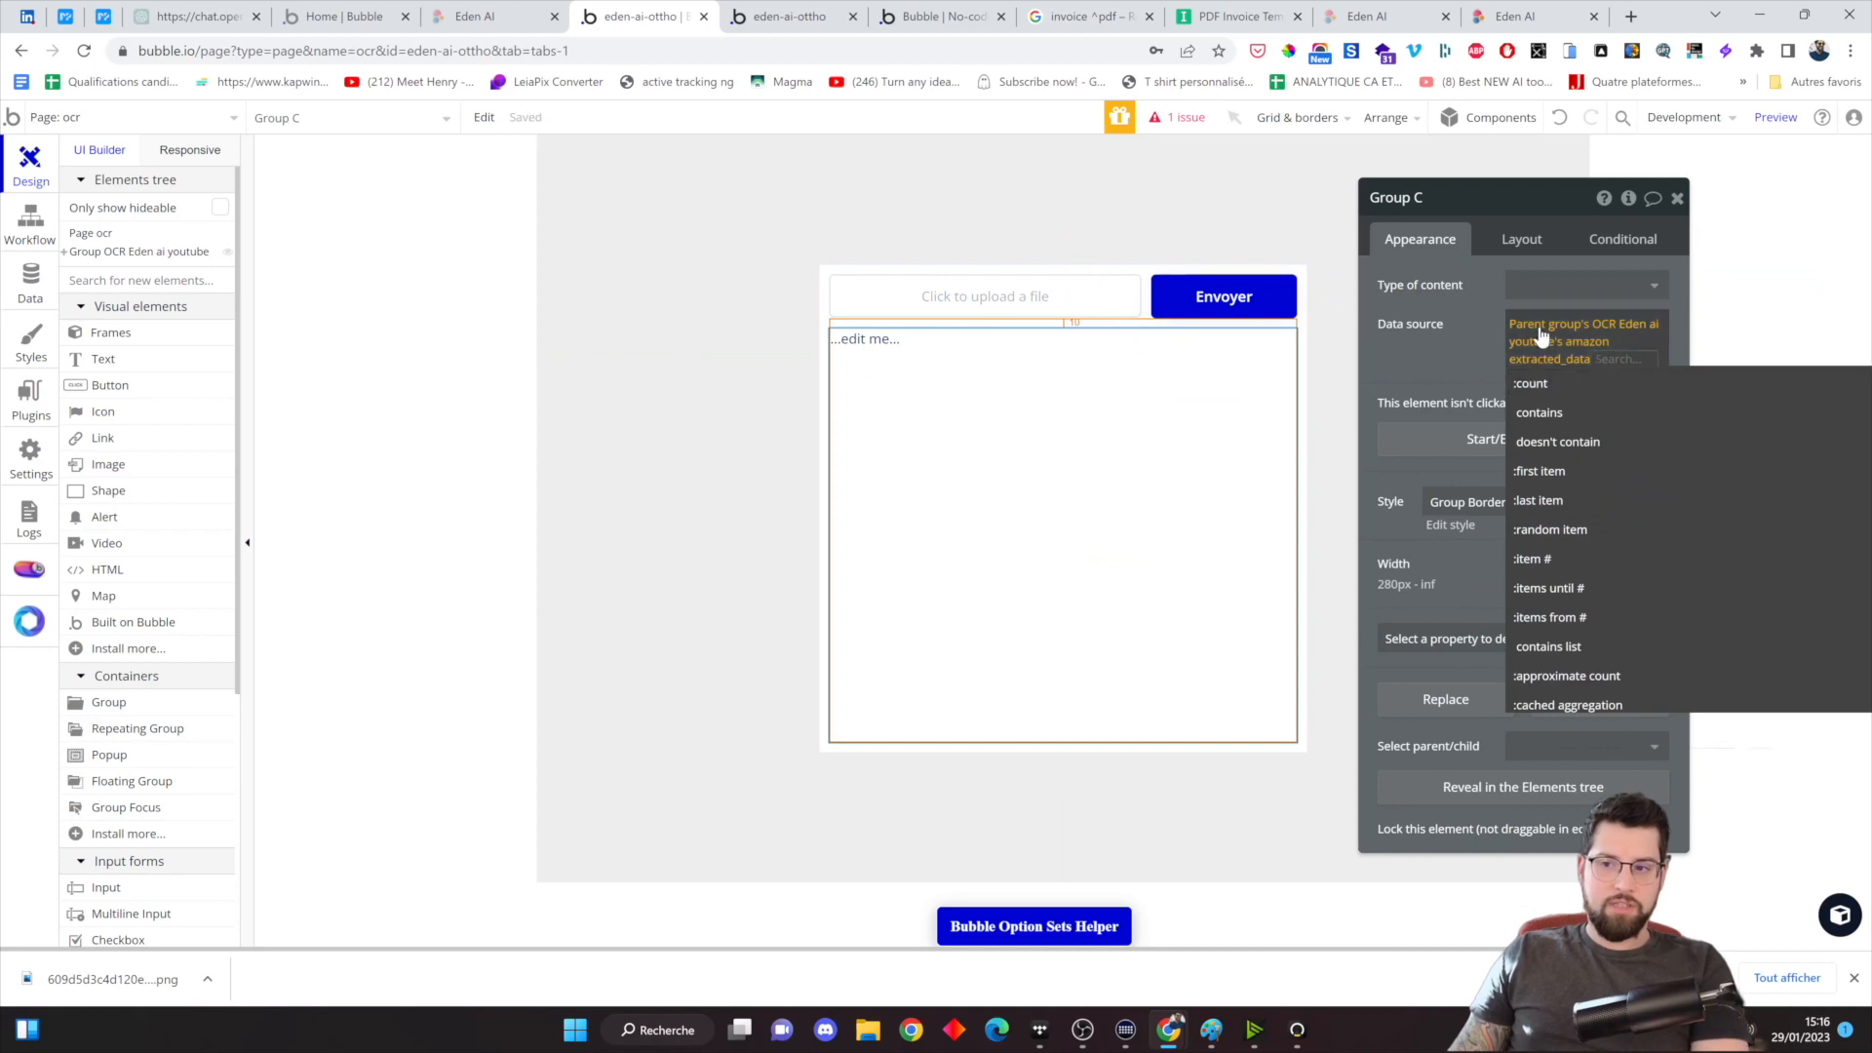
key("BackSpace")
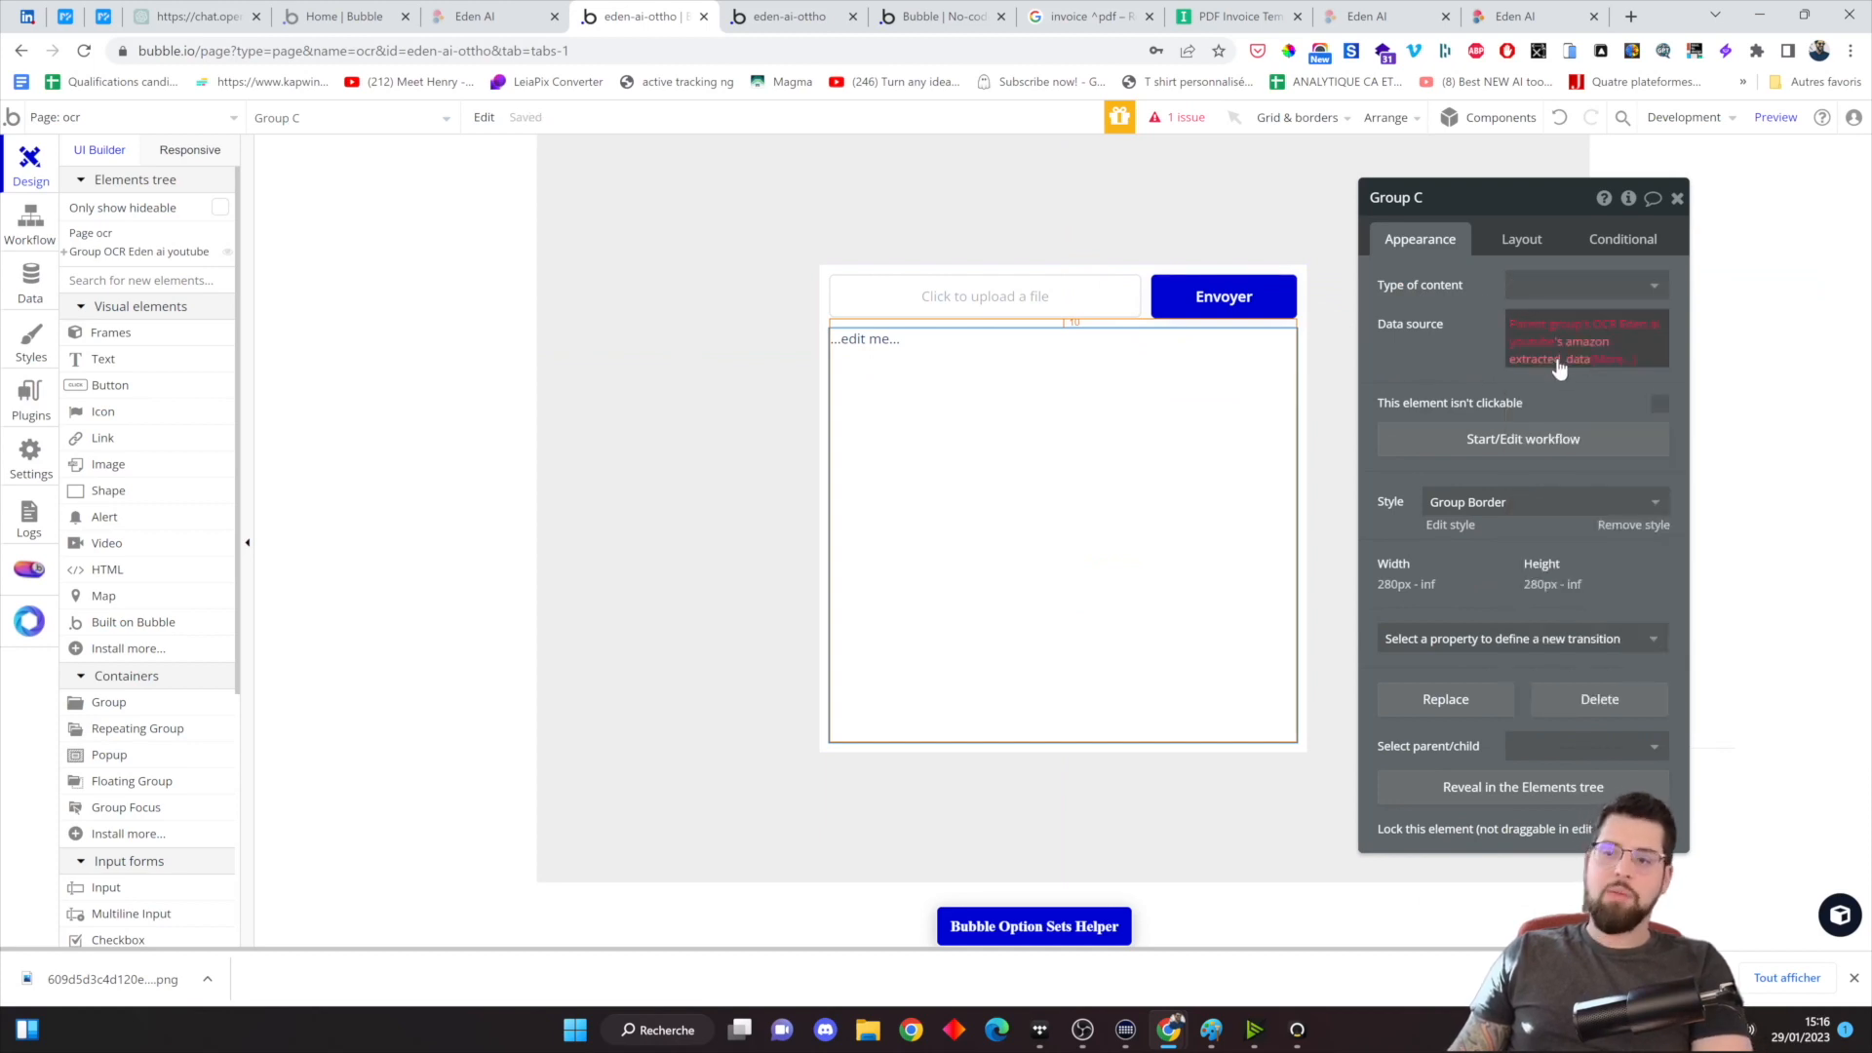
key("BackSpace")
left_click(1484, 358)
left_click(1592, 362)
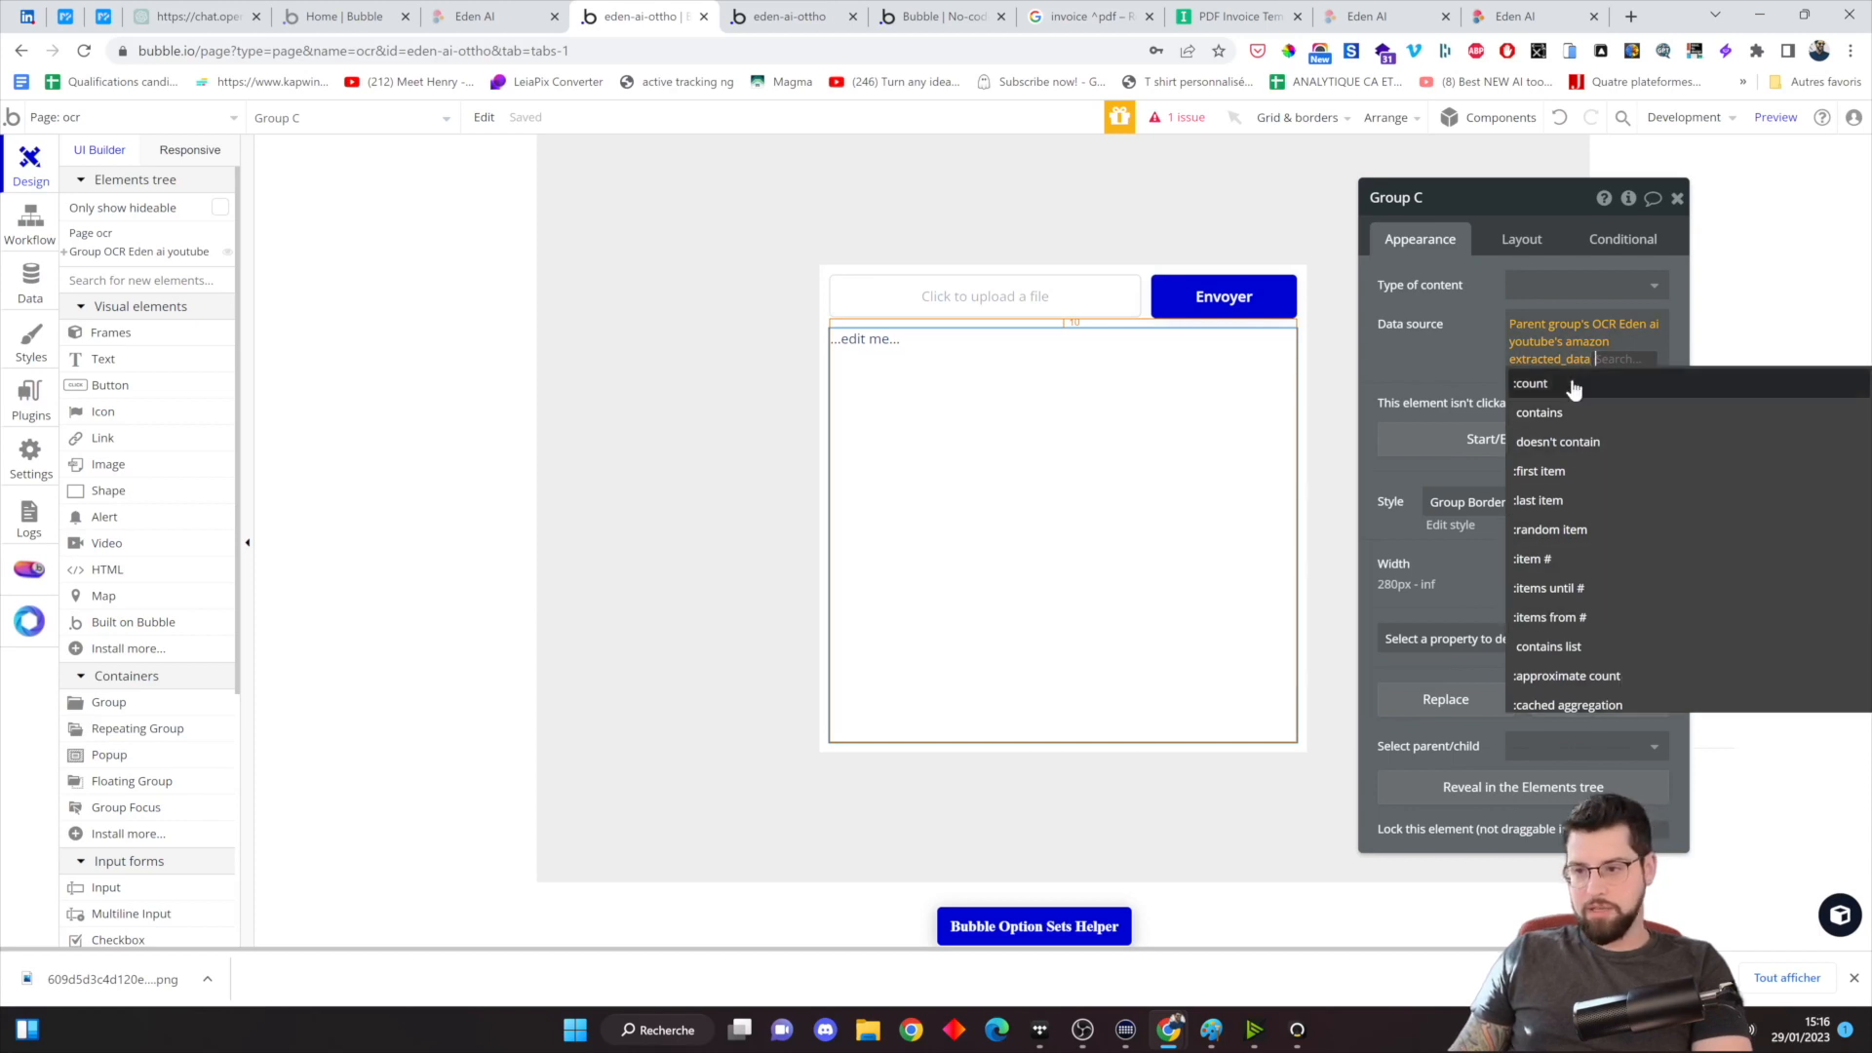
left_click(1392, 339)
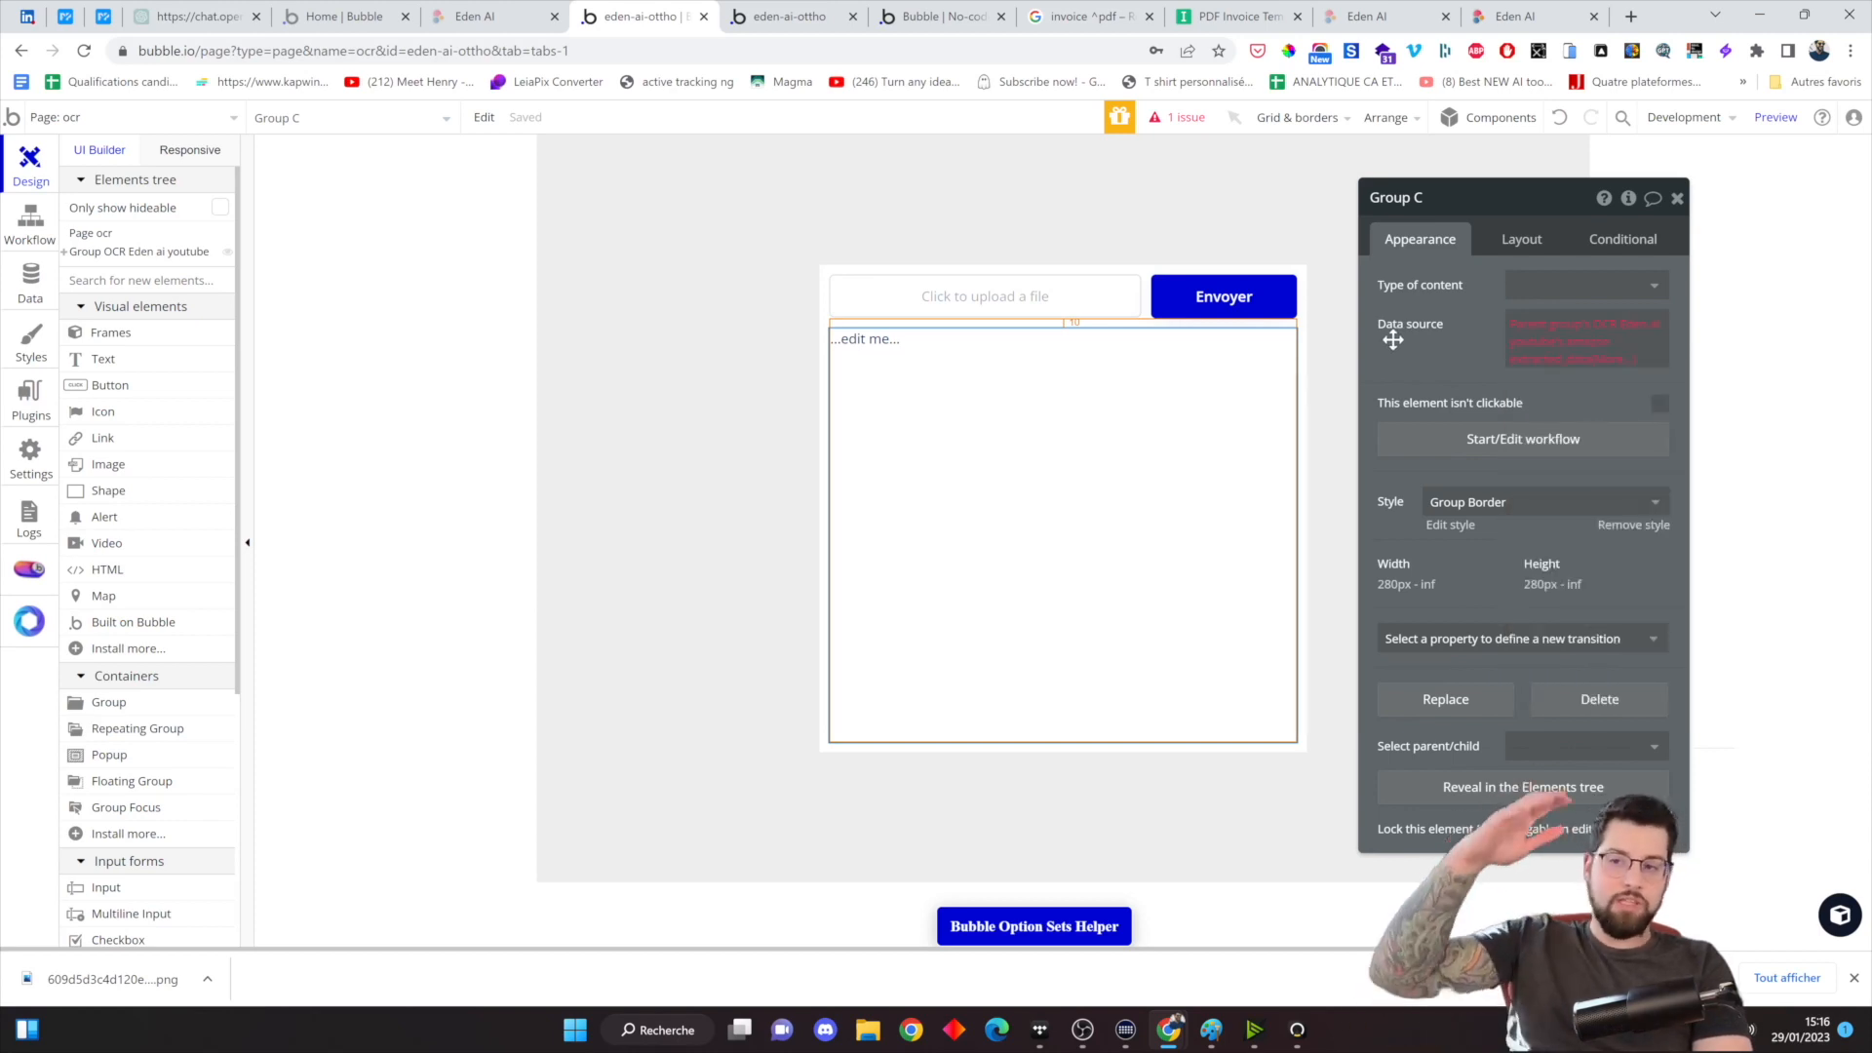
Extend Group C's data source expression with :first item of the amazon extracted_data
left_click(1625, 361)
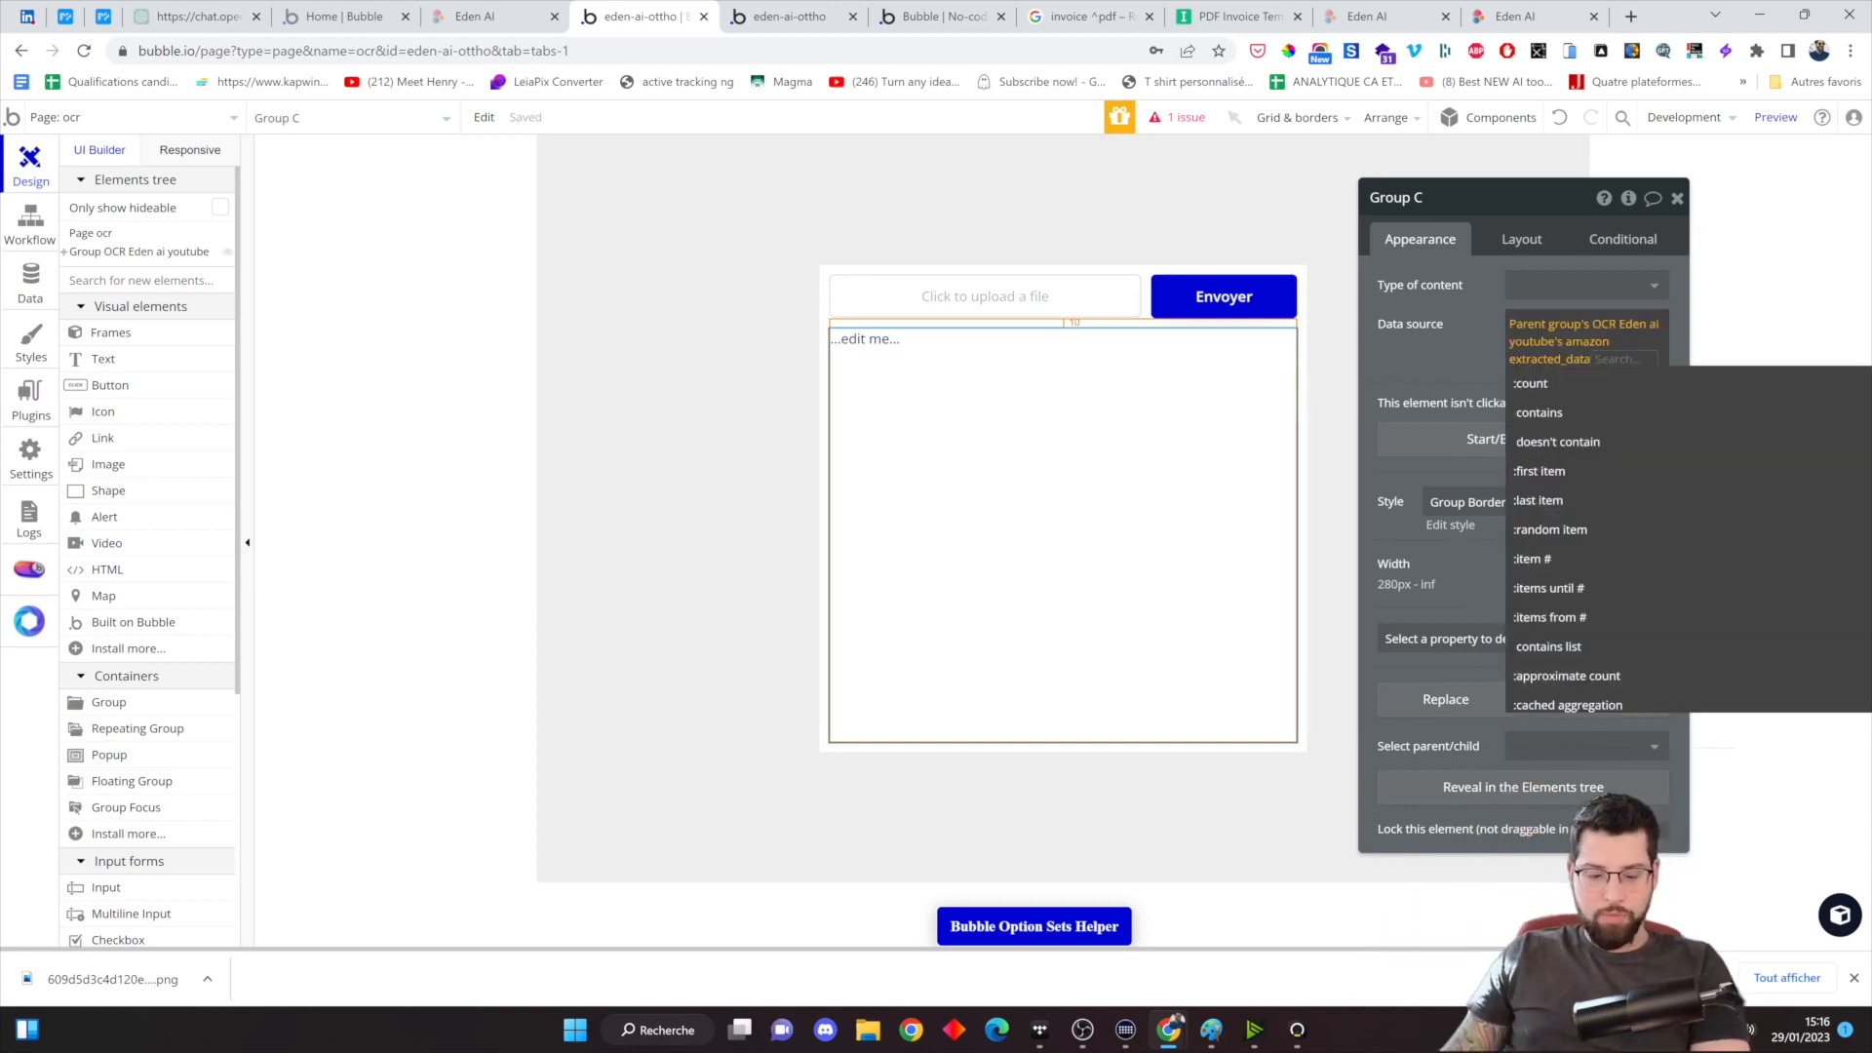
type("fi")
left_click(1576, 381)
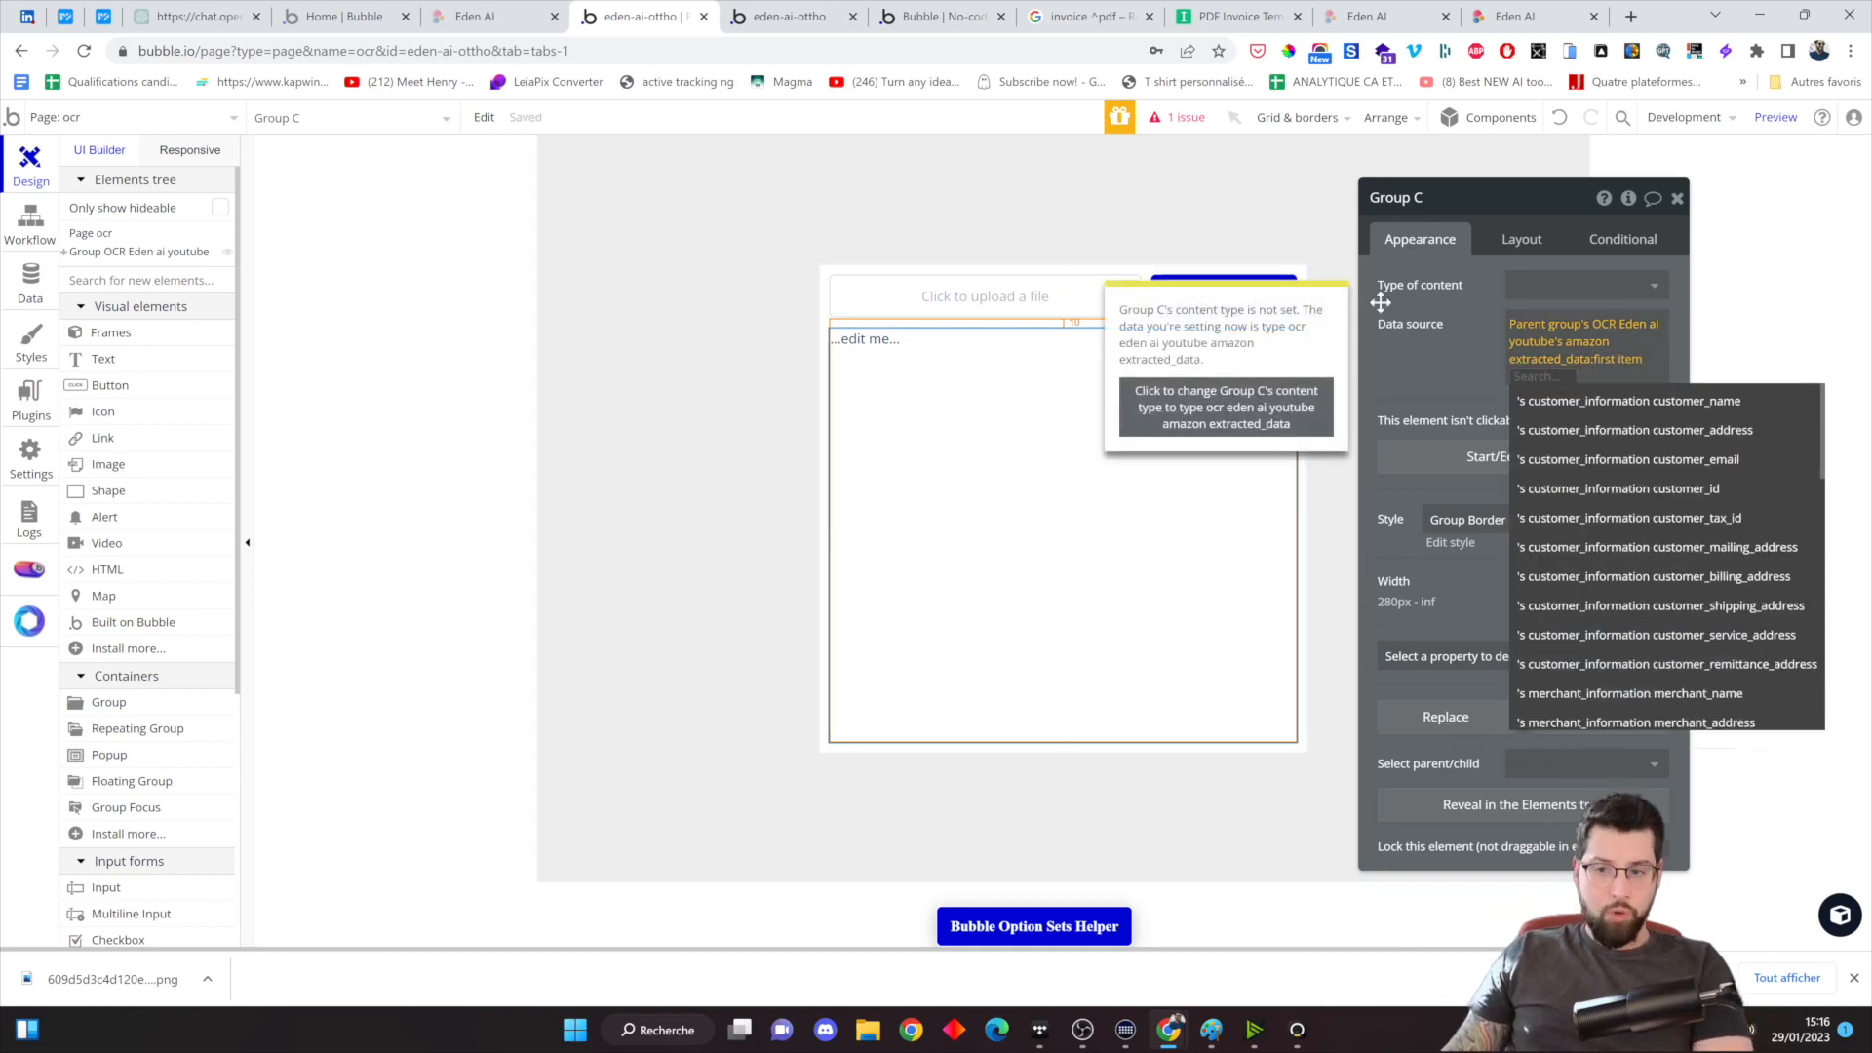
Set Group C's type of content to OCR Eden ai youtube amazon extracted_data
left_click(1252, 423)
left_click(1609, 284)
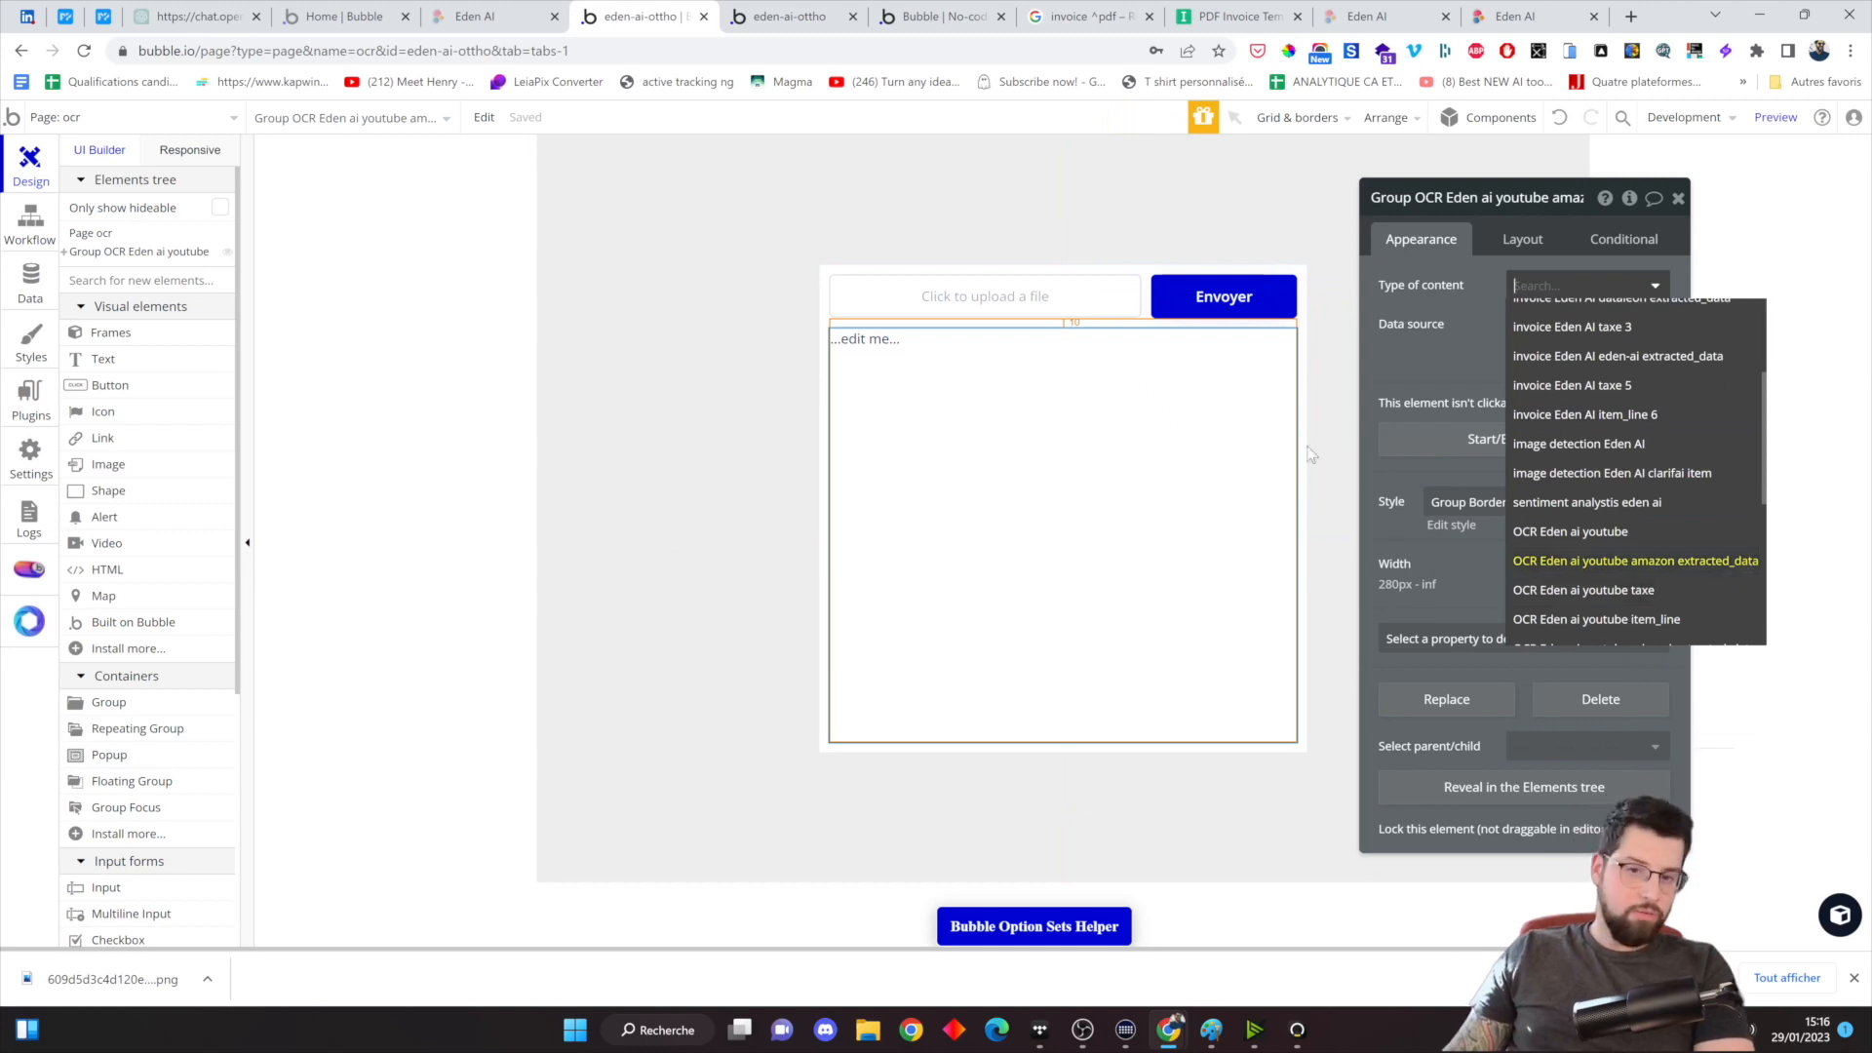
left_click(1437, 384)
Replace the text element's content with the parent group's amazon extracted_data's customer_information customer_name, and check the result in the page preview
left_click(919, 343)
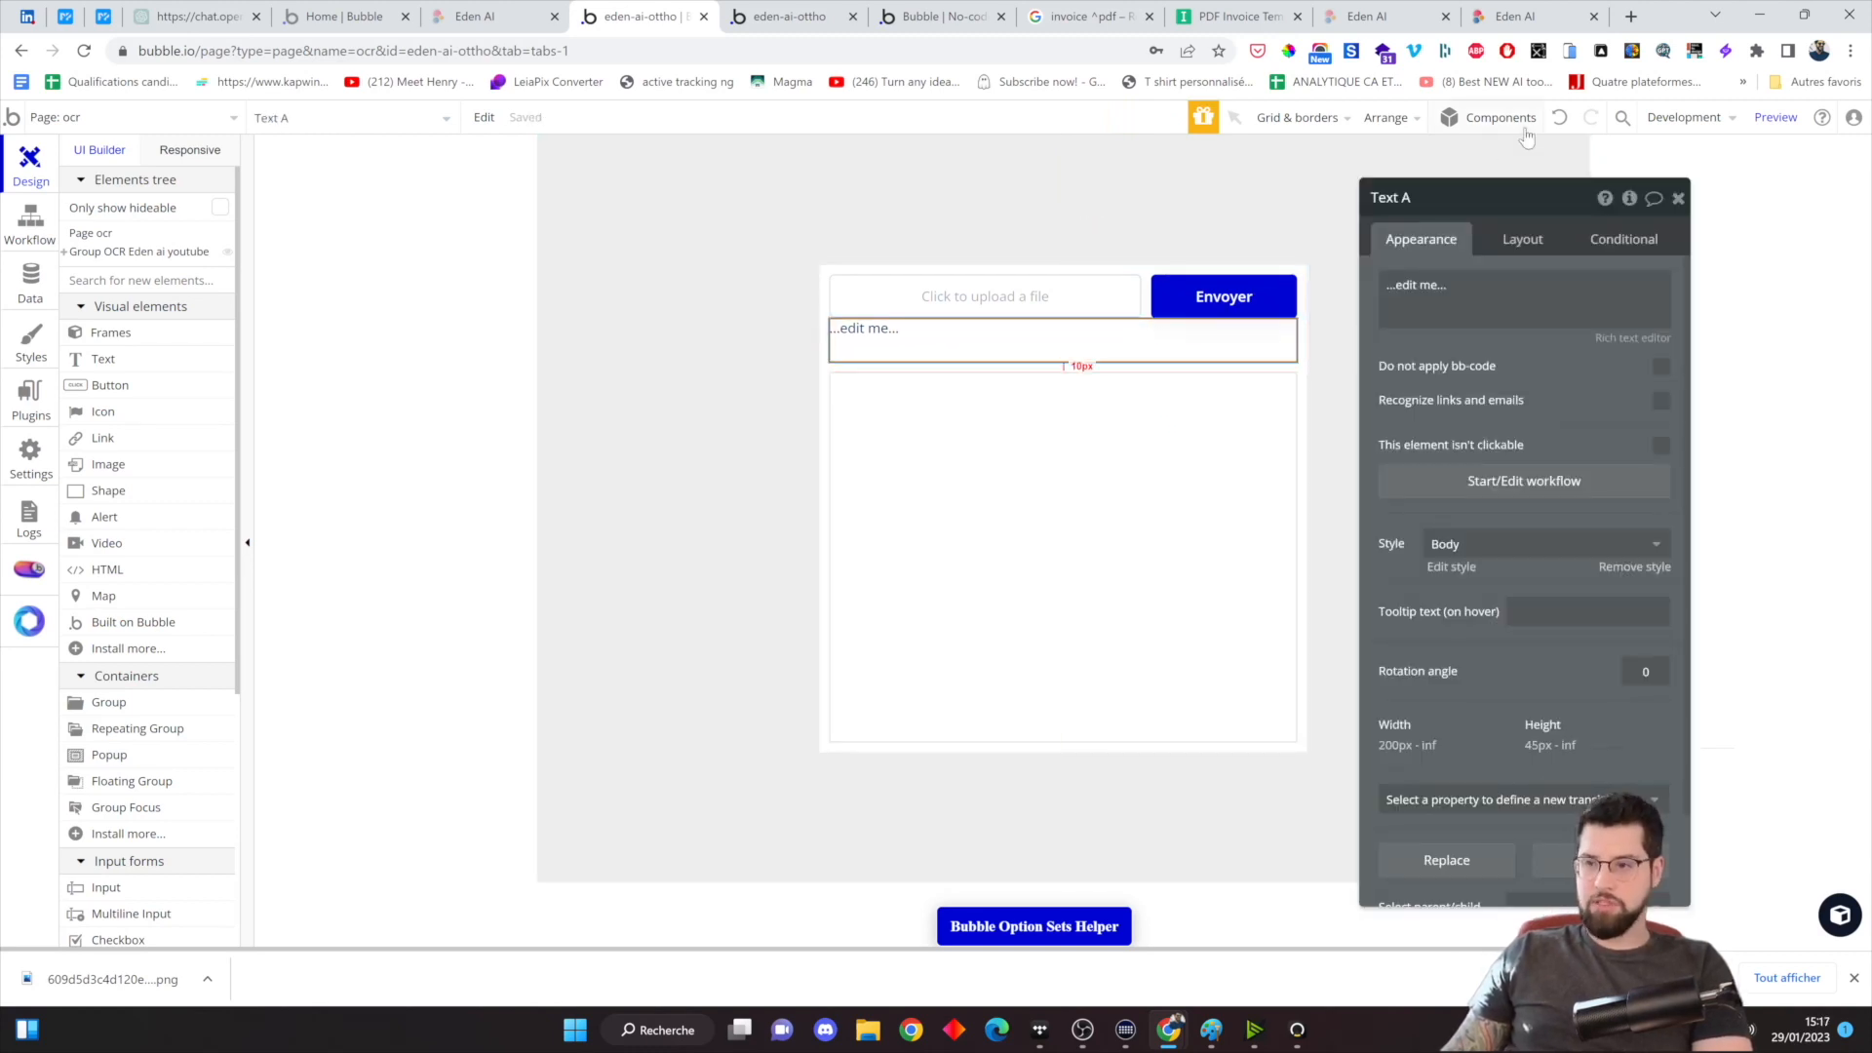
left_click(1561, 118)
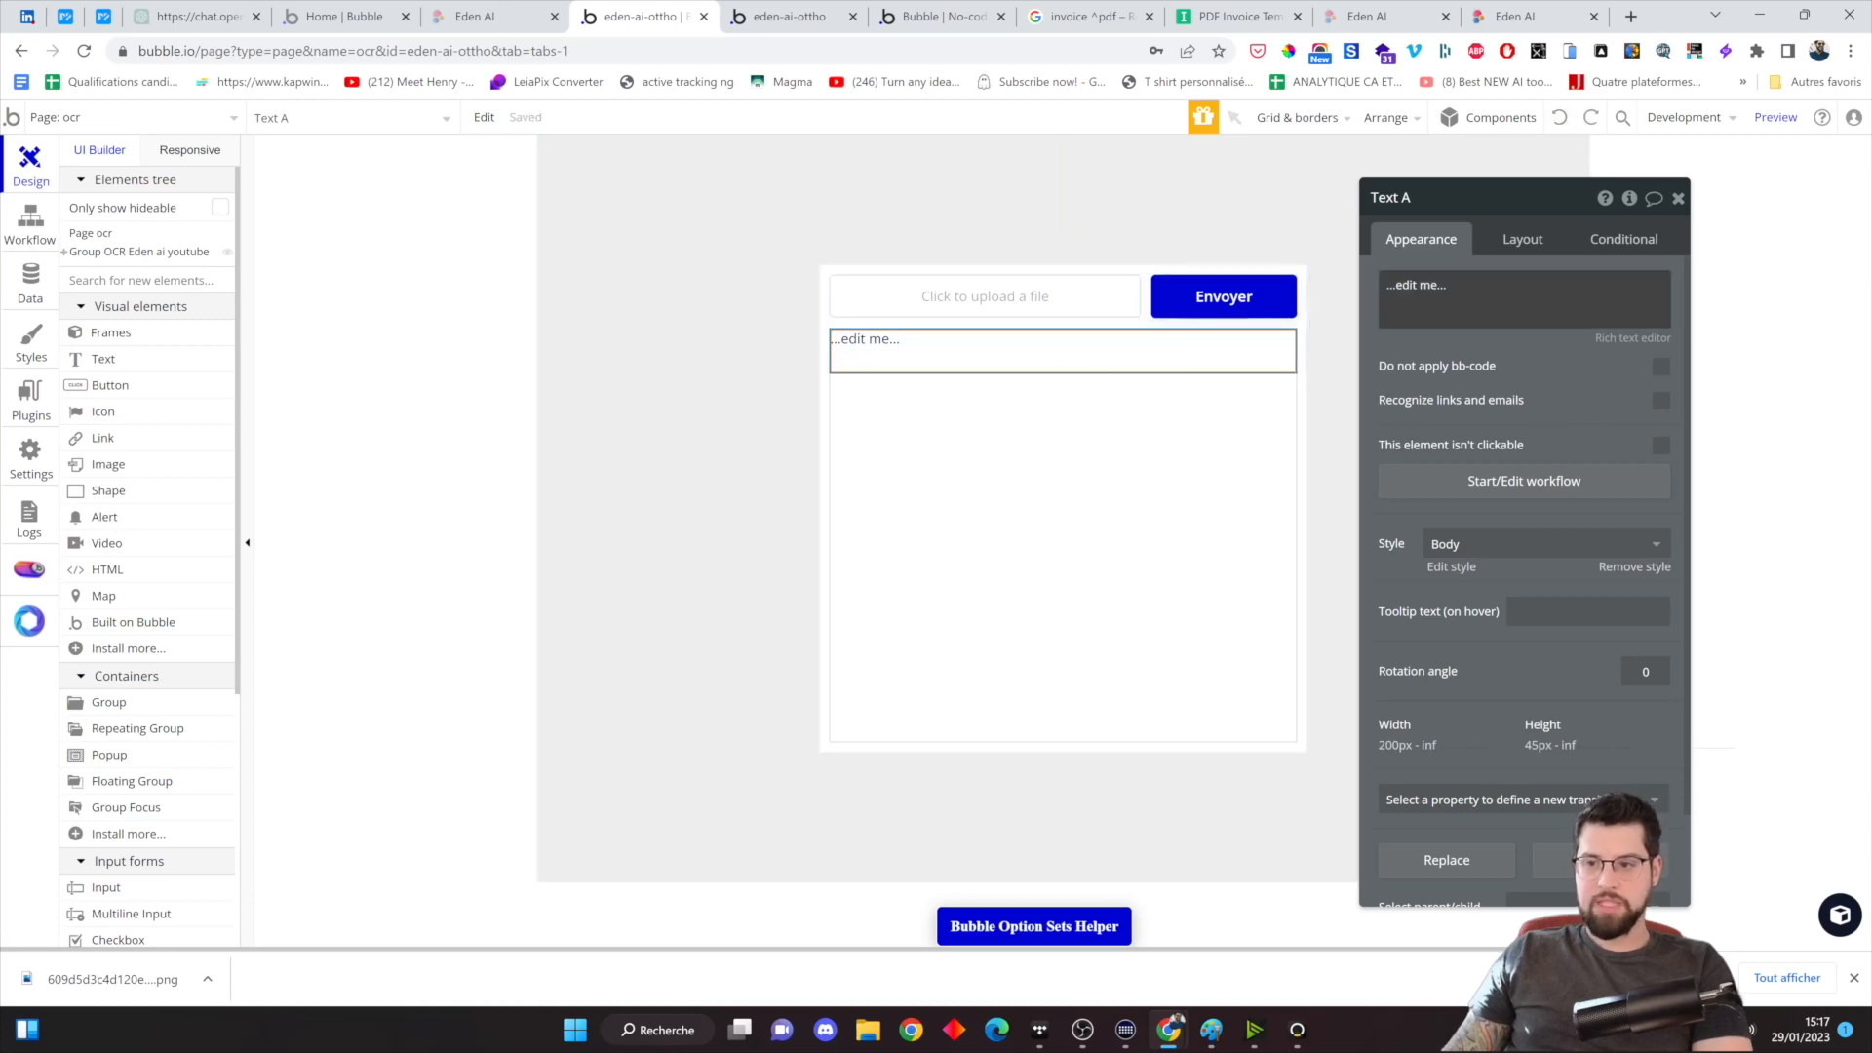
left_click(1745, 284)
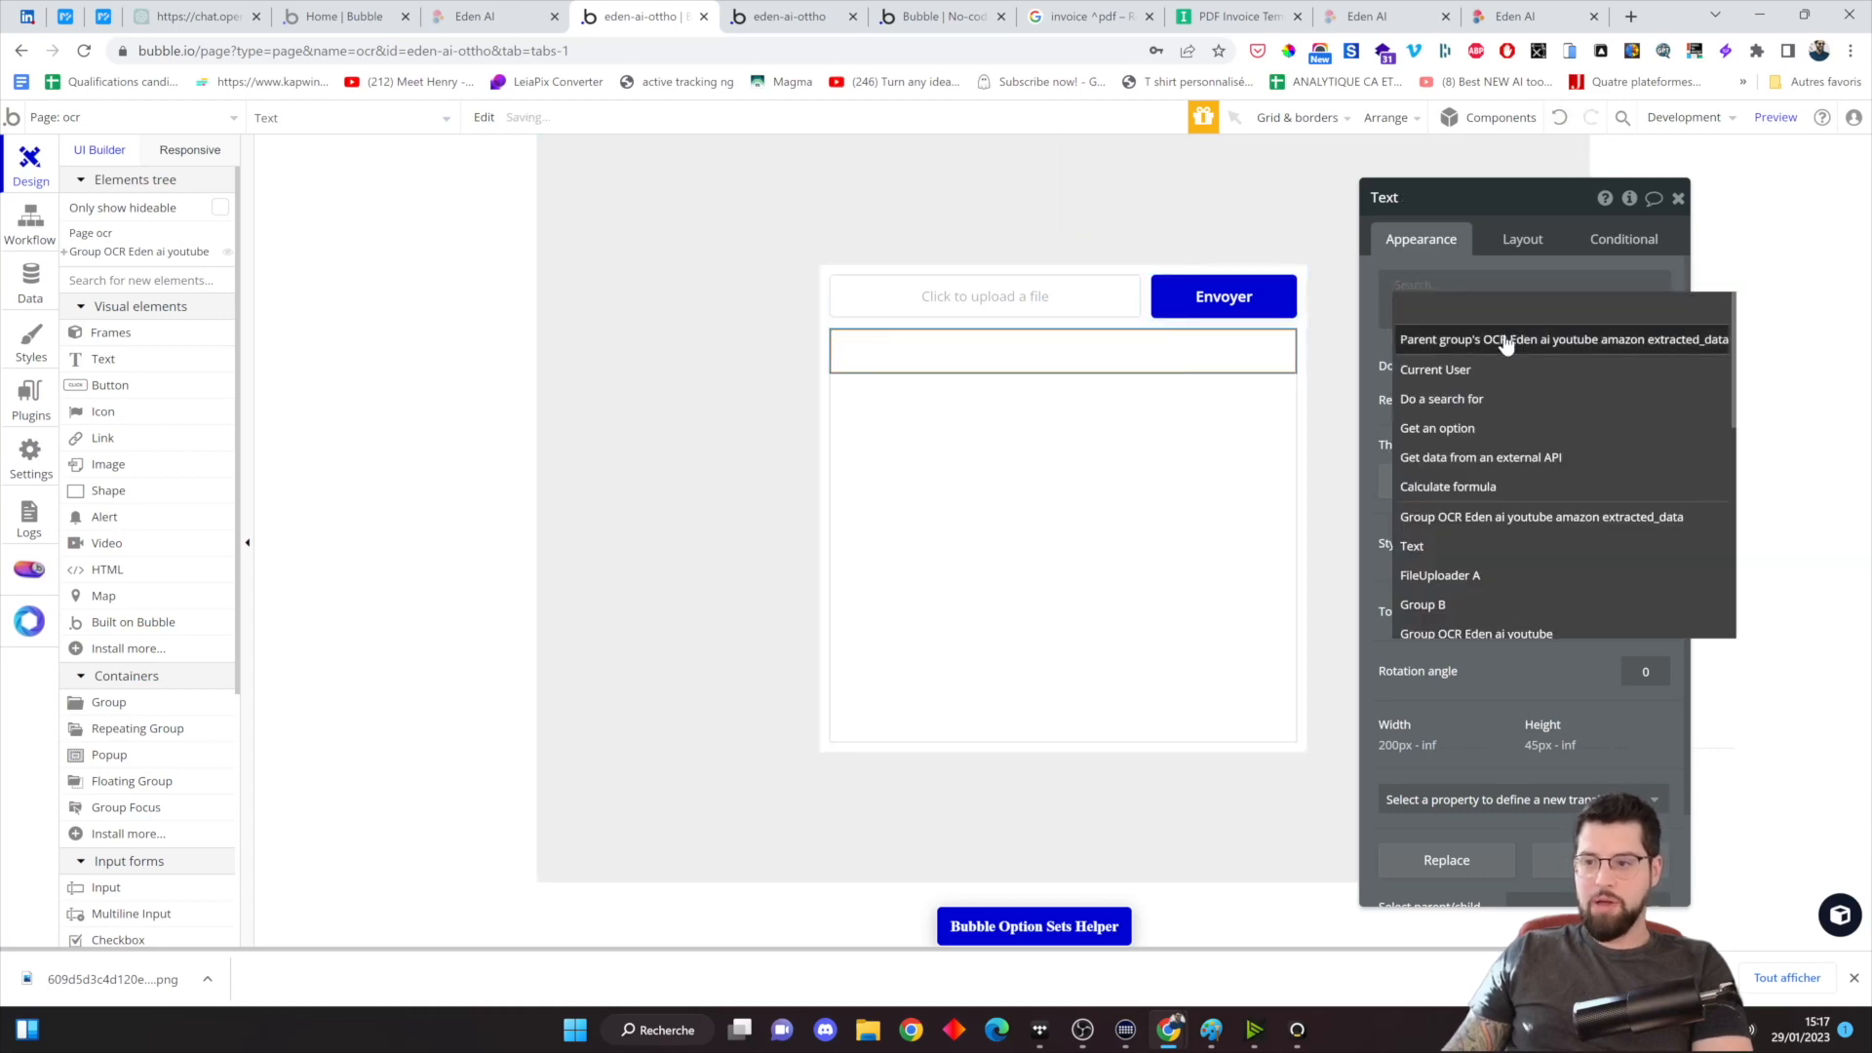
left_click(1609, 331)
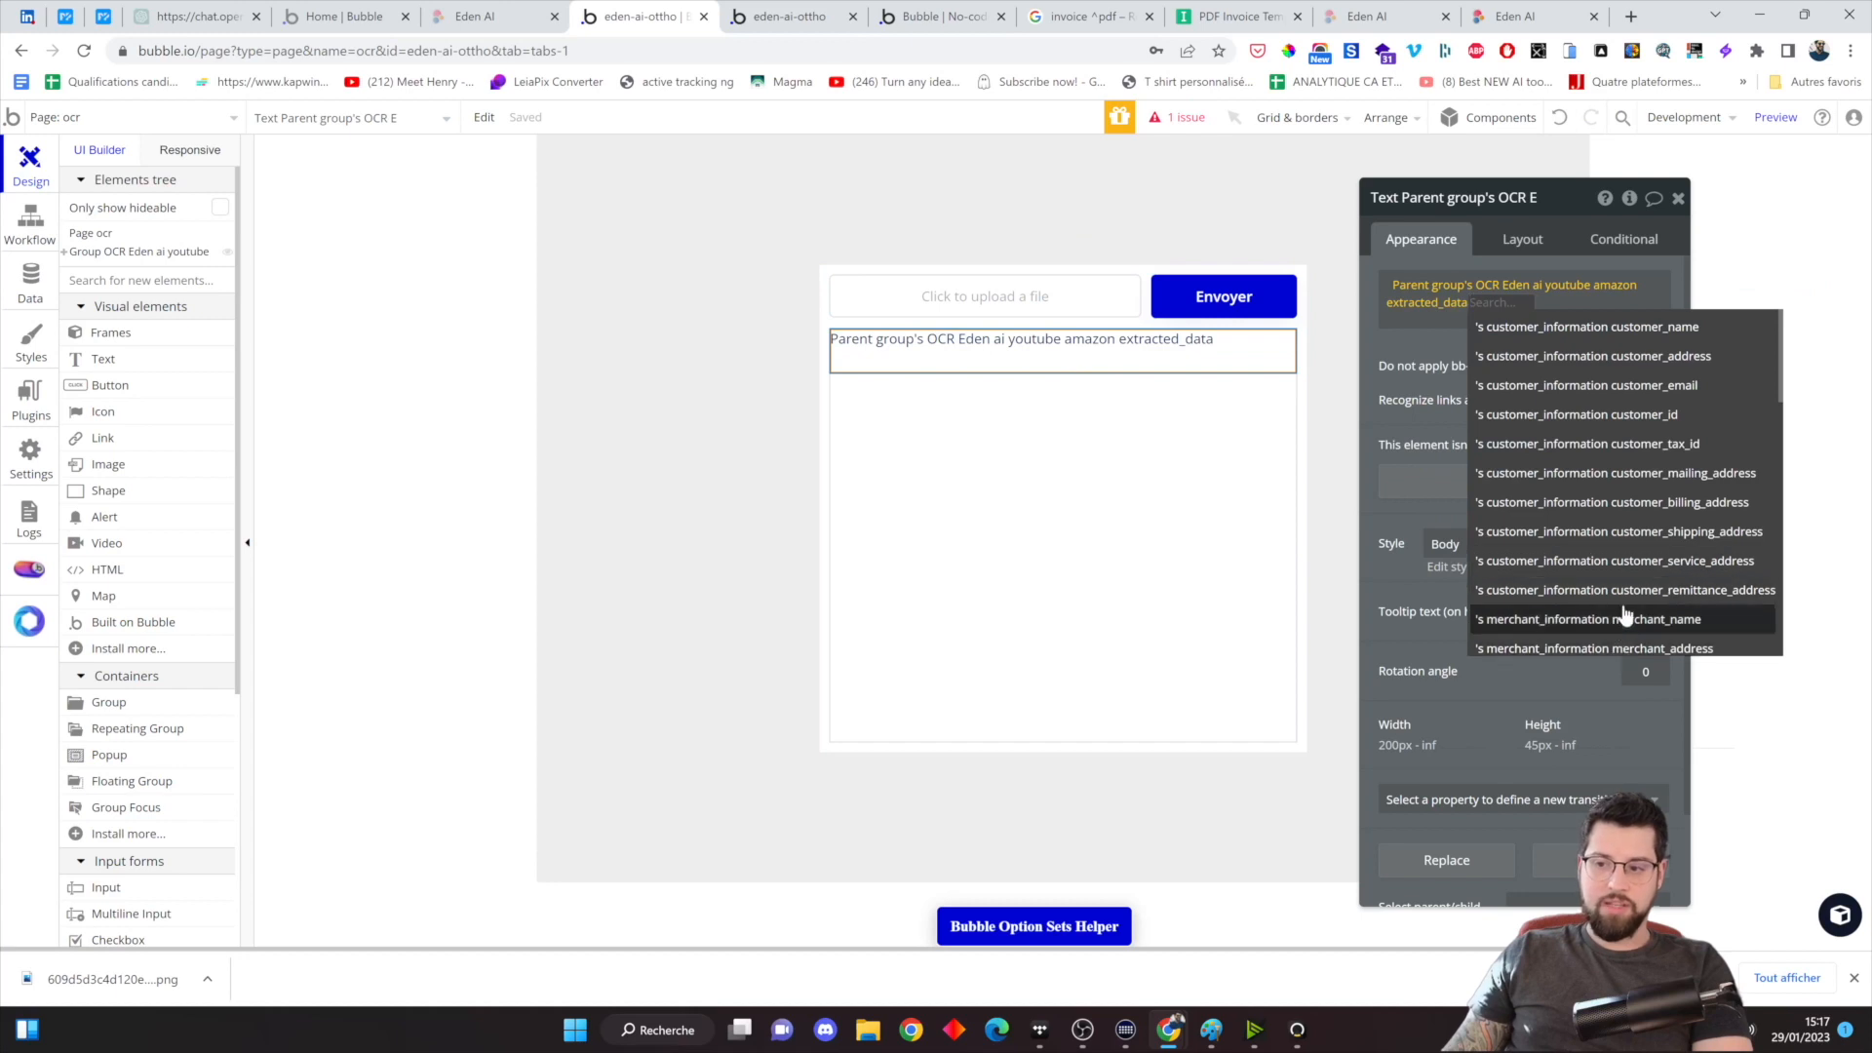
left_click(1665, 327)
left_click(1489, 370)
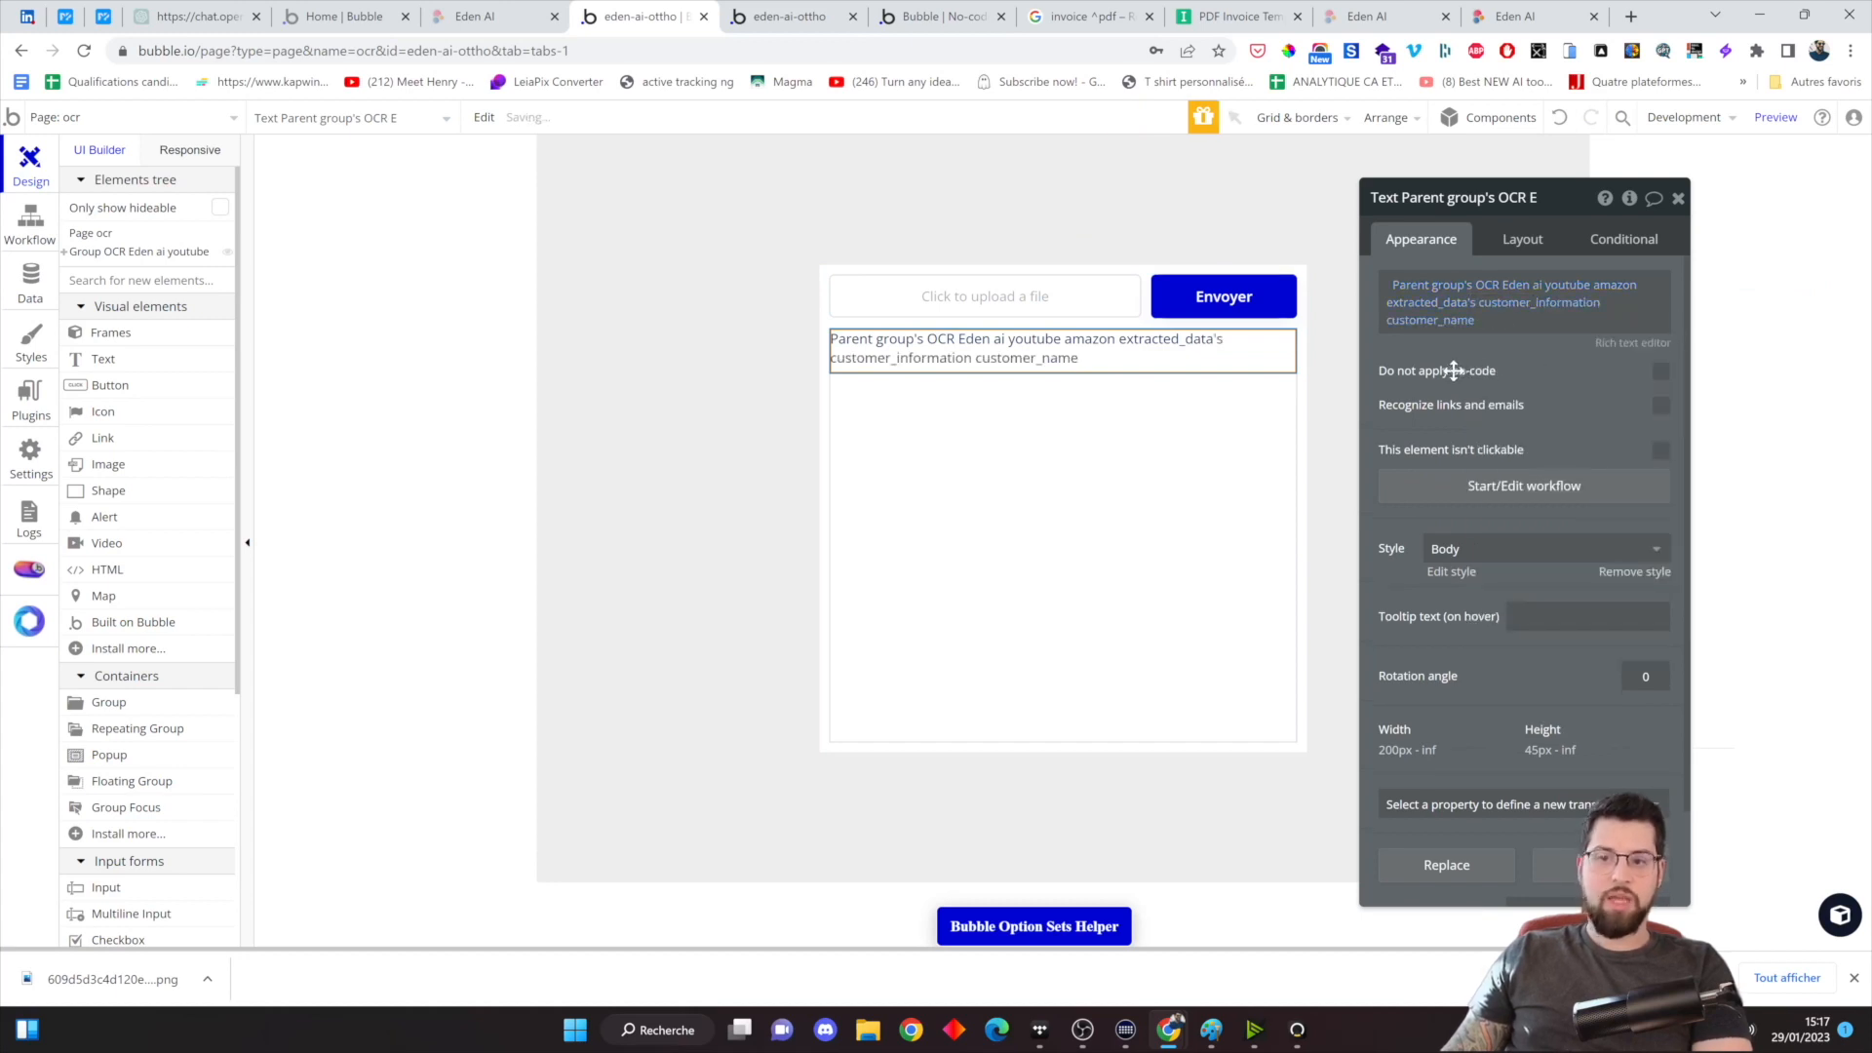
left_click(785, 19)
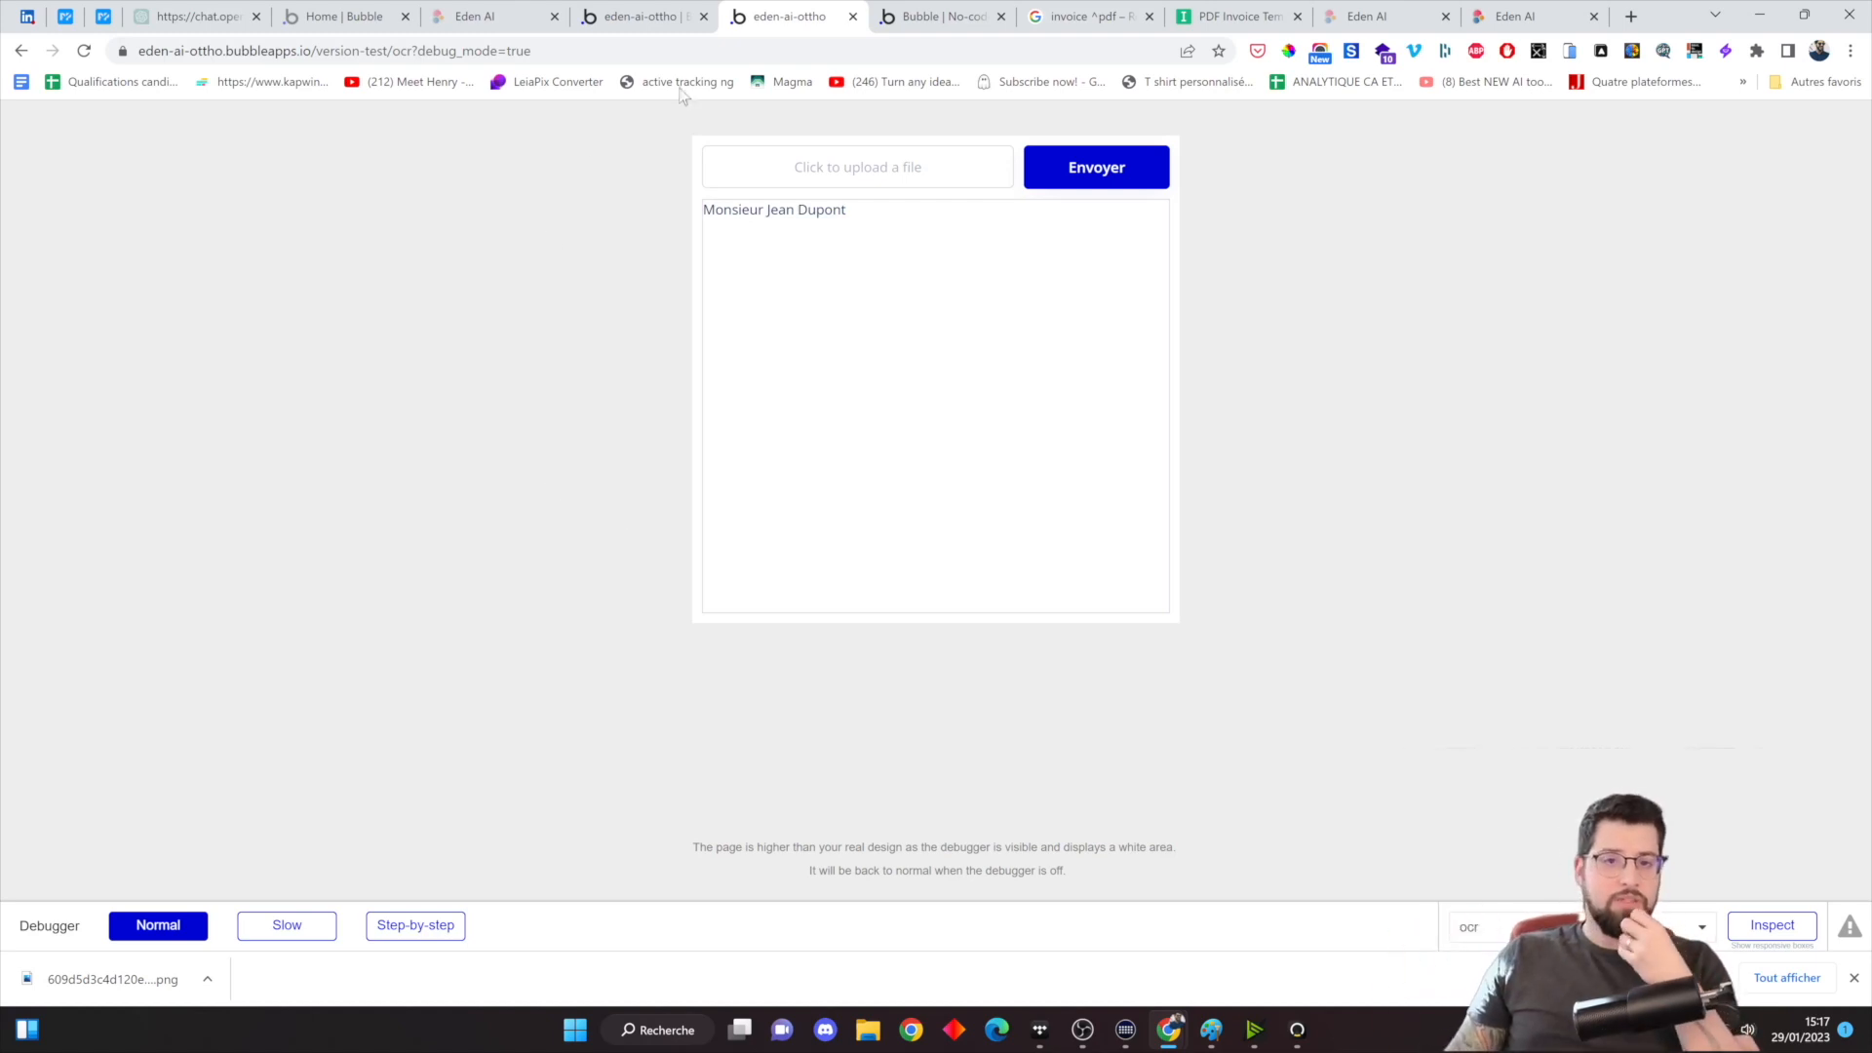
left_click(671, 15)
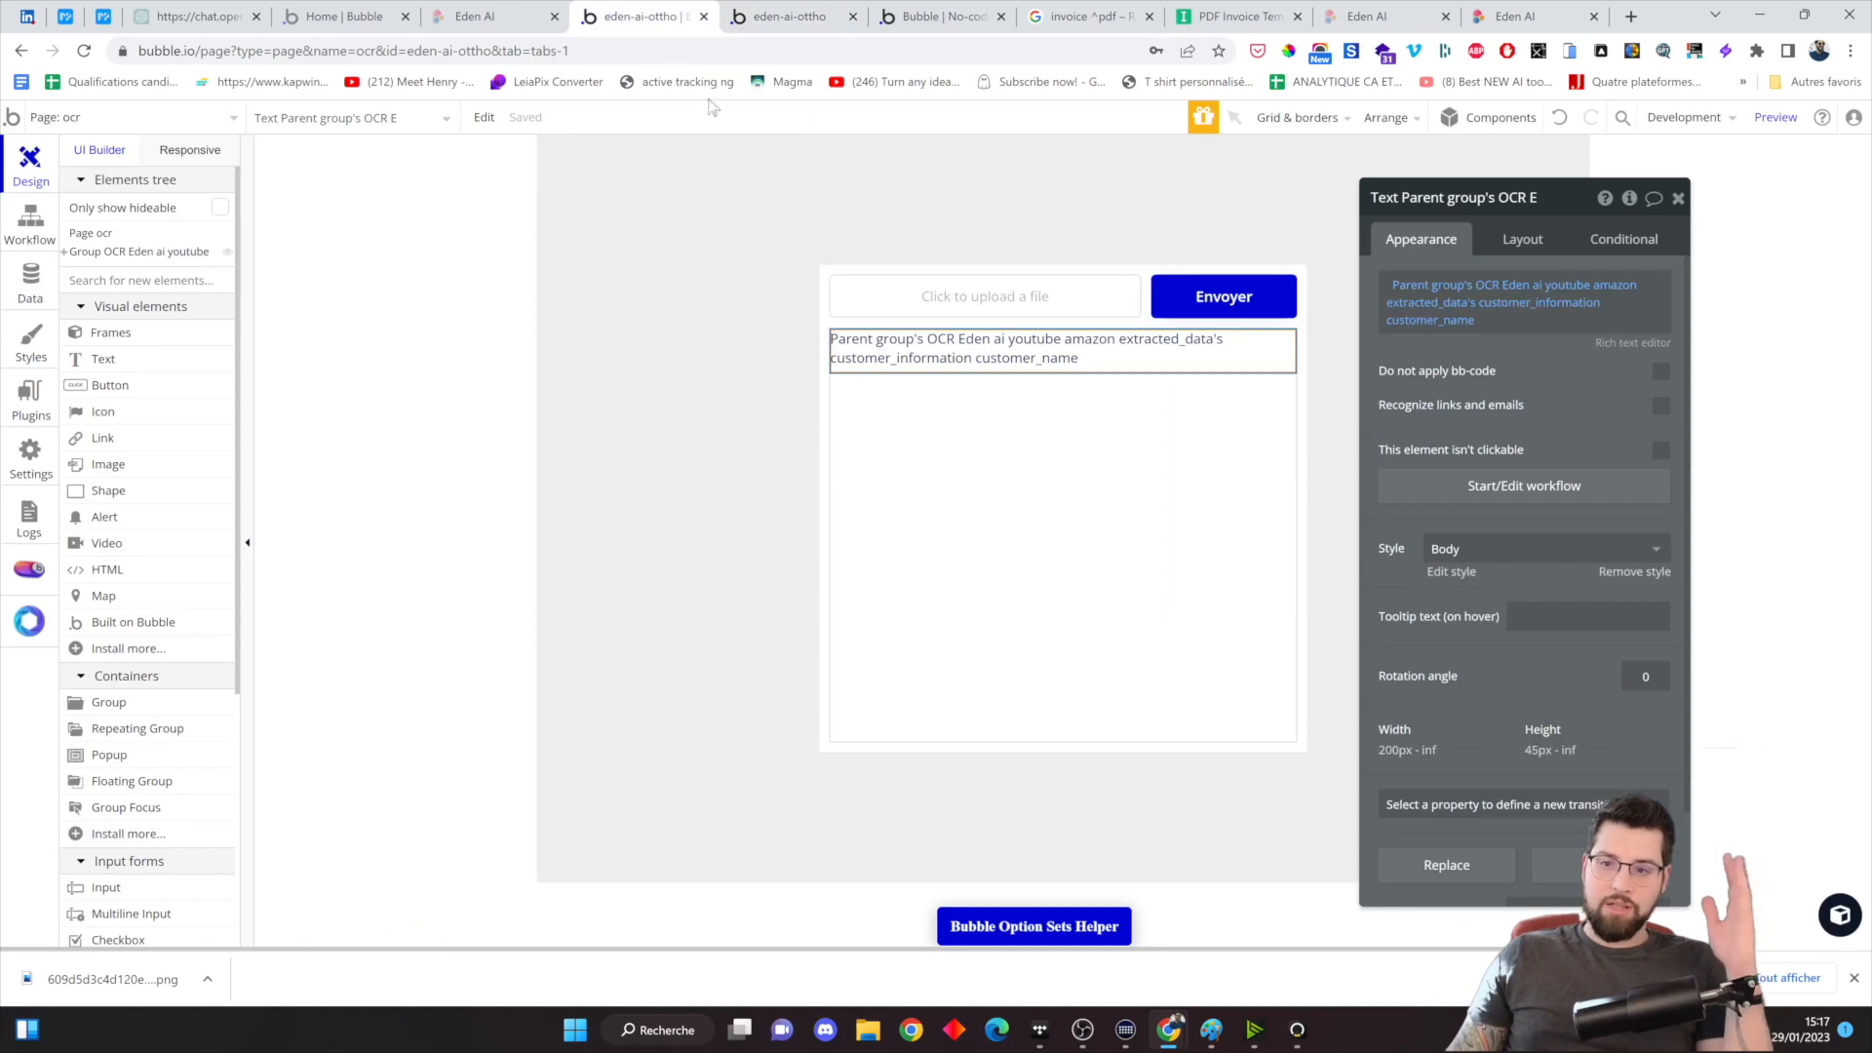
Create a custom state named file, of type file, on Group OCR MAIN
left_click(1297, 446)
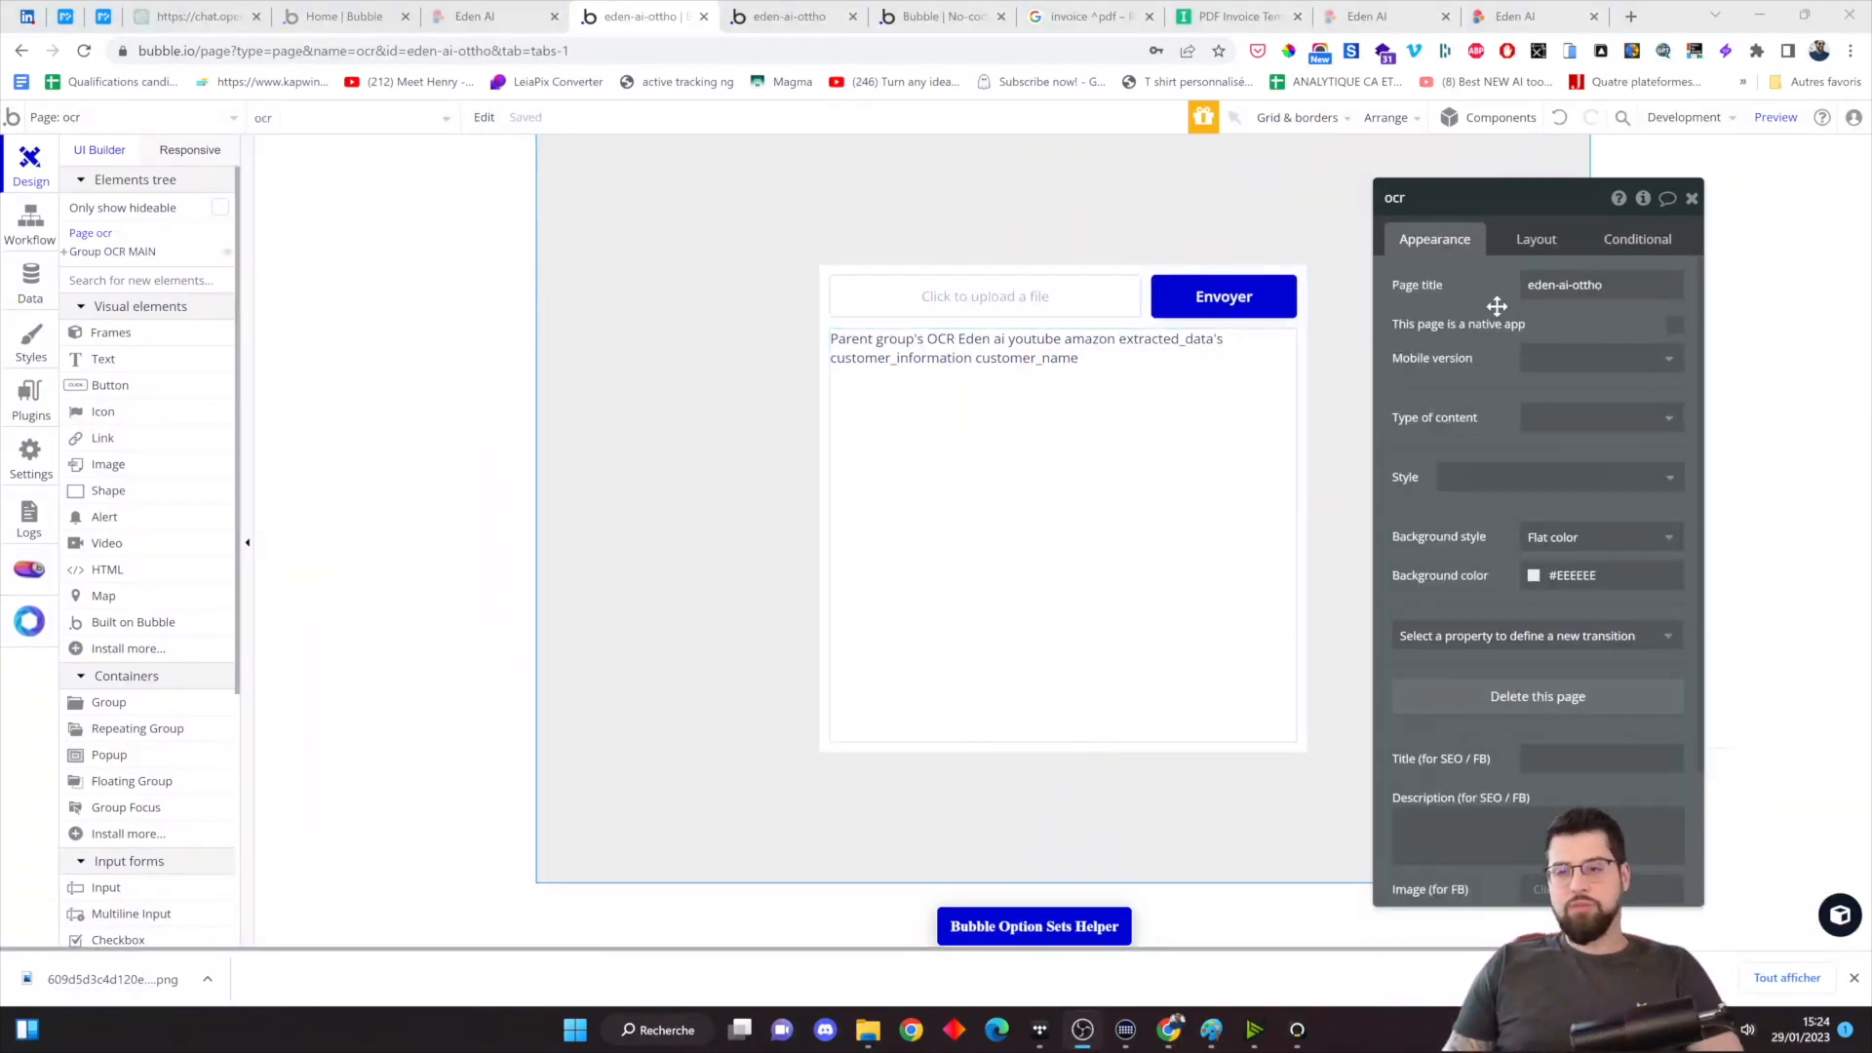
left_click(1279, 308)
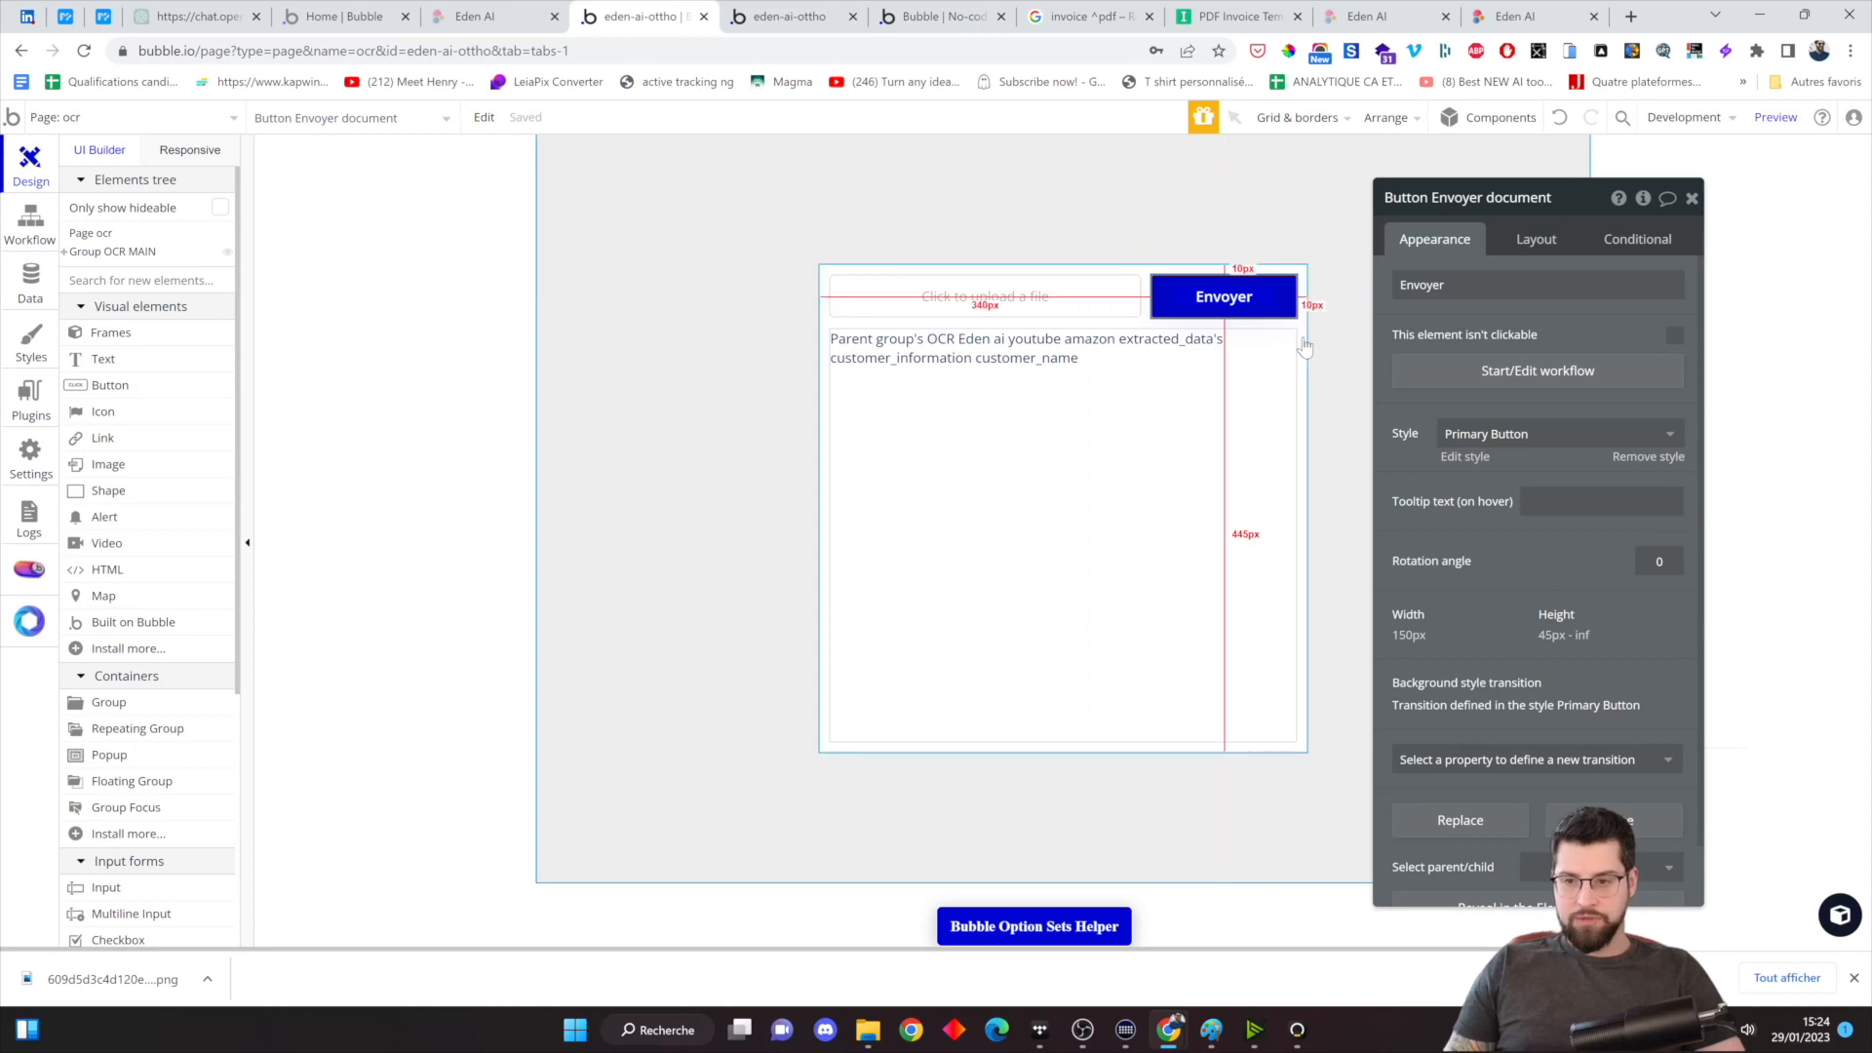
left_click(1303, 322)
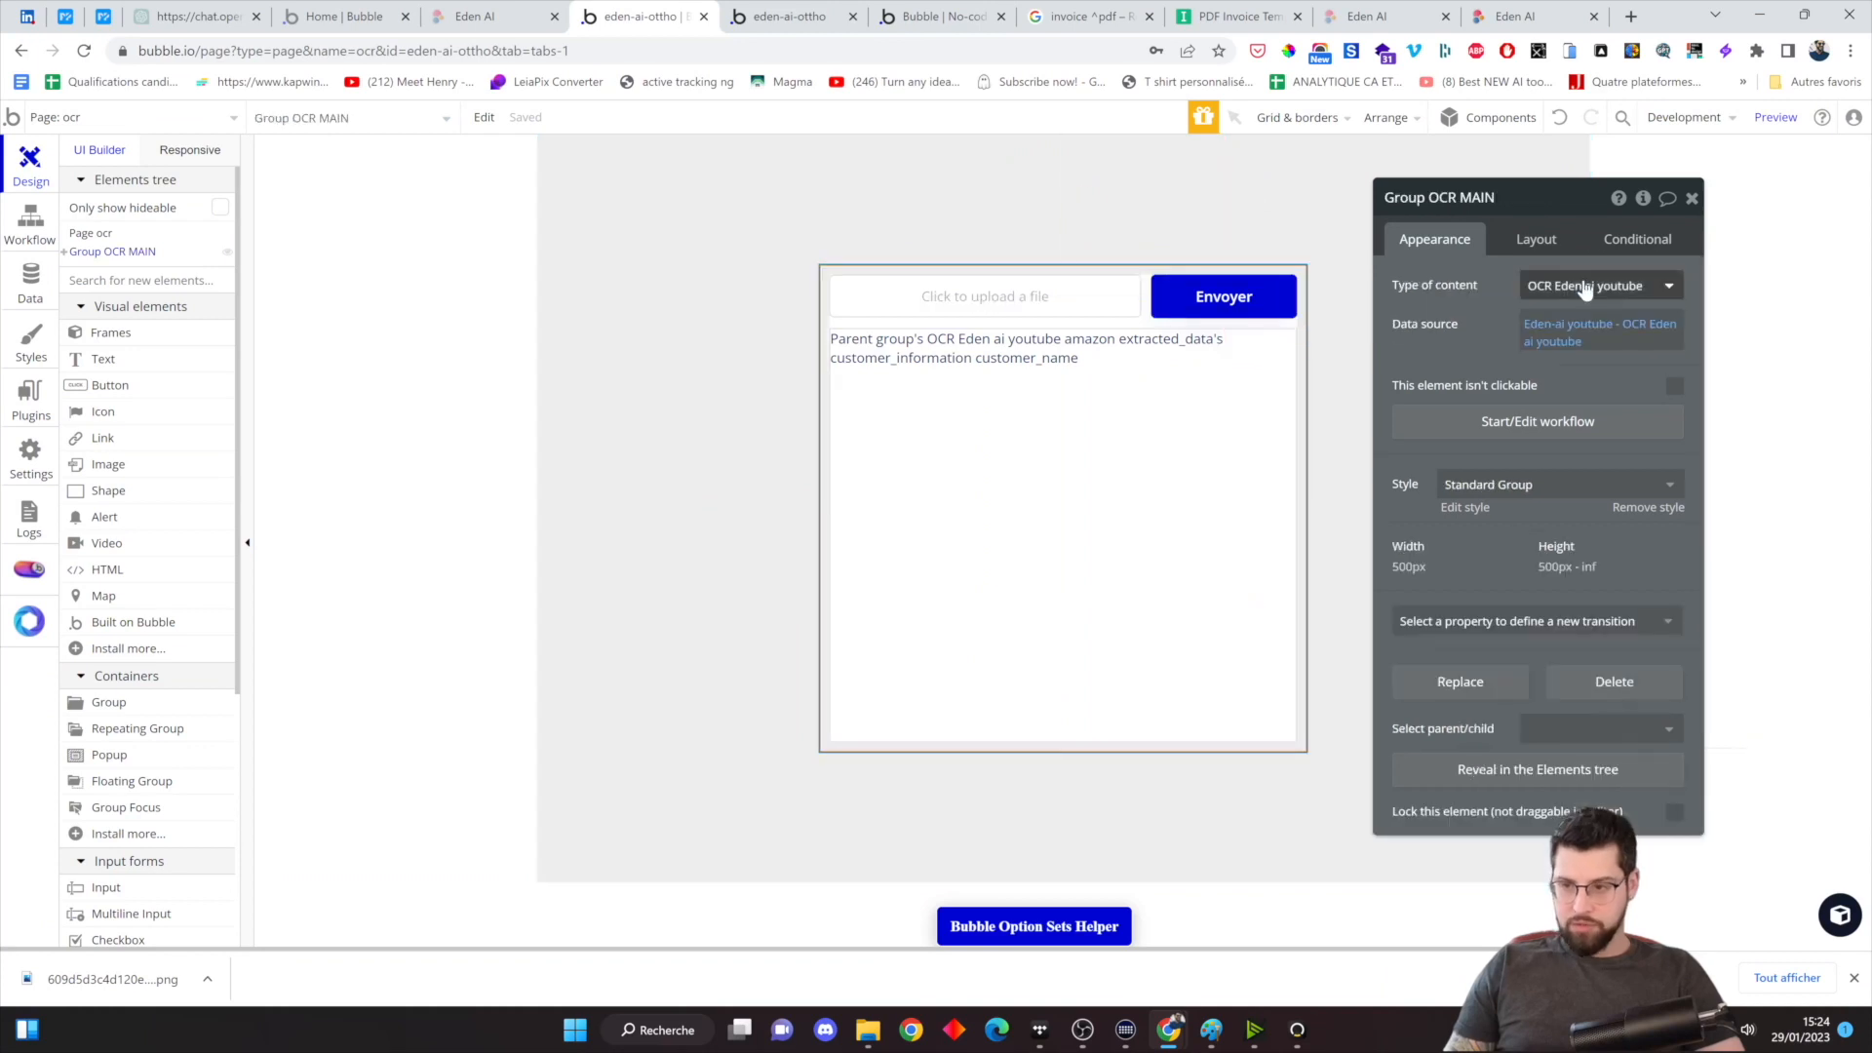
left_click(1643, 200)
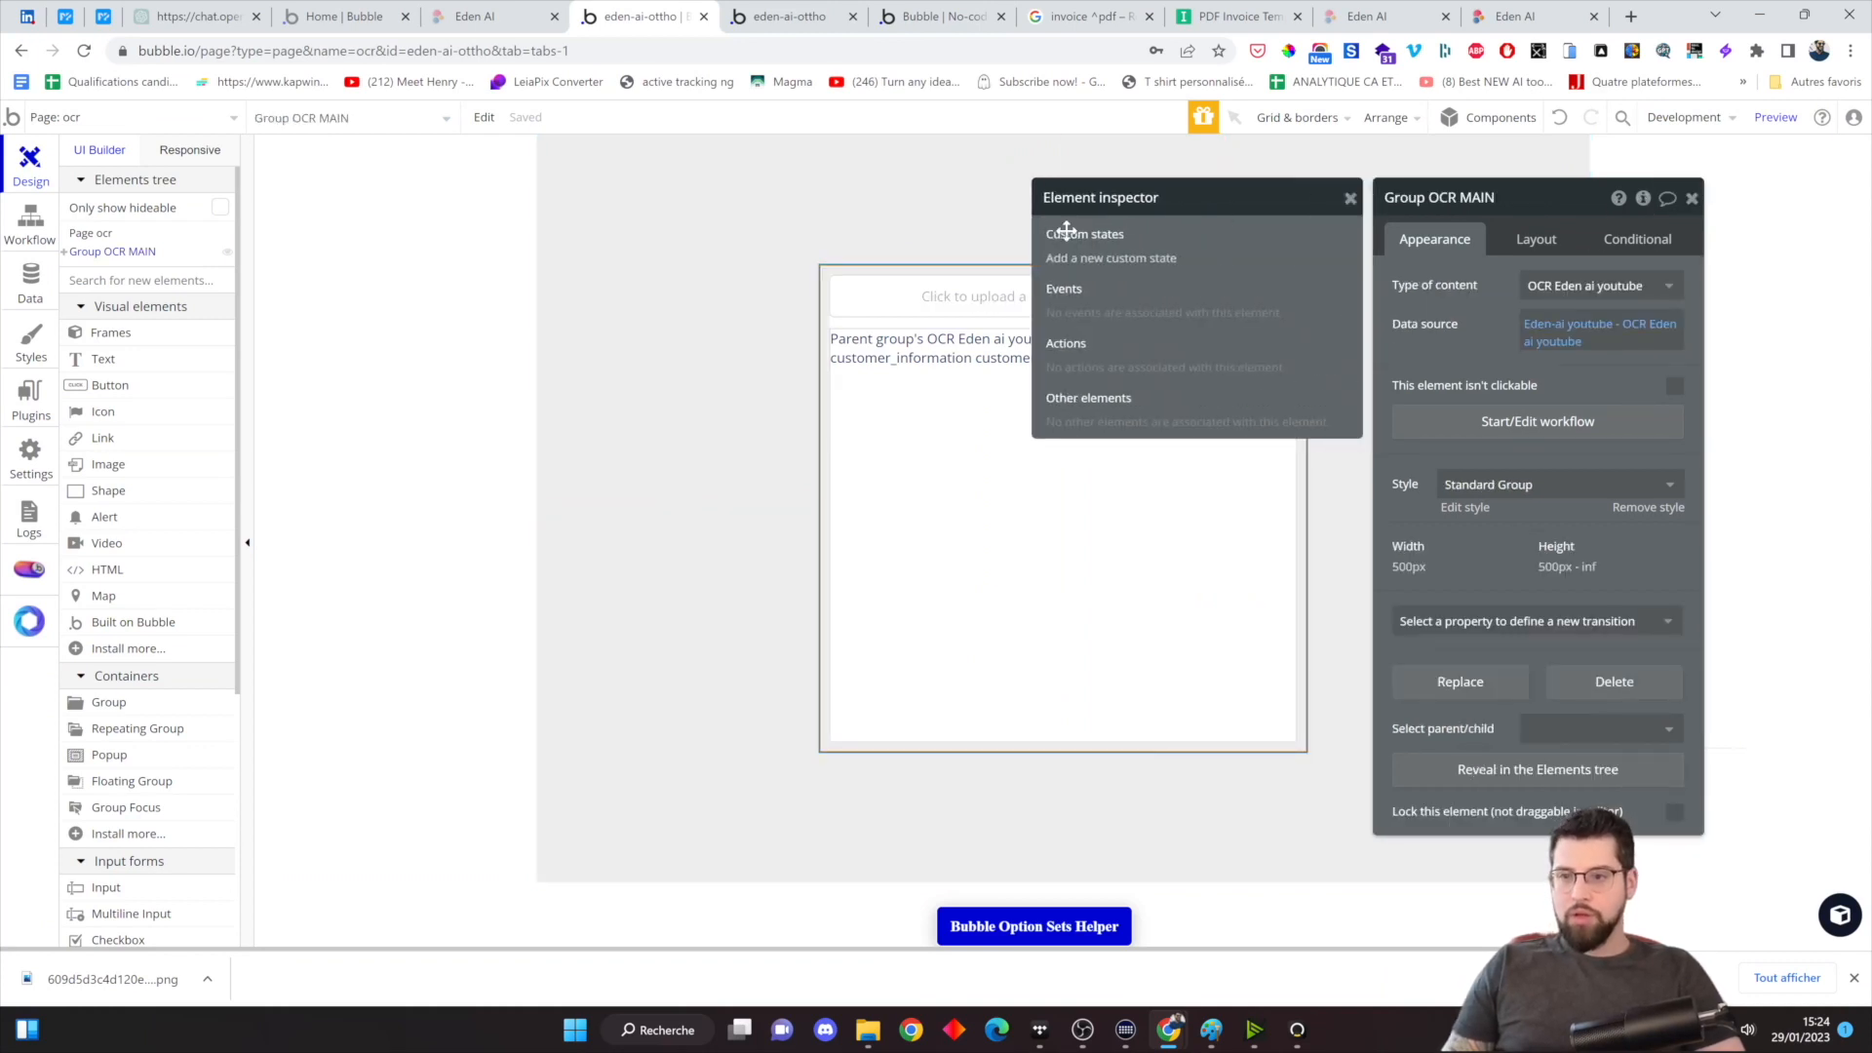
left_click(1082, 258)
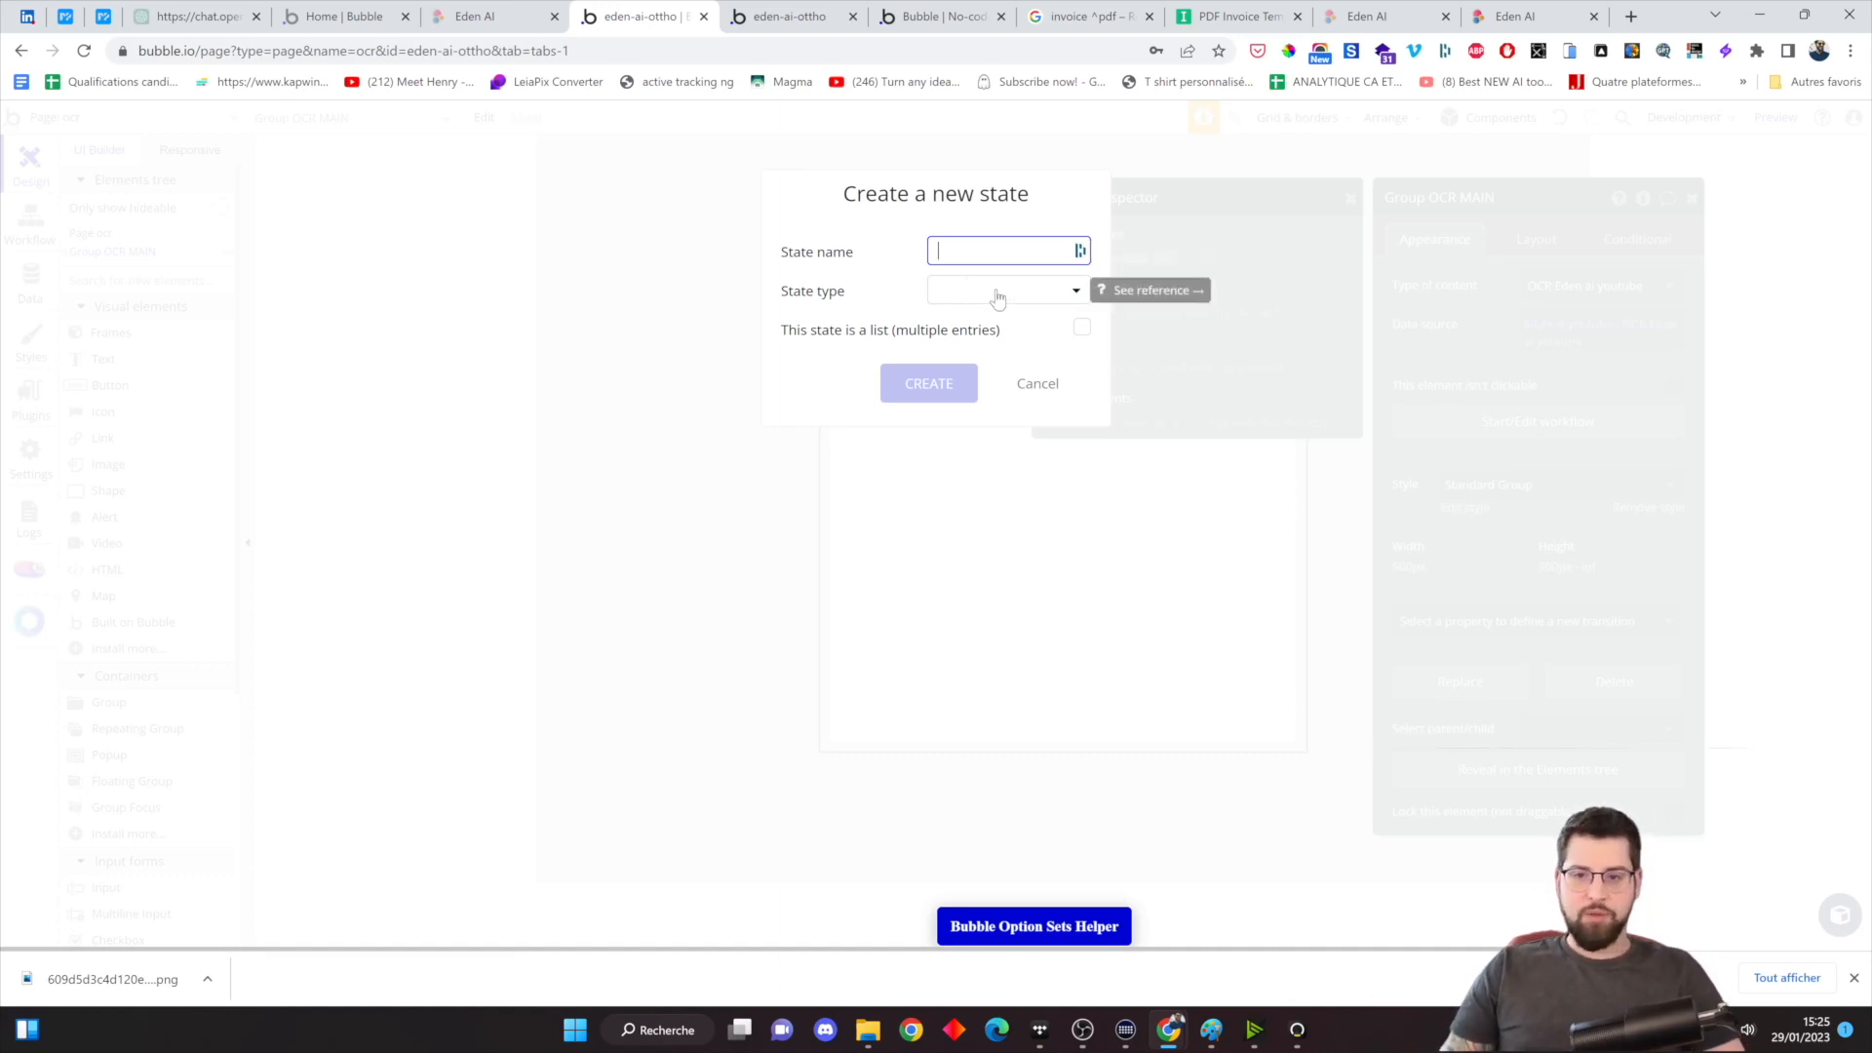
type("file")
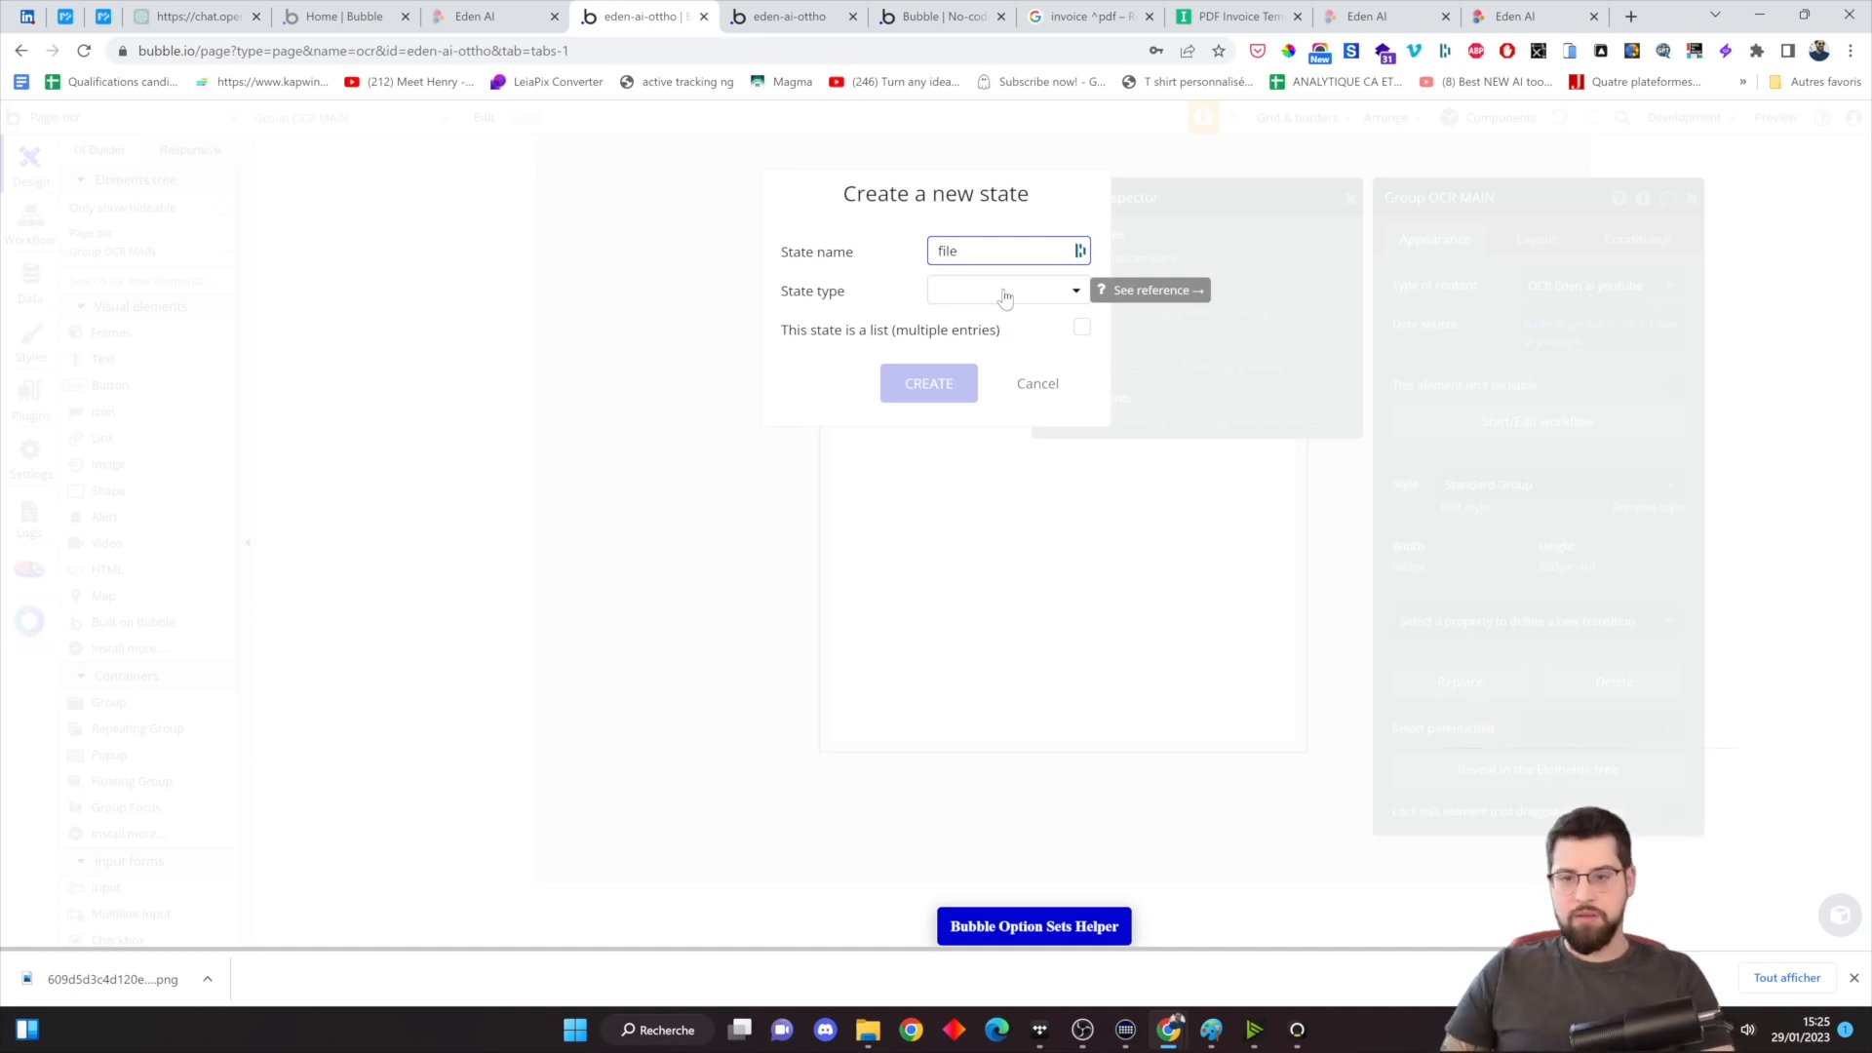
left_click(996, 290)
left_click(951, 530)
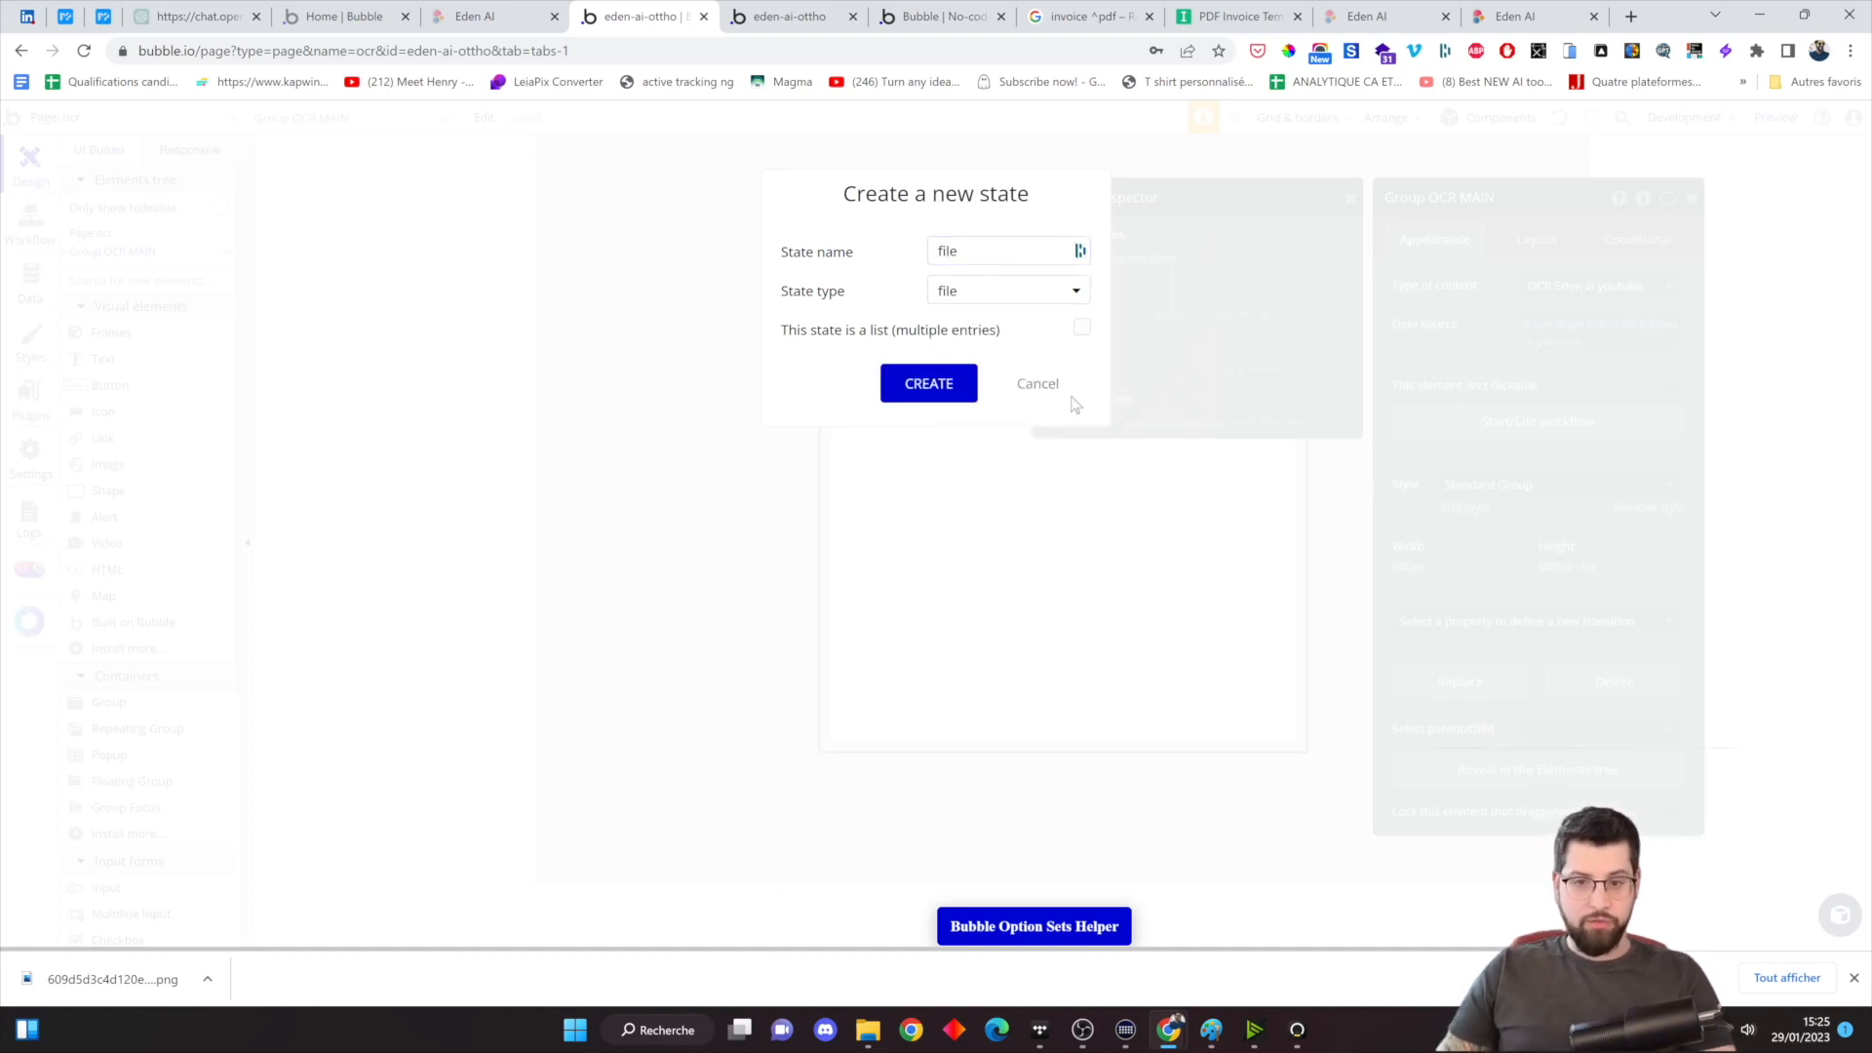
left_click(929, 385)
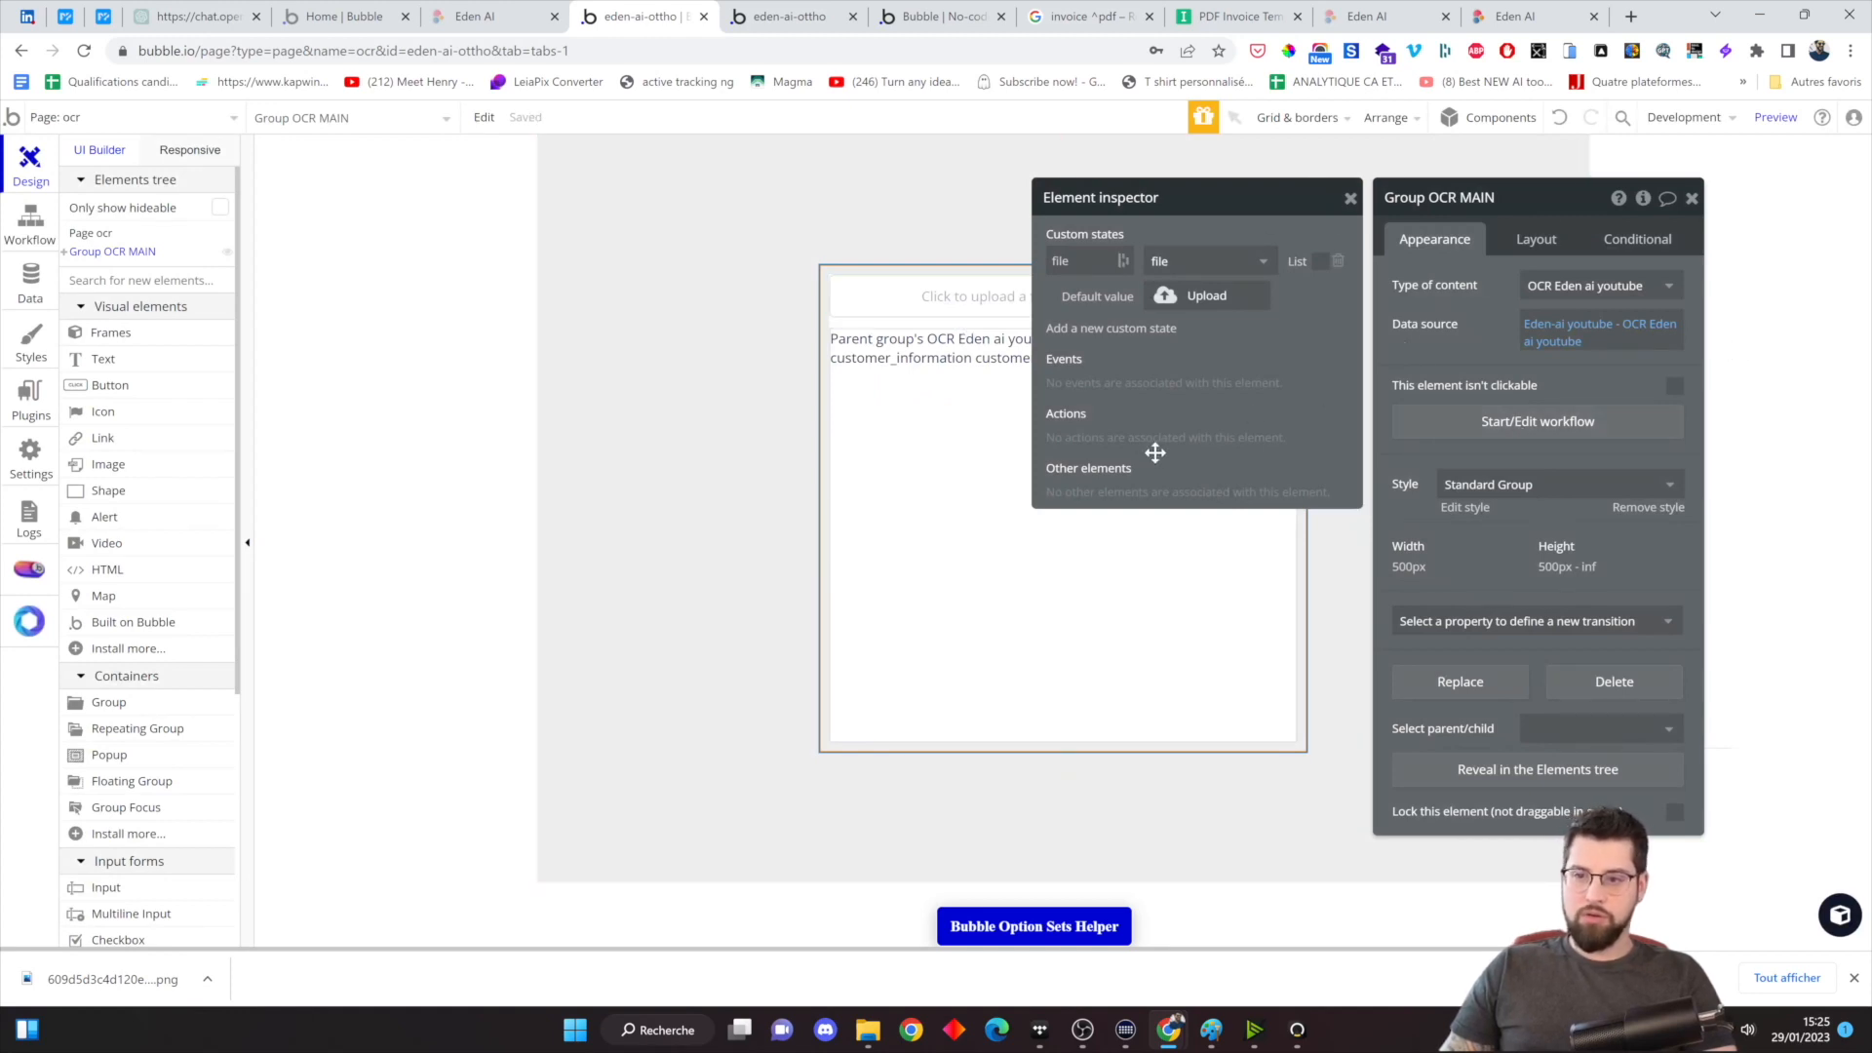
Create a workflow for clicking the Envoyer button and add a Set state of an element action to it
left_click(1023, 514)
left_click(1221, 292)
left_click(1526, 368)
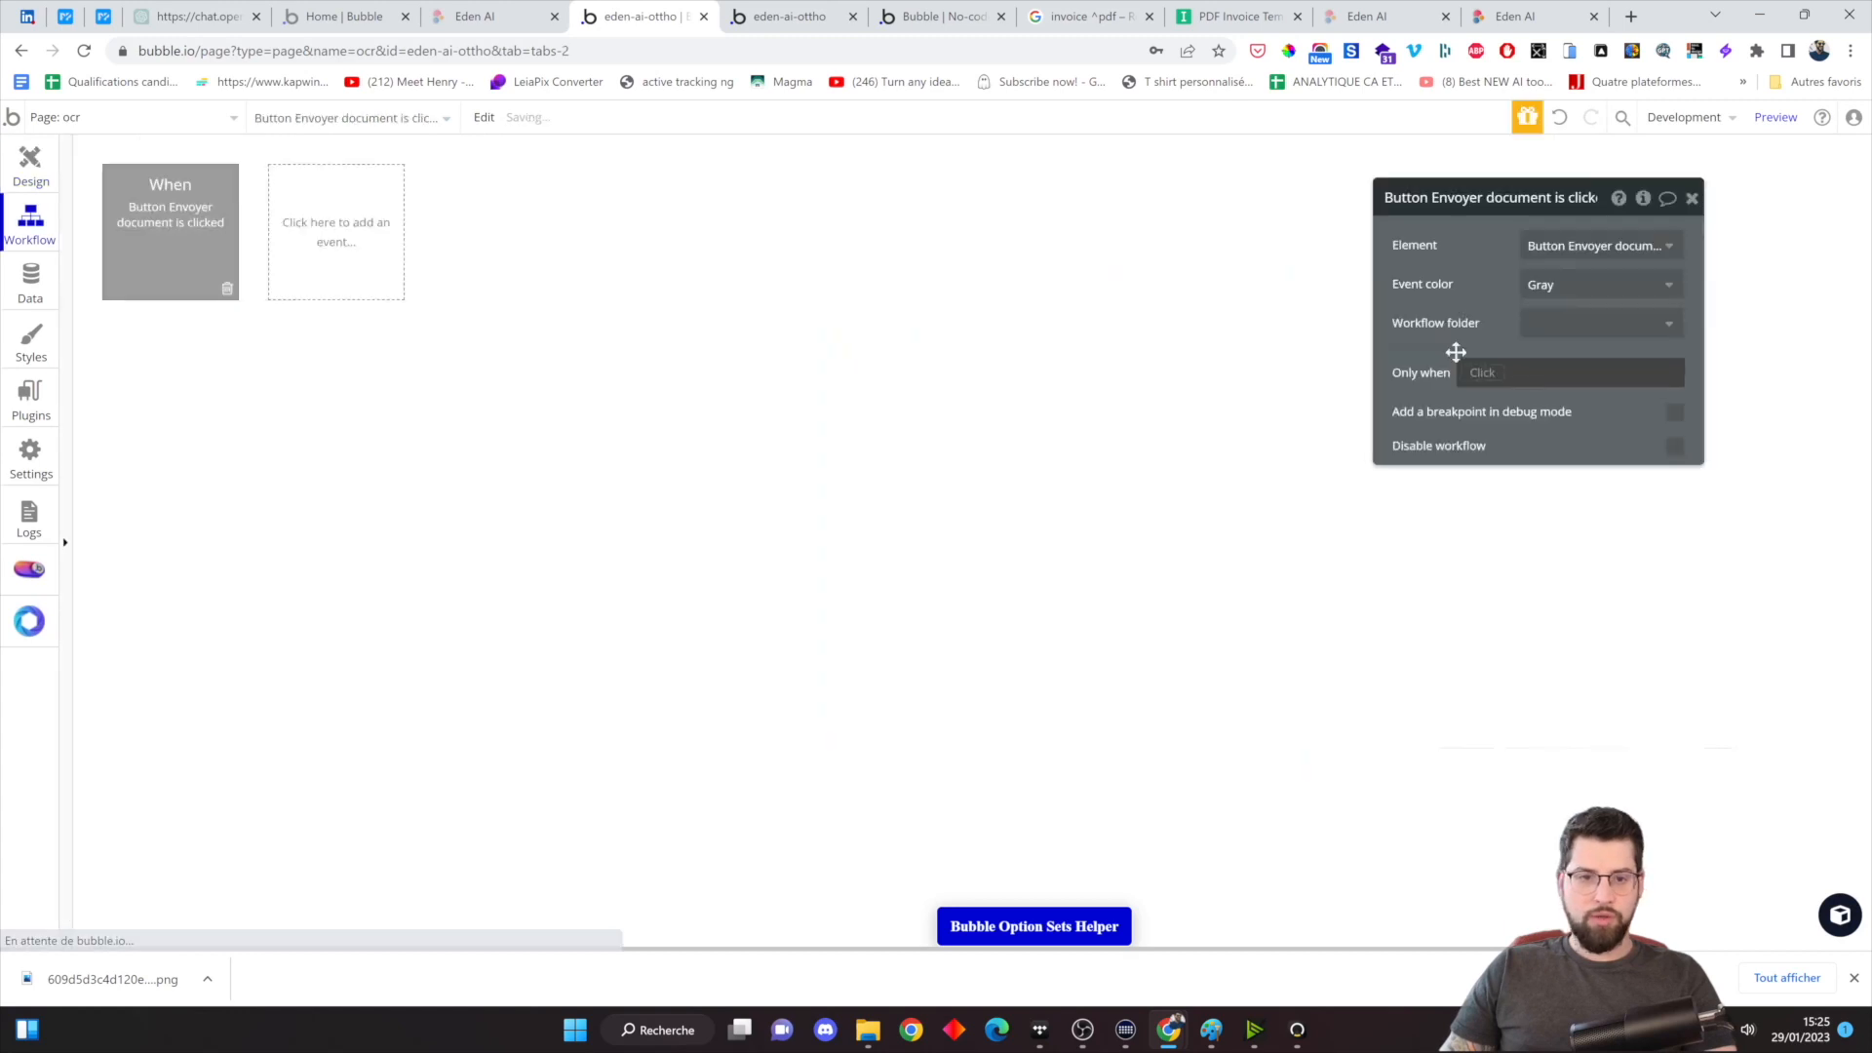
left_click(153, 369)
type("set")
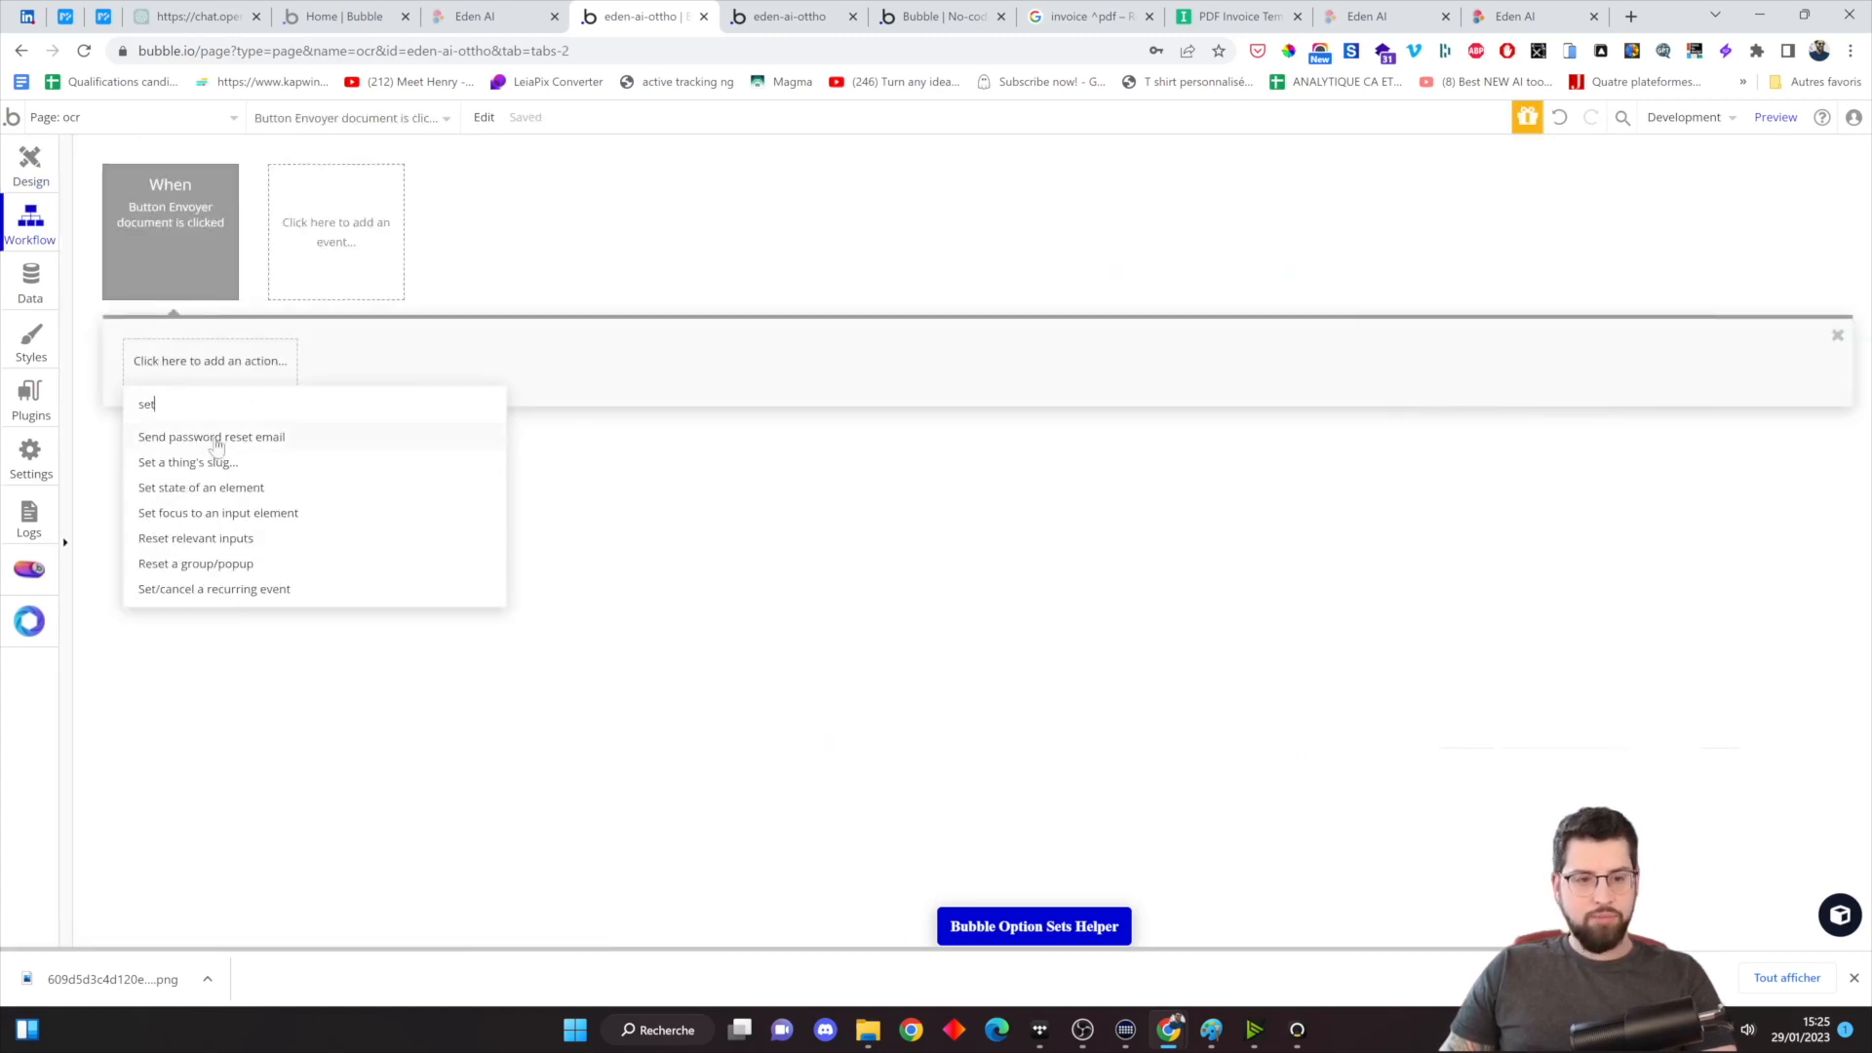
left_click(224, 486)
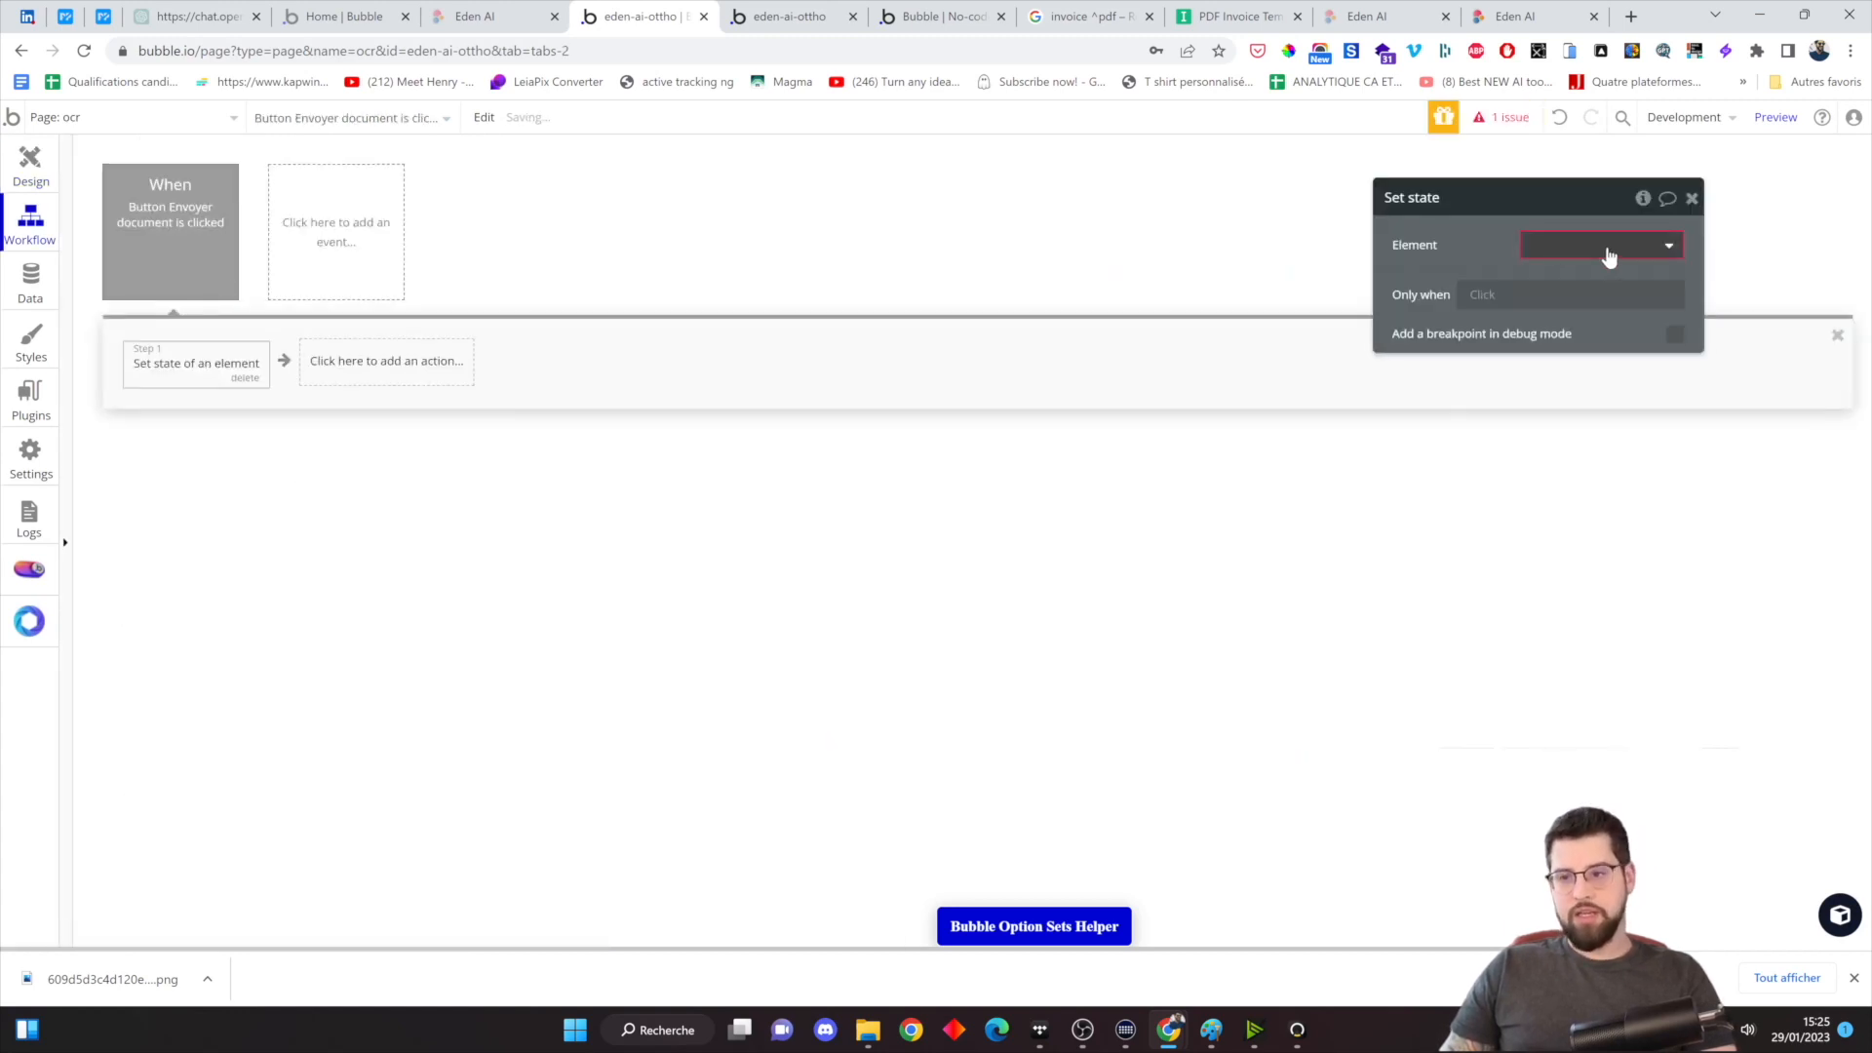
Configure the Set state action to store FileUploader A's value in Group OCR MAIN's file state
left_click(1607, 250)
left_click(1585, 365)
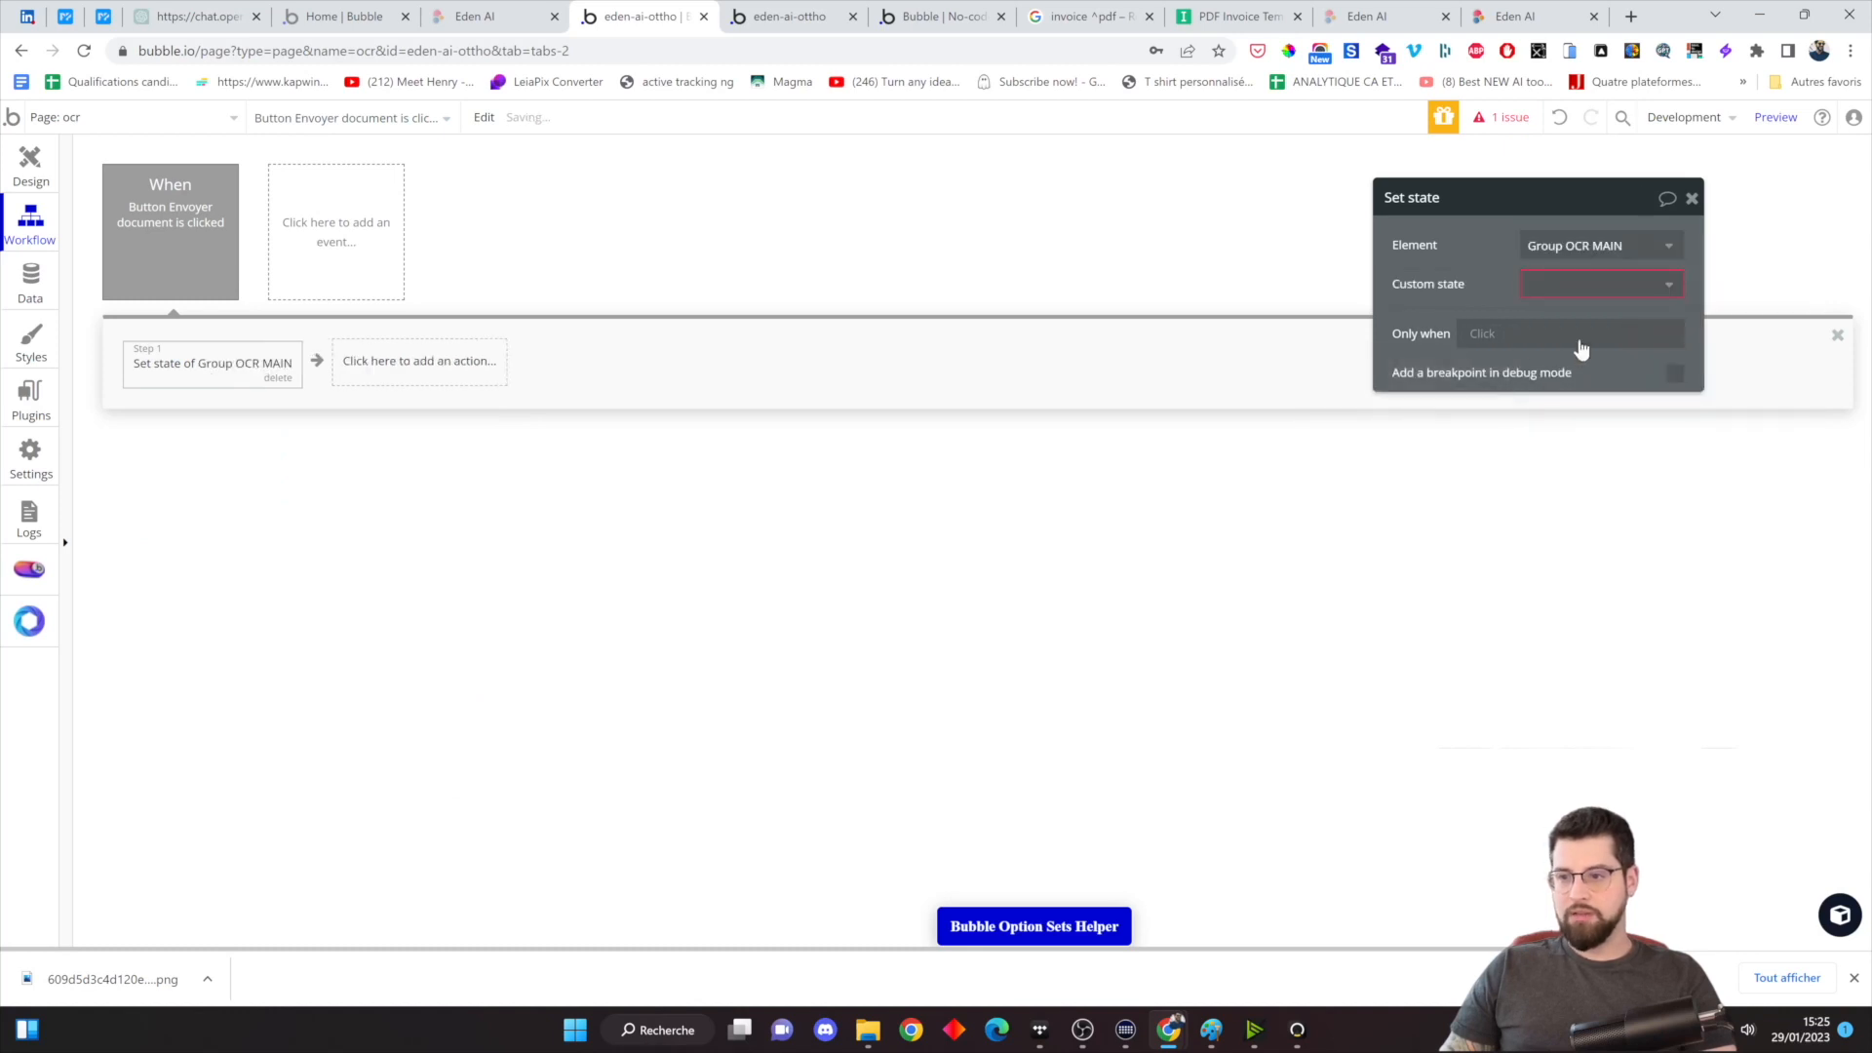
left_click(1560, 285)
left_click(1572, 318)
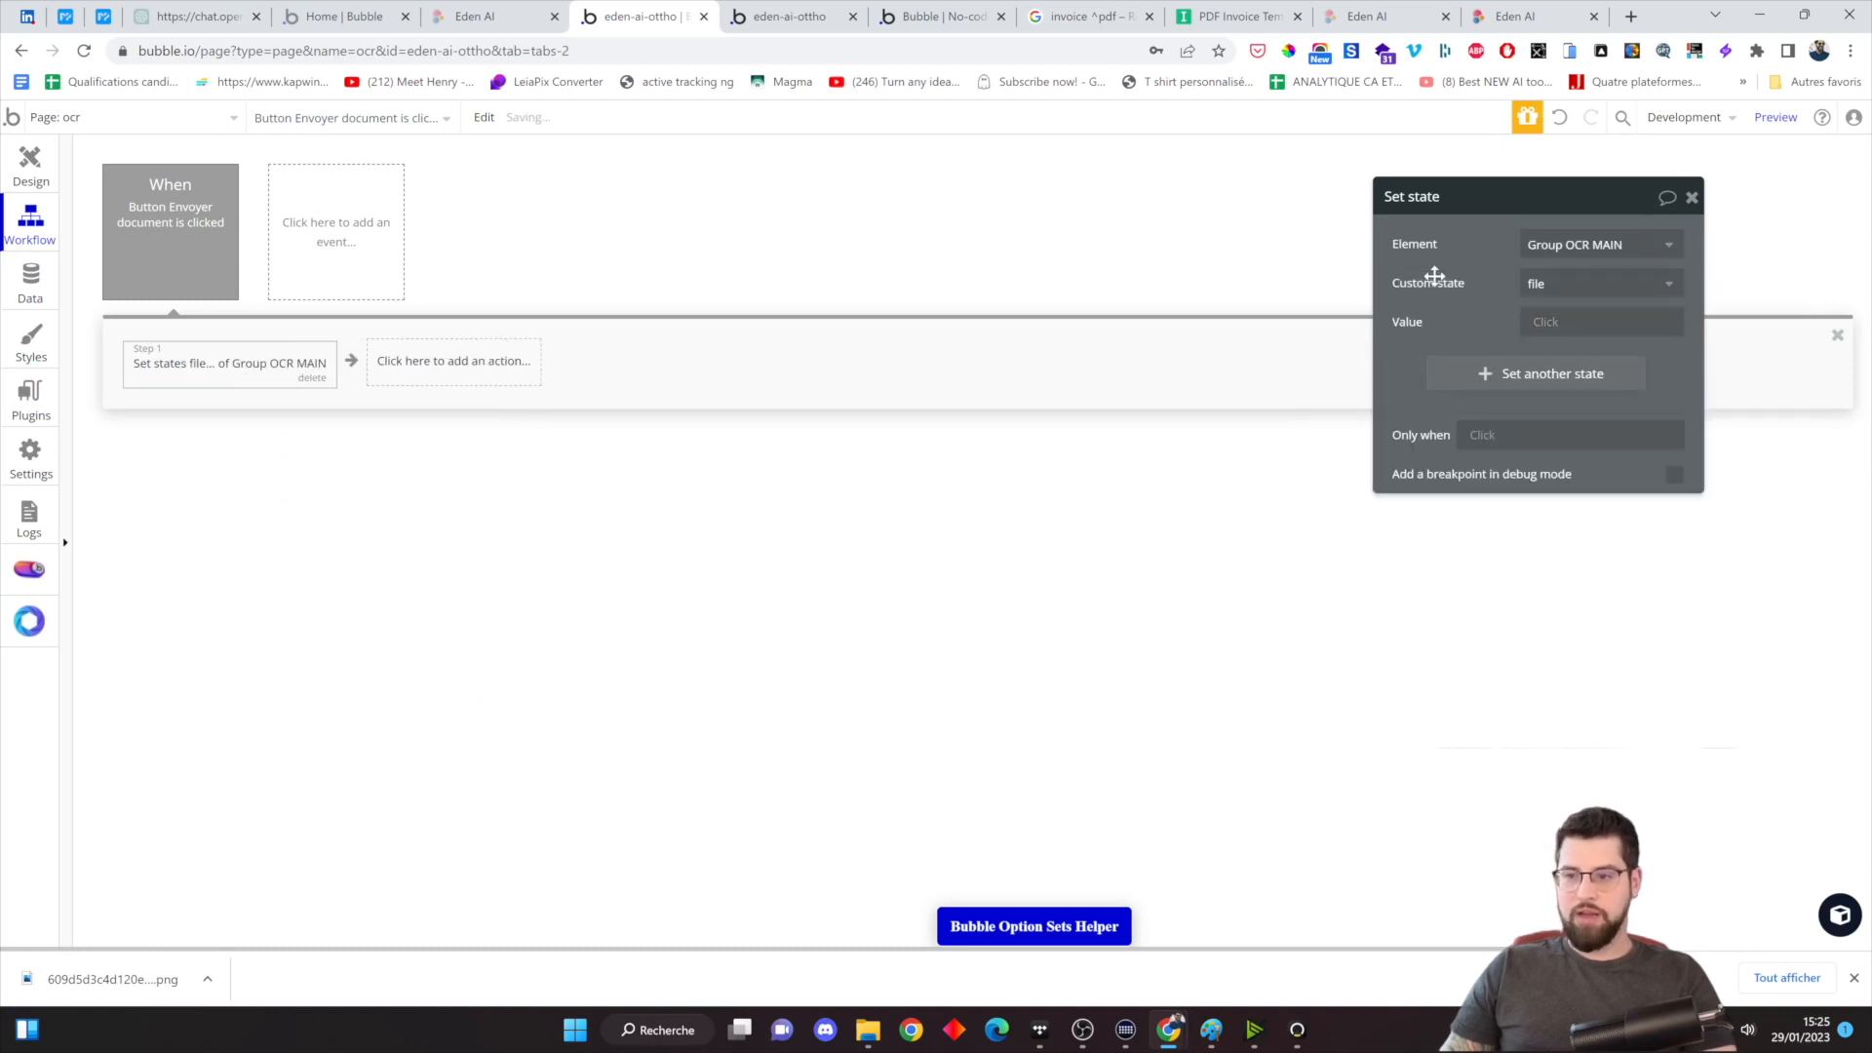
left_click(1541, 322)
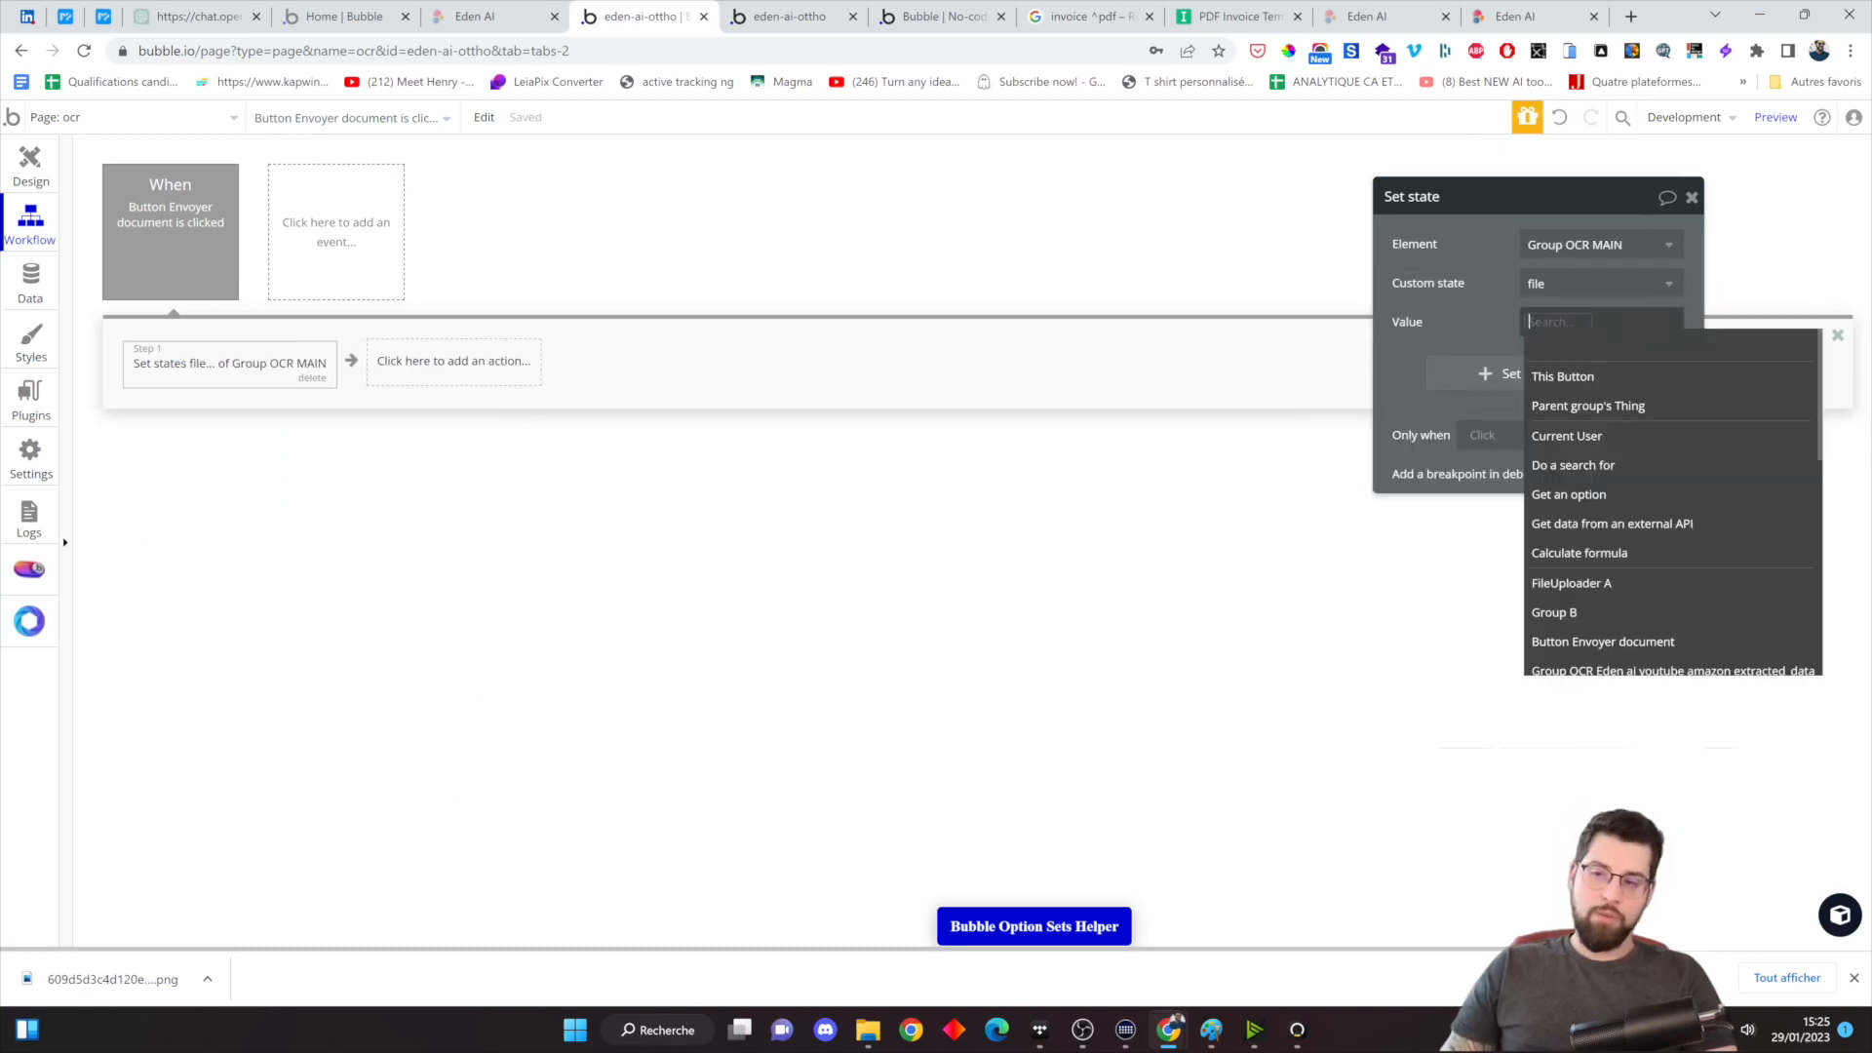
type("fi")
left_click(1570, 375)
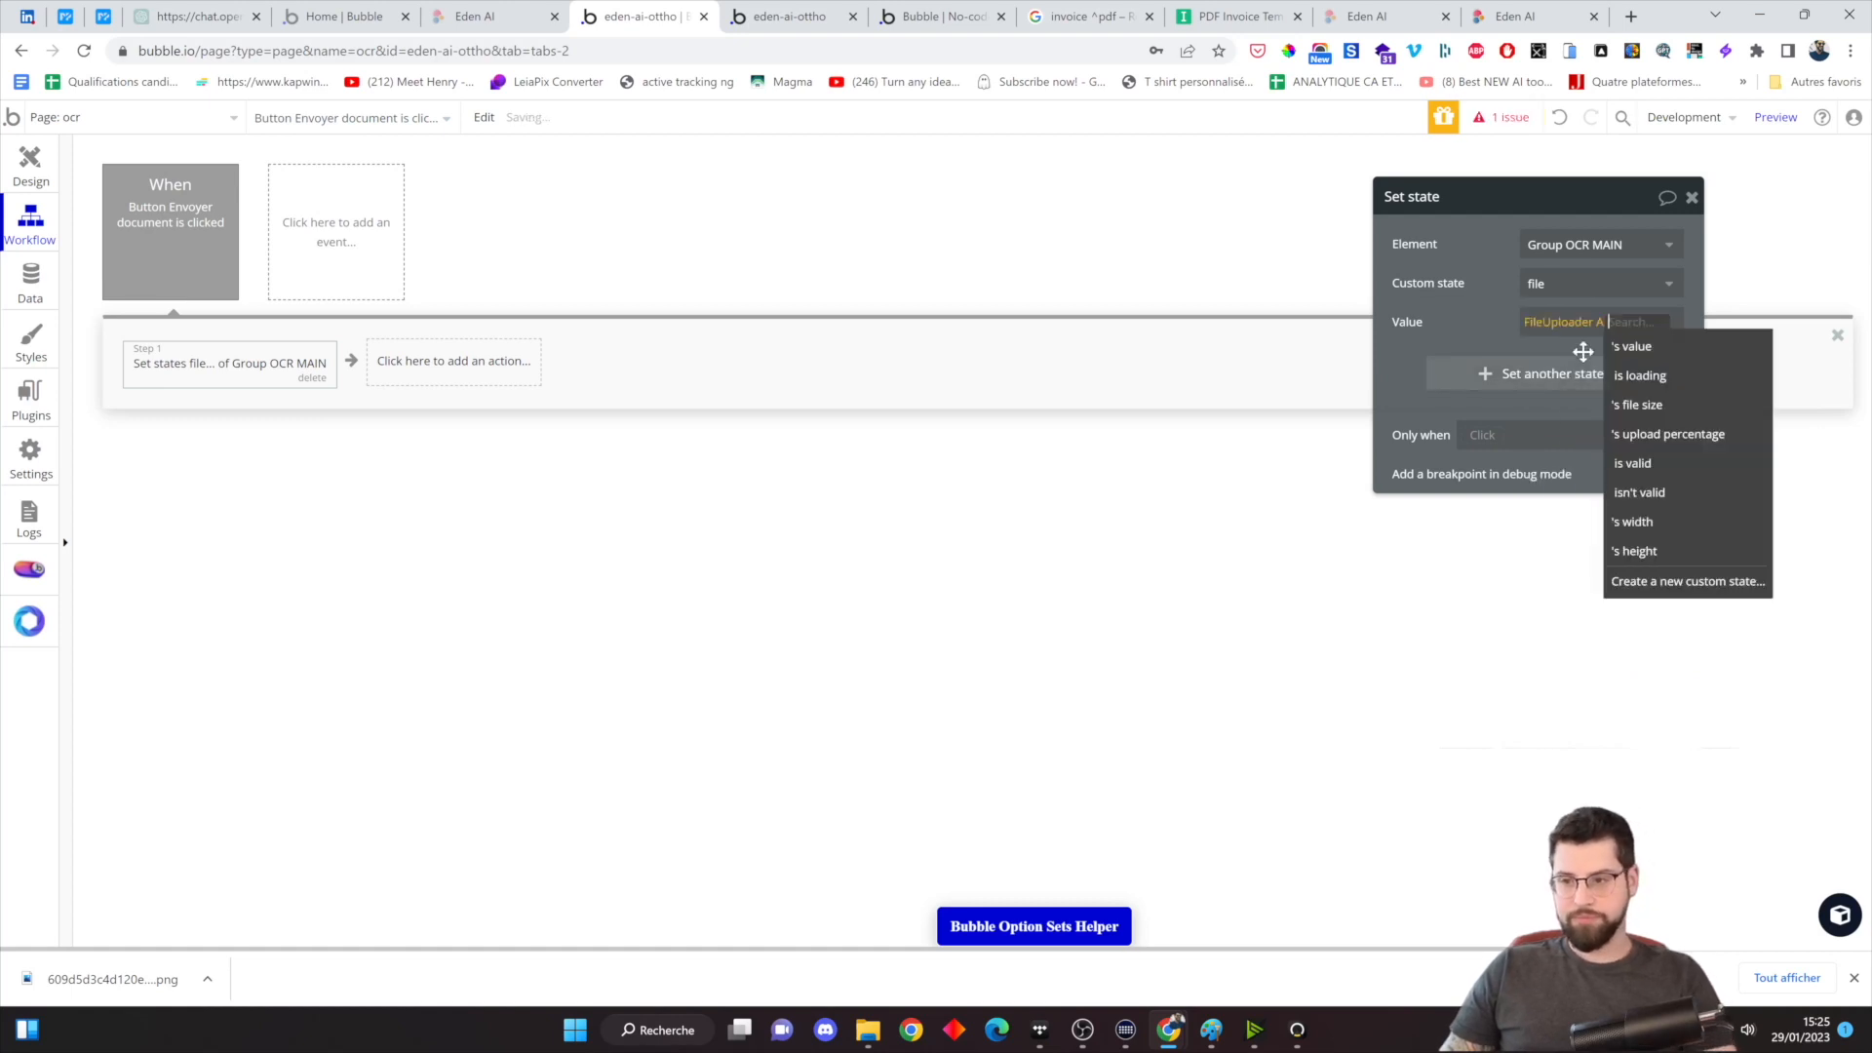
left_click(1636, 349)
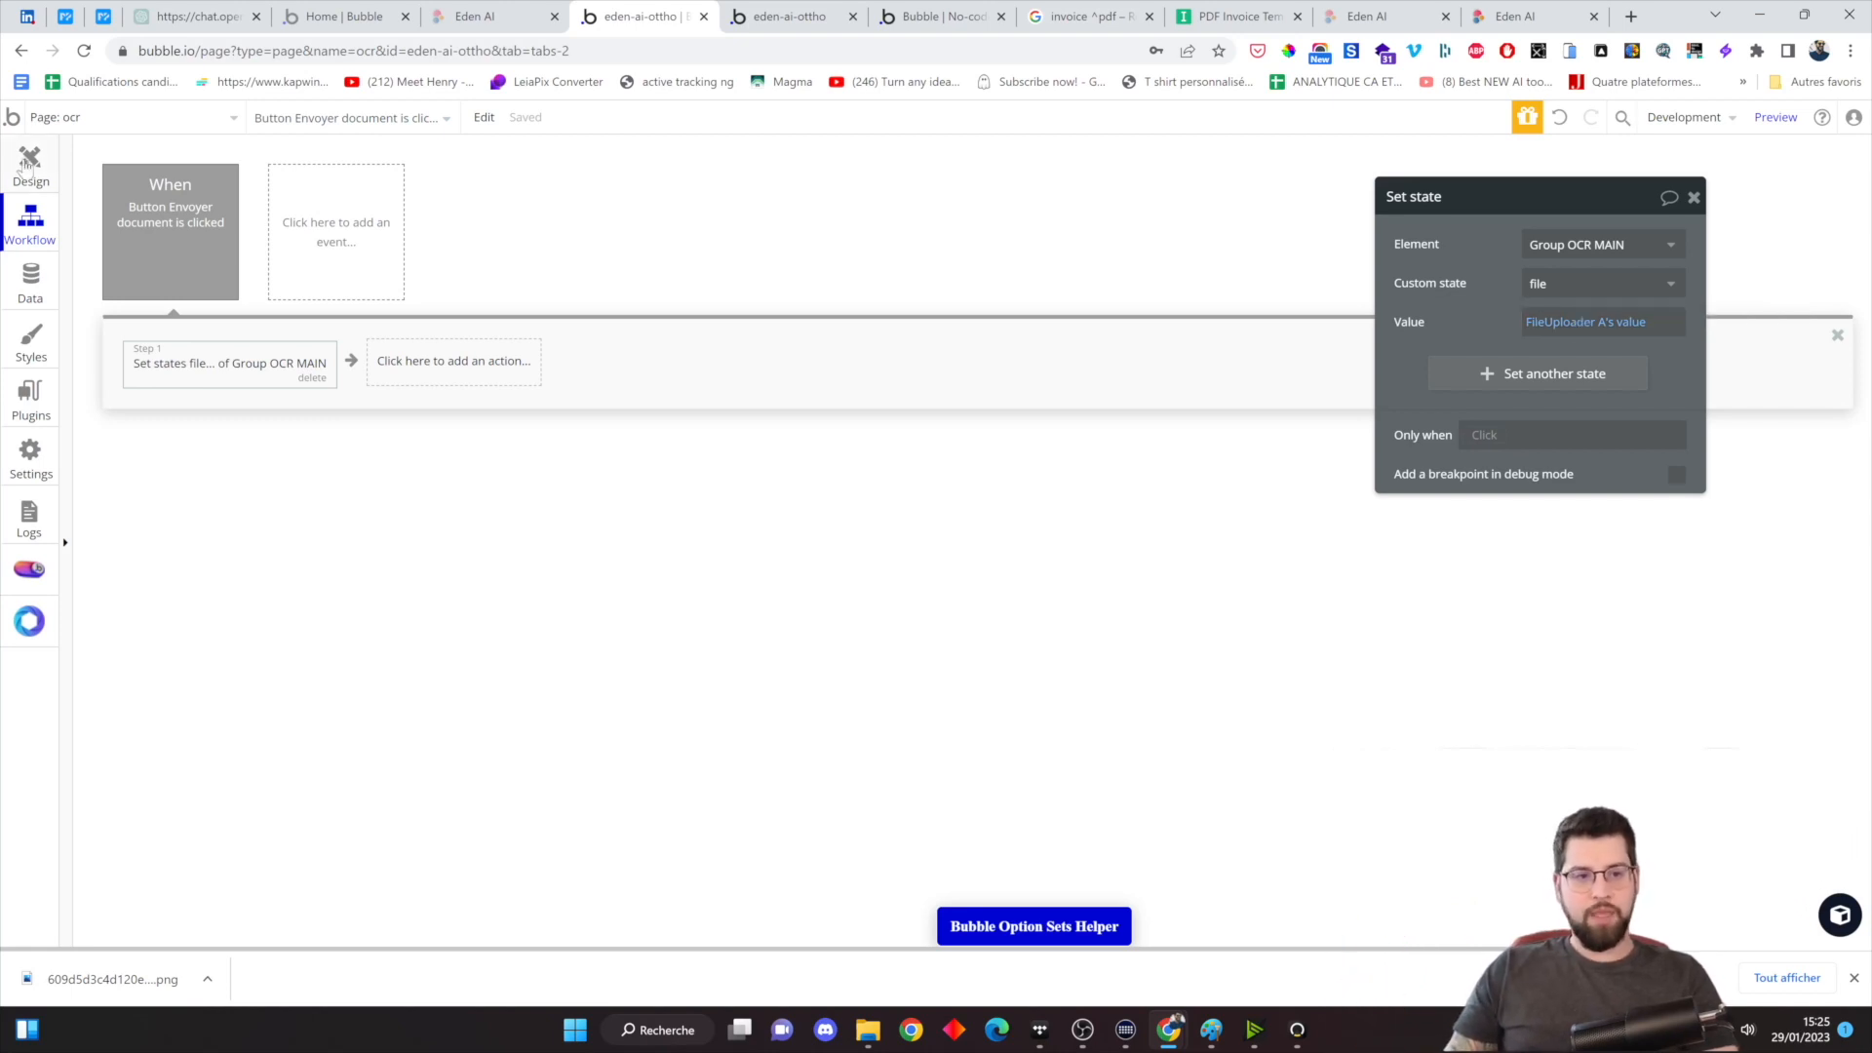
Return to the page design and clear Group OCR MAIN's default data source
left_click(29, 164)
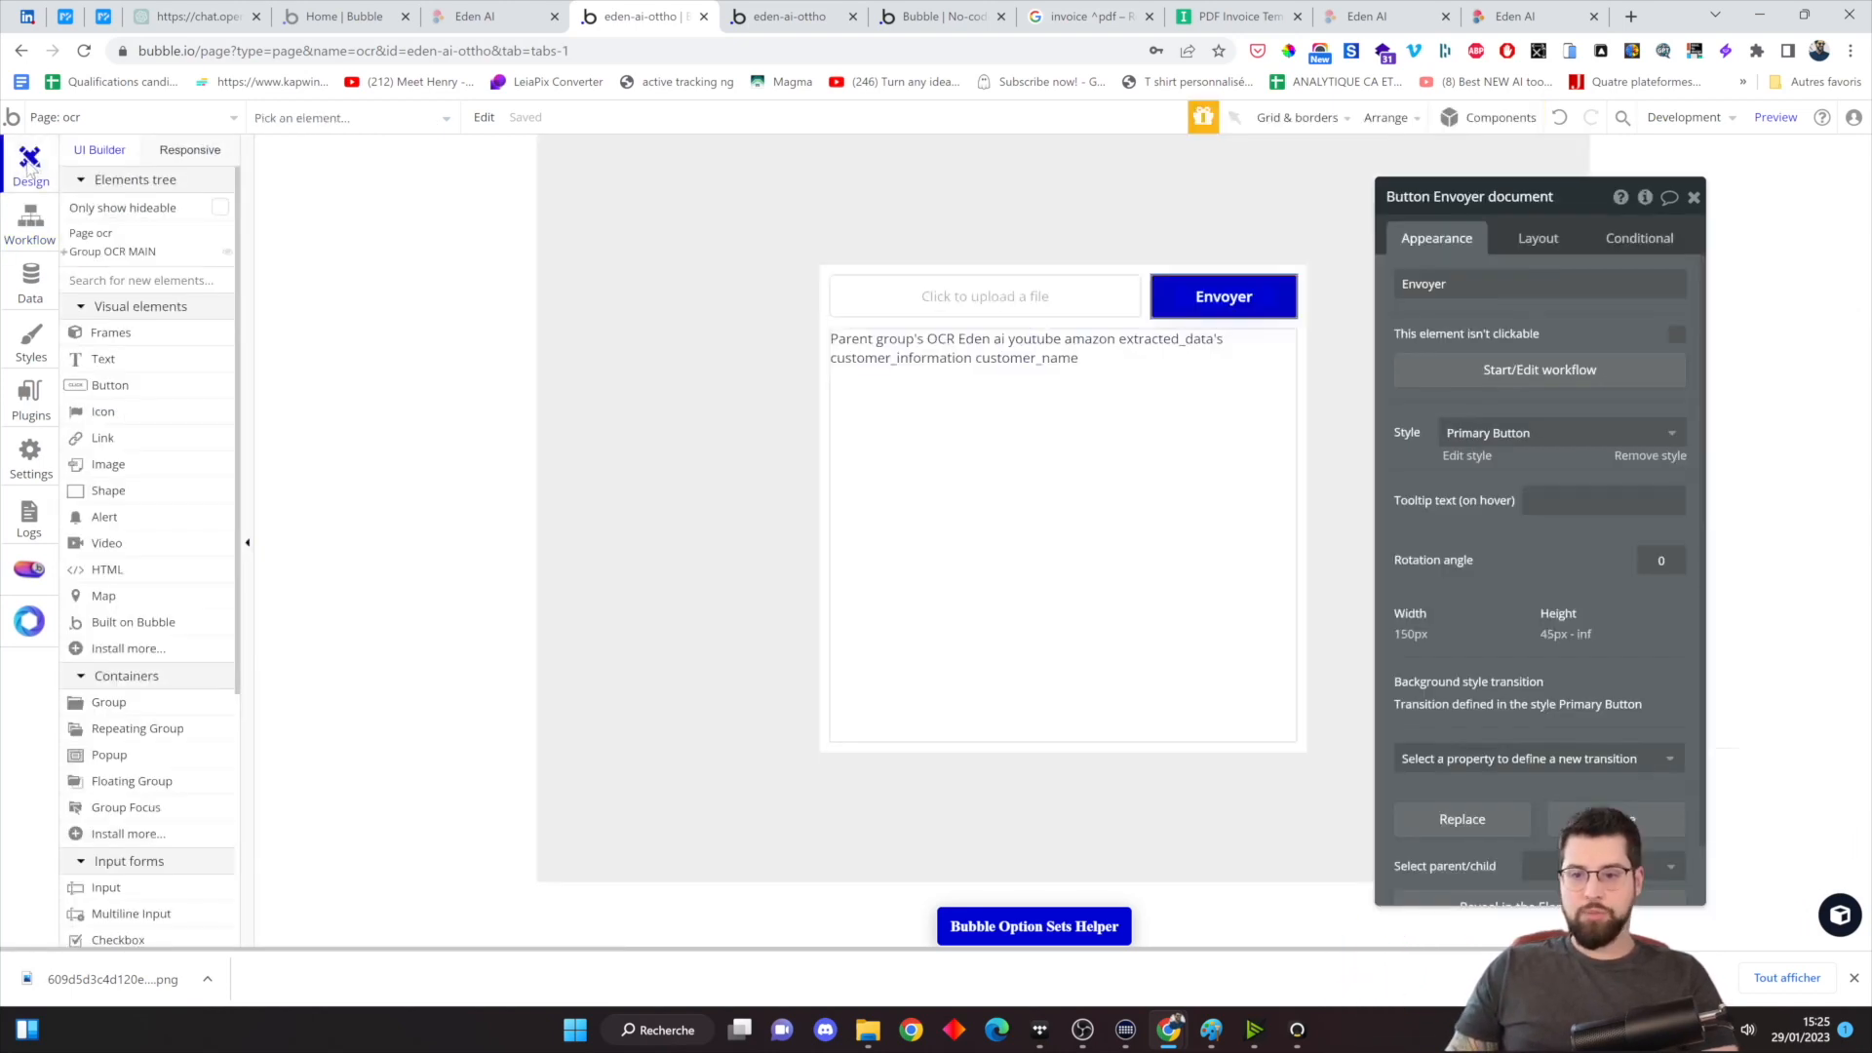
left_click(822, 578)
left_click(1539, 323)
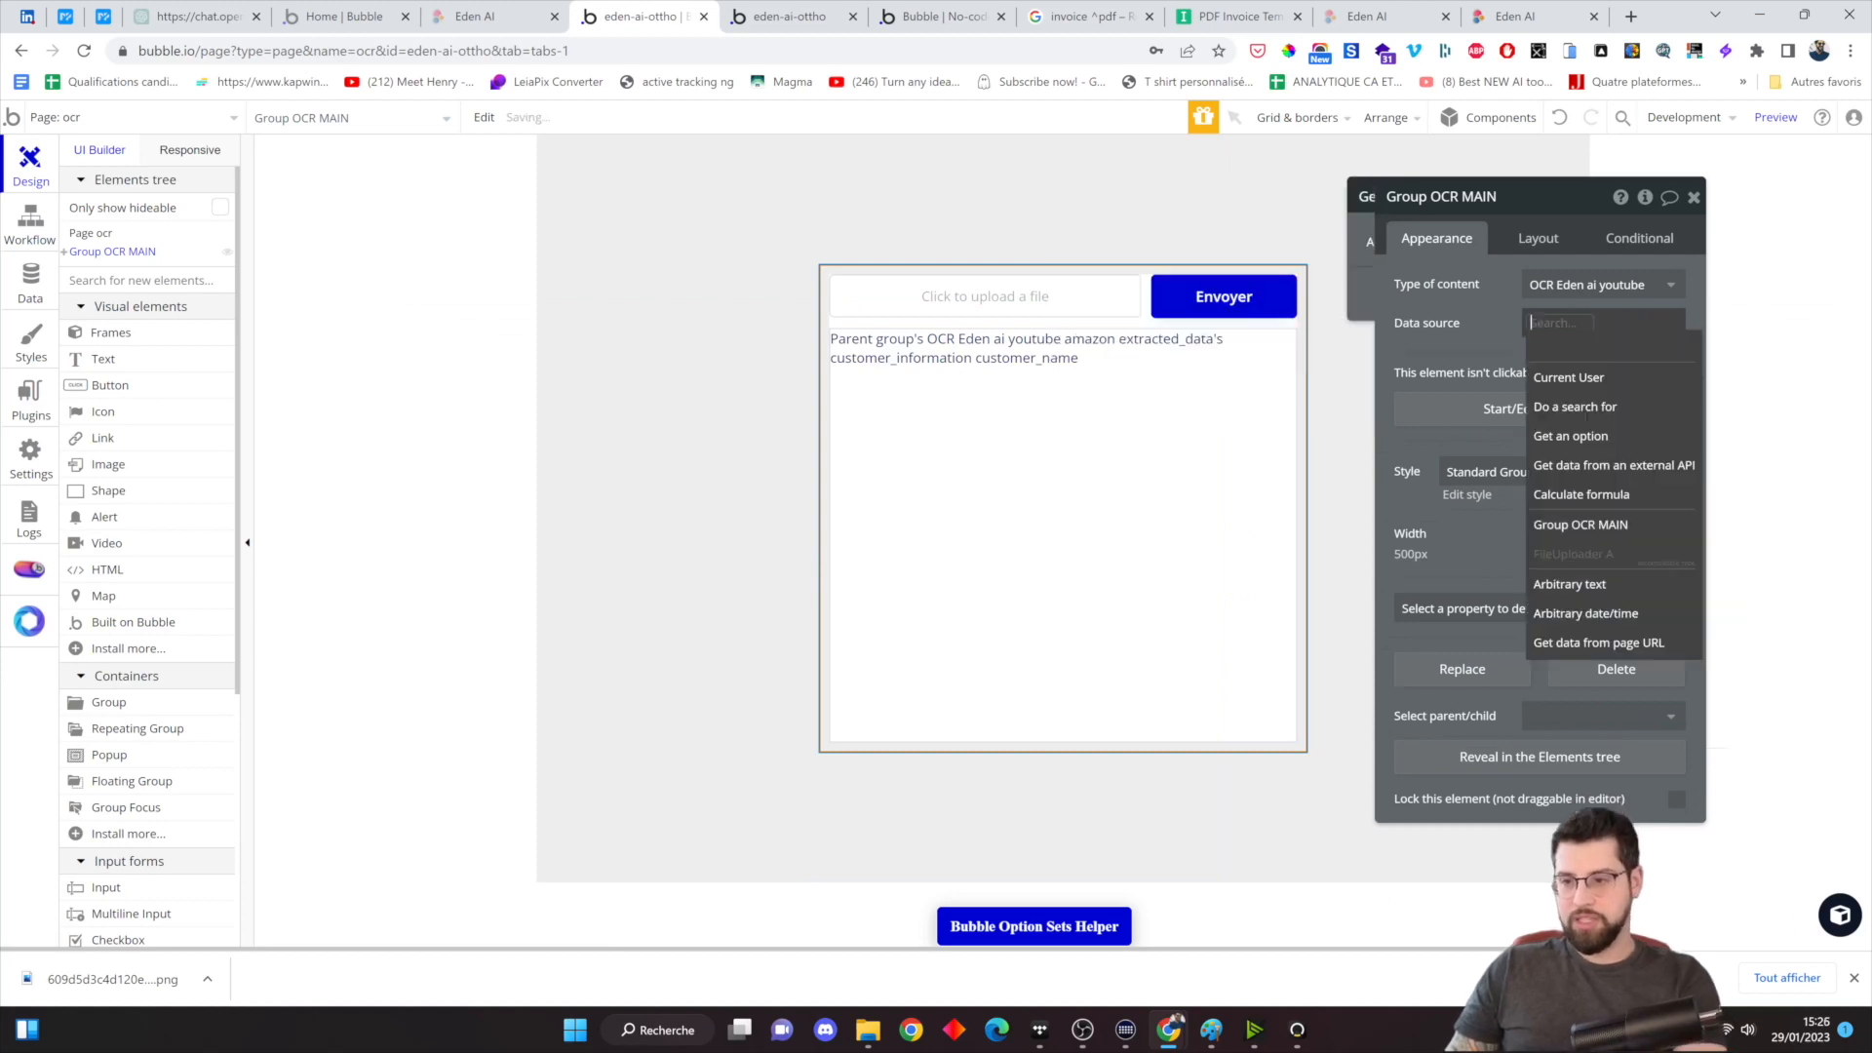
left_click(1600, 316)
Add a condition to Group OCR MAIN that applies when This Group's file is not empty
left_click(1634, 240)
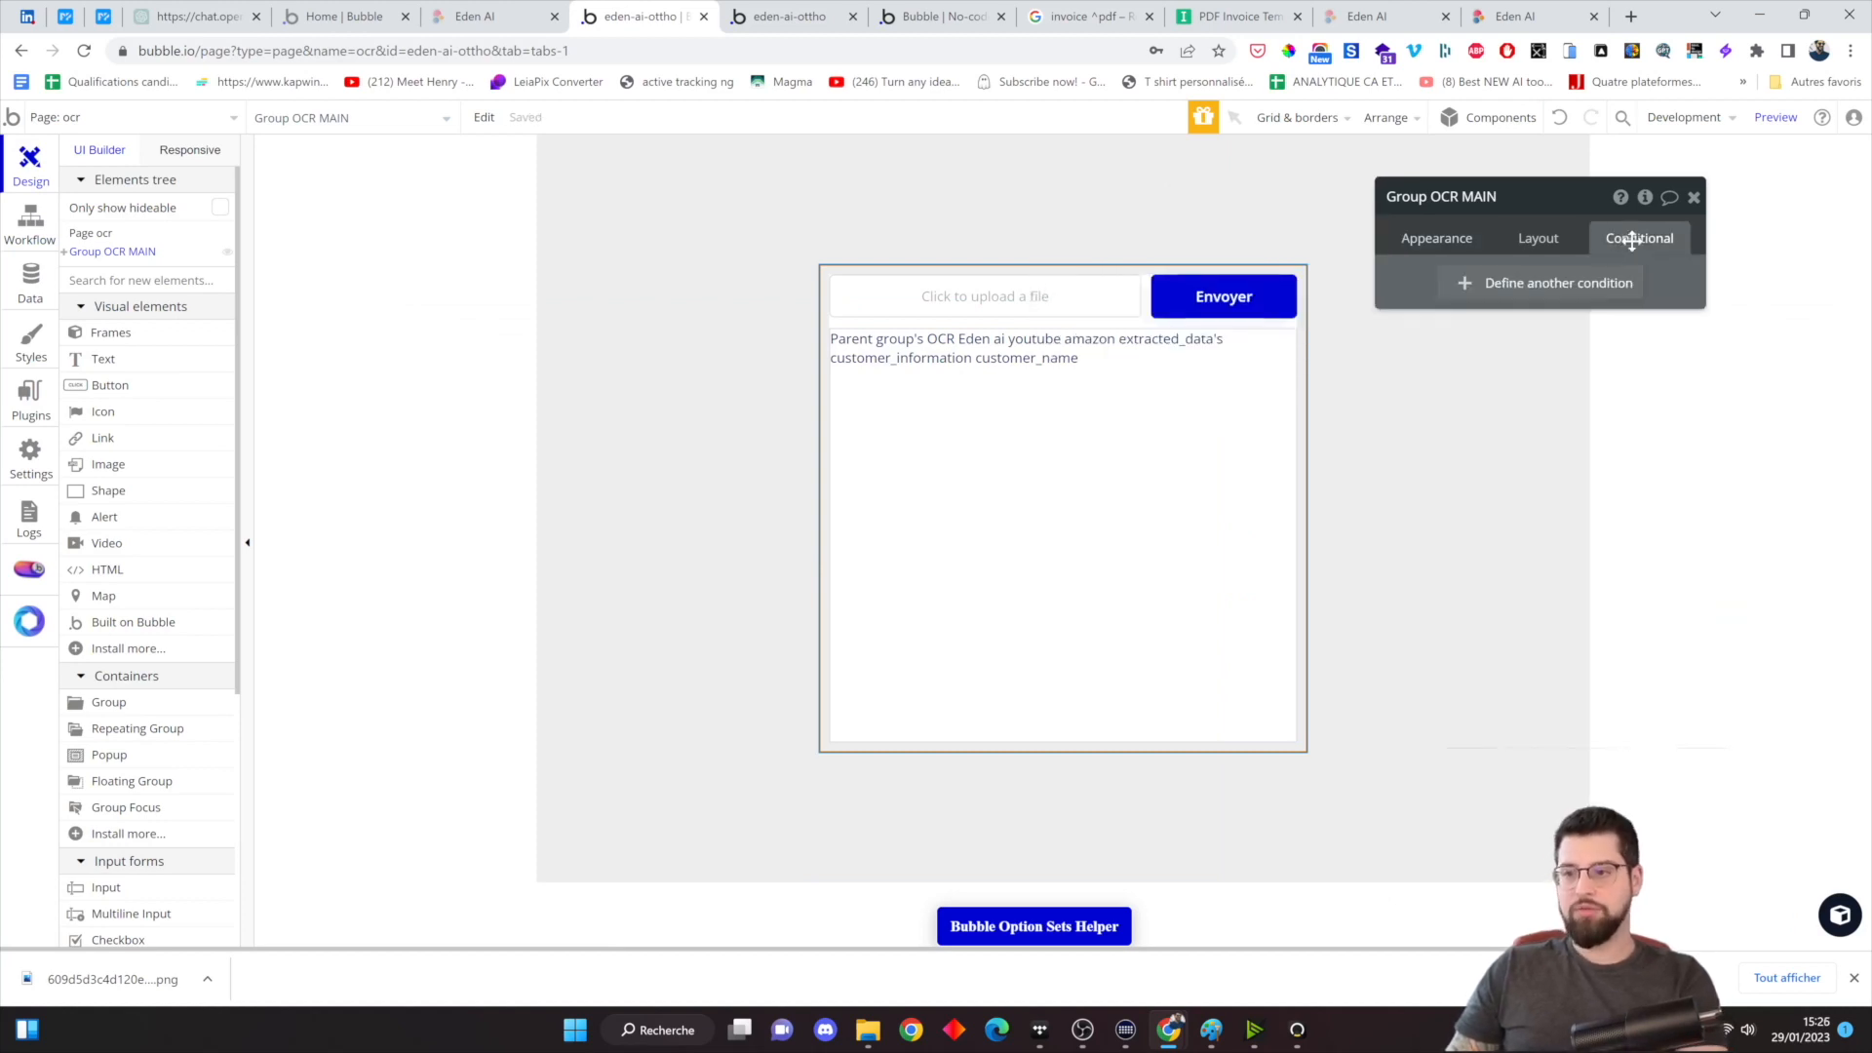
left_click(1560, 285)
left_click(1462, 293)
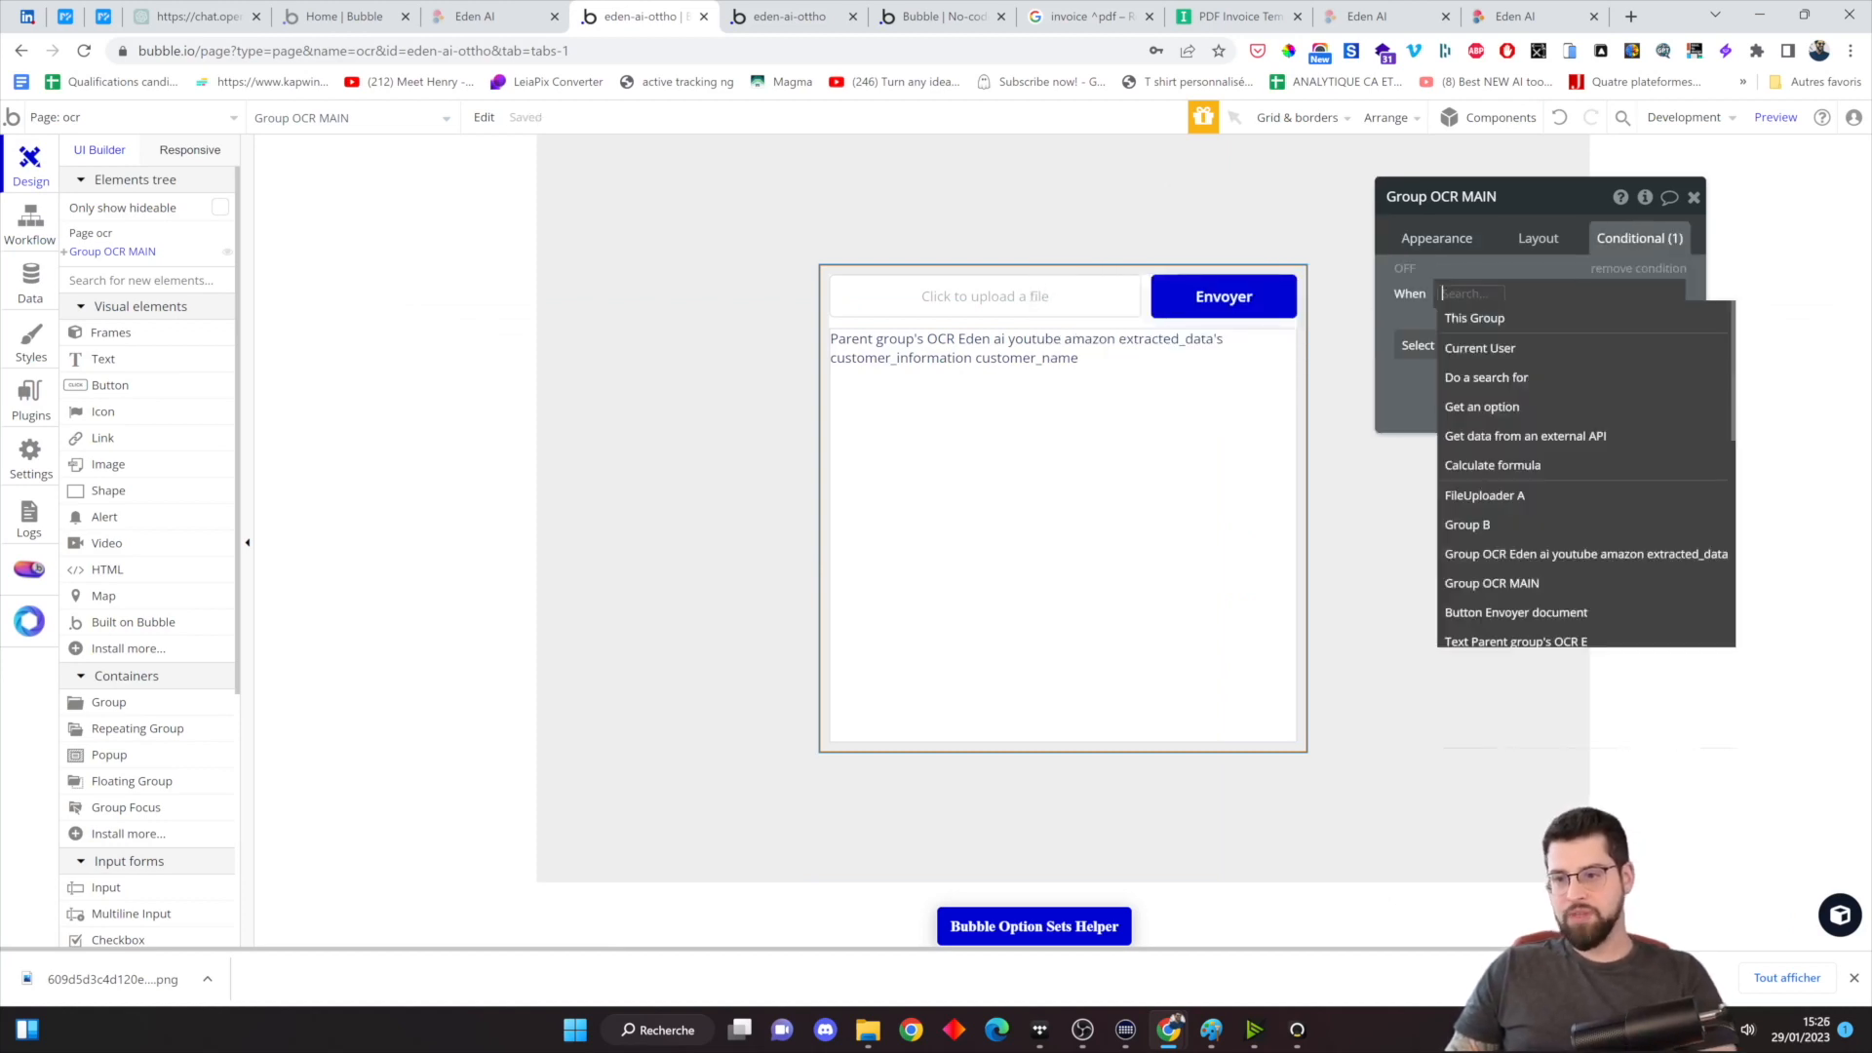
left_click(1474, 318)
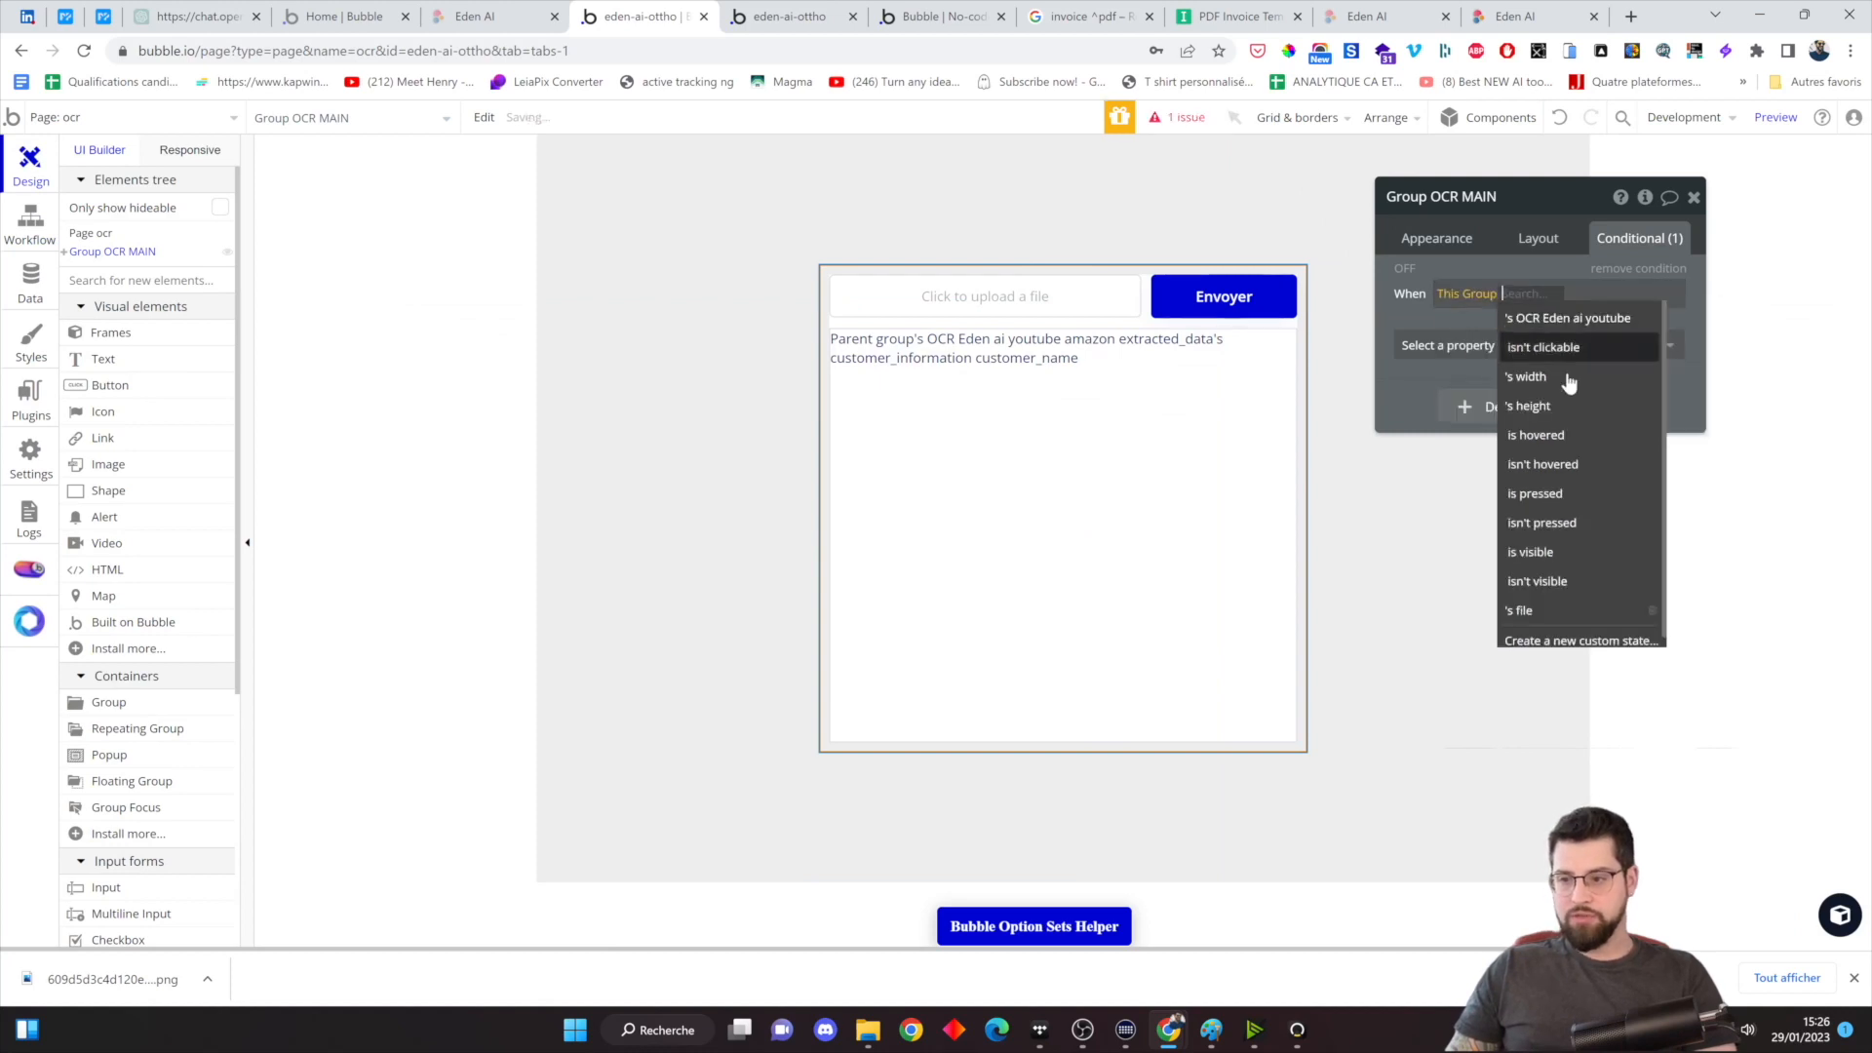
left_click(1541, 610)
left_click(1580, 348)
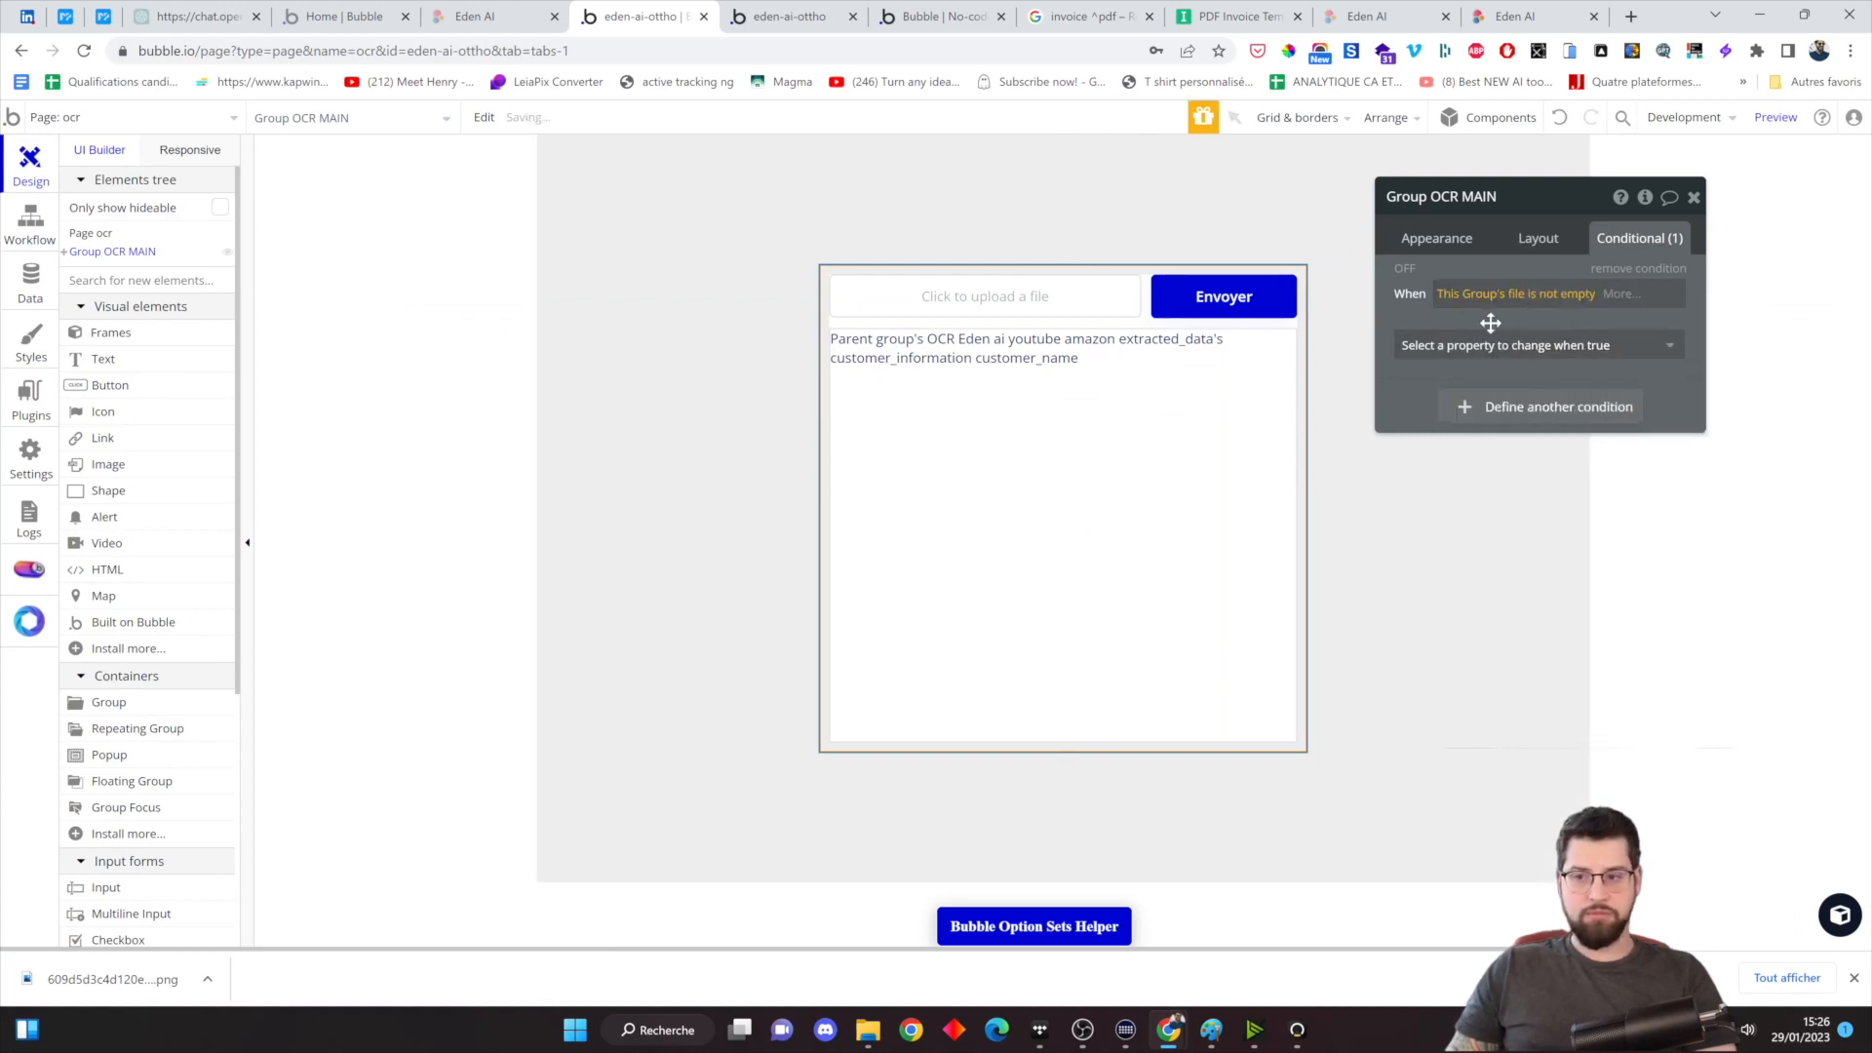
Make Group OCR MAIN's condition change its data source to the external API Eden-ai youtube - OCR Eden ai youtube
left_click(1514, 343)
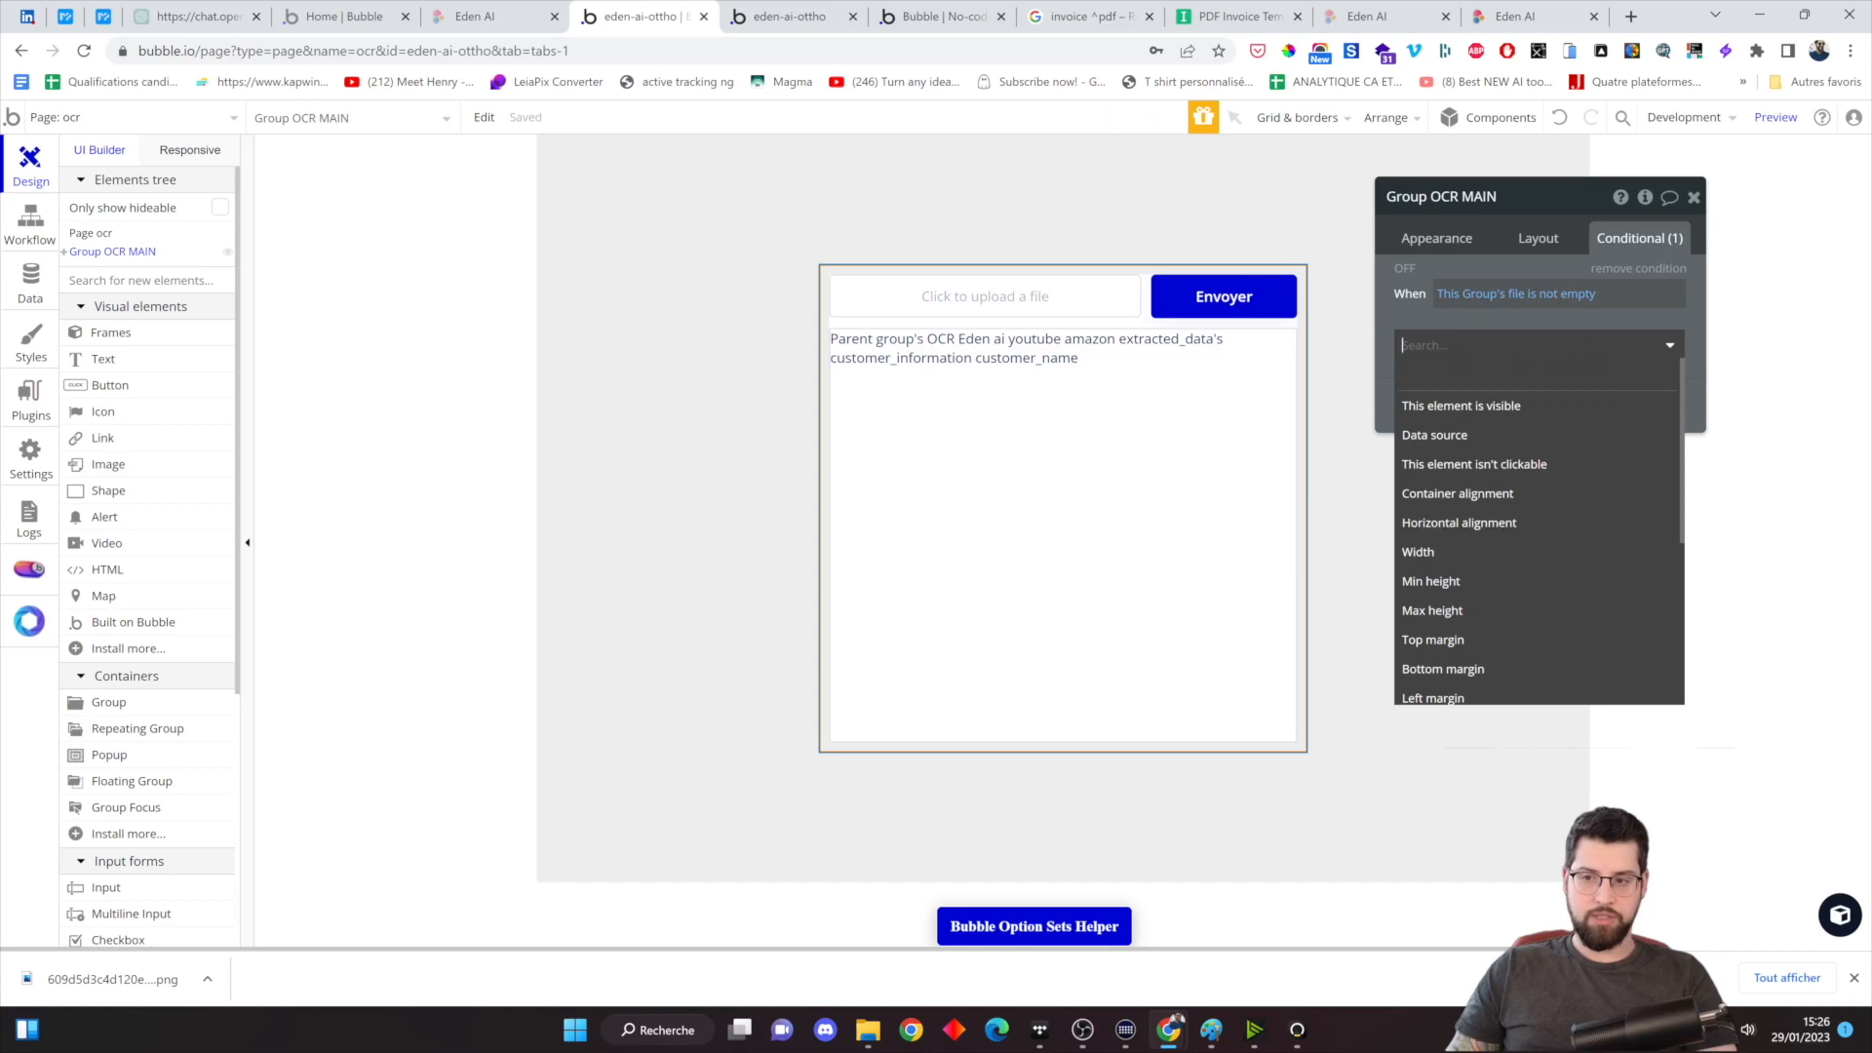
left_click(1470, 431)
left_click(1536, 339)
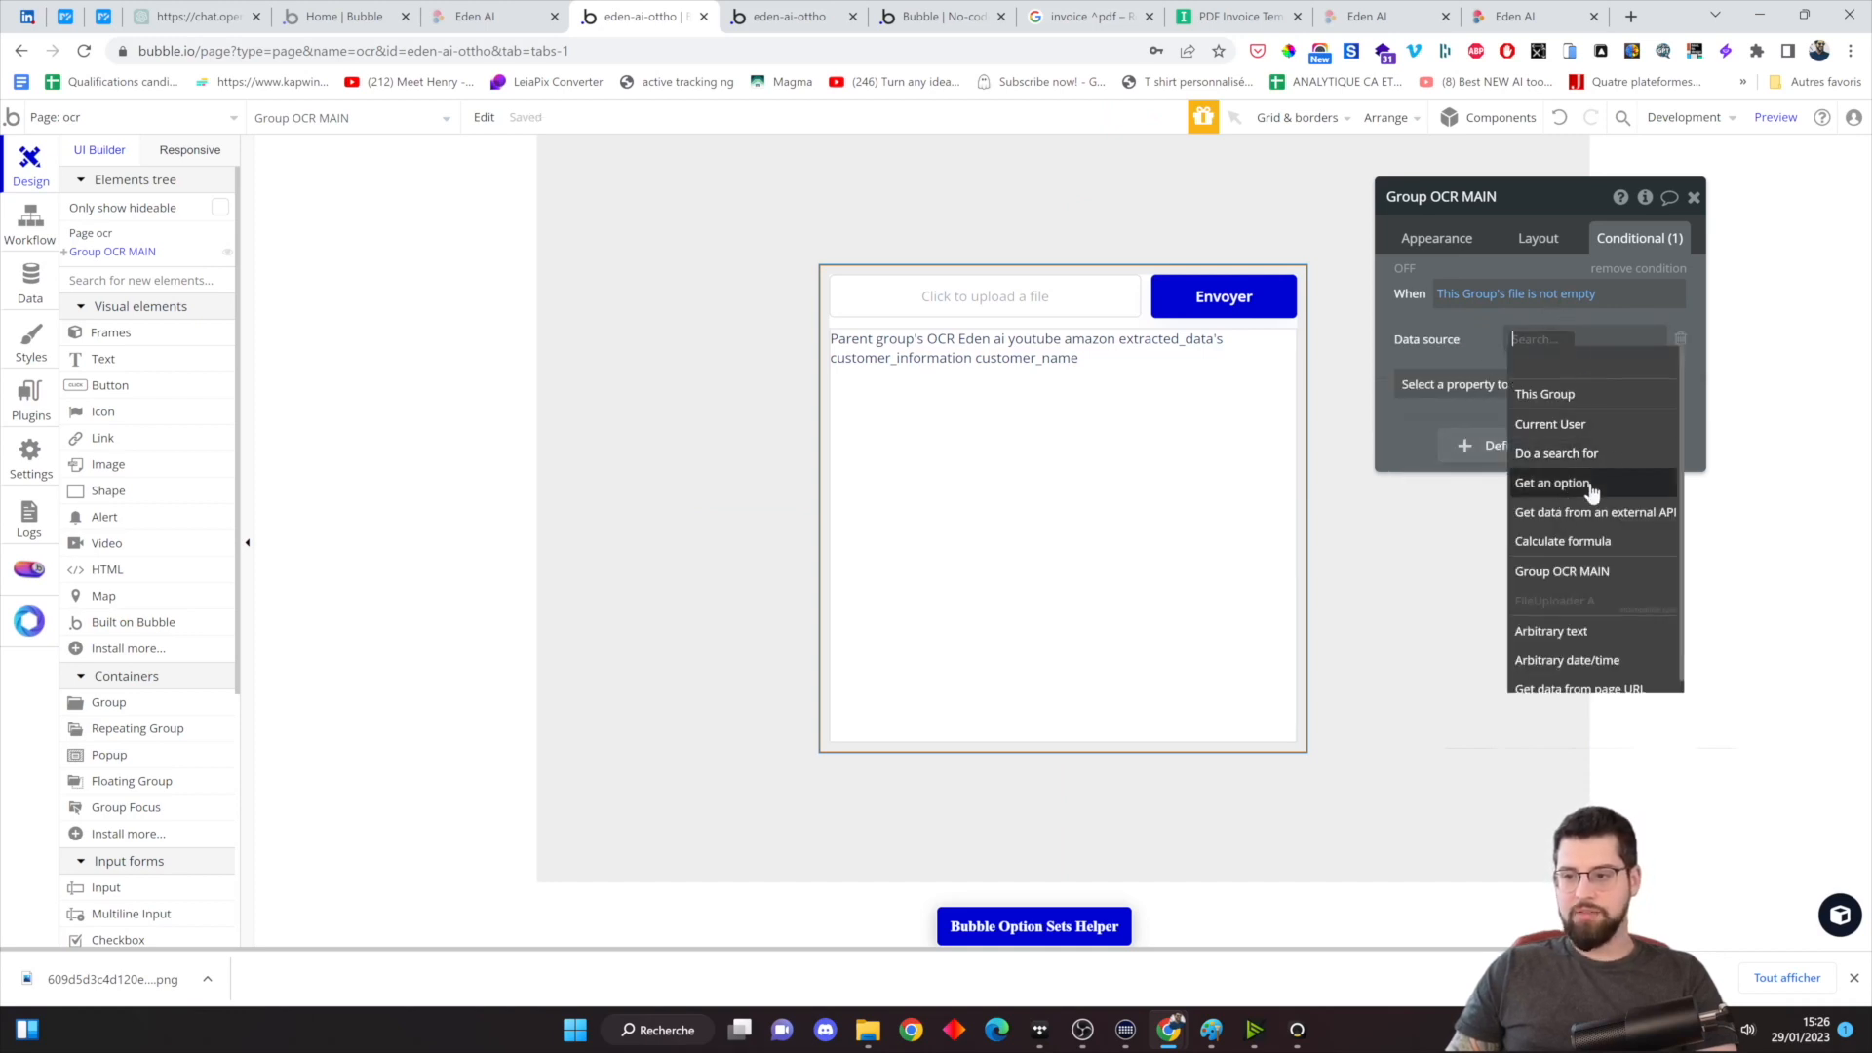
left_click(1573, 512)
left_click(1262, 242)
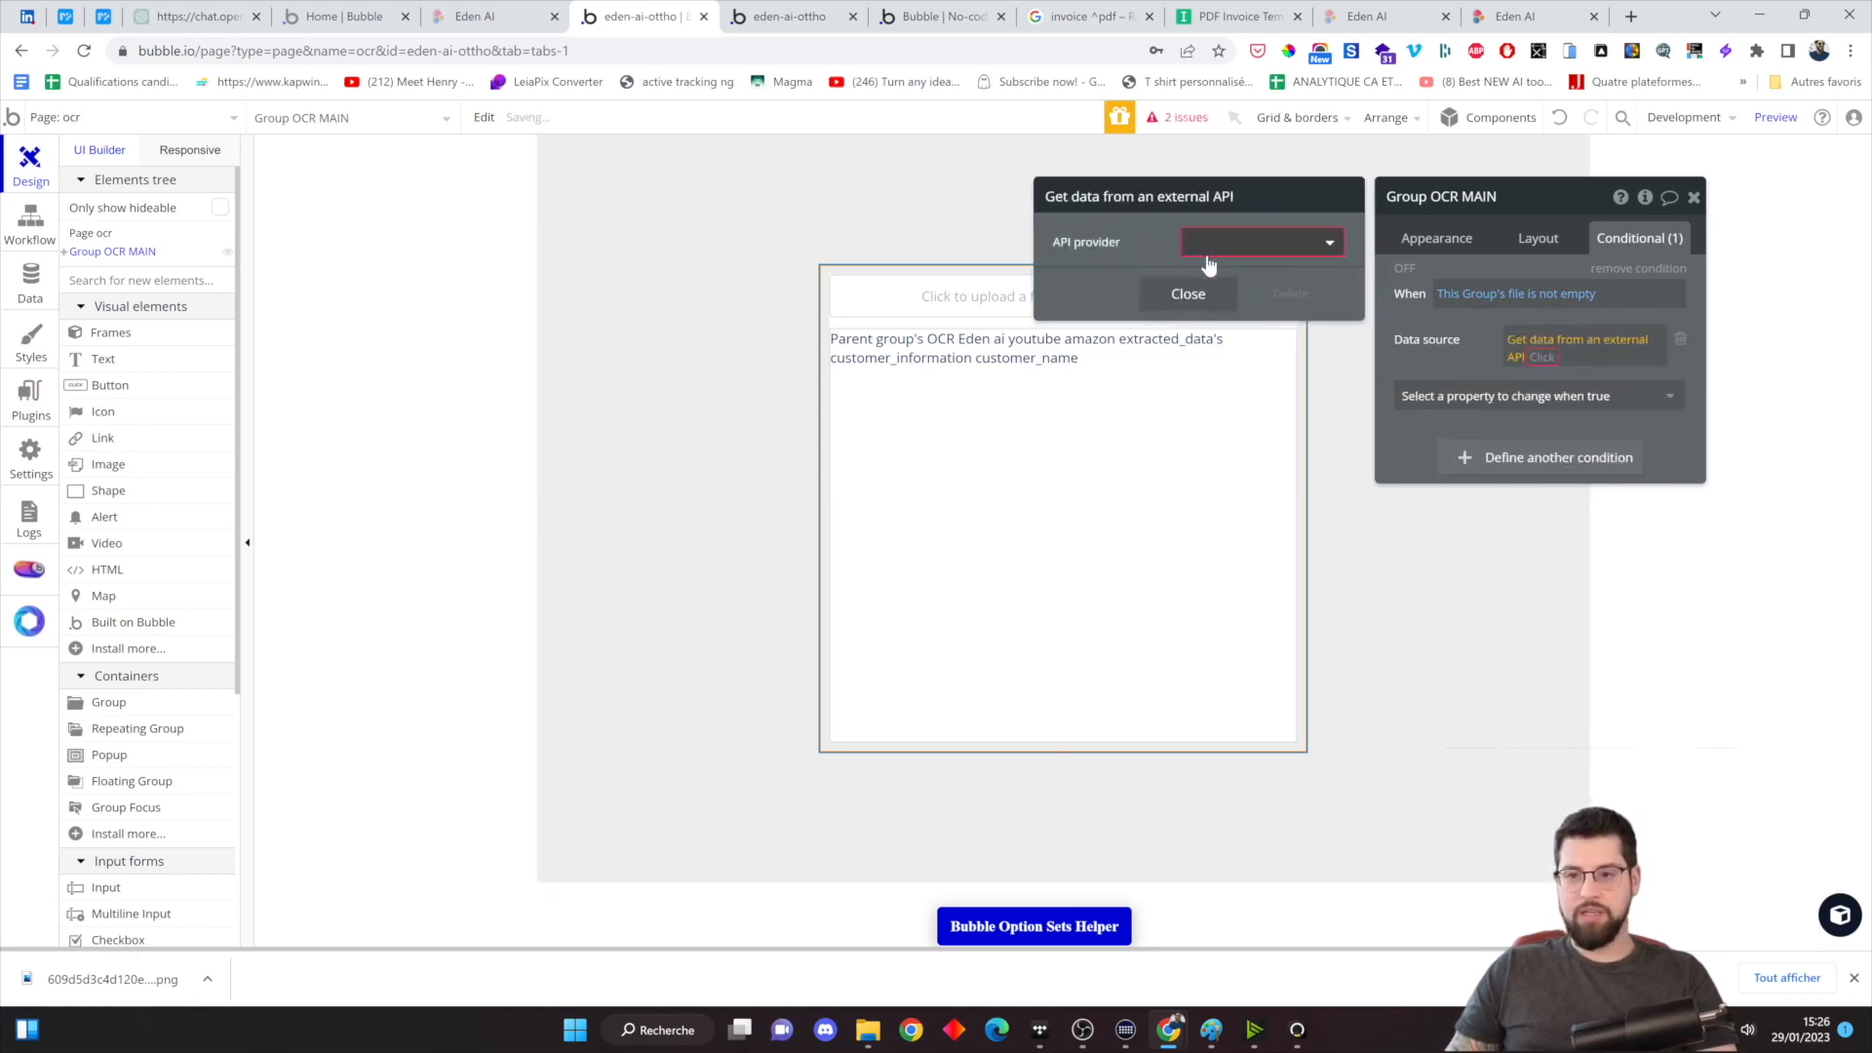
left_click(1258, 302)
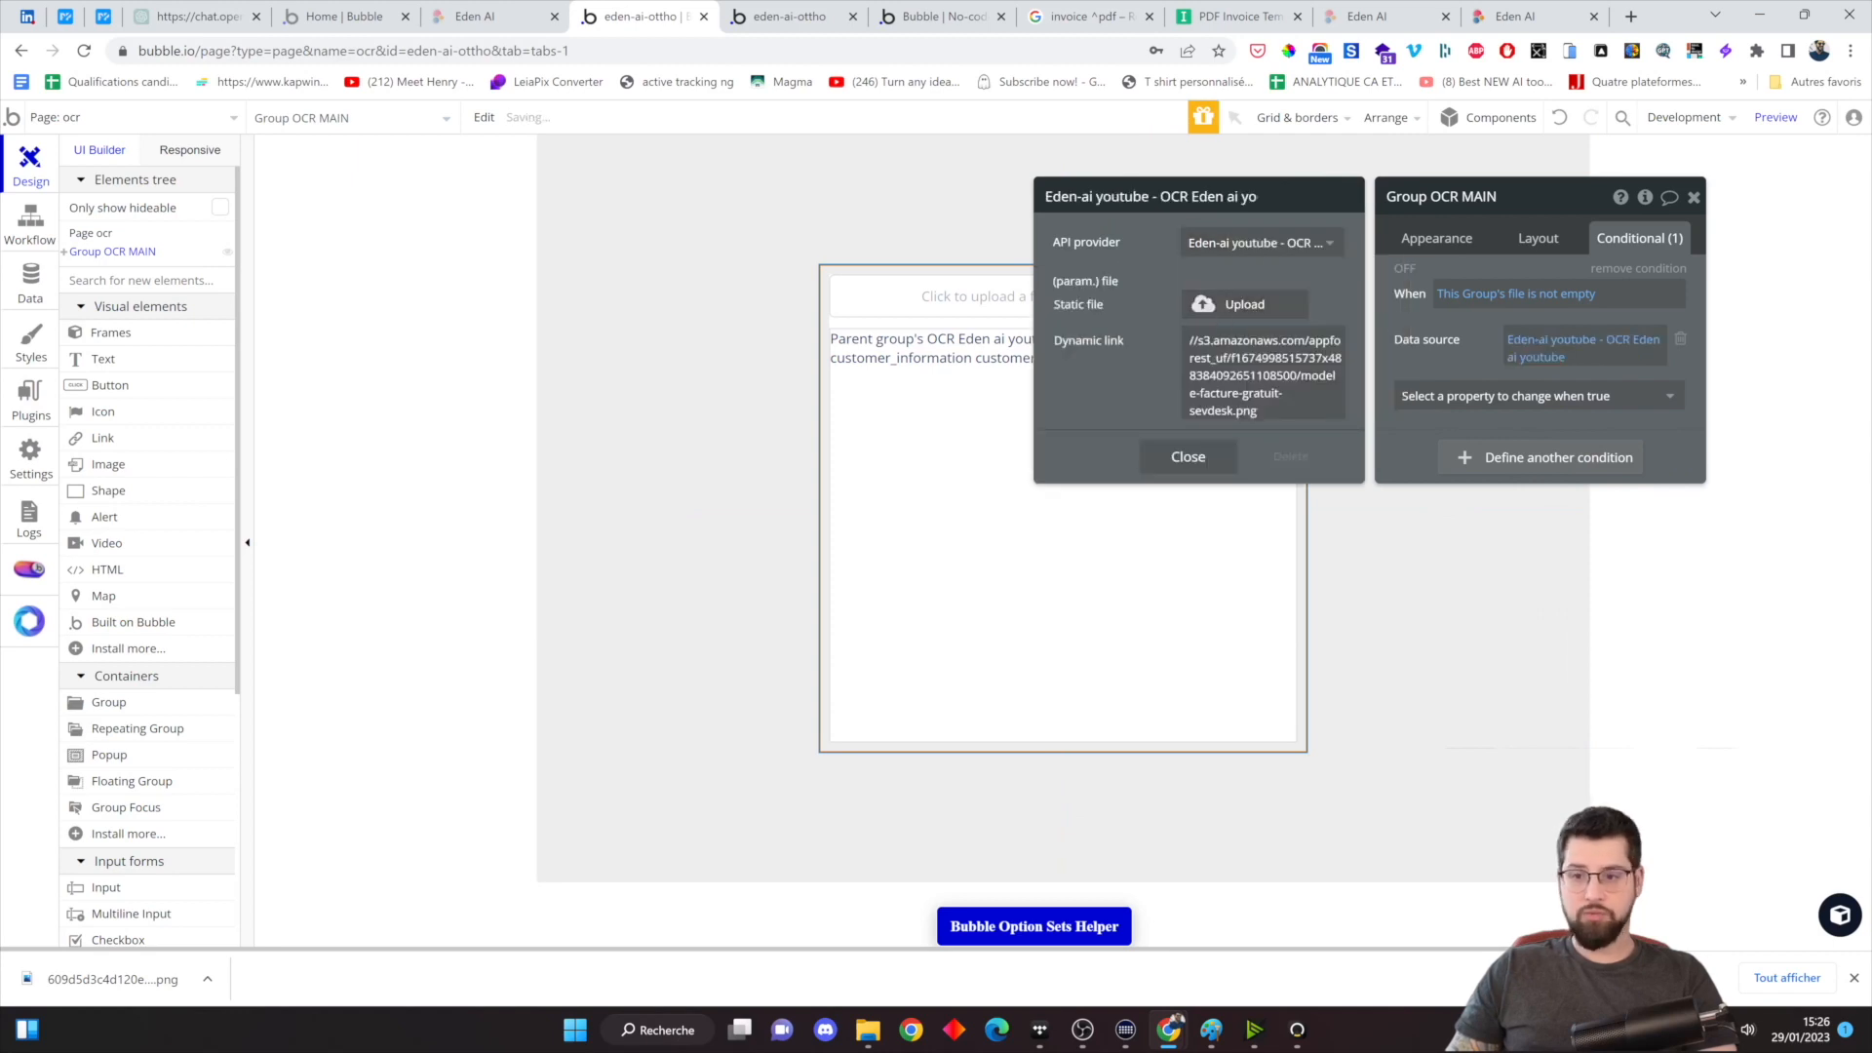
Replace the fixed file link in the API call's file parameter with This Group's file
left_click(1268, 340)
key("BackSpace")
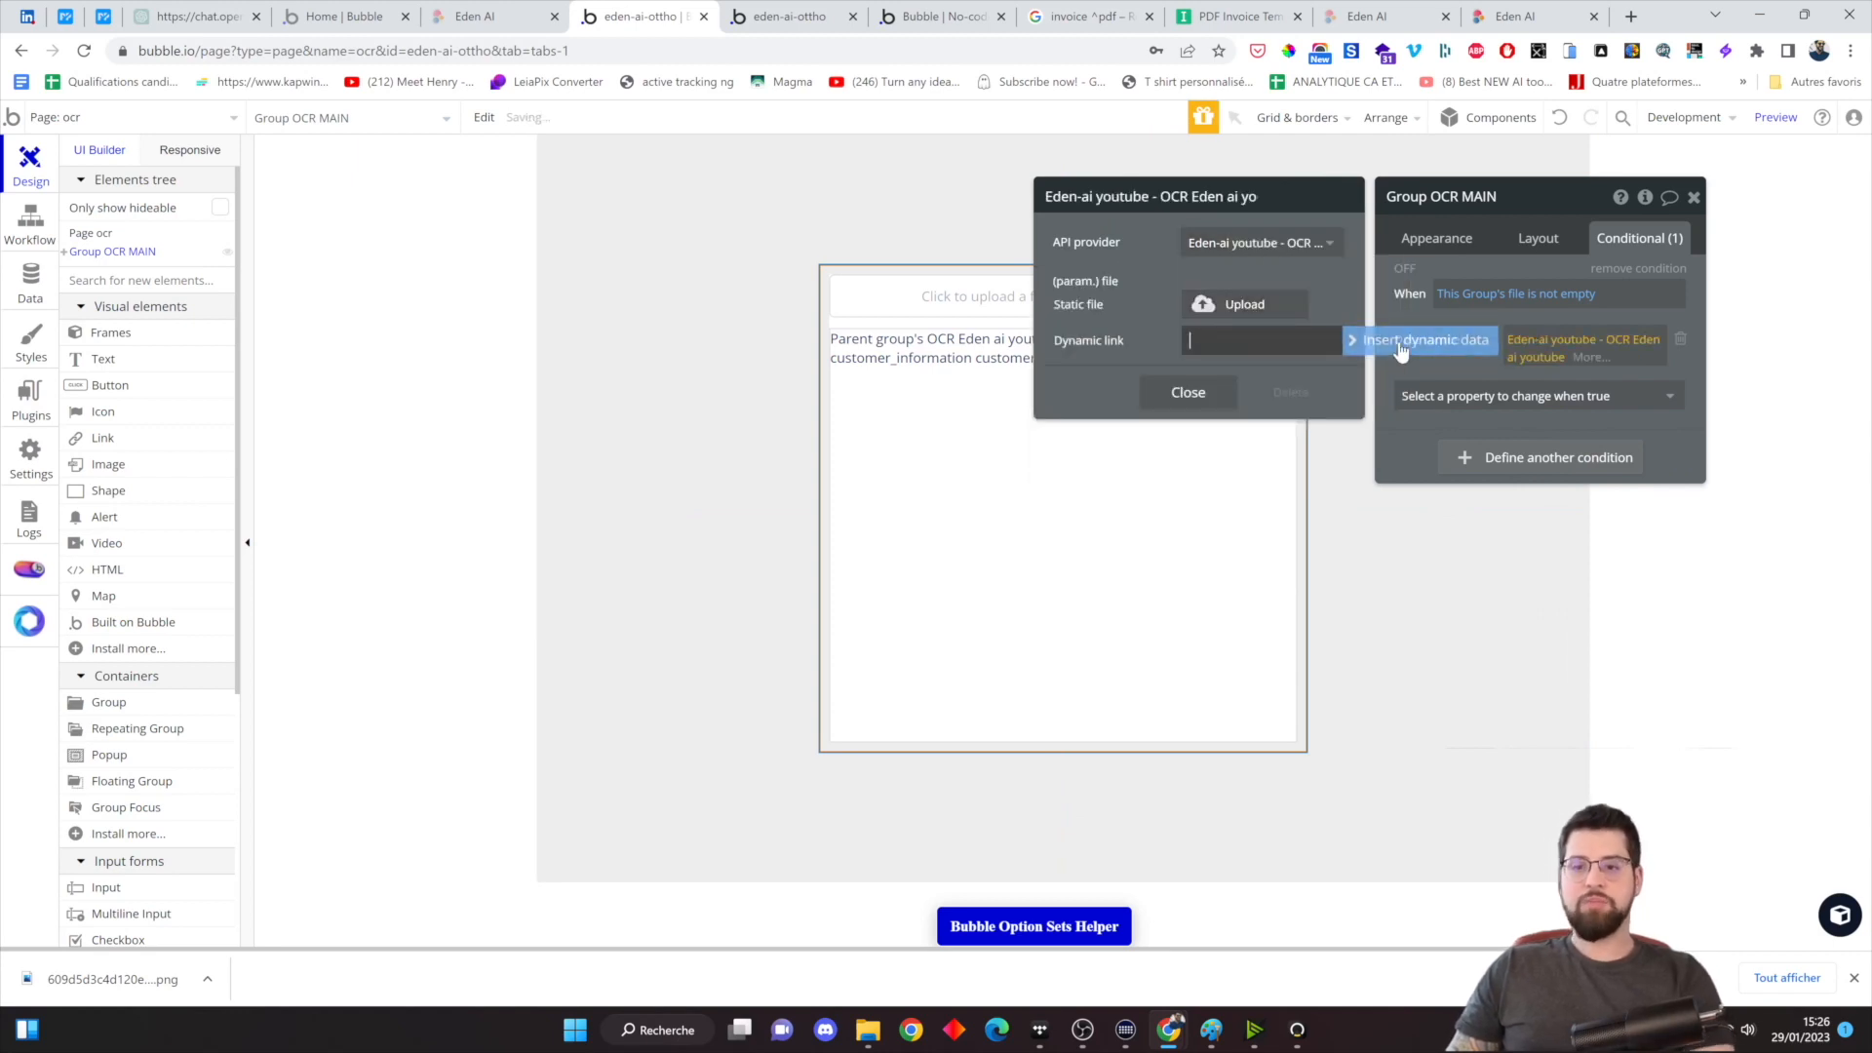
left_click(1387, 338)
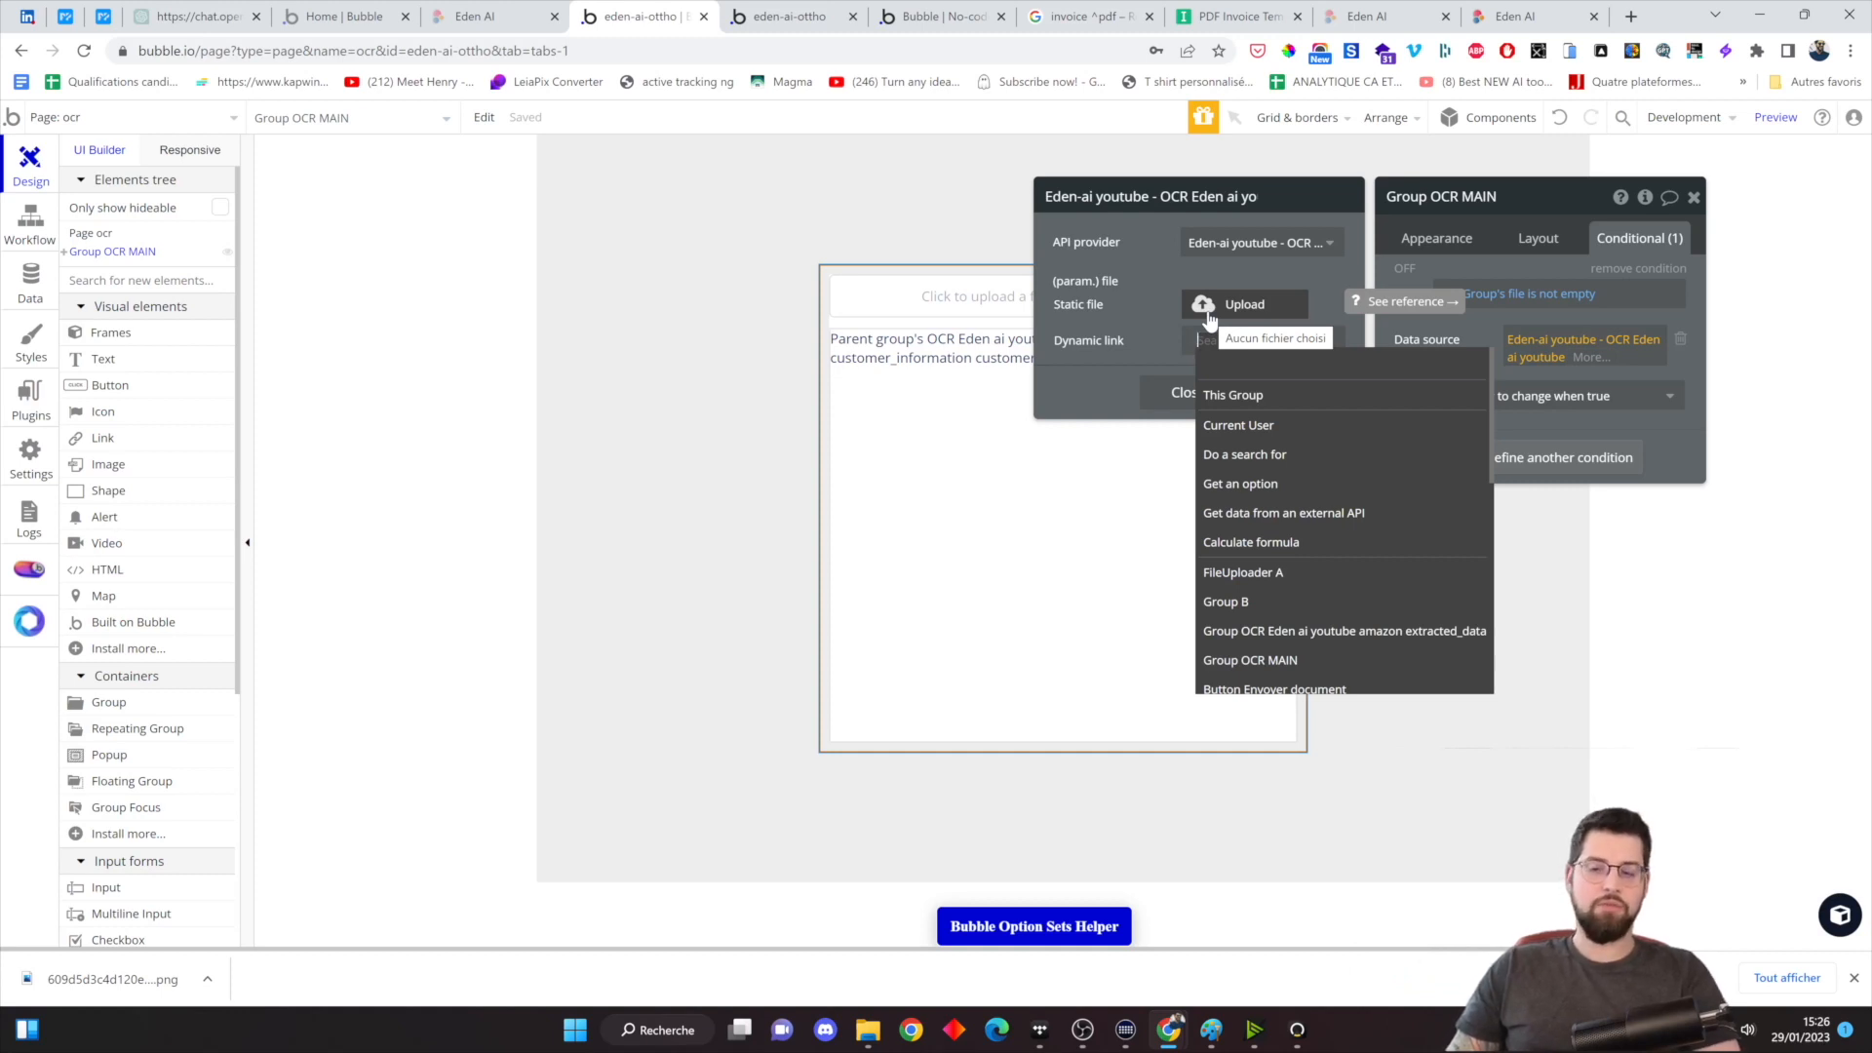
left_click(1231, 395)
left_click(1277, 657)
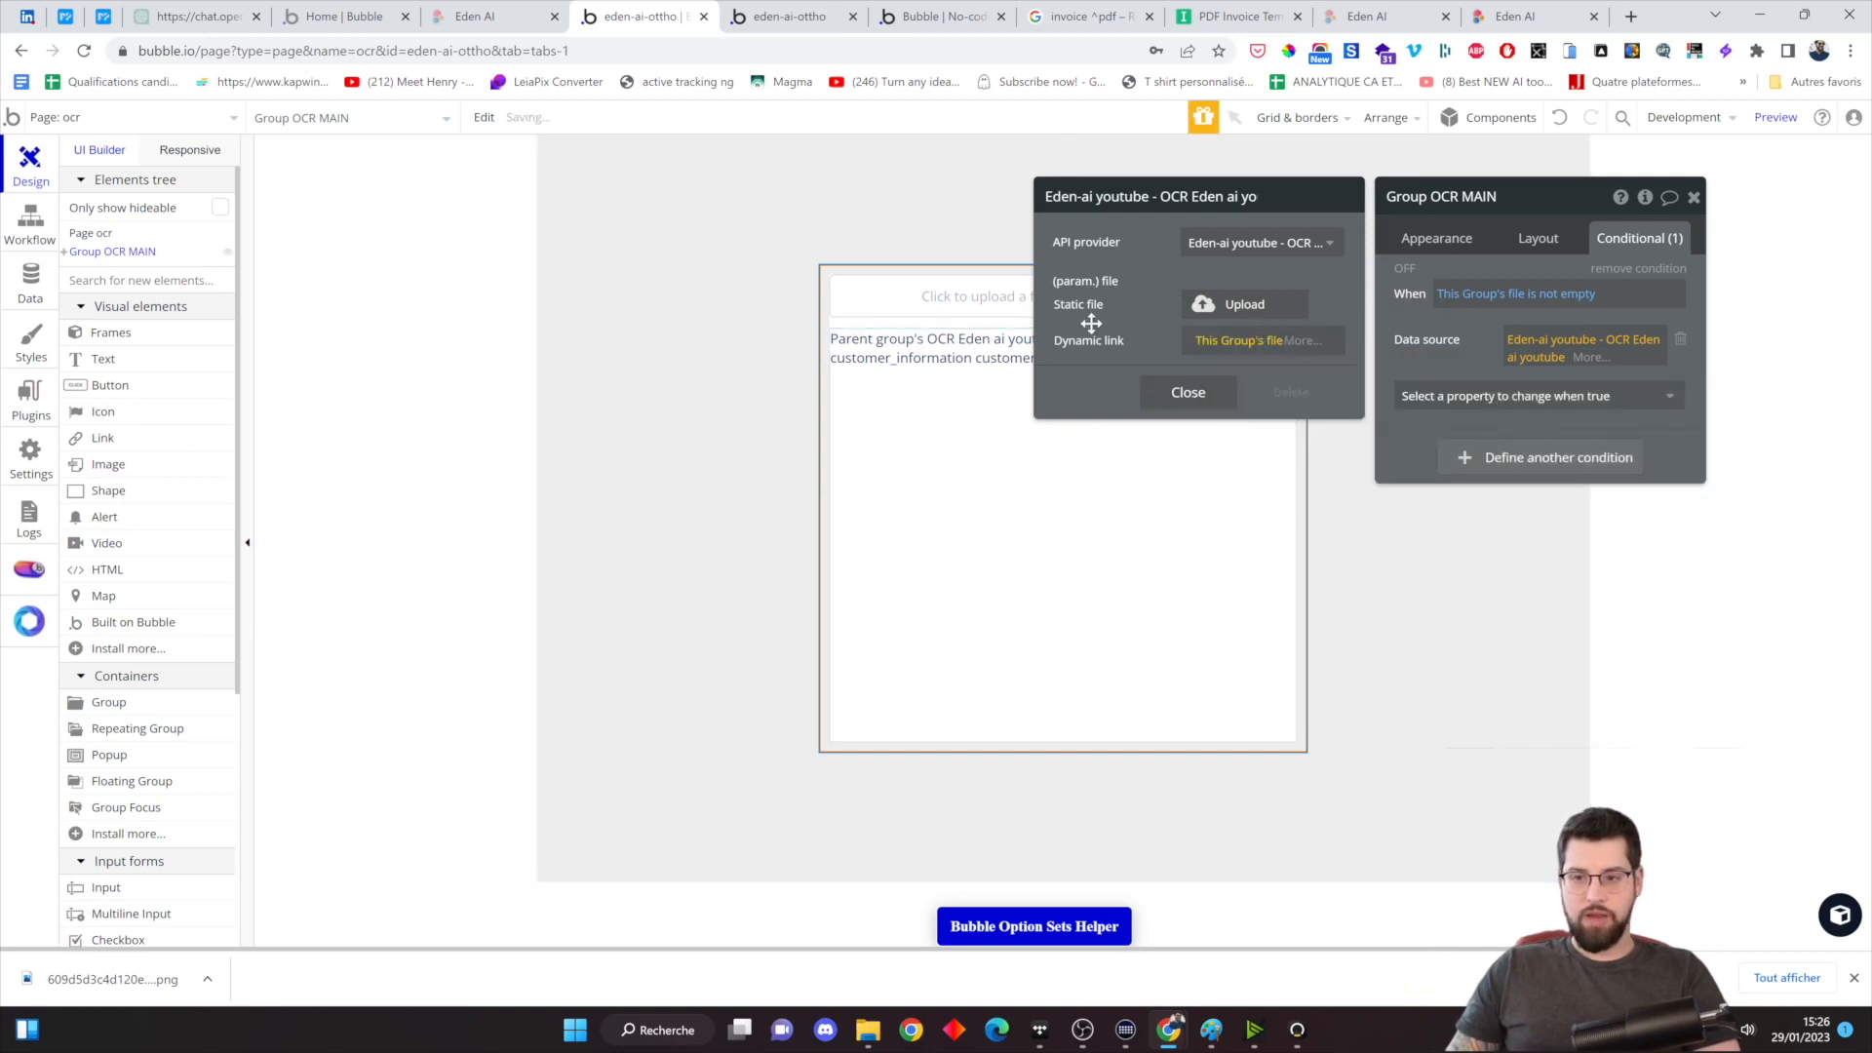
left_click(1447, 364)
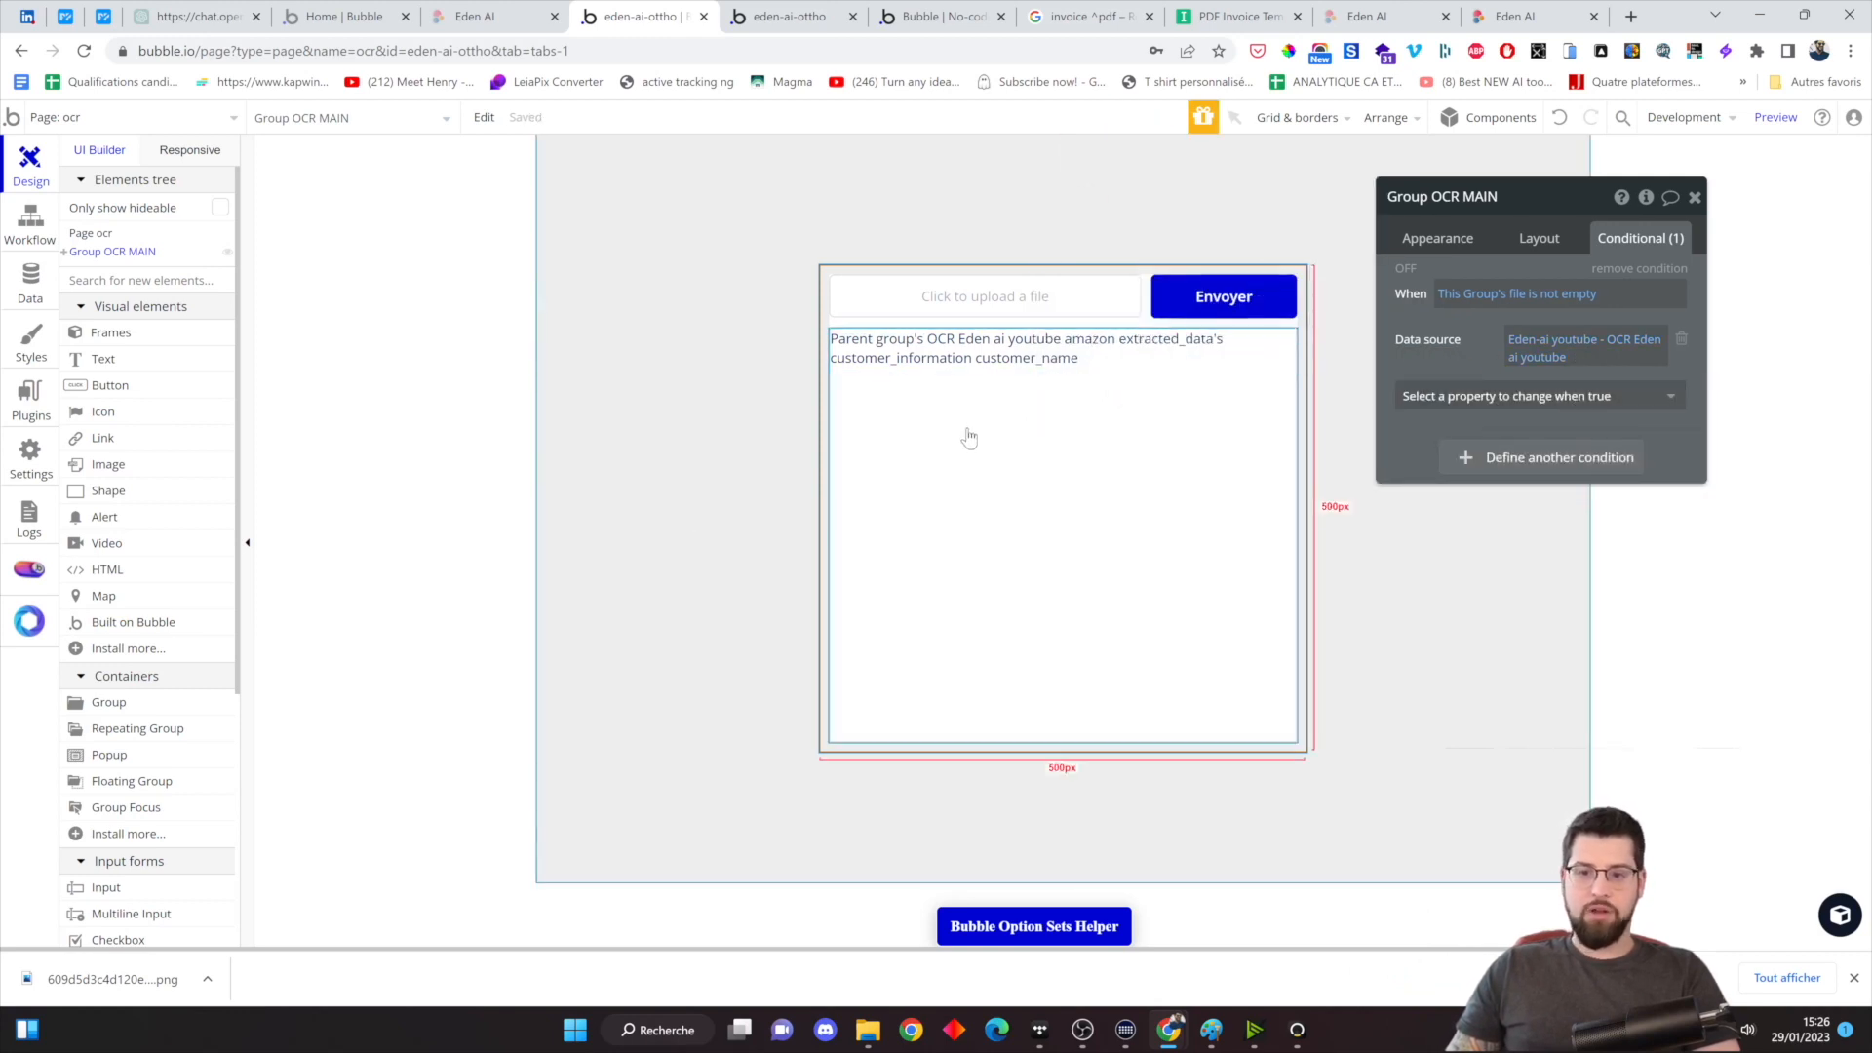
Duplicate the customer name text in the results group and make the copy show customer_information customer_address
left_click(1014, 409)
left_click(1431, 245)
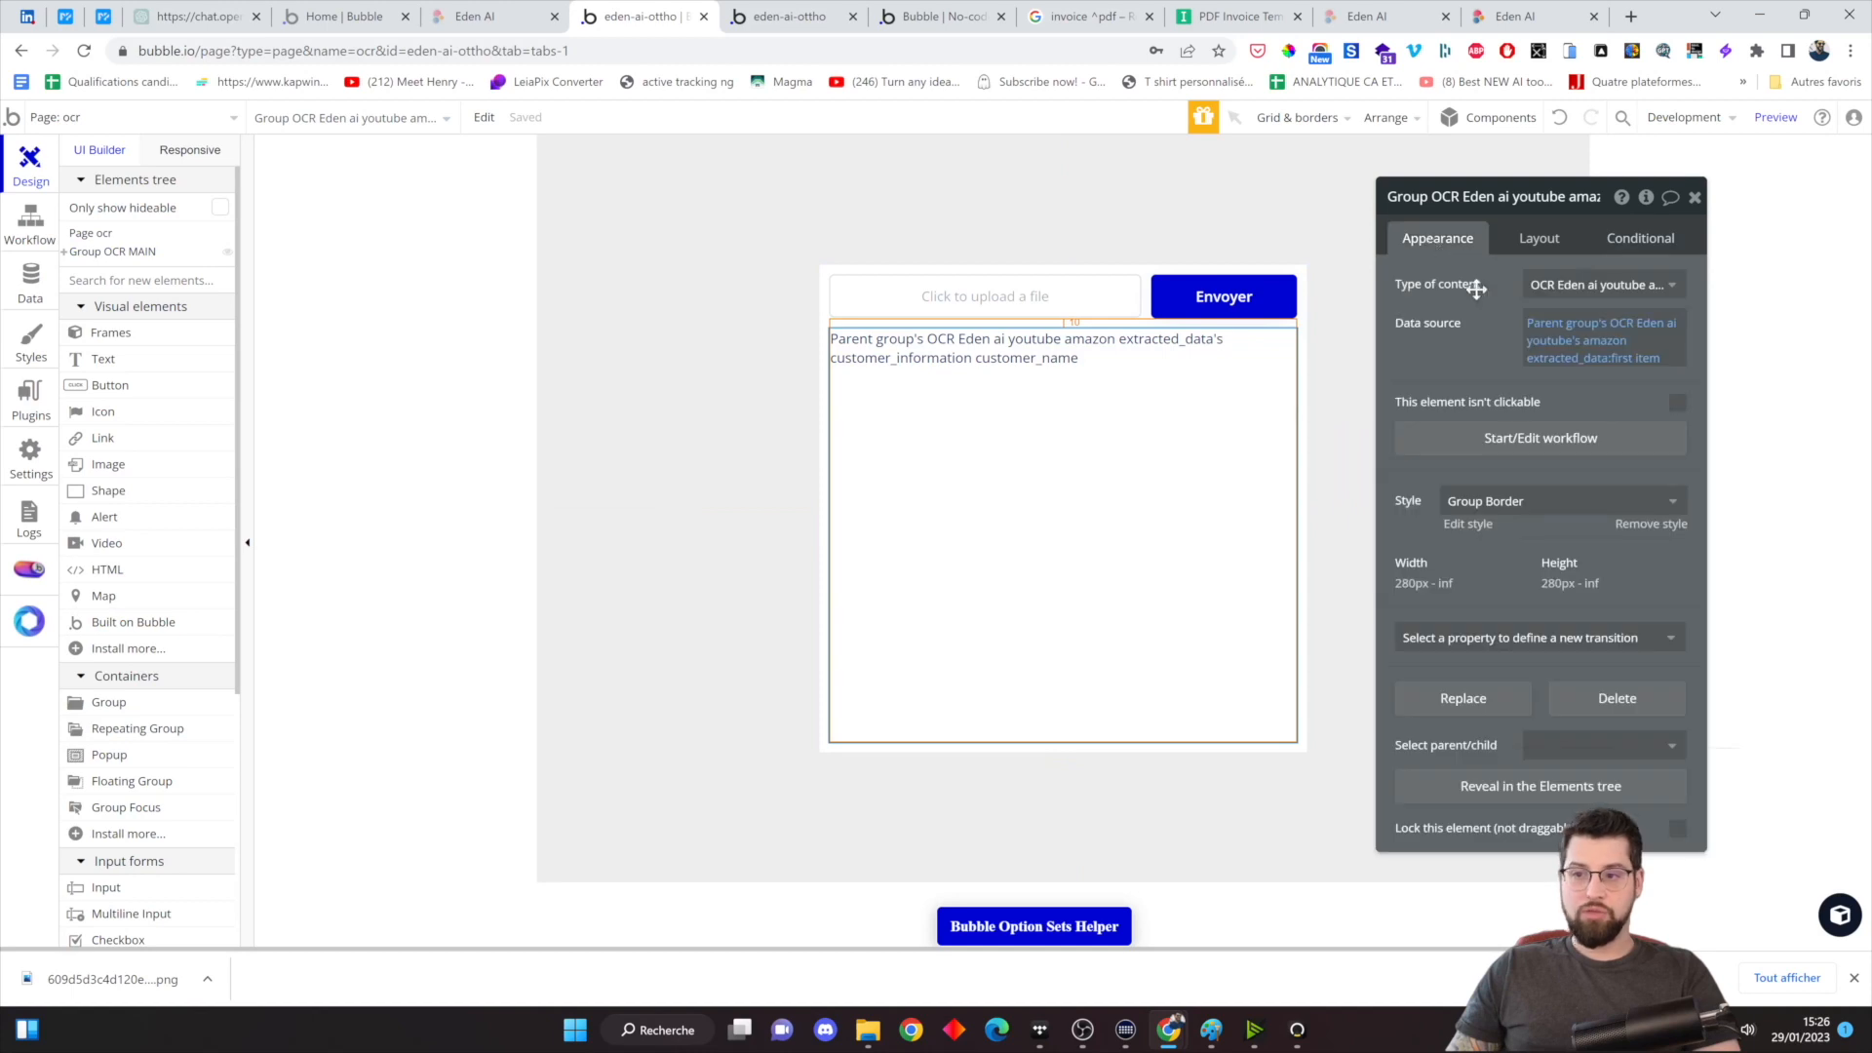
left_click(1122, 349)
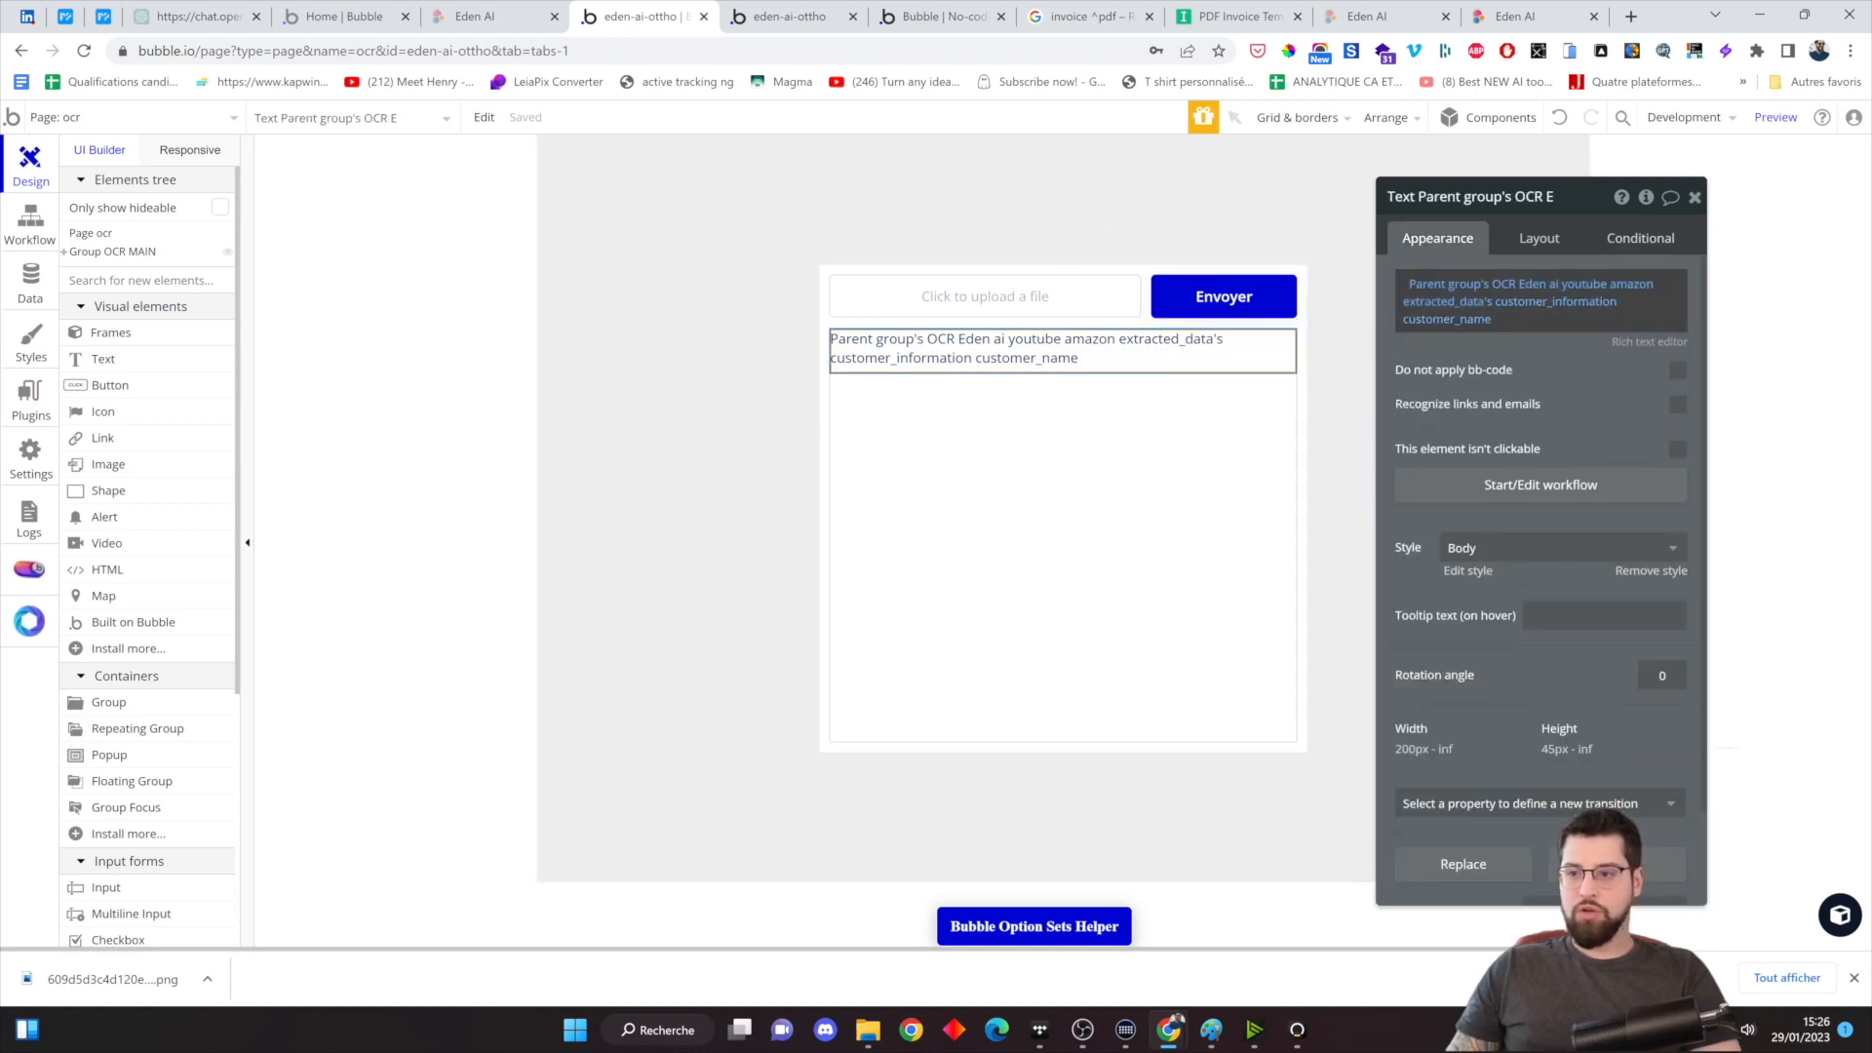
key("ctrl+v")
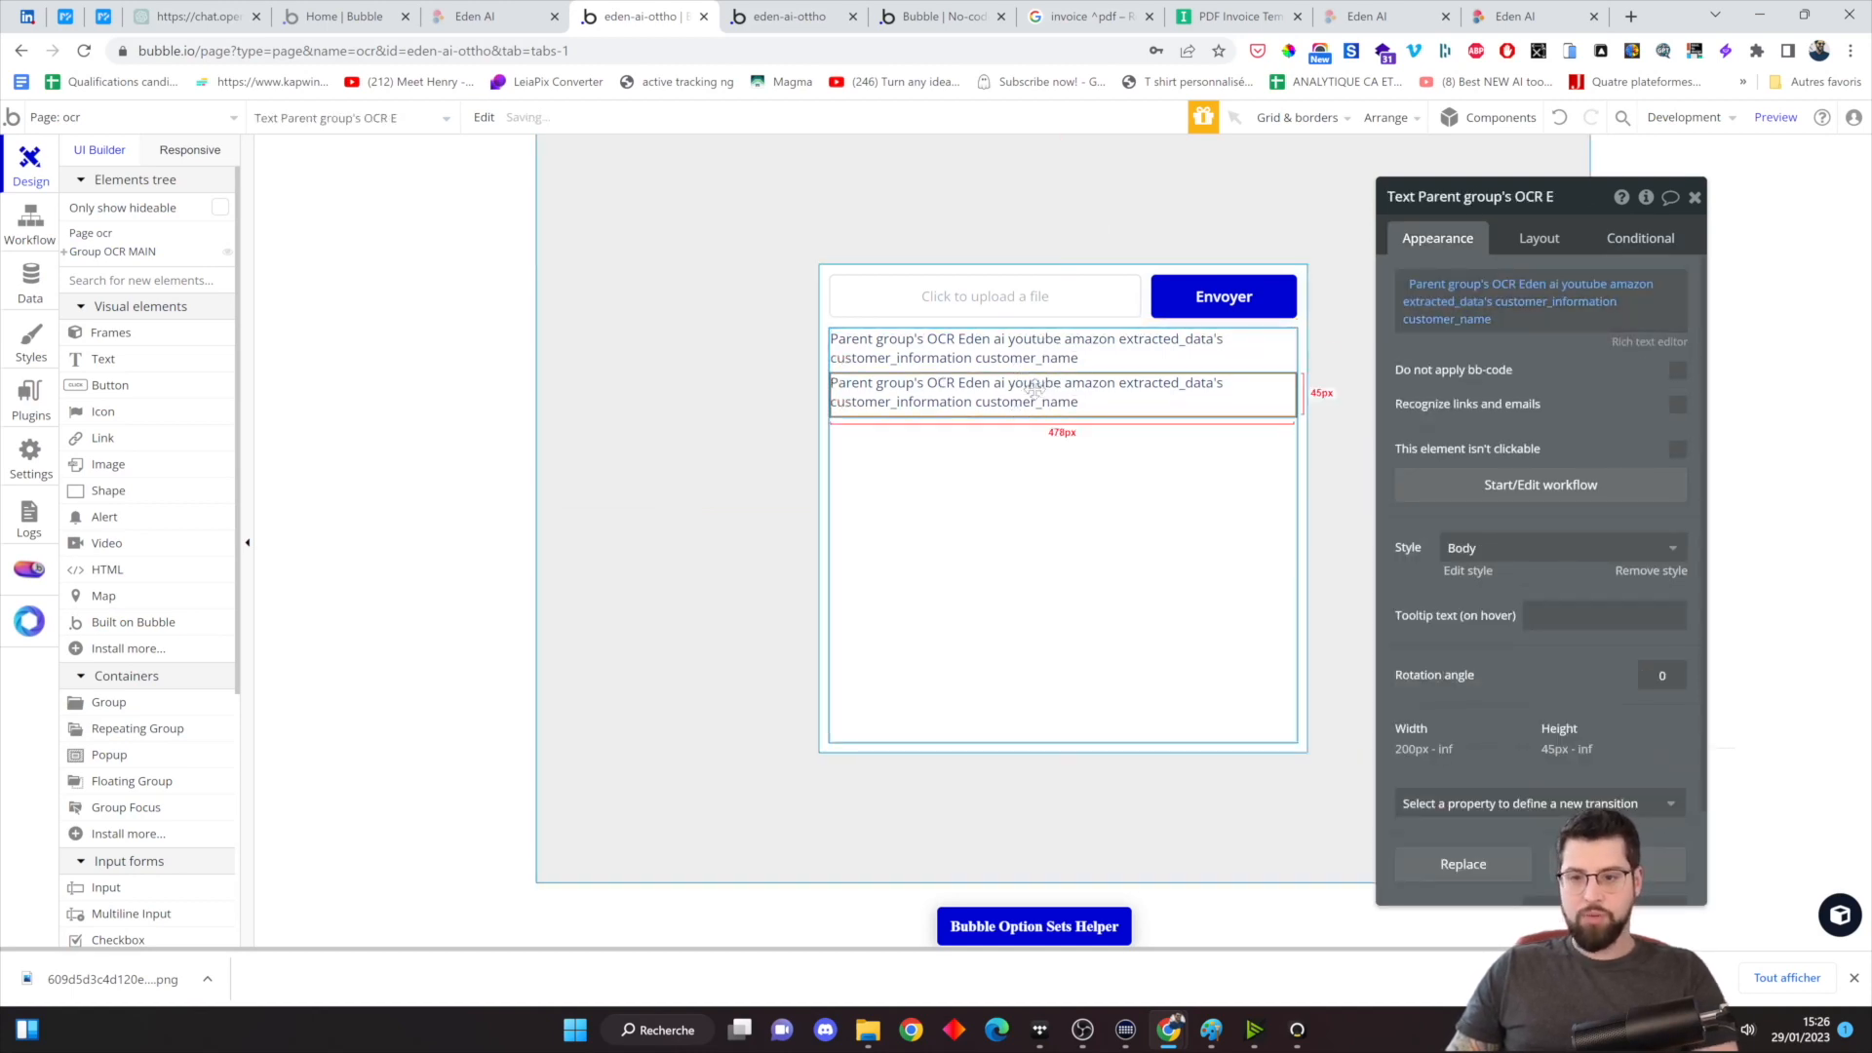
left_click(1447, 319)
left_click(1560, 388)
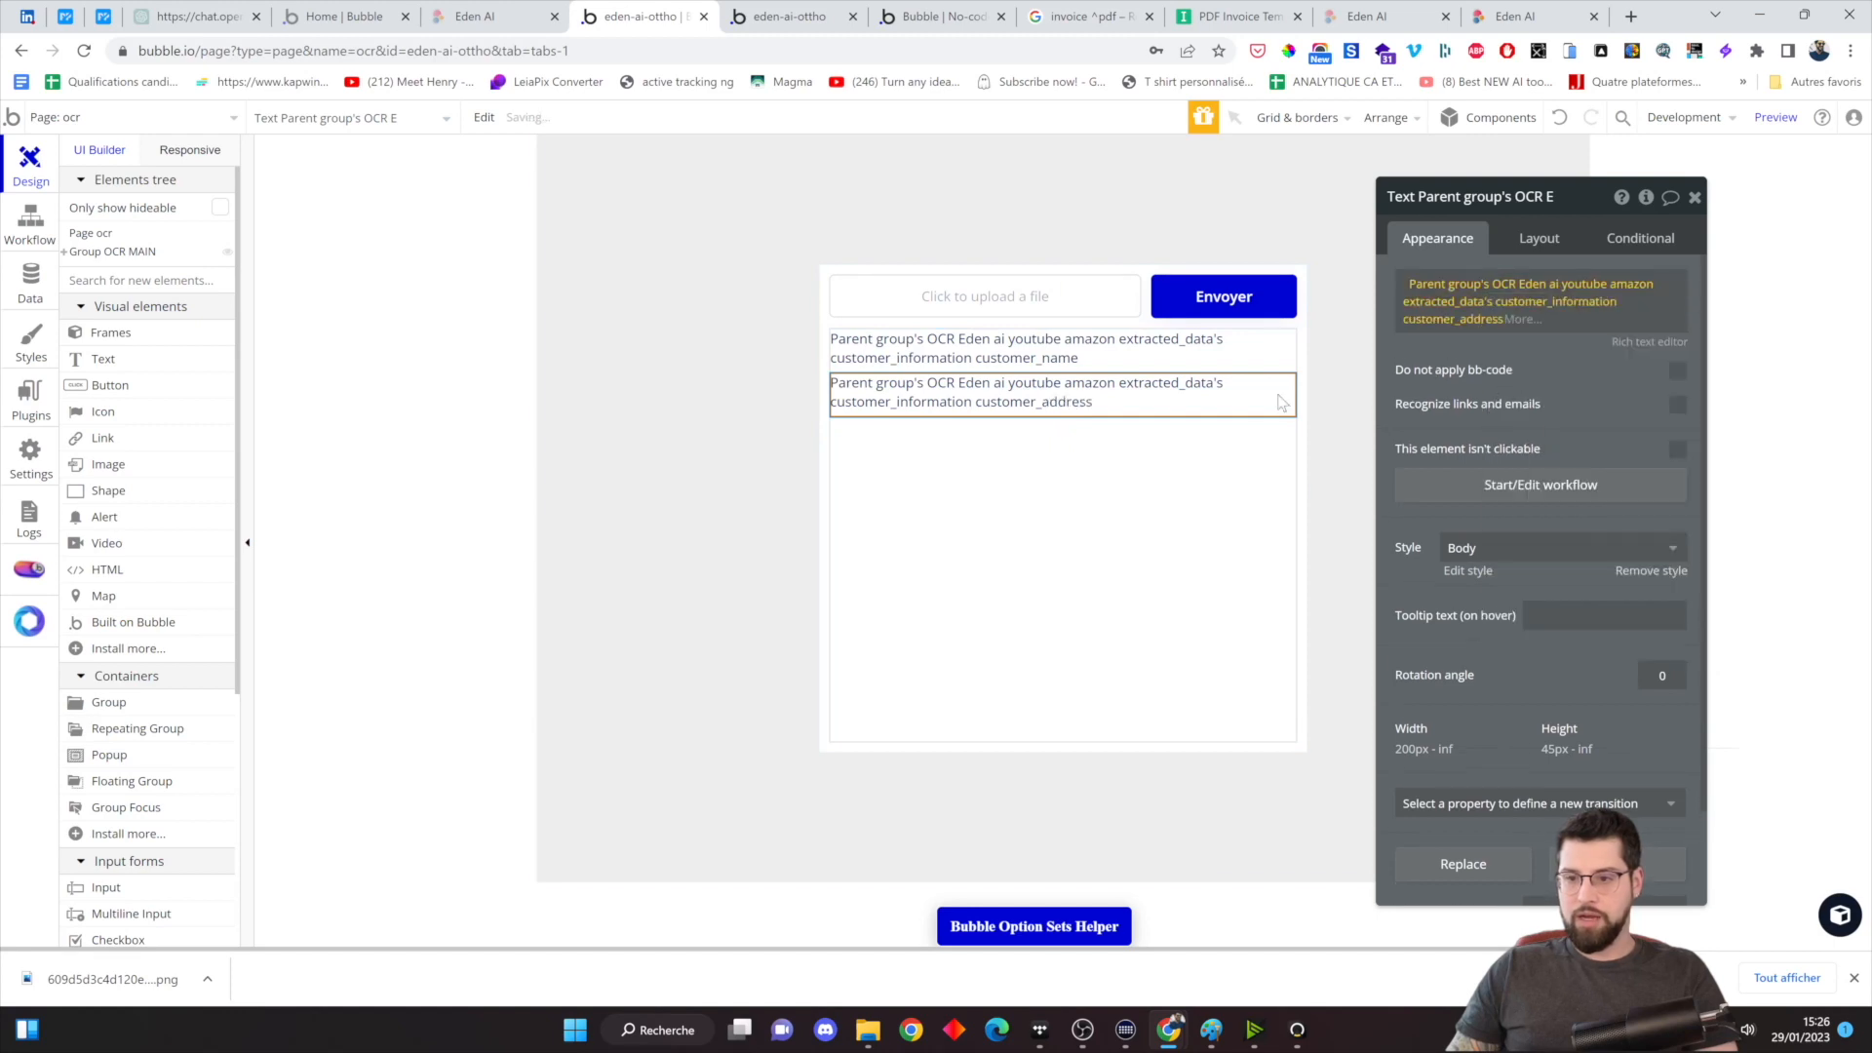
Duplicate the customer address text and make the copy show customer_information customer_email
key("ctrl+c")
key("ctrl+v")
left_click(1468, 319)
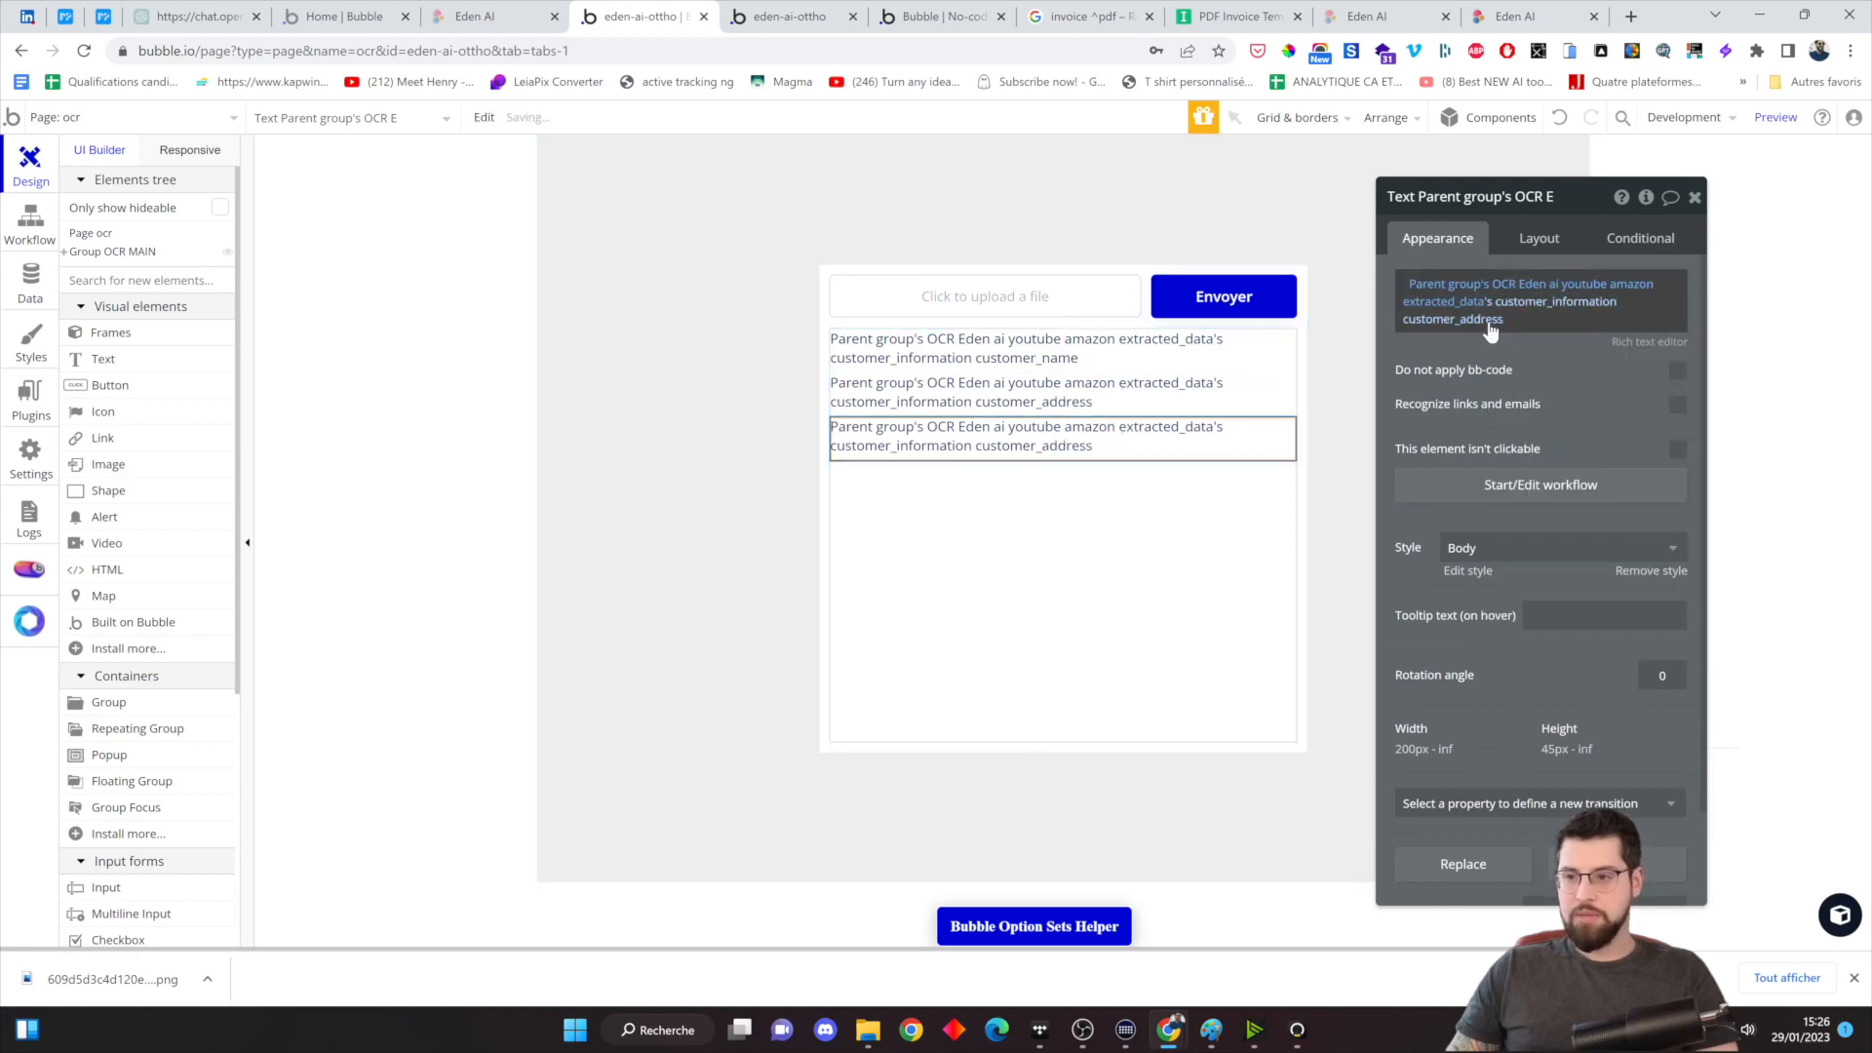
left_click(1570, 415)
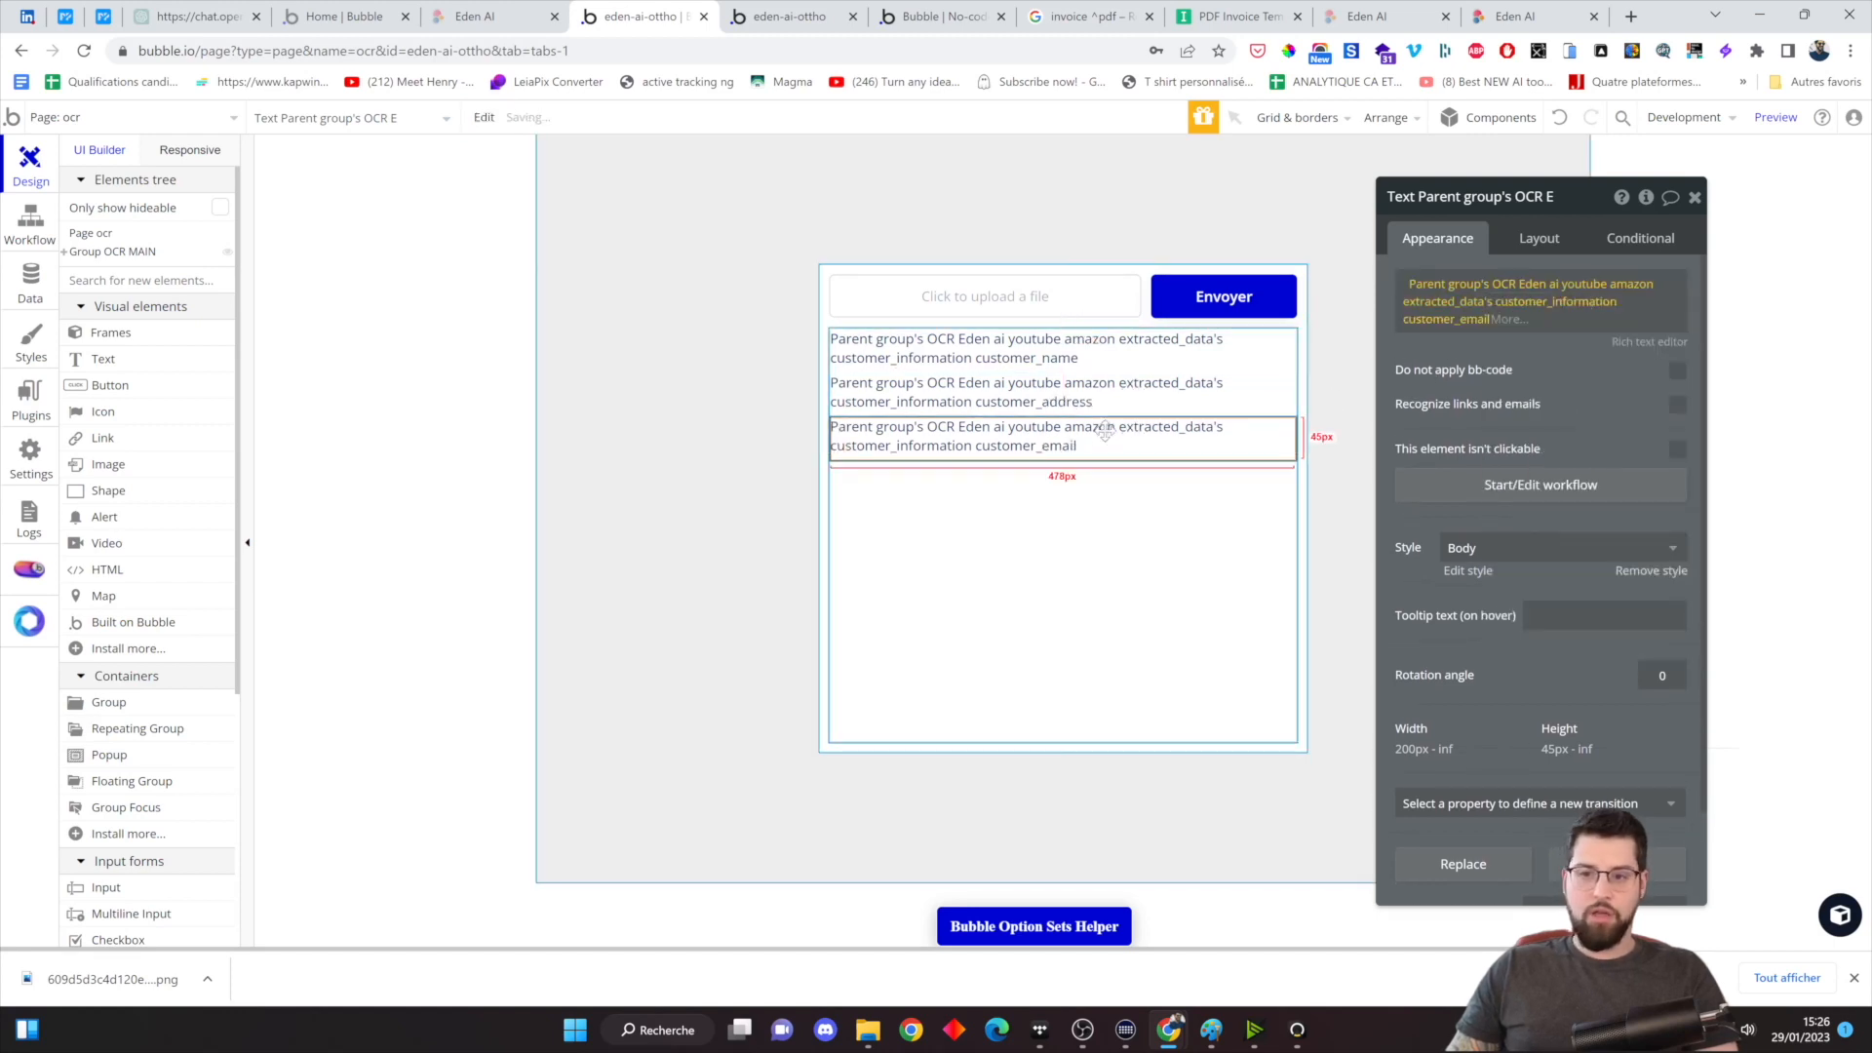
Duplicate the customer email text and make the copy show the extracted data's invoice_total
key("ctrl+c")
key("ctrl+v")
left_click(1473, 319)
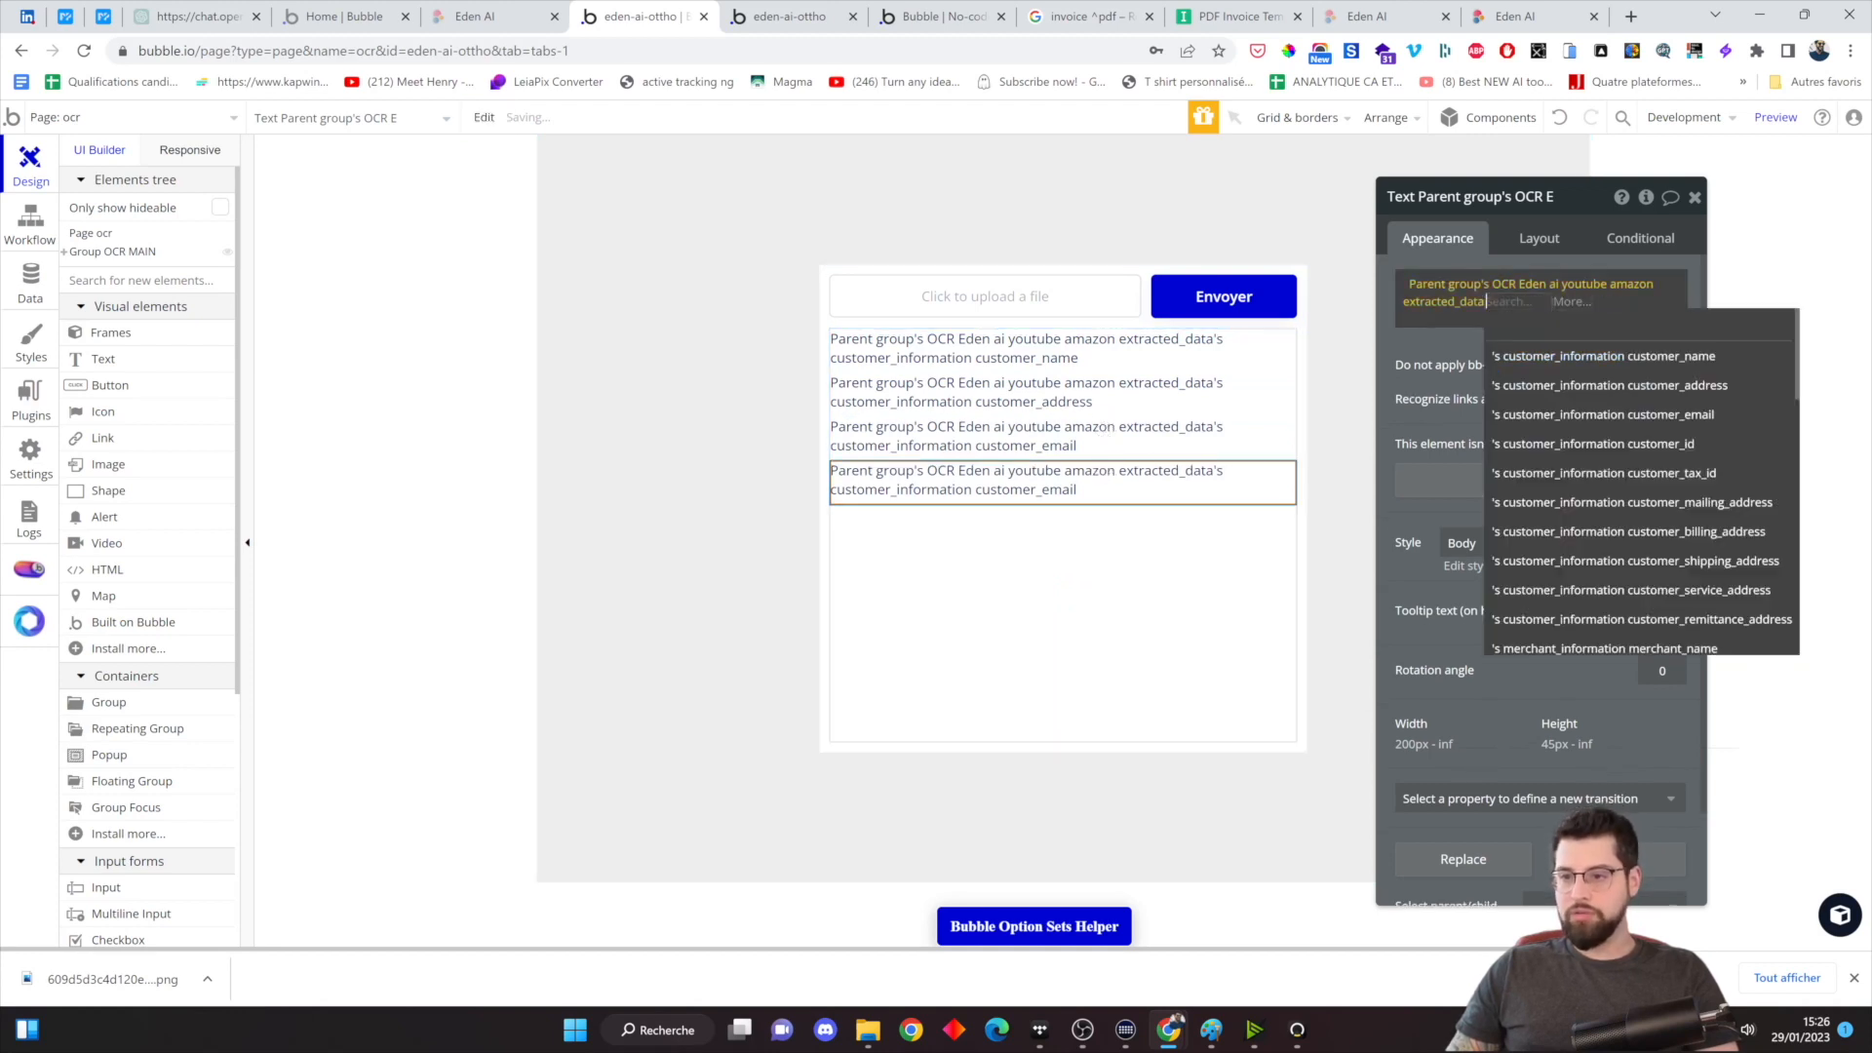
type("invoice")
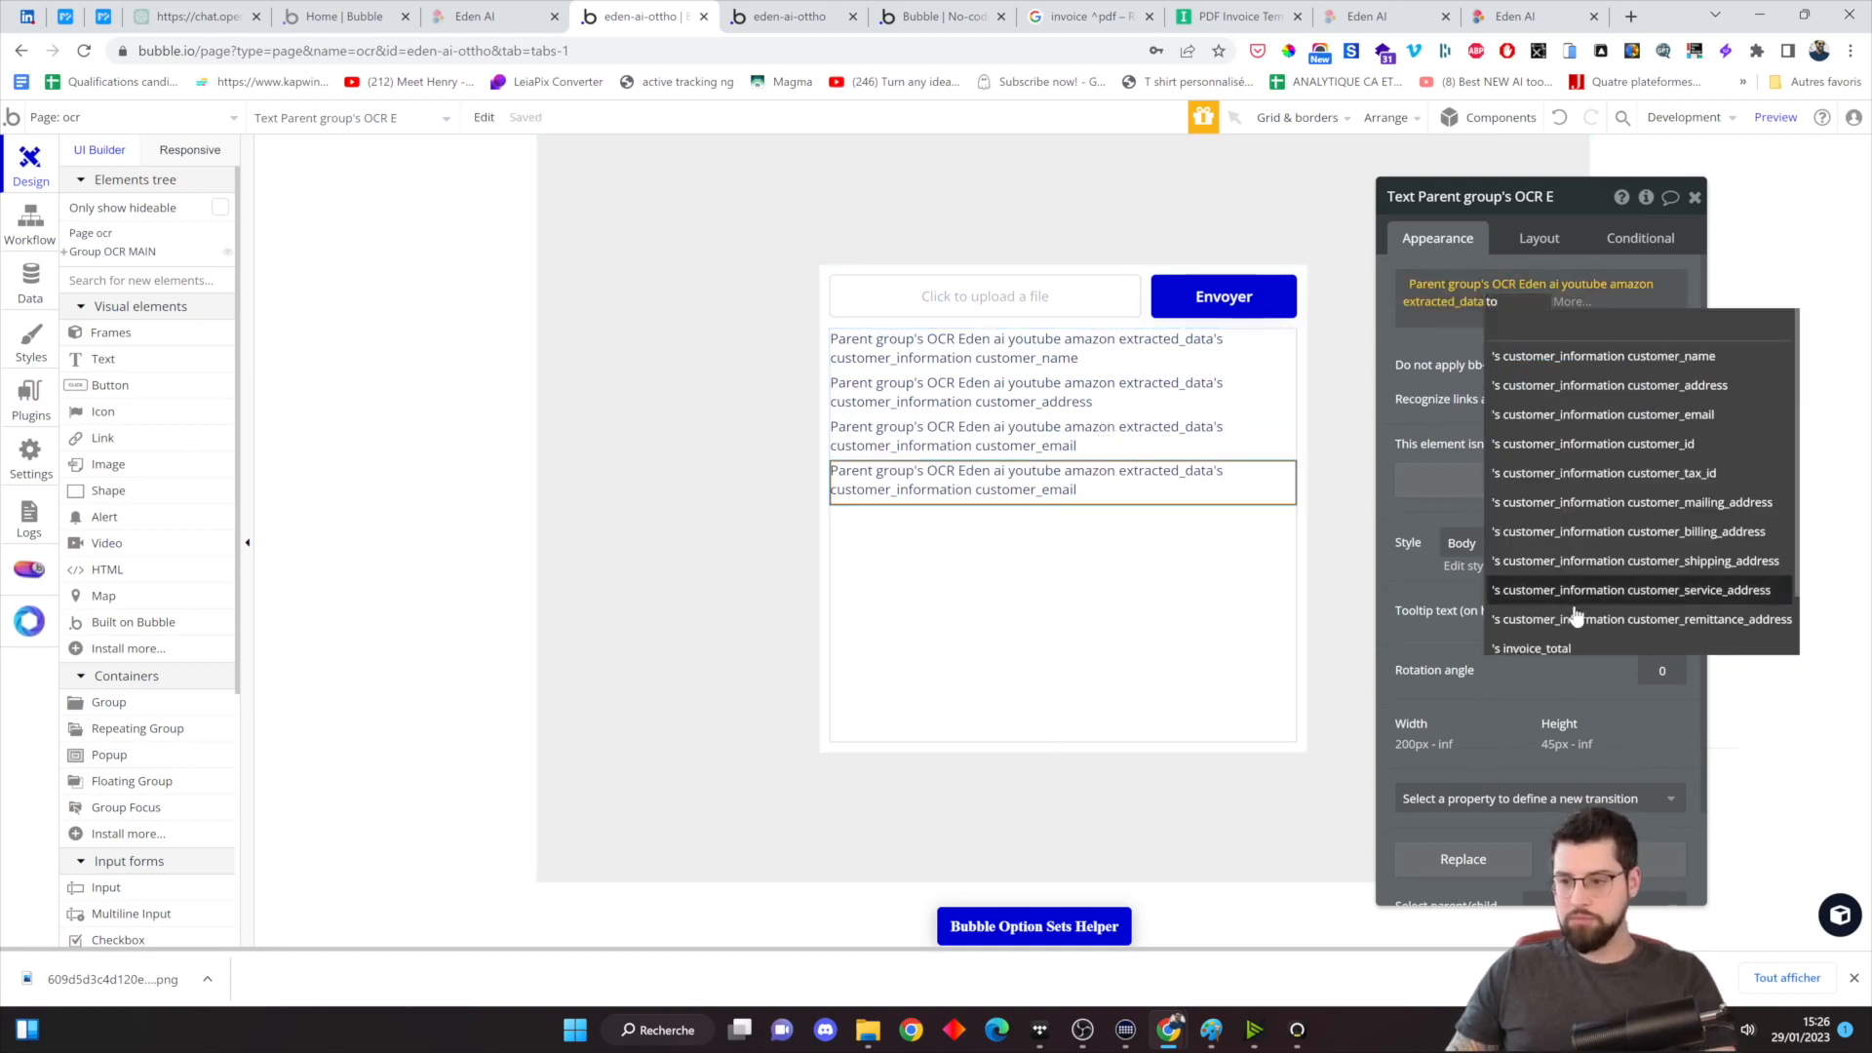
left_click(1555, 643)
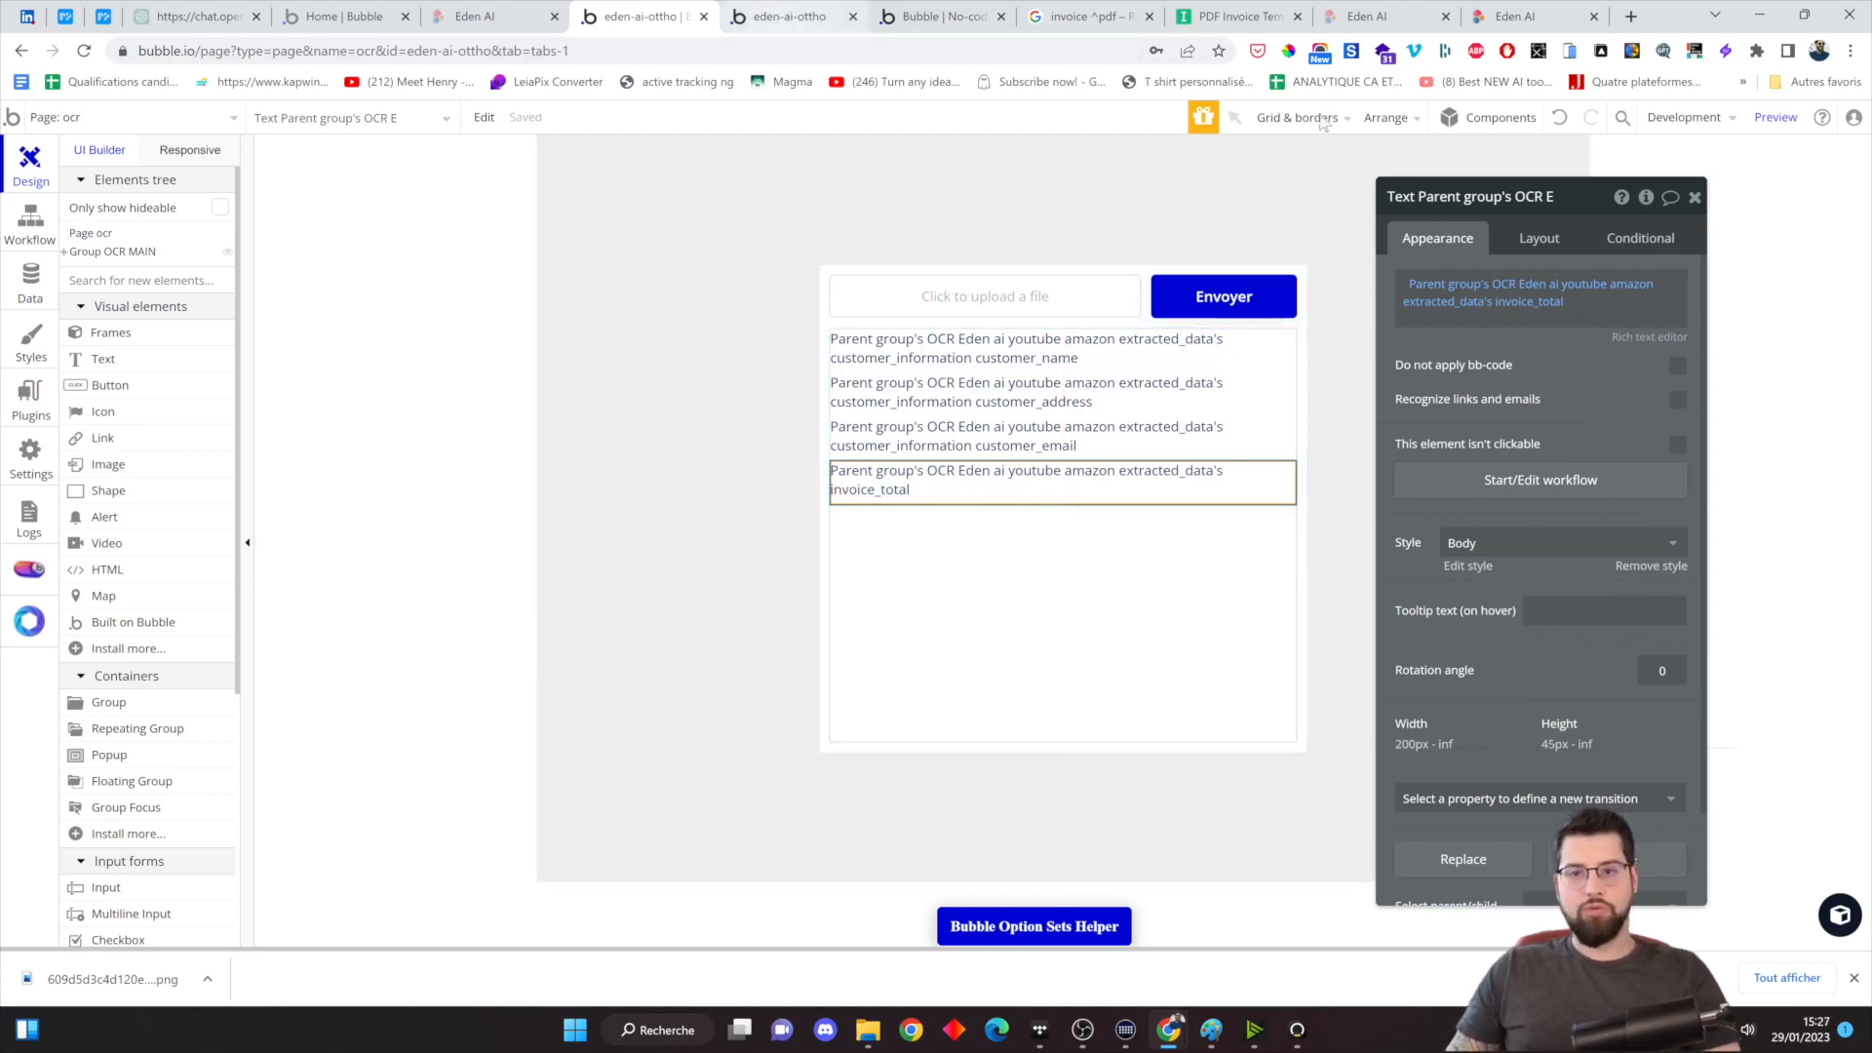
Preview the ocr page, upload 609d5d3c4d120e370de52b70_invoice-lp-light-border.png and submit it with Envoyer
left_click(1795, 125)
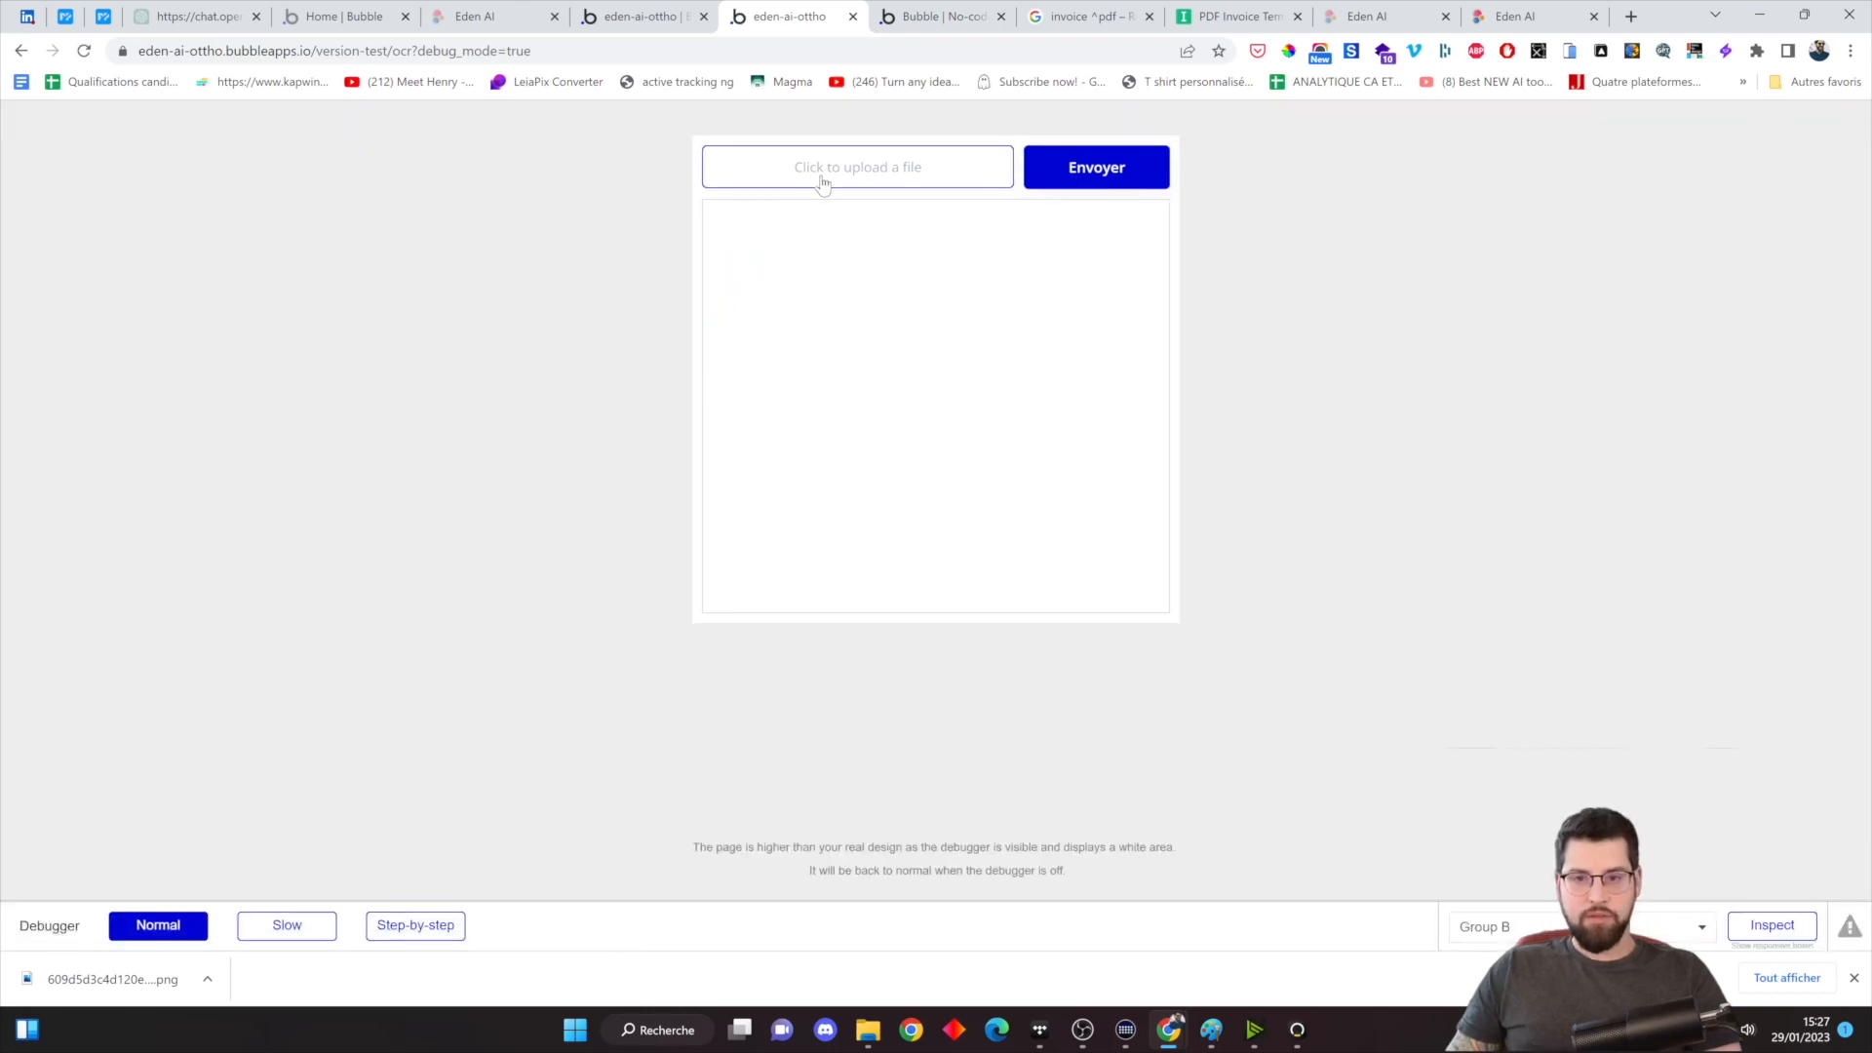
left_click(869, 167)
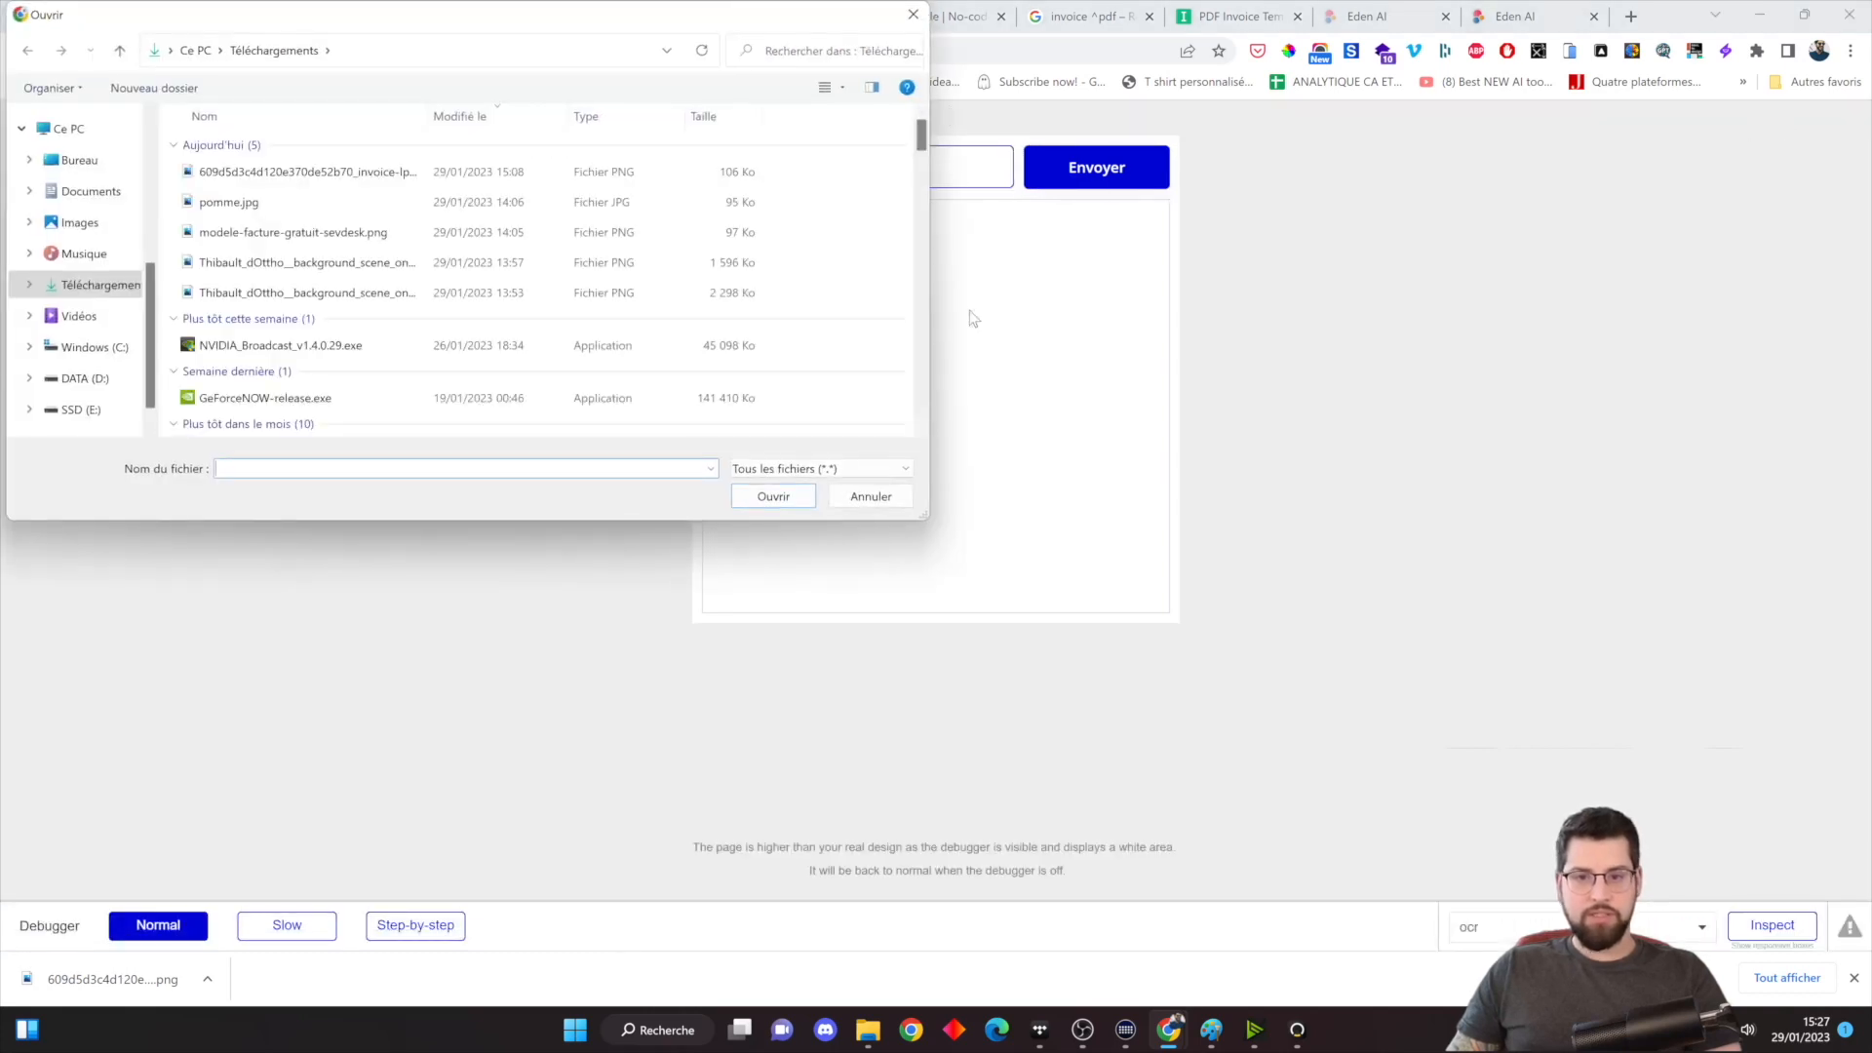
left_click(884, 502)
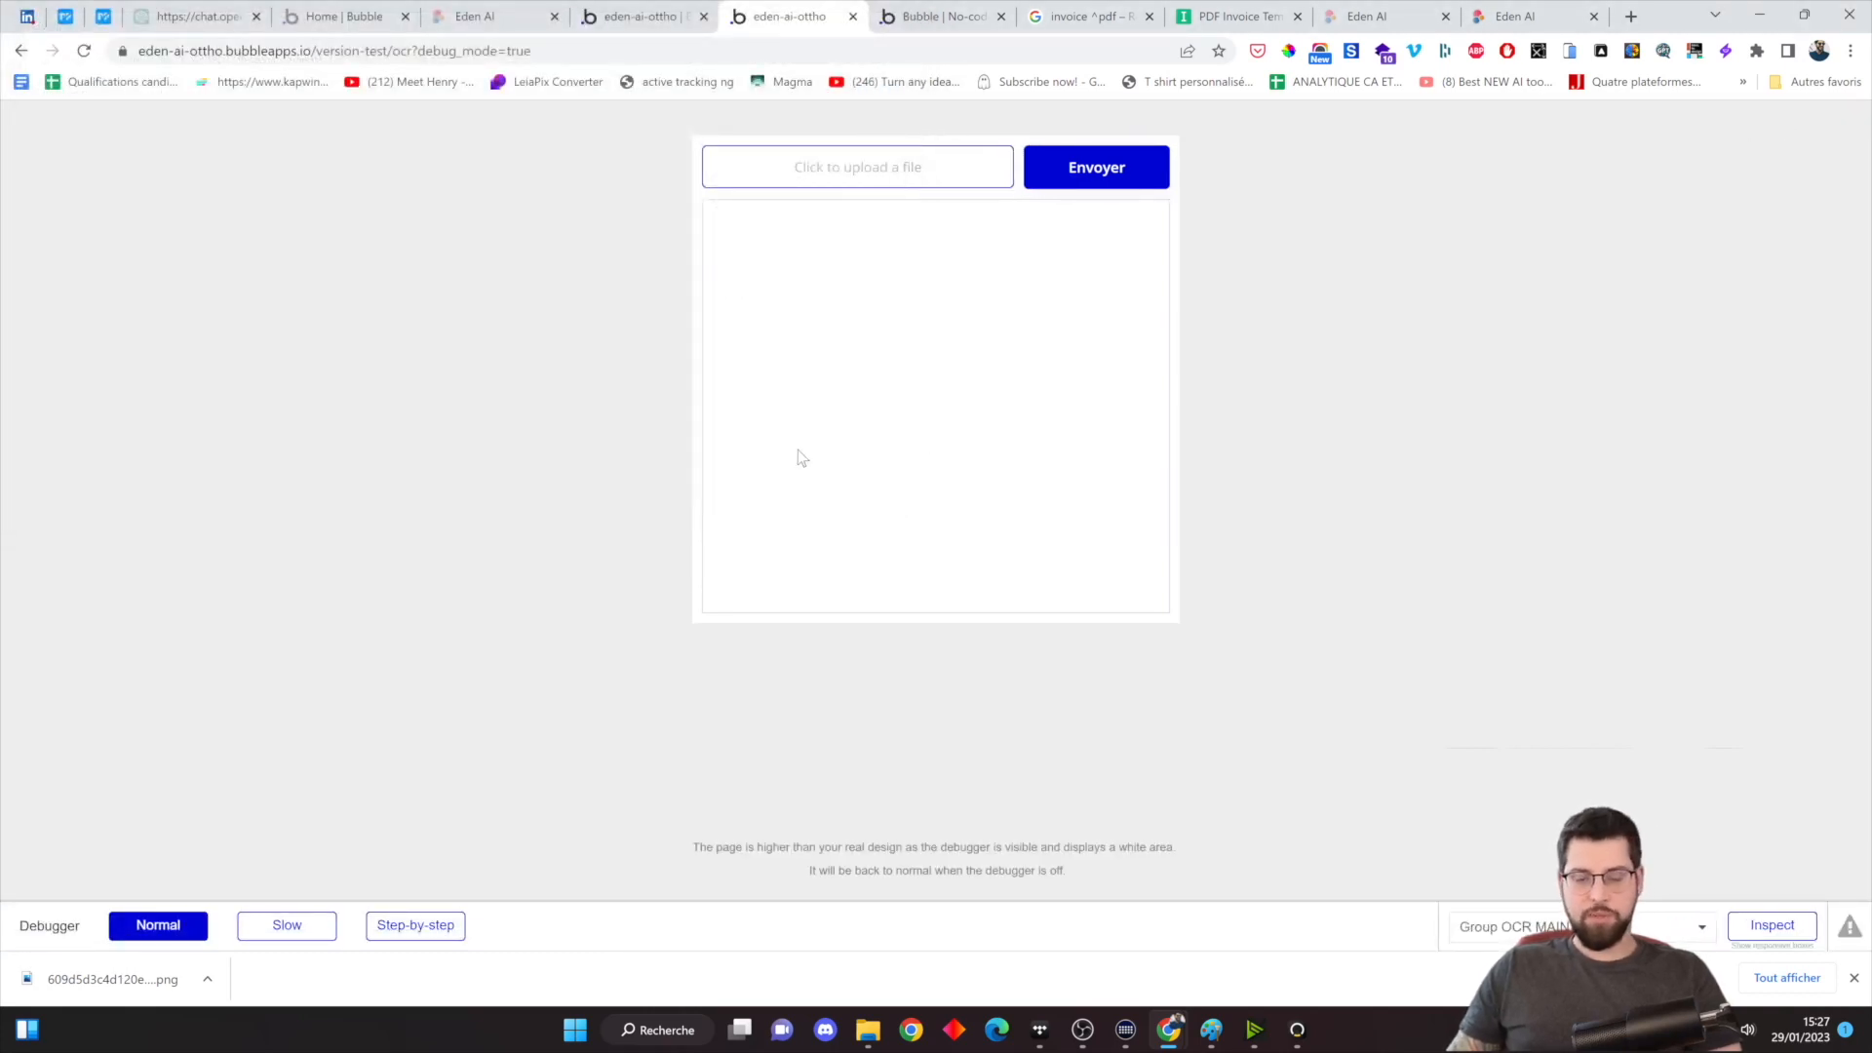
left_click(899, 172)
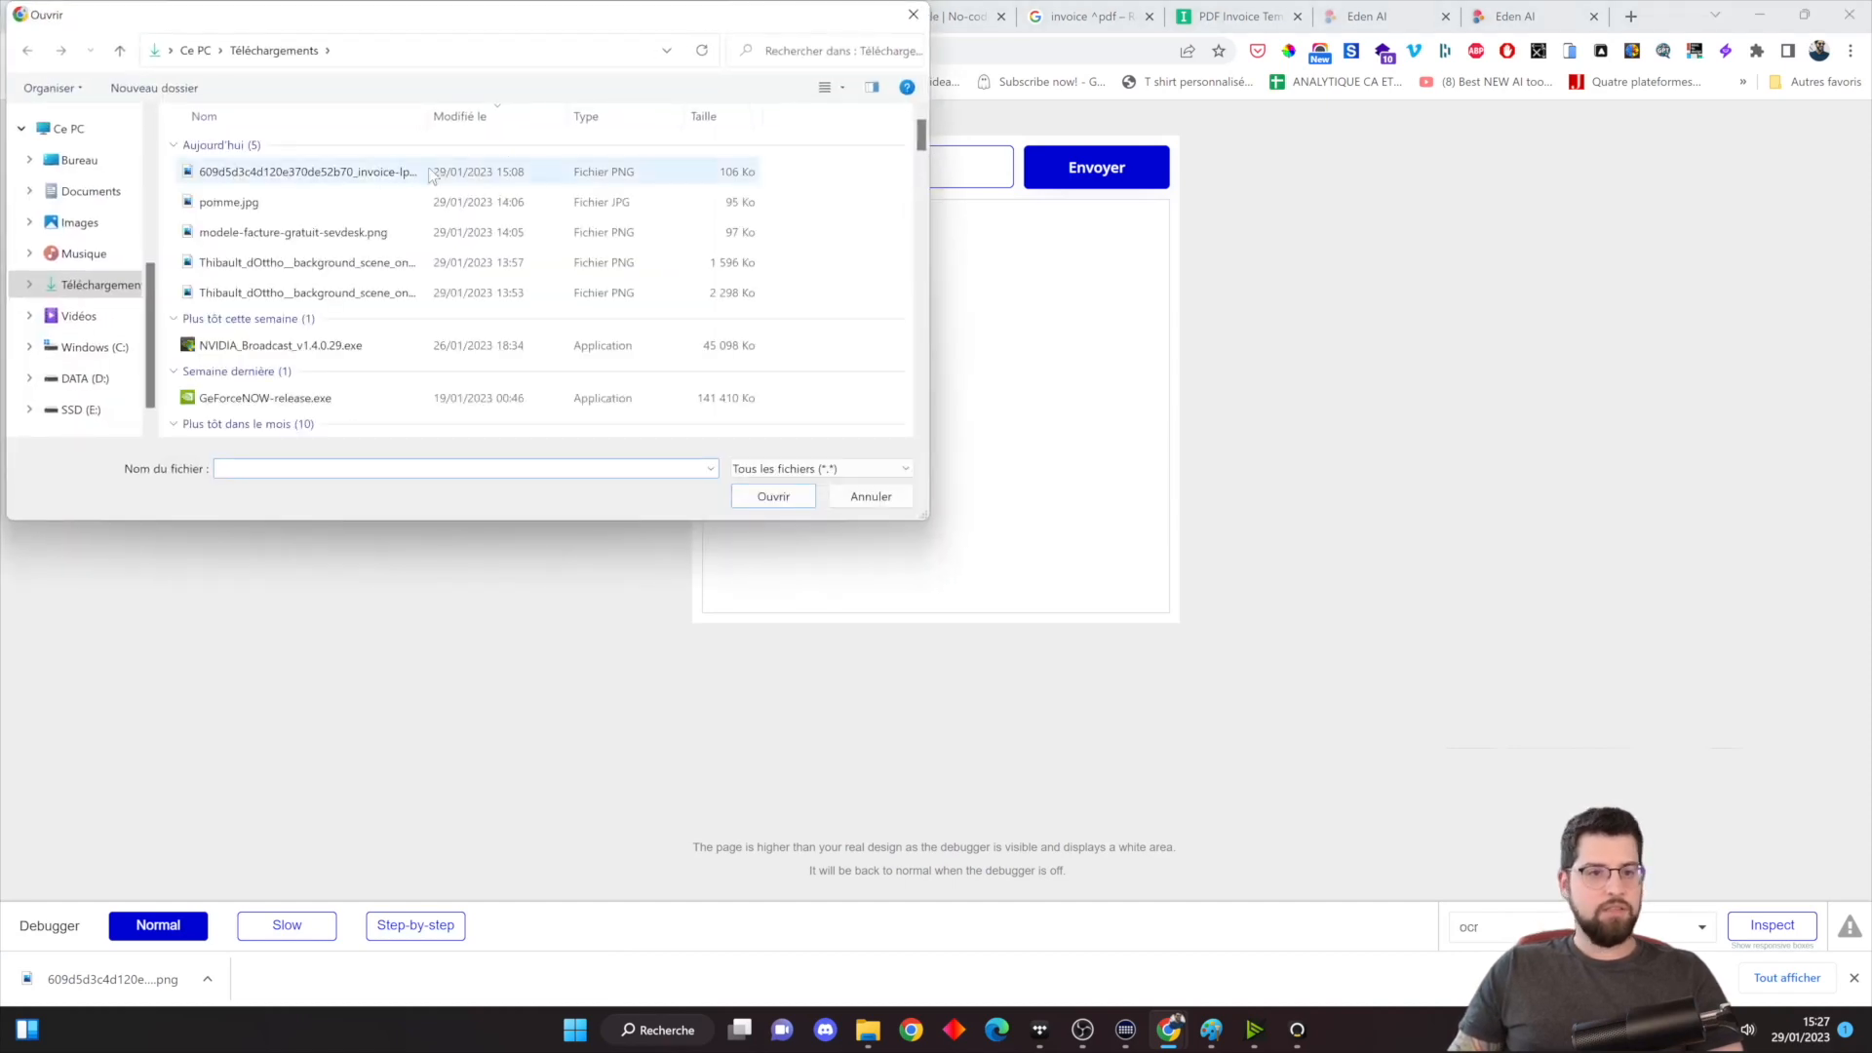
left_click(305, 179)
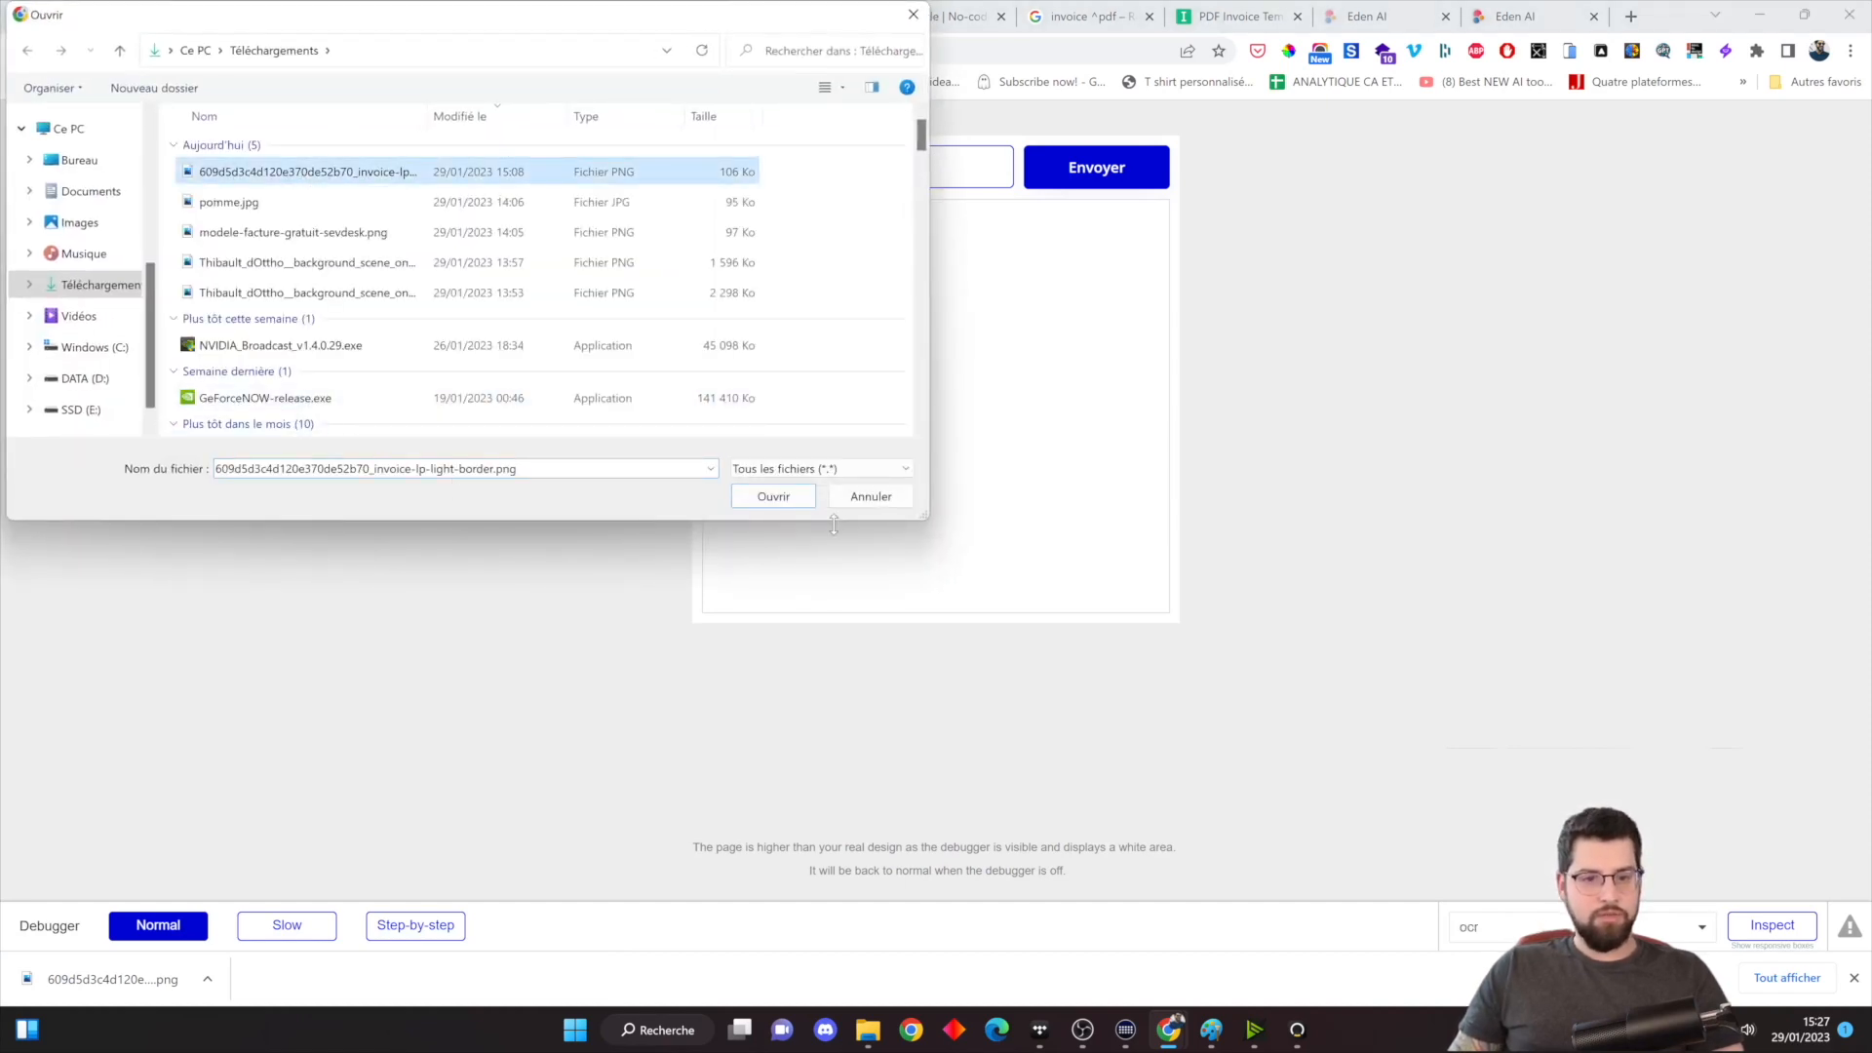
left_click(771, 498)
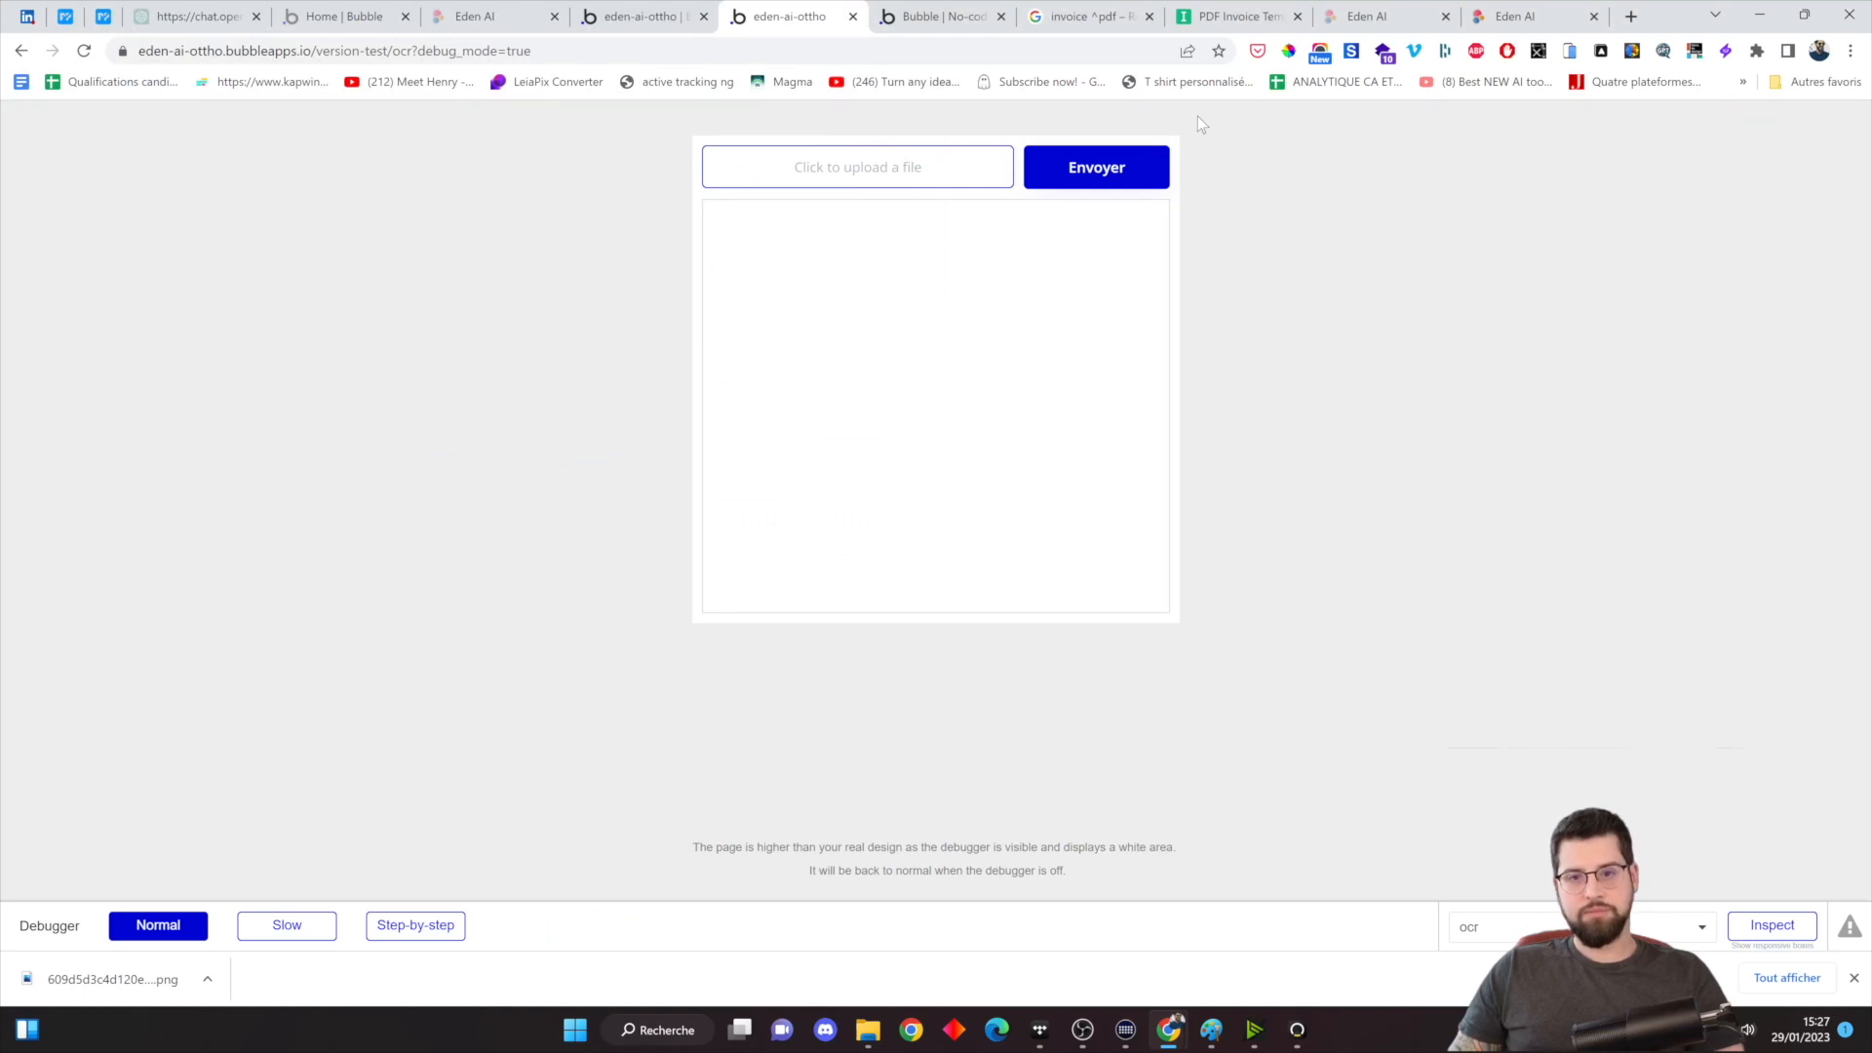
left_click(1116, 179)
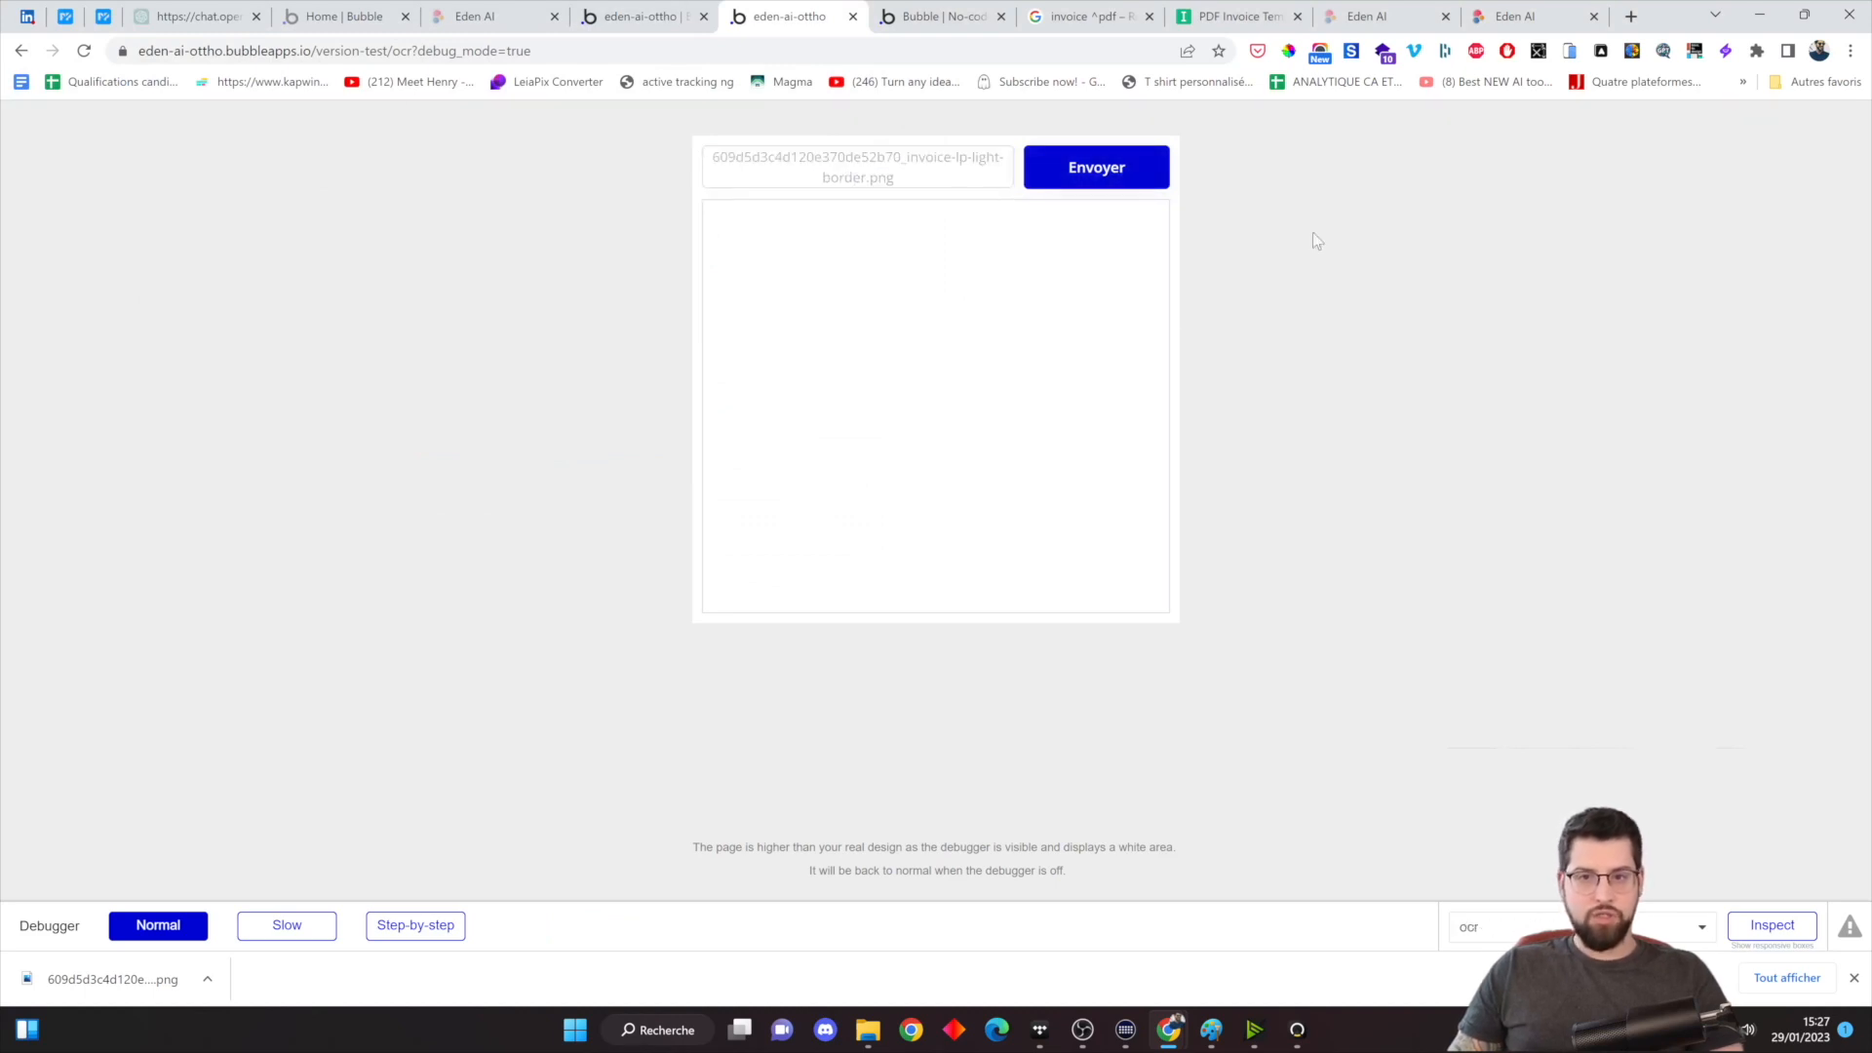